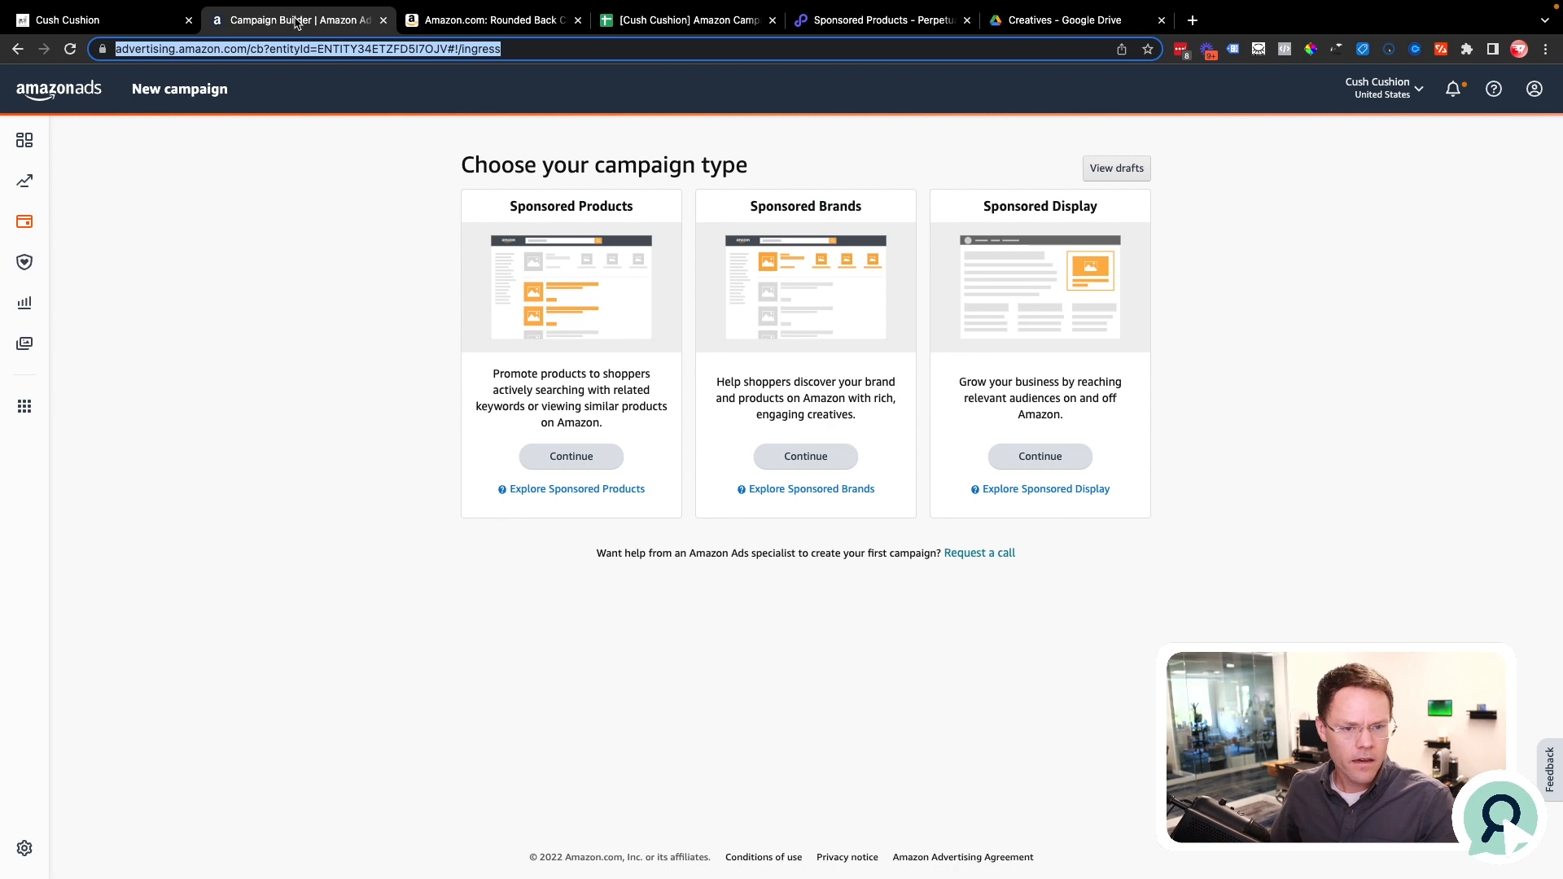
# Switch to the Amazon Campaign Setup spreadsheet and examine the customer search terms from the last 60 days, including the stool and chair cushion terms.
pyautogui.click(689, 20)
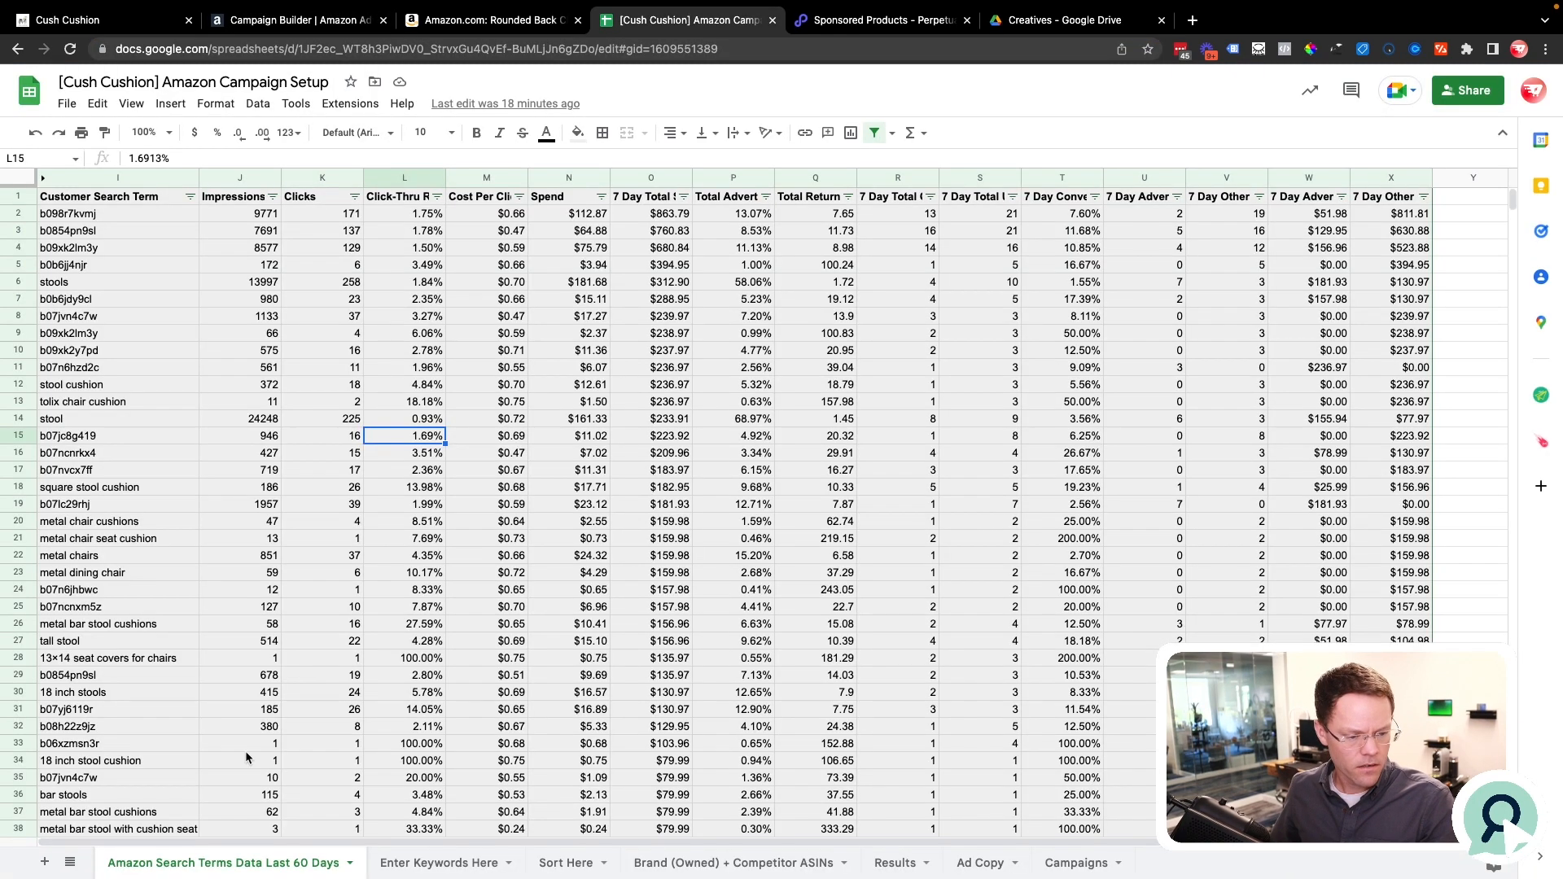
pyautogui.click(580, 864)
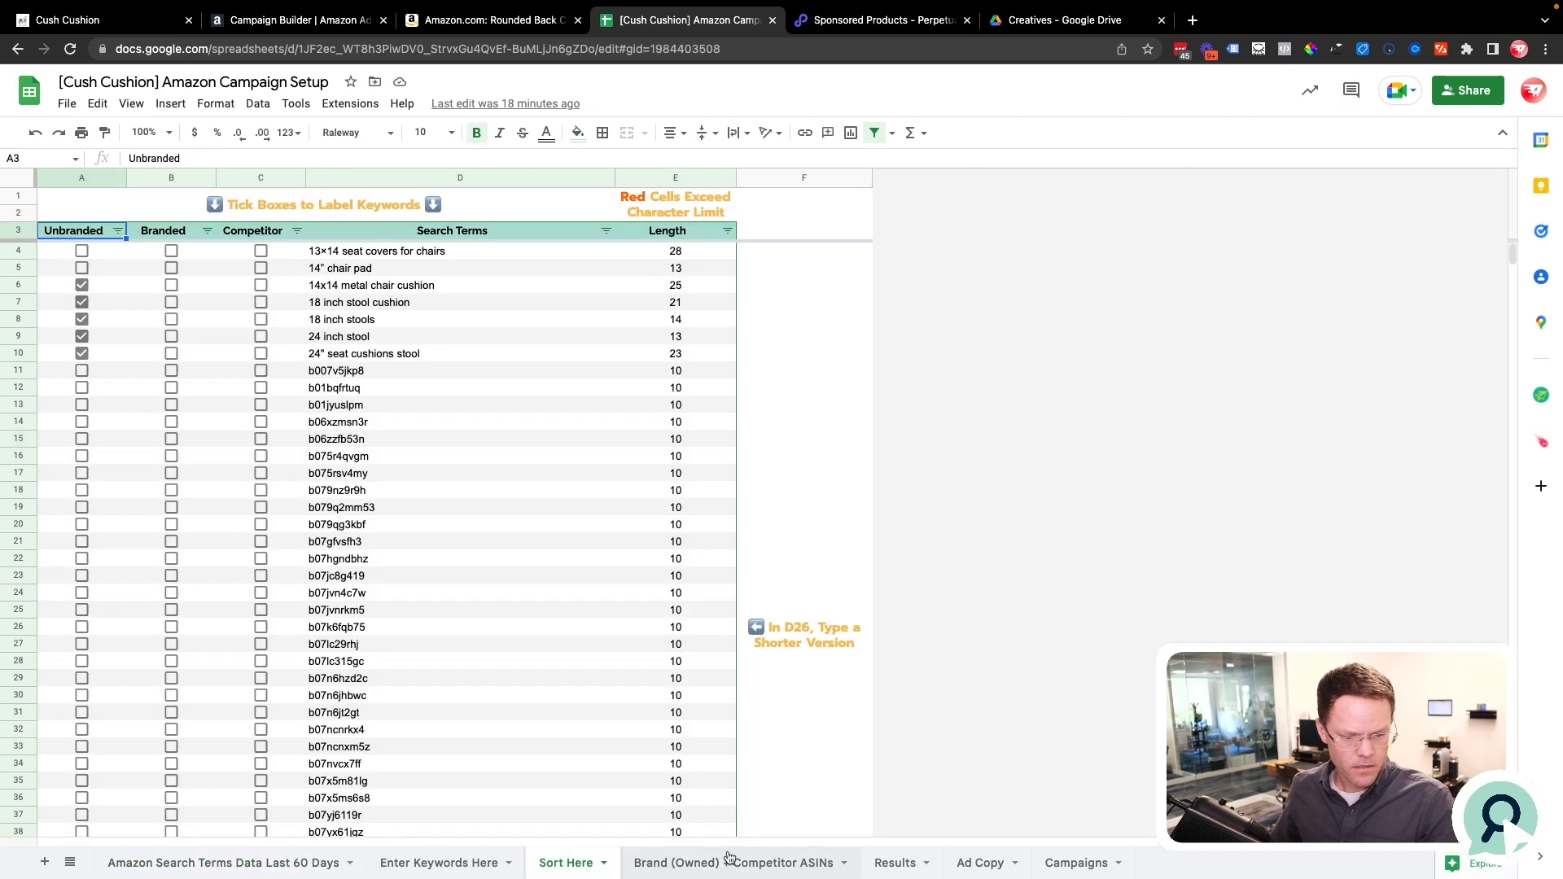
pyautogui.click(893, 865)
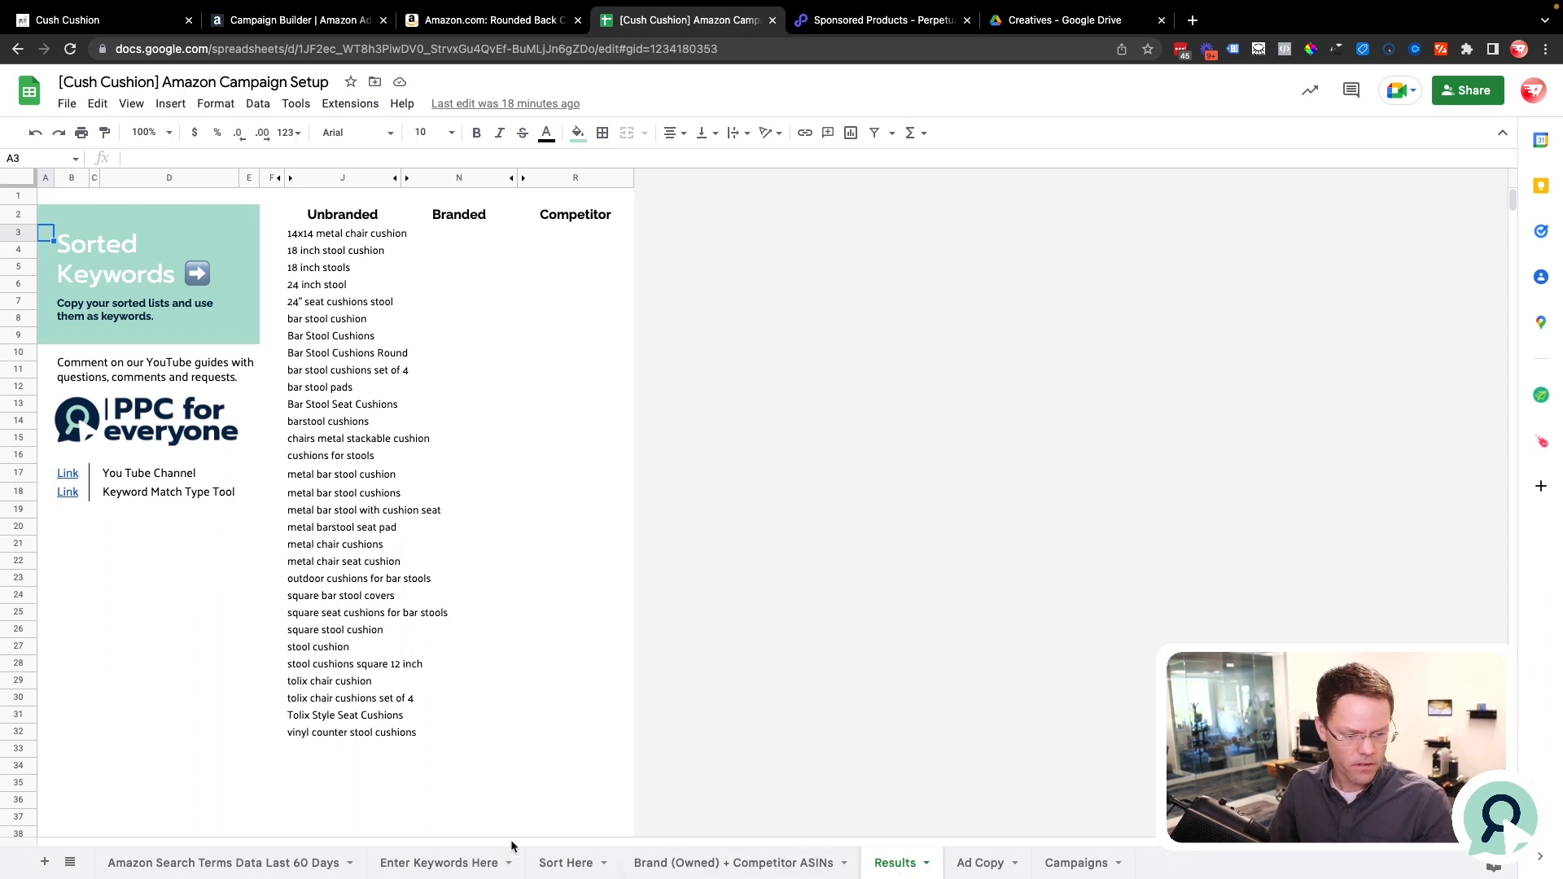
pyautogui.click(342, 870)
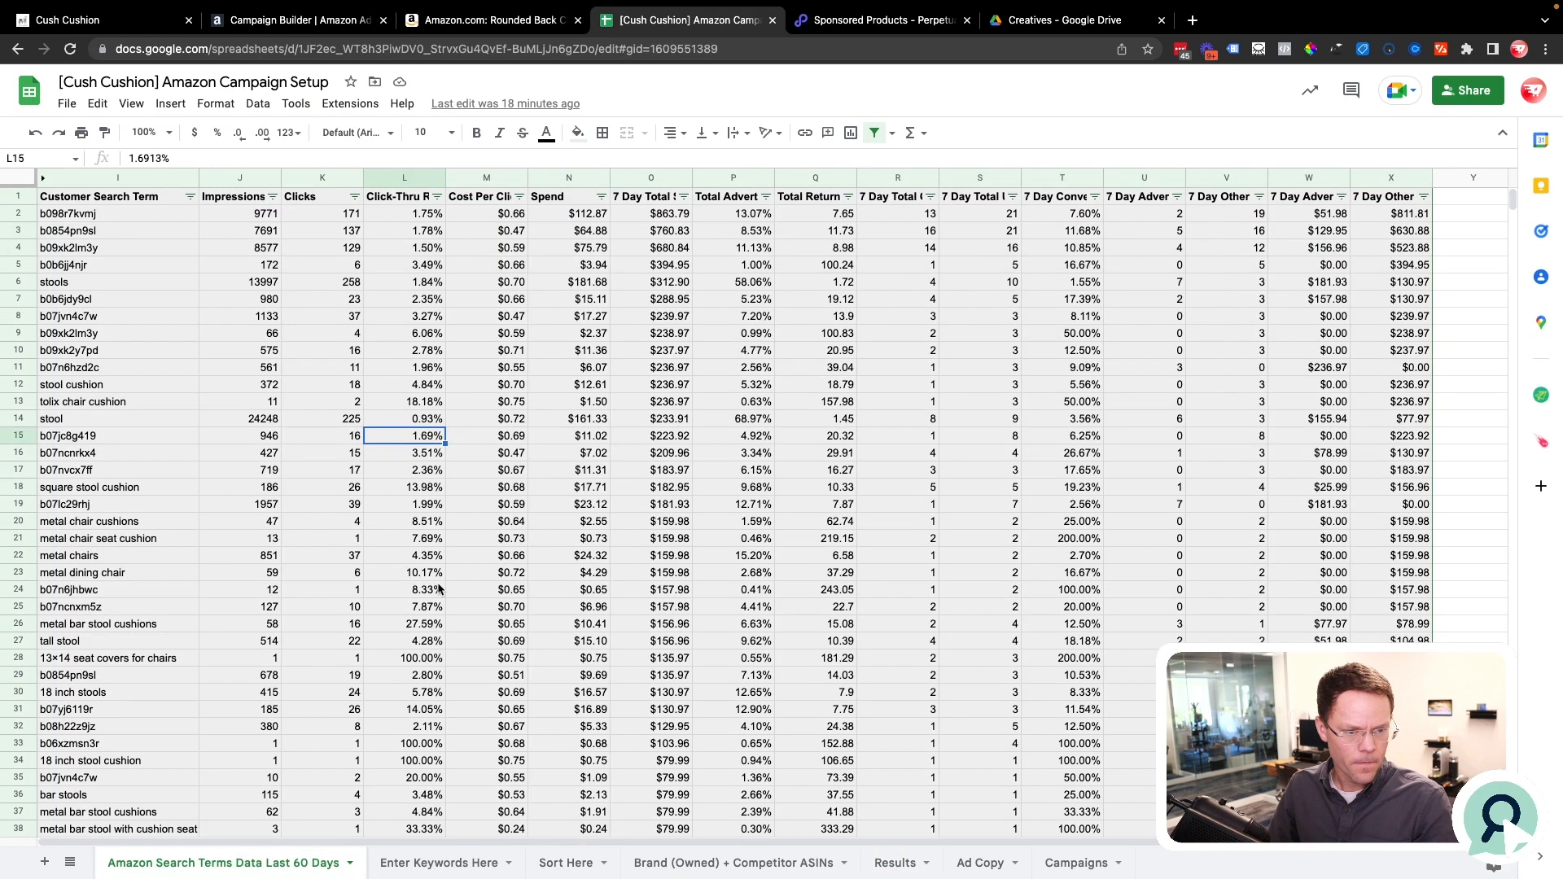
pyautogui.click(100, 403)
pyautogui.click(96, 355)
pyautogui.click(101, 388)
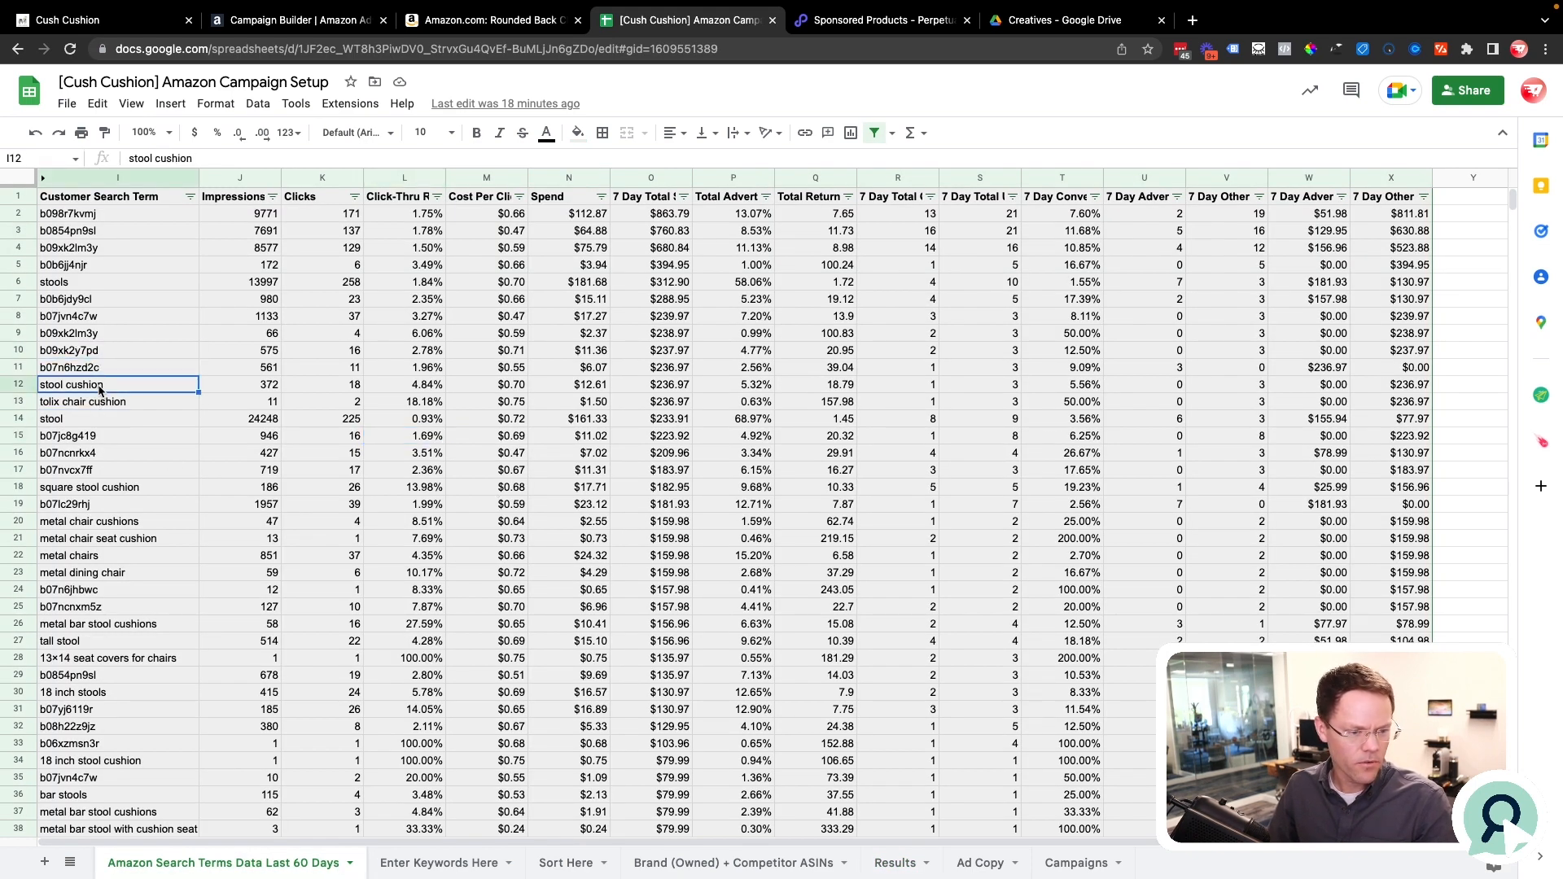
pyautogui.click(99, 404)
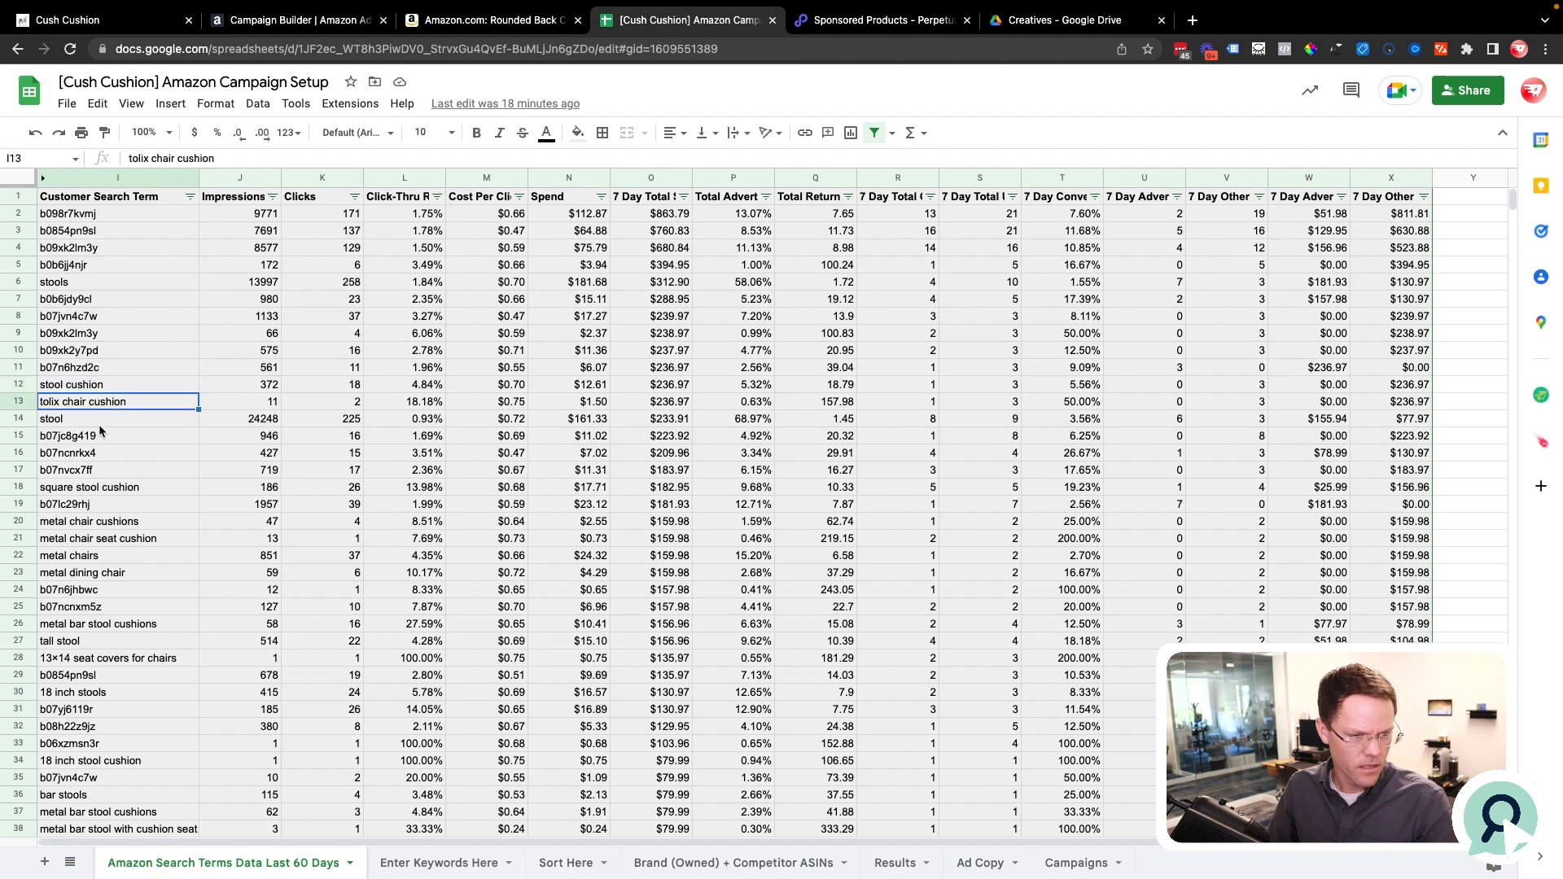
pyautogui.click(139, 487)
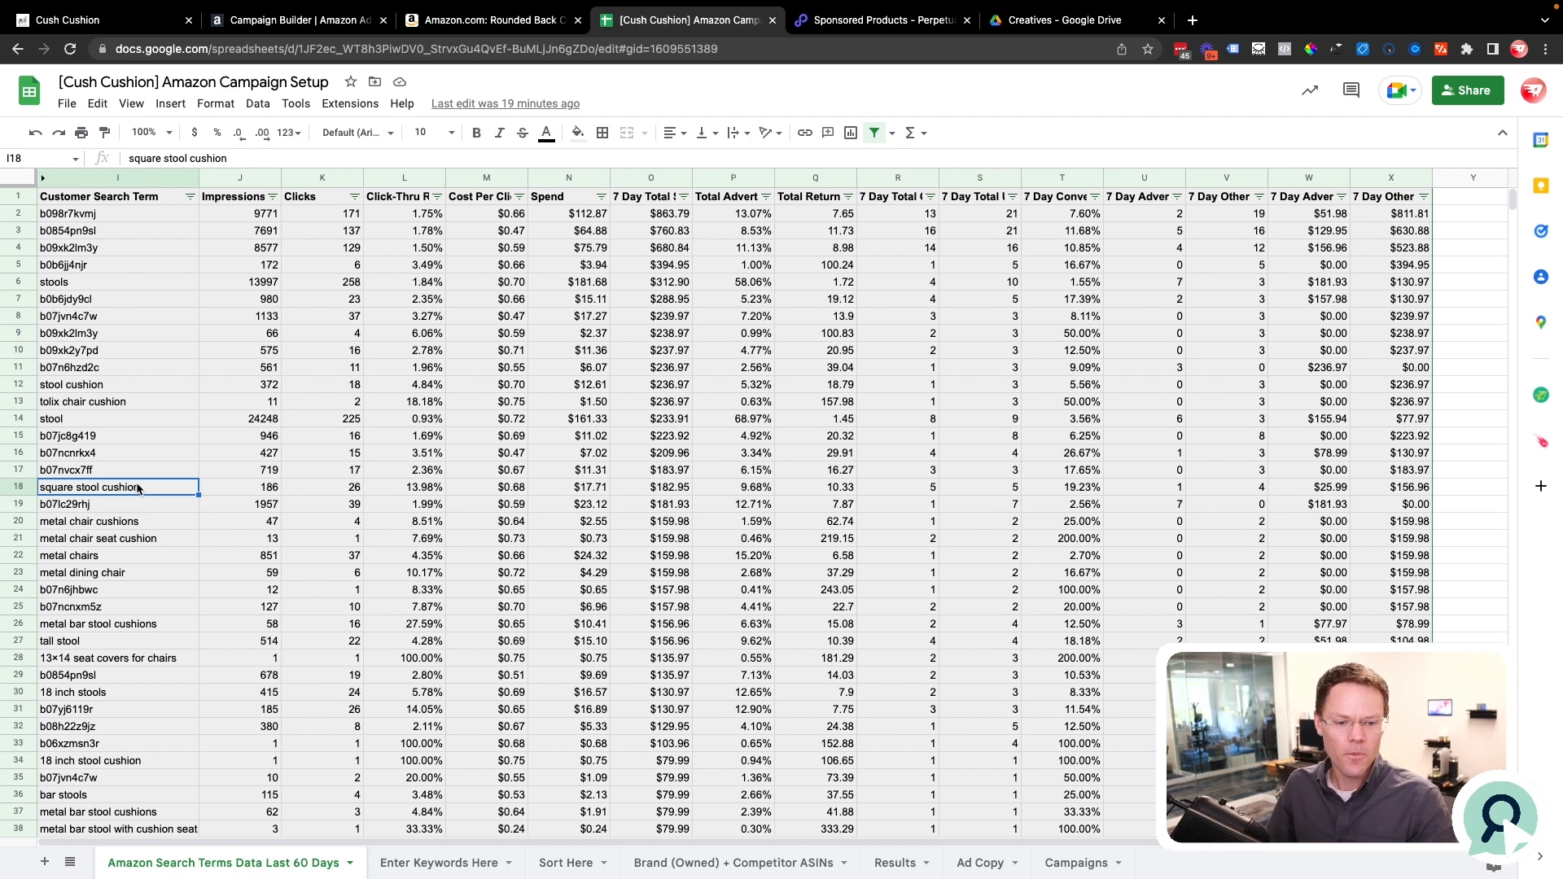
# Review the sorted Unbranded keyword list on the Results sheet, from "14x14 metal chair cushion" through "vinyl counter stool cushions".
pyautogui.click(895, 863)
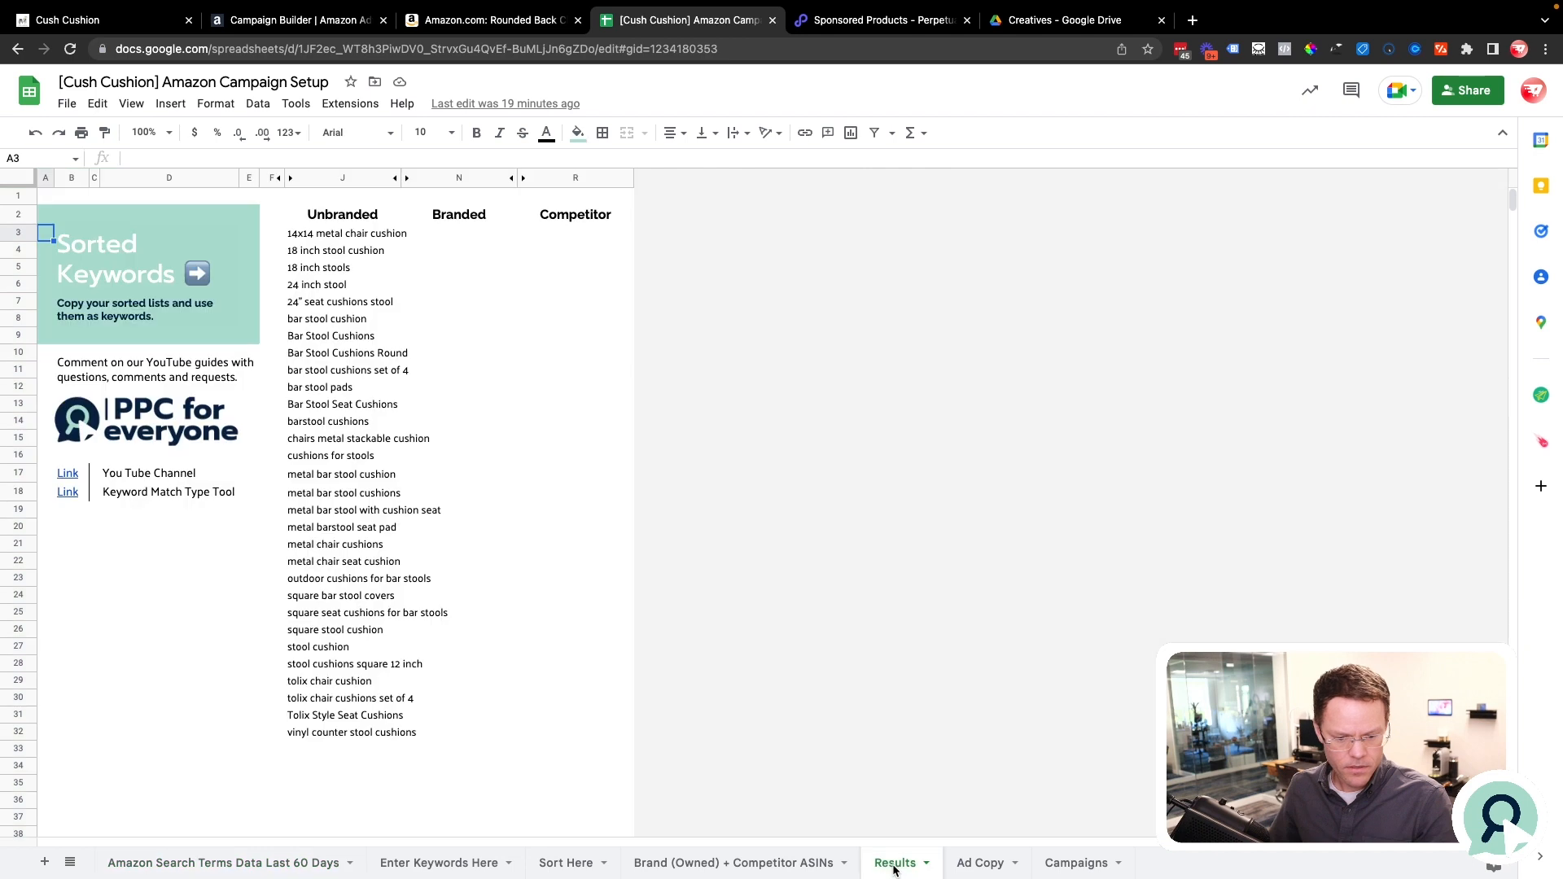
pyautogui.click(342, 236)
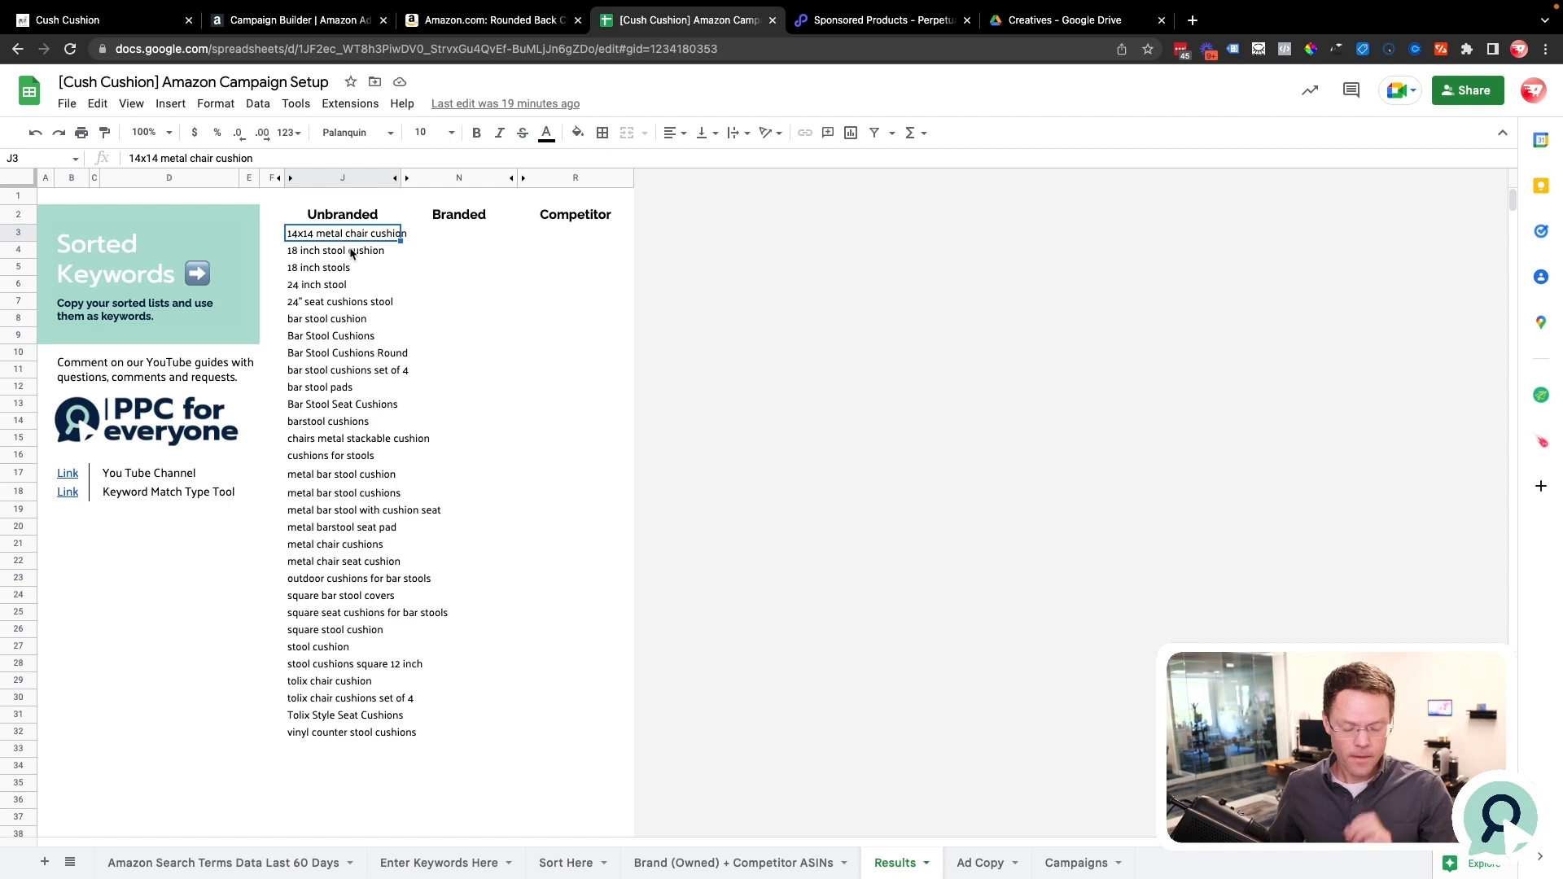
pyautogui.click(102, 246)
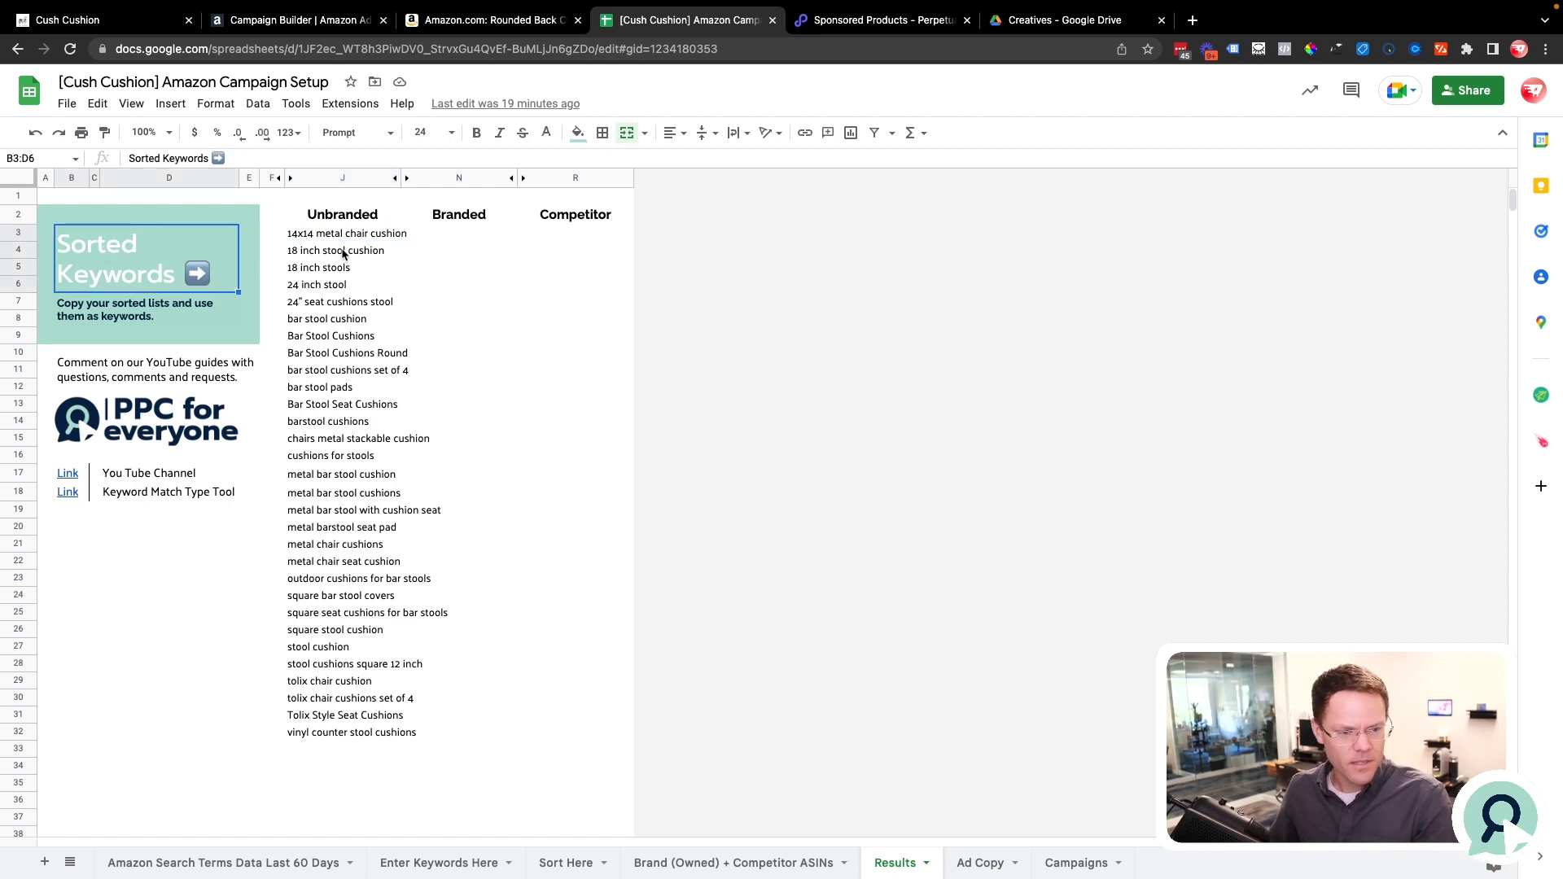
pyautogui.moveTo(337, 239); pyautogui.dragTo(353, 735)
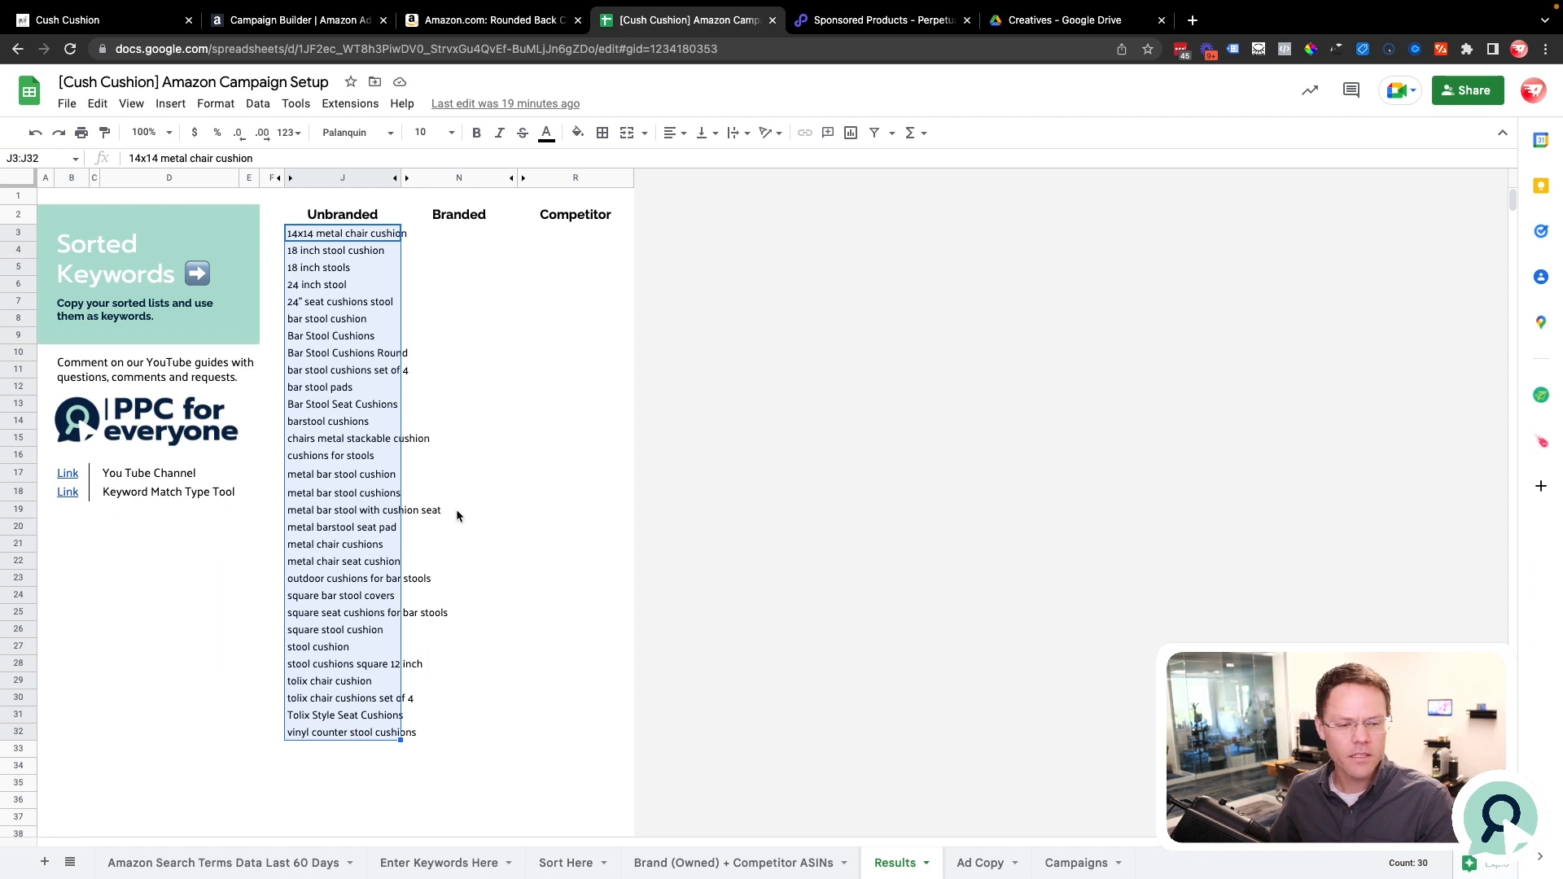
pyautogui.click(368, 306)
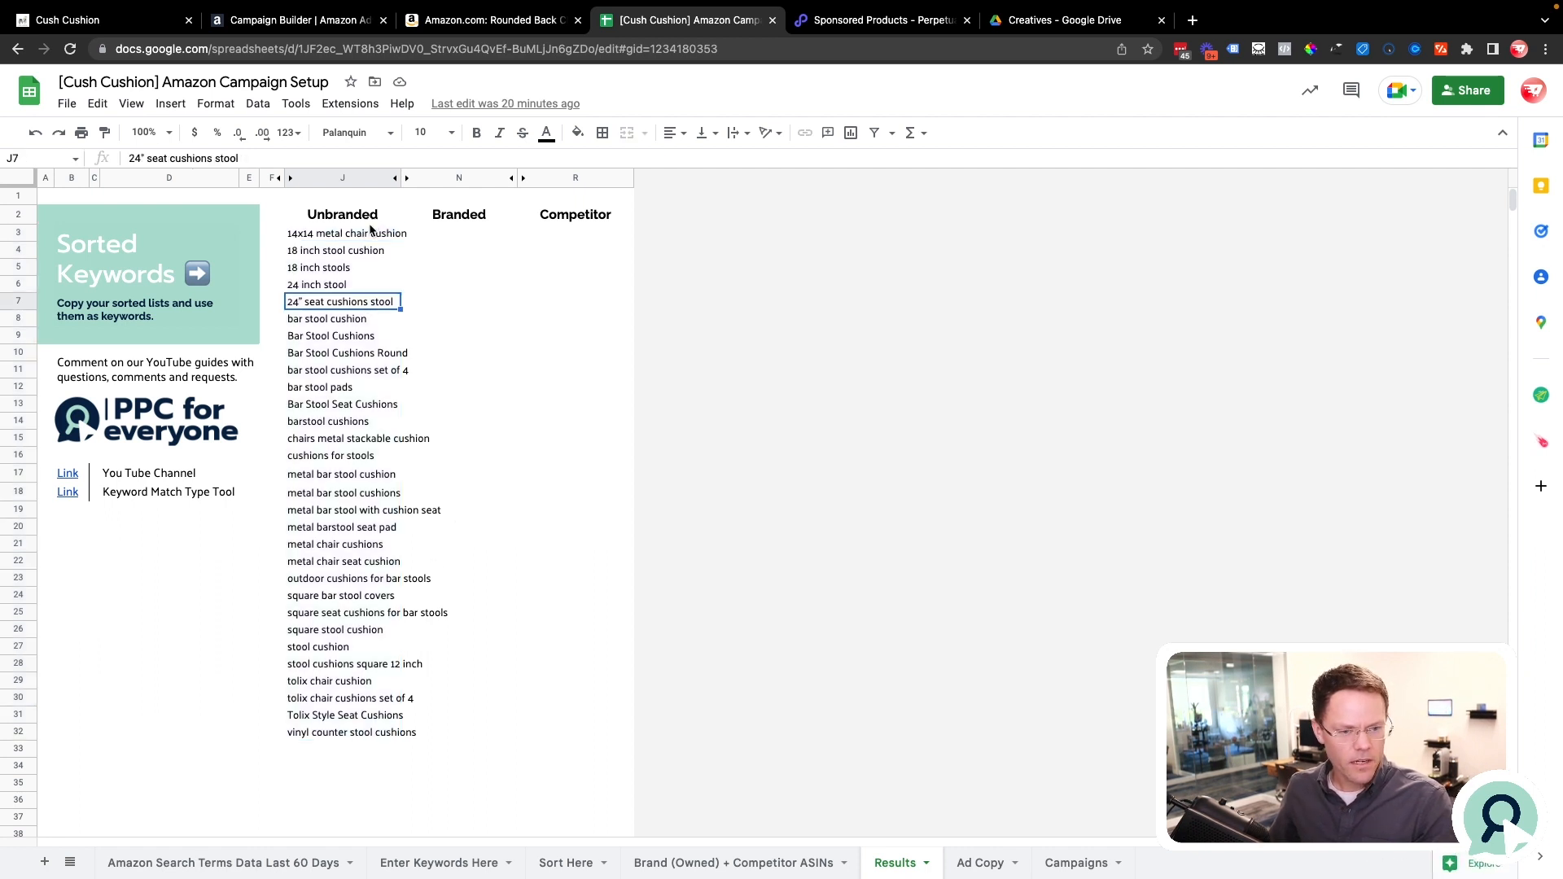
pyautogui.moveTo(361, 238); pyautogui.dragTo(363, 740)
pyautogui.click(482, 631)
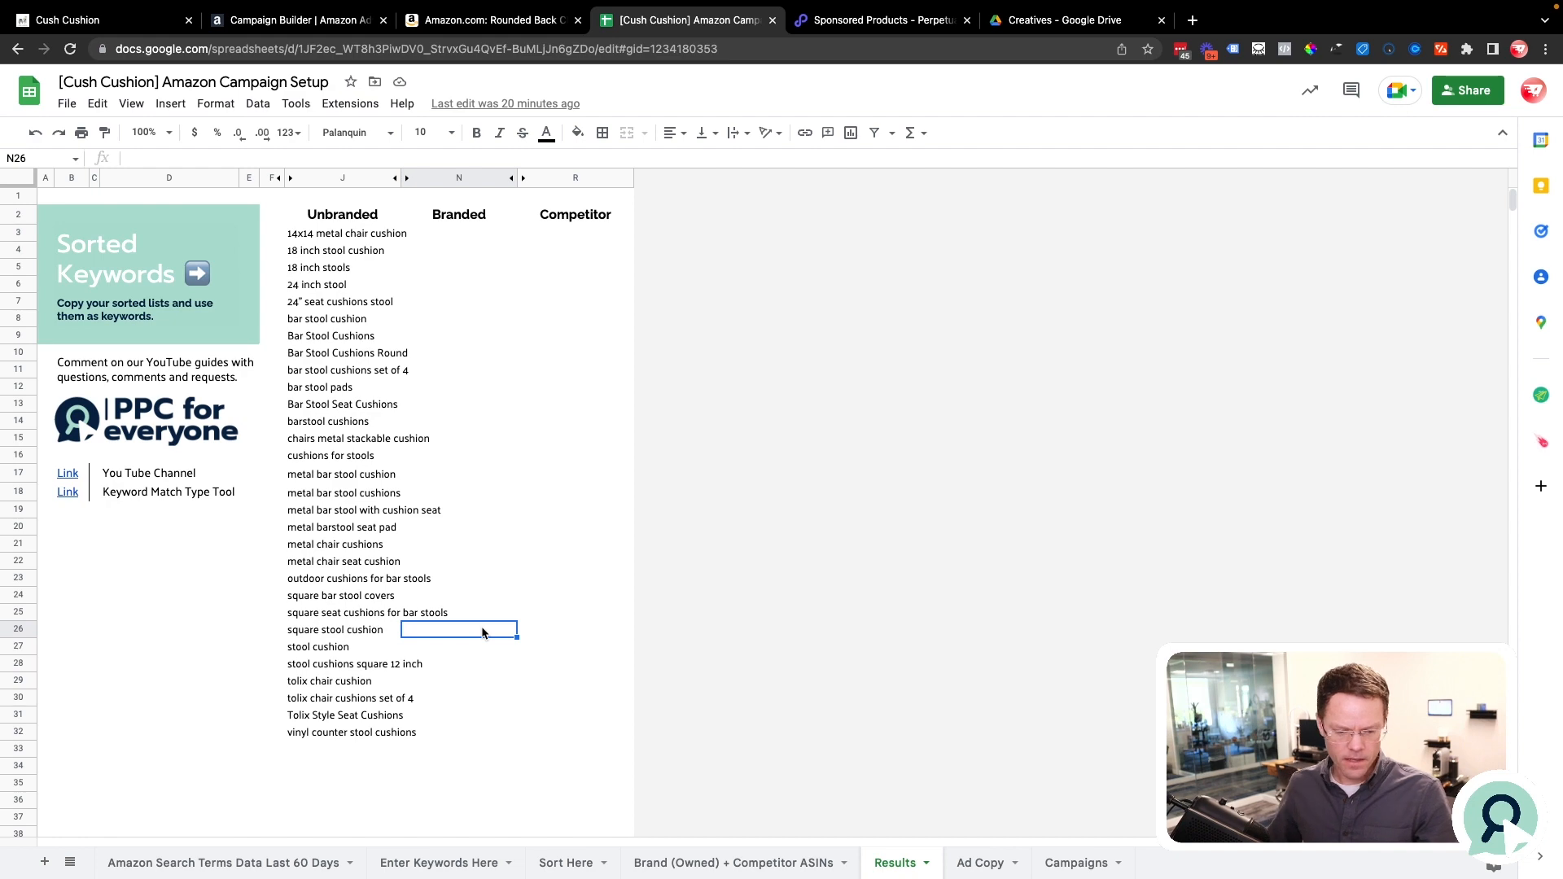
# Examine the Ad Copy sheet's All Ad Copy list, the High Funnel heading with its intent notes, and its first headline.
pyautogui.click(982, 866)
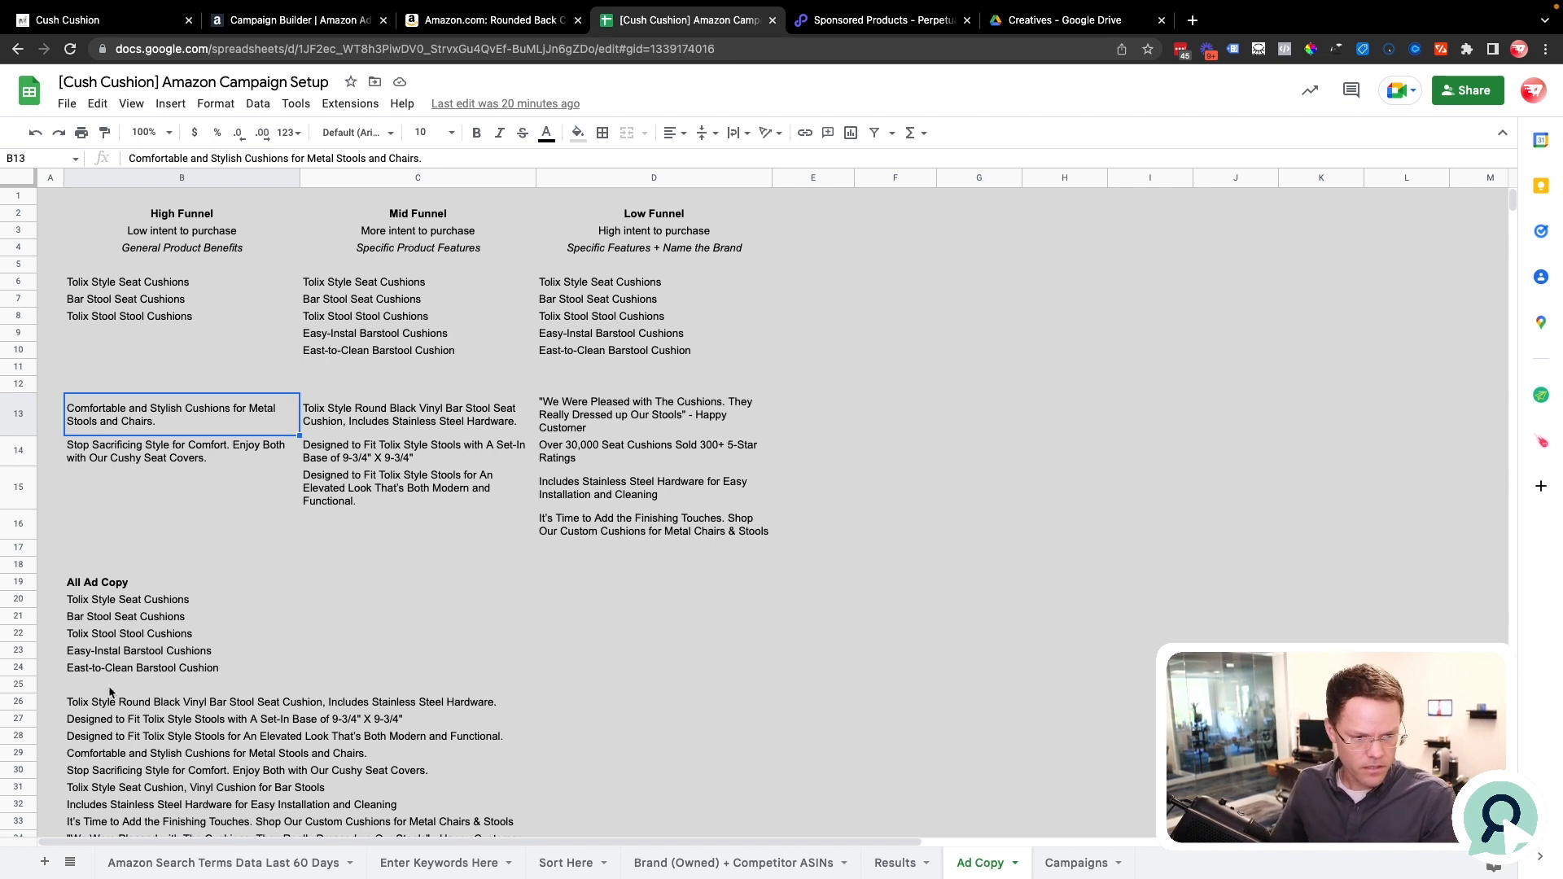
pyautogui.click(122, 588)
pyautogui.scroll(-3, 122, 588)
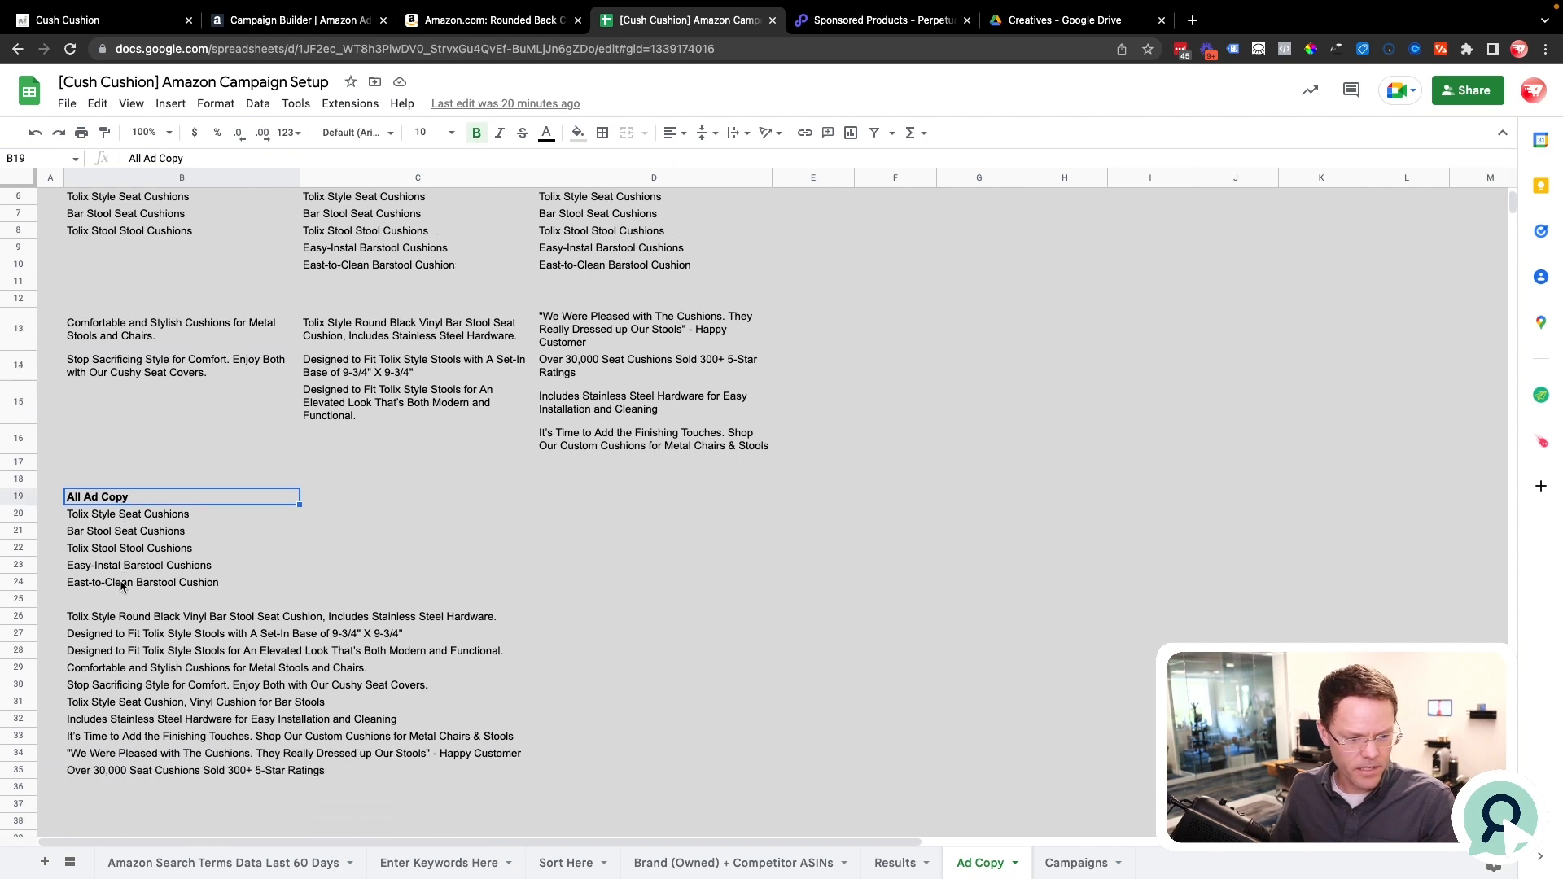
pyautogui.keyDown('shift'); pyautogui.click(117, 753); pyautogui.keyUp('shift')
pyautogui.scroll(3, 163, 637)
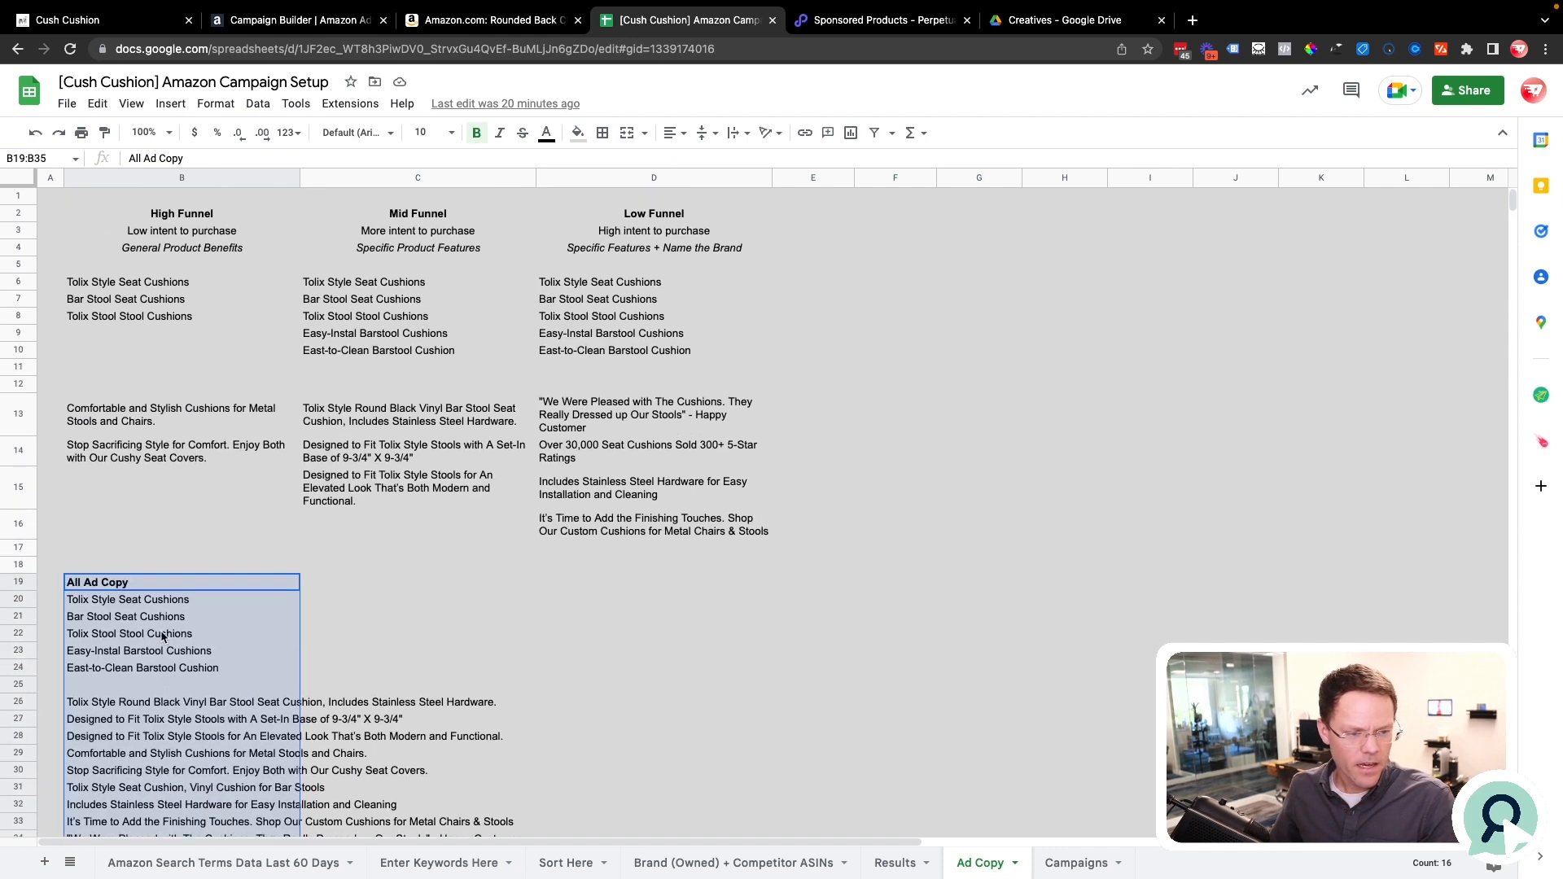
pyautogui.click(206, 214)
pyautogui.keyDown('shift'); pyautogui.click(201, 265); pyautogui.keyUp('shift')
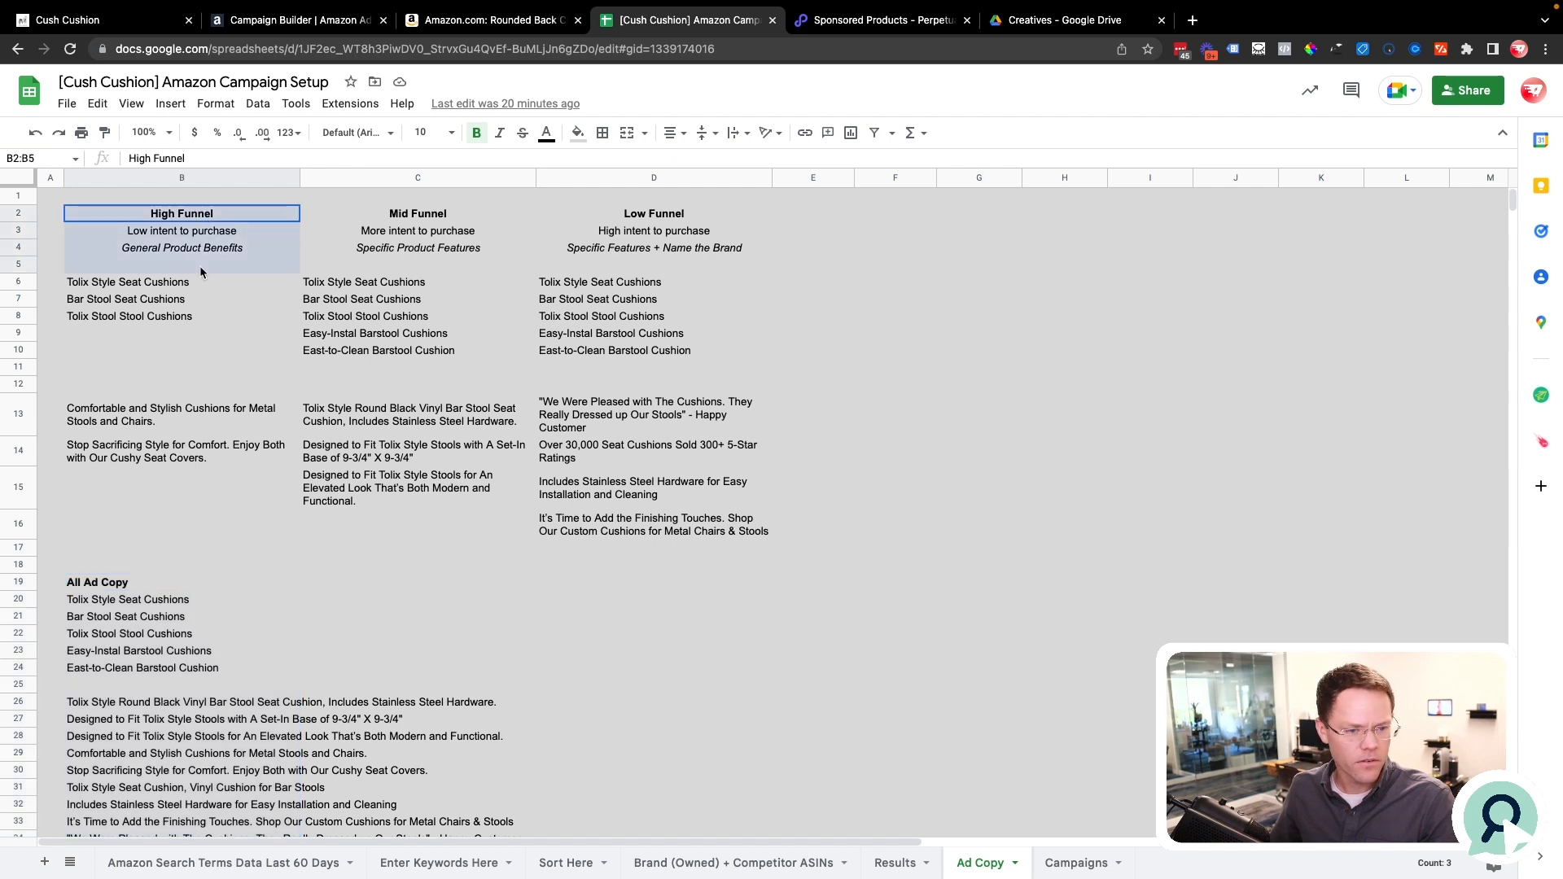
pyautogui.click(248, 235)
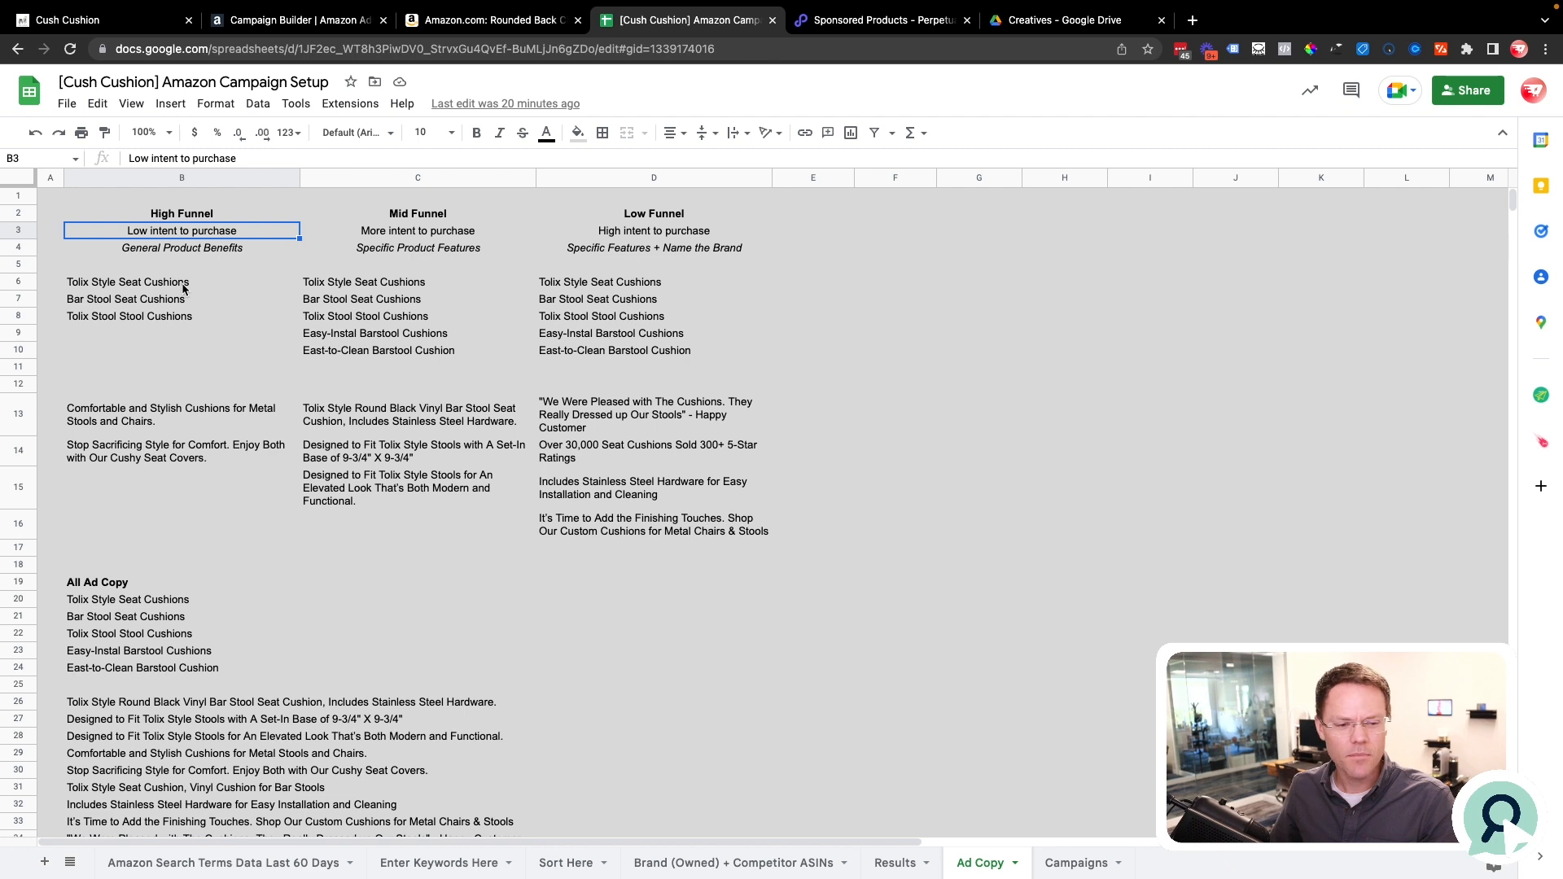
pyautogui.click(184, 285)
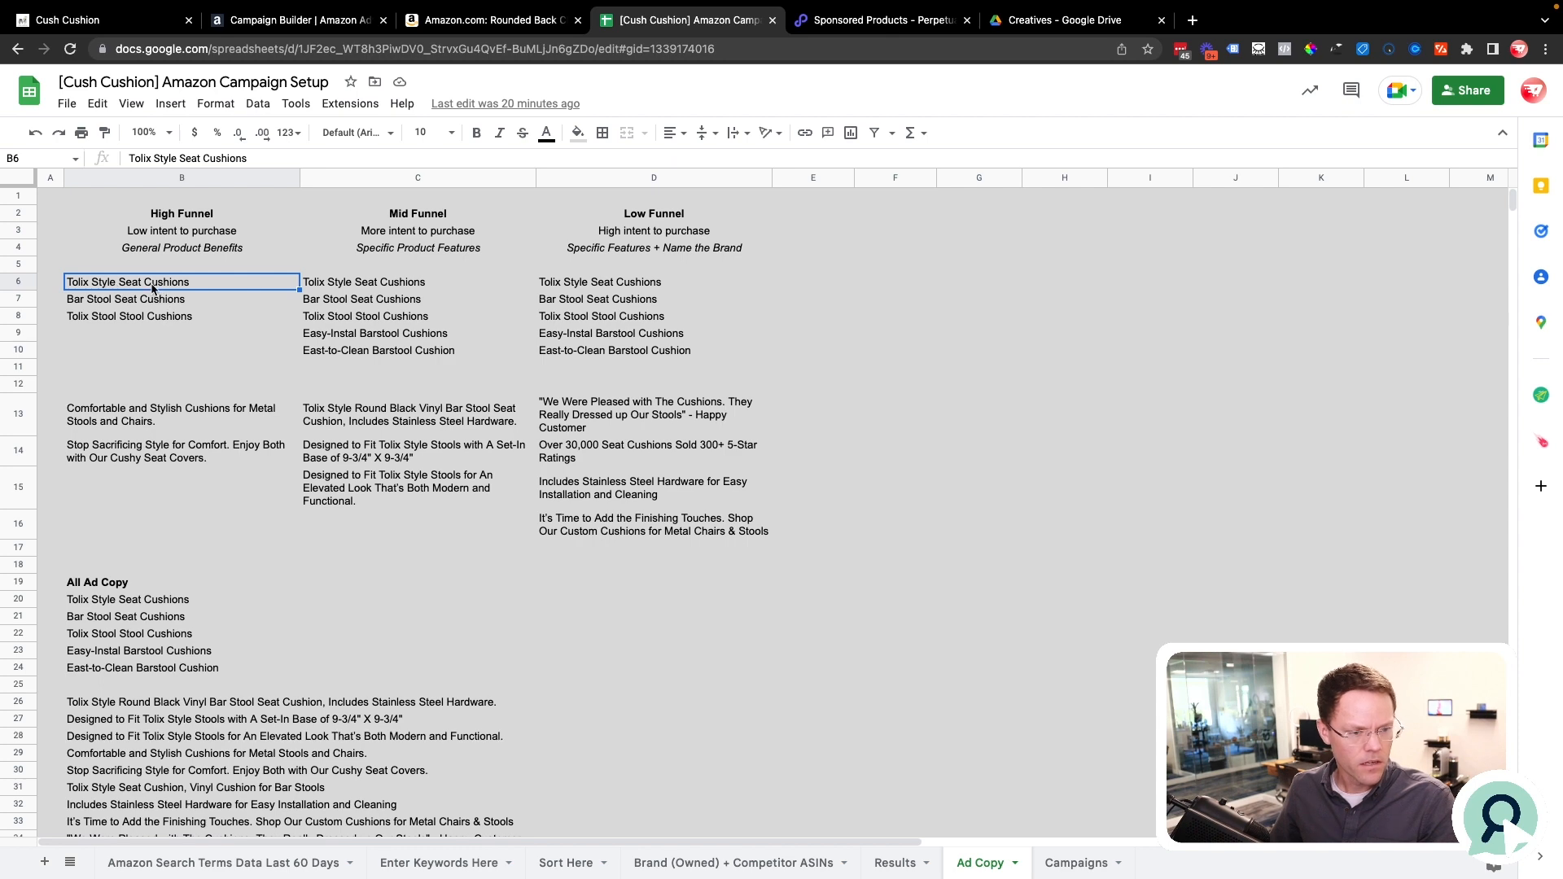
# Switch to the Cush Cushion website and look through its homepage messaging, product photos and customer reviews.
pyautogui.click(96, 20)
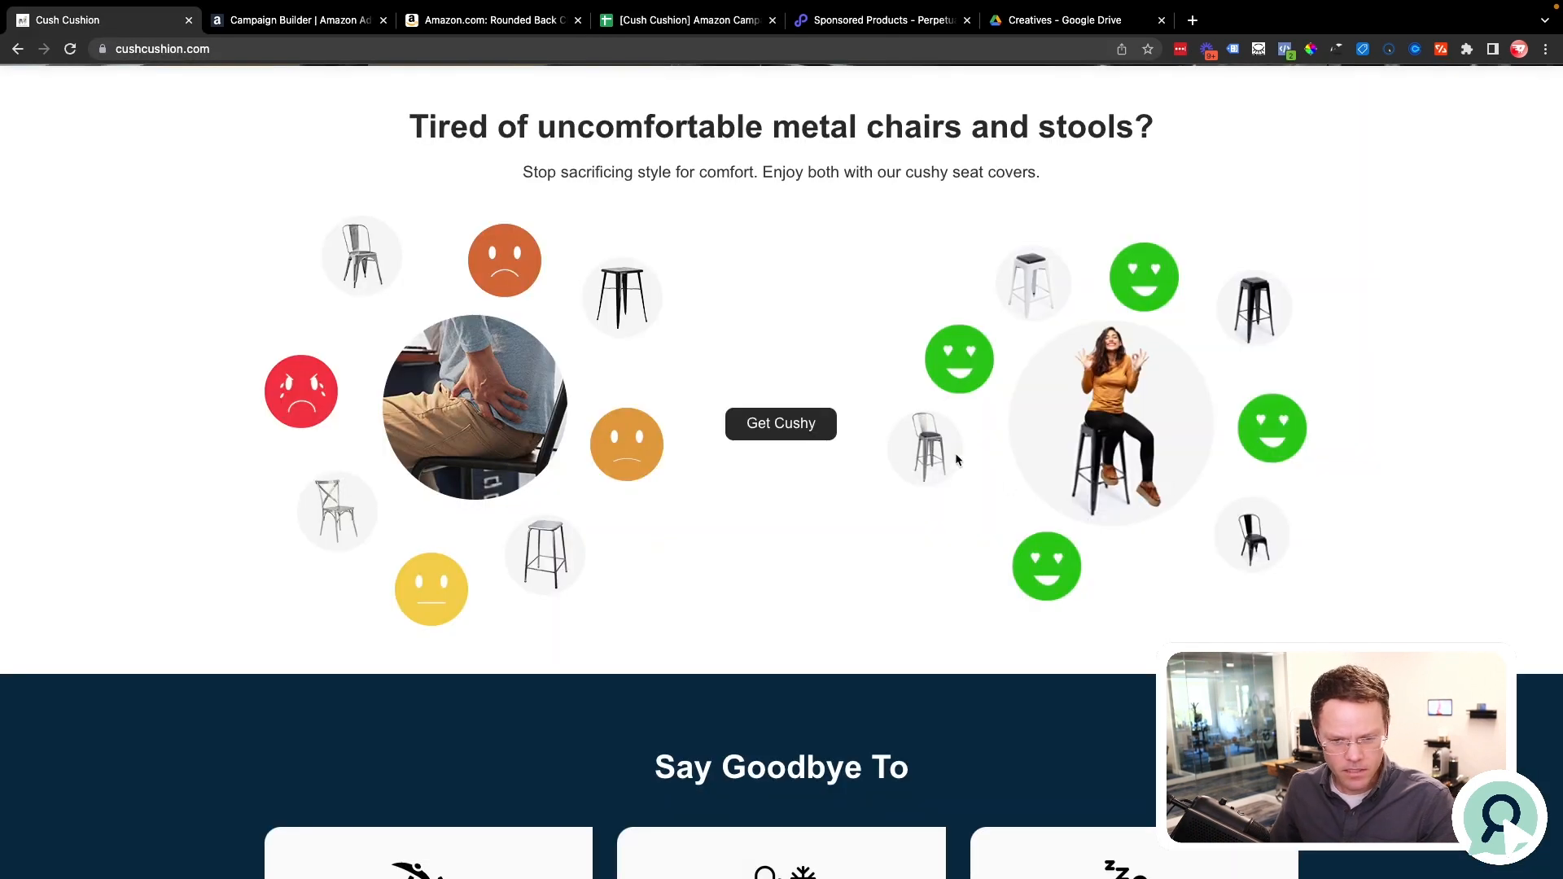
pyautogui.scroll(7, 1024, 278)
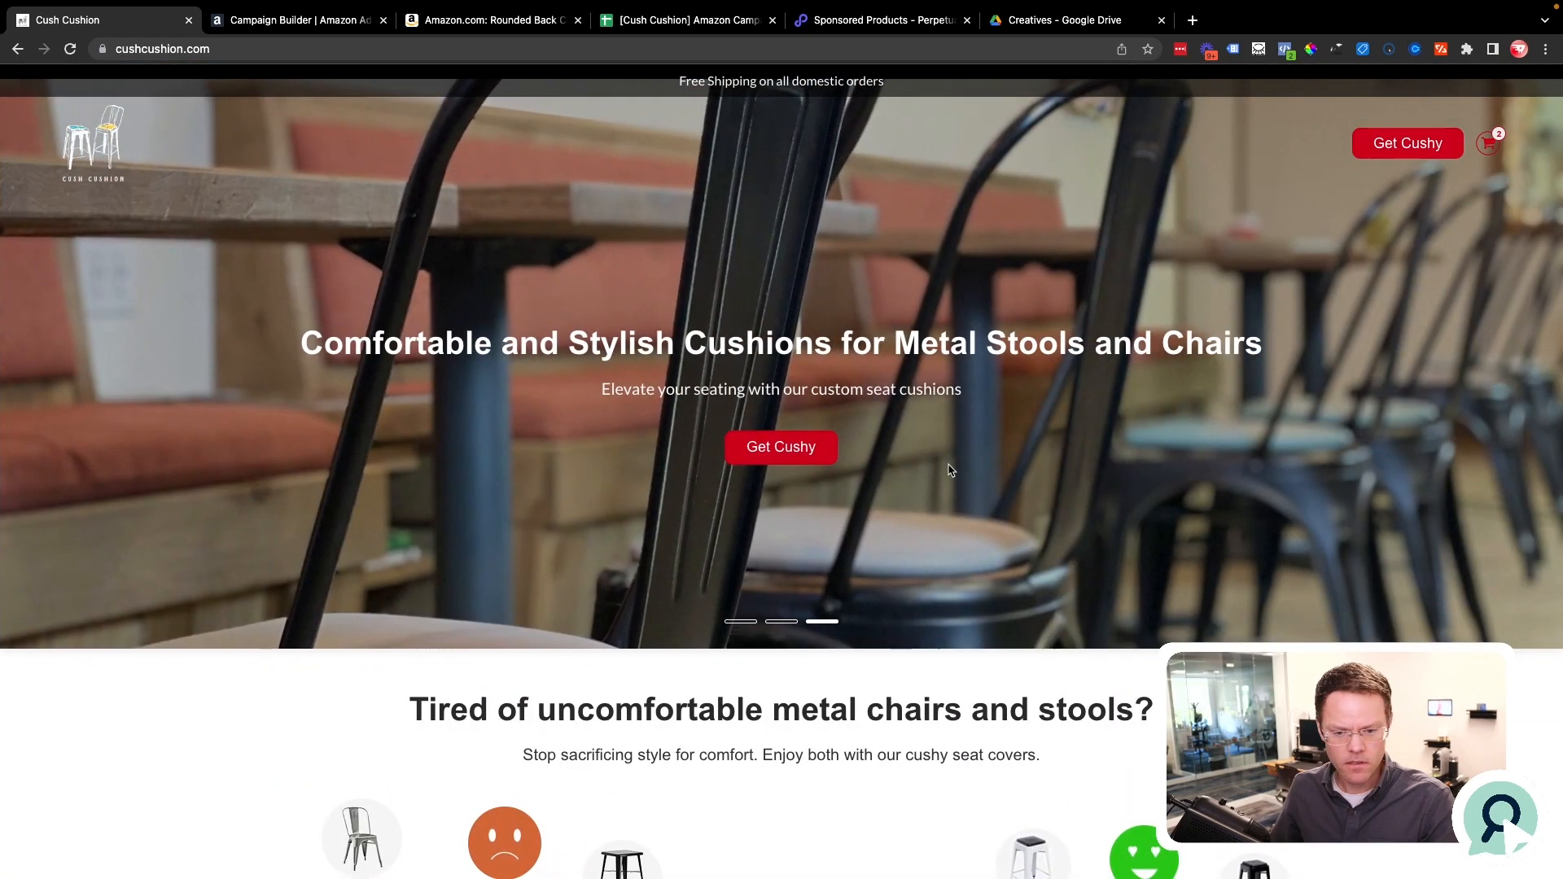
pyautogui.scroll(-15, 1123, 411)
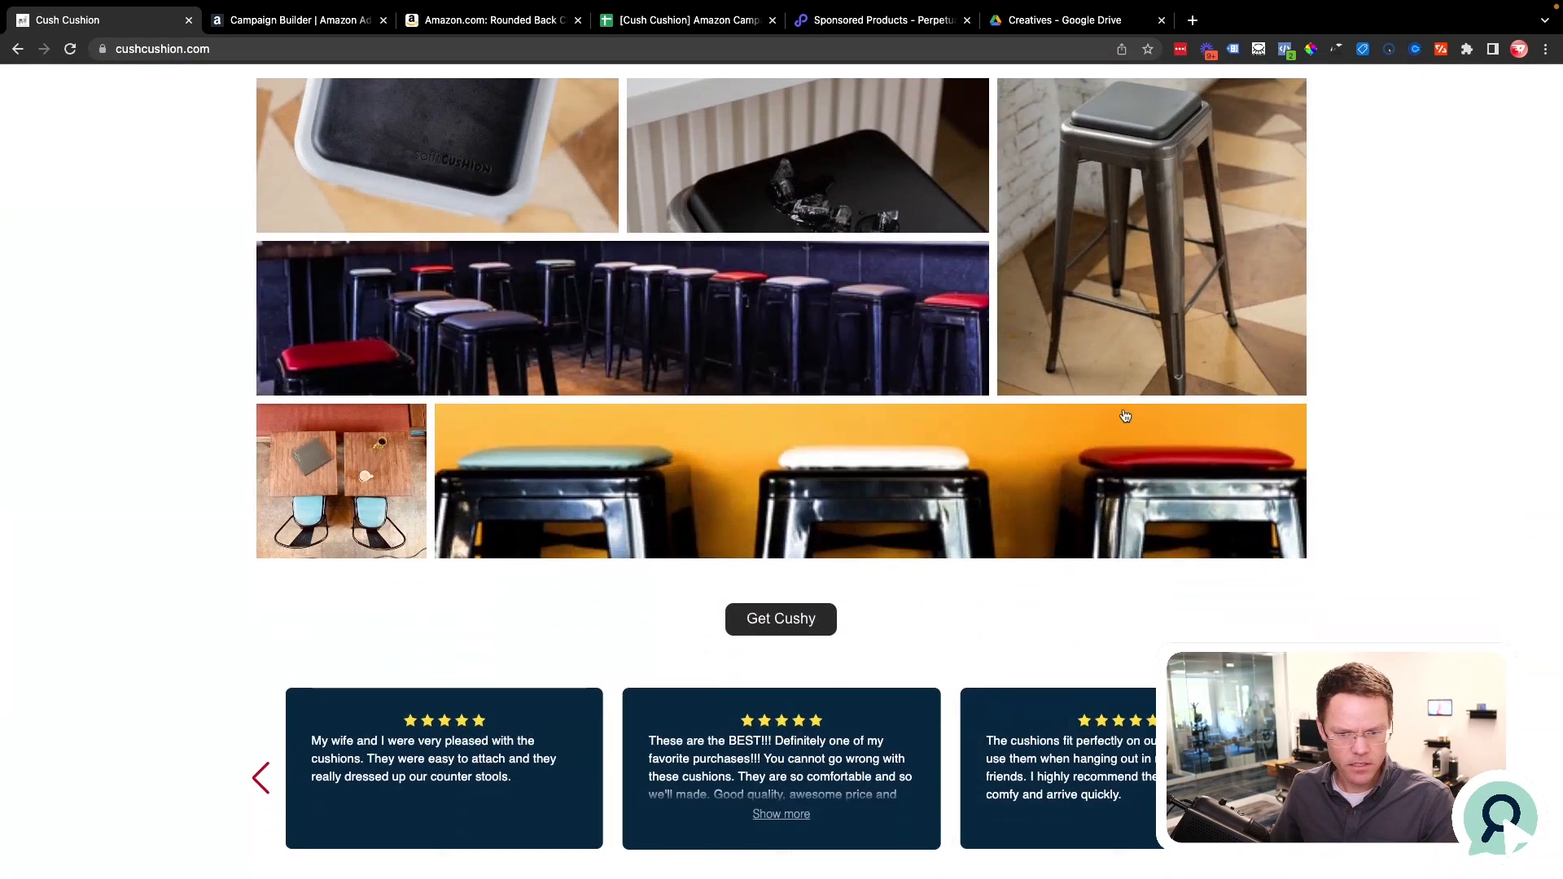
pyautogui.scroll(2, 1139, 390)
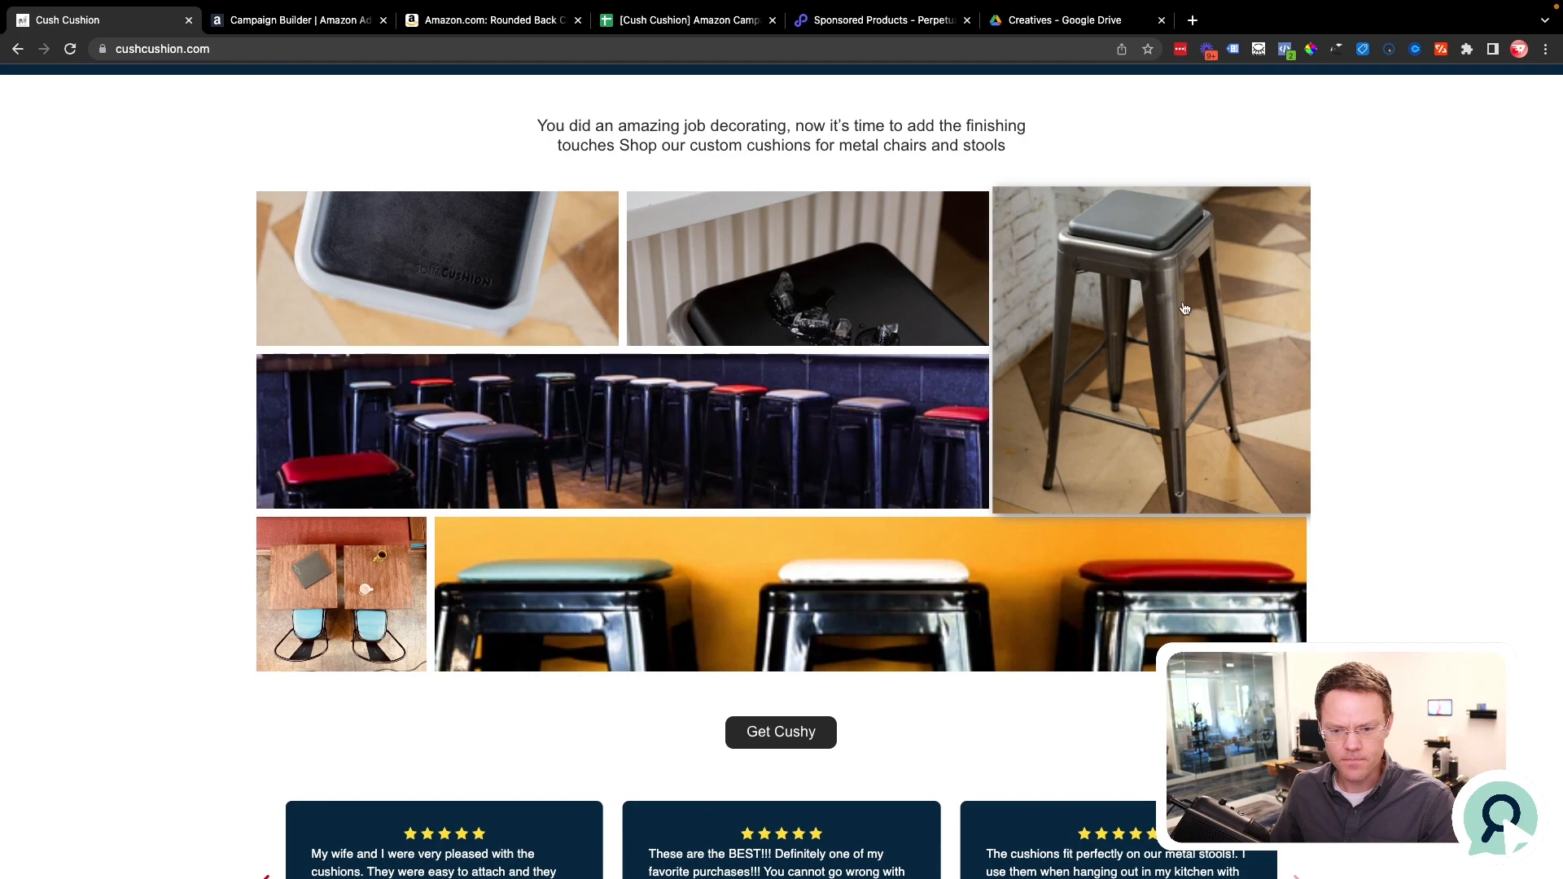
# Back in the Ad Copy sheet, change the third High Funnel headline in B8 to "Tolix Stool Seat Cushions".
pyautogui.click(682, 22)
pyautogui.click(187, 303)
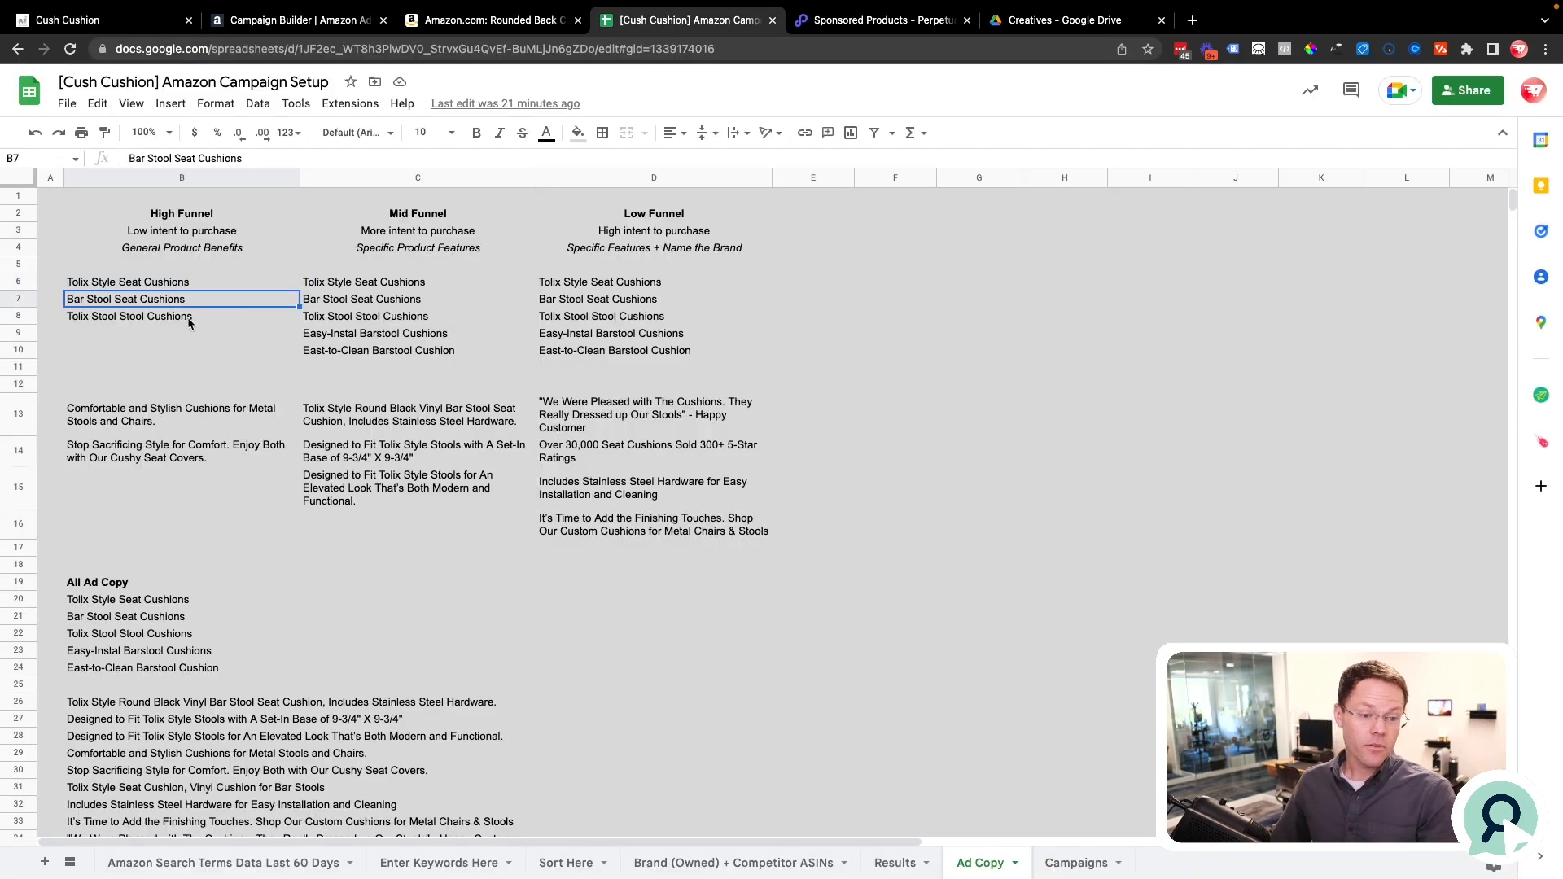
pyautogui.click(188, 319)
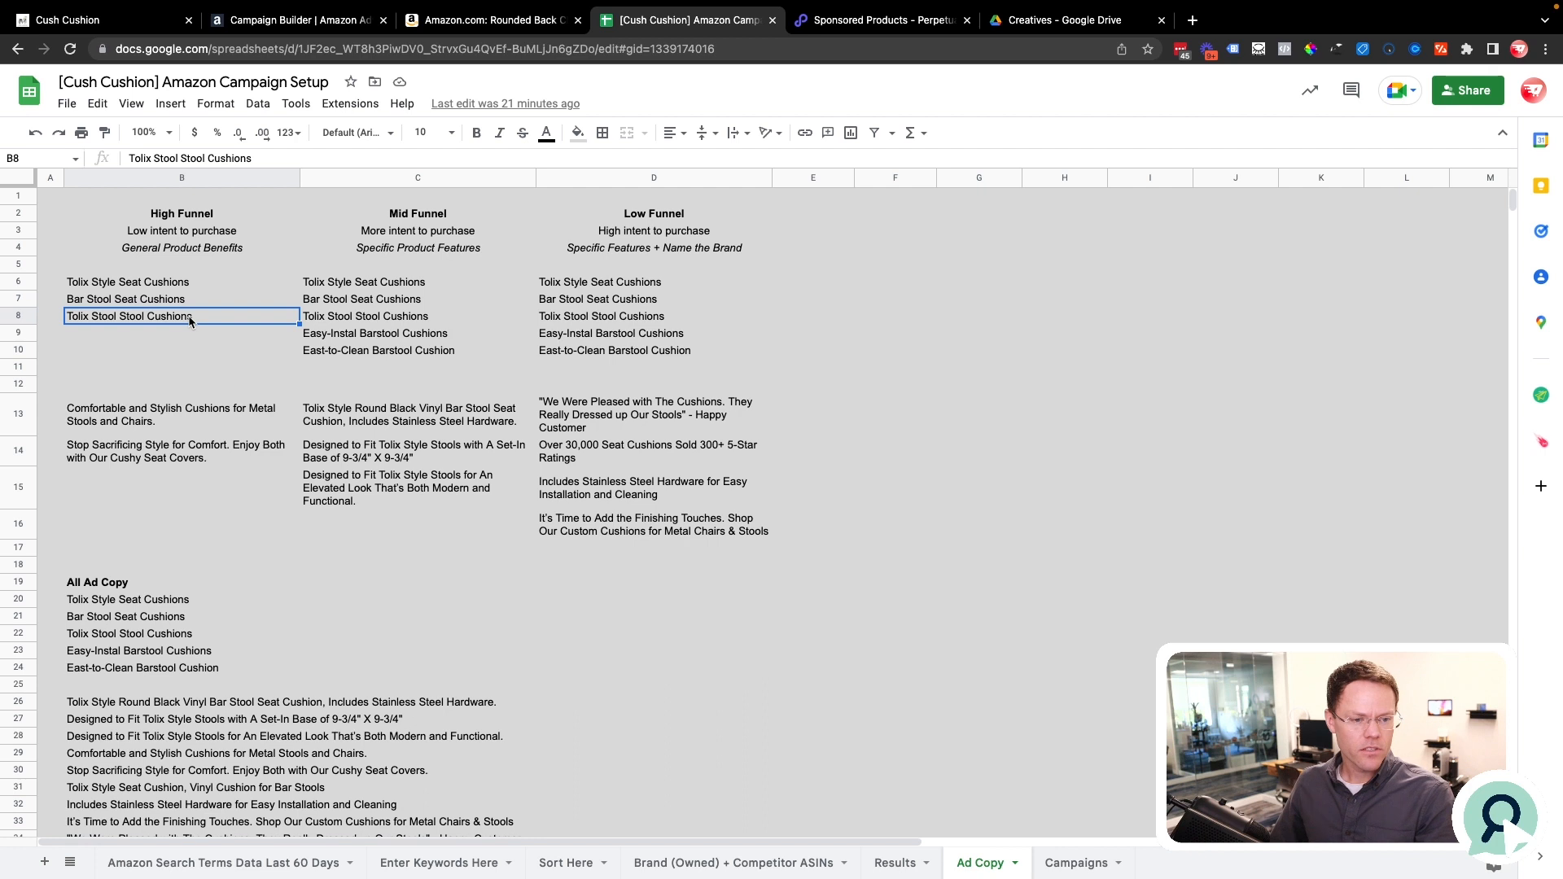
pyautogui.doubleClick(140, 317)
pyautogui.doubleClick(137, 317)
pyautogui.write('Seat')
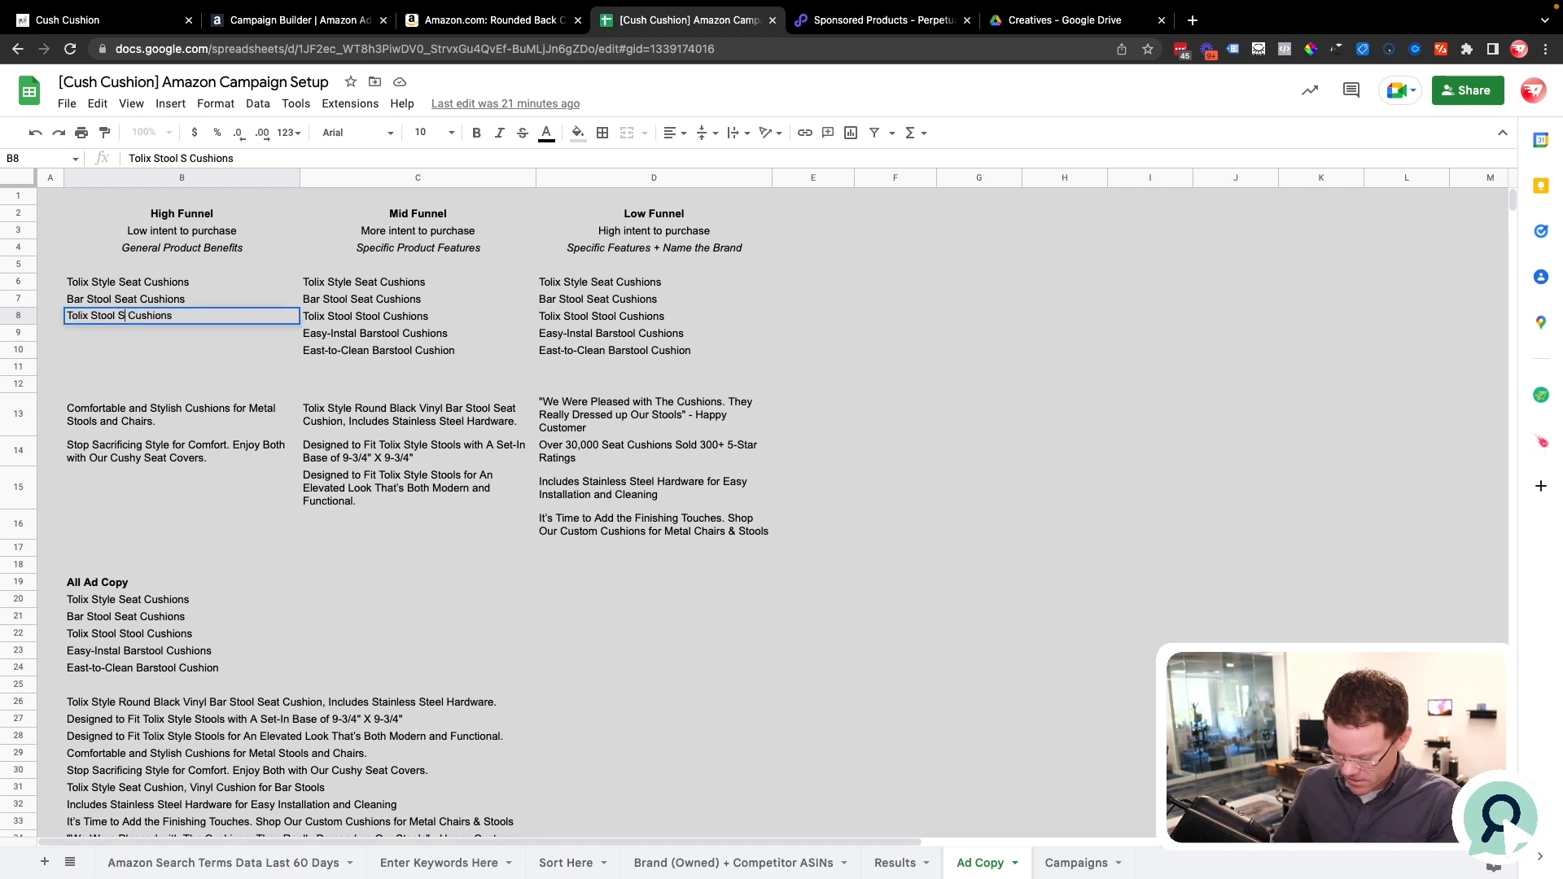
pyautogui.click(122, 374)
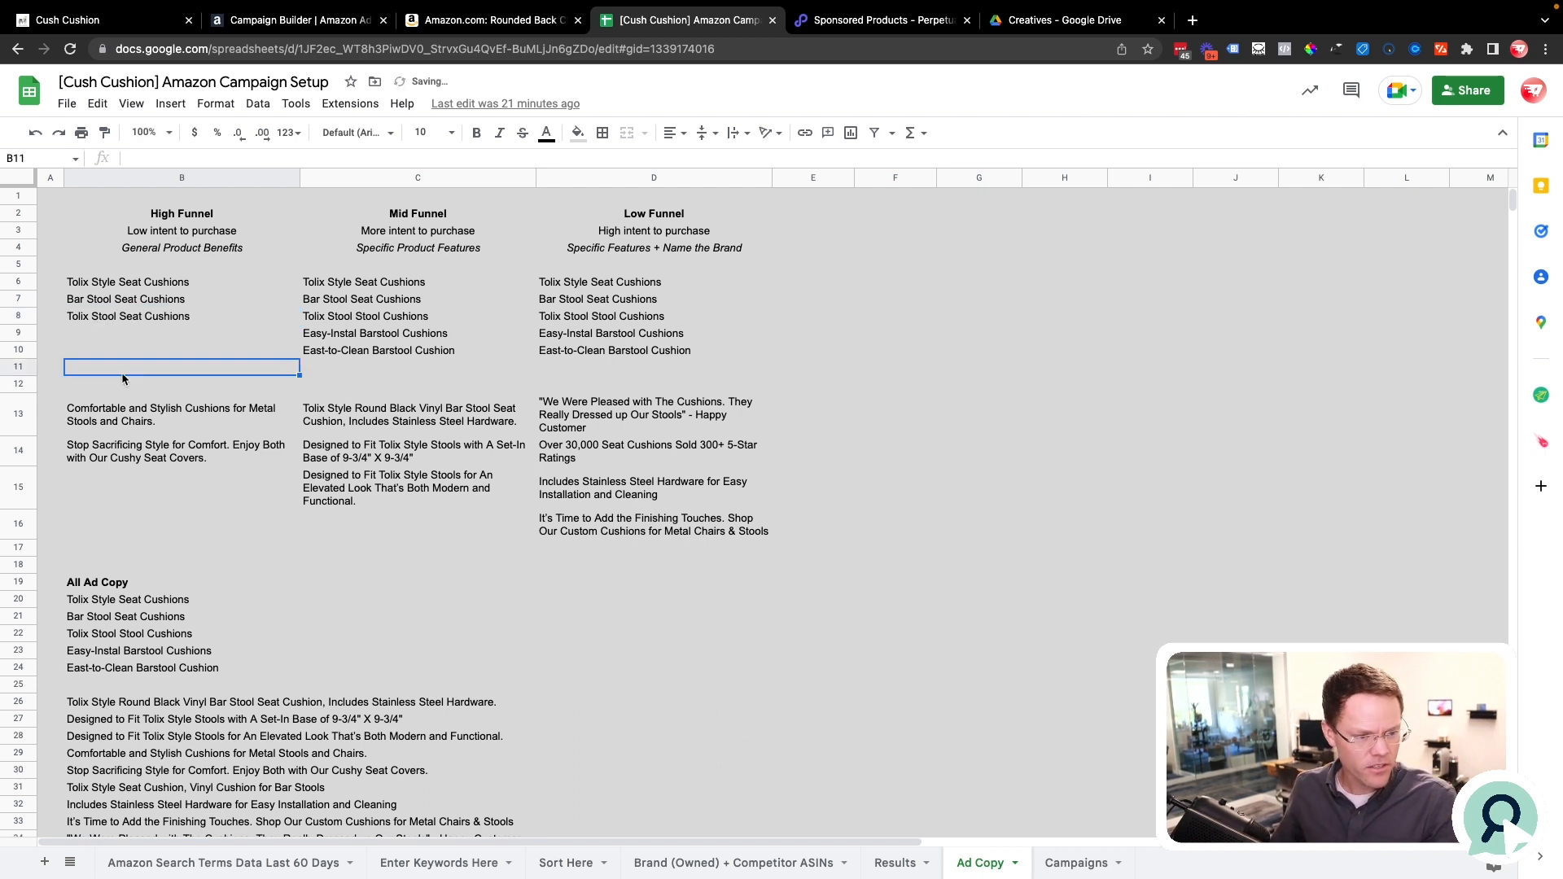
# Review the High Funnel ad copy, comparing its short headlines with the longer descriptions in B13 and B14.
pyautogui.click(126, 431)
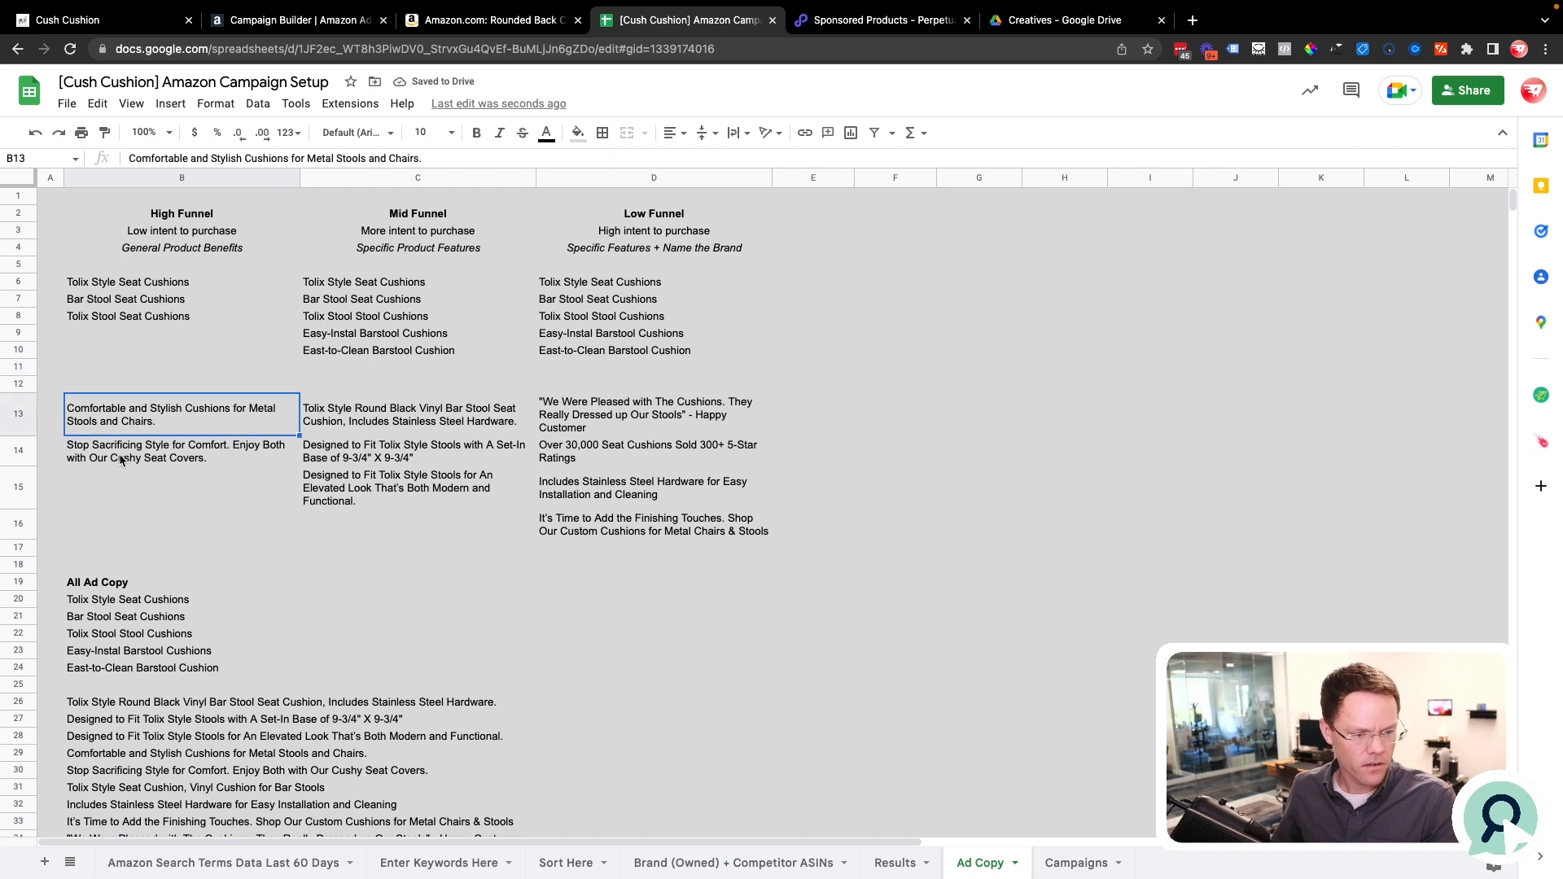
pyautogui.click(123, 456)
pyautogui.click(134, 300)
pyautogui.moveTo(135, 301); pyautogui.dragTo(133, 412)
pyautogui.click(130, 415)
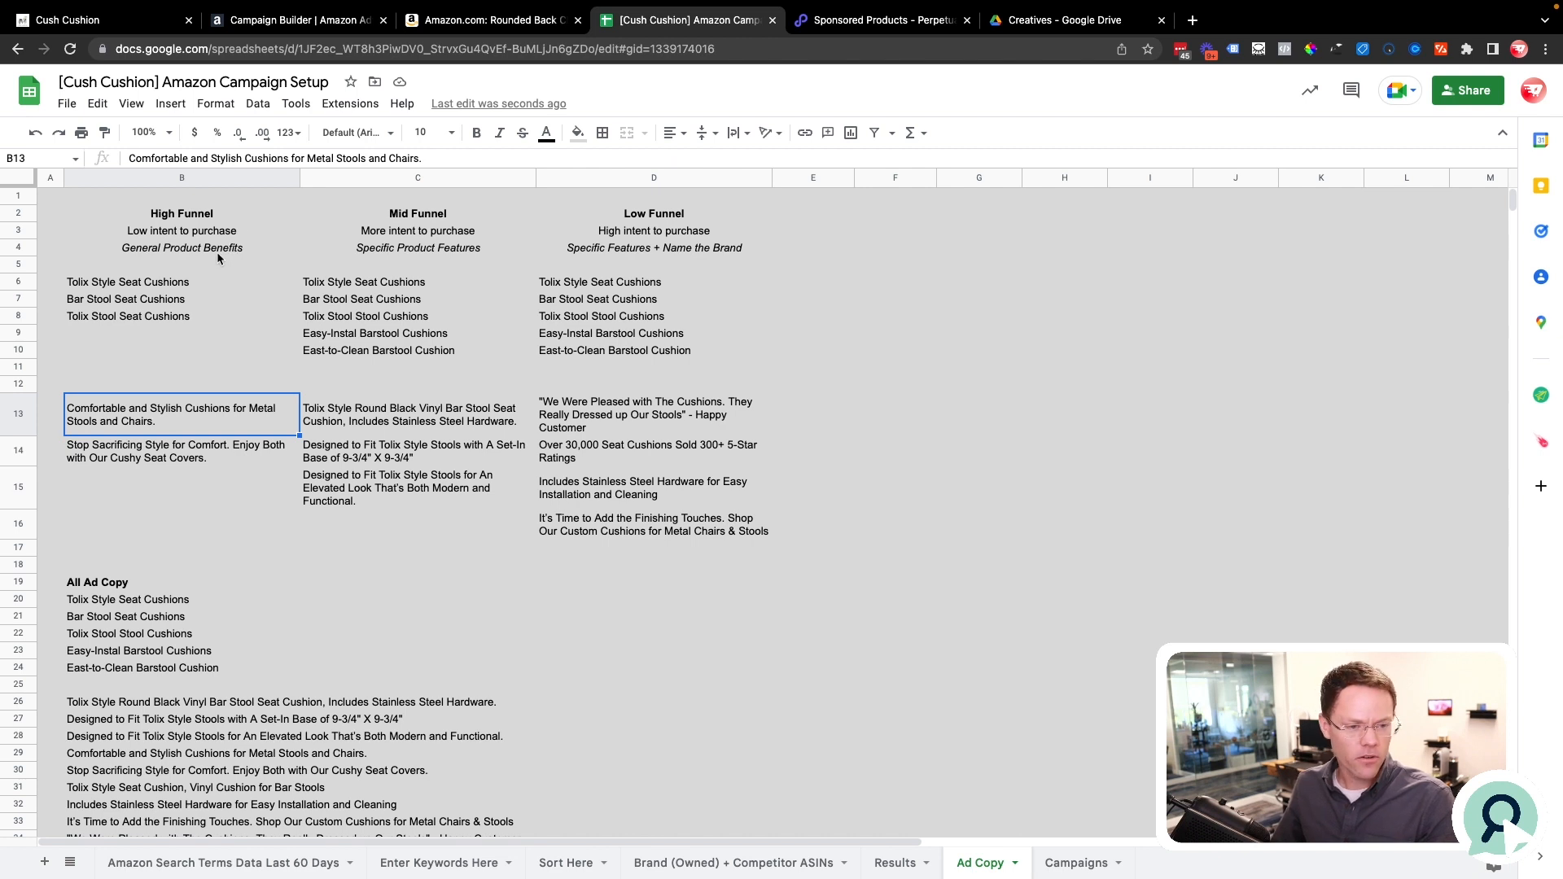
pyautogui.click(190, 217)
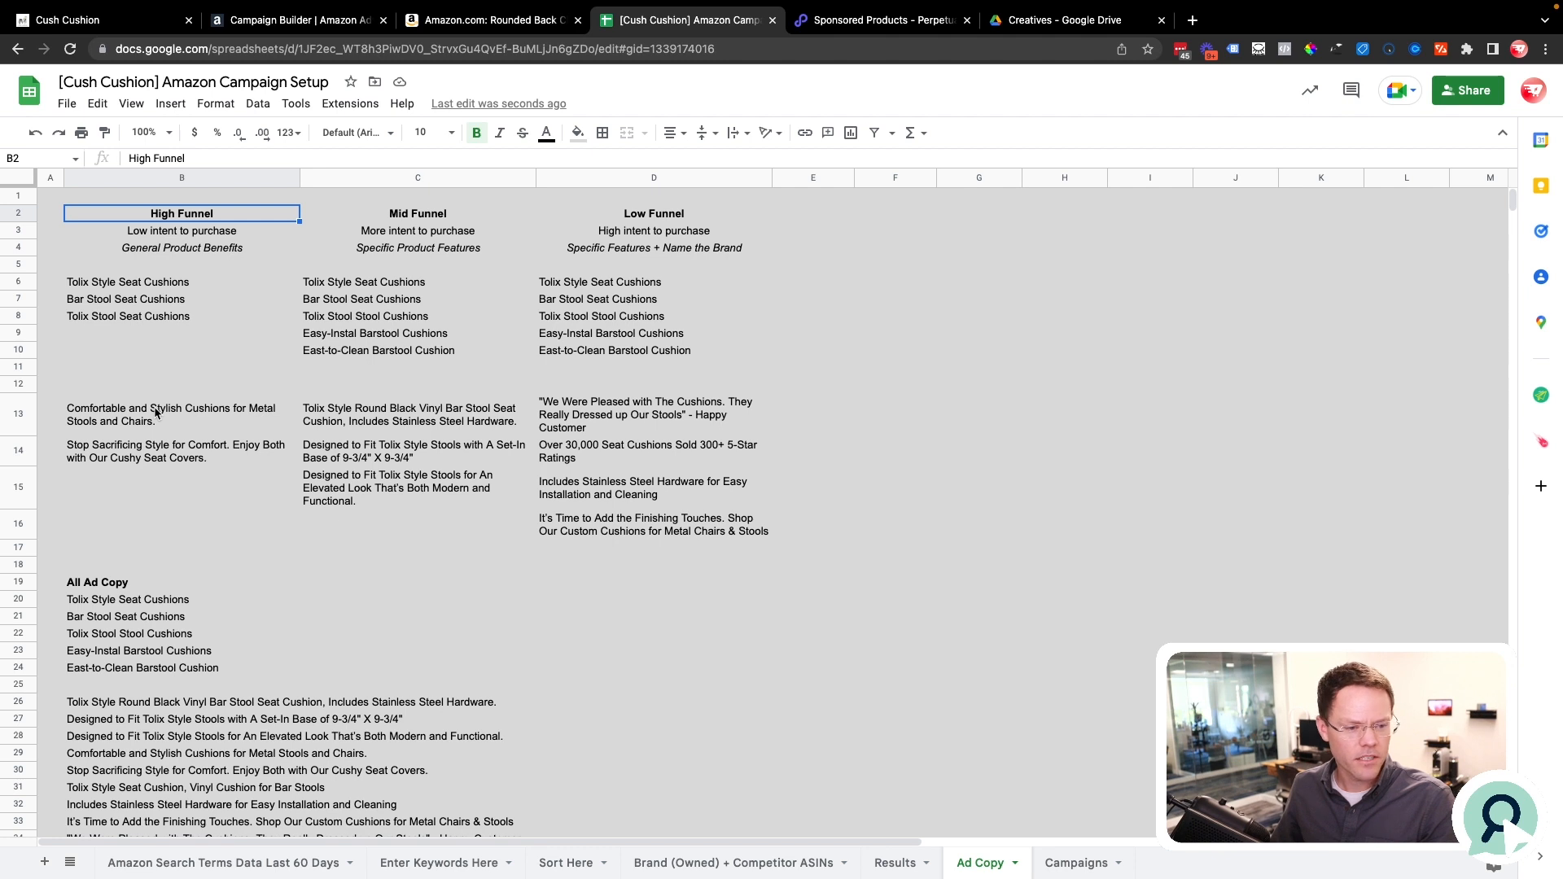
pyautogui.click(178, 424)
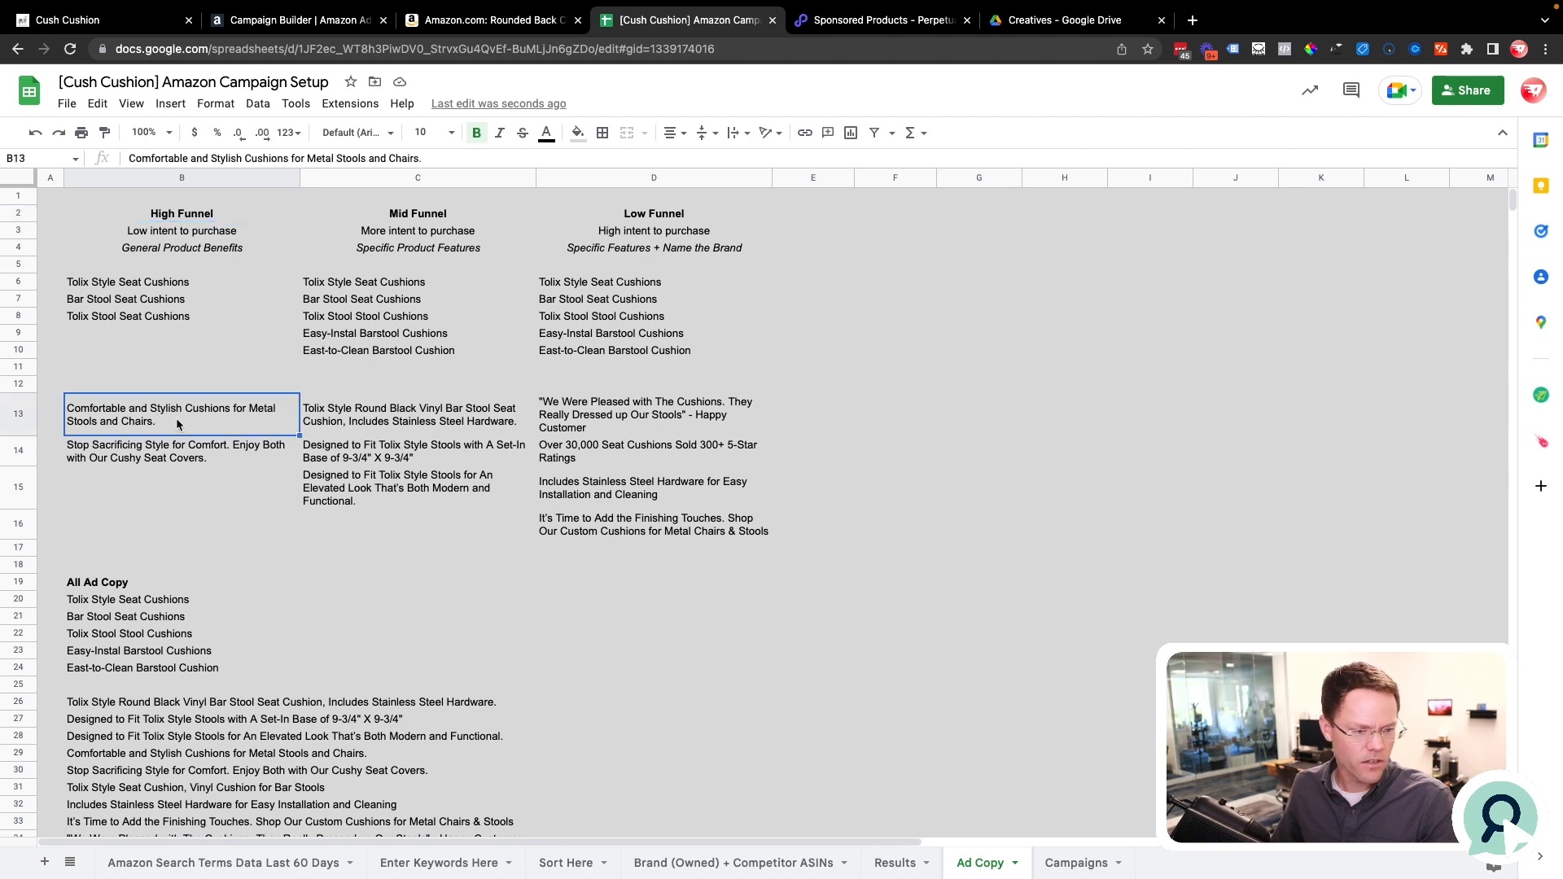
pyautogui.doubleClick(79, 415)
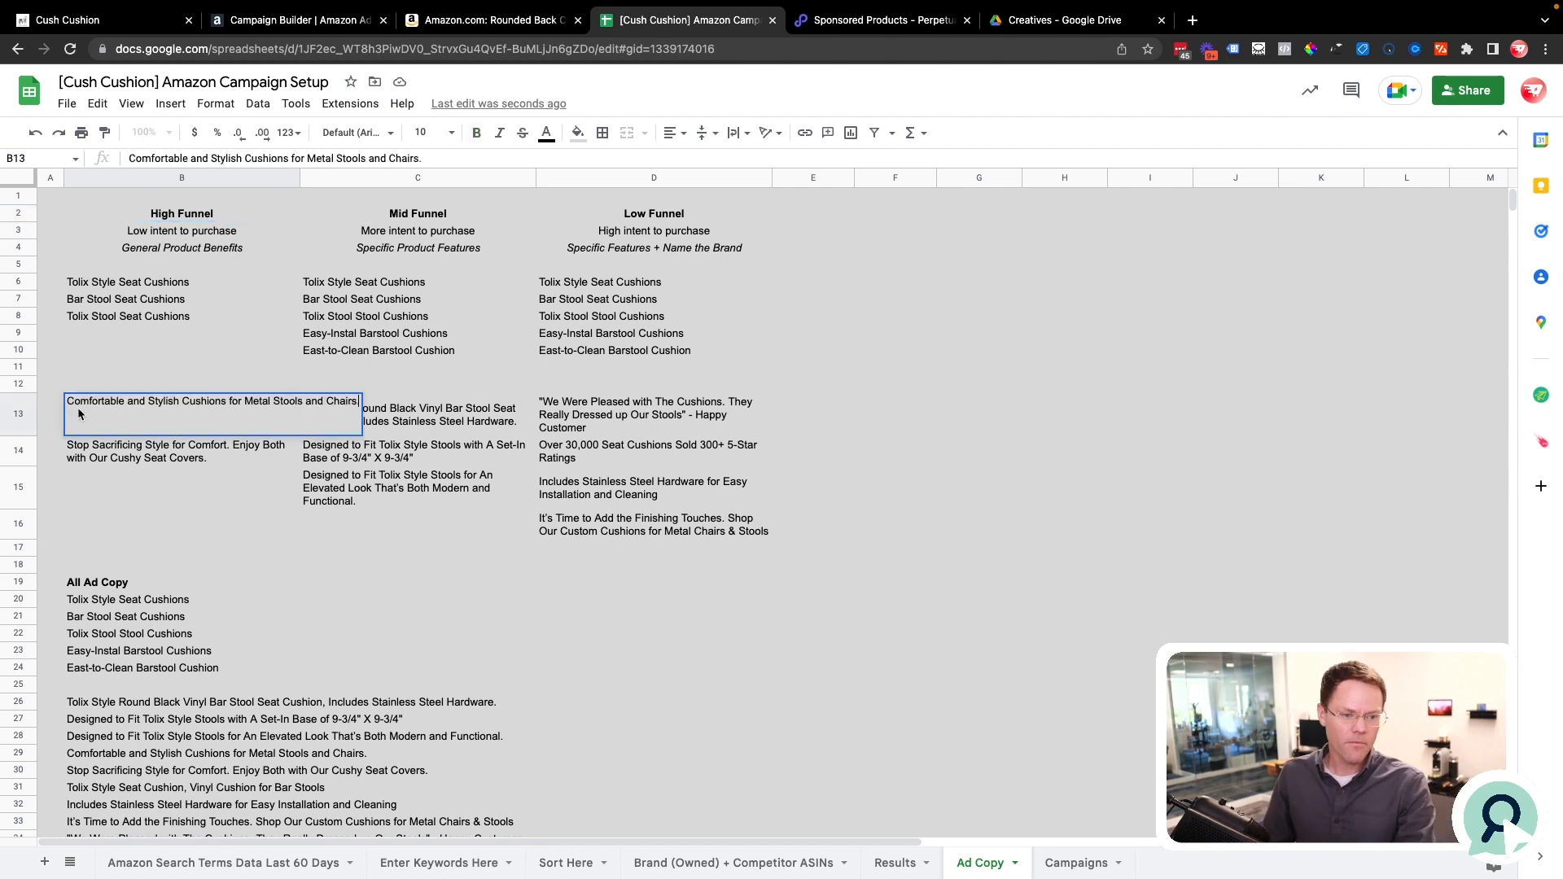
pyautogui.click(210, 461)
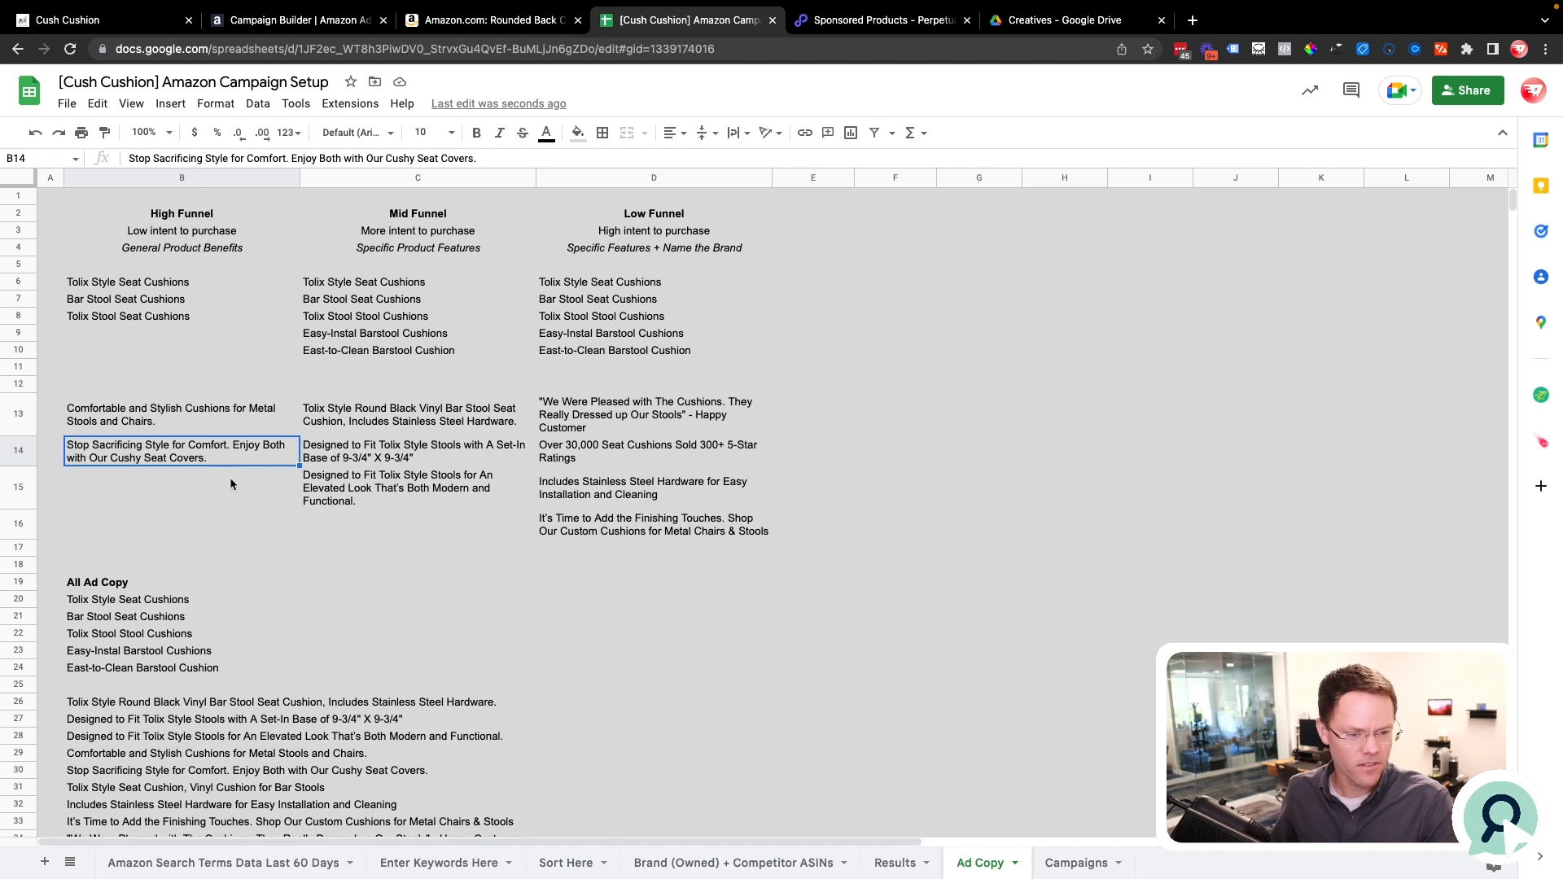
pyautogui.click(254, 518)
# Review the Mid Funnel heading and intent note, and correct the headline in C9 to "Easy-Install Barstool Cushions".
pyautogui.click(422, 216)
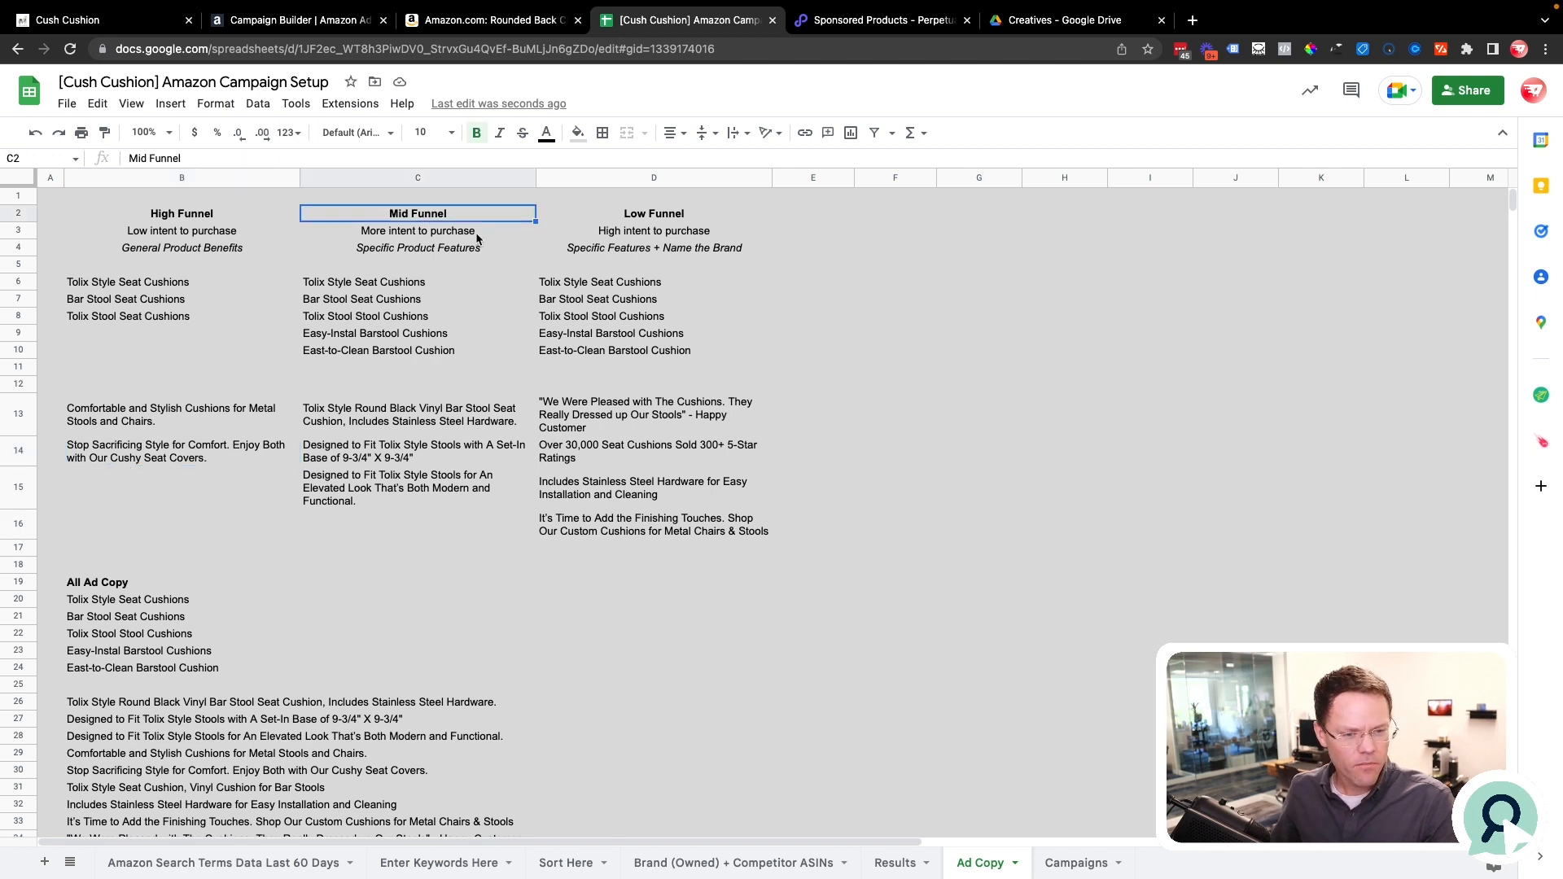
pyautogui.click(441, 232)
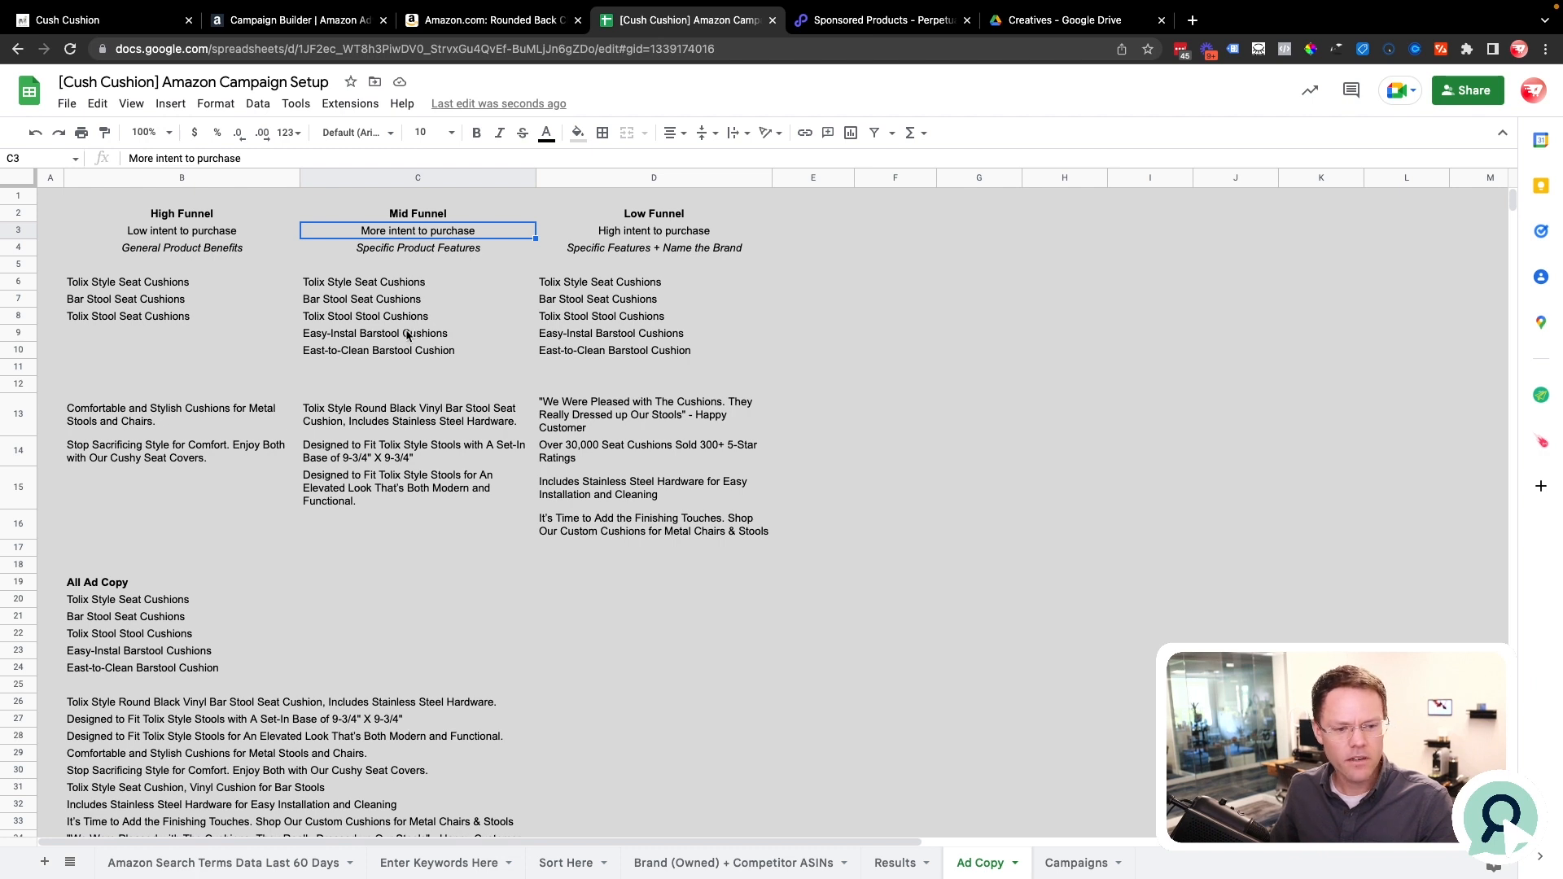
pyautogui.click(354, 334)
pyautogui.doubleClick(358, 326)
pyautogui.click(358, 328)
pyautogui.write('l')
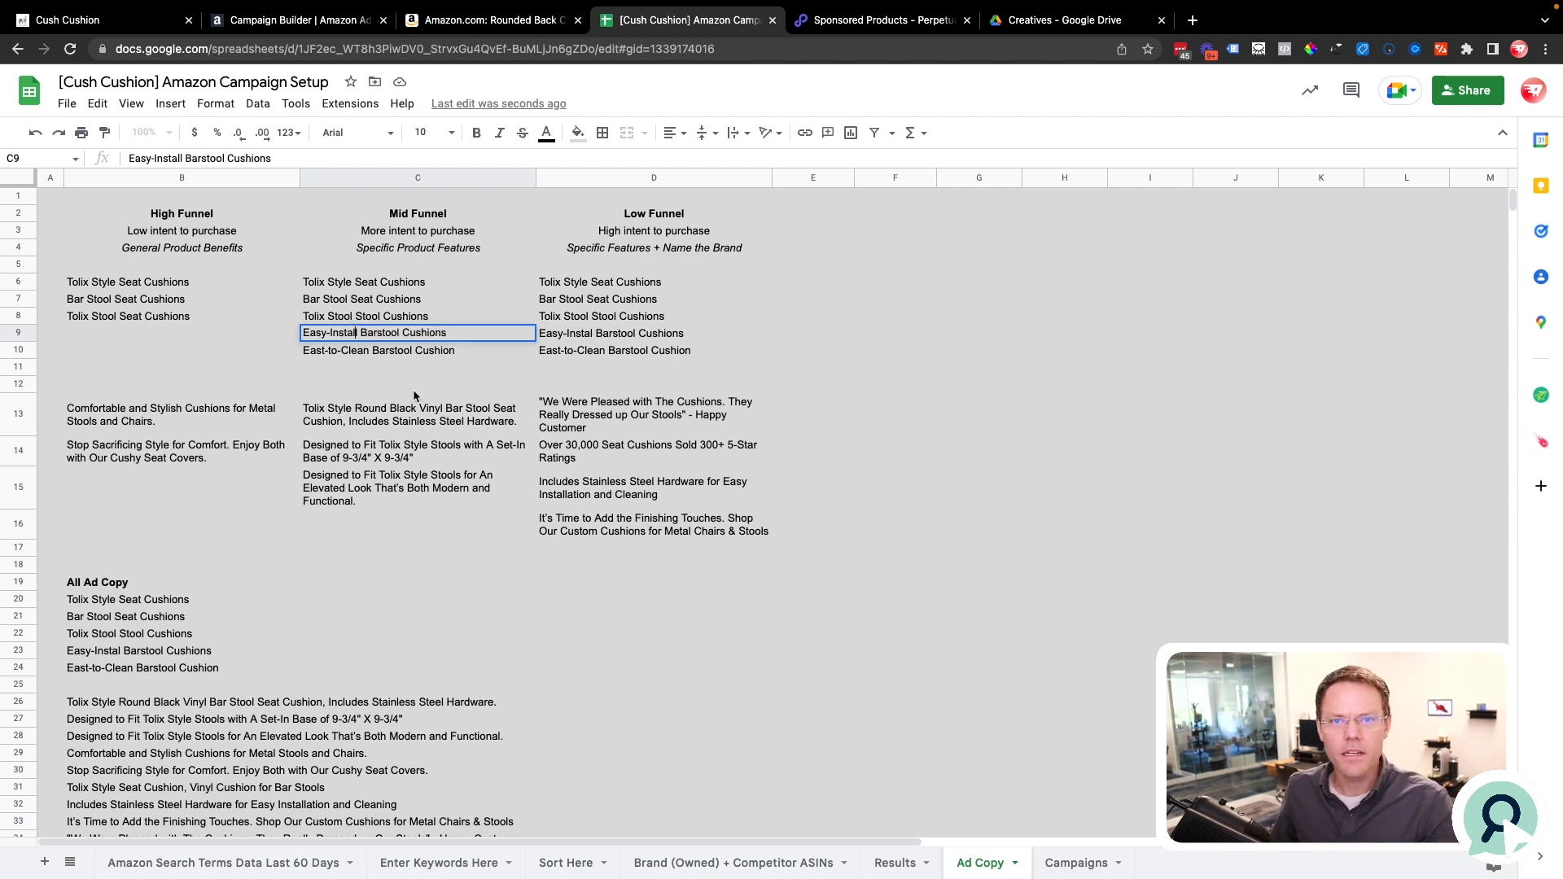
pyautogui.click(398, 370)
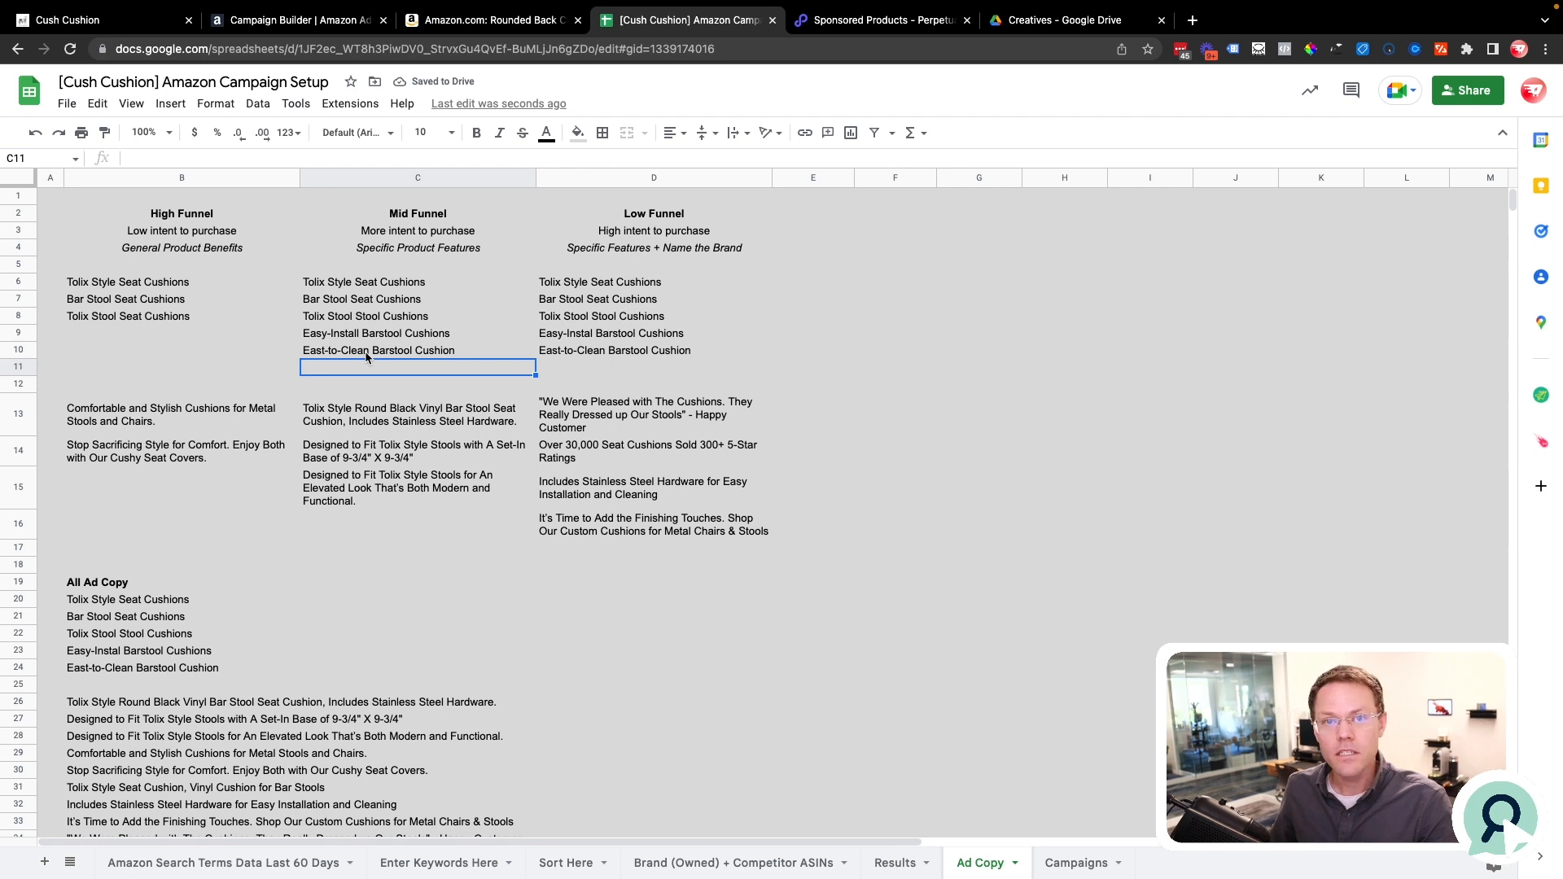
# Review the Mid Funnel feature headlines in C9:C10 and the Tolix fit descriptions in C14 and C15.
pyautogui.moveTo(370, 352); pyautogui.dragTo(375, 334)
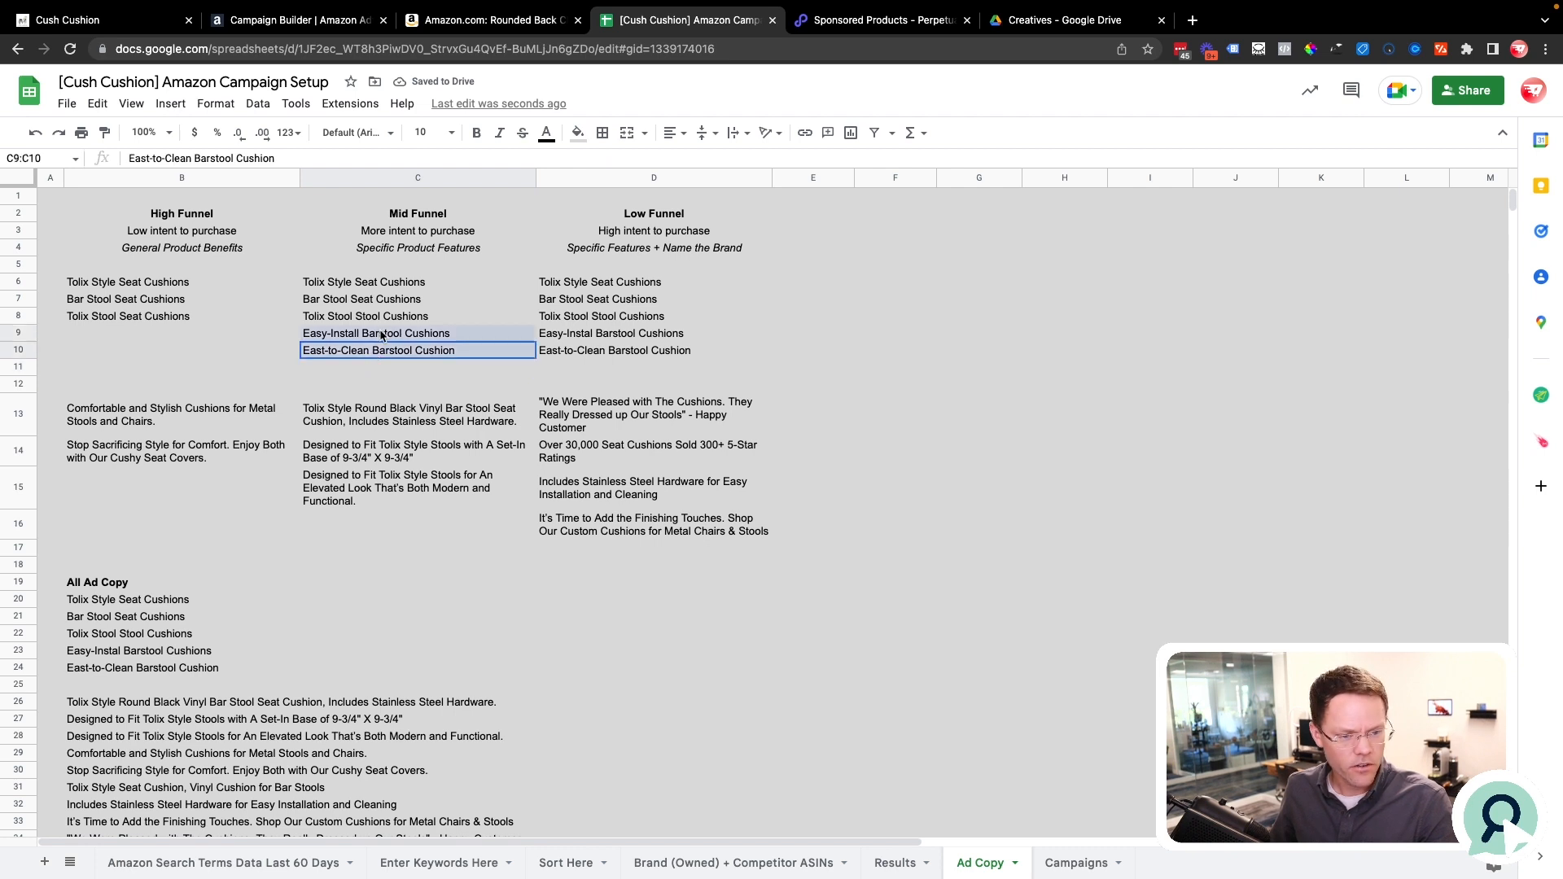
pyautogui.click(379, 458)
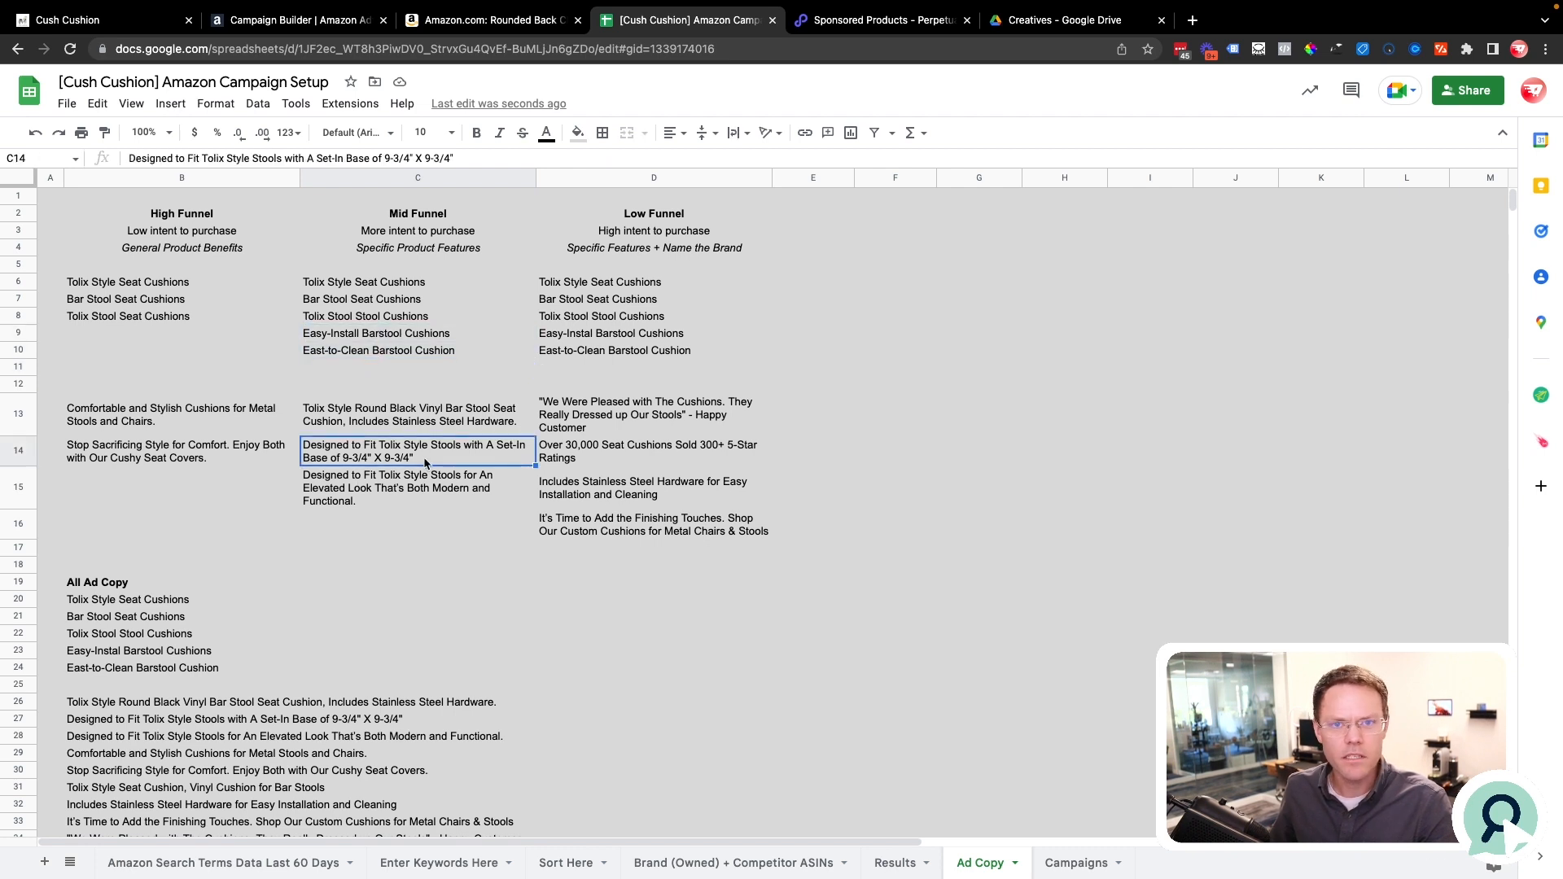
pyautogui.doubleClick(424, 460)
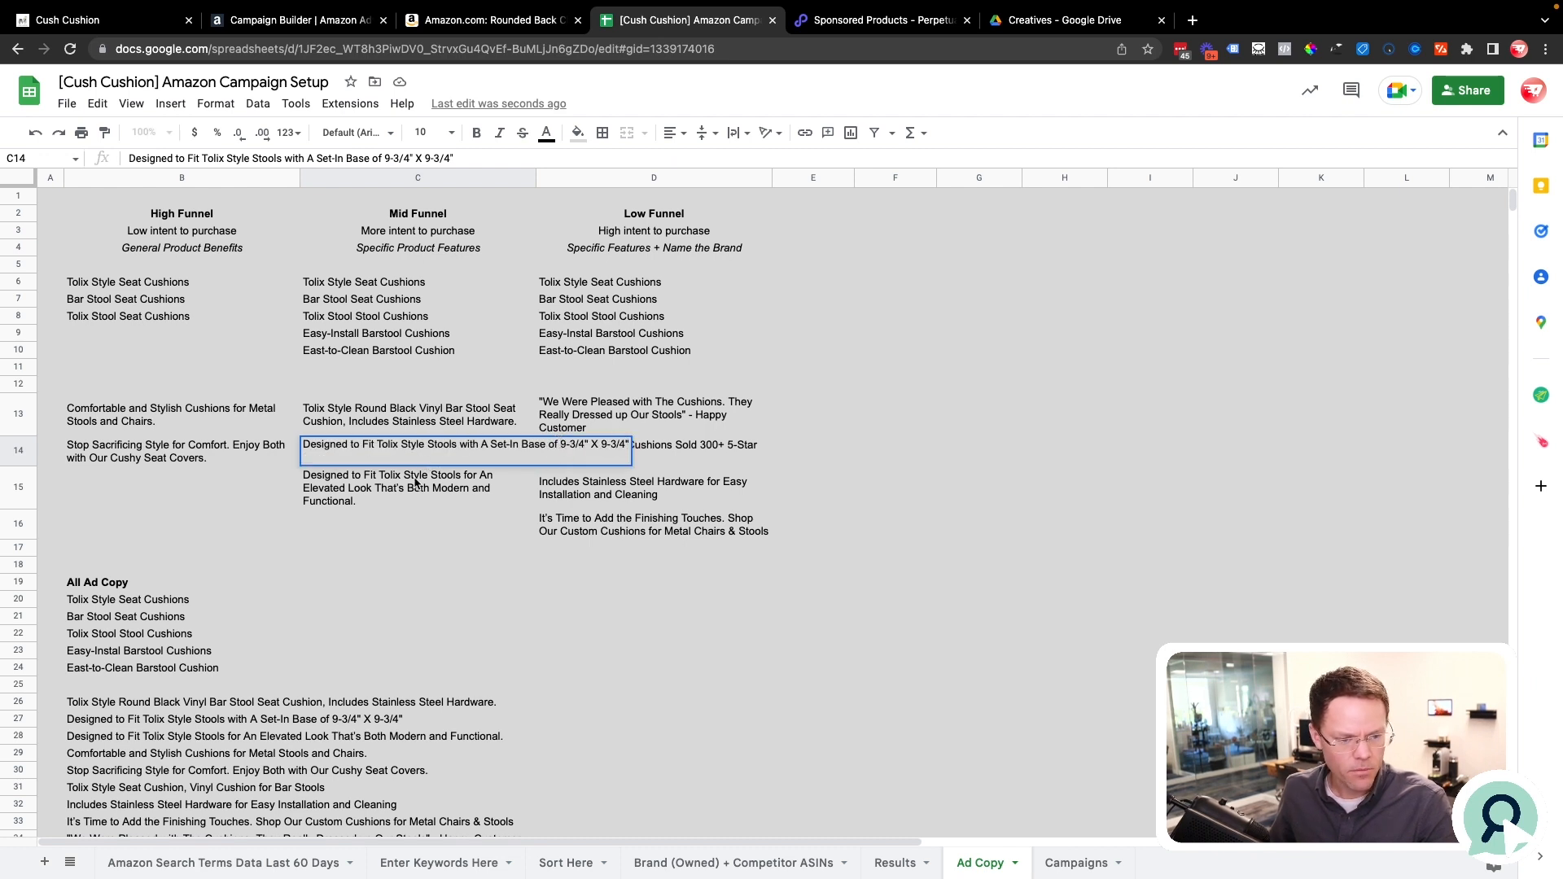
pyautogui.doubleClick(391, 453)
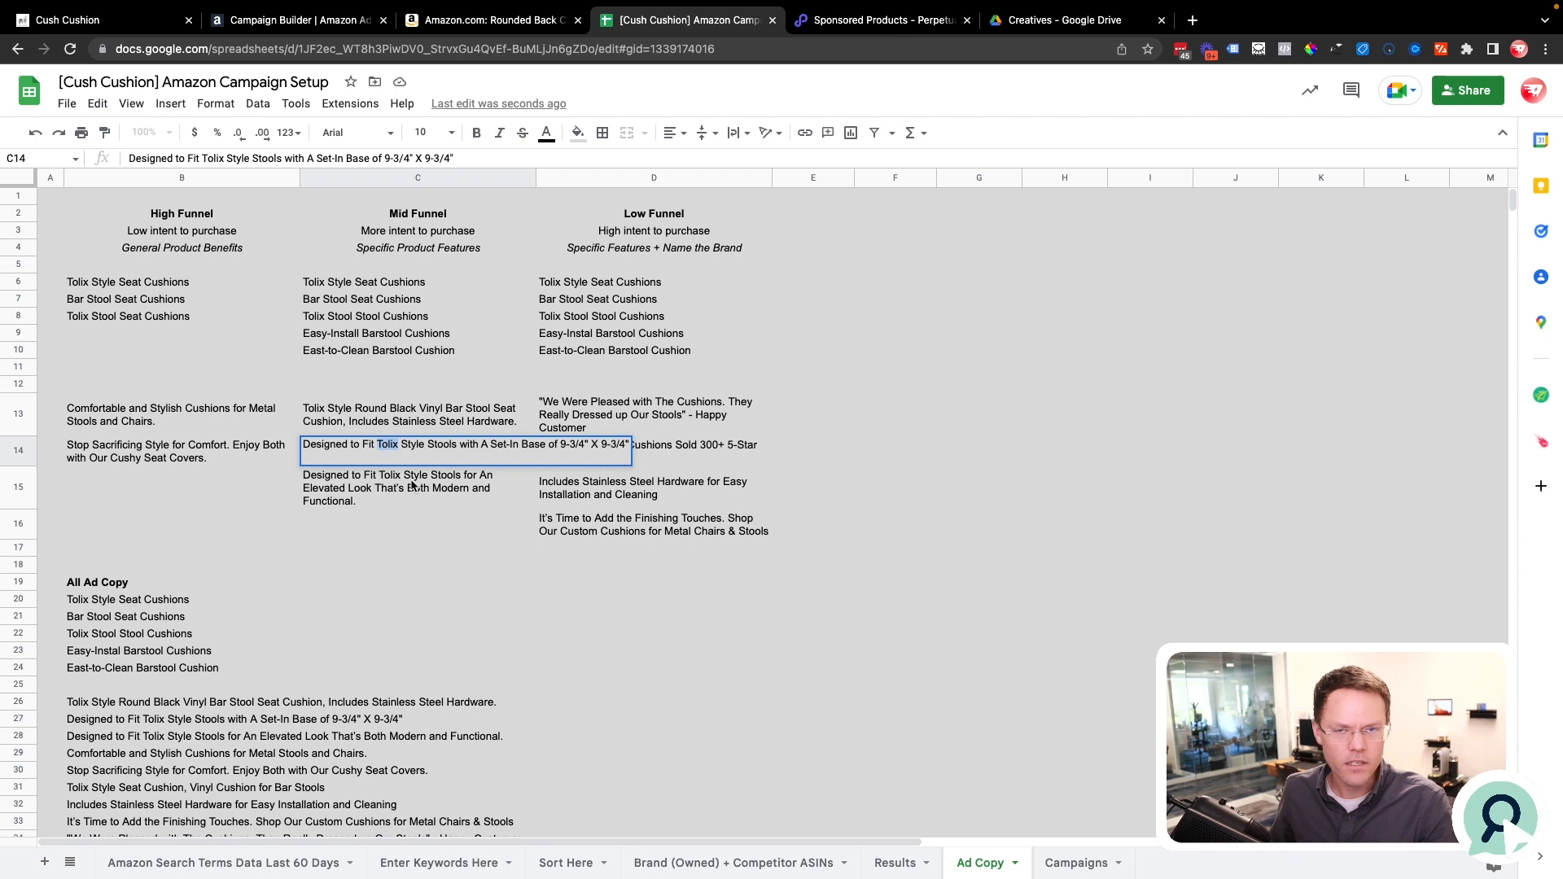
pyautogui.click(387, 491)
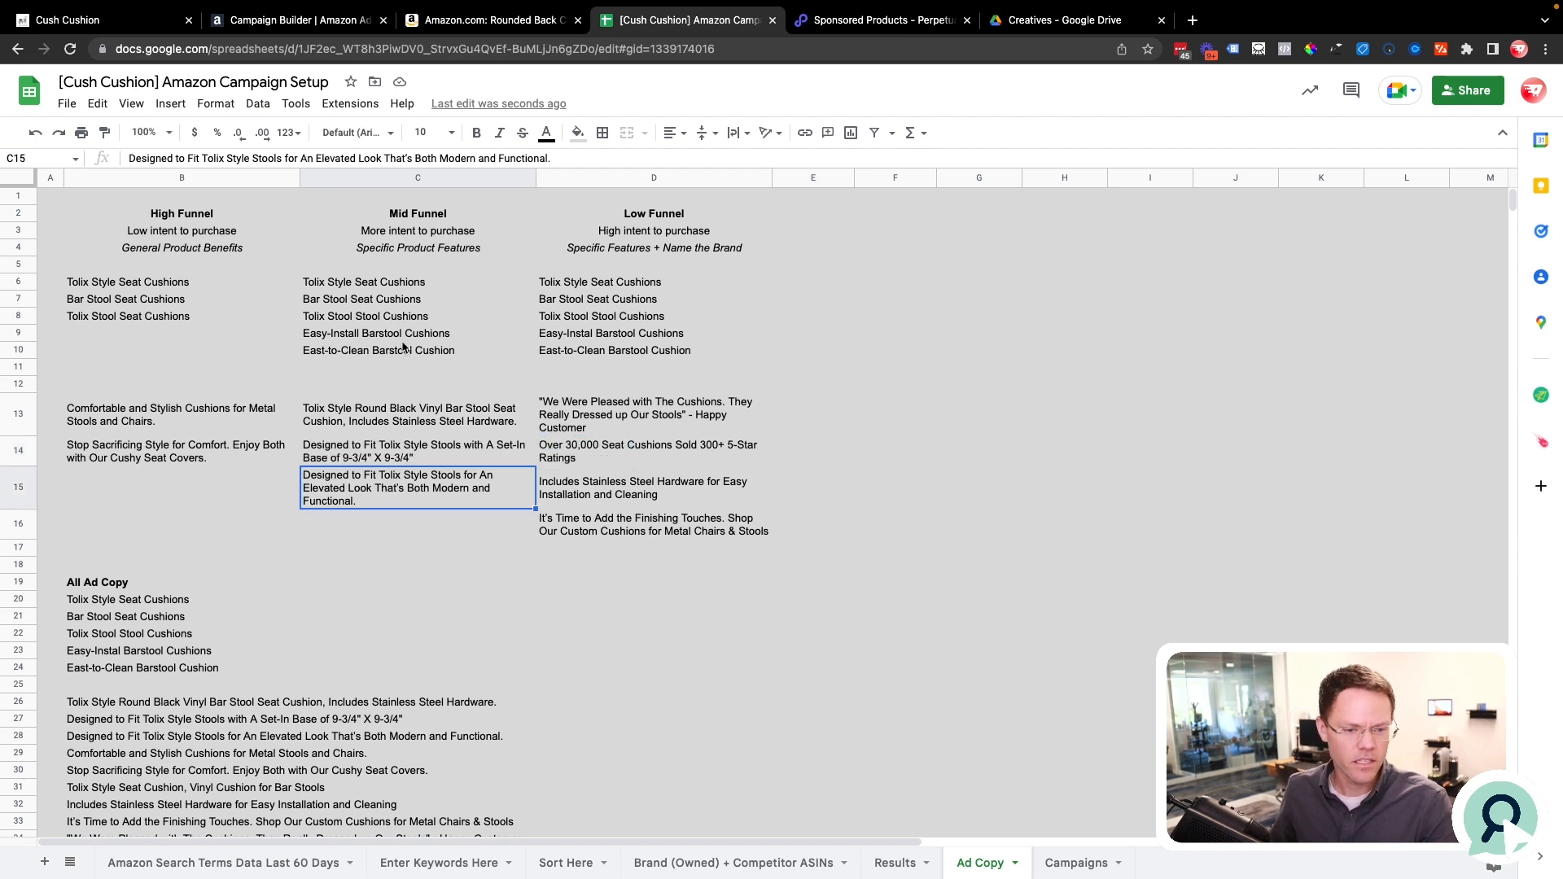
pyautogui.click(394, 453)
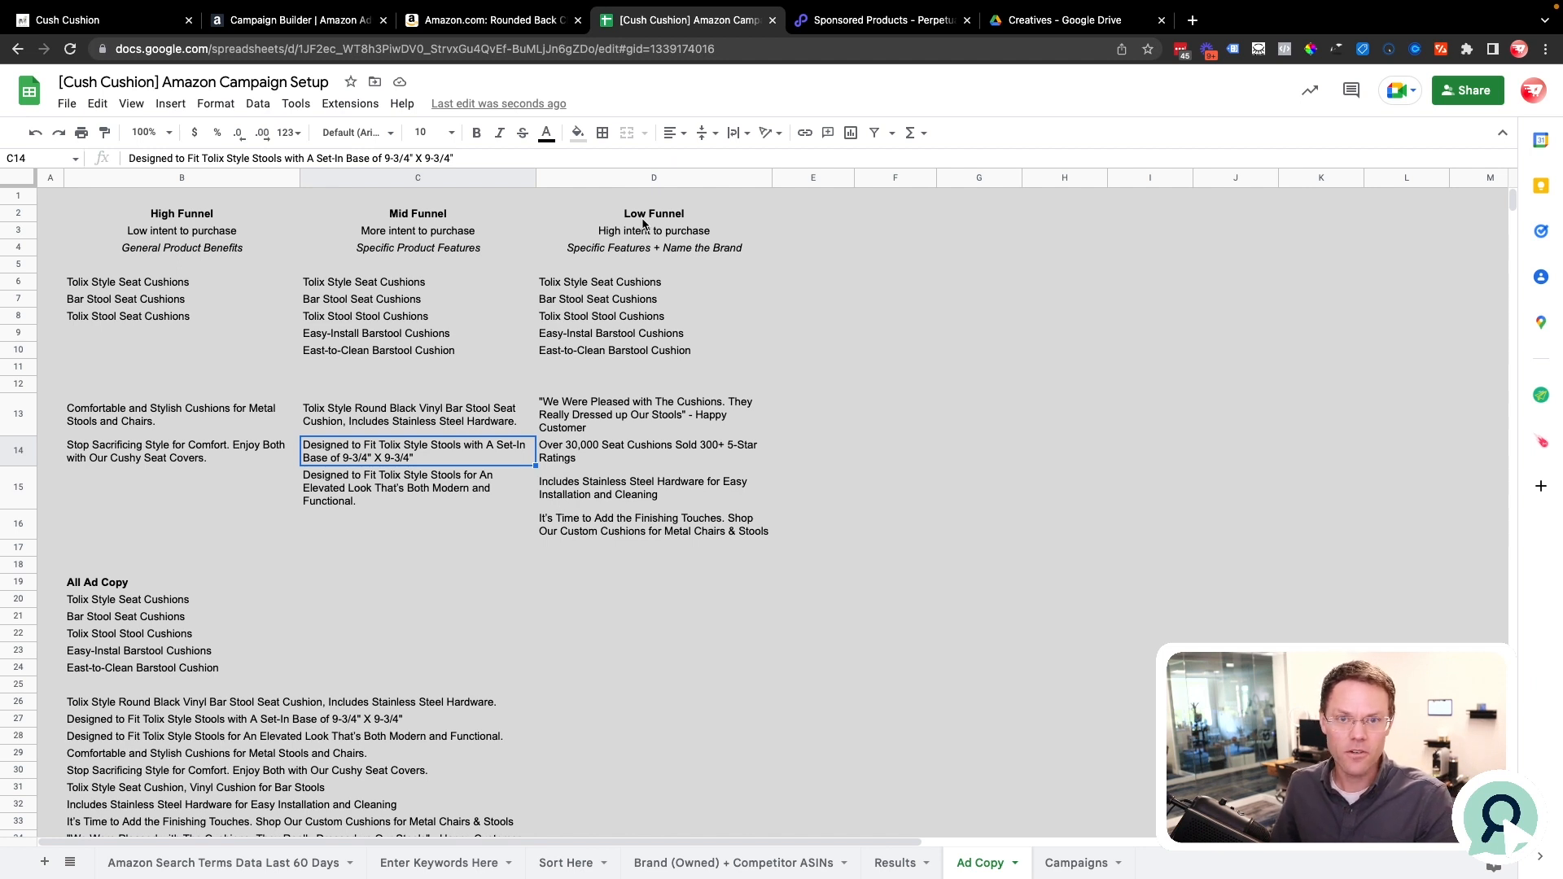
# Examine the Low Funnel note about naming the brand and the Low Funnel headlines in D6:D10.
pyautogui.click(654, 251)
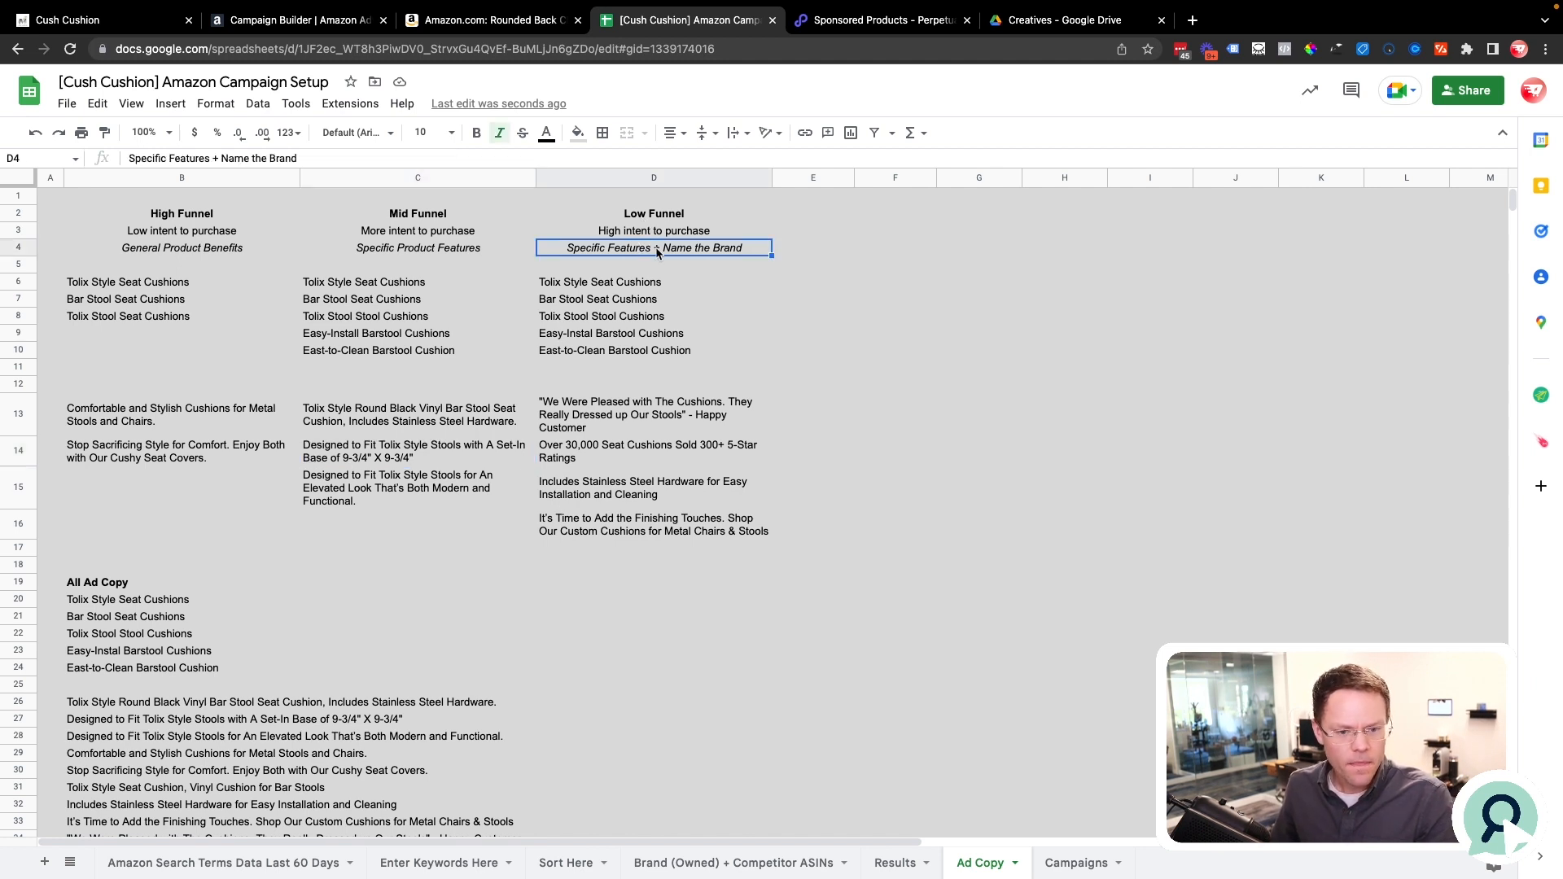
pyautogui.doubleClick(666, 252)
pyautogui.moveTo(662, 248); pyautogui.dragTo(740, 253)
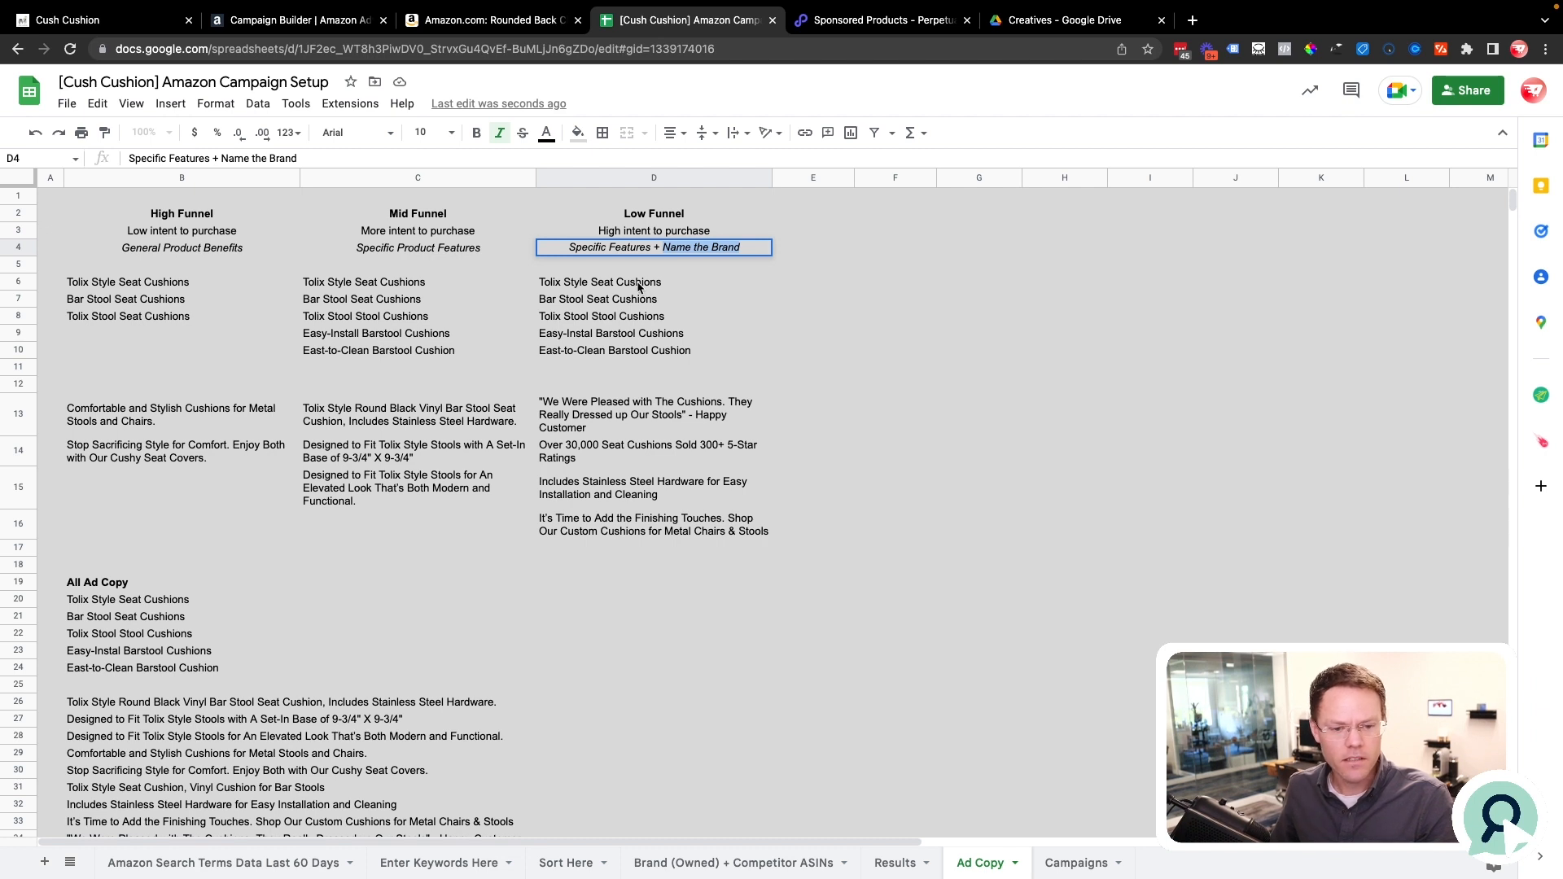
pyautogui.click(633, 354)
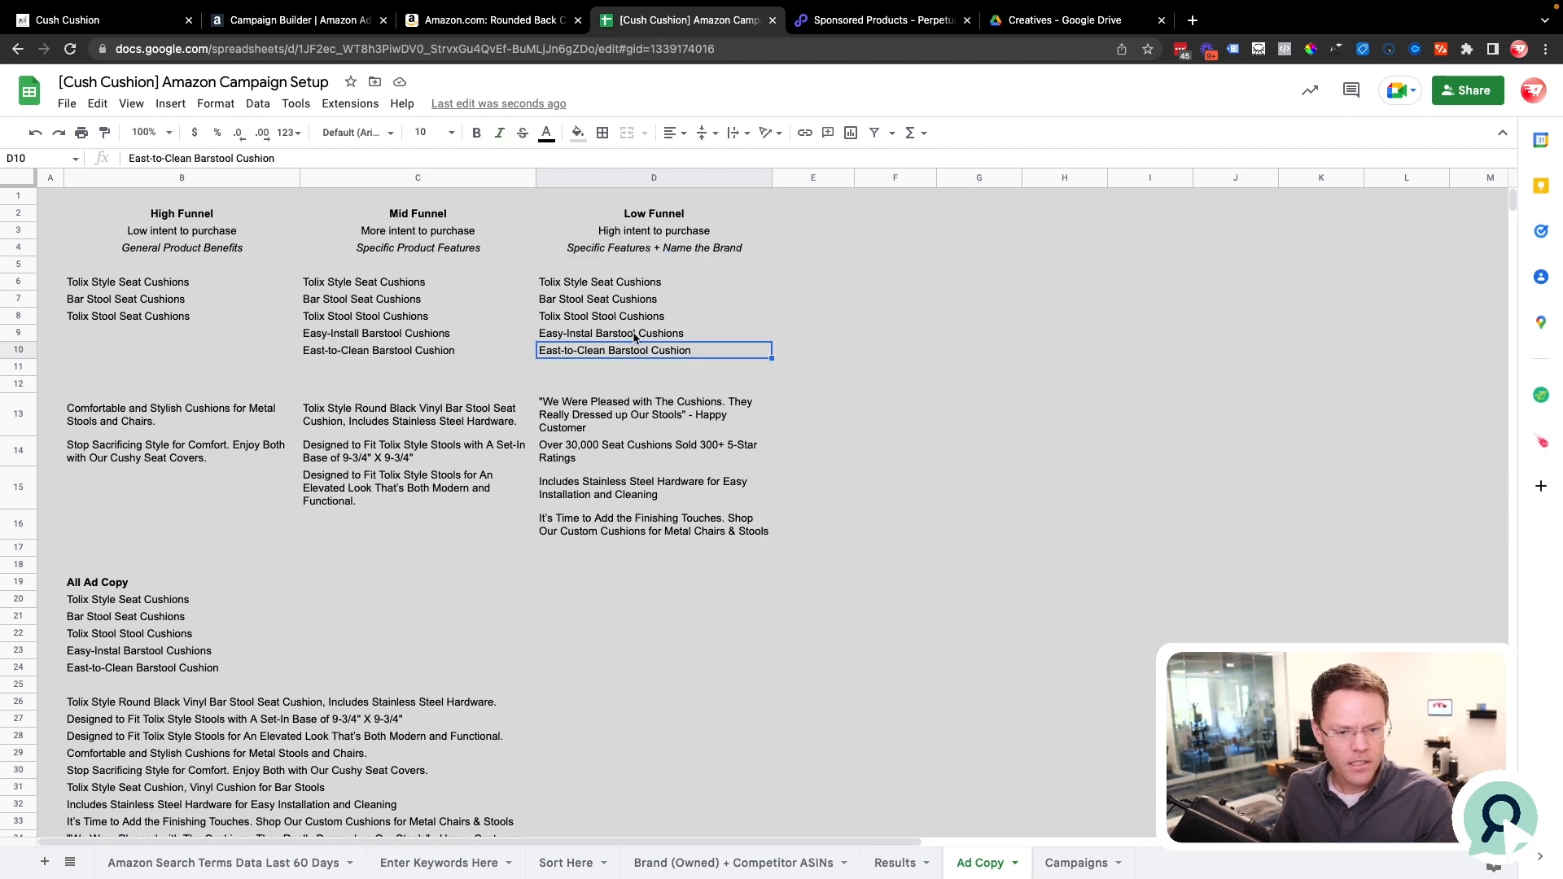
pyautogui.moveTo(637, 283); pyautogui.dragTo(639, 350)
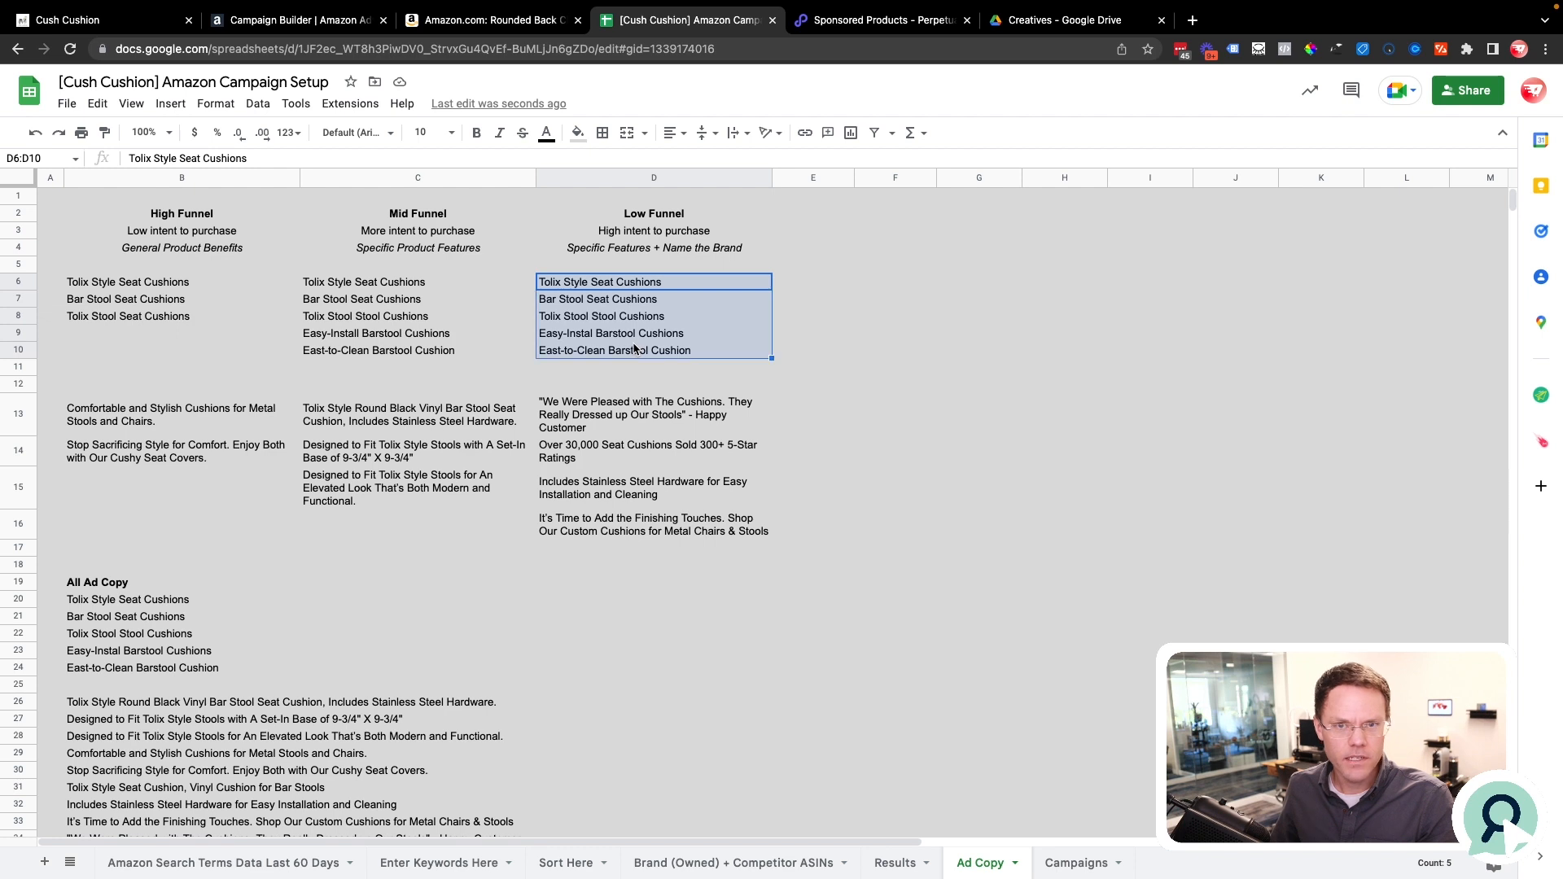
# Examine the Low Funnel descriptions in D13:D16, from the customer quote through the hardware and finishing-touches lines.
pyautogui.click(628, 403)
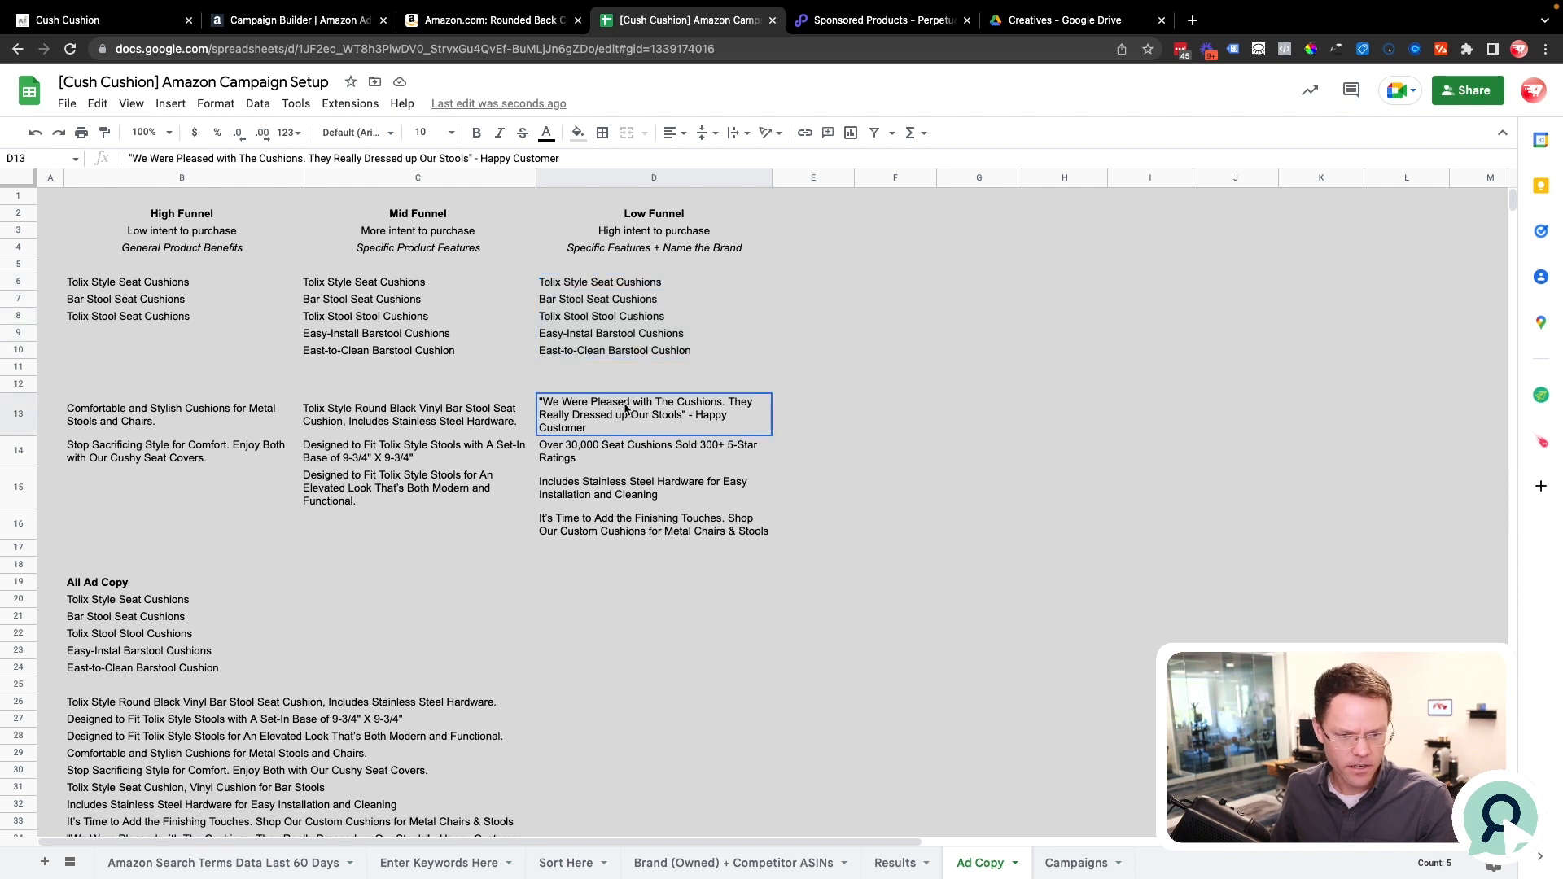
pyautogui.click(610, 453)
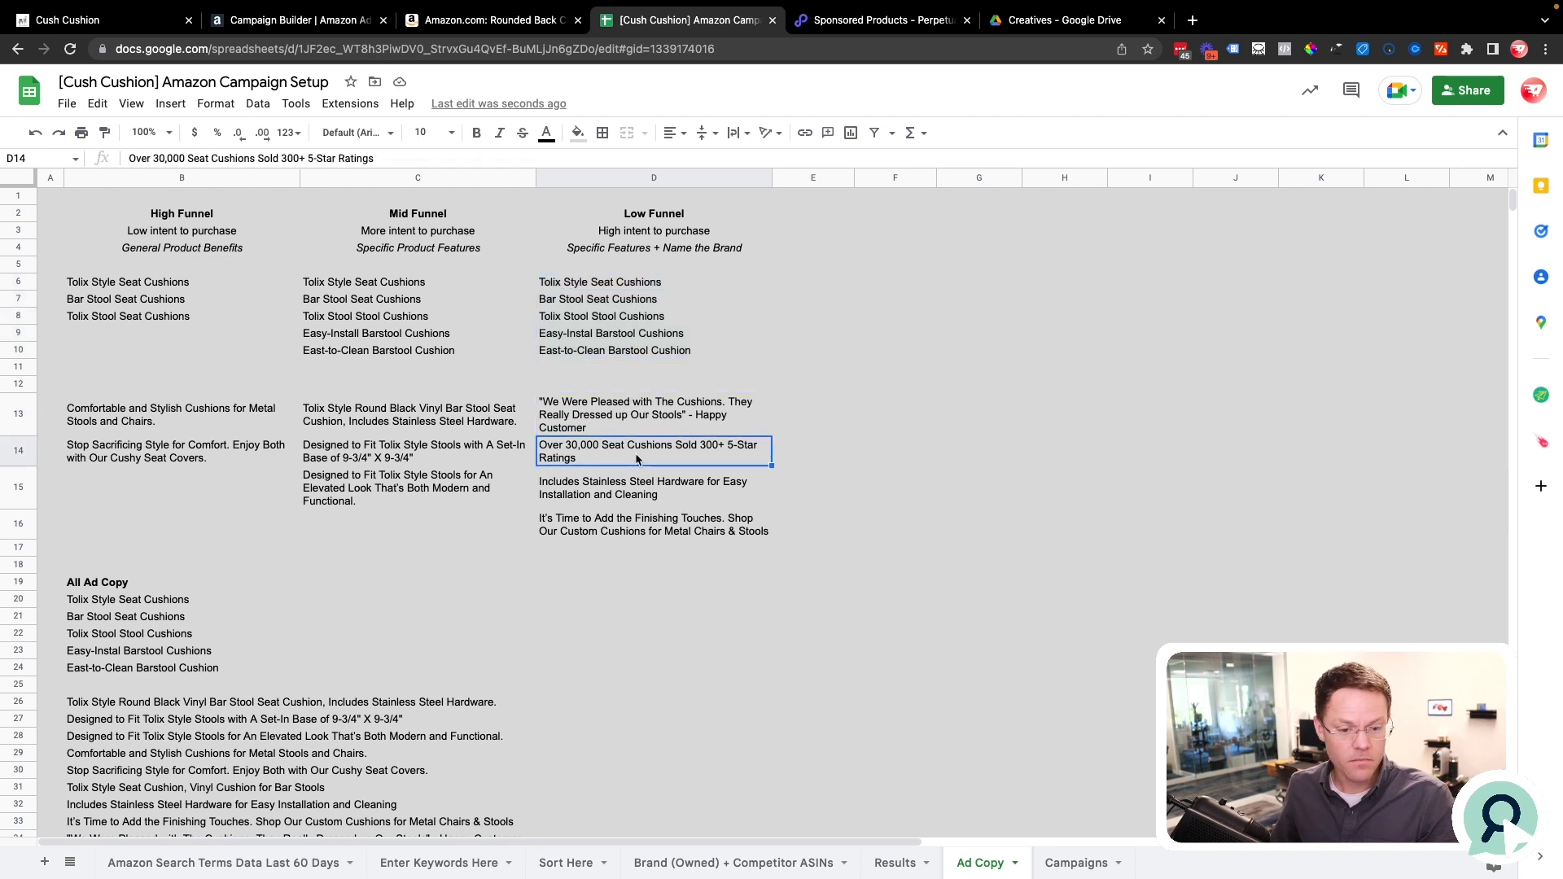
pyautogui.moveTo(617, 494); pyautogui.dragTo(616, 530)
pyautogui.click(695, 498)
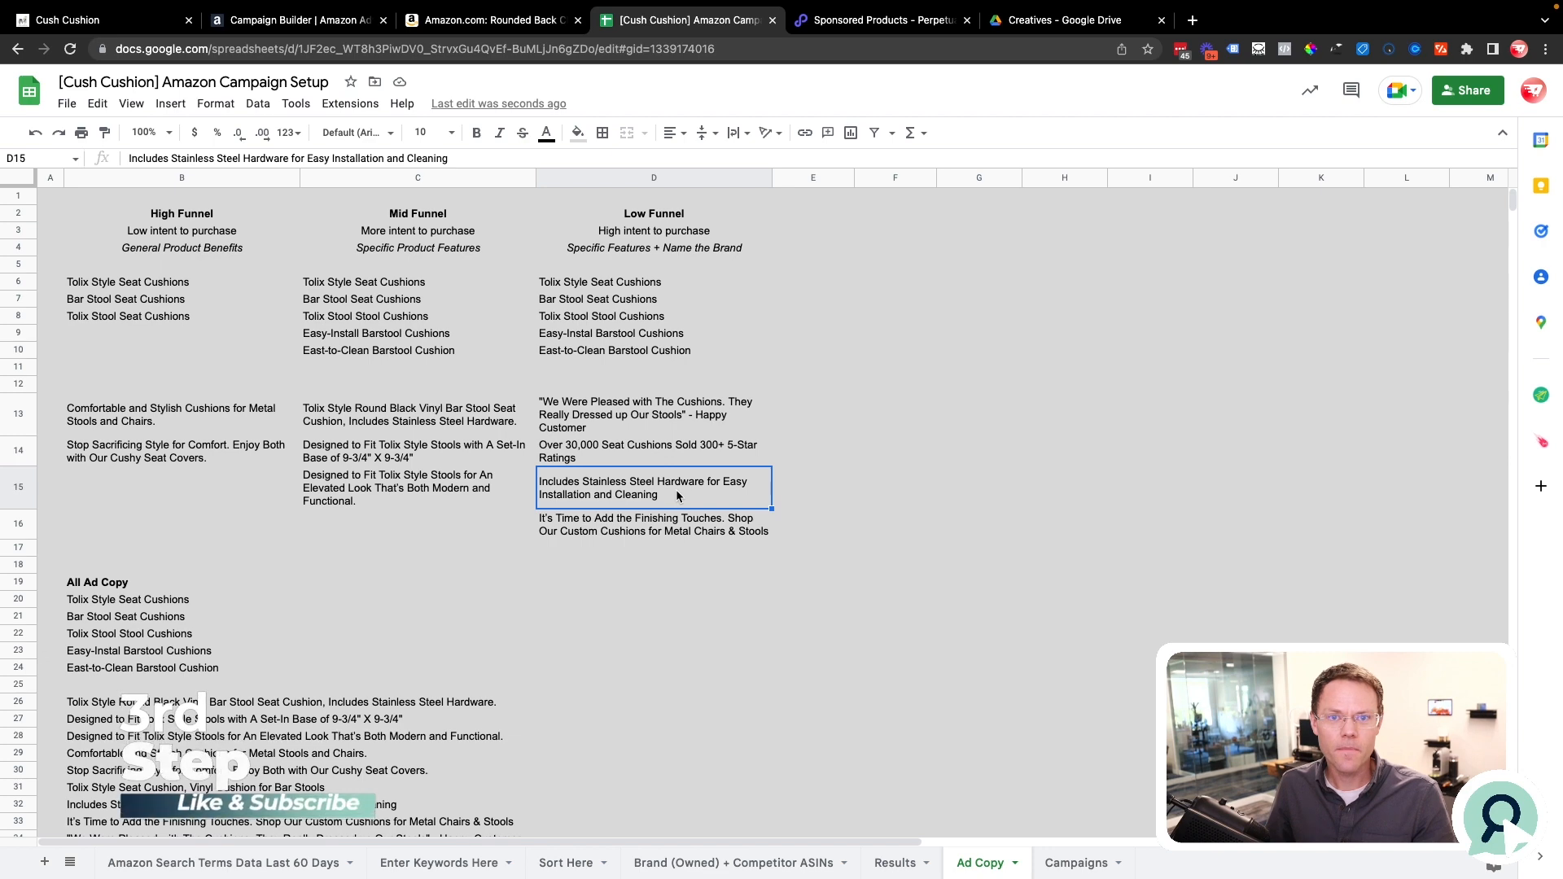
# Open the Campaigns sheet and look over the Sponsored Product, Sponsored Brand and Sponsored Display campaign types.
pyautogui.click(1076, 863)
pyautogui.click(197, 586)
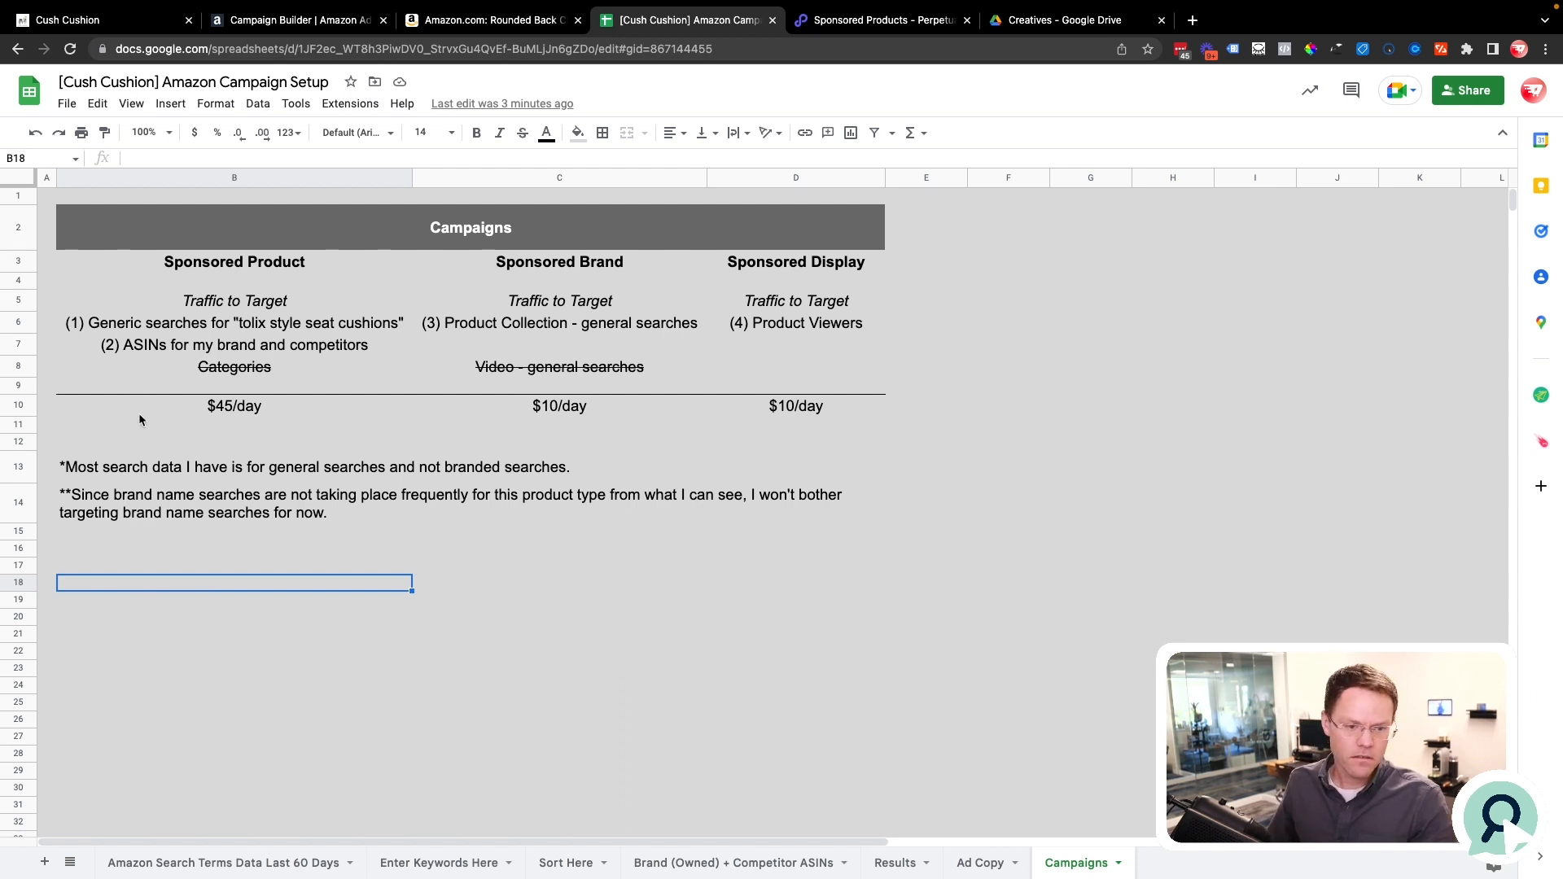
pyautogui.click(268, 238)
pyautogui.click(253, 266)
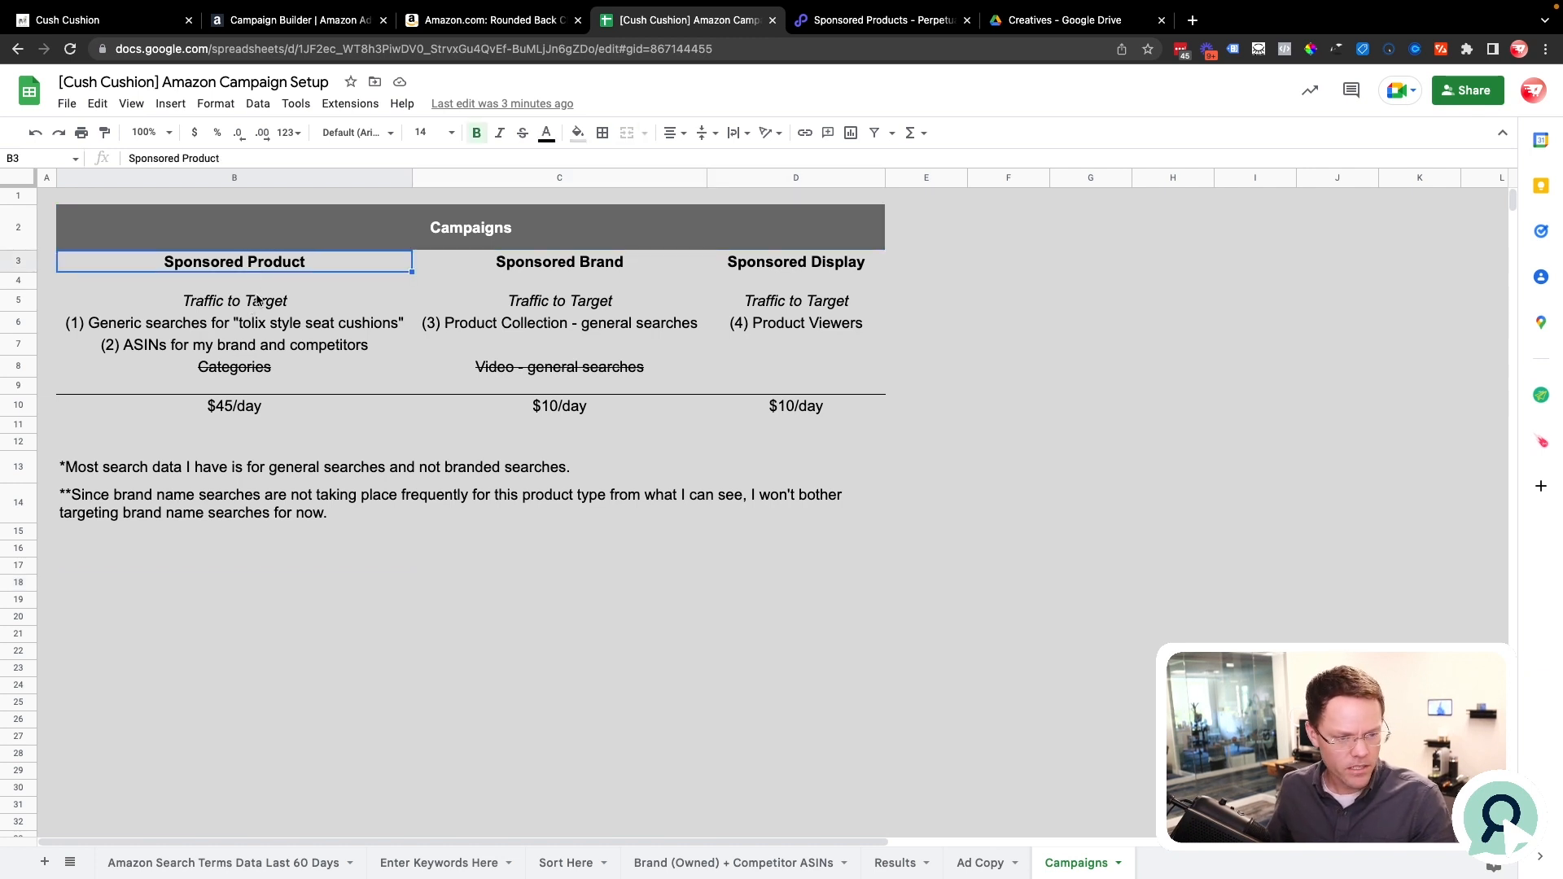
pyautogui.click(555, 258)
pyautogui.click(812, 261)
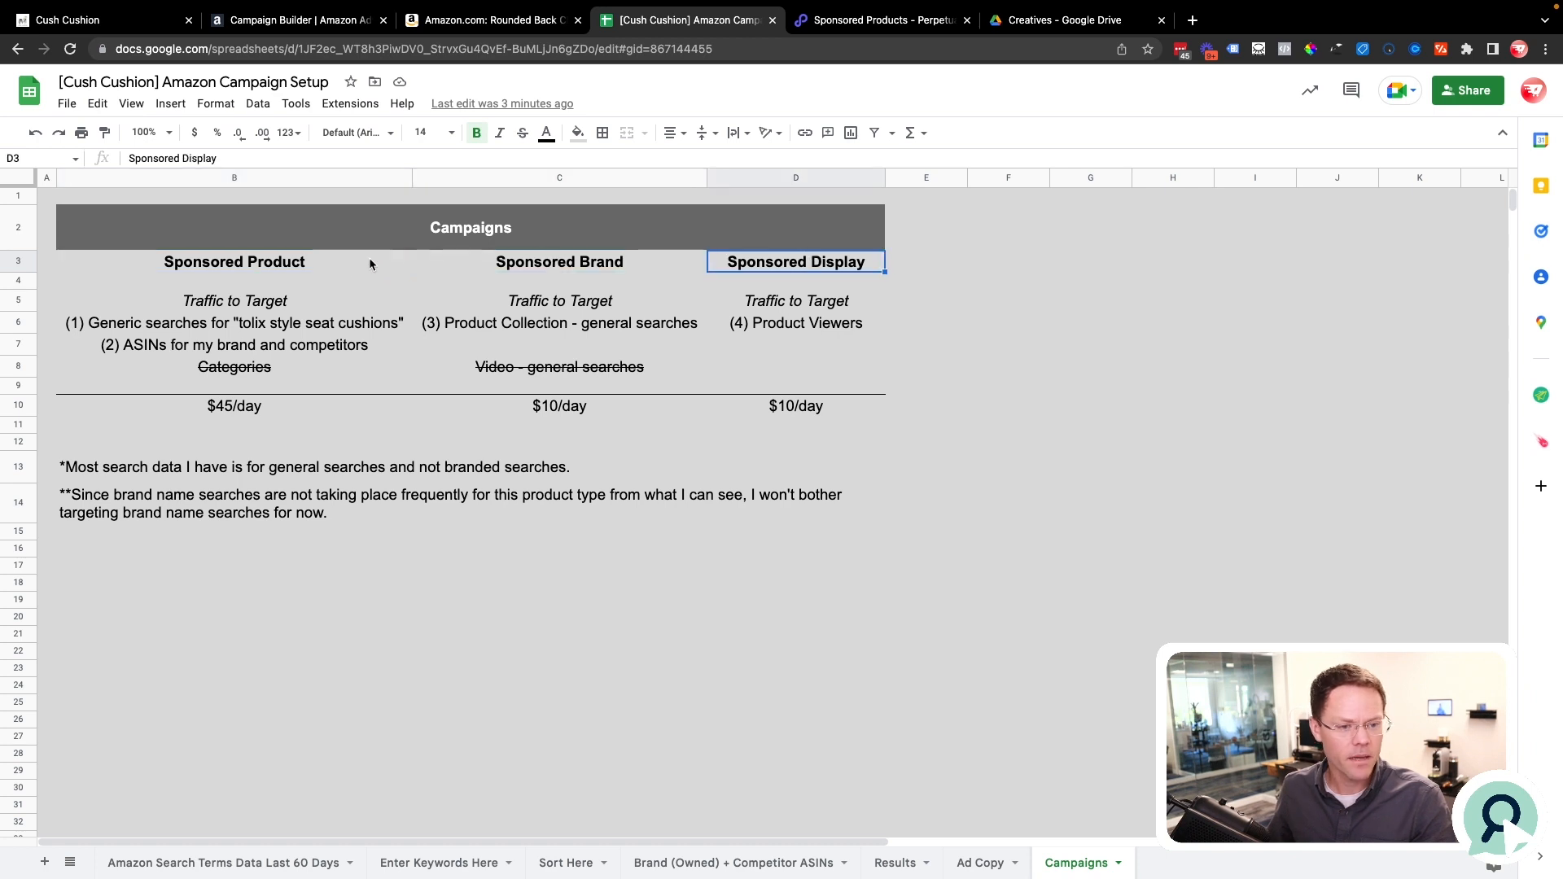
# Review the Sponsored Product traffic targets: generic searches in B6 and ASINs for the brand and competitors in B7.
pyautogui.click(326, 267)
pyautogui.click(259, 285)
pyautogui.click(261, 303)
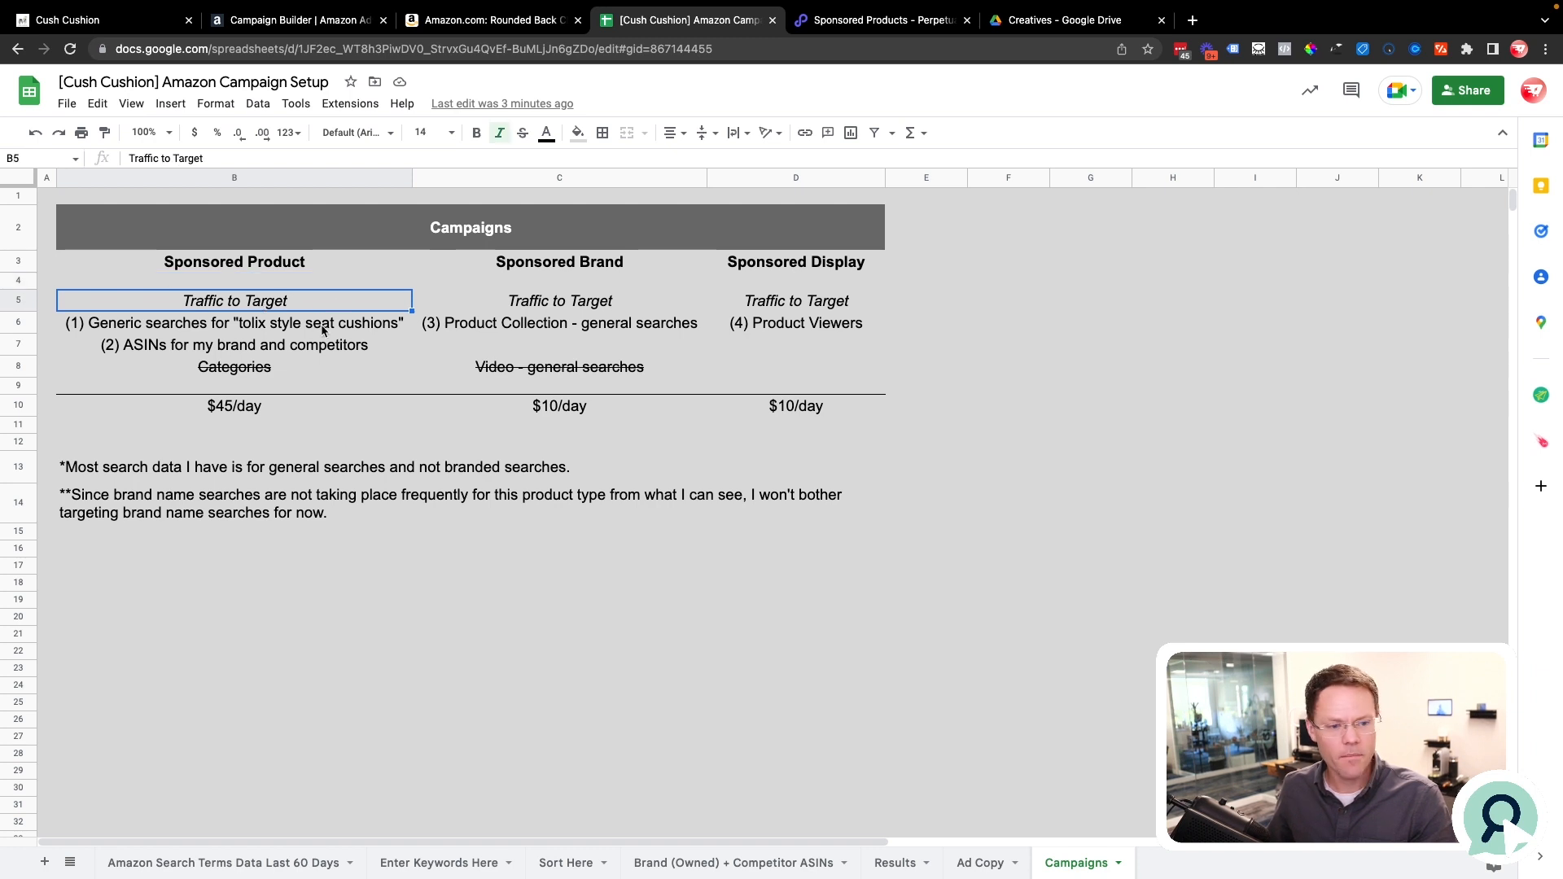
pyautogui.click(259, 329)
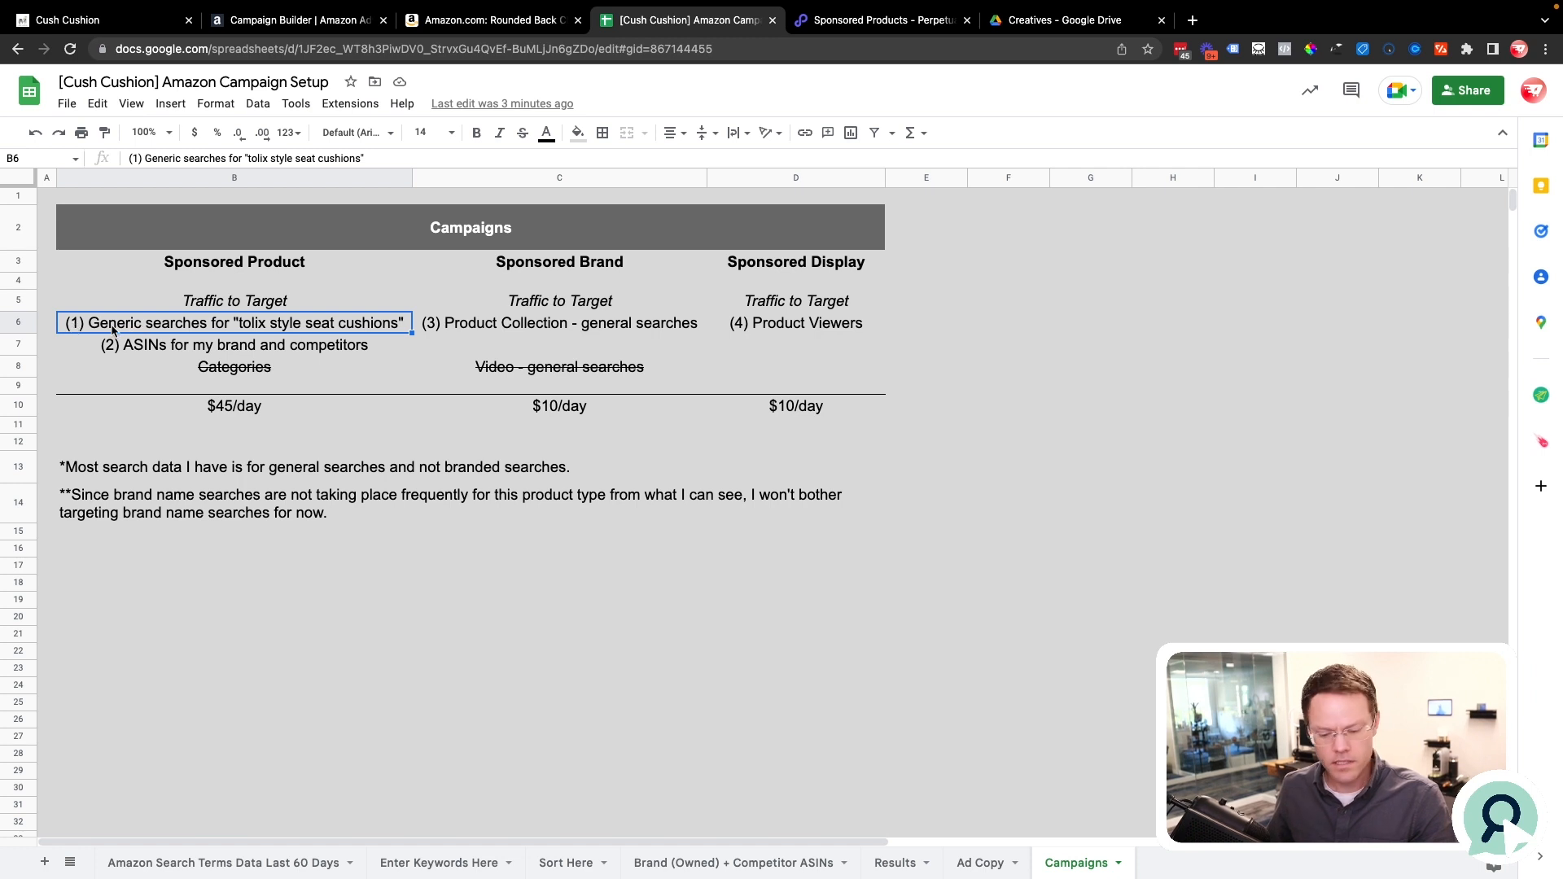
pyautogui.press('super+b')
pyautogui.press('super+z')
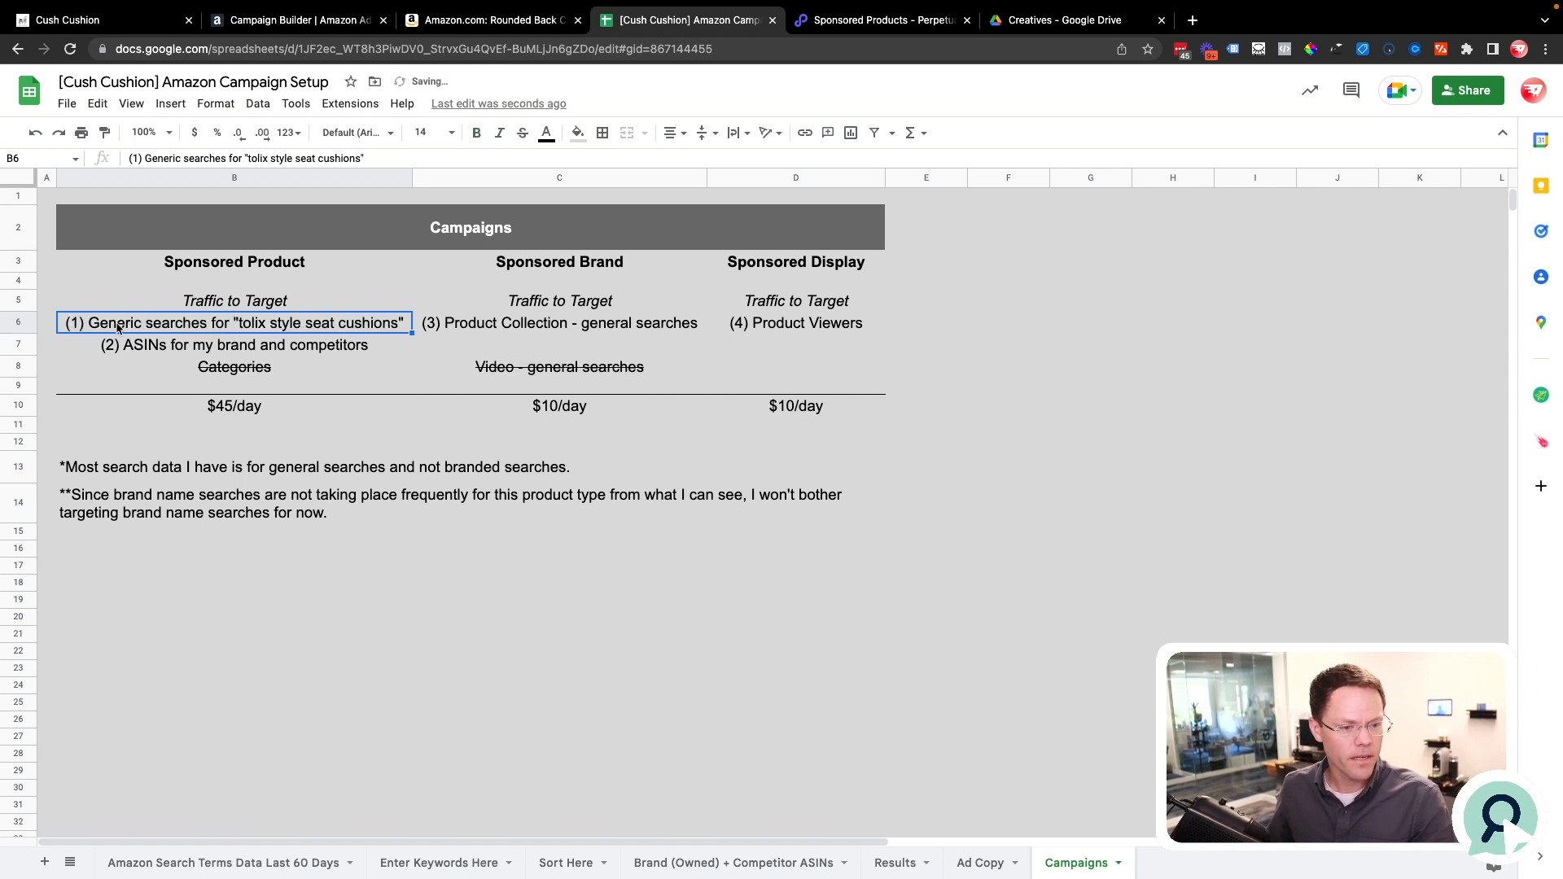
pyautogui.doubleClick(91, 326)
pyautogui.moveTo(85, 323); pyautogui.dragTo(411, 339)
pyautogui.click(407, 322)
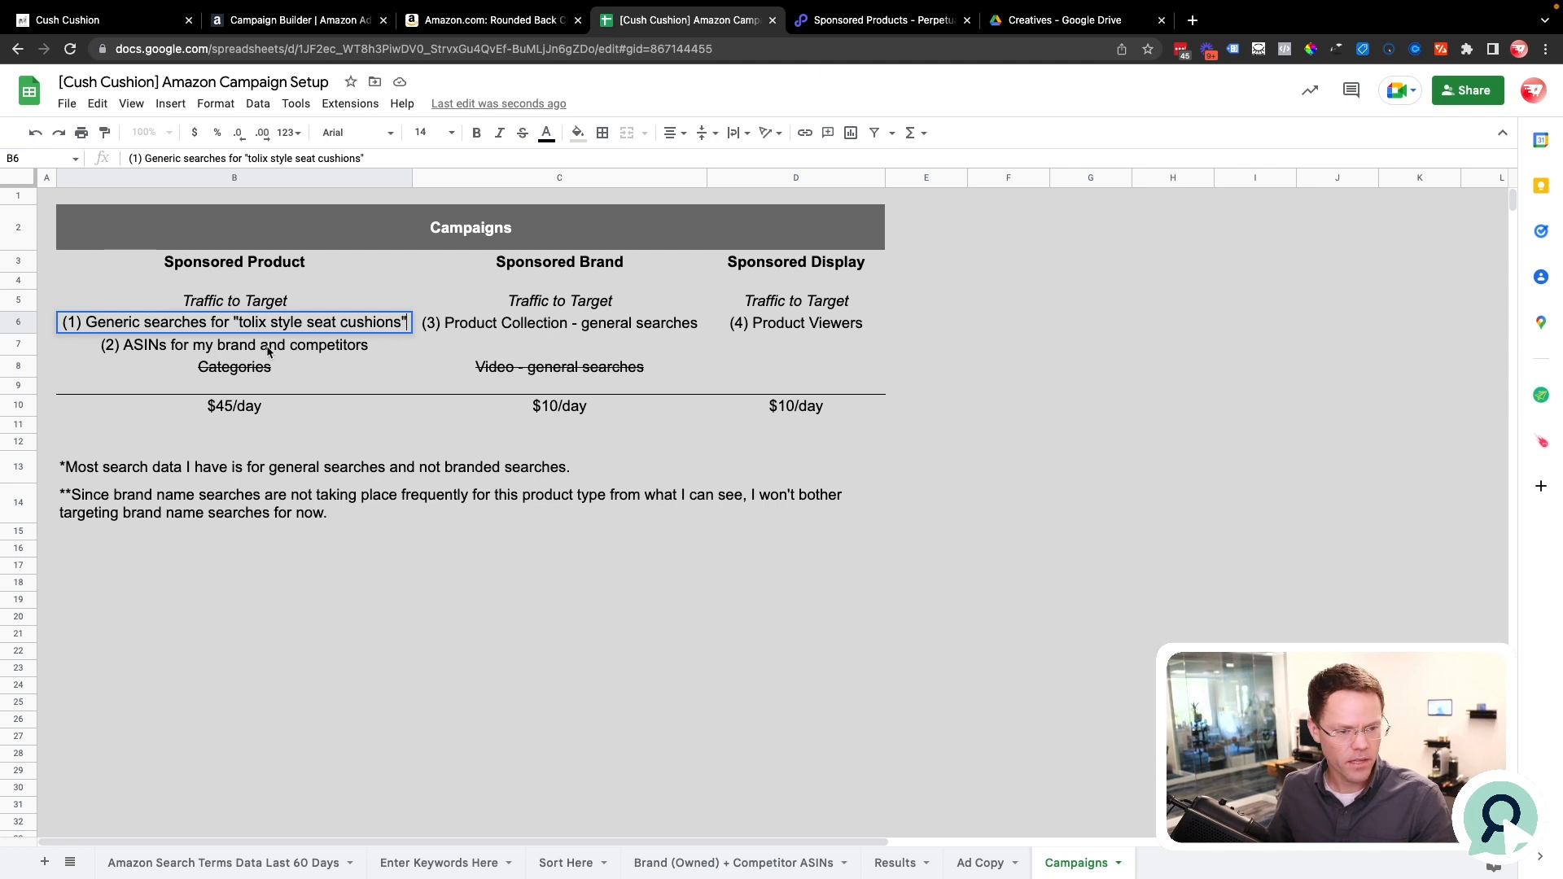
pyautogui.click(238, 352)
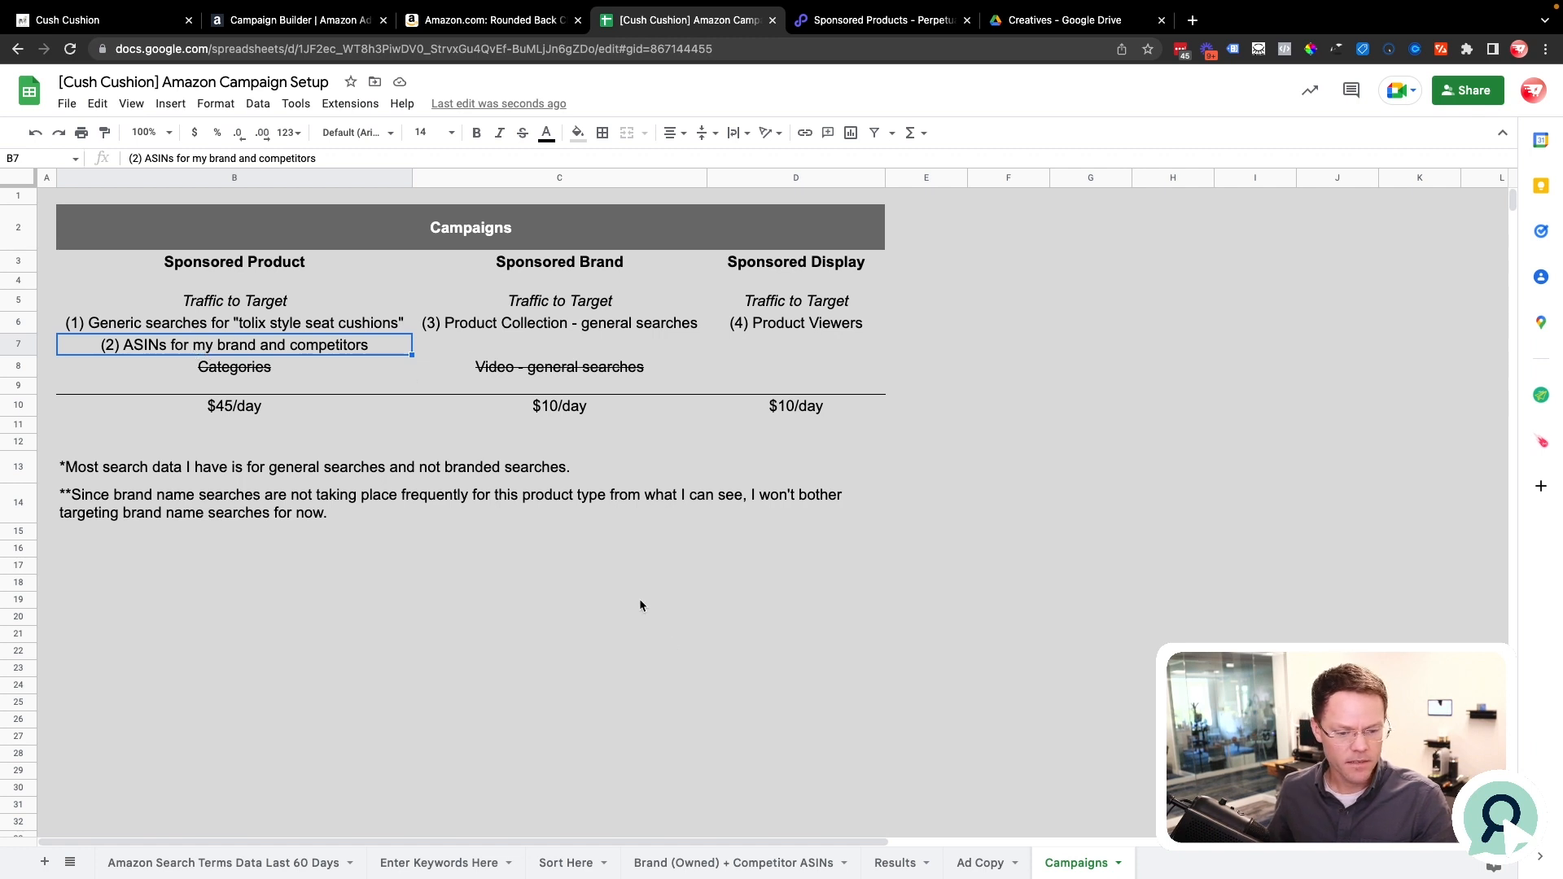
# Check the Results keywords and the competitor and owned ASIN lists in Brand (Owned) + Competitor ASINs, and return to Campaigns.
pyautogui.click(889, 865)
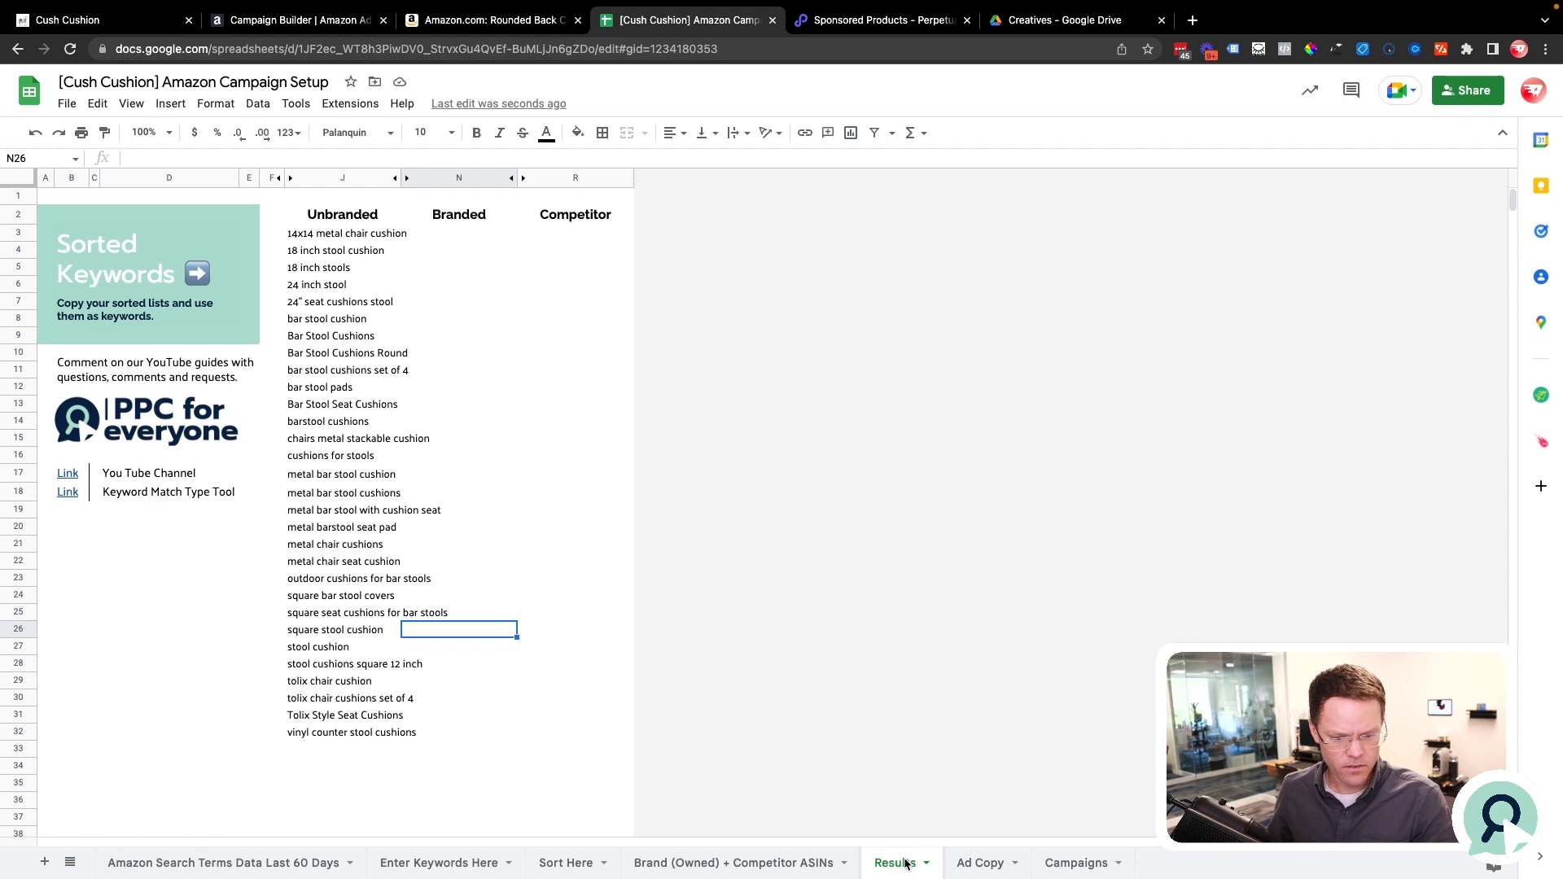
pyautogui.click(774, 872)
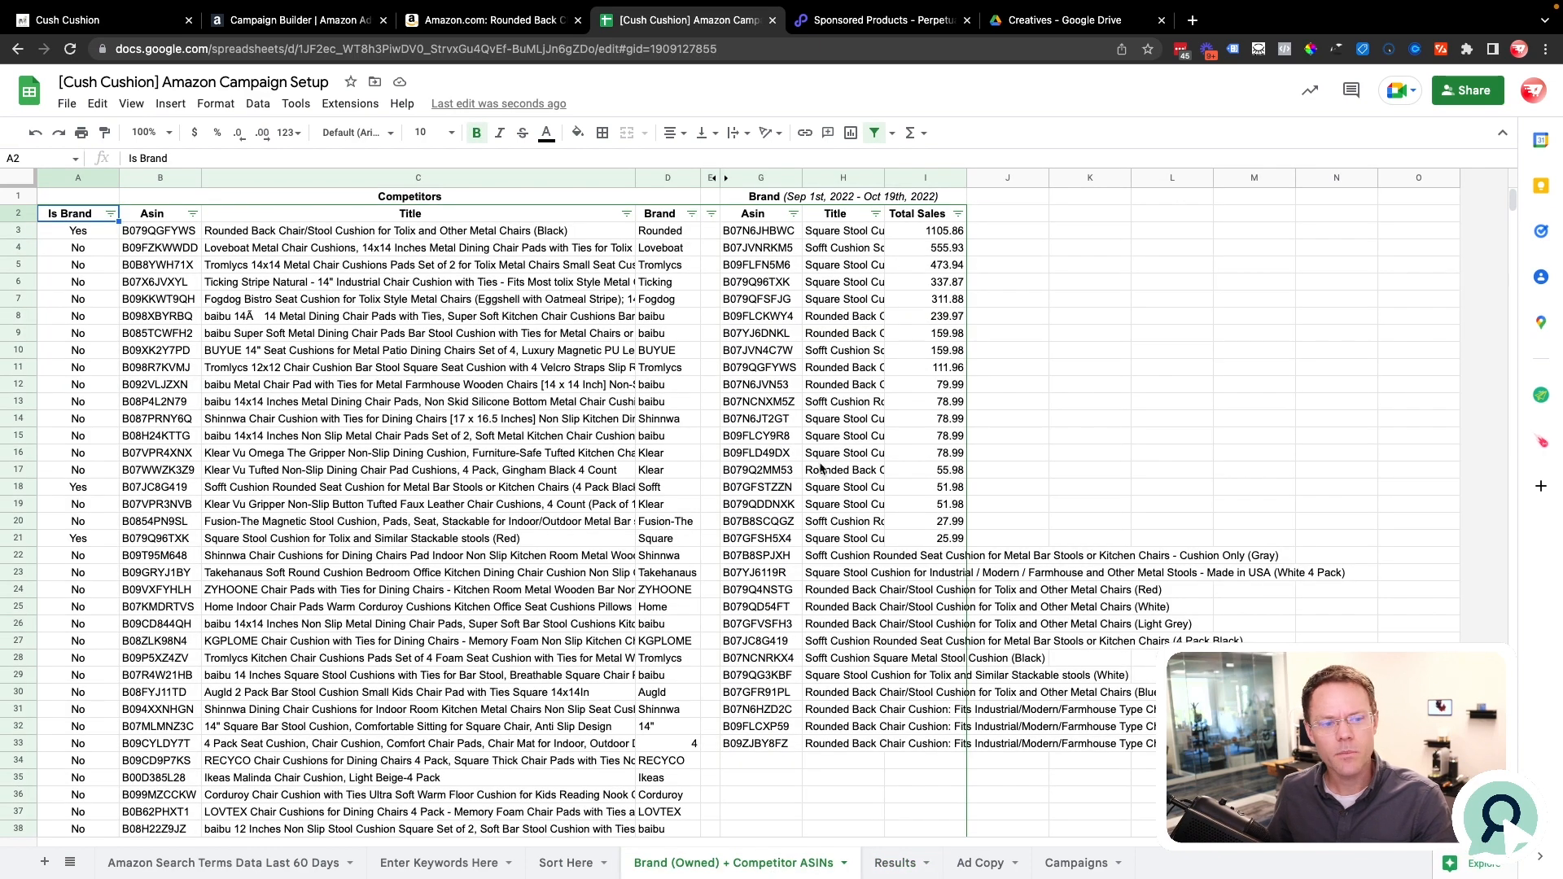
pyautogui.moveTo(169, 235); pyautogui.dragTo(154, 645)
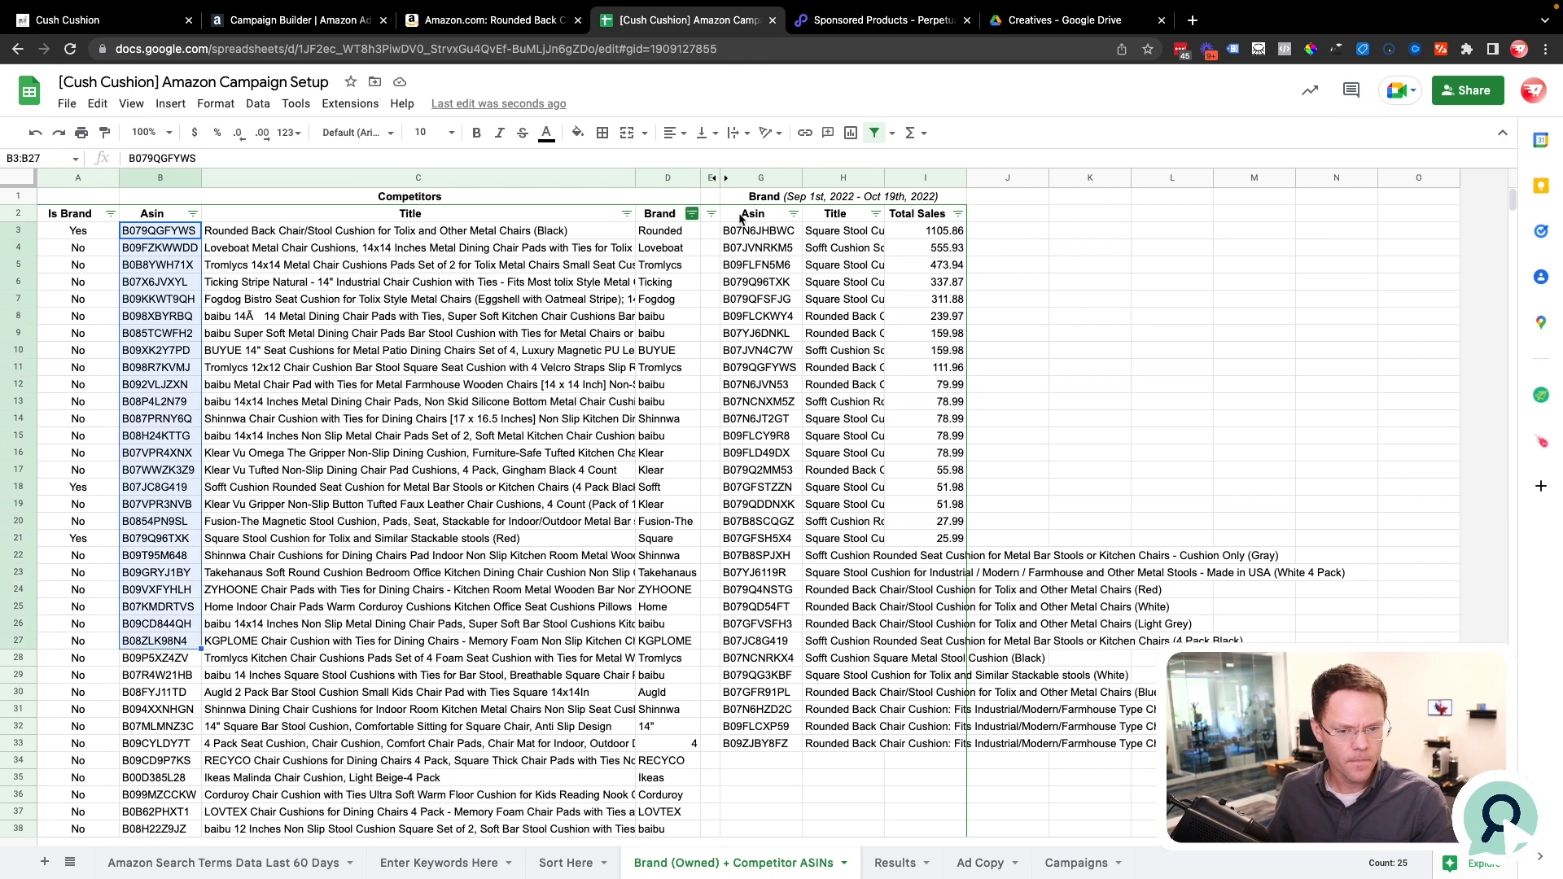
pyautogui.moveTo(758, 234); pyautogui.dragTo(758, 265)
pyautogui.moveTo(761, 399)
pyautogui.mouseDown()
pyautogui.moveTo(768, 557)
pyautogui.moveTo(767, 543)
pyautogui.mouseUp()
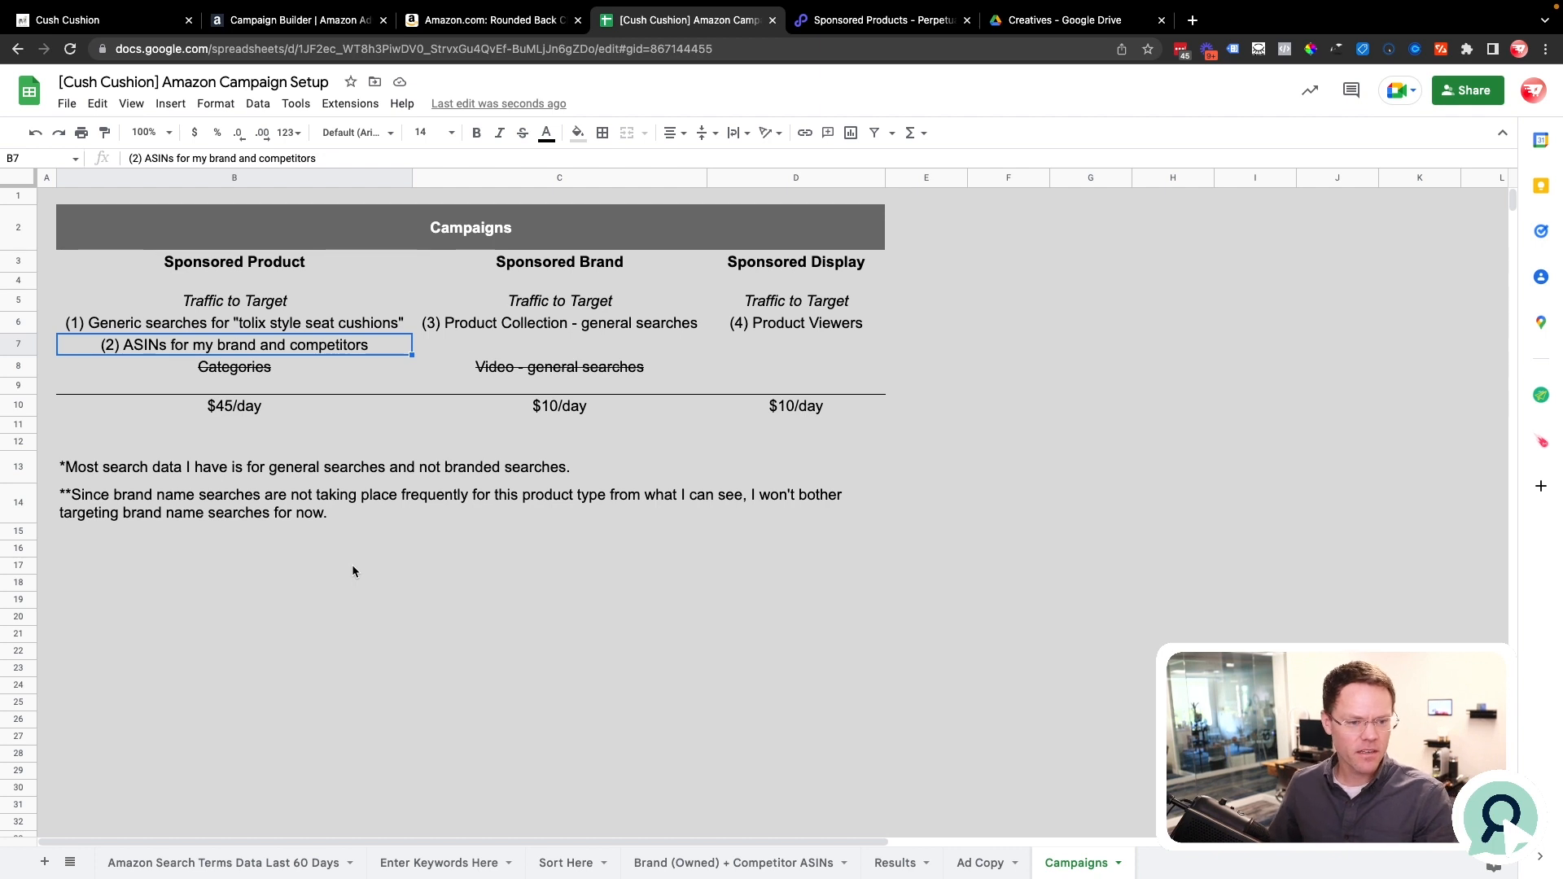
# Review the Sponsored Brand targets, including the struck-out video option, and the Sponsored Display product viewers target.
pyautogui.click(282, 269)
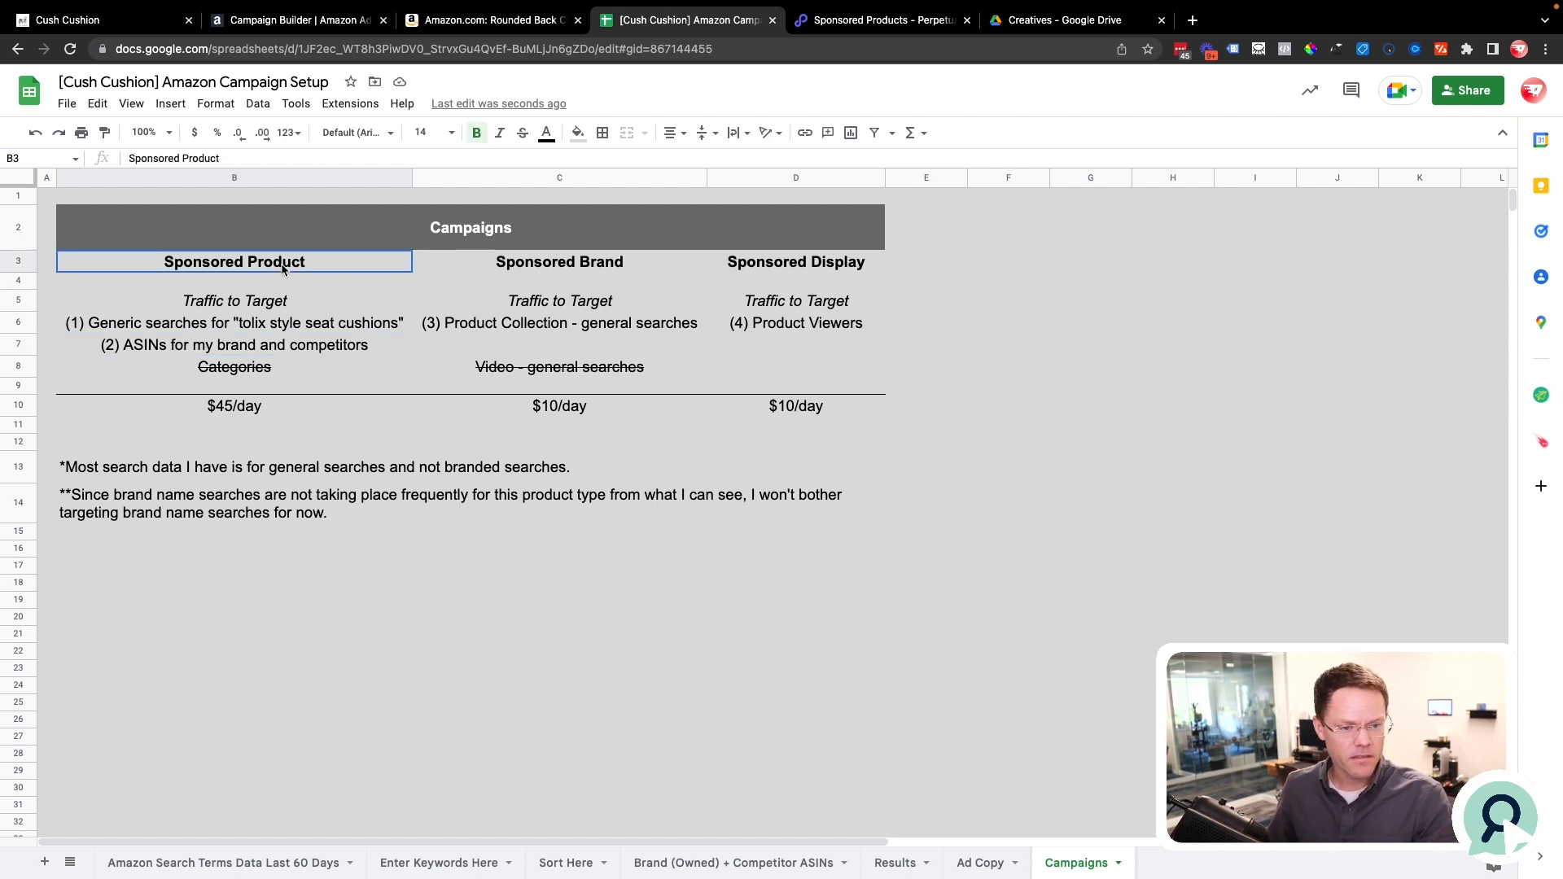
pyautogui.click(604, 267)
pyautogui.click(546, 329)
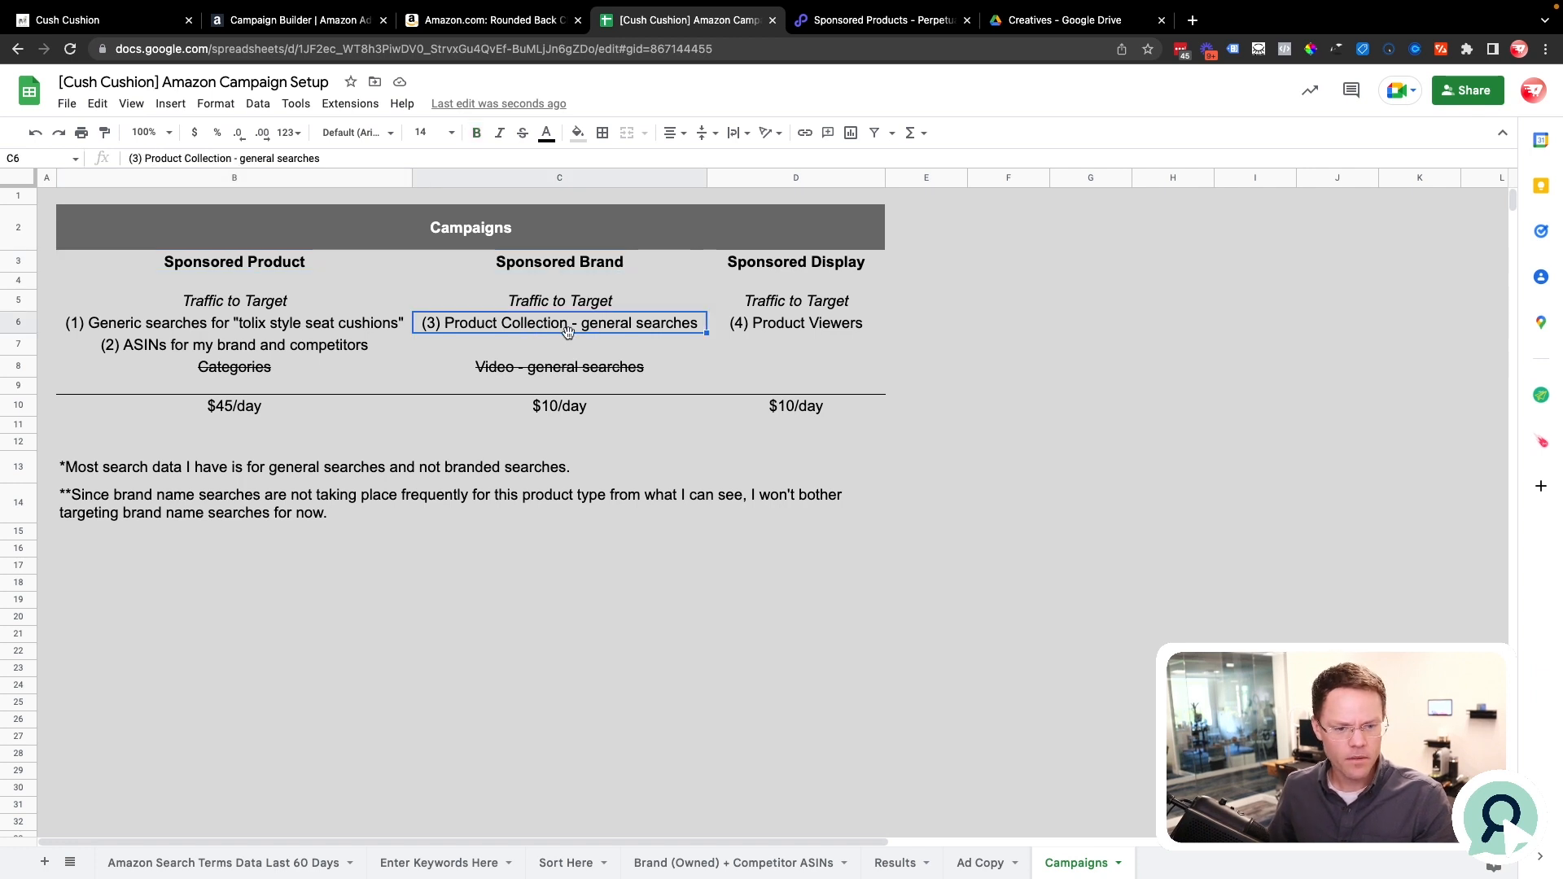
pyautogui.click(554, 373)
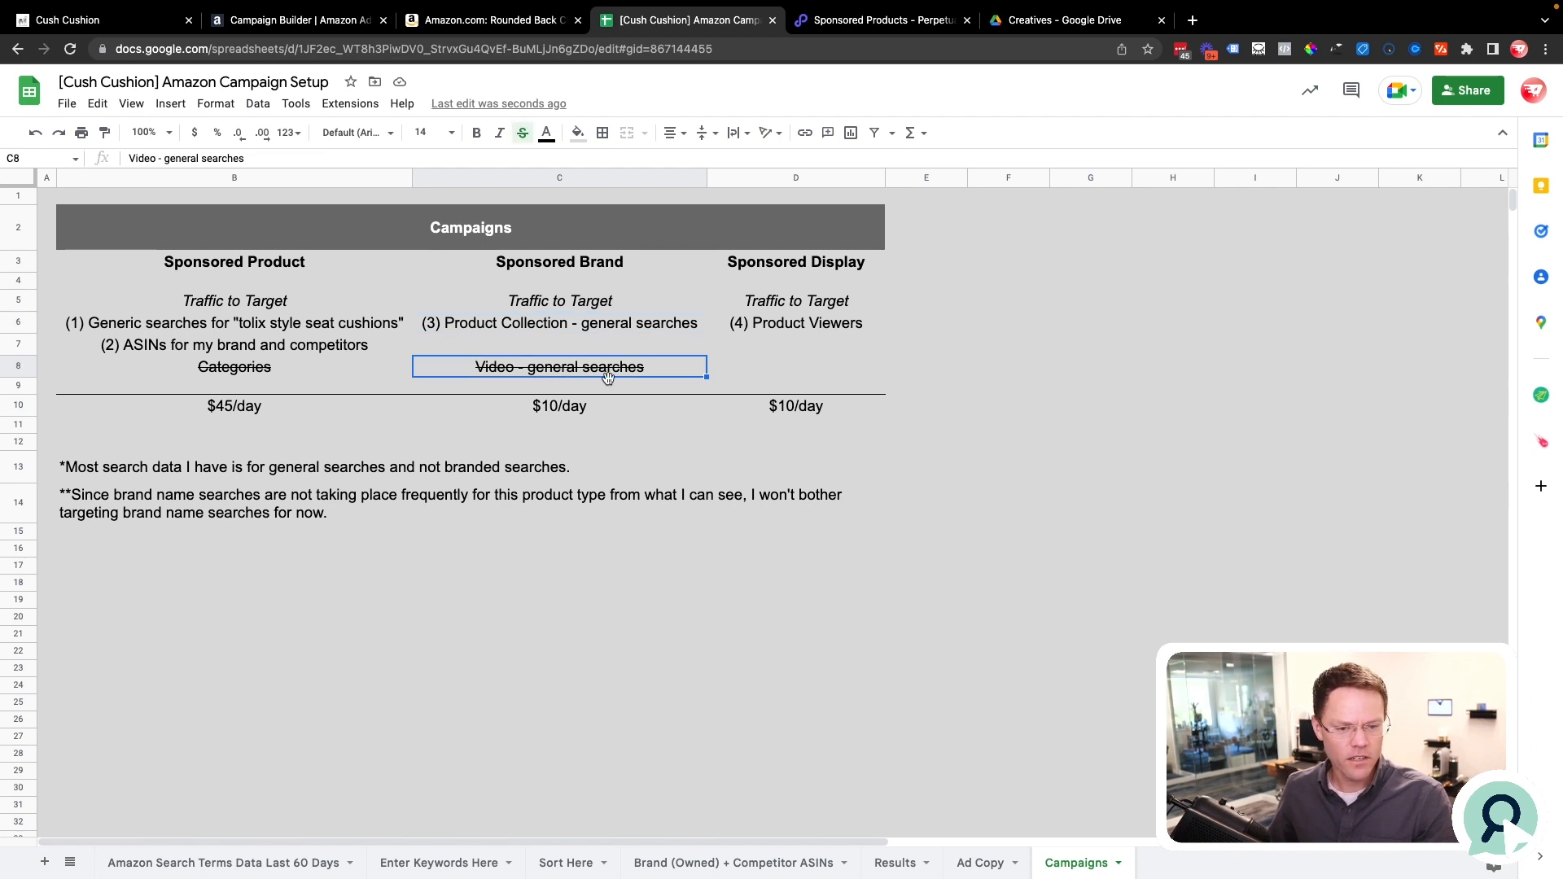
pyautogui.click(790, 328)
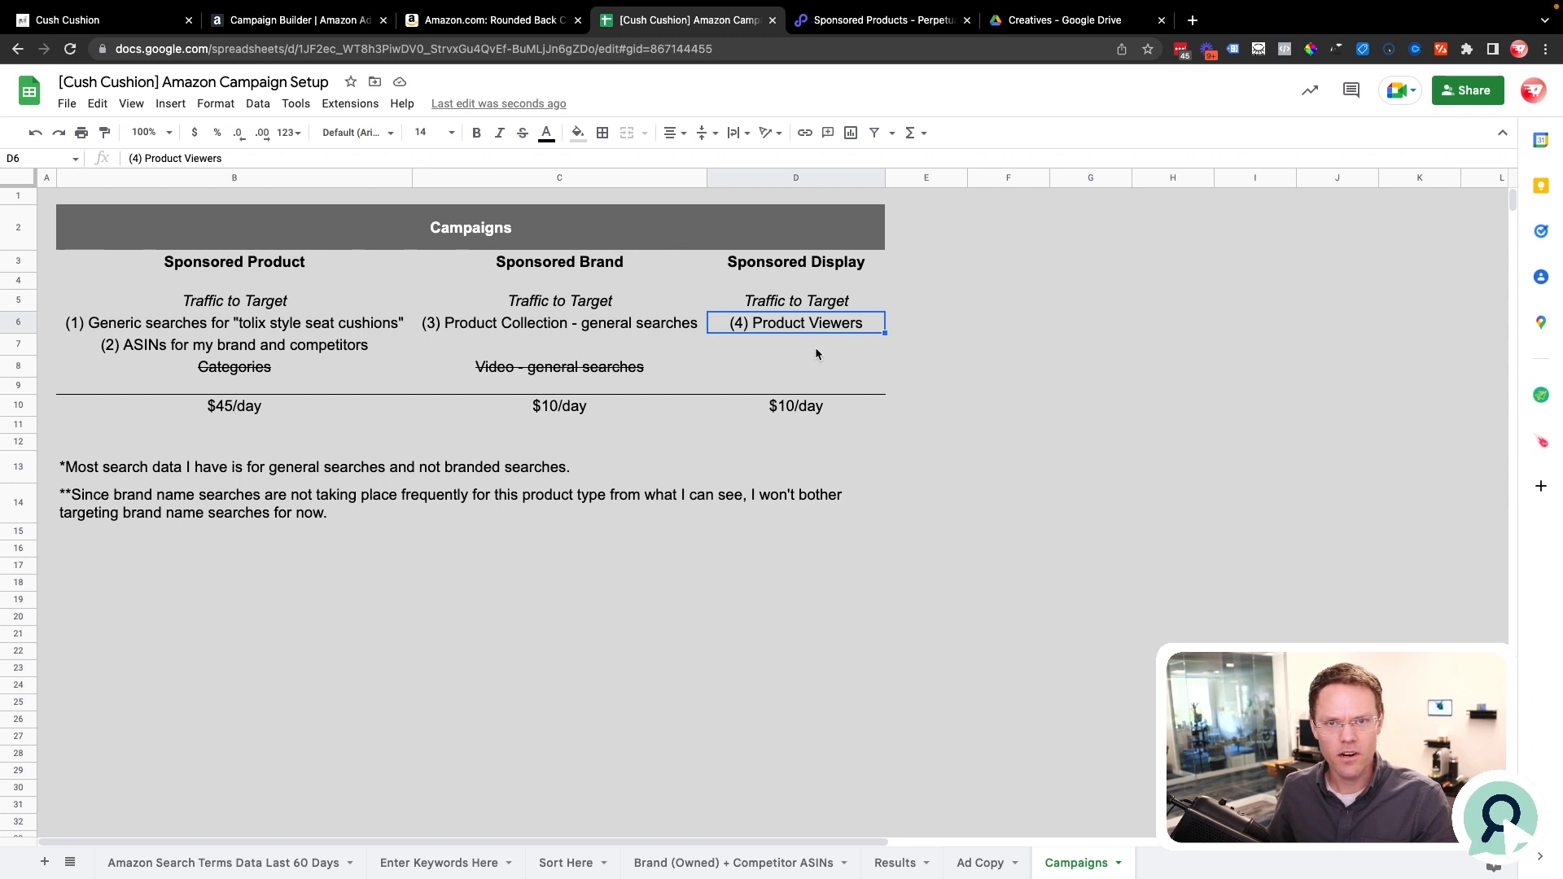
# Select all four numbered traffic targets together, and look at the Sponsored Product daily budget in B10.
pyautogui.click(318, 330)
pyautogui.keyDown('shift'); pyautogui.click(318, 335); pyautogui.keyUp('shift')
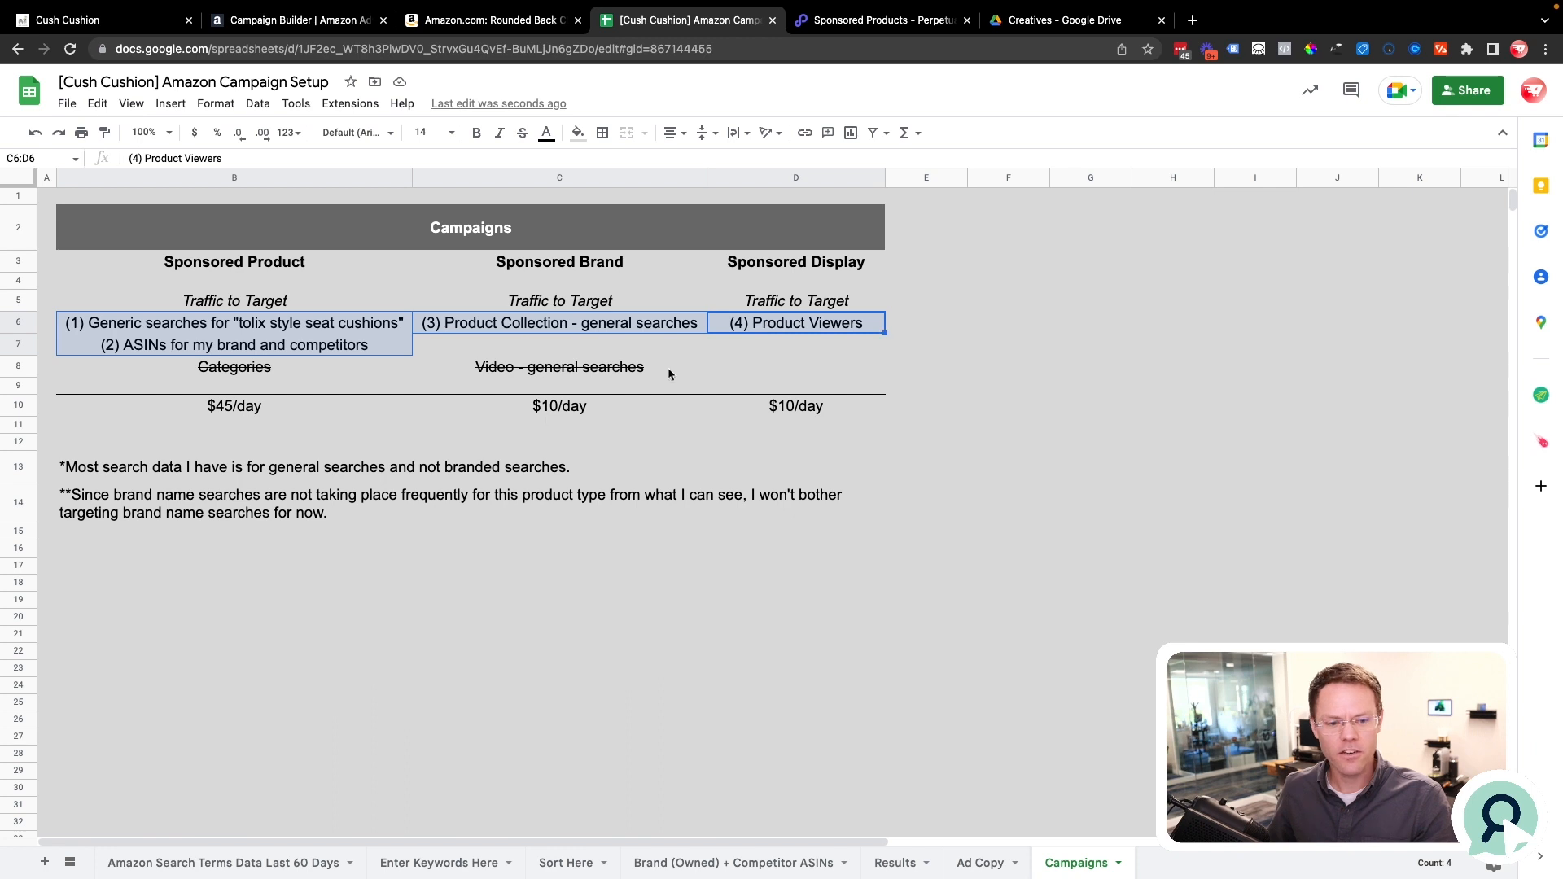
pyautogui.click(233, 411)
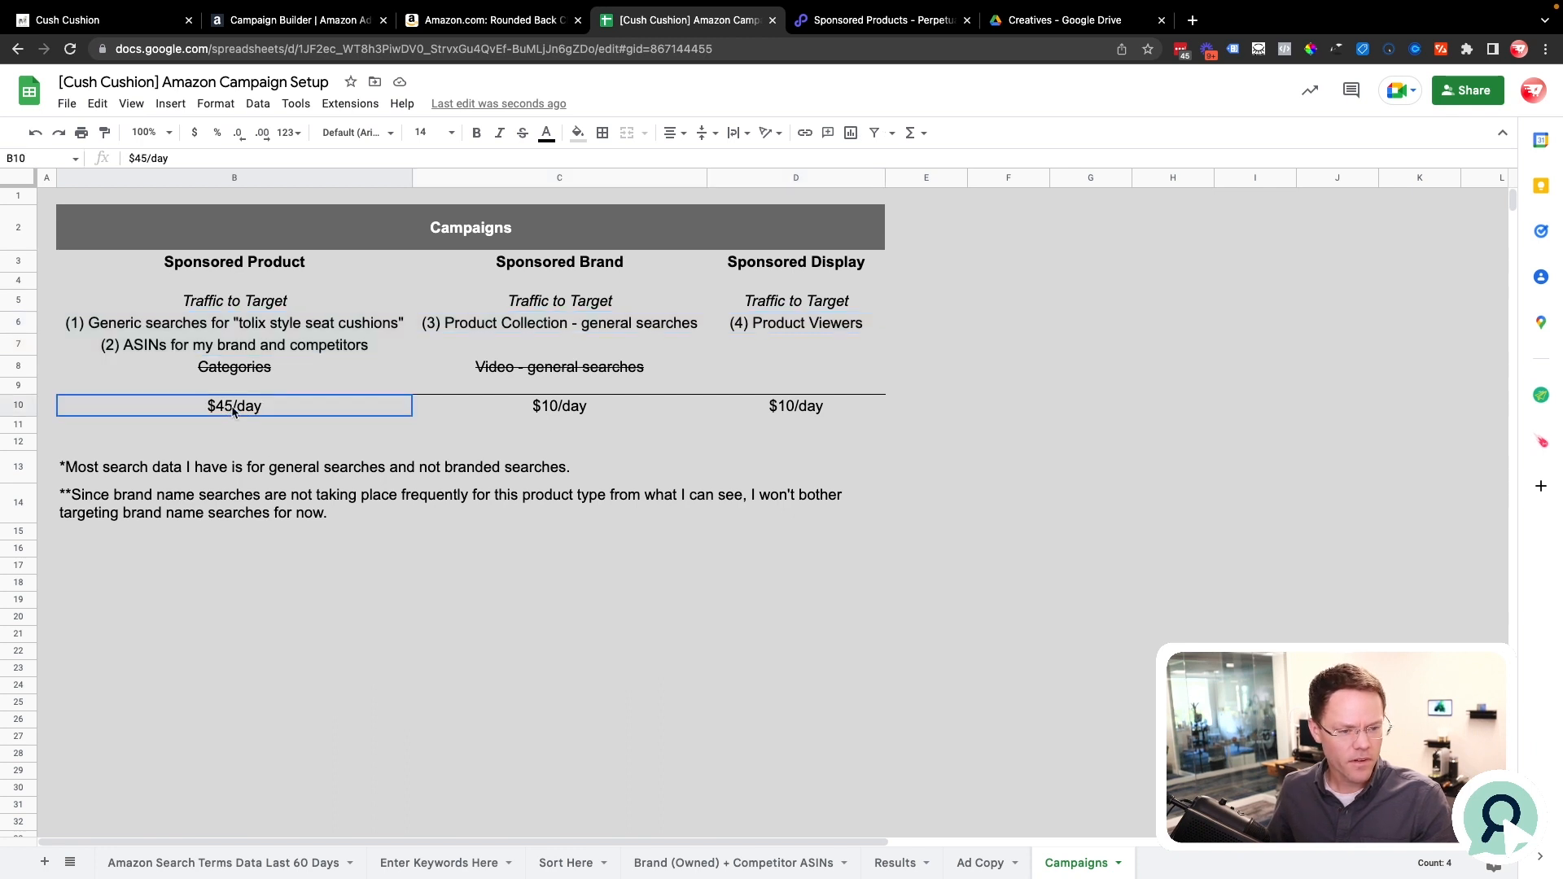
# Check the Sponsored Brand and Sponsored Display daily budgets and the customer search terms from the last 60 days, and return to Campaigns.
pyautogui.click(564, 413)
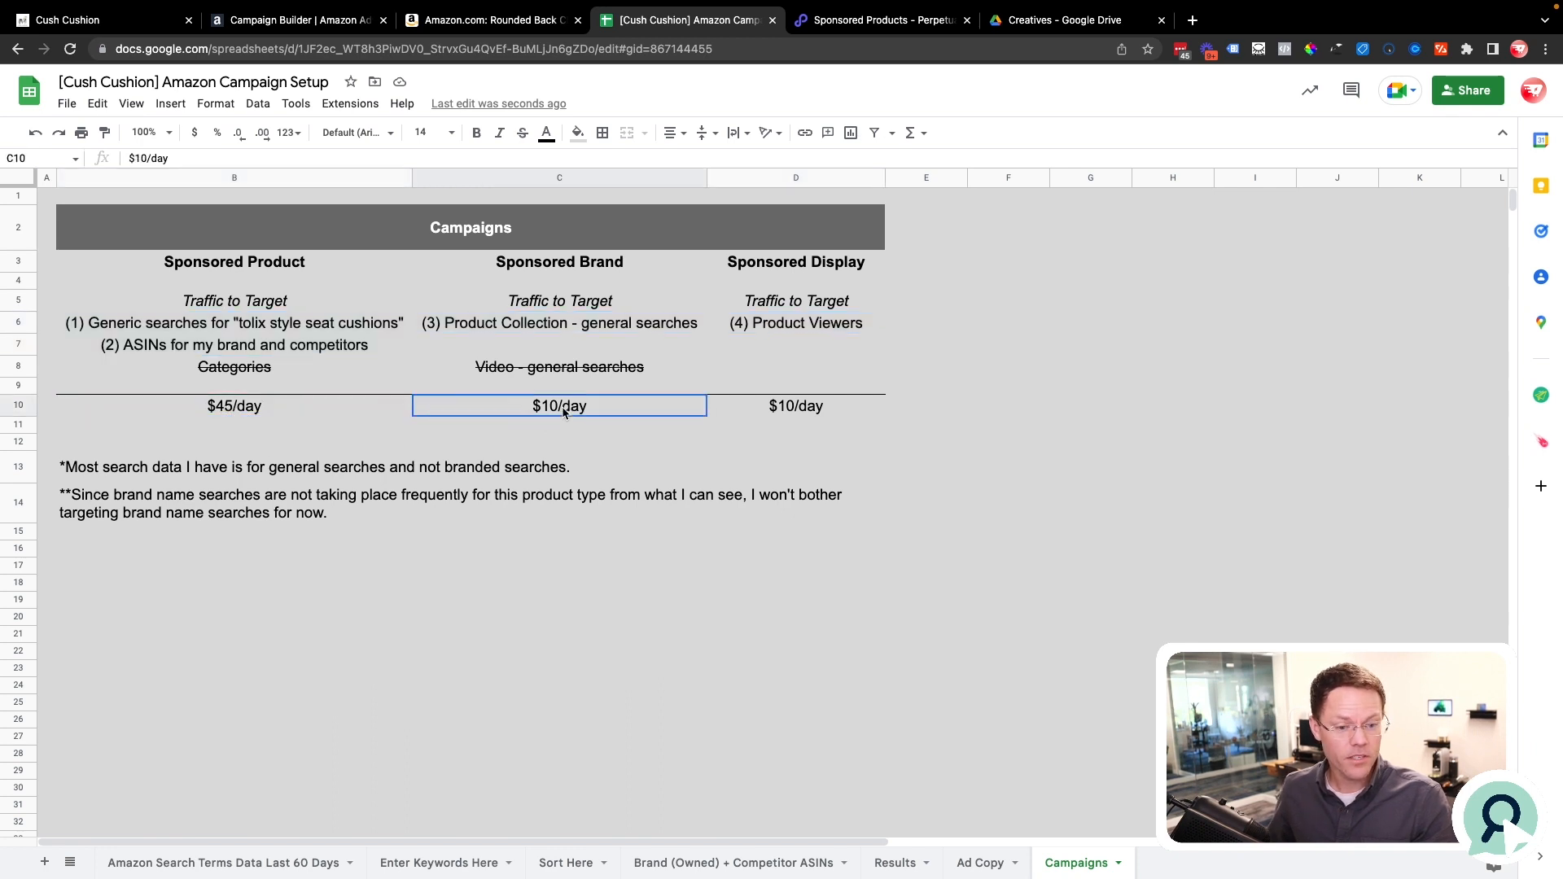
pyautogui.click(814, 412)
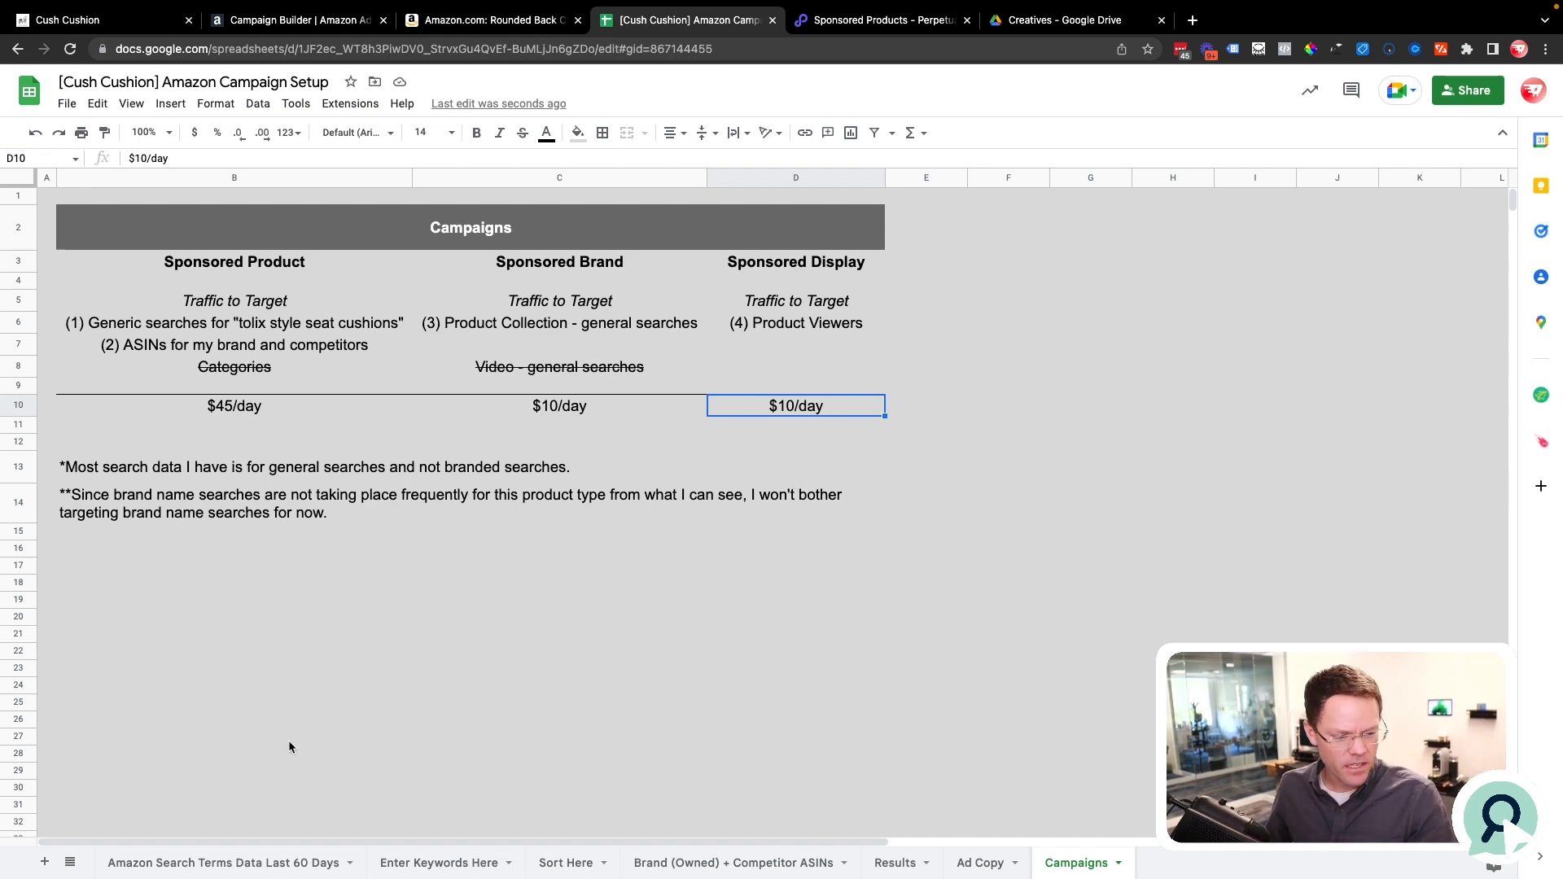
pyautogui.click(217, 861)
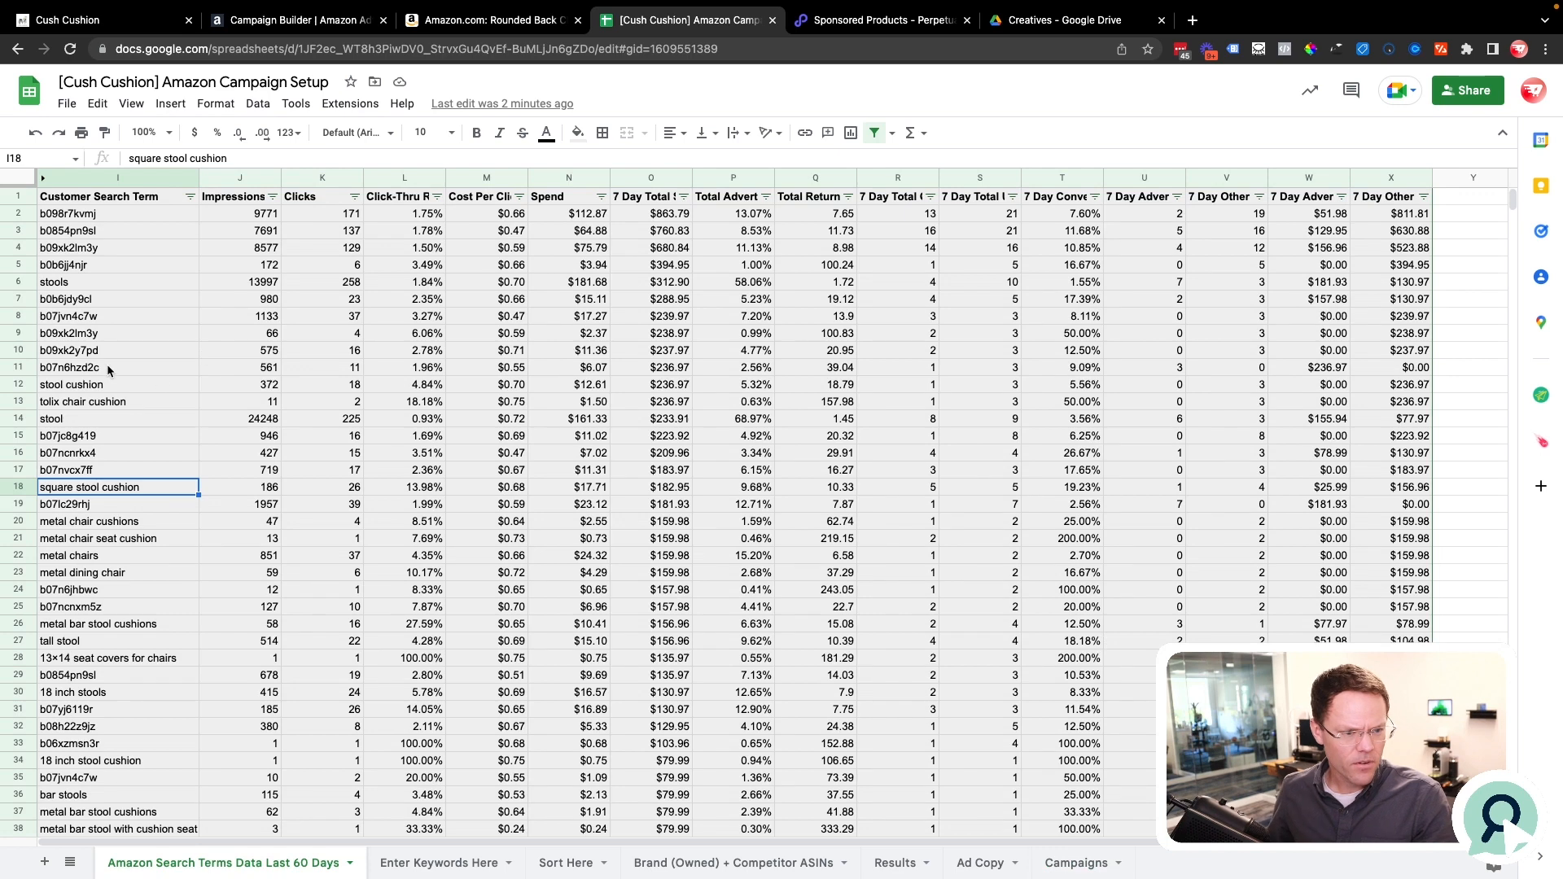
pyautogui.scroll(-2, 109, 622)
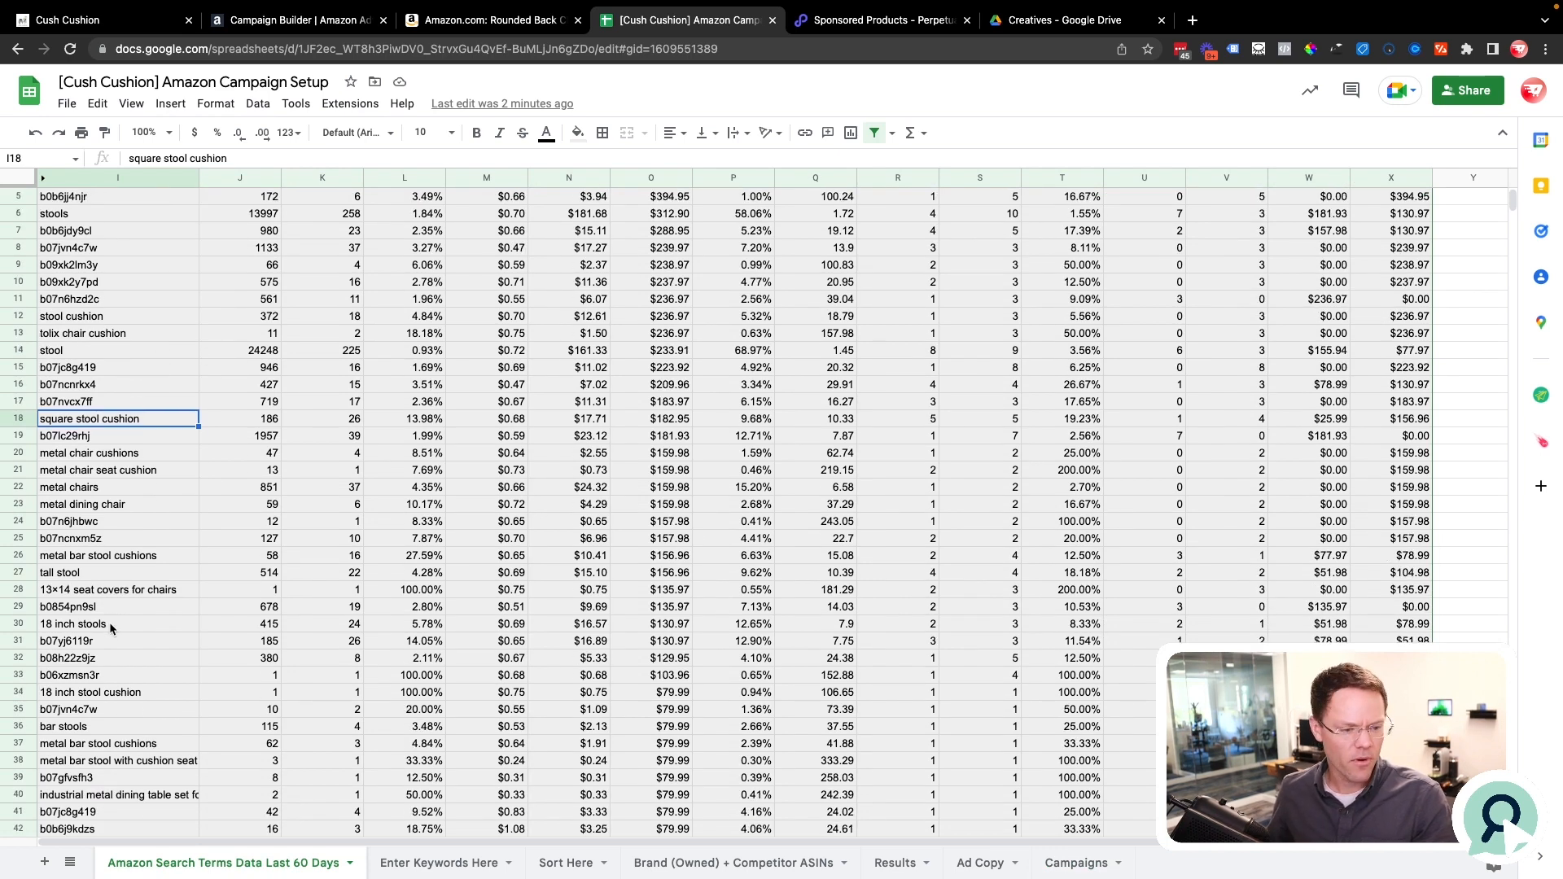
pyautogui.scroll(-2, 109, 622)
pyautogui.scroll(-2, 109, 622)
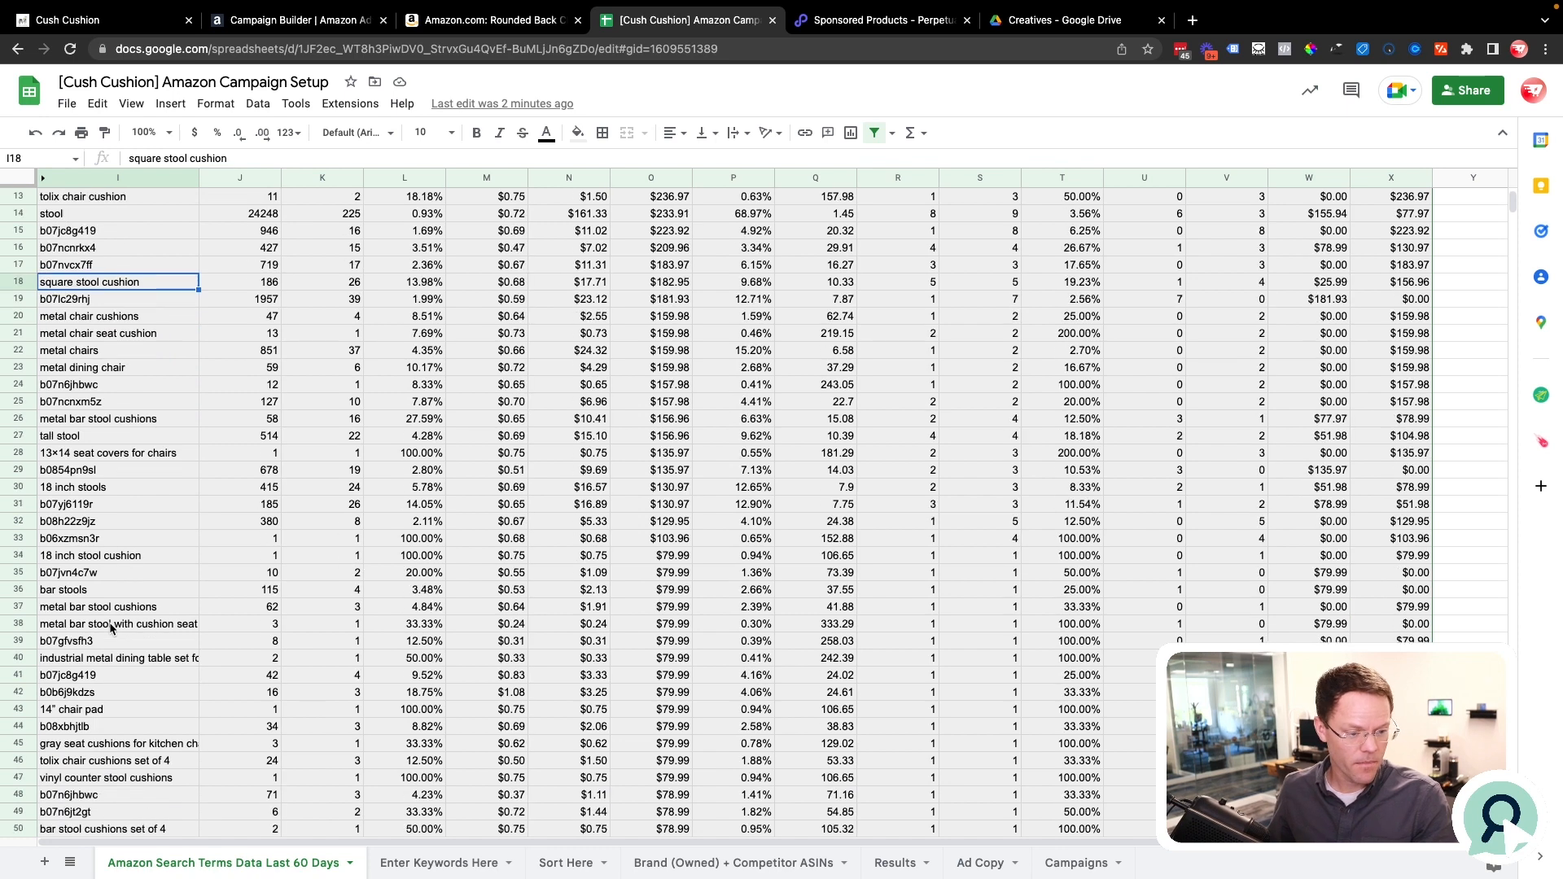
pyautogui.click(1068, 864)
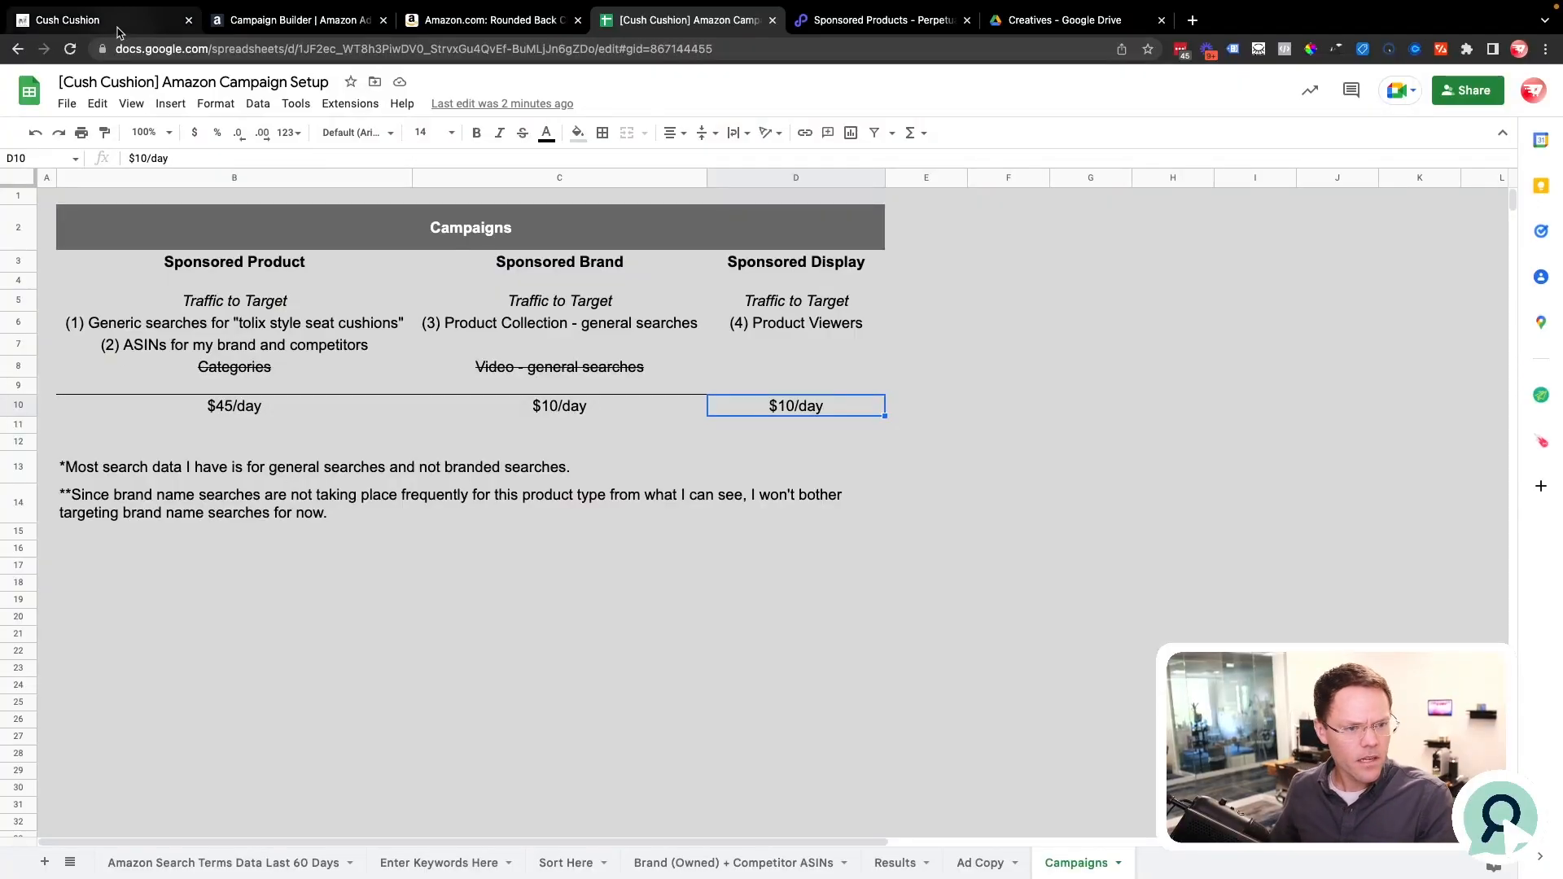
# In Amazon Ads, start a new Sponsored Products campaign and name its ad group "all keywords and ASIN targets".
pyautogui.click(273, 24)
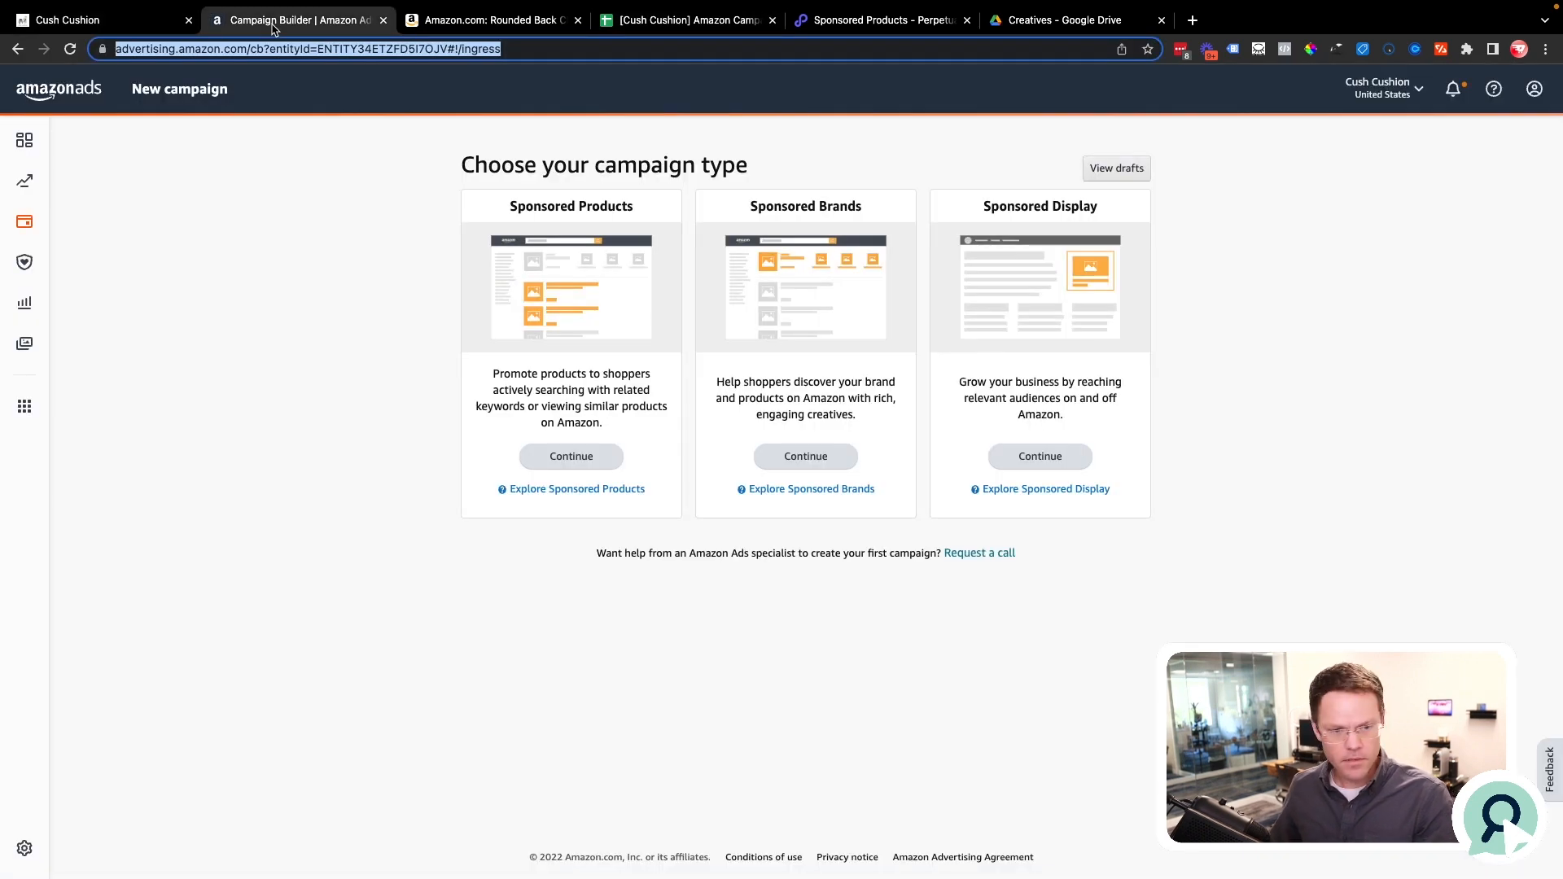
pyautogui.click(205, 47)
pyautogui.moveTo(286, 50); pyautogui.dragTo(102, 54)
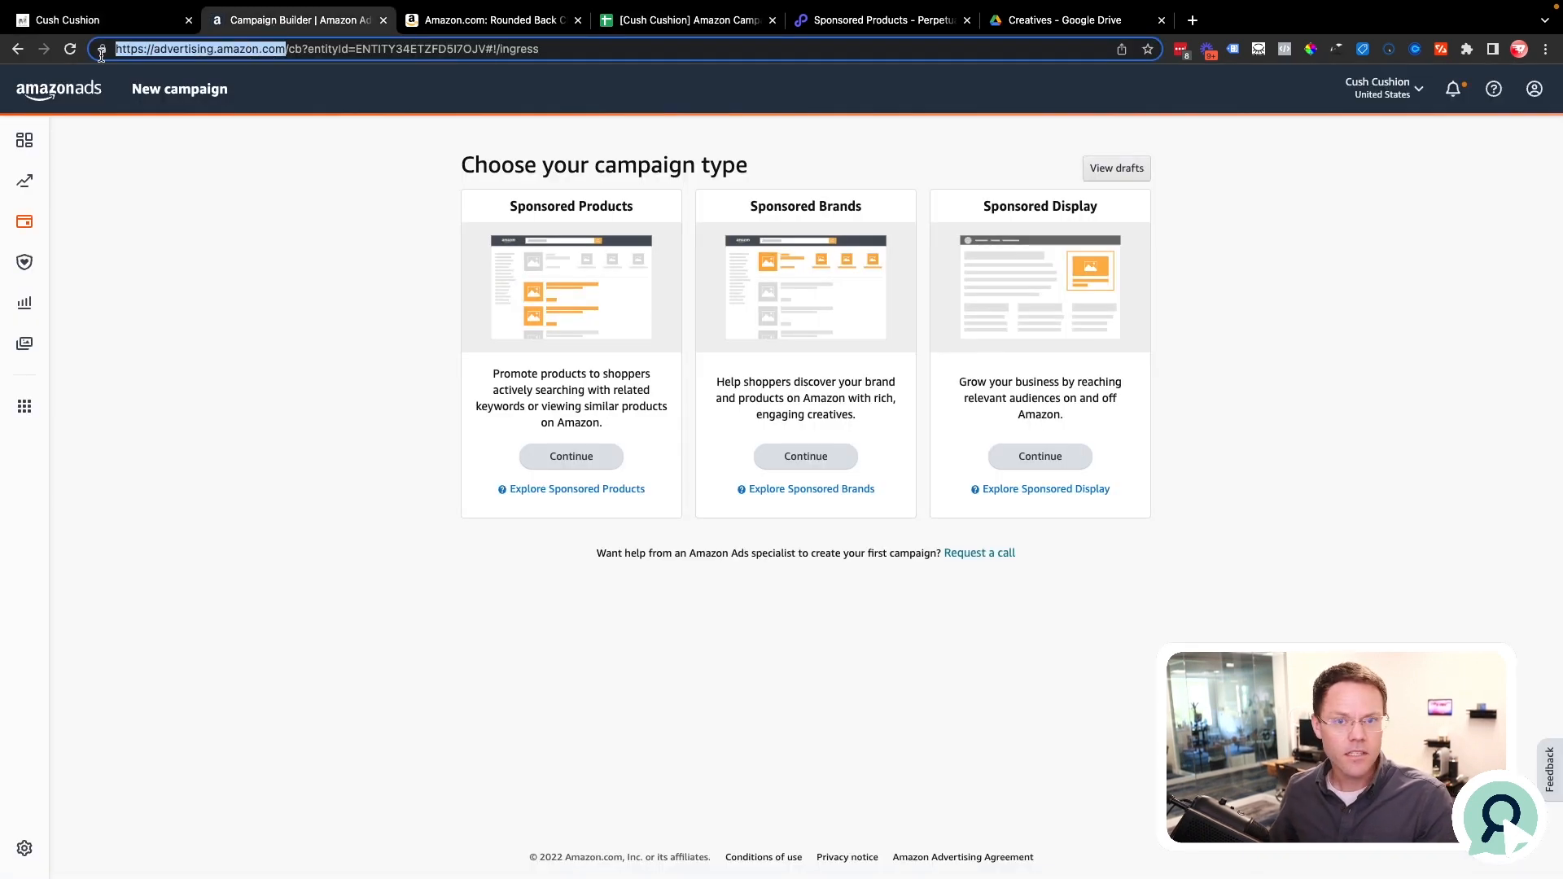
pyautogui.click(289, 340)
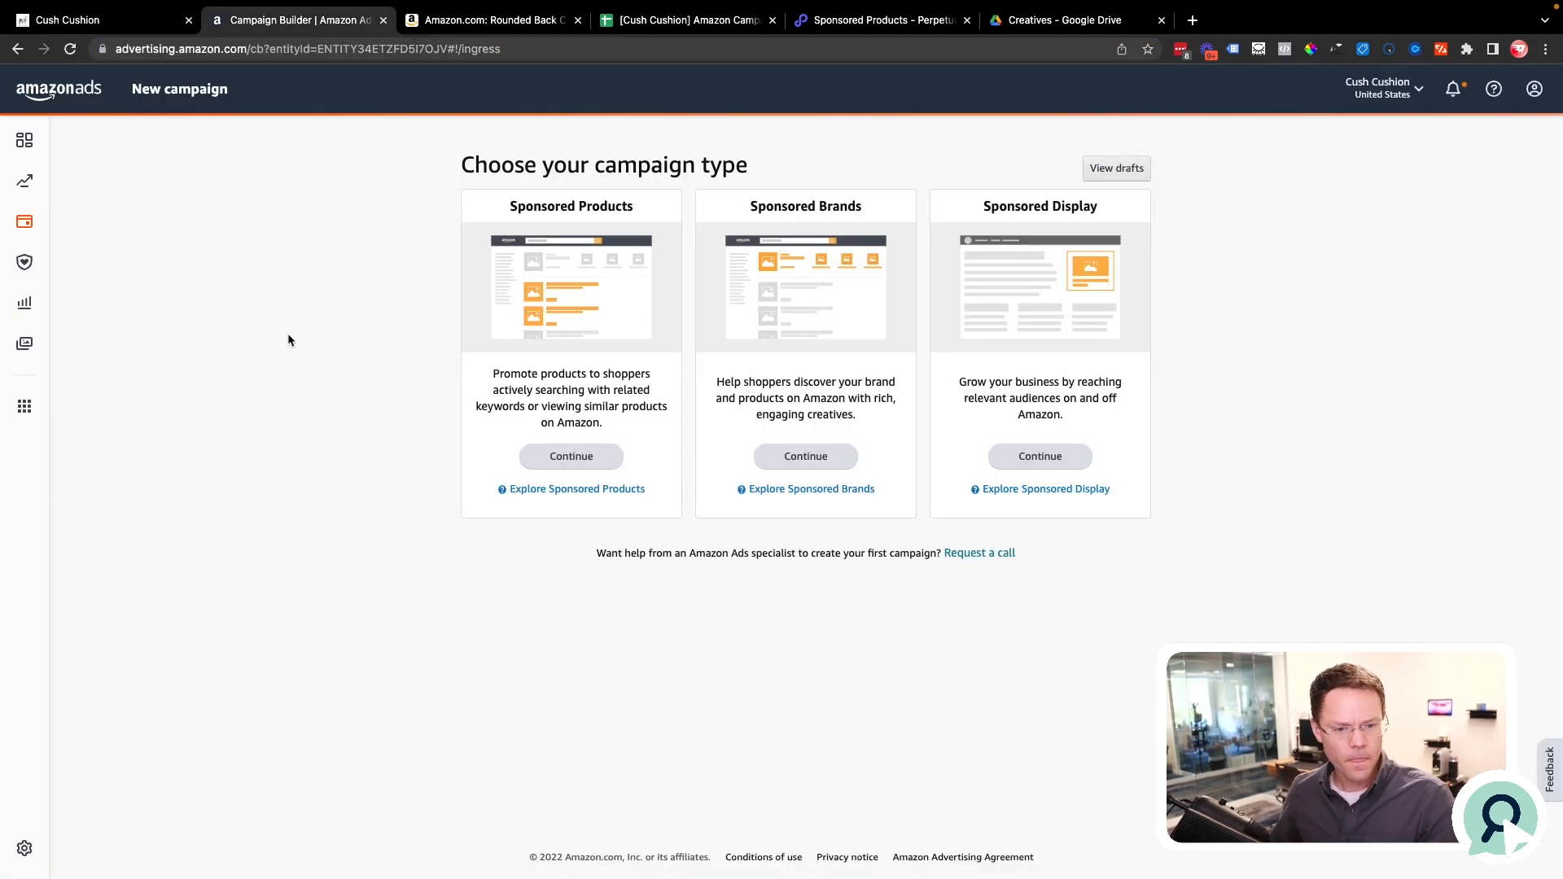
pyautogui.click(586, 464)
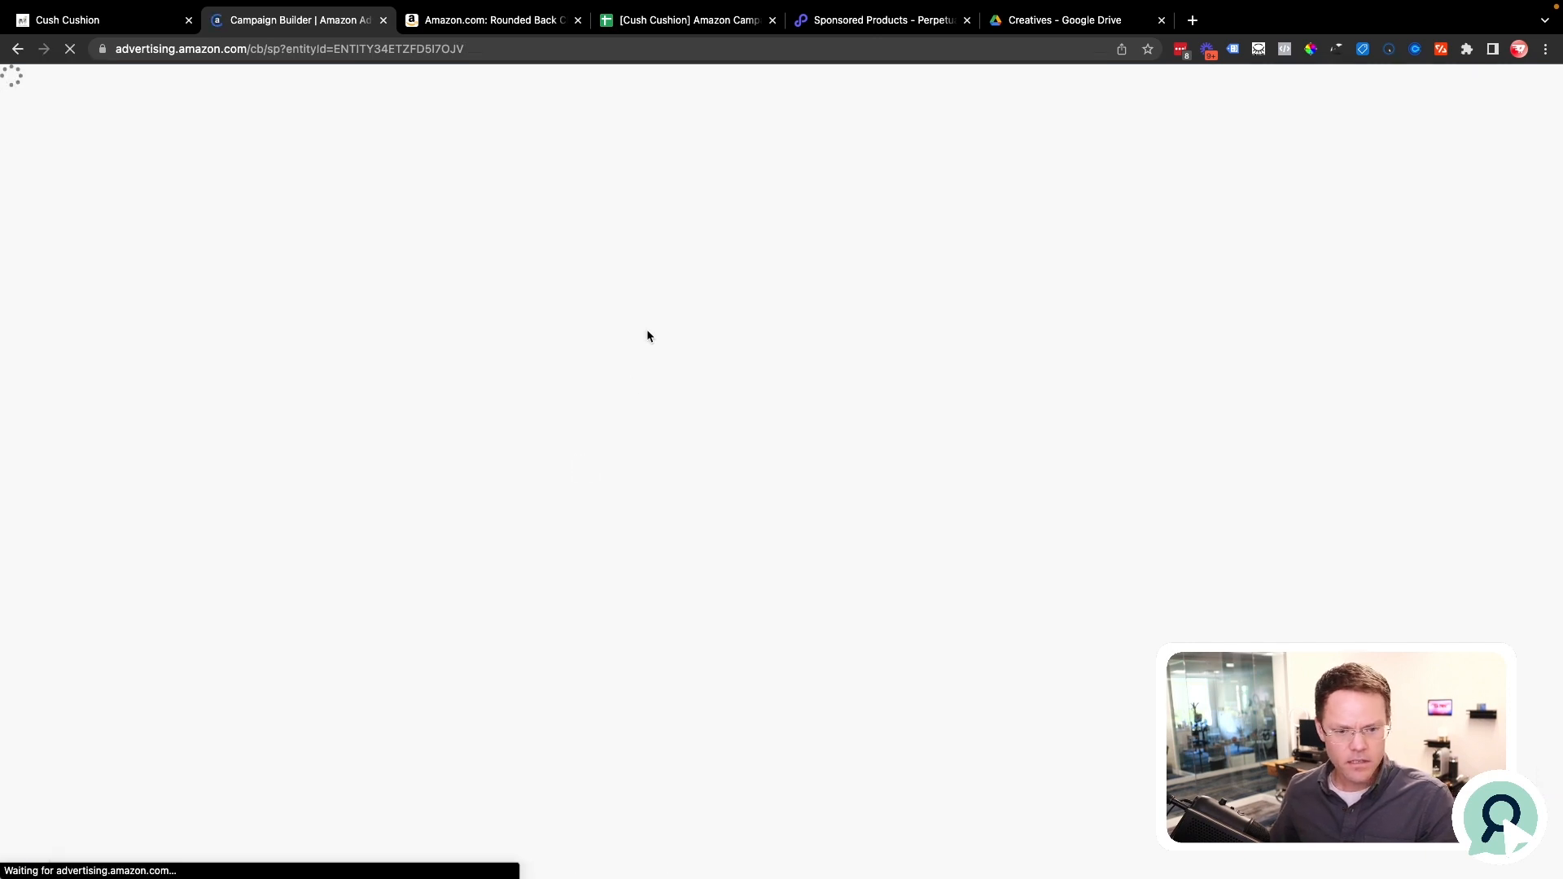
pyautogui.tripleClick(471, 434)
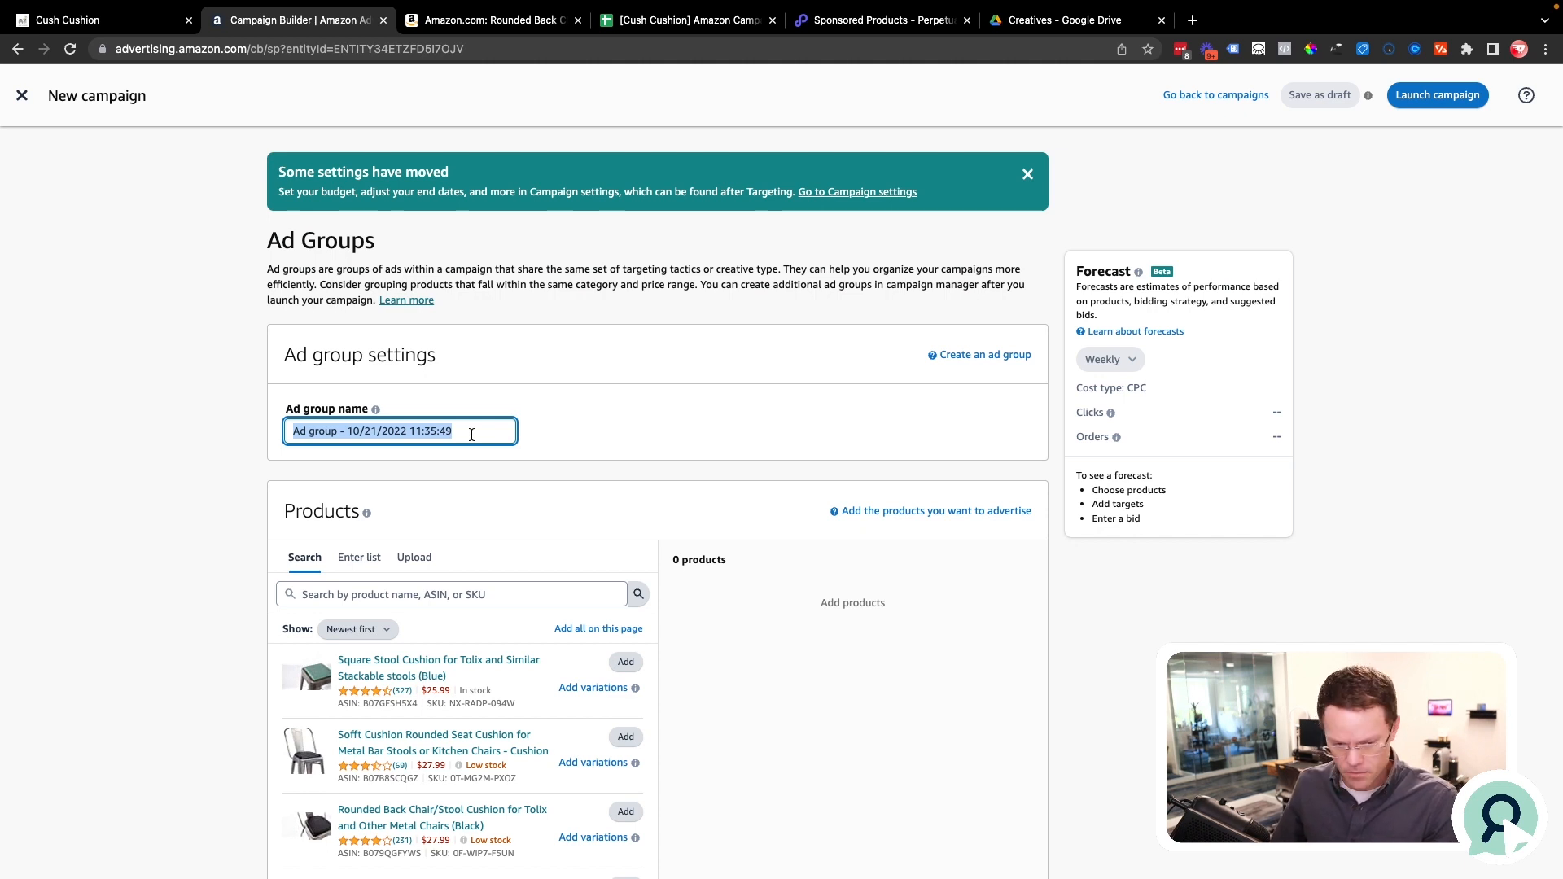
pyautogui.write('all keywords and ASIN targets')
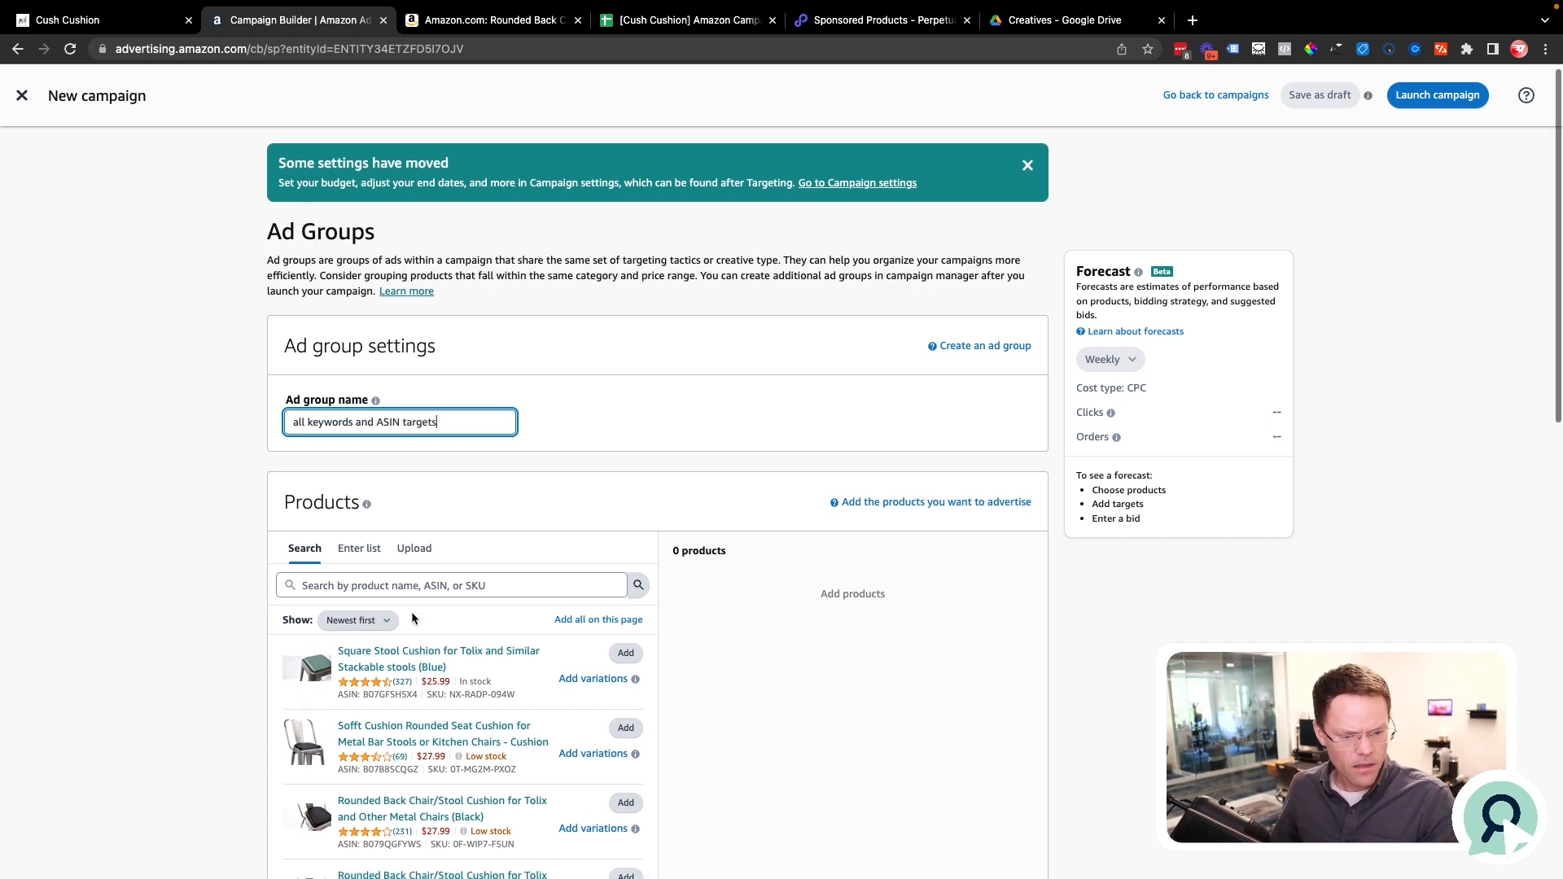
# Add the blue Square Stool Cushion, the Sofft Rounded Seat Cushion, and the black and grey Rounded Back Chair/Stool Cushions as advertised products.
pyautogui.scroll(-3, 412, 612)
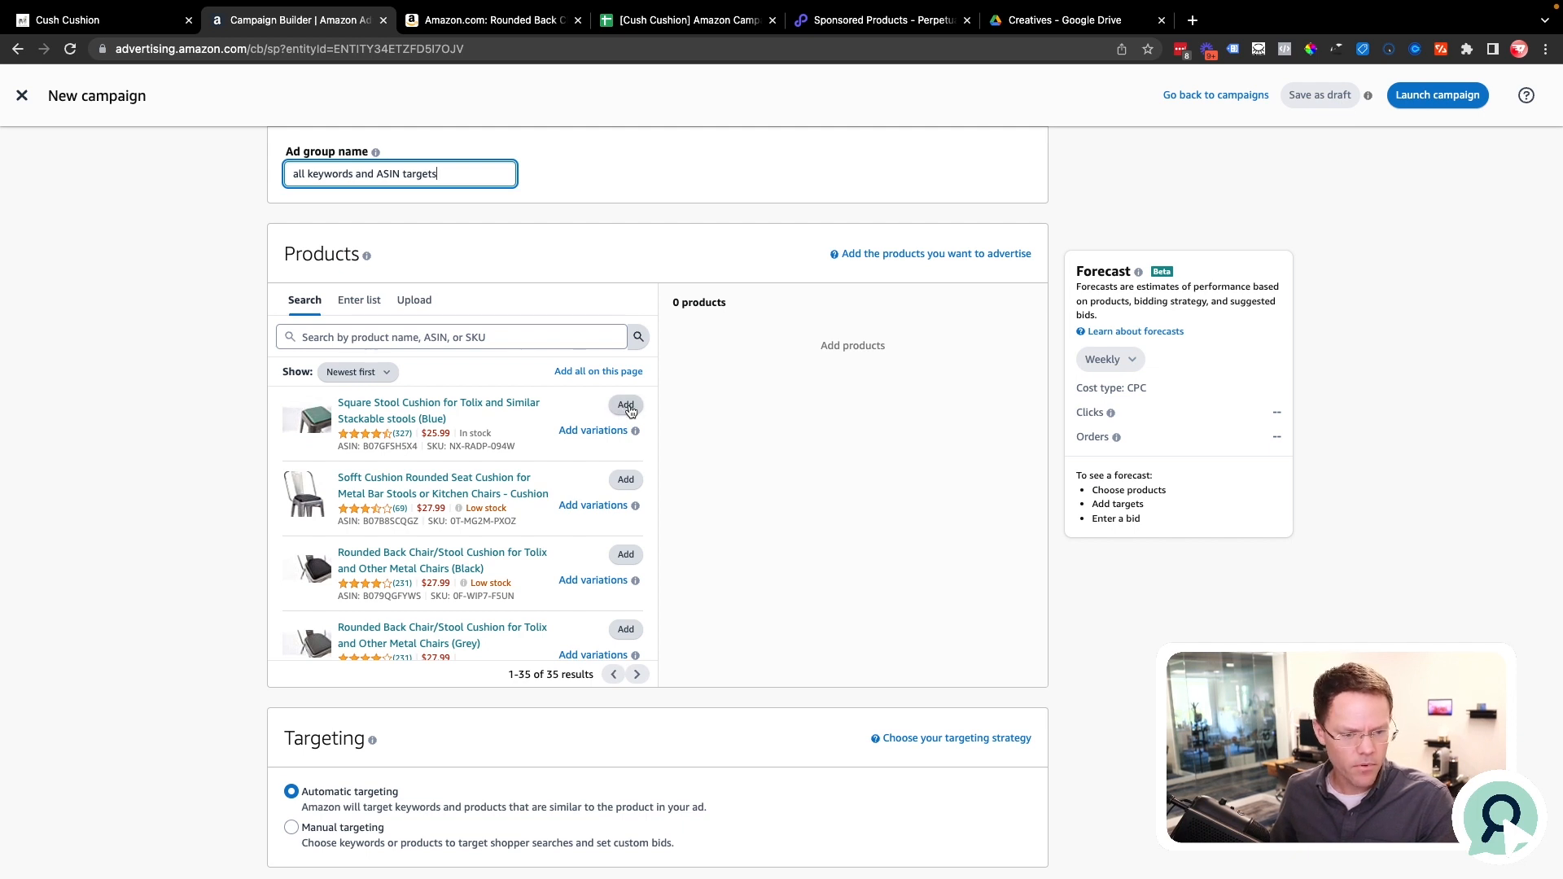
pyautogui.click(628, 406)
pyautogui.click(626, 481)
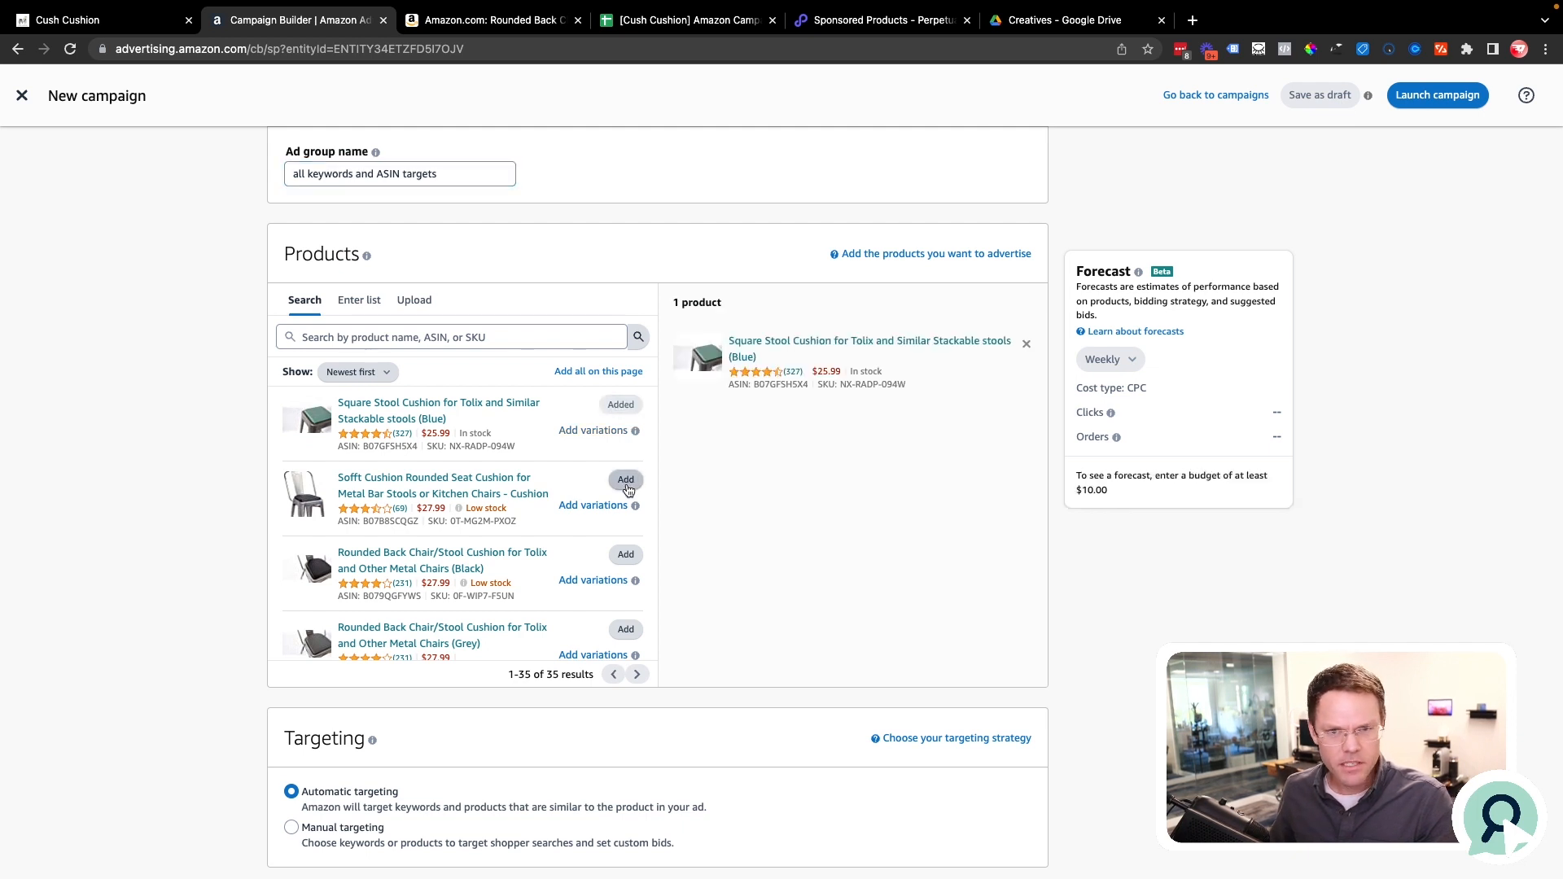
pyautogui.click(625, 555)
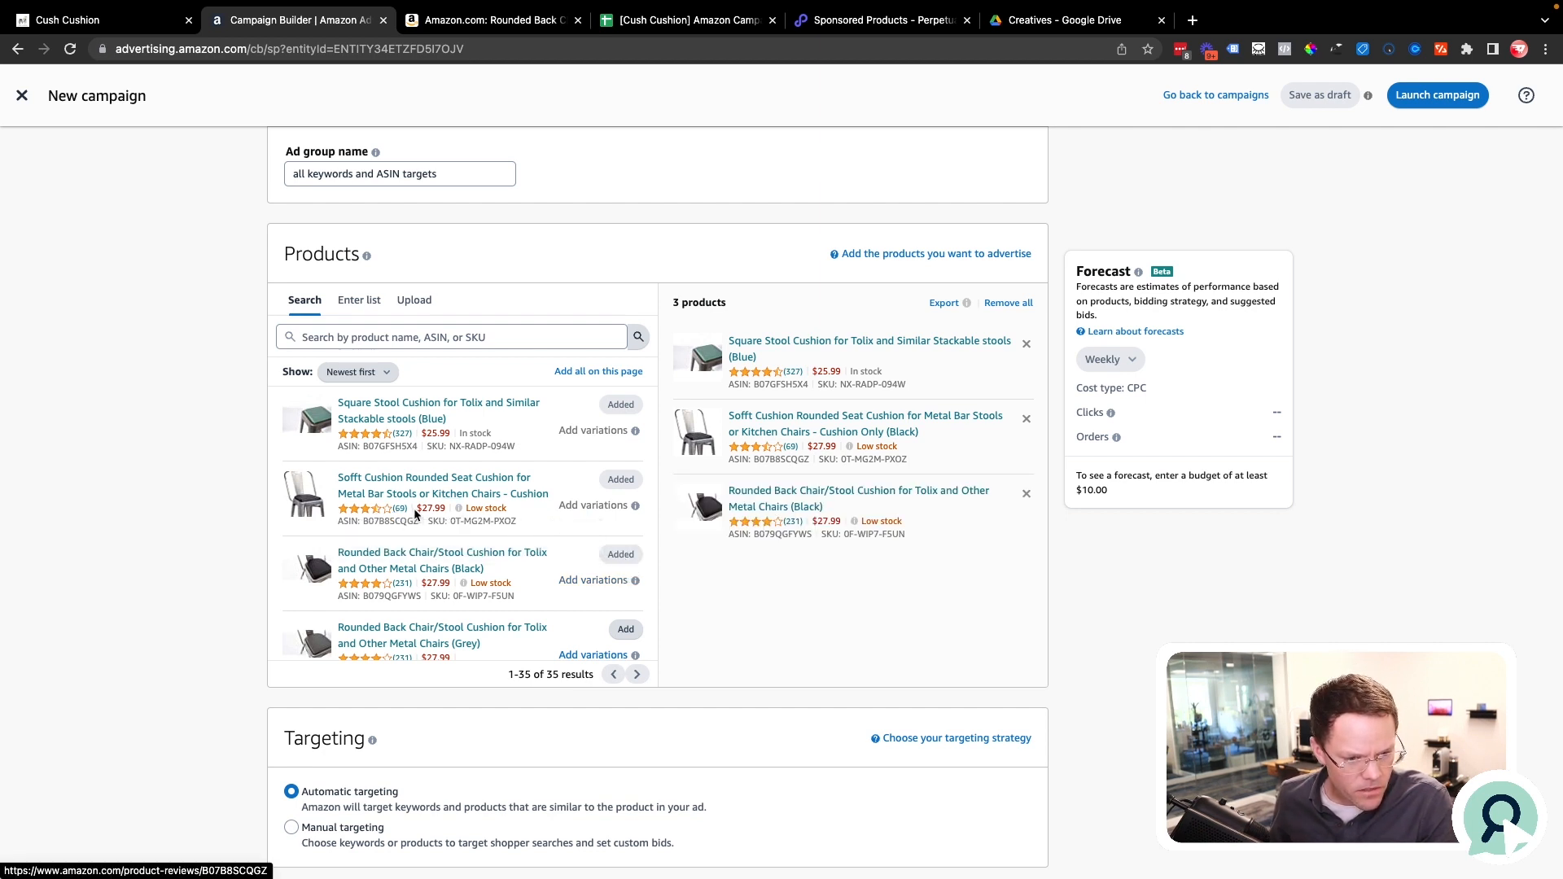
pyautogui.scroll(-2, 456, 562)
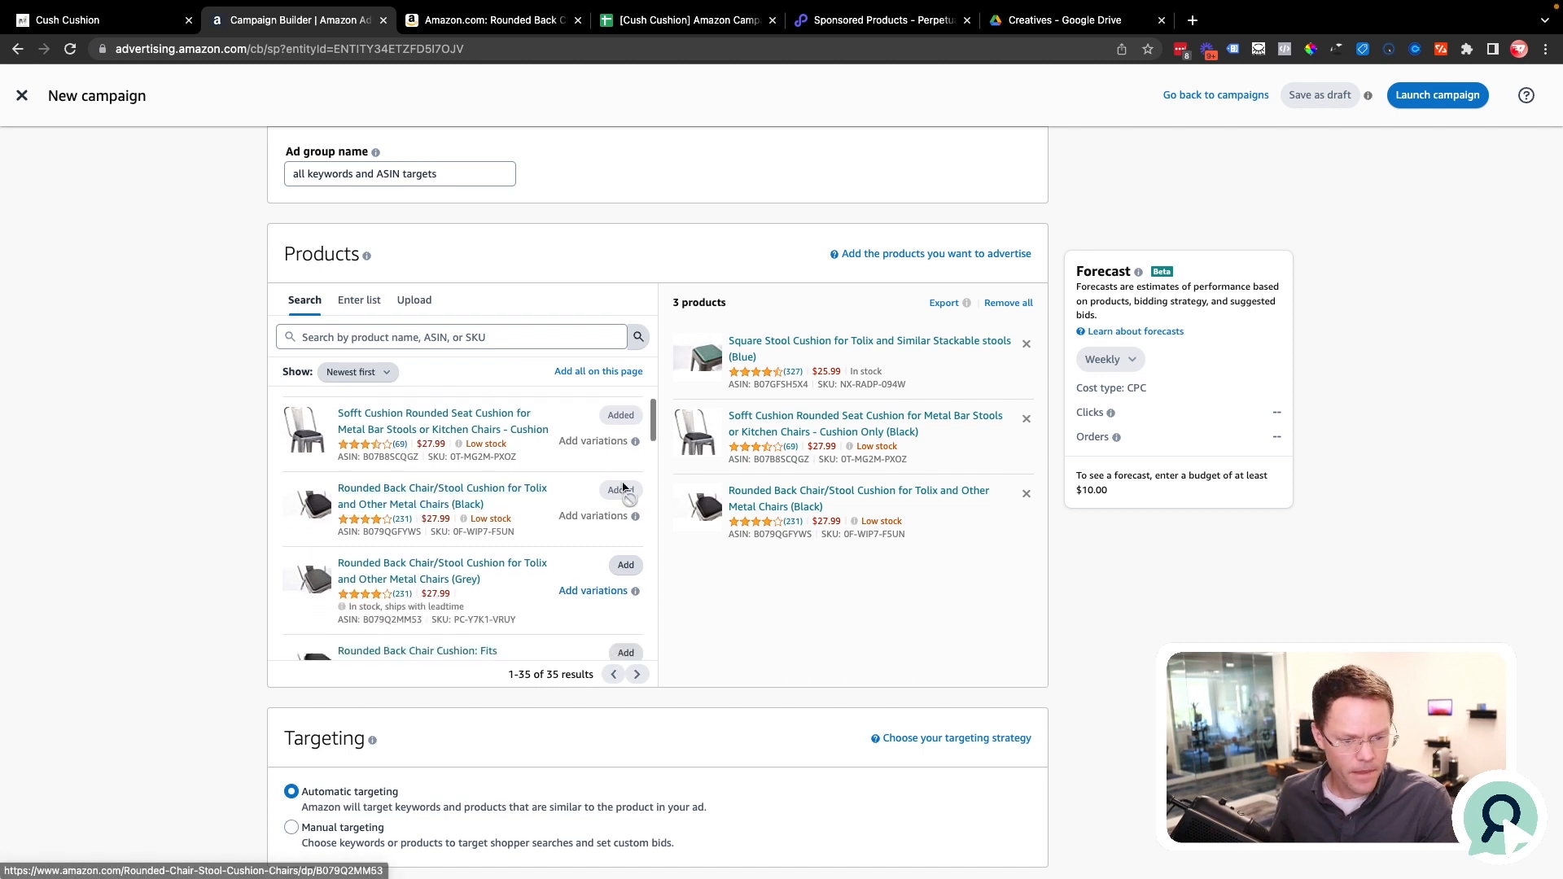
pyautogui.click(625, 565)
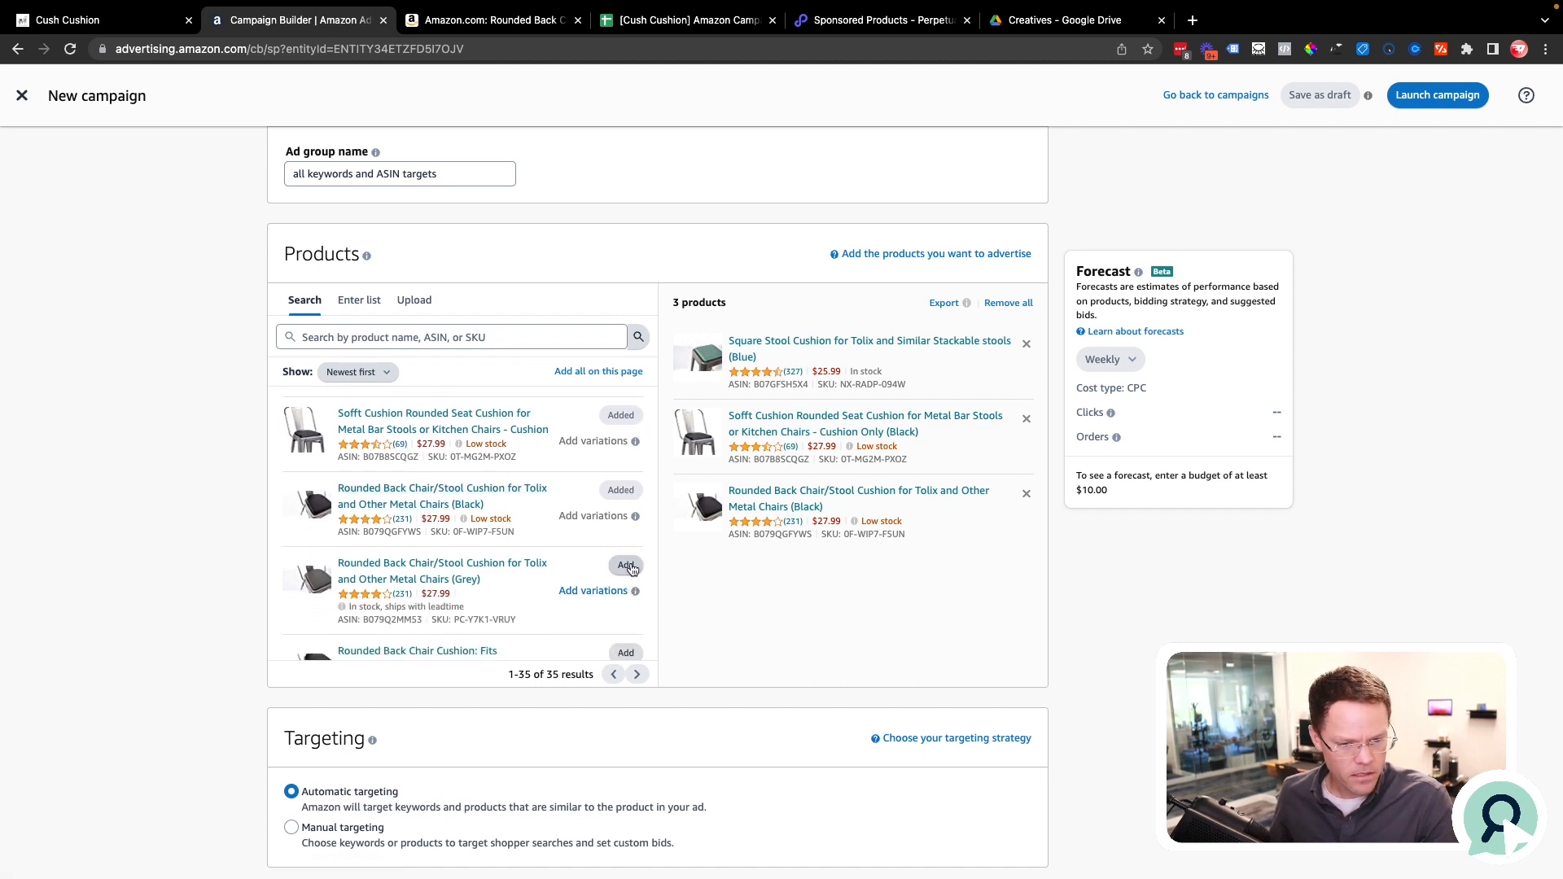
# Add Rounded Back Chair Cushion B07N6HZD2C and the Sofft Square Metal Stool Cushions: 4 Pack Black, 4 Pack Grey and single Black.
pyautogui.scroll(-3, 628, 560)
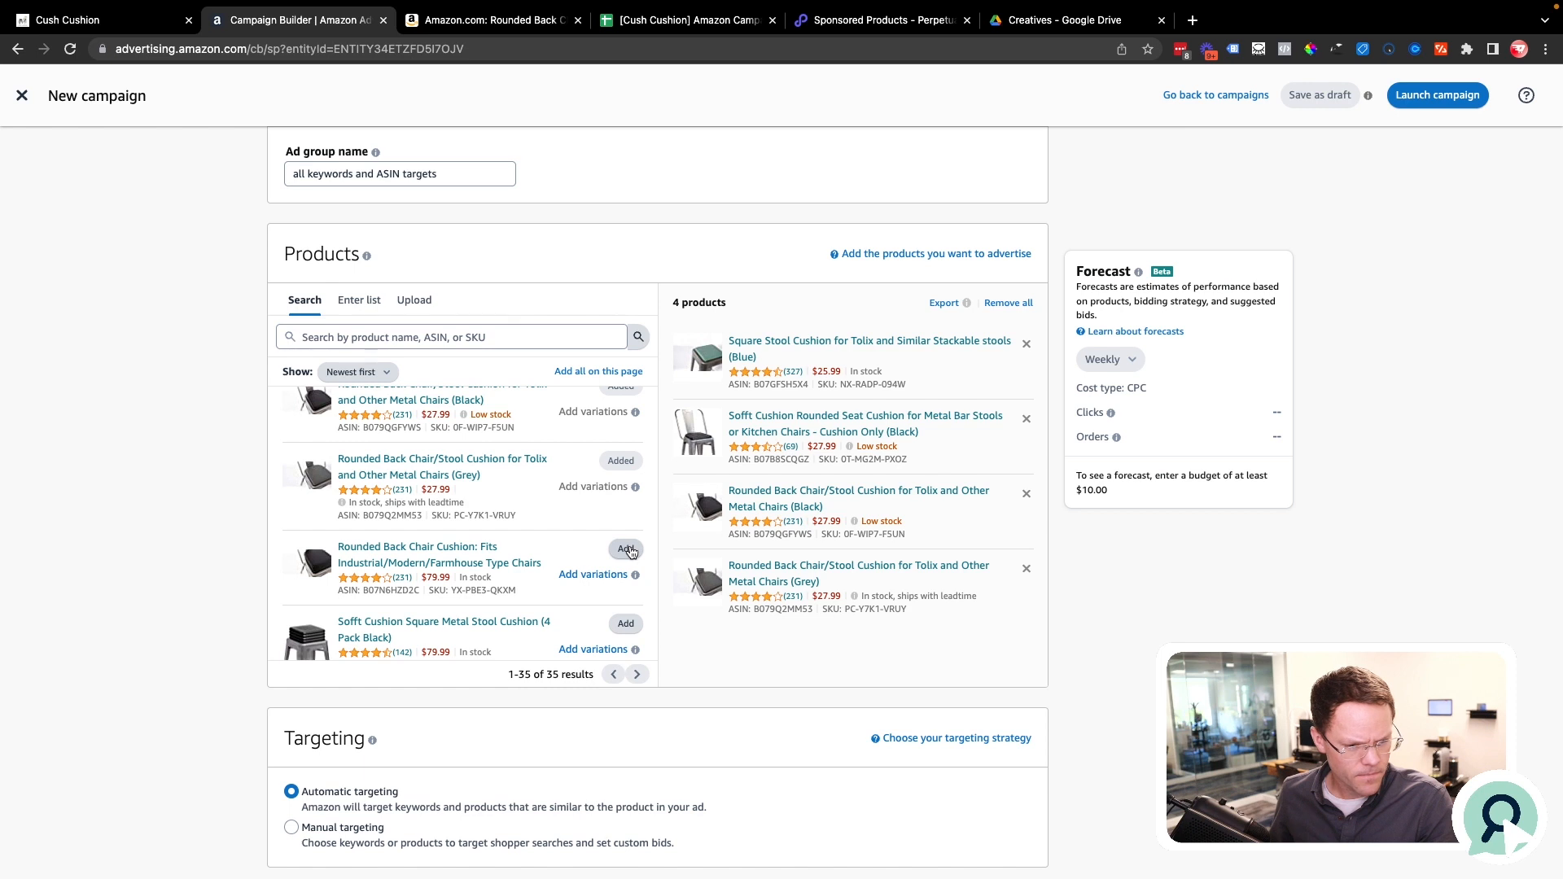
pyautogui.click(632, 550)
pyautogui.scroll(-3, 632, 550)
pyautogui.click(627, 530)
pyautogui.scroll(-1, 626, 545)
pyautogui.click(627, 561)
pyautogui.scroll(-1, 627, 562)
pyautogui.click(627, 568)
# Add Rounded Back Chair Cushions B07N6JVN53 and B09ZJBY8FZ and the gray Sofft Square Seat Cushion to the ad group's products.
pyautogui.scroll(-3, 625, 562)
pyautogui.click(625, 550)
pyautogui.click(626, 626)
pyautogui.scroll(-2, 628, 627)
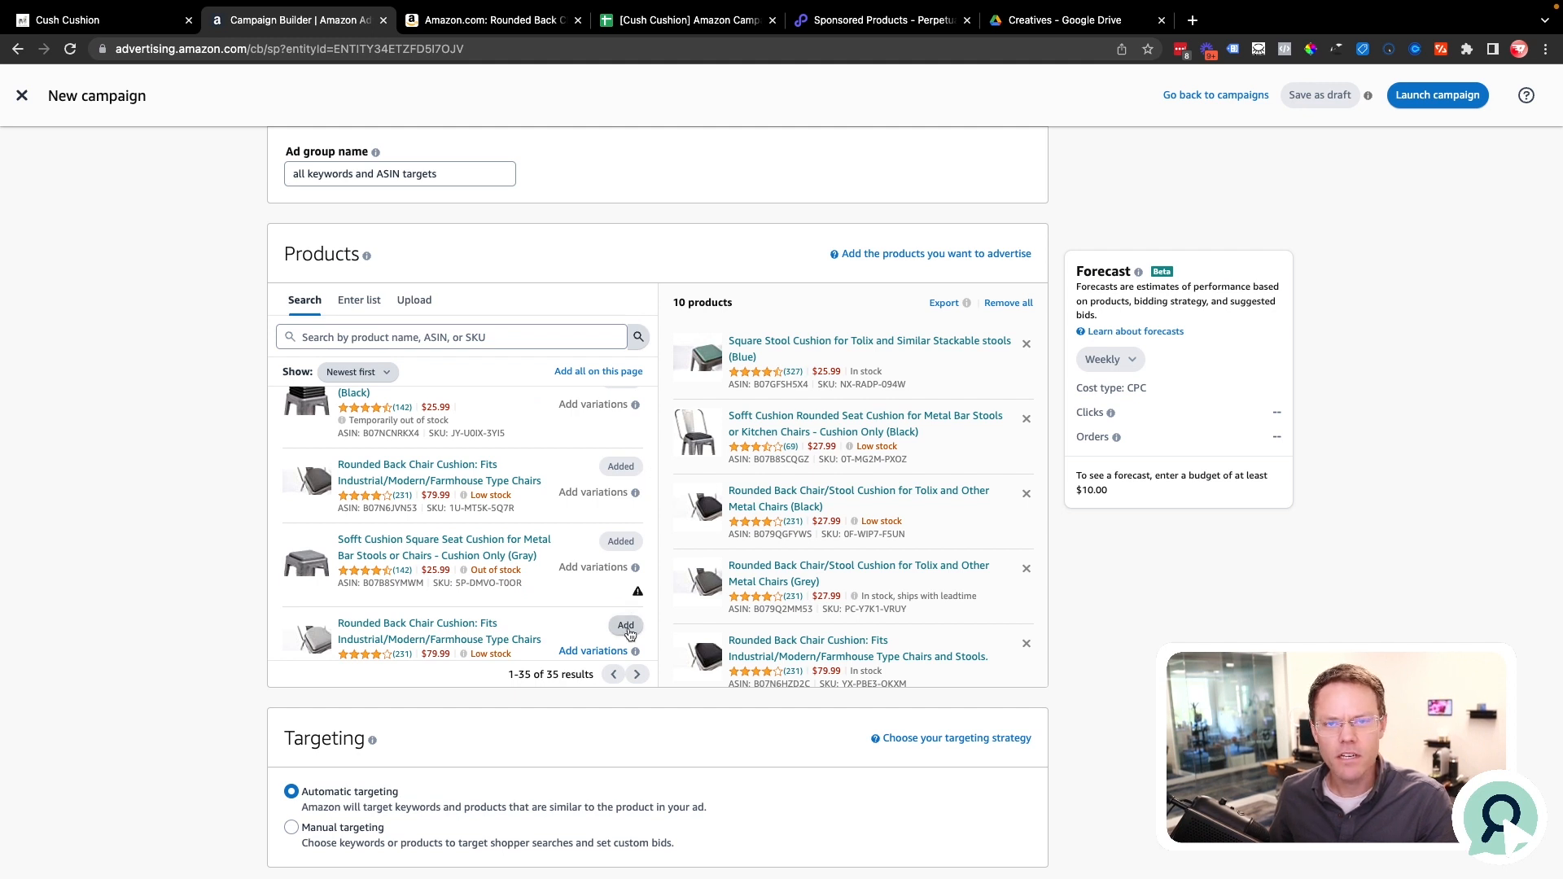
pyautogui.click(626, 626)
pyautogui.scroll(-1, 628, 634)
# Review the list of products added to the ad group so far.
pyautogui.scroll(-3, 819, 572)
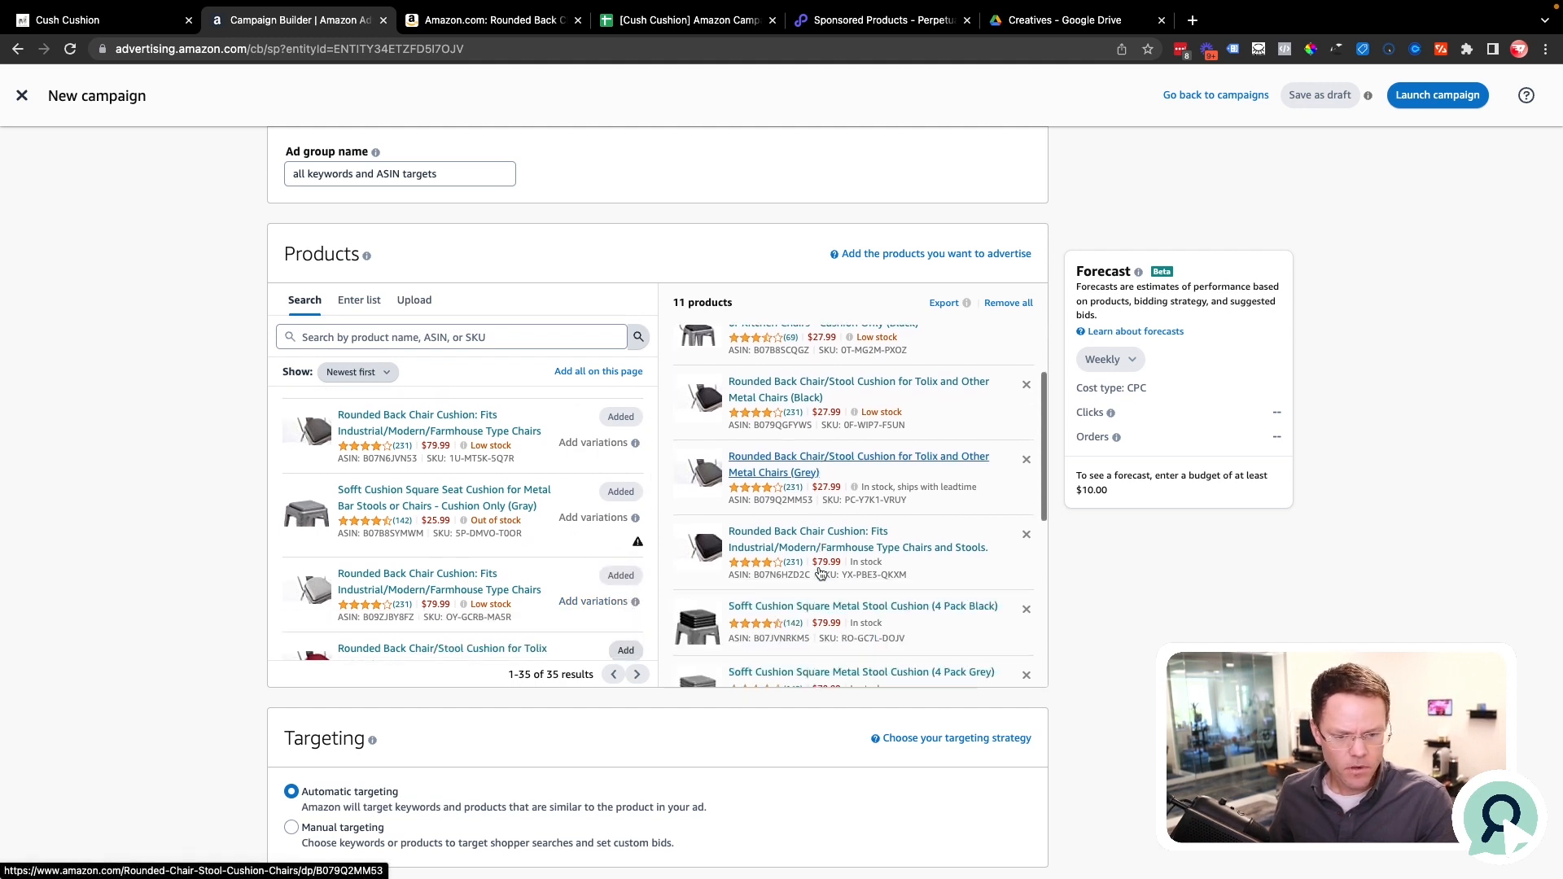
pyautogui.scroll(-6, 820, 572)
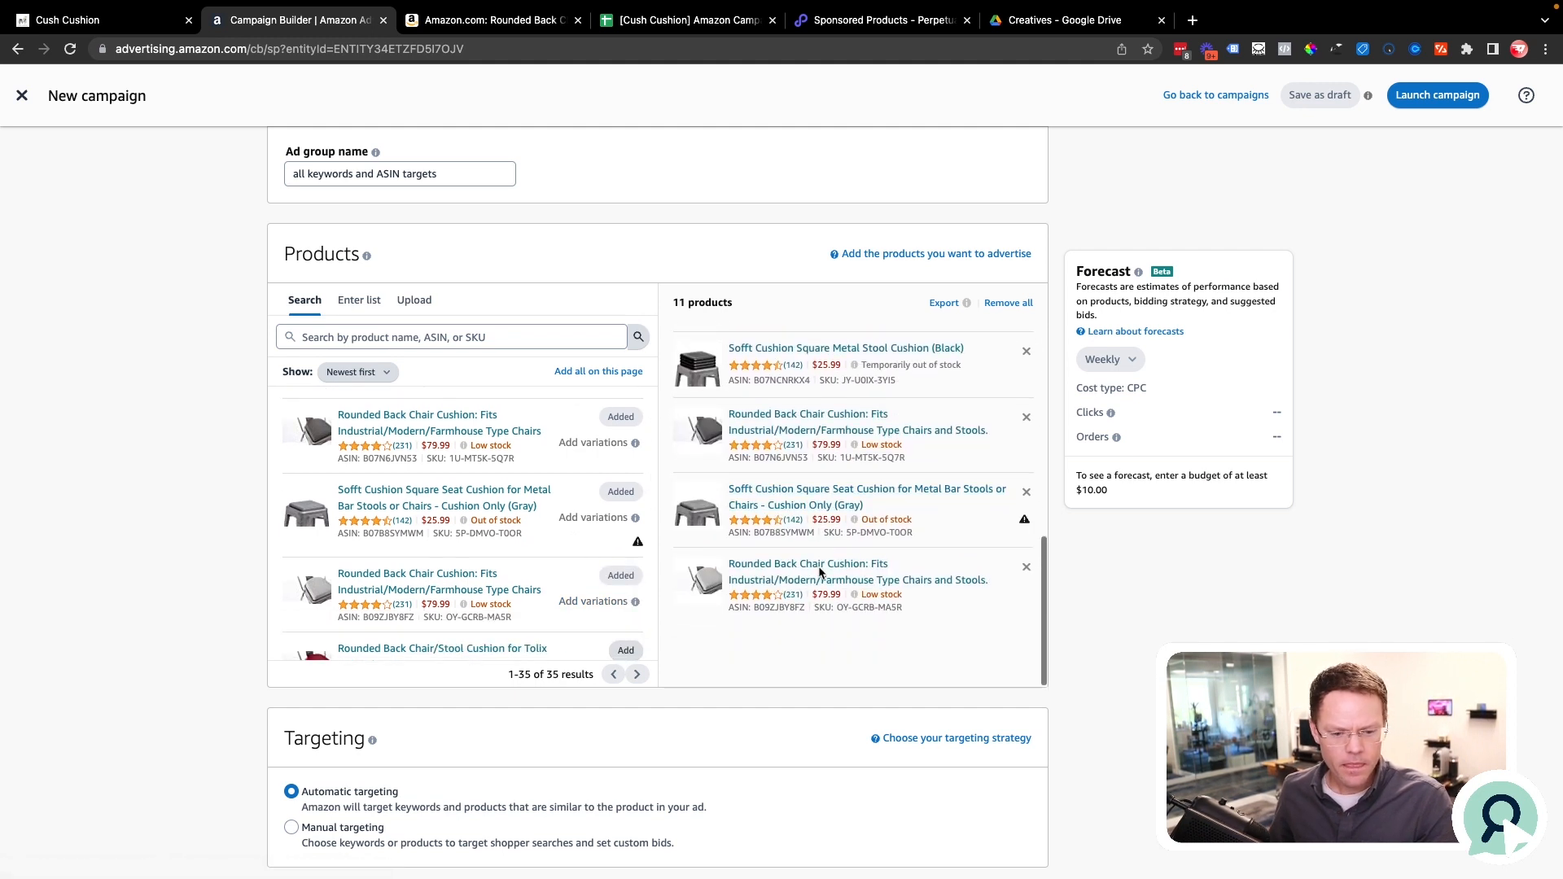
pyautogui.scroll(5, 772, 561)
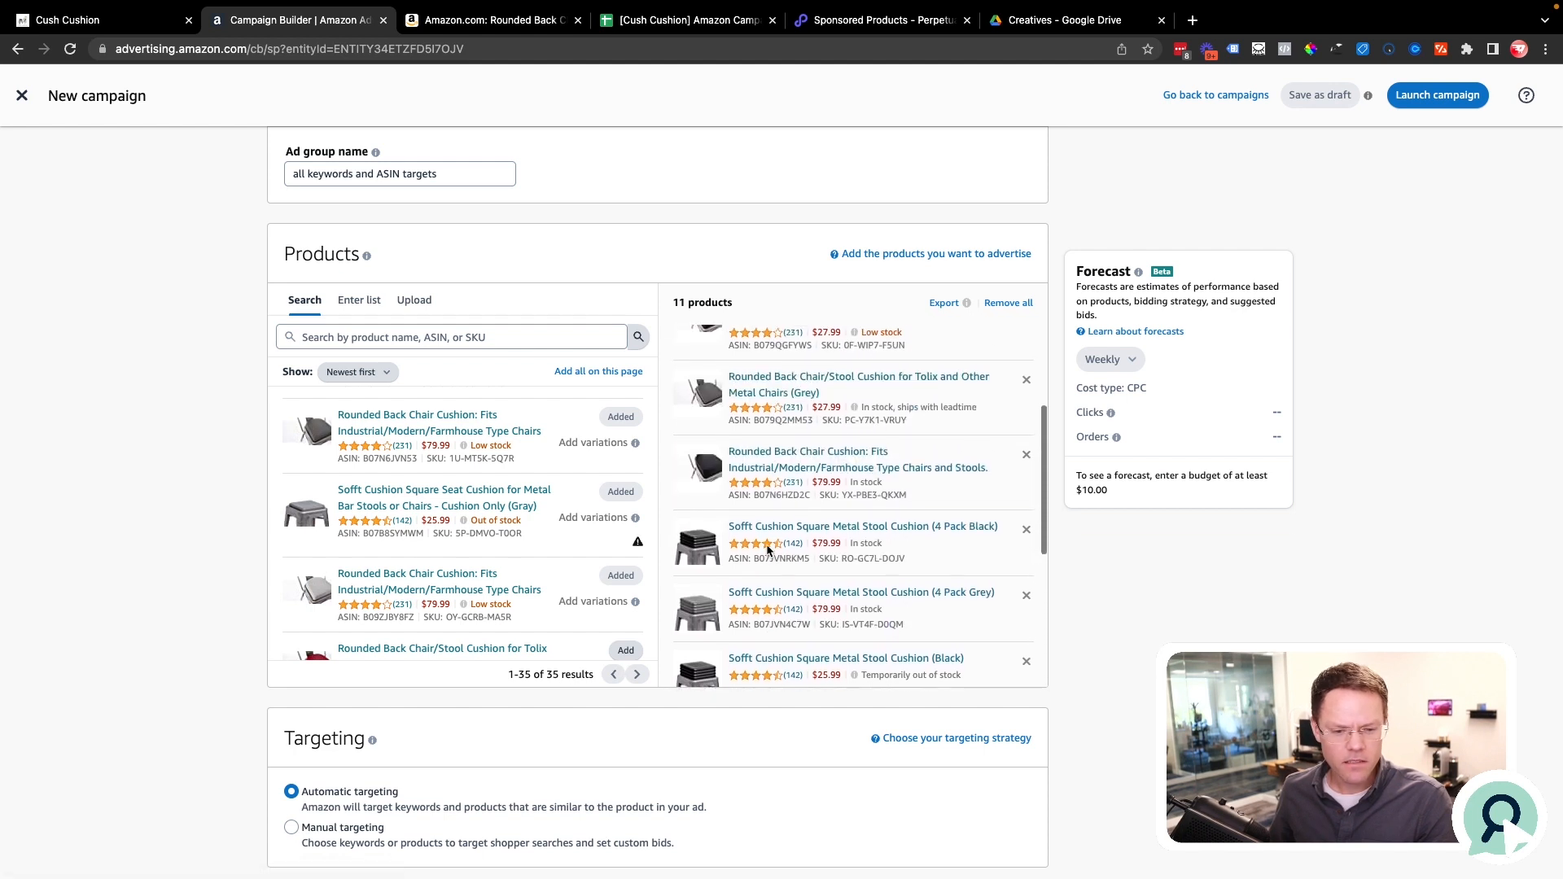
pyautogui.scroll(3, 723, 513)
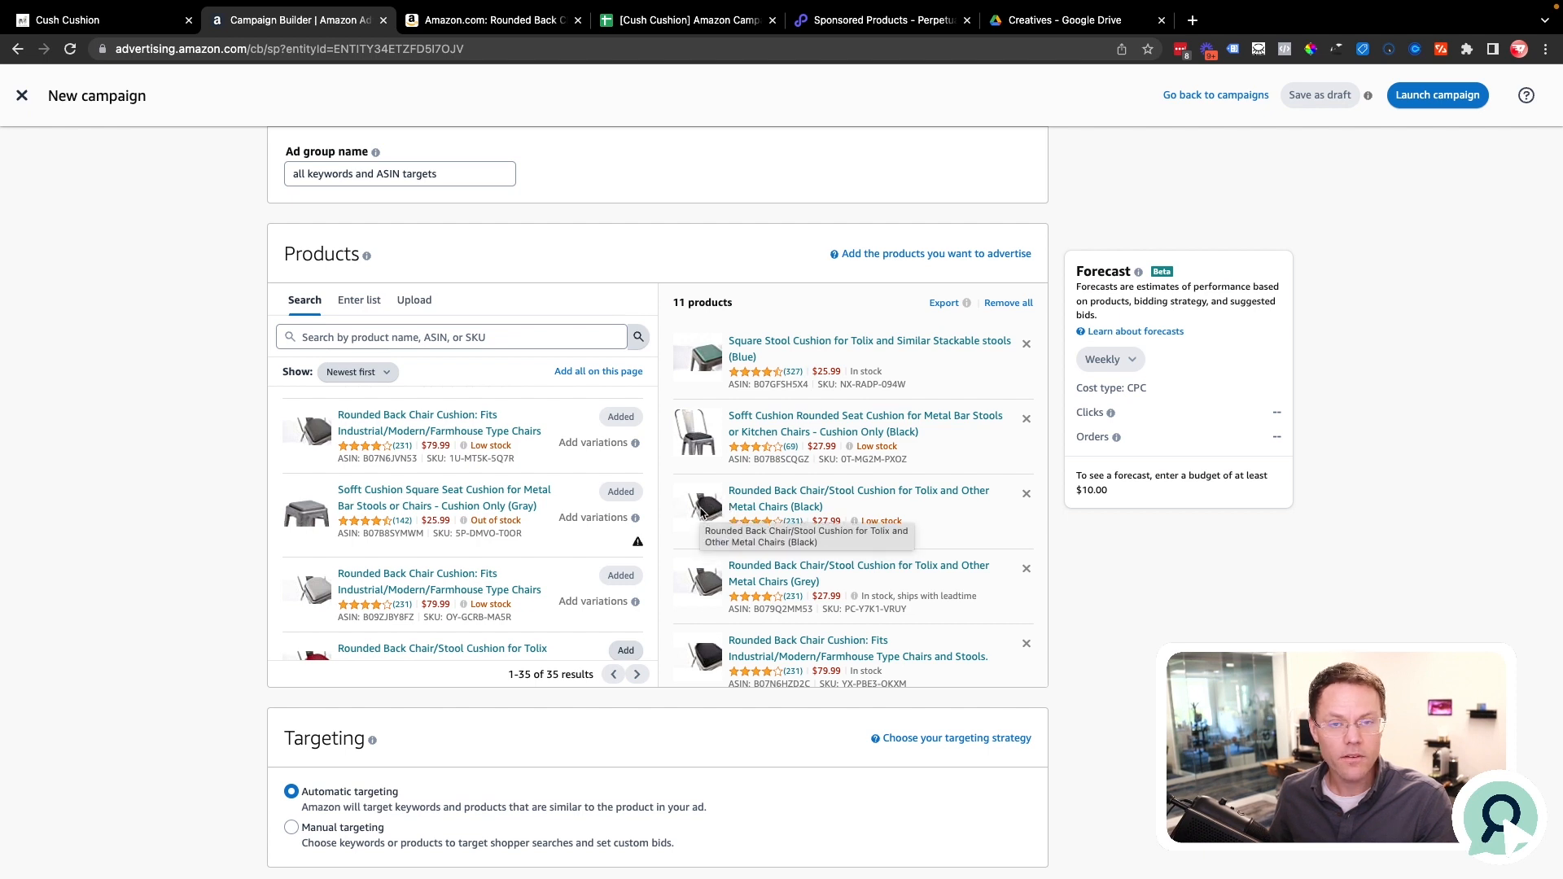
pyautogui.scroll(-5, 705, 508)
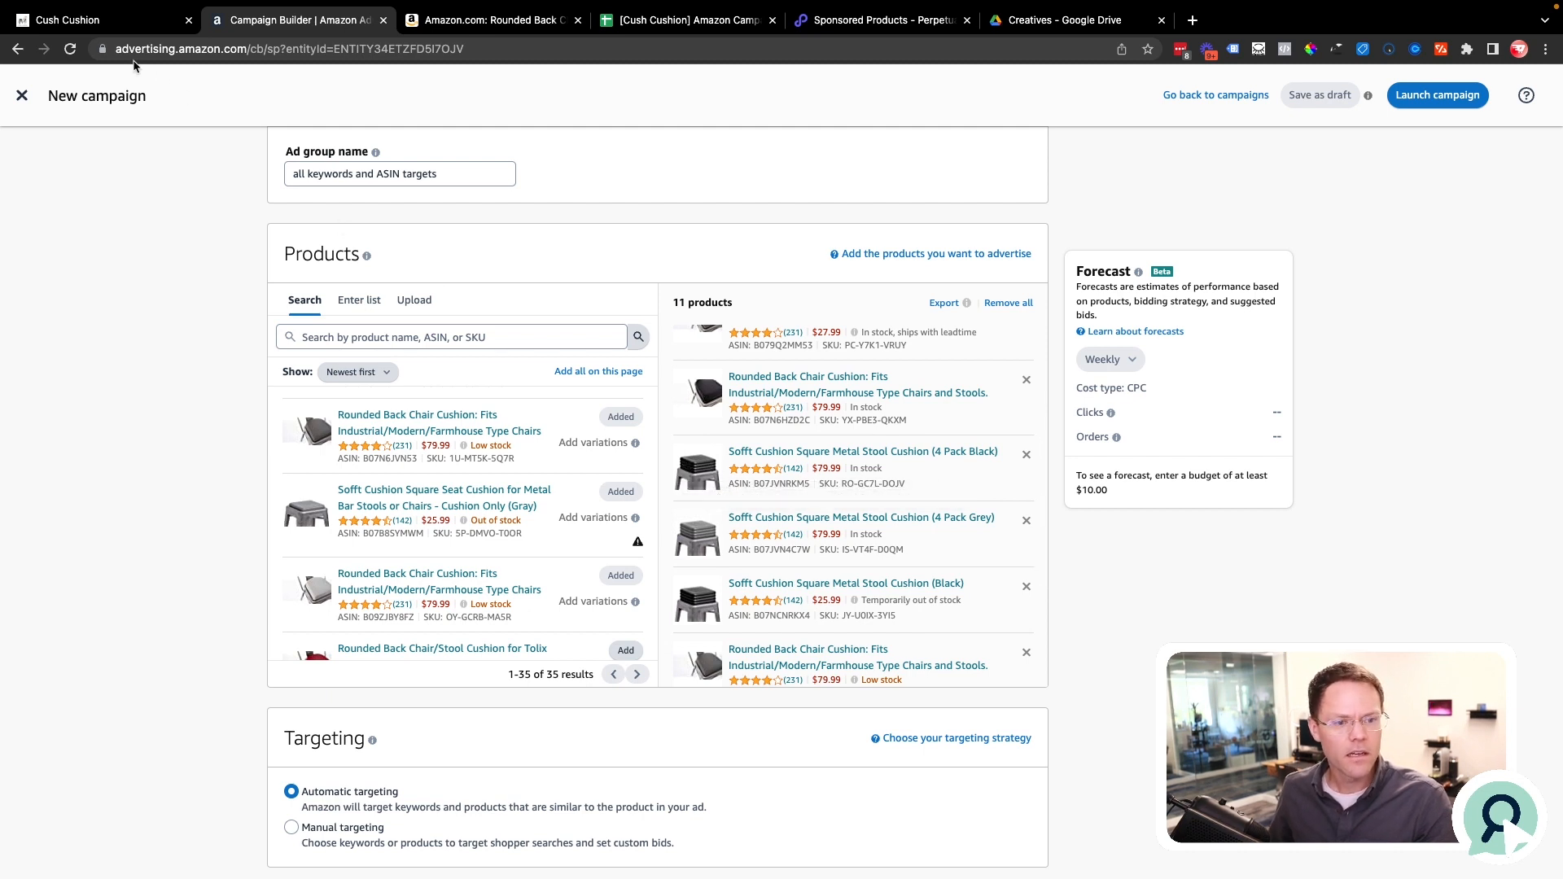
# In the Amazon Campaign Setup spreadsheet, examine the metal chair and metal bar stool cushion search terms in Amazon Search Terms Data Last 60 Days.
pyautogui.click(681, 22)
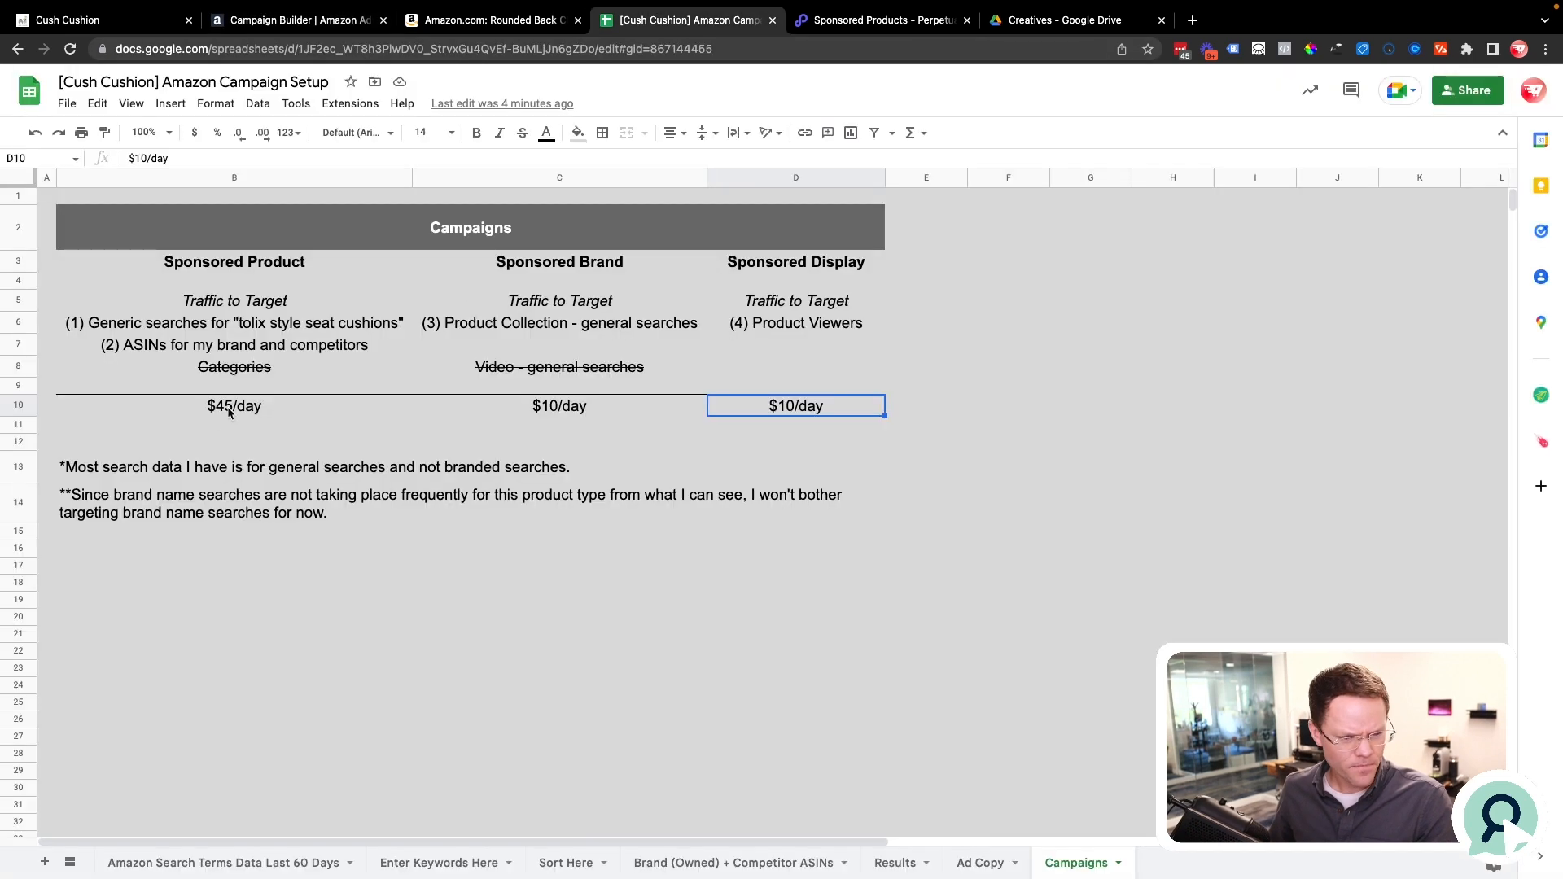
pyautogui.click(174, 861)
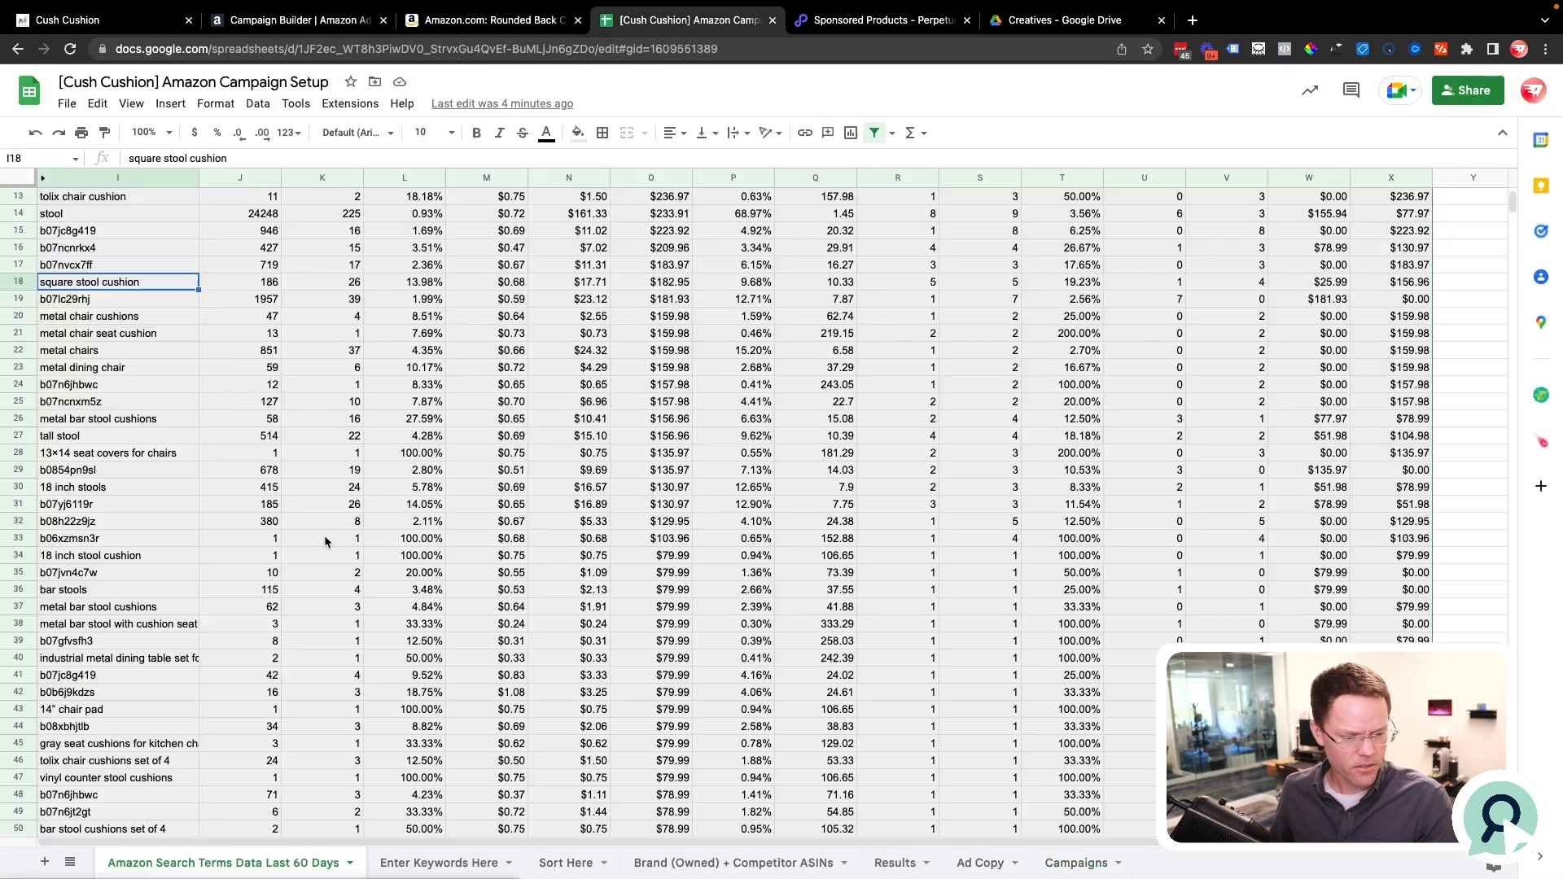
pyautogui.moveTo(150, 334); pyautogui.dragTo(145, 373)
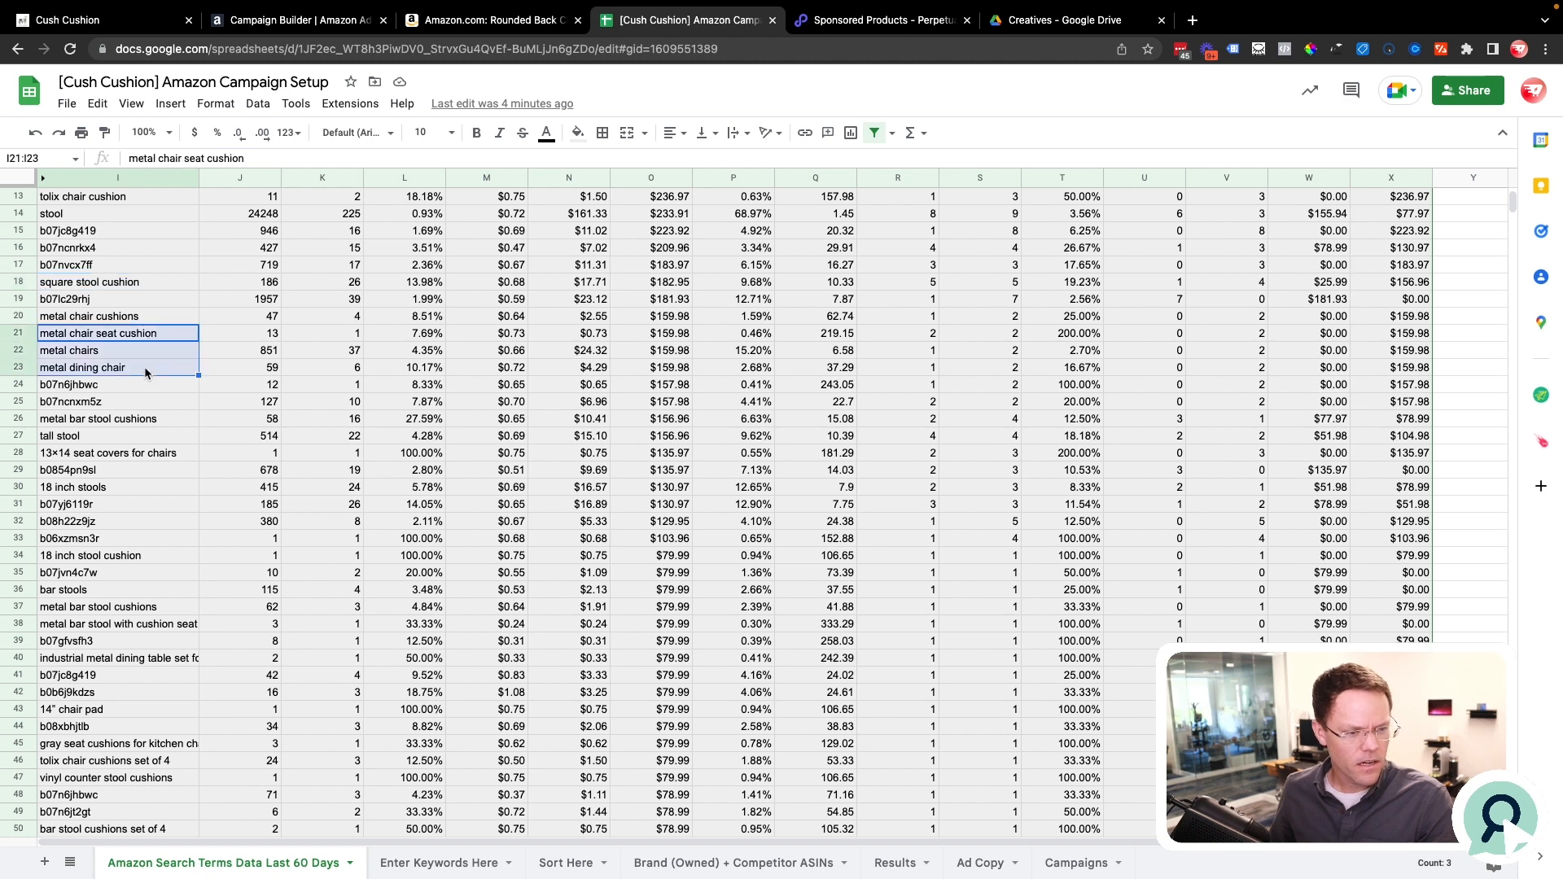
pyautogui.click(157, 420)
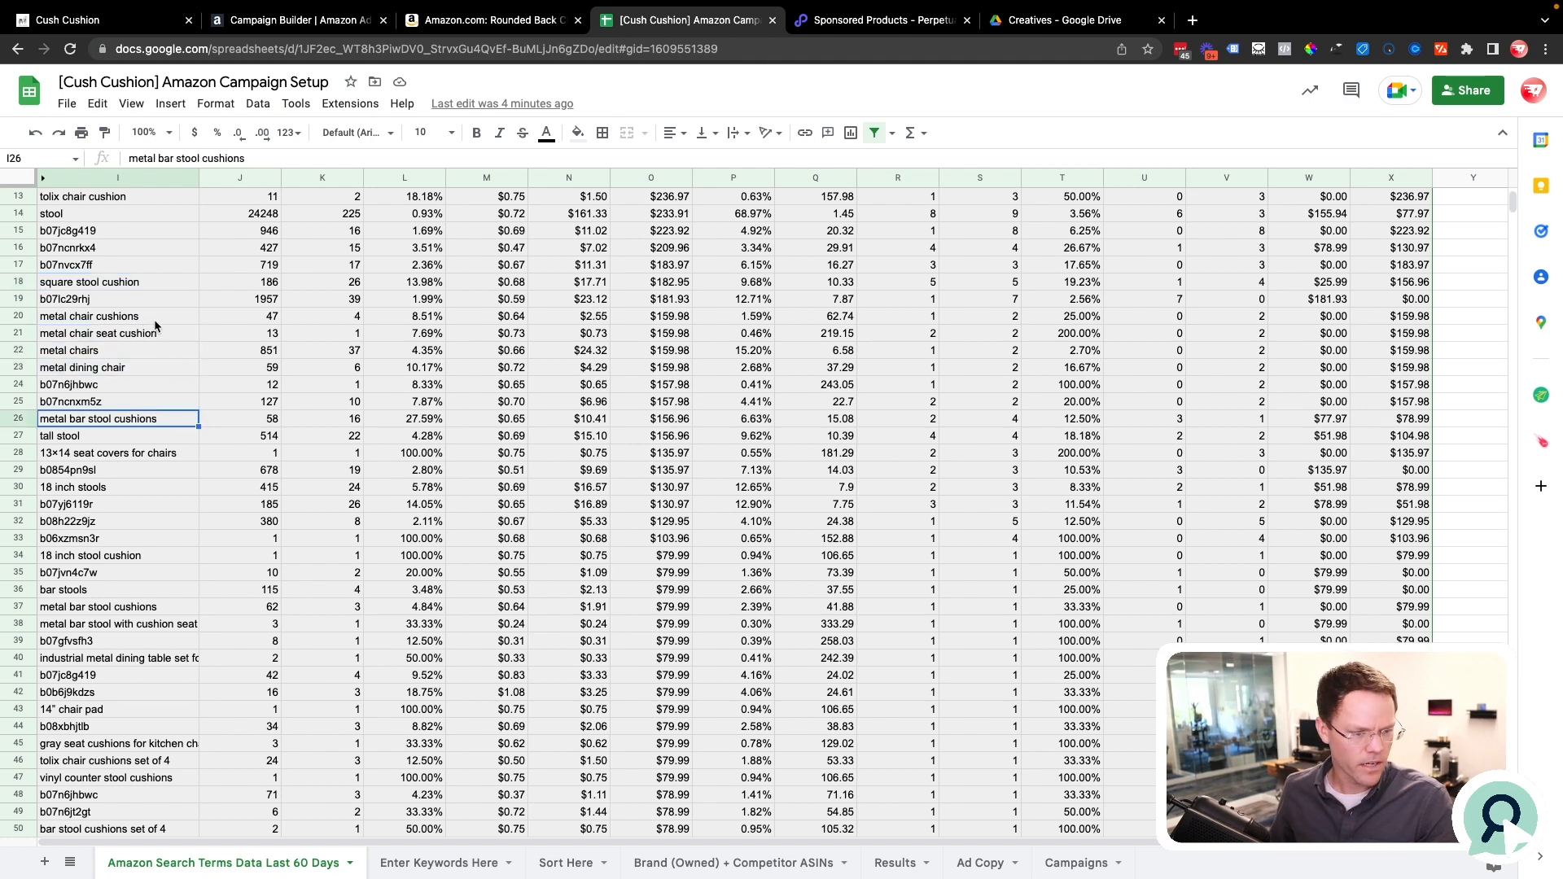
pyautogui.moveTo(154, 316); pyautogui.dragTo(153, 364)
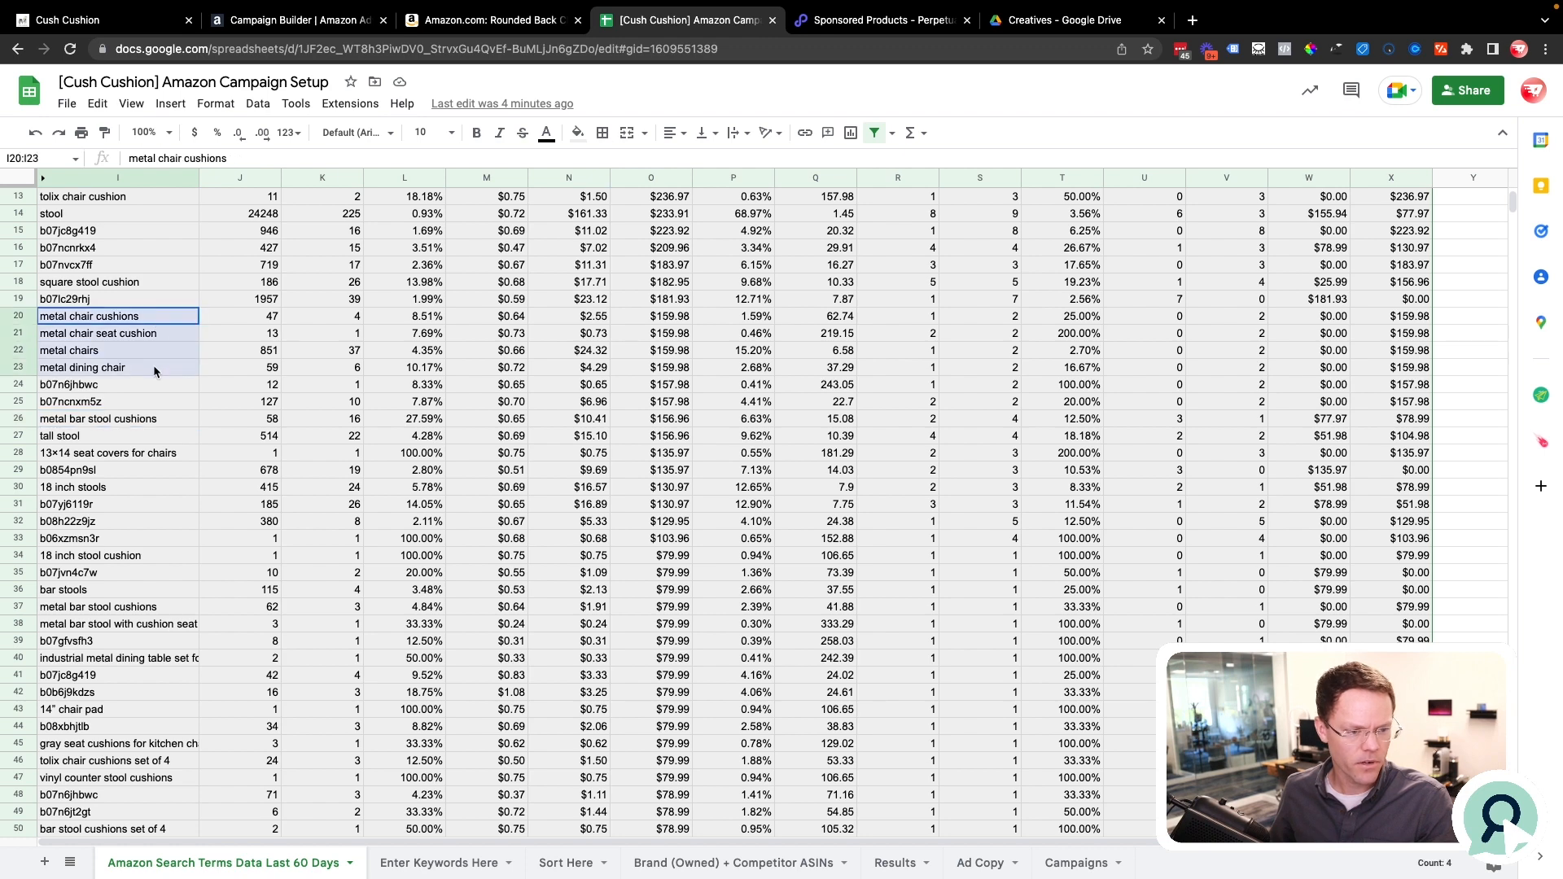
pyautogui.scroll(5, 153, 365)
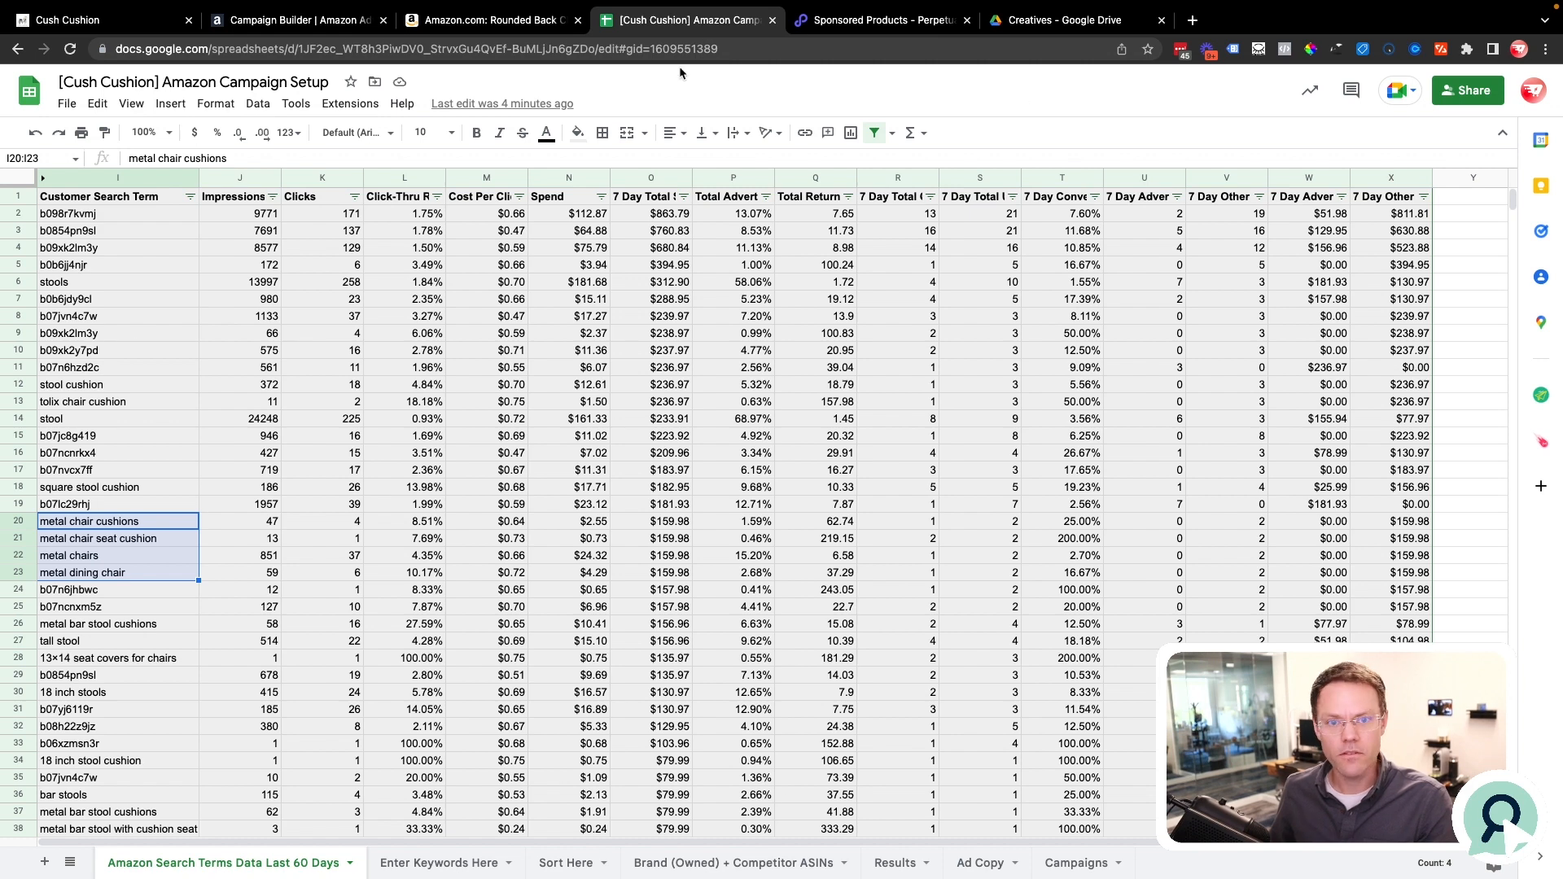
# In the Campaign Builder, add the red Rounded Back Chair/Stool Cushion, Rounded Back Chair Cushion B09FLCXP59 and the Sofft Rounded Seat Cushion 4 Pack.
pyautogui.click(495, 25)
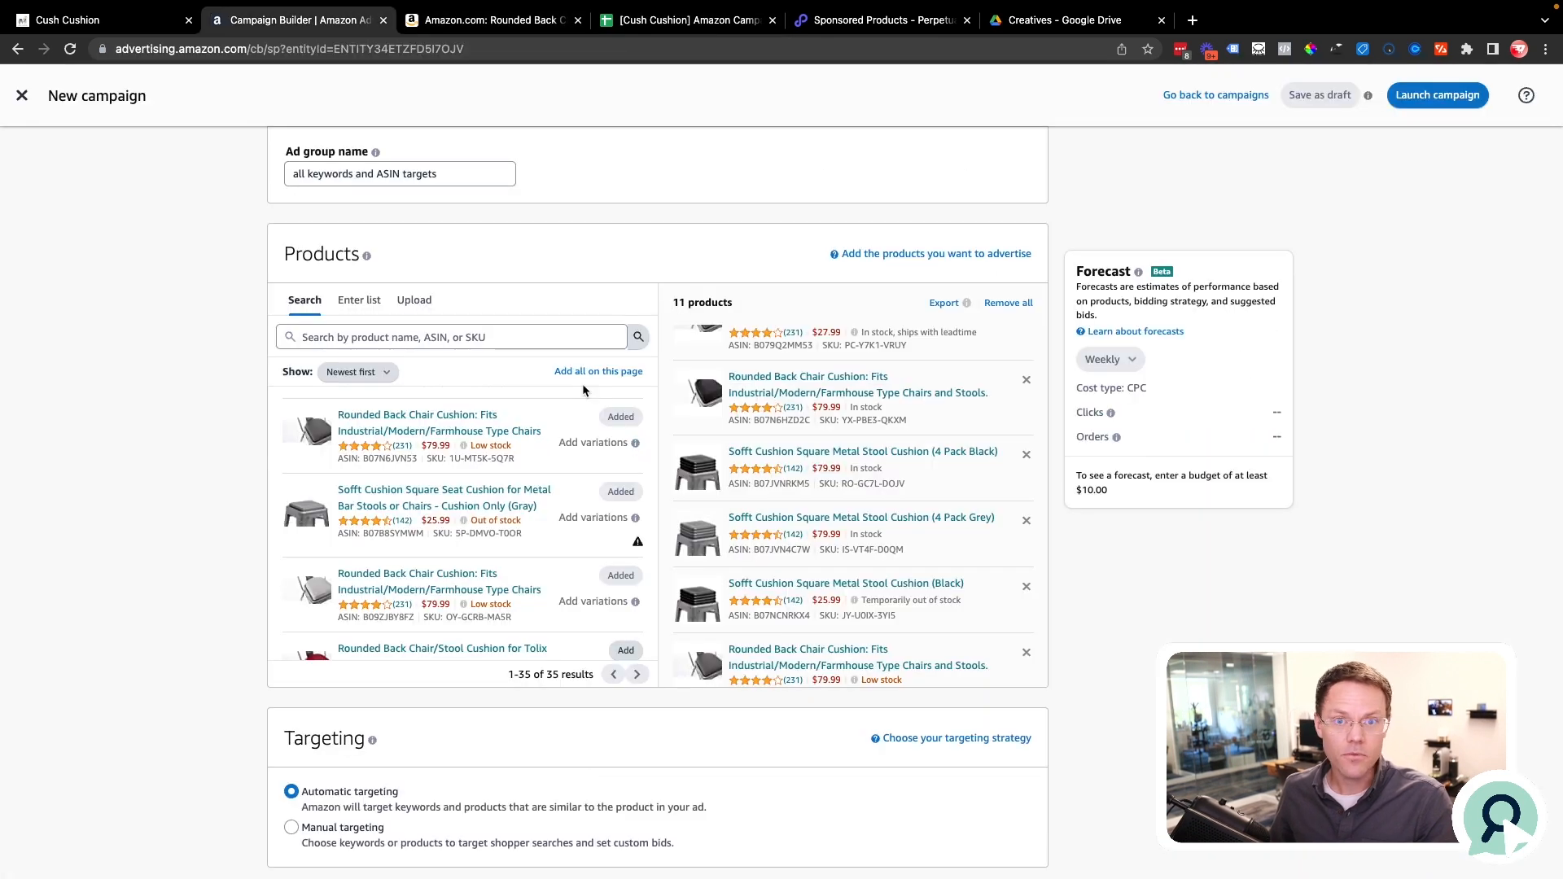
pyautogui.scroll(-3, 931, 487)
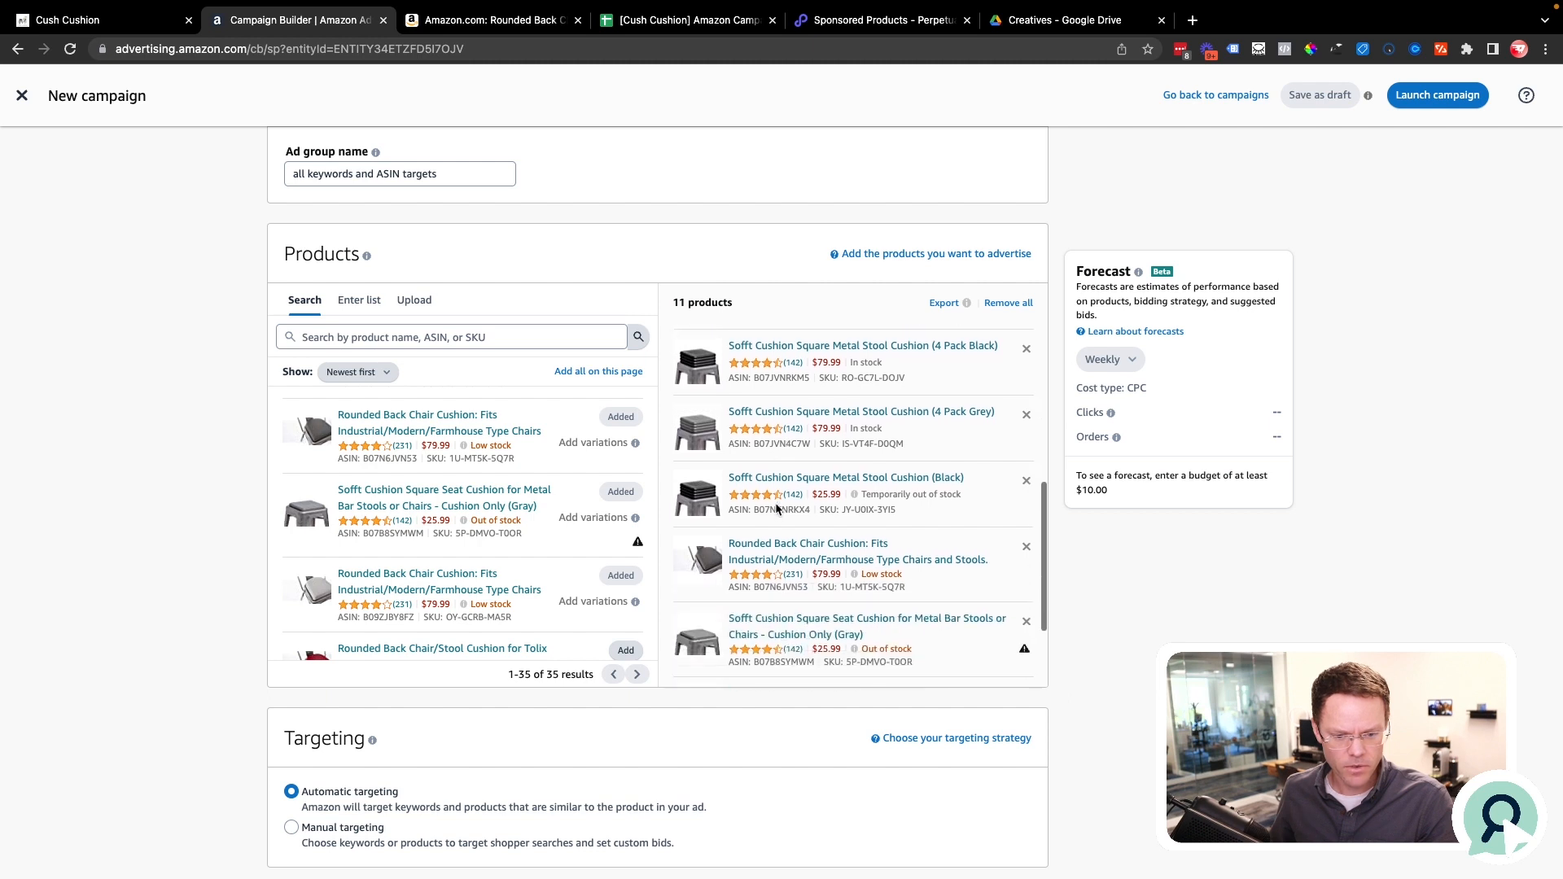
pyautogui.scroll(-3, 514, 557)
pyautogui.click(621, 537)
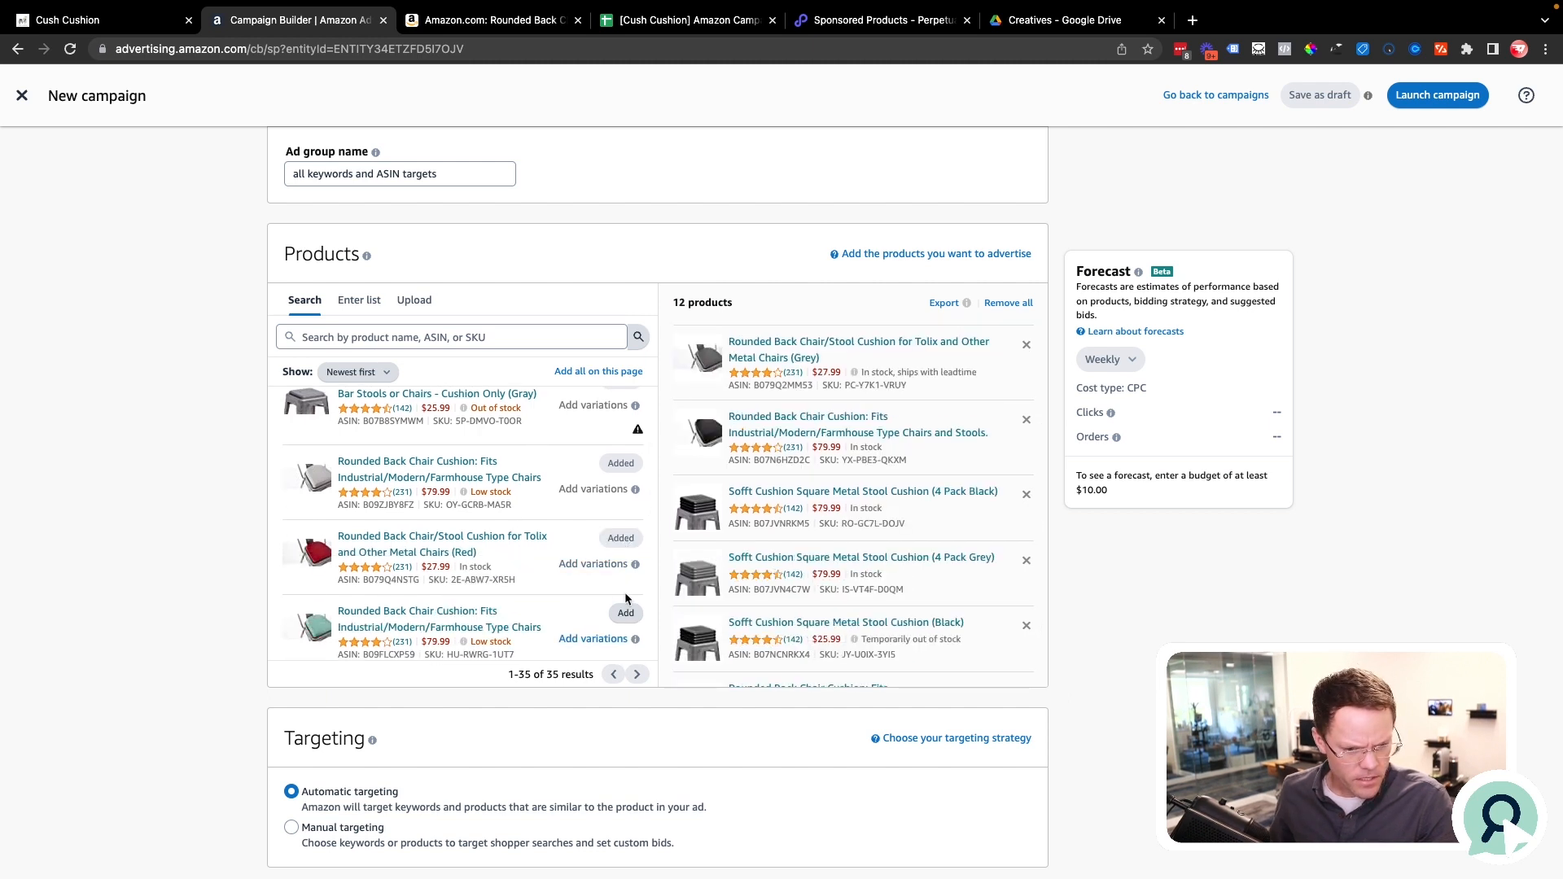
pyautogui.click(625, 615)
pyautogui.scroll(-2, 623, 611)
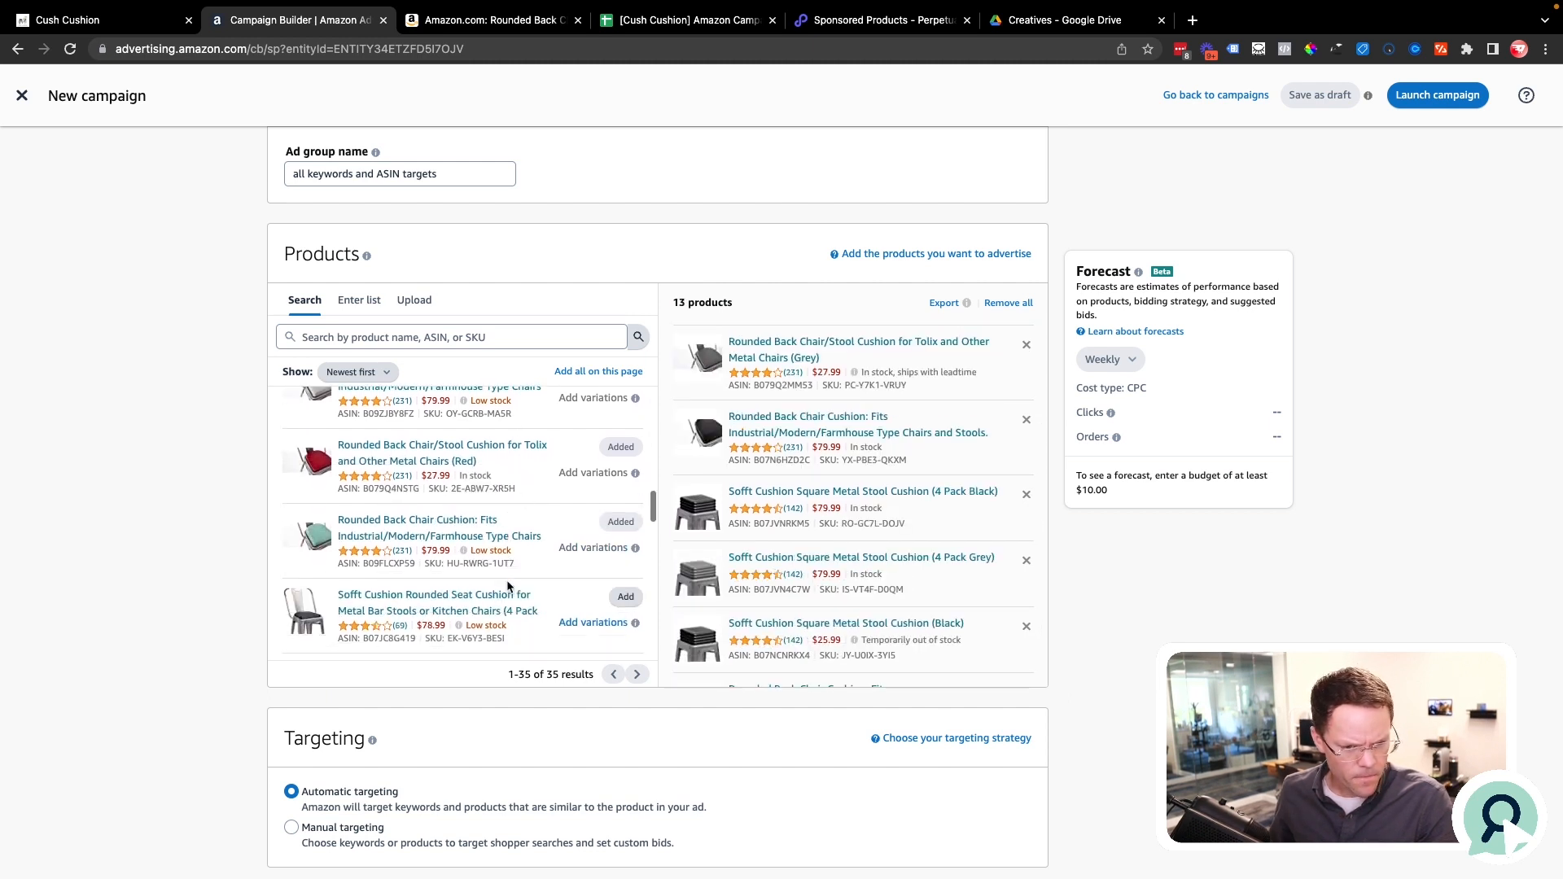
pyautogui.click(624, 597)
pyautogui.scroll(-3, 619, 601)
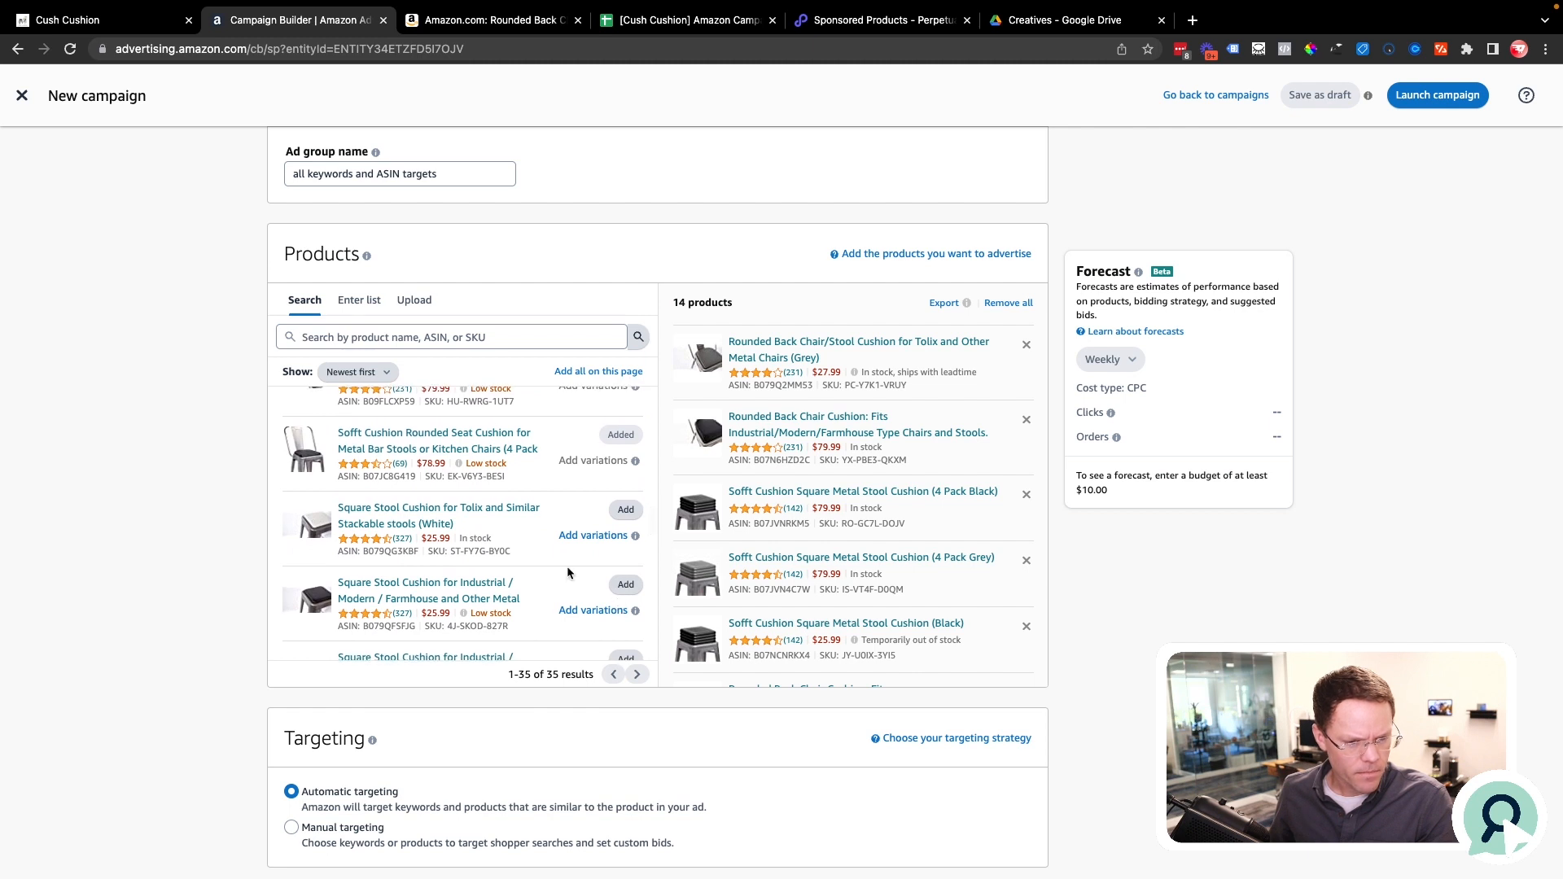
# Add the Square Stool Cushions in white (B079QG3KBF), black (B079QFSFJG) and light grey (B07GFSTZZN) to the ad group's products.
pyautogui.click(622, 511)
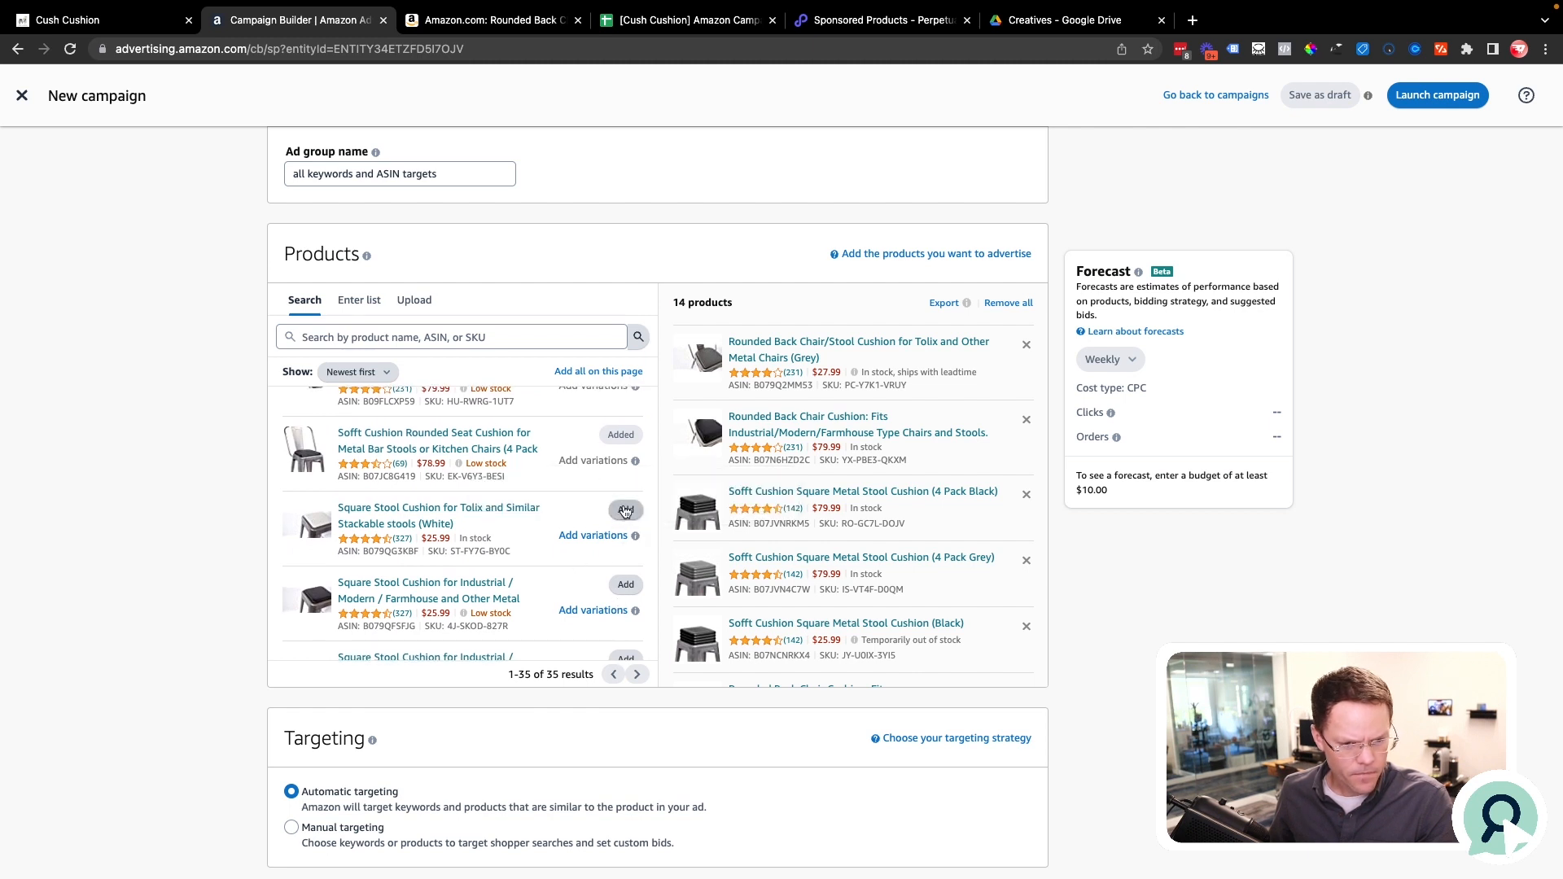
pyautogui.click(626, 585)
pyautogui.scroll(-3, 623, 587)
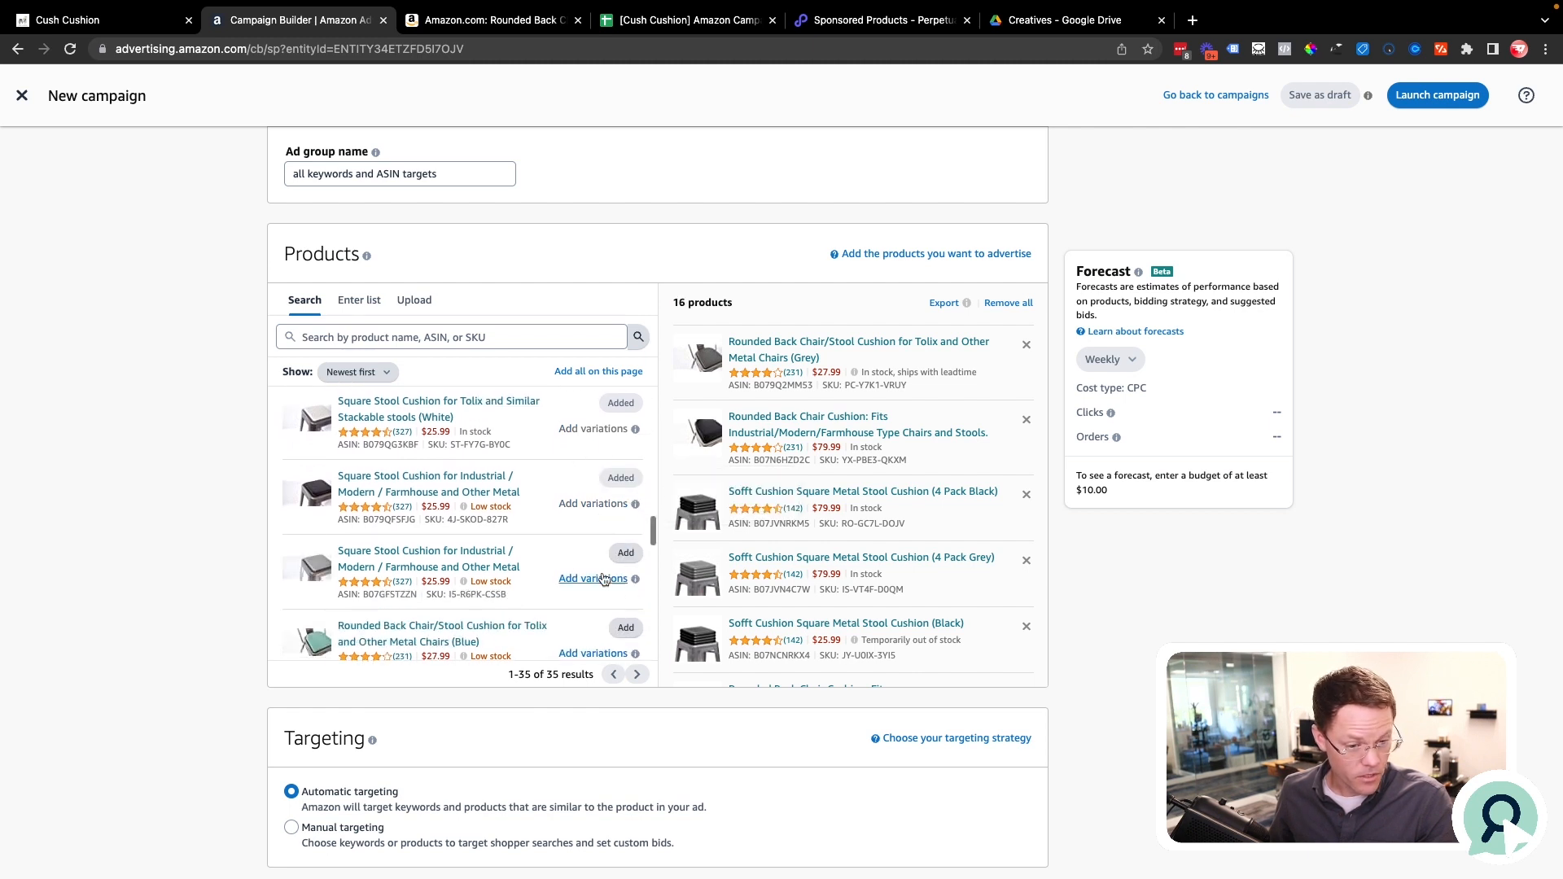
pyautogui.click(640, 553)
pyautogui.scroll(-2, 635, 561)
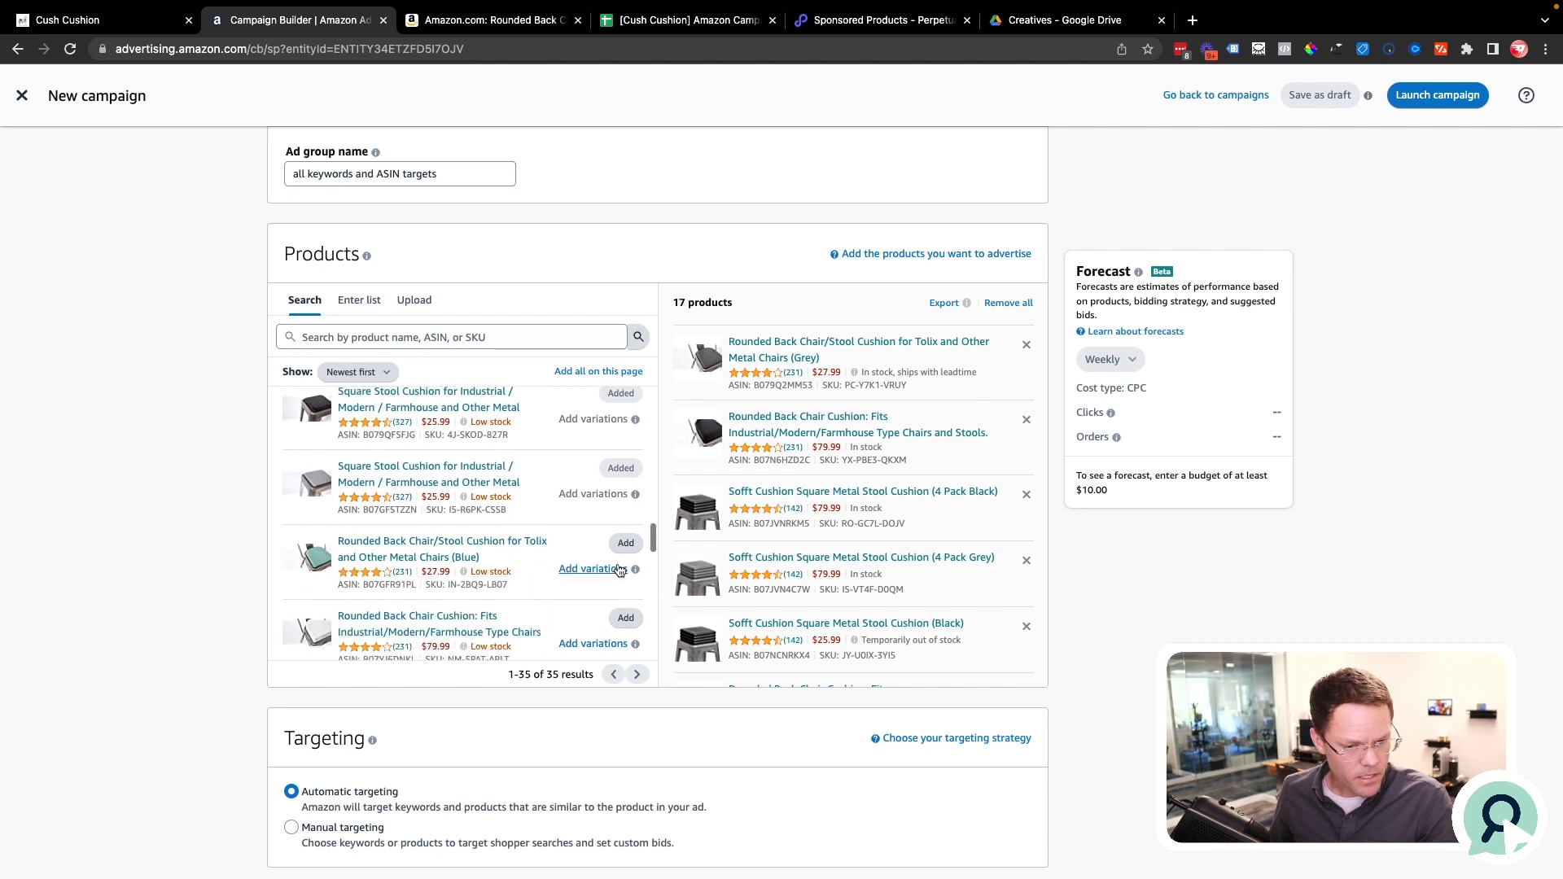
# Add the blue and white Rounded Back Chair/Stool Cushions and Rounded Back Chair Cushion B07YJ6DNKL to the ad group's products.
pyautogui.click(625, 541)
pyautogui.scroll(-2, 602, 603)
pyautogui.click(625, 554)
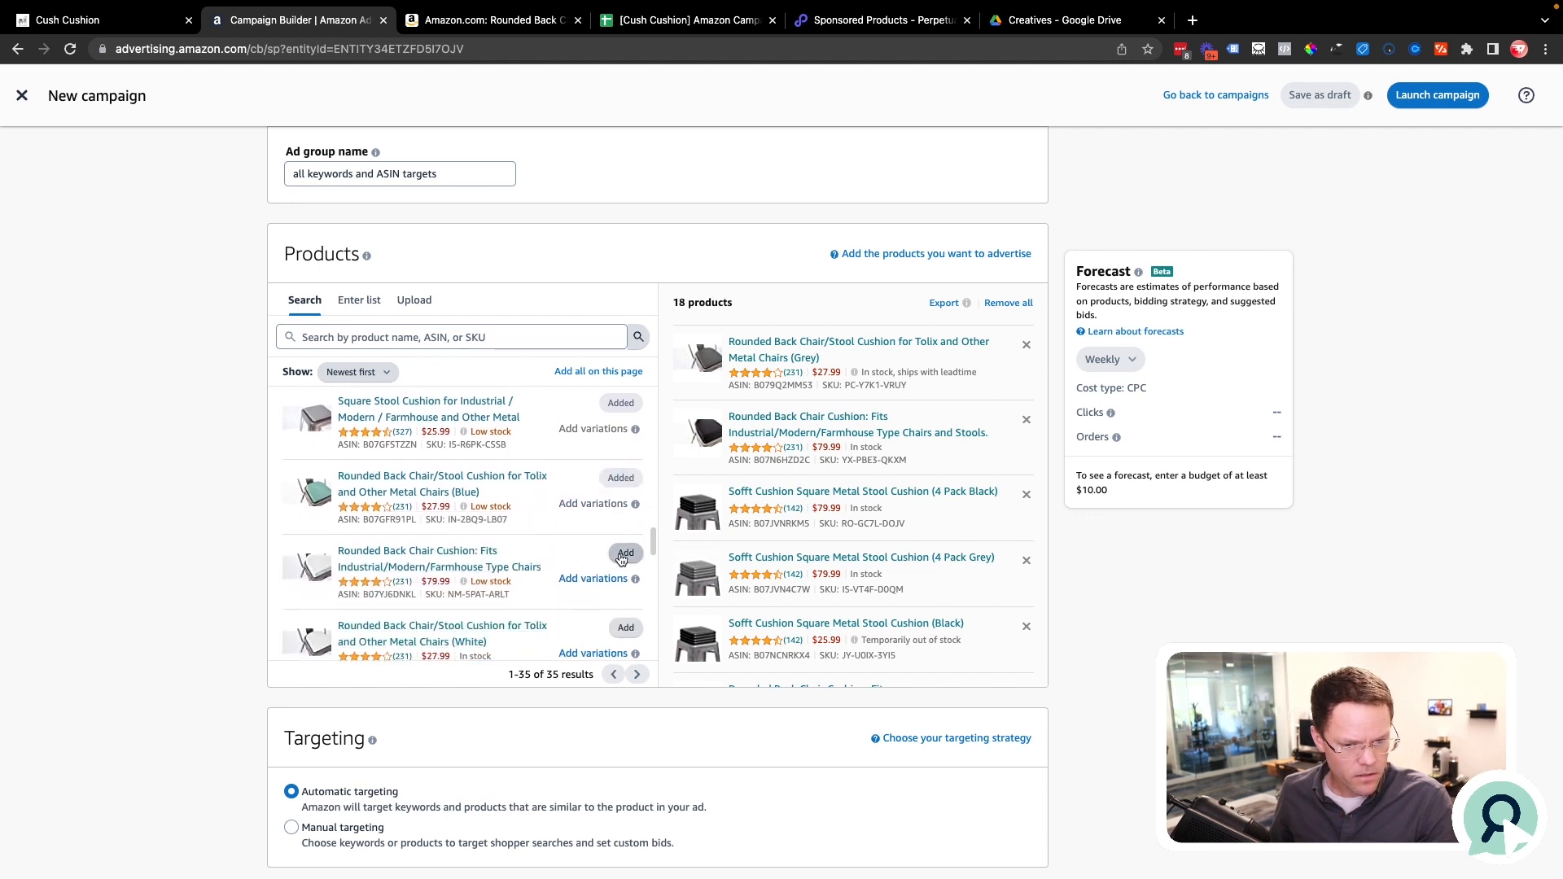
pyautogui.scroll(-1, 616, 565)
pyautogui.scroll(-2, 618, 562)
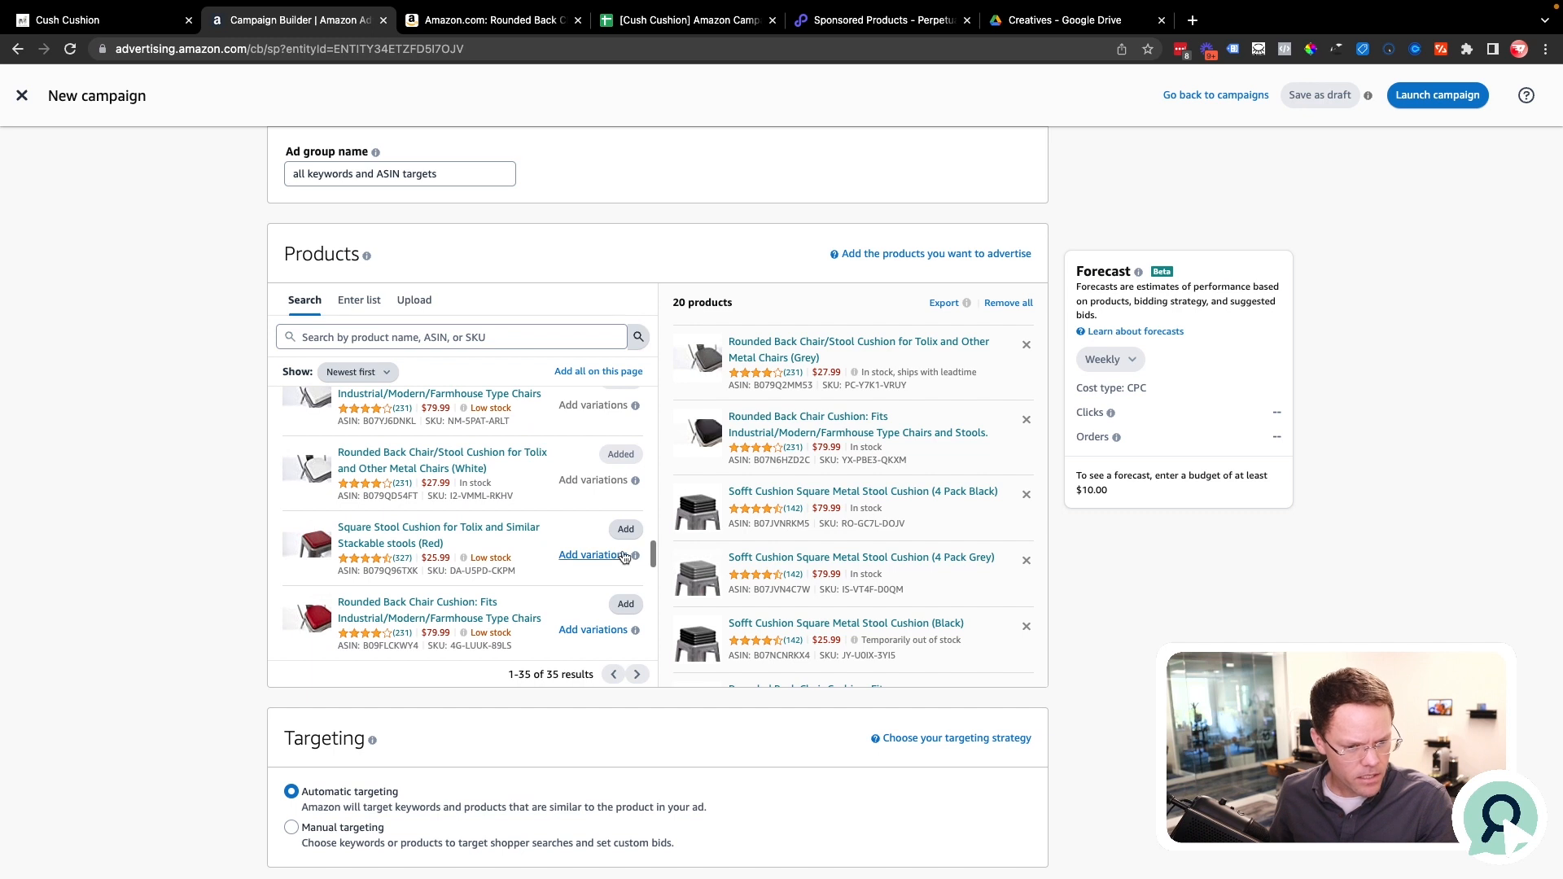
# Add the red Square Stool Cushion, Rounded Back Chair Cushion B09FLCKWY4 and the red 4 Pack Square Stool Cushion B09FLFNSM6.
pyautogui.click(626, 531)
pyautogui.click(625, 605)
pyautogui.scroll(-2, 622, 609)
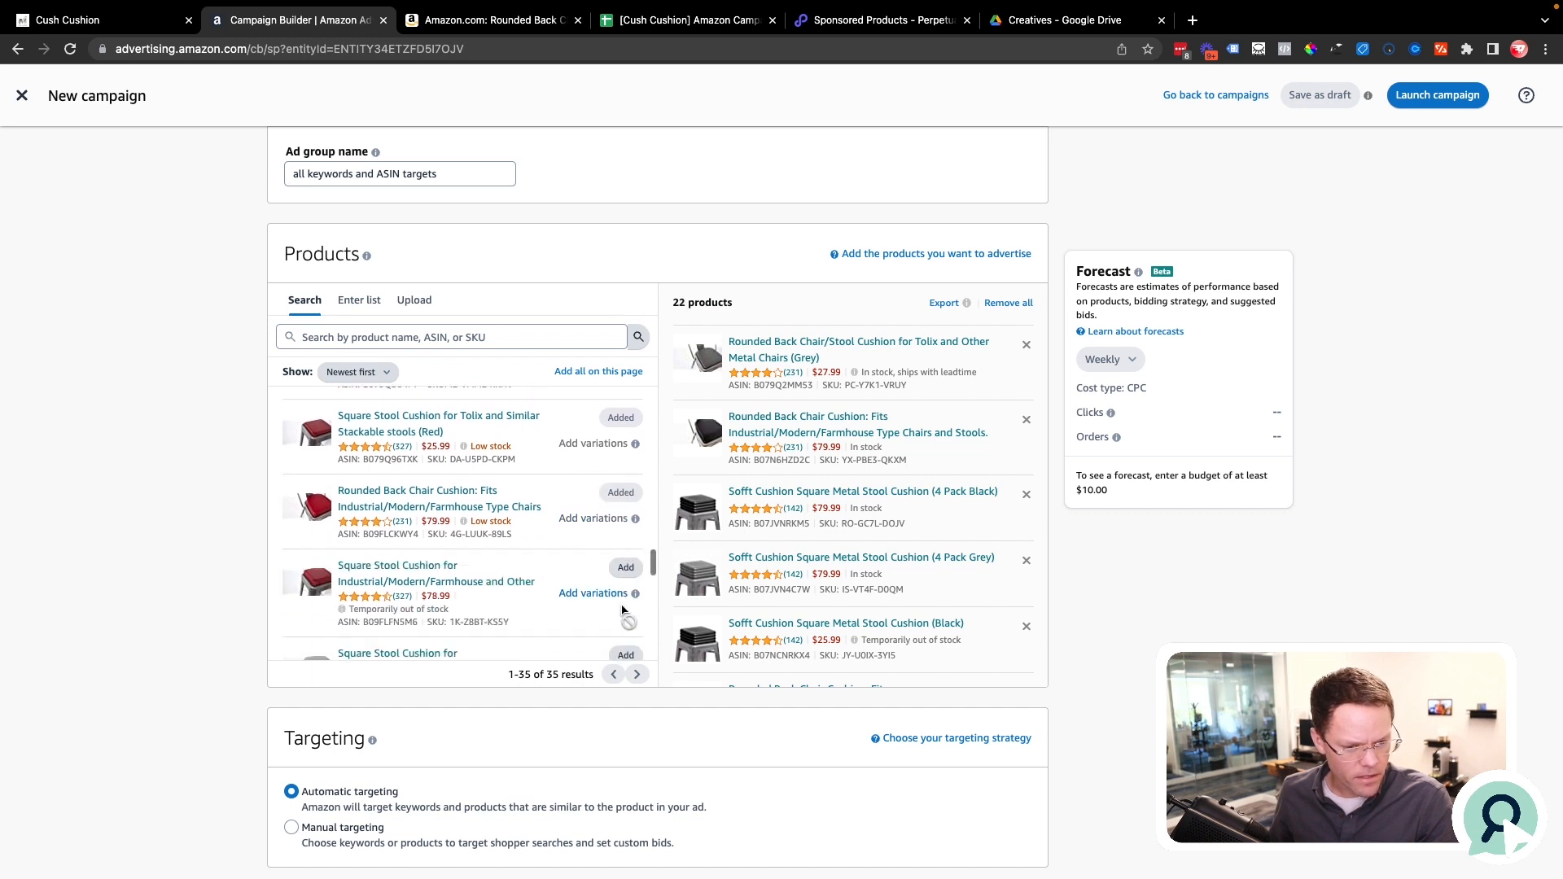
pyautogui.click(625, 566)
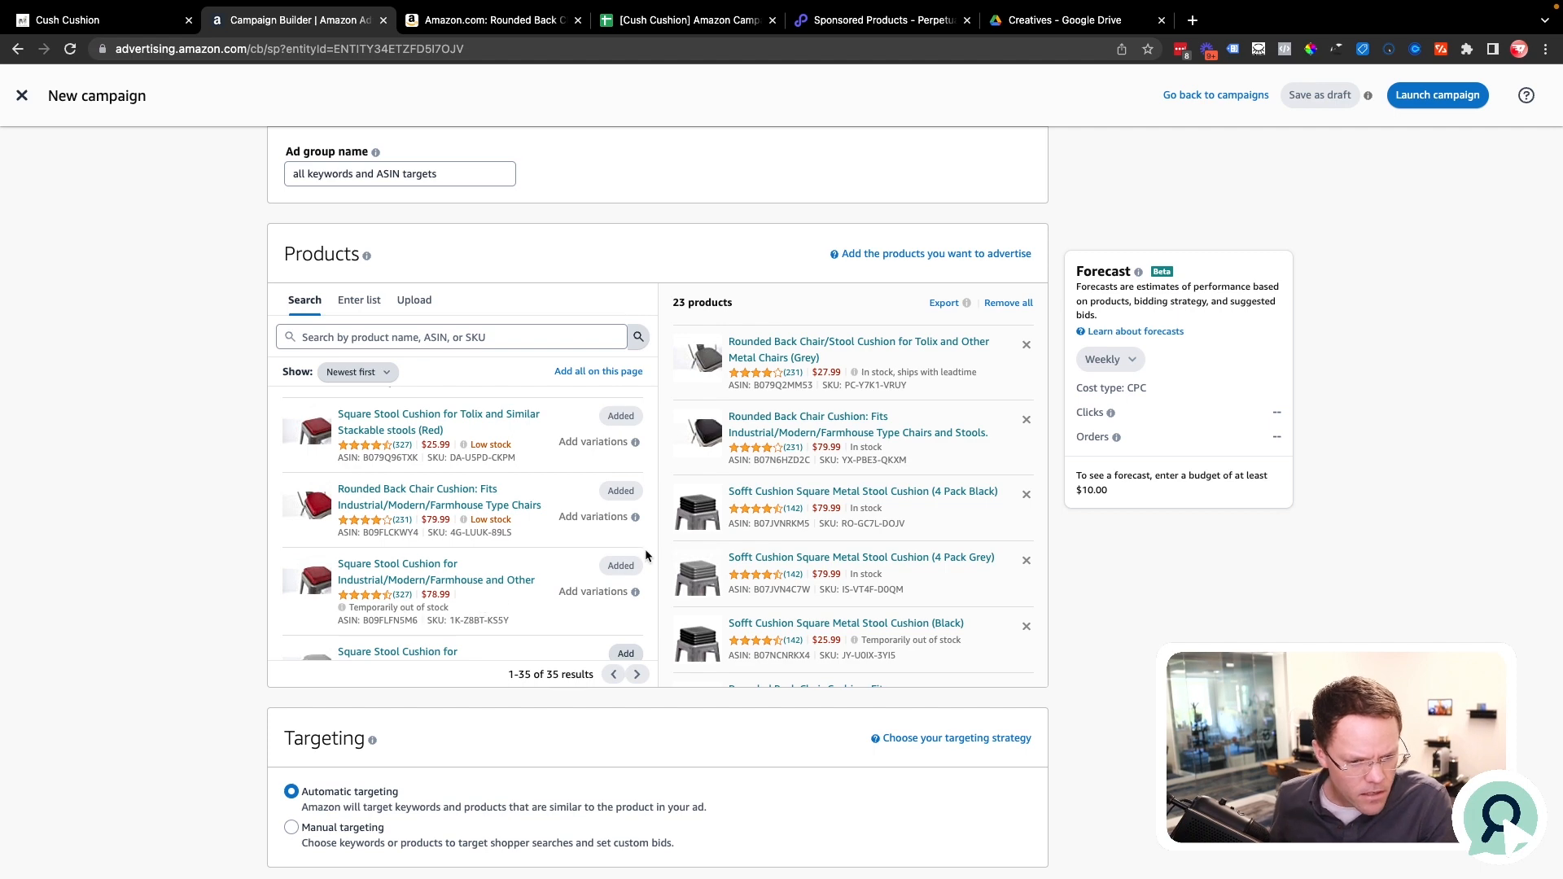
# Remove the red 4 Pack, black and single red Square Stool Cushions and Rounded Back Chair Cushion B09FLCKWY4 from the ad group's products.
pyautogui.scroll(-10, 964, 599)
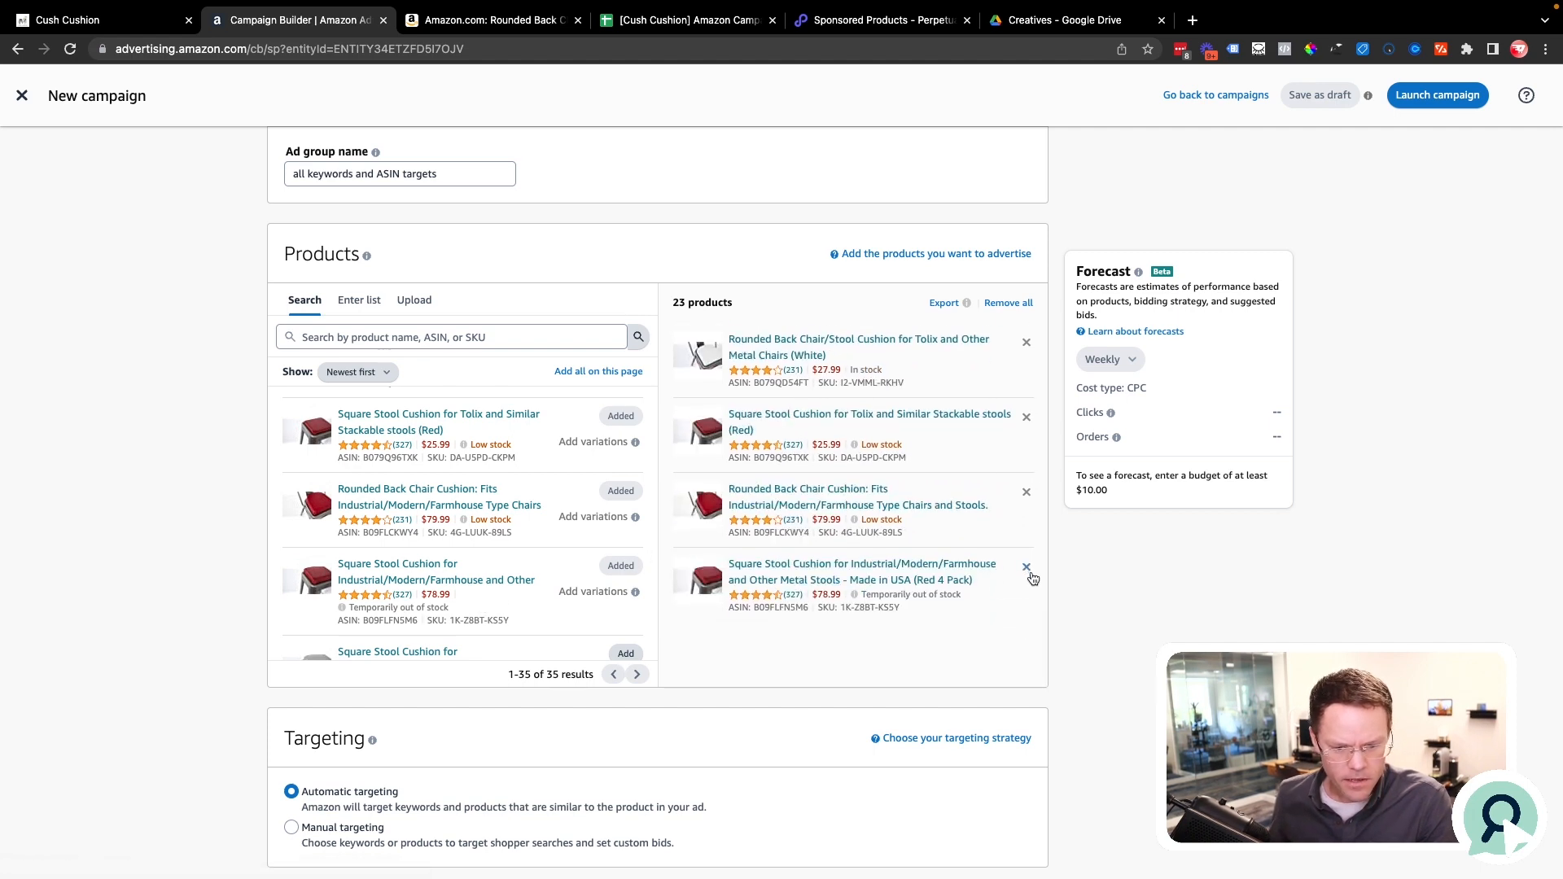
pyautogui.click(1027, 567)
pyautogui.scroll(-1, 1024, 596)
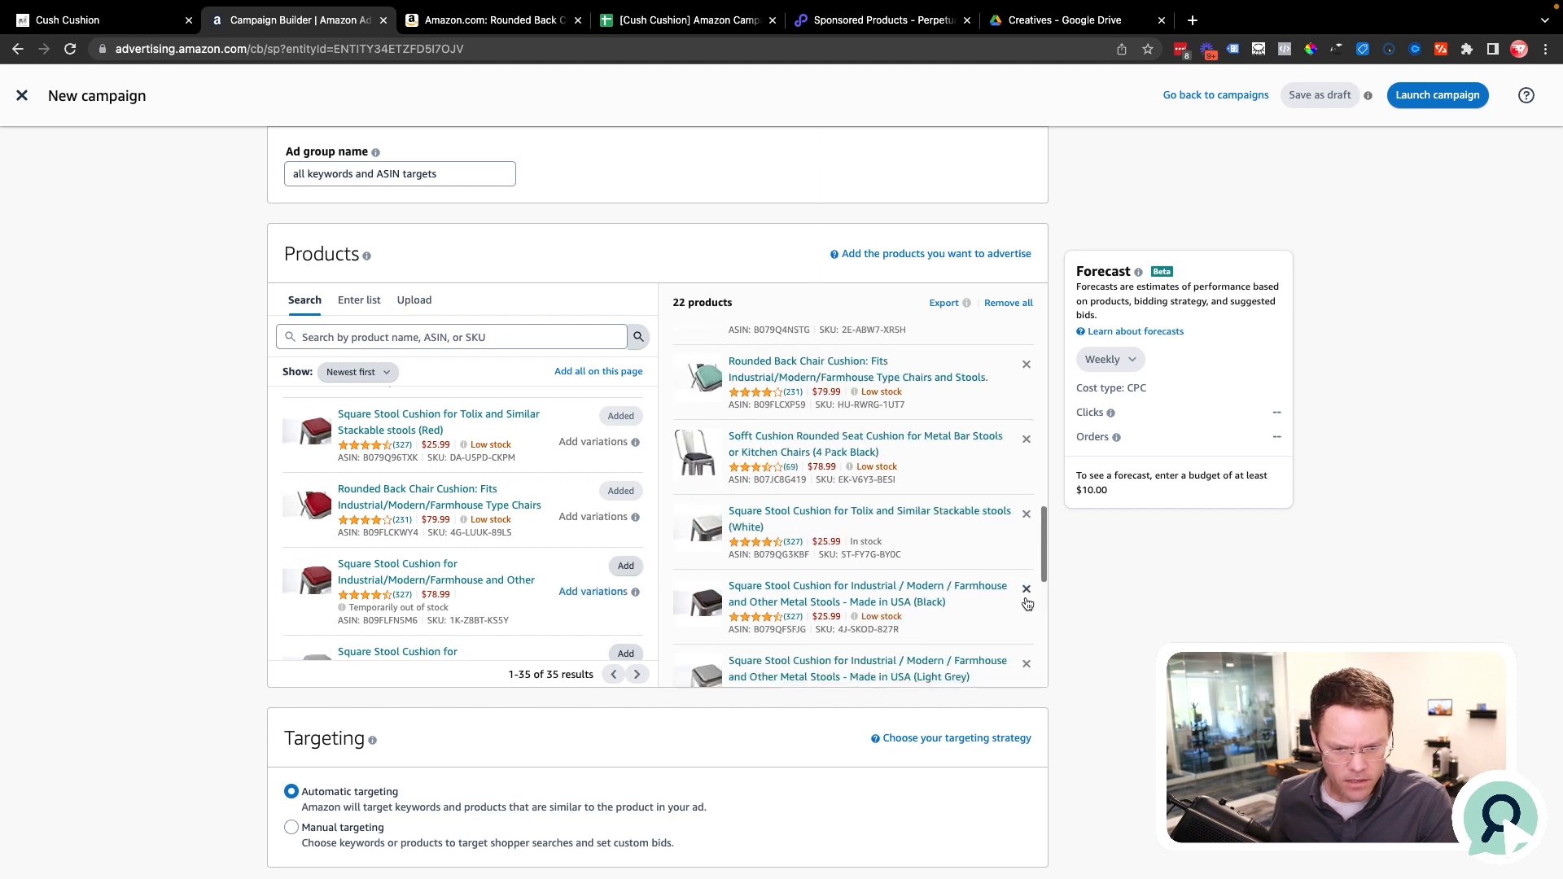
pyautogui.click(1026, 592)
pyautogui.scroll(-6, 1024, 597)
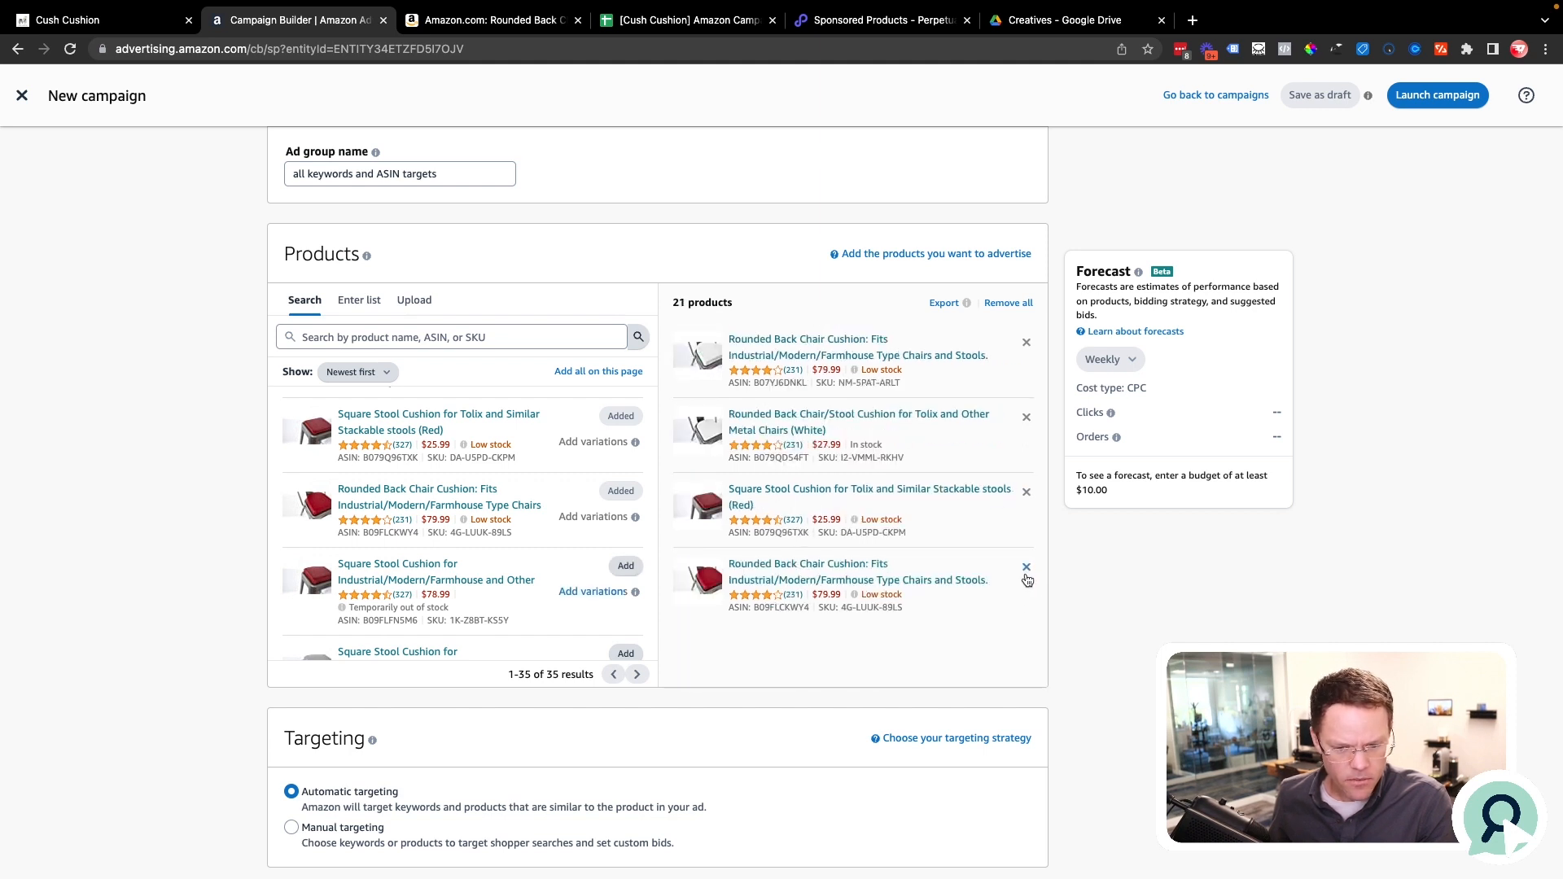
pyautogui.click(1026, 571)
pyautogui.scroll(-5, 1024, 579)
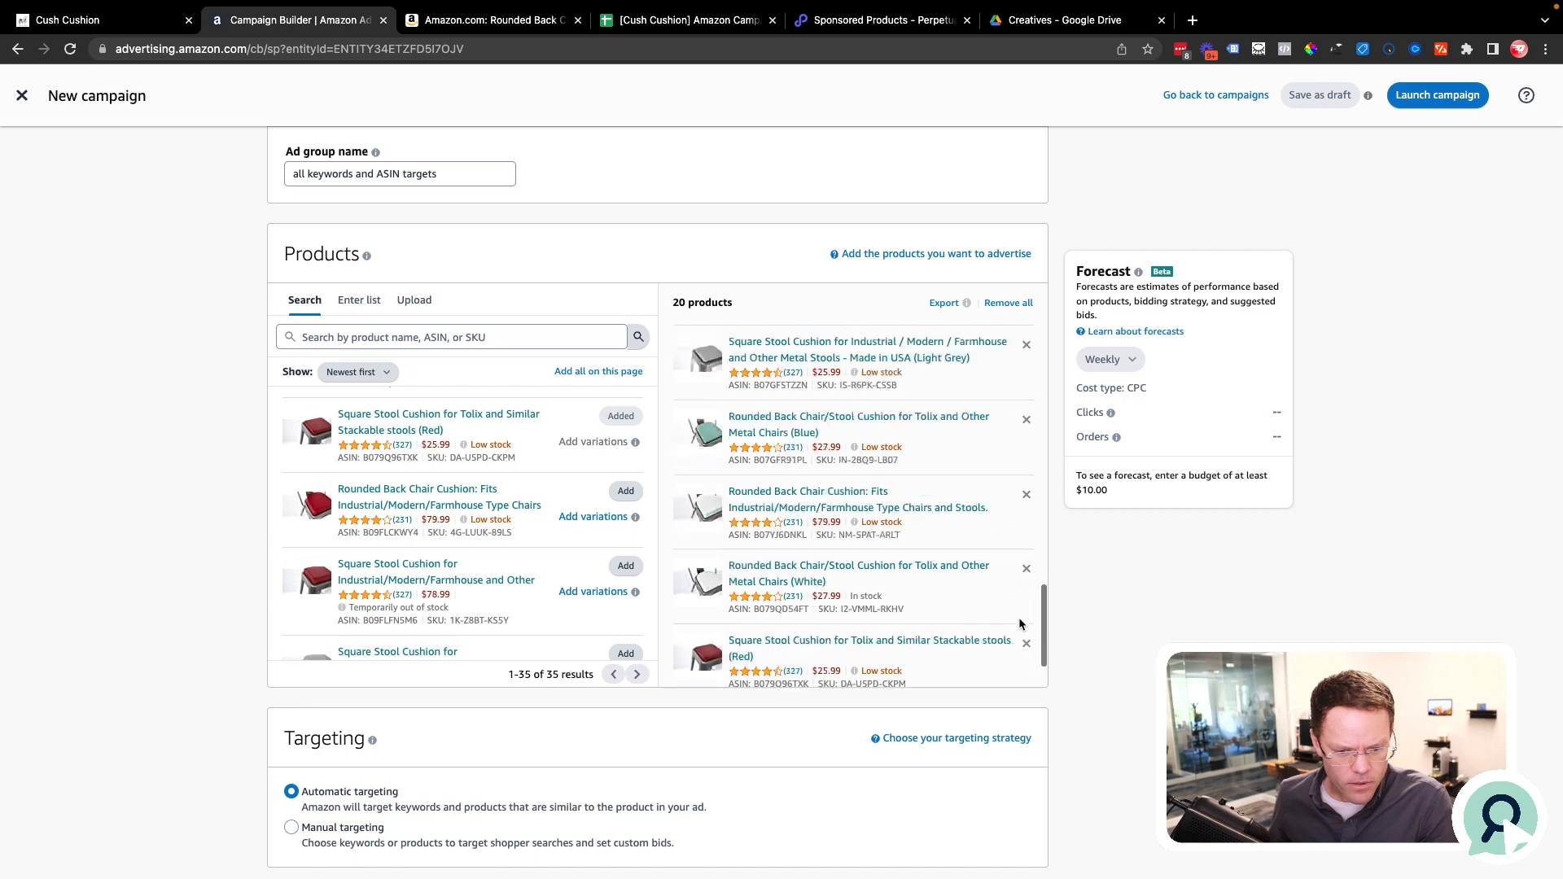
pyautogui.click(1027, 568)
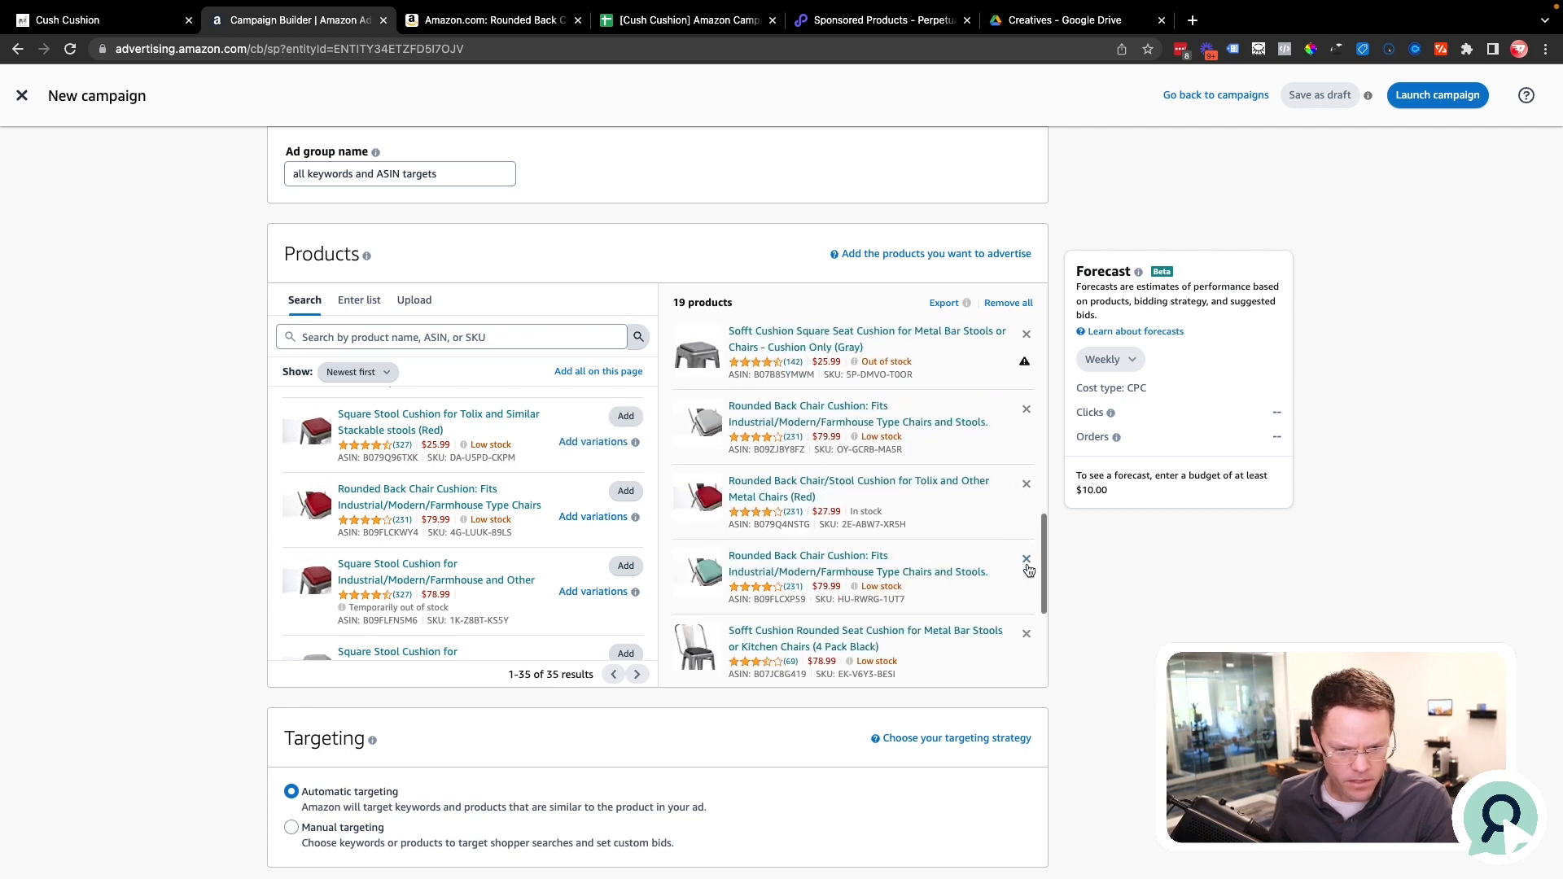
# Remove Rounded Back Chair Cushions B09FLCXP59, B07YJ6DNKL and B09ZJBY8FZ, the gray Sofft Square Seat Cushion and the blue Rounded Back Chair/Stool Cushion.
pyautogui.click(1026, 567)
pyautogui.scroll(-4, 1026, 562)
pyautogui.click(1027, 496)
pyautogui.scroll(4, 1025, 495)
pyautogui.click(1028, 486)
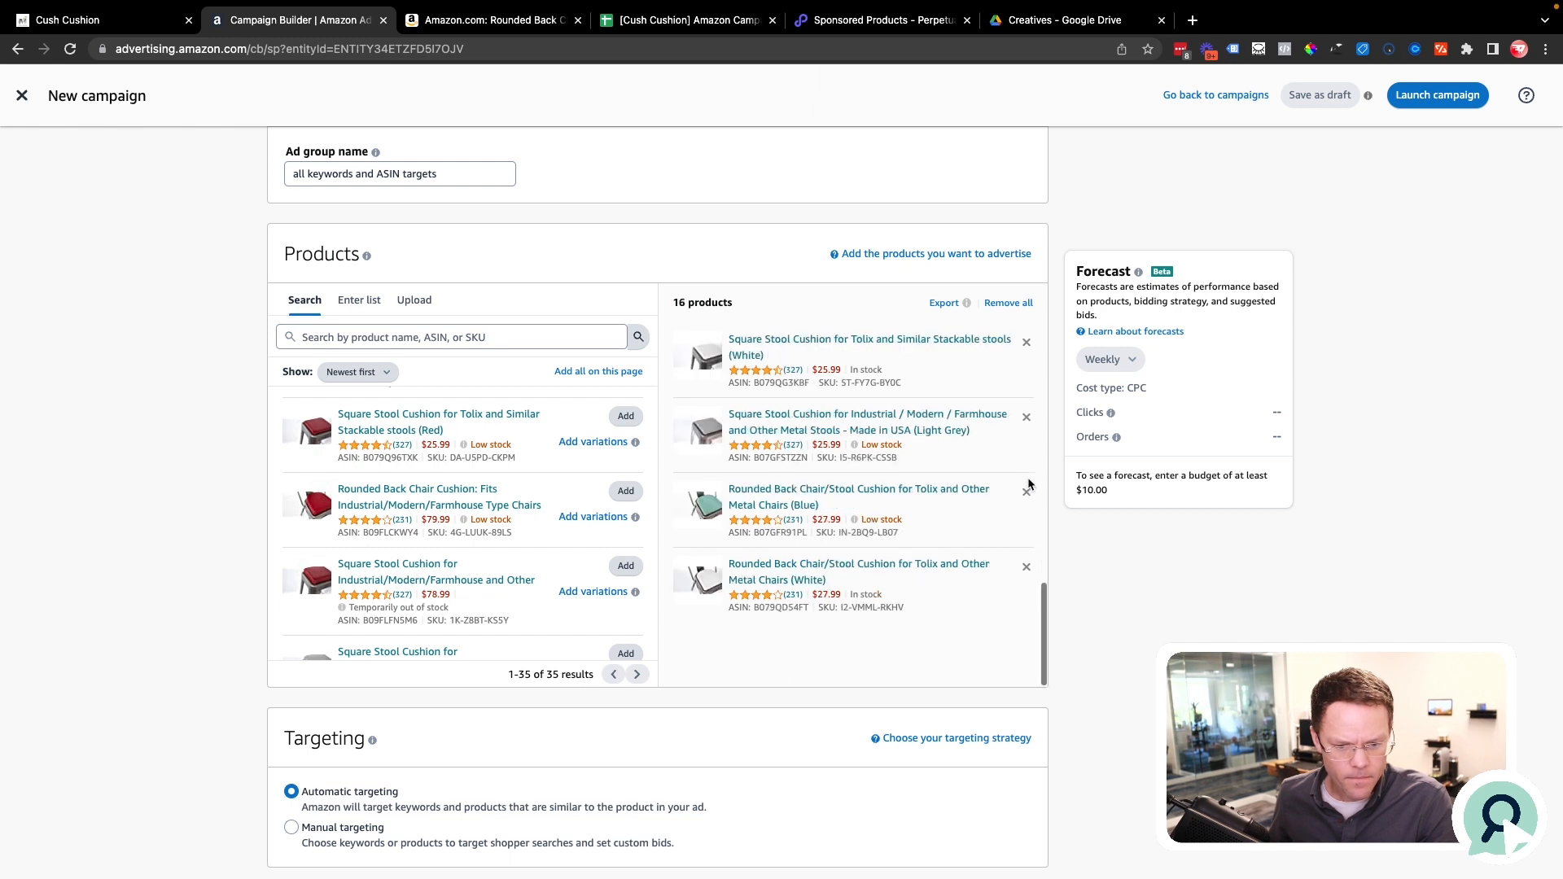
pyautogui.click(1026, 491)
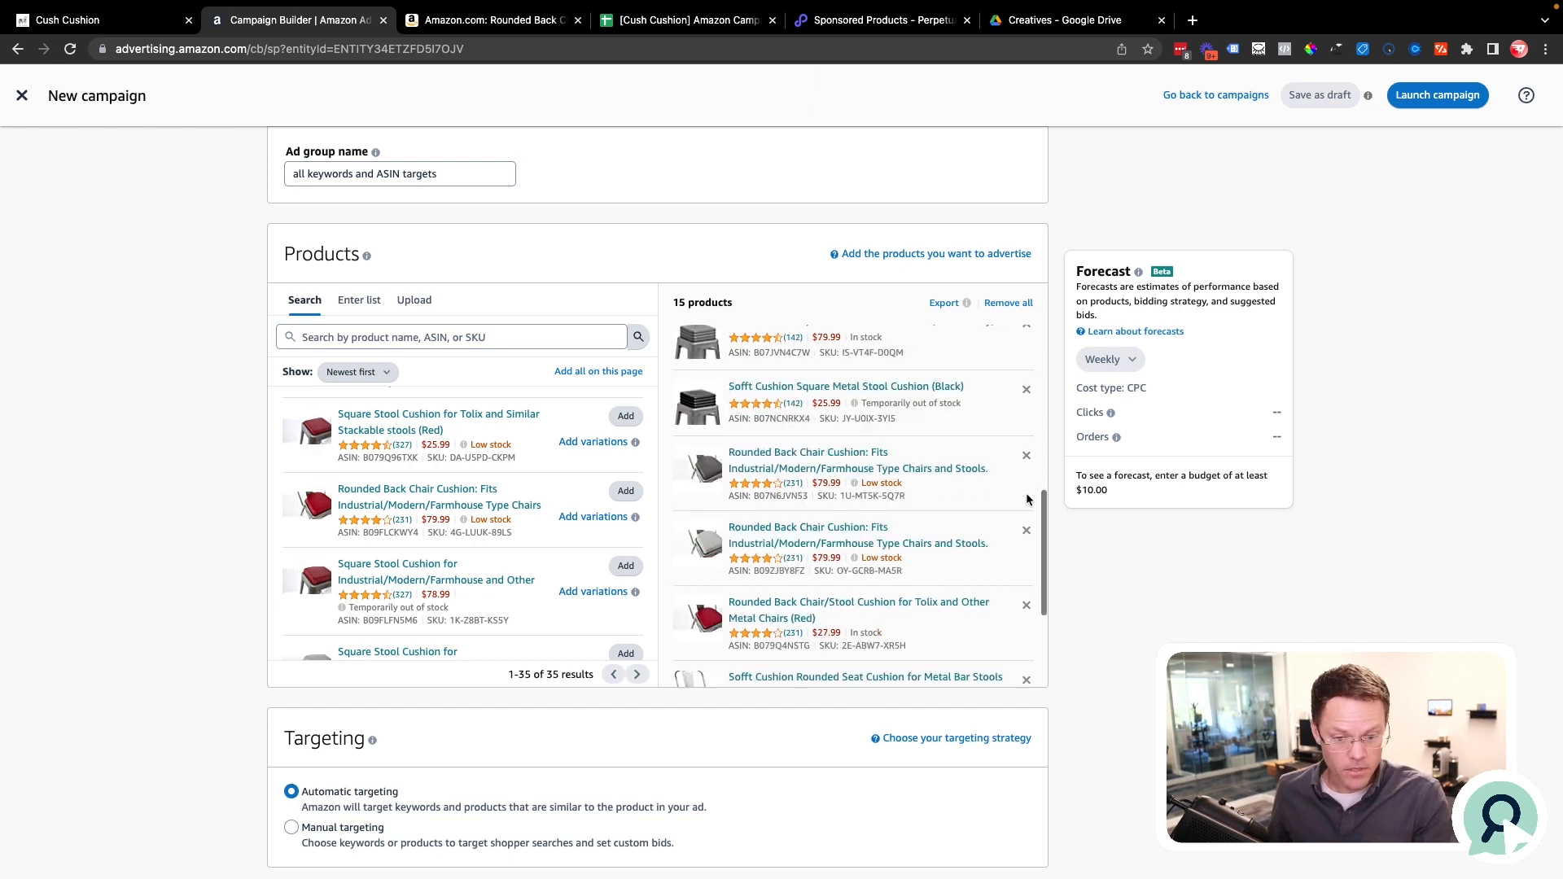
pyautogui.click(1026, 531)
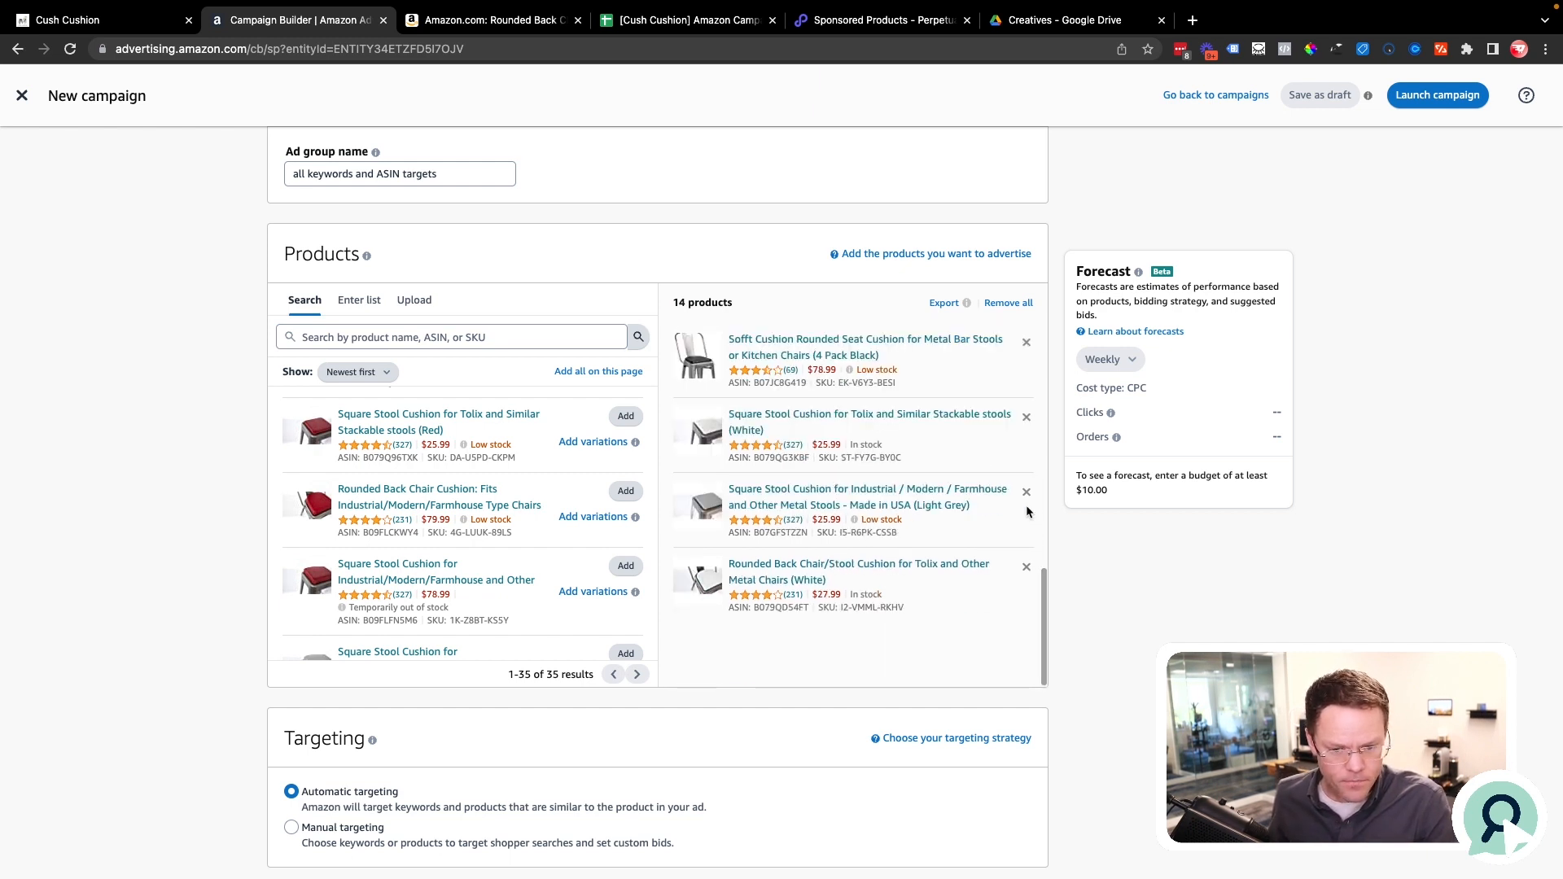
# Remove the remaining low-stock and out-of-stock cushions, including light grey Square, Sofft Rounded 4 Pack, B07N6JVN53 and single black Sofft Square, and check the product list.
pyautogui.click(1026, 503)
pyautogui.click(1026, 433)
pyautogui.scroll(-5, 1027, 488)
pyautogui.click(1027, 491)
pyautogui.click(1027, 525)
pyautogui.click(1026, 354)
pyautogui.scroll(6, 1024, 347)
pyautogui.click(1026, 502)
pyautogui.scroll(-4, 814, 594)
pyautogui.scroll(-5, 556, 676)
pyautogui.scroll(5, 619, 599)
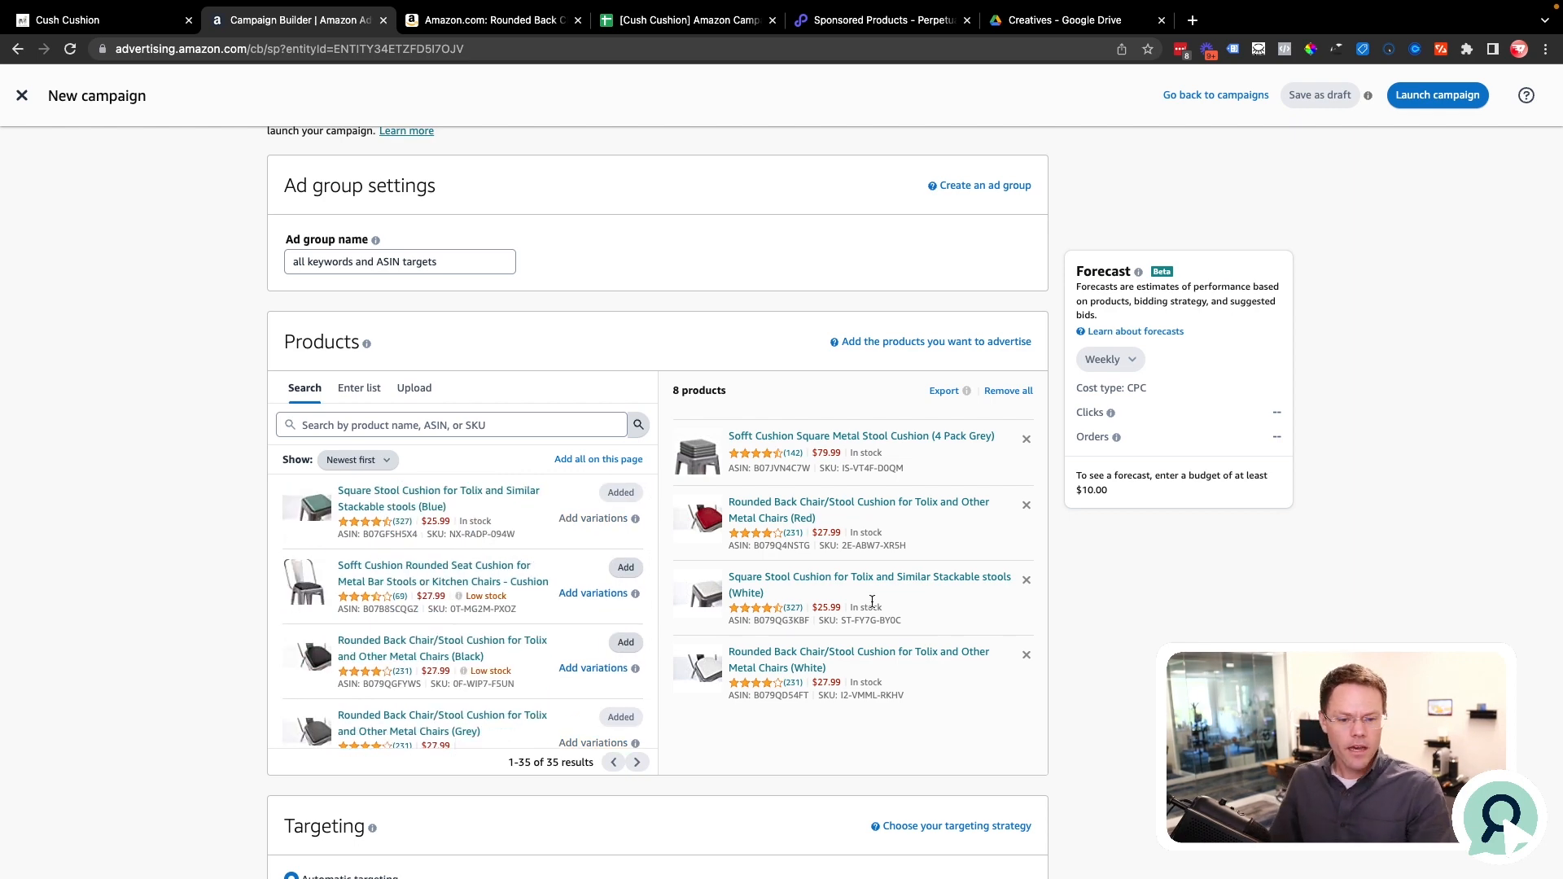
pyautogui.scroll(4, 872, 602)
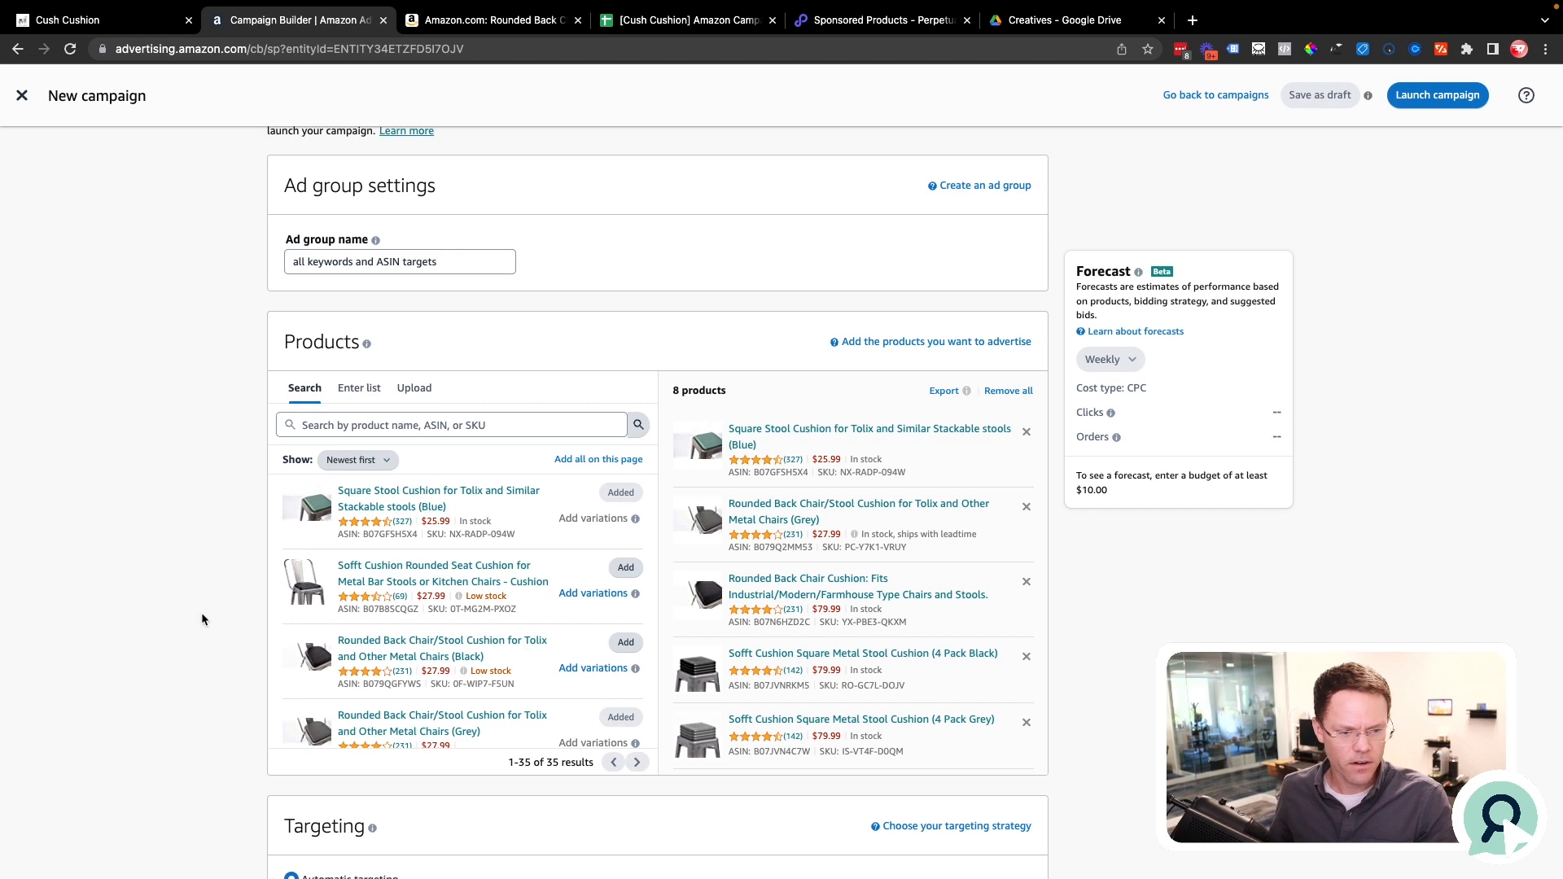
# Switch the ad group to manual keyword targeting and open the option for entering a keyword list.
pyautogui.scroll(-4, 203, 620)
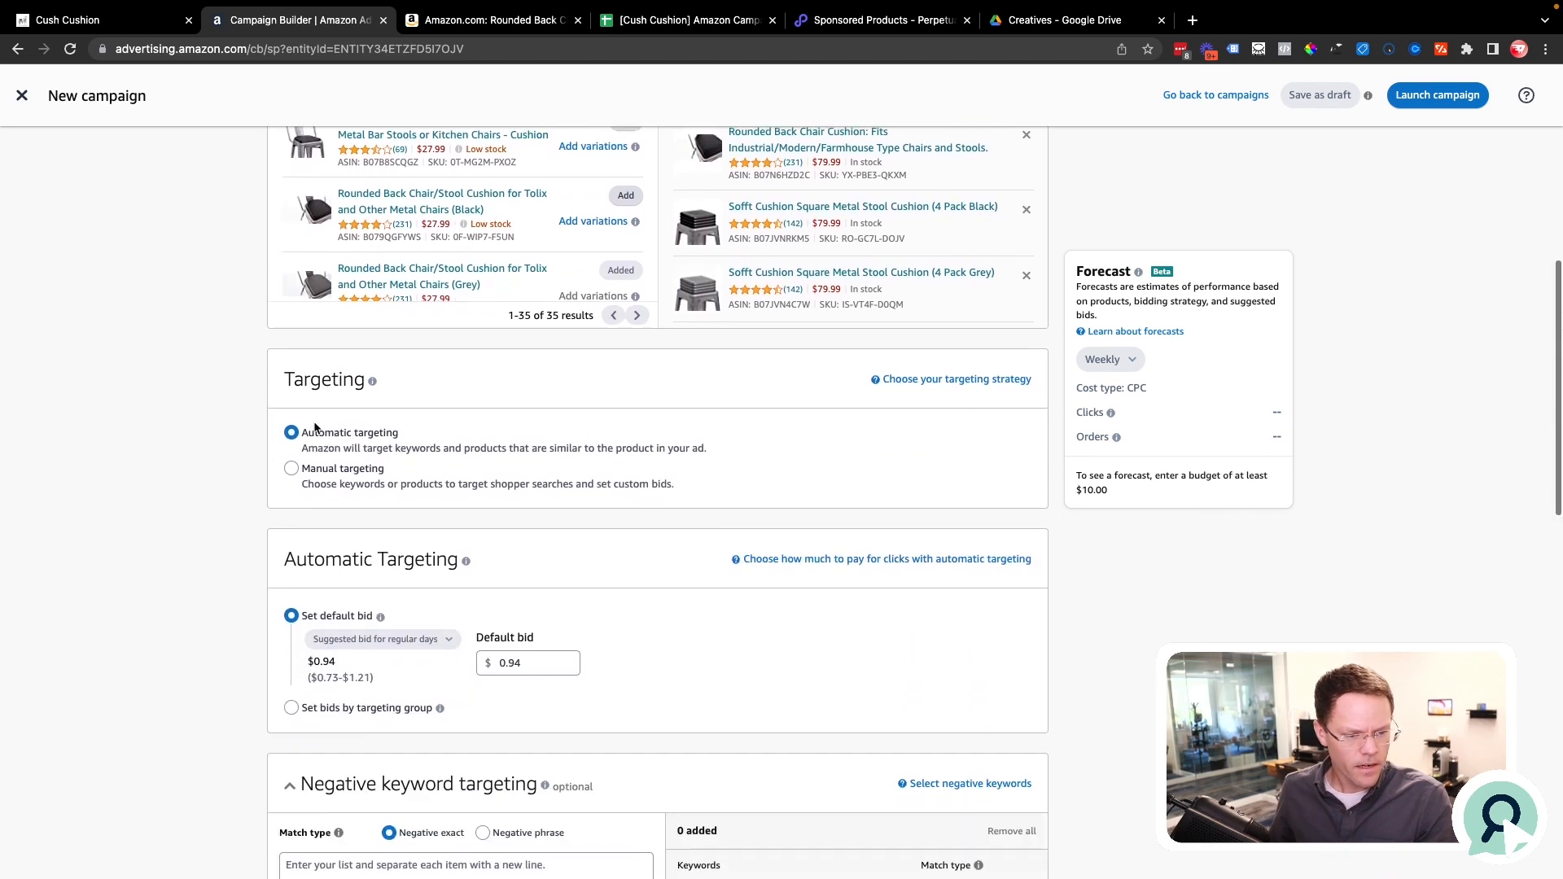
pyautogui.click(291, 468)
pyautogui.scroll(-3, 232, 584)
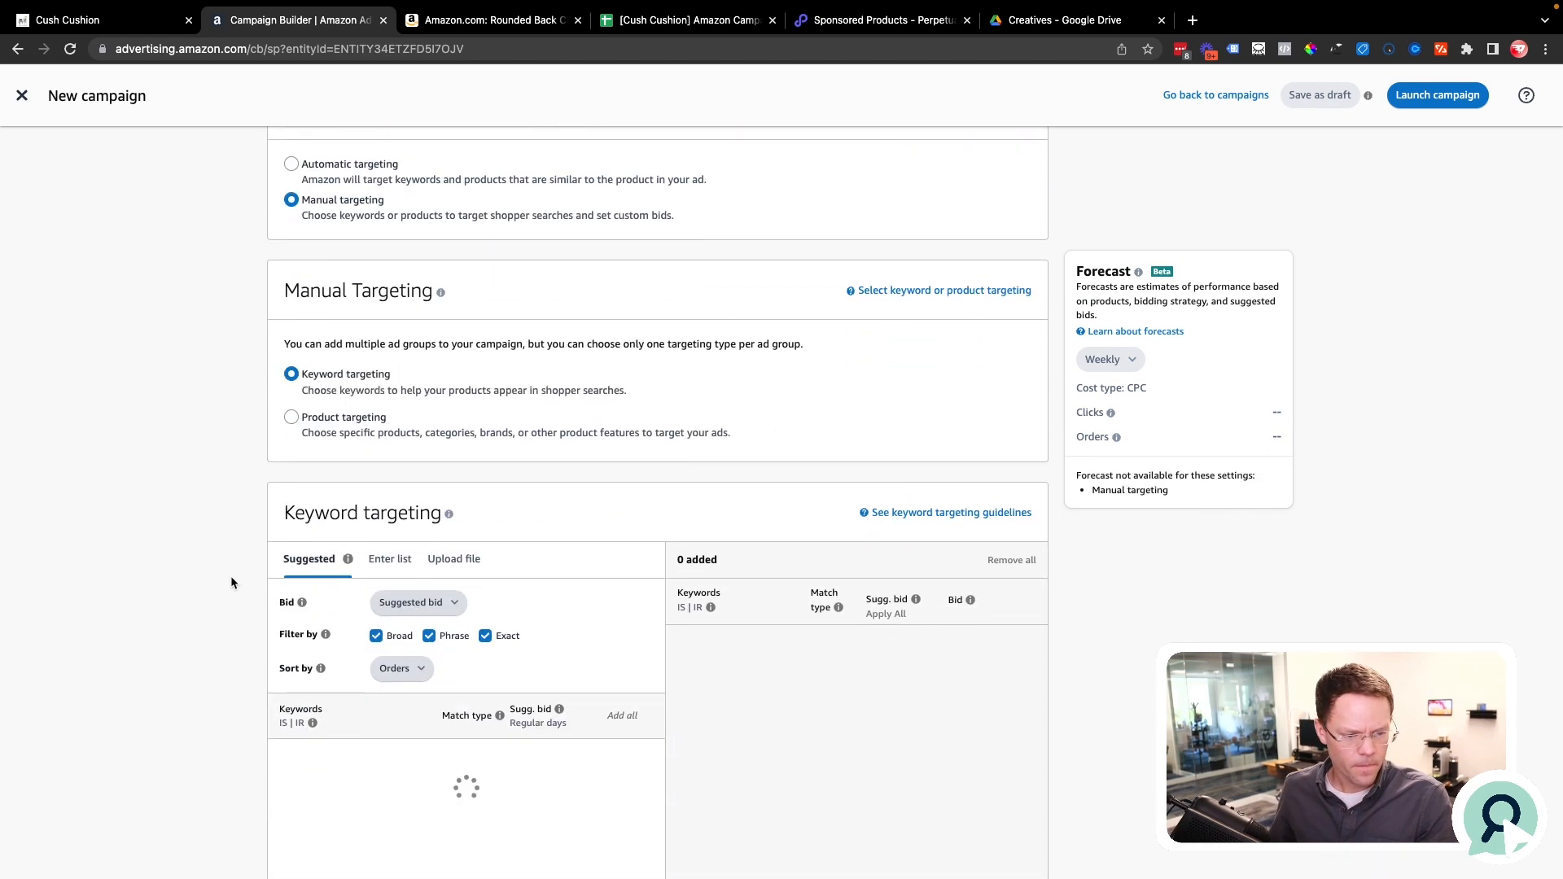
pyautogui.scroll(-2, 432, 363)
pyautogui.click(398, 371)
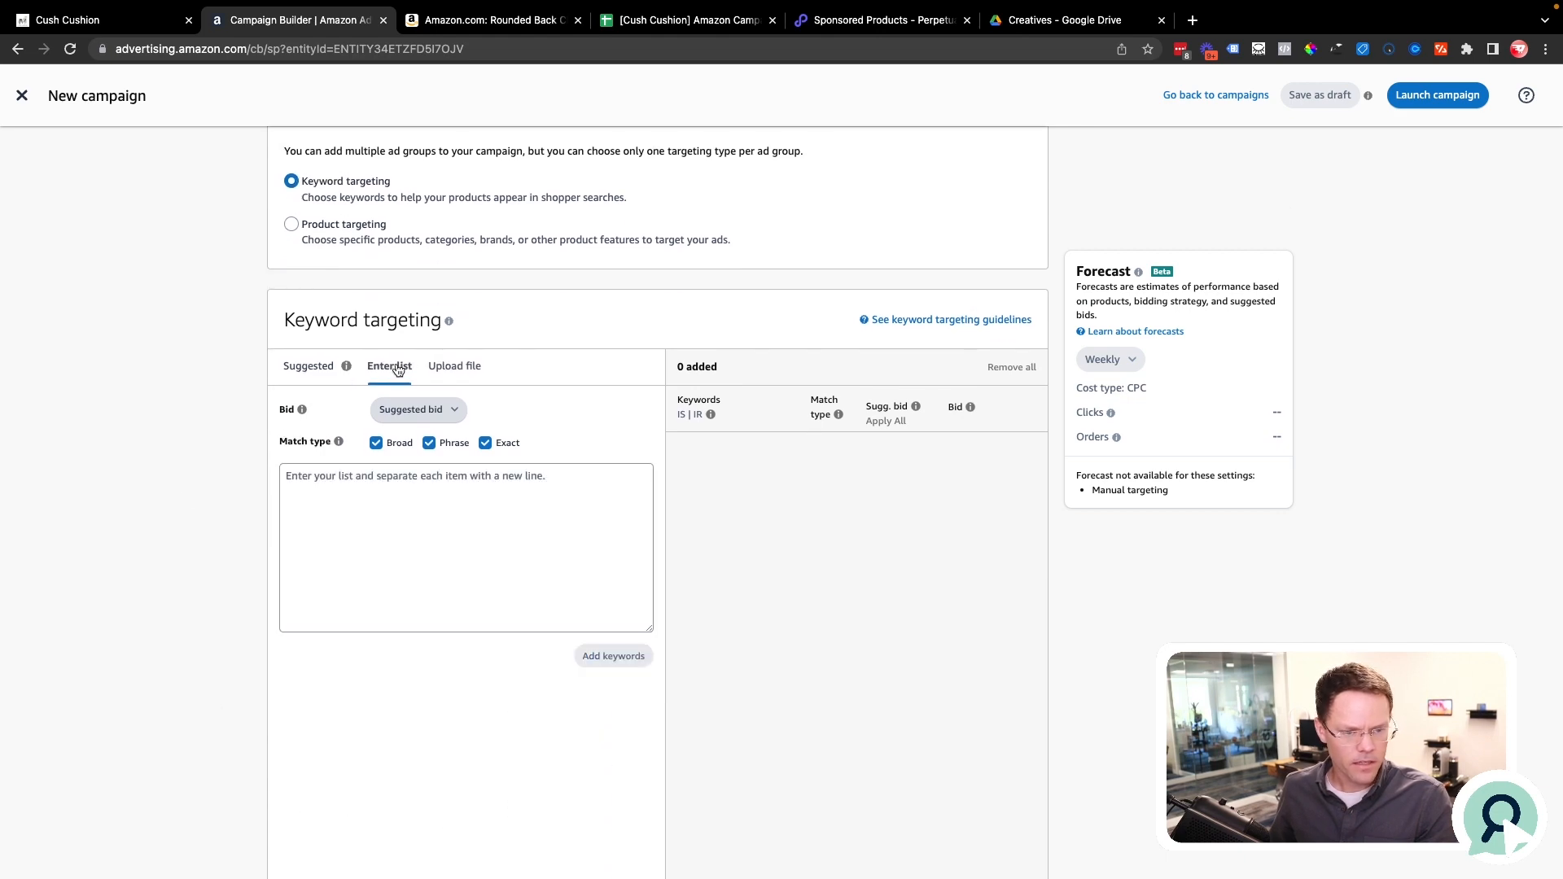
# In the Amazon Campaign Setup spreadsheet's Results sheet, copy all Unbranded keywords, from 14x14 metal chair cushion to vinyl counter stool cushions.
pyautogui.click(648, 36)
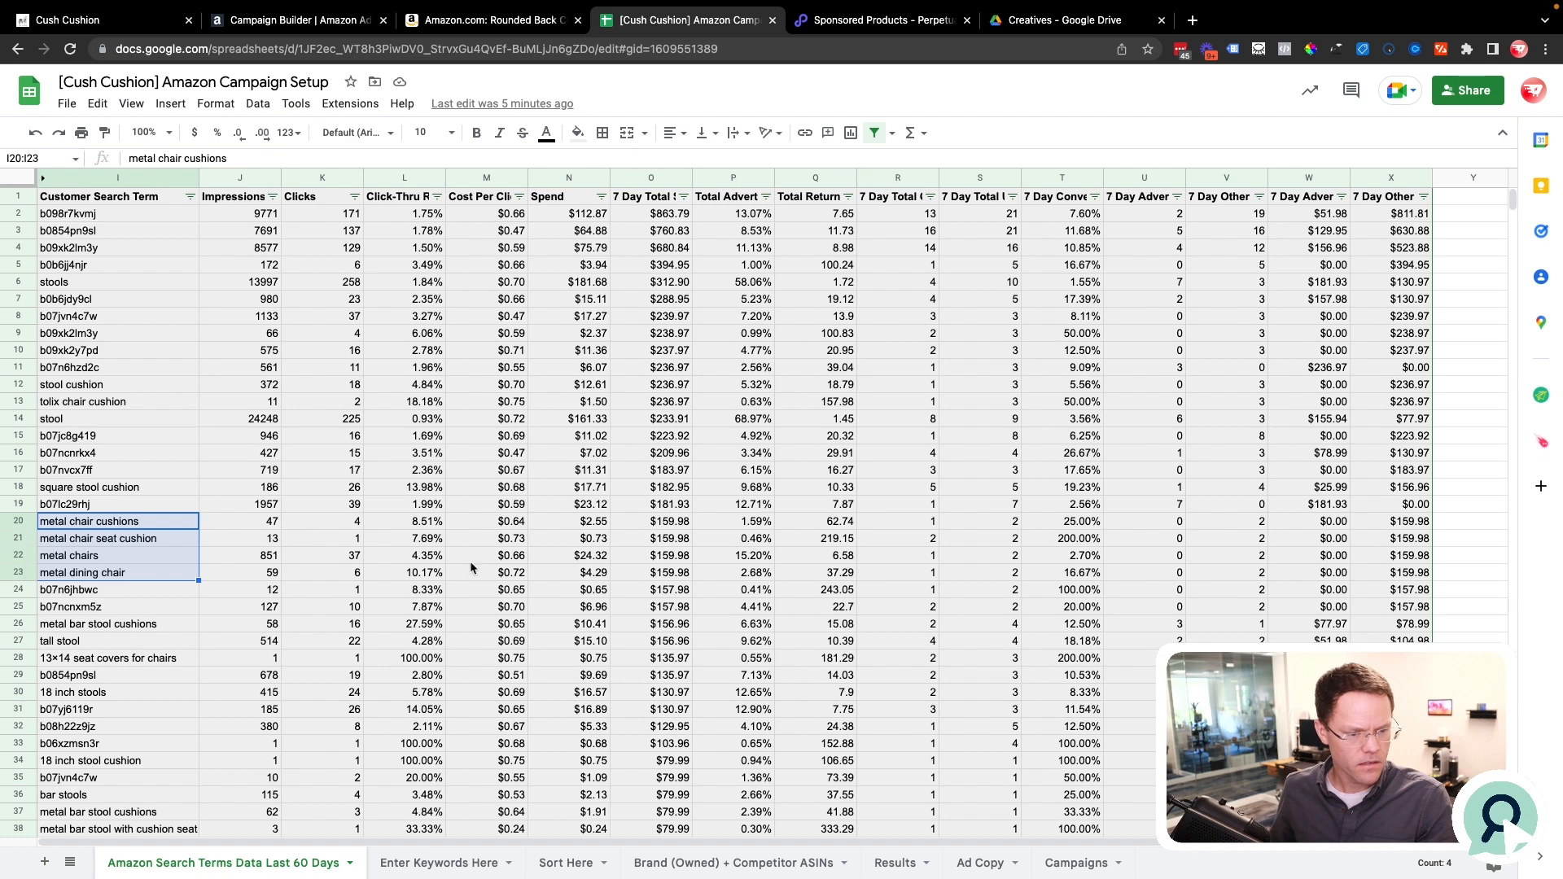
pyautogui.click(895, 862)
pyautogui.moveTo(379, 234); pyautogui.dragTo(378, 250)
pyautogui.moveTo(374, 304); pyautogui.dragTo(362, 737)
pyautogui.hotkey('ctrl', 'c')
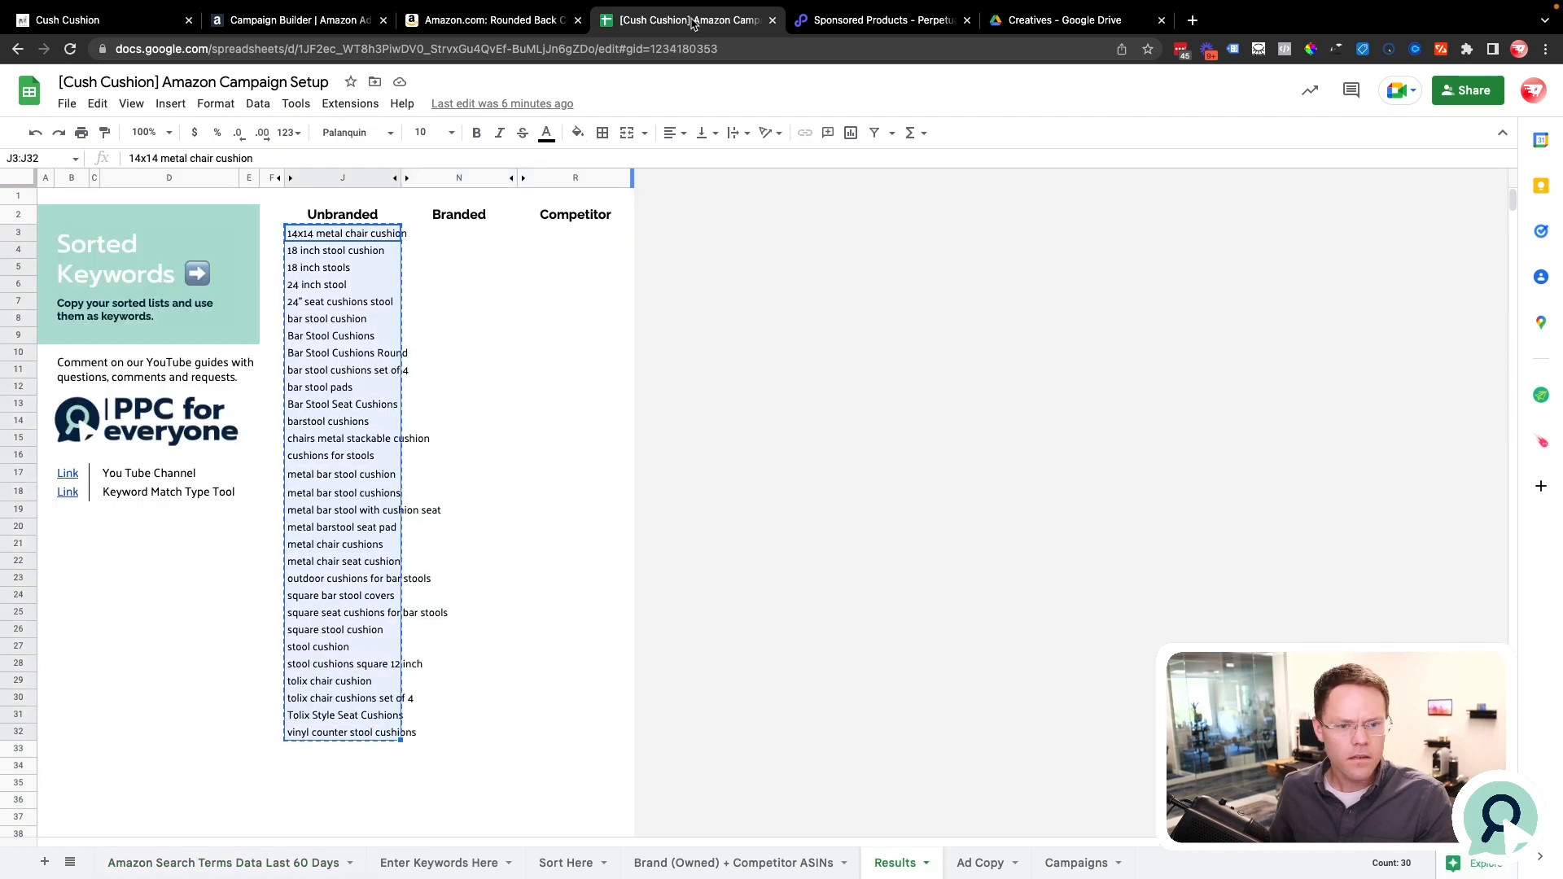
# Add the copied keywords to the campaign's keyword targeting as broad, phrase and exact, with a 0.74 bid where none is suggested, and review the bids.
pyautogui.click(281, 33)
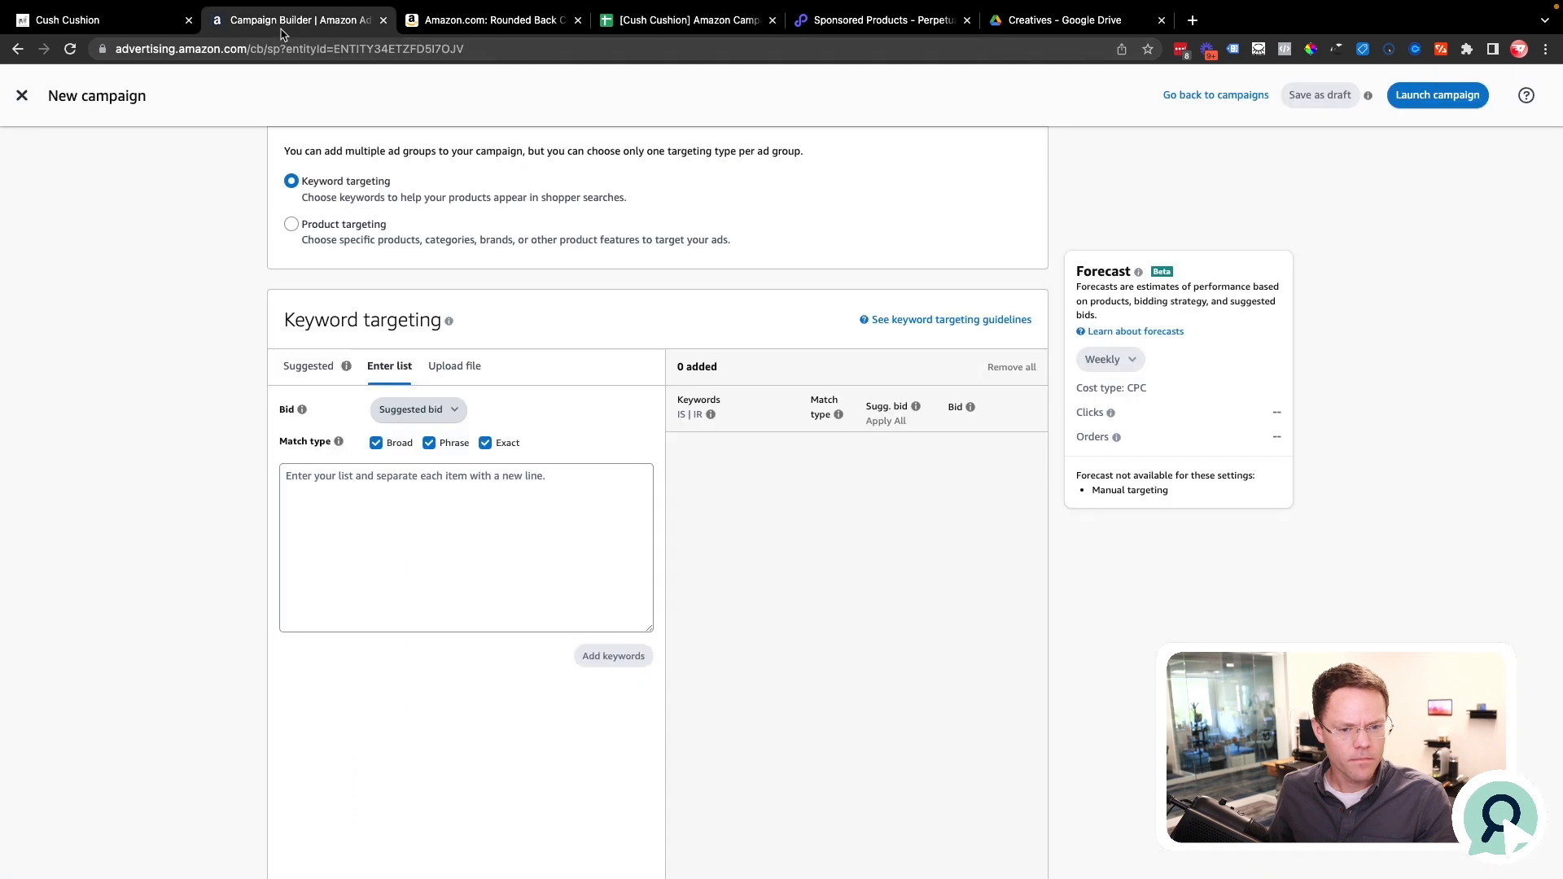
pyautogui.click(389, 529)
pyautogui.hotkey('ctrl', 'v')
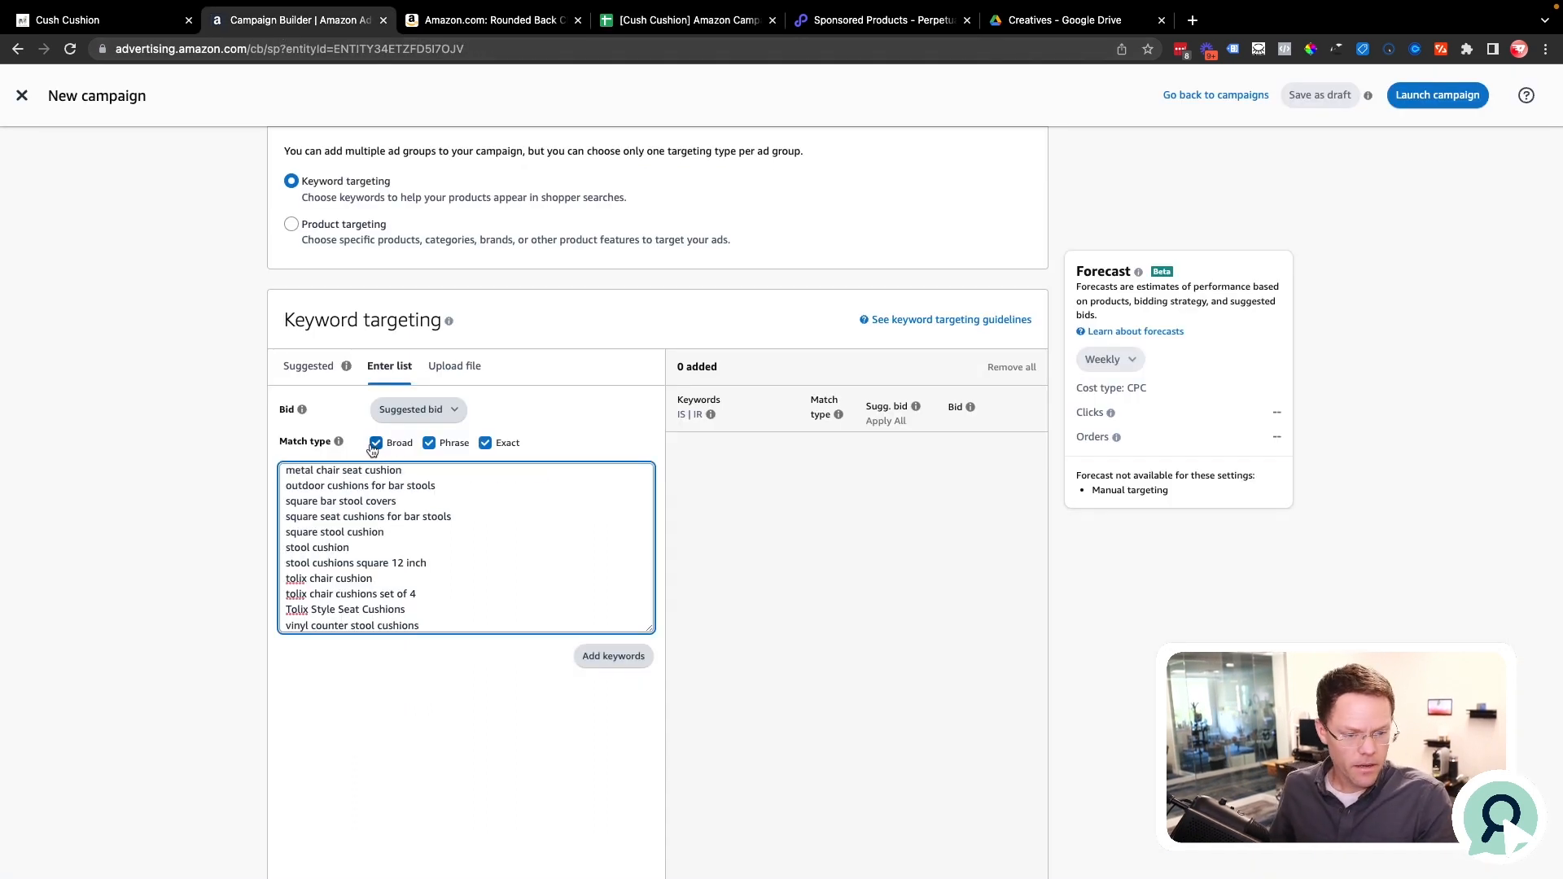
pyautogui.click(626, 660)
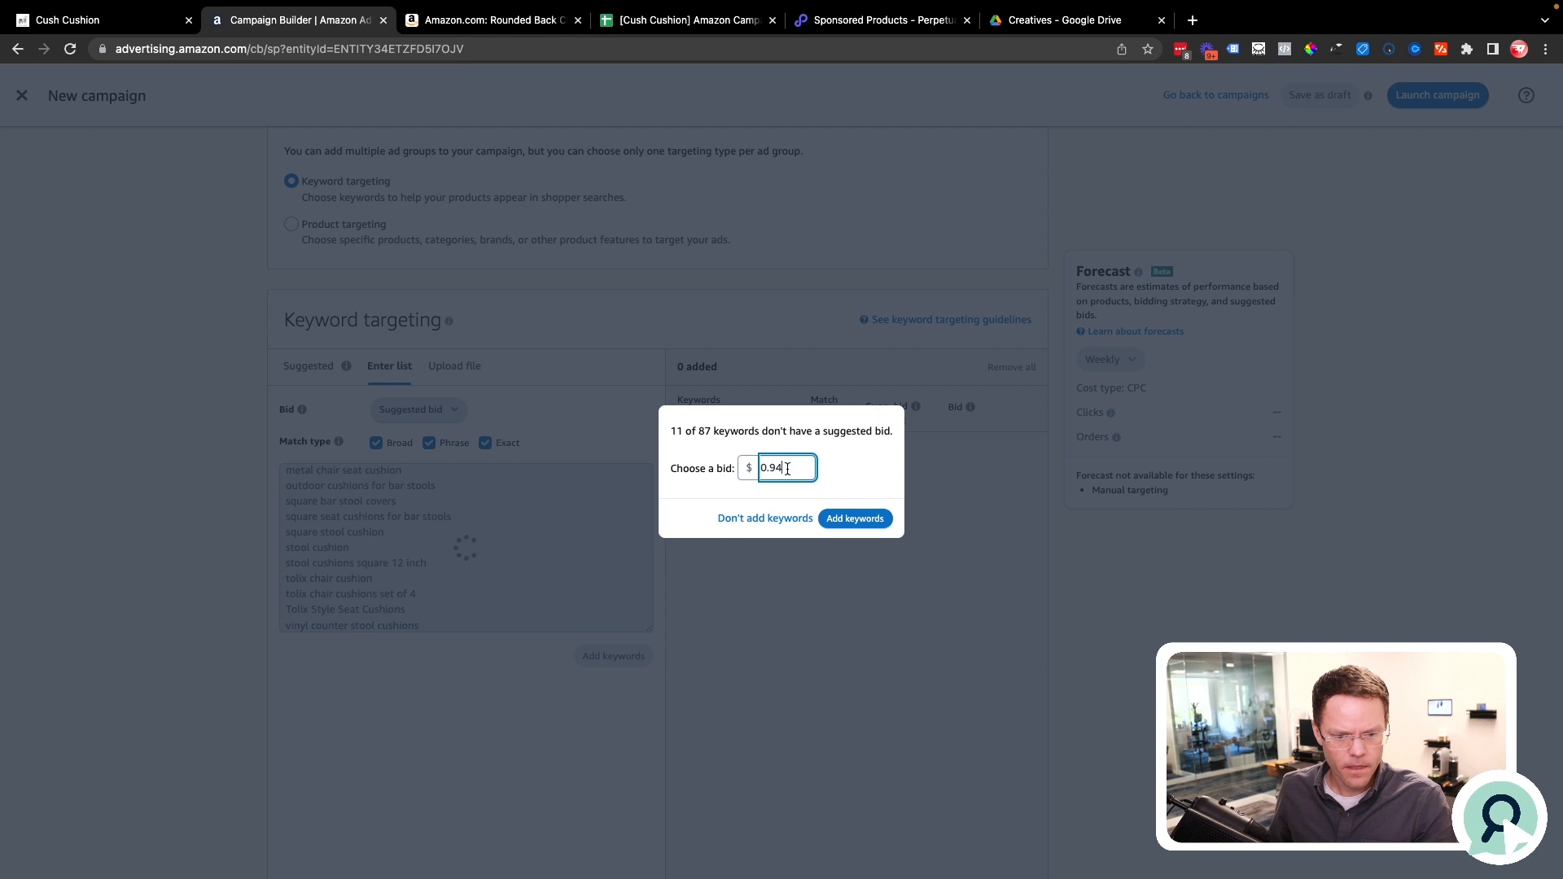
pyautogui.moveTo(787, 469); pyautogui.dragTo(774, 469)
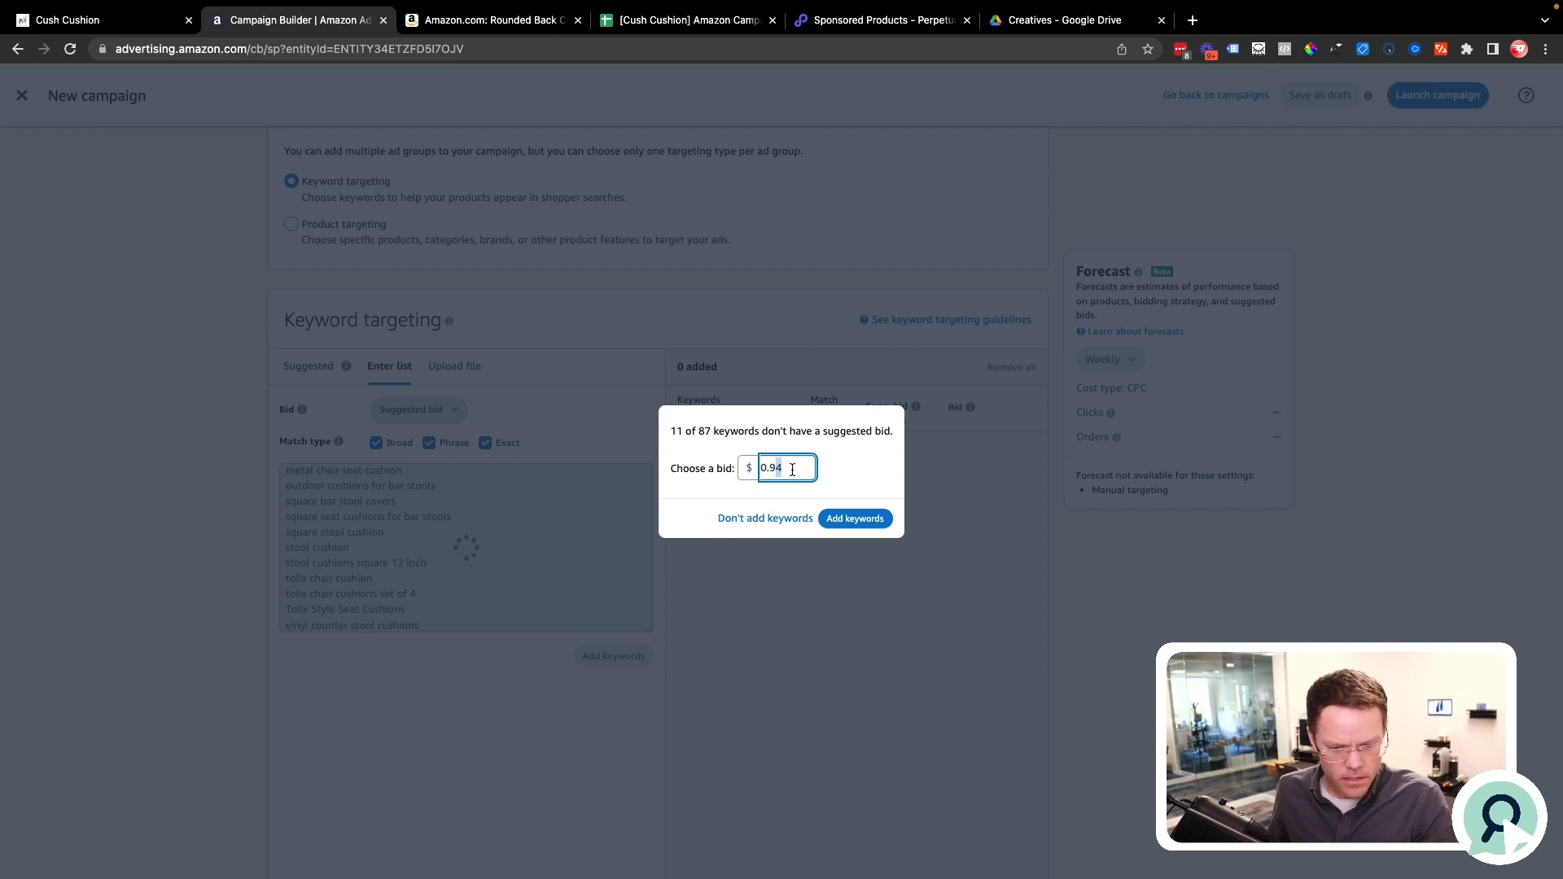
pyautogui.press('Left')
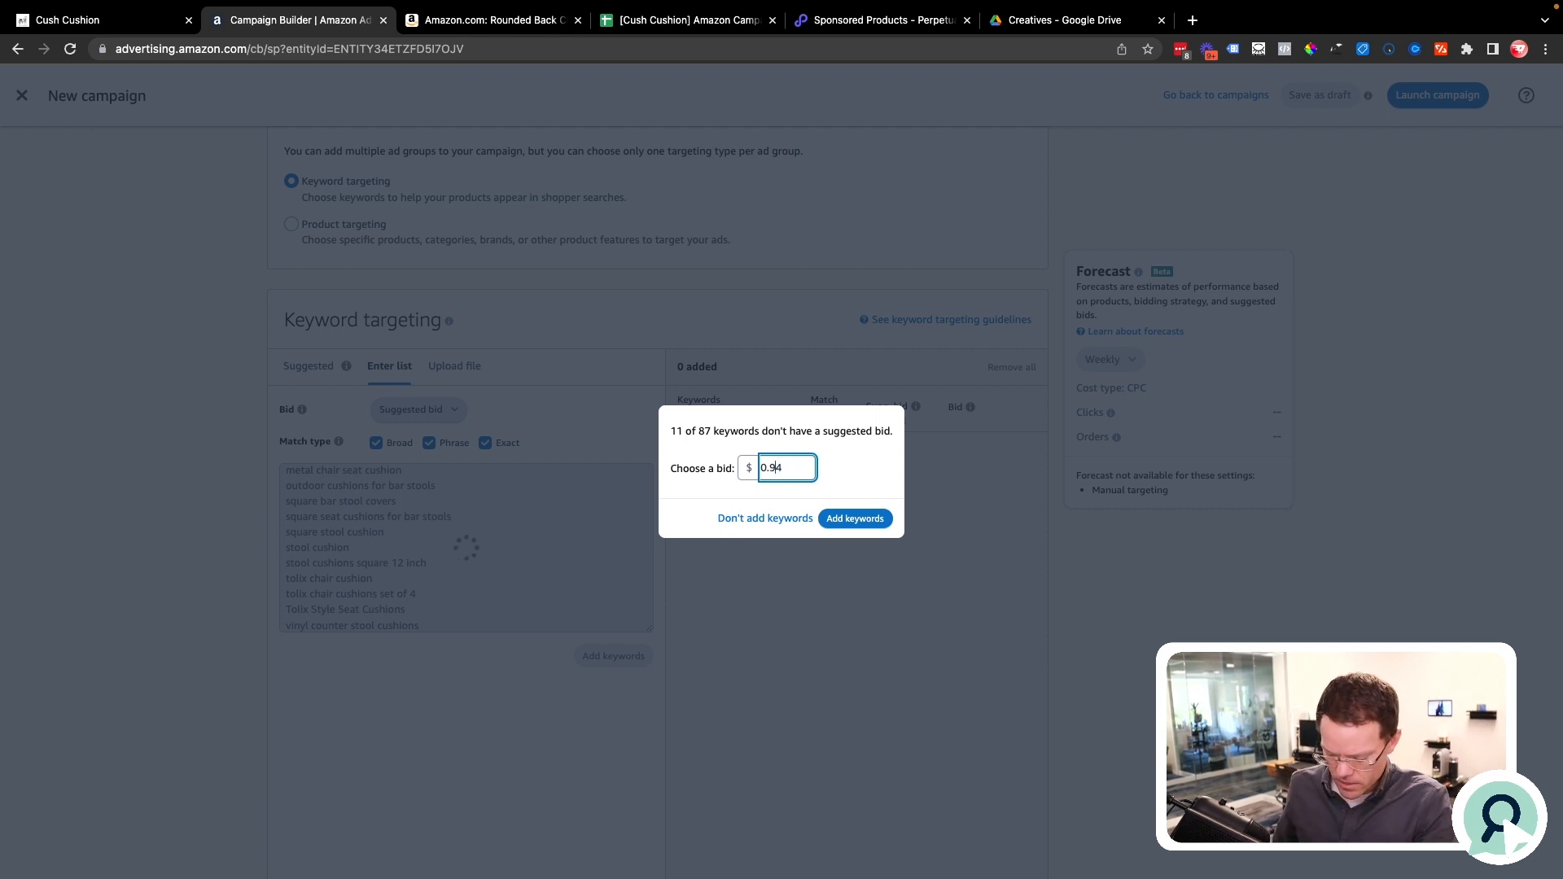
pyautogui.click(861, 523)
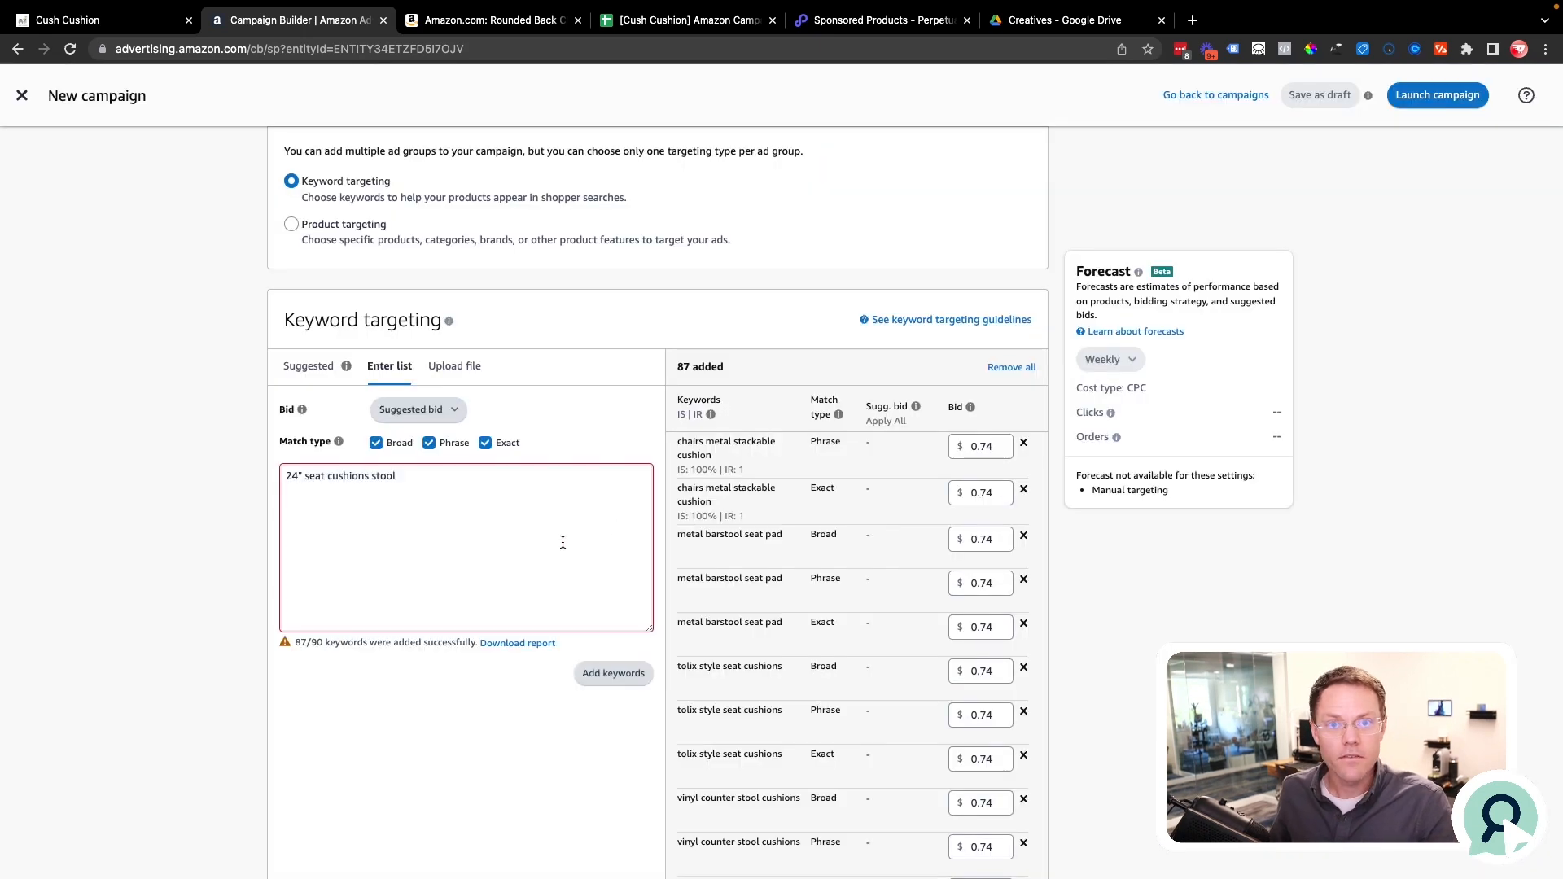
pyautogui.scroll(-10, 894, 578)
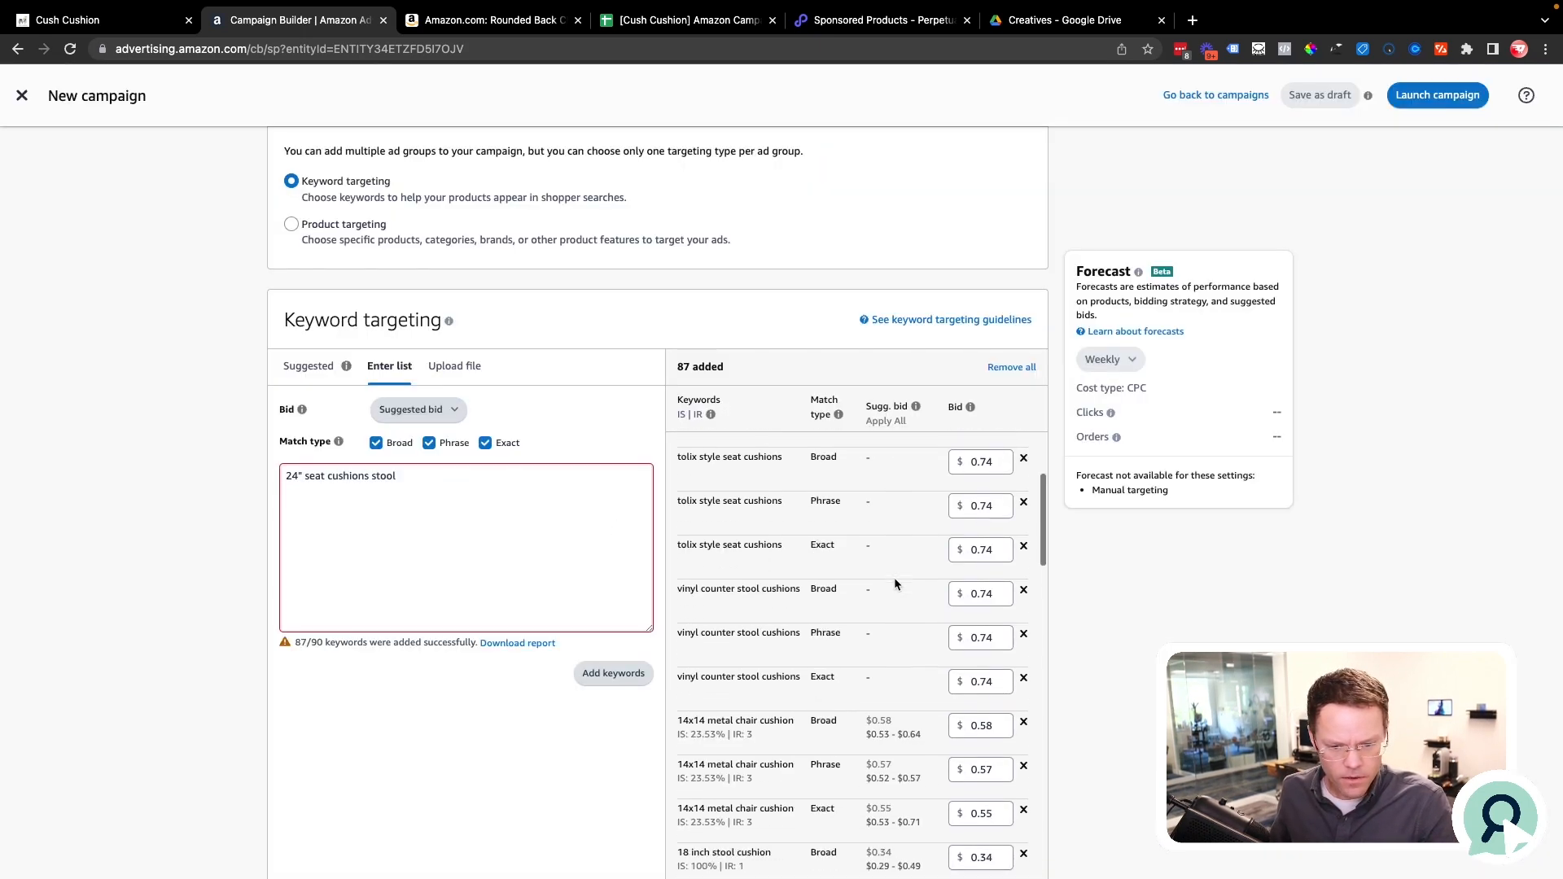
pyautogui.scroll(-5, 894, 580)
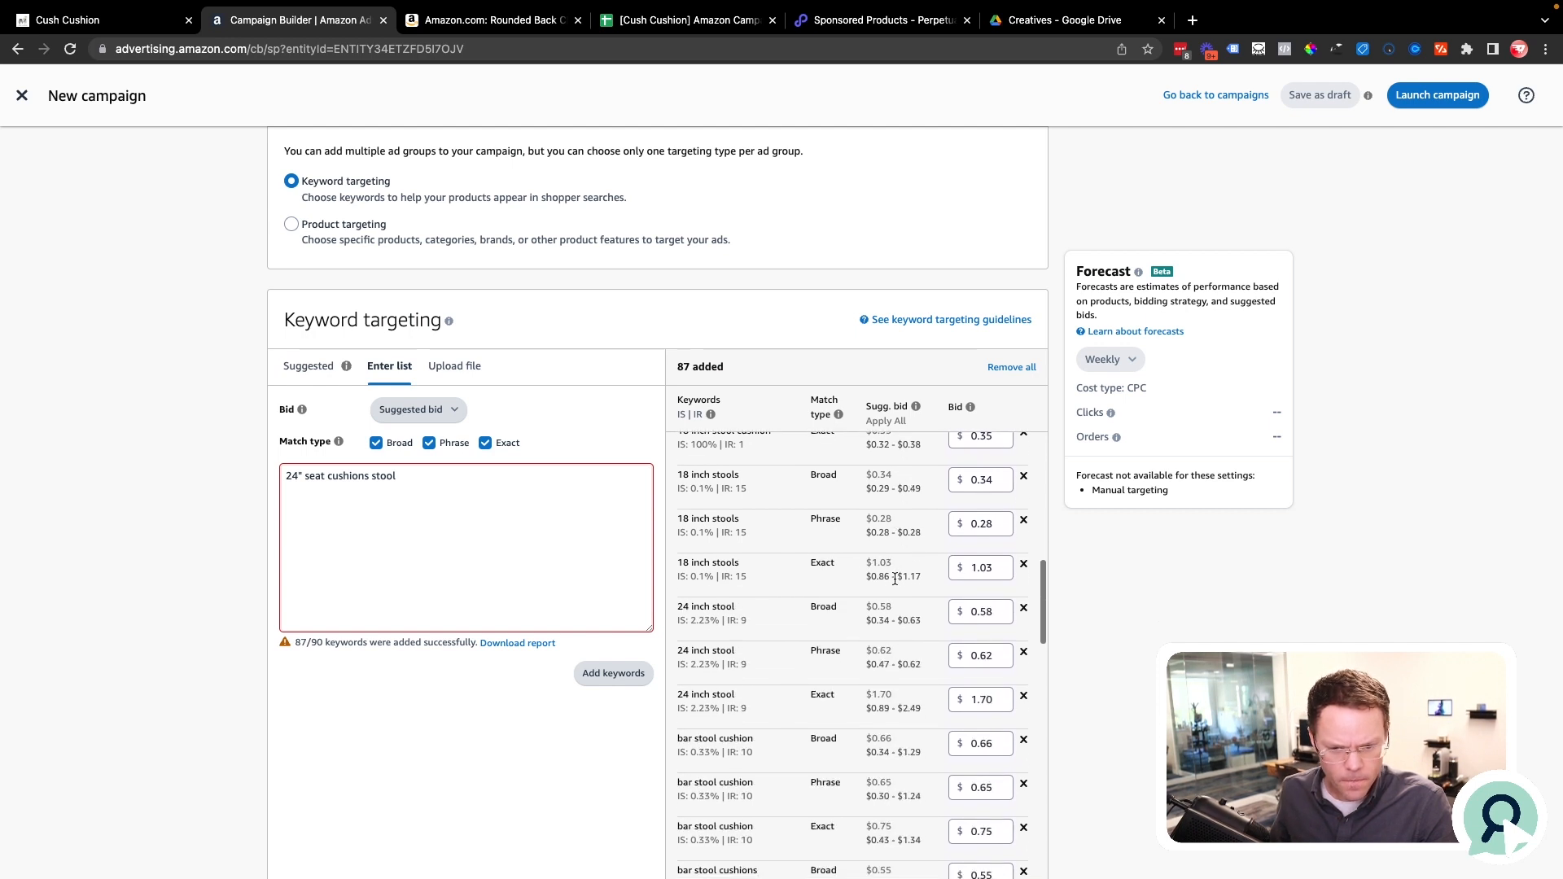
# Review the remaining keyword bids down to the end of the keyword targeting list.
pyautogui.click(1002, 567)
pyautogui.click(969, 568)
pyautogui.scroll(-2, 969, 568)
pyautogui.click(1098, 580)
pyautogui.scroll(-2, 968, 630)
pyautogui.scroll(-5, 968, 631)
pyautogui.scroll(-10, 969, 631)
pyautogui.scroll(-10, 969, 631)
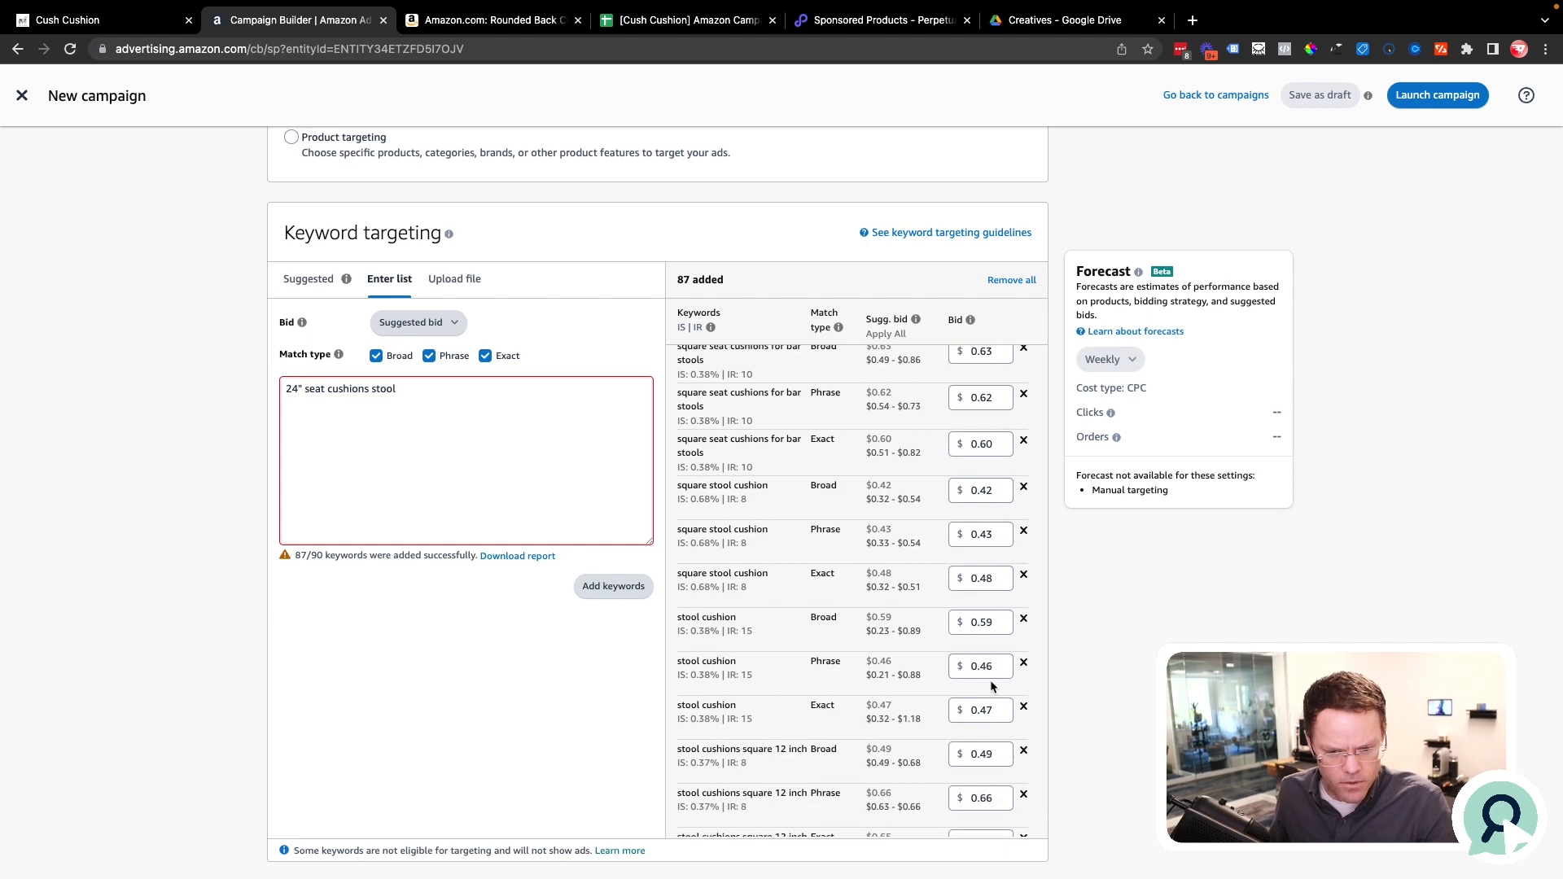
pyautogui.scroll(-4, 991, 687)
pyautogui.scroll(-10, 991, 686)
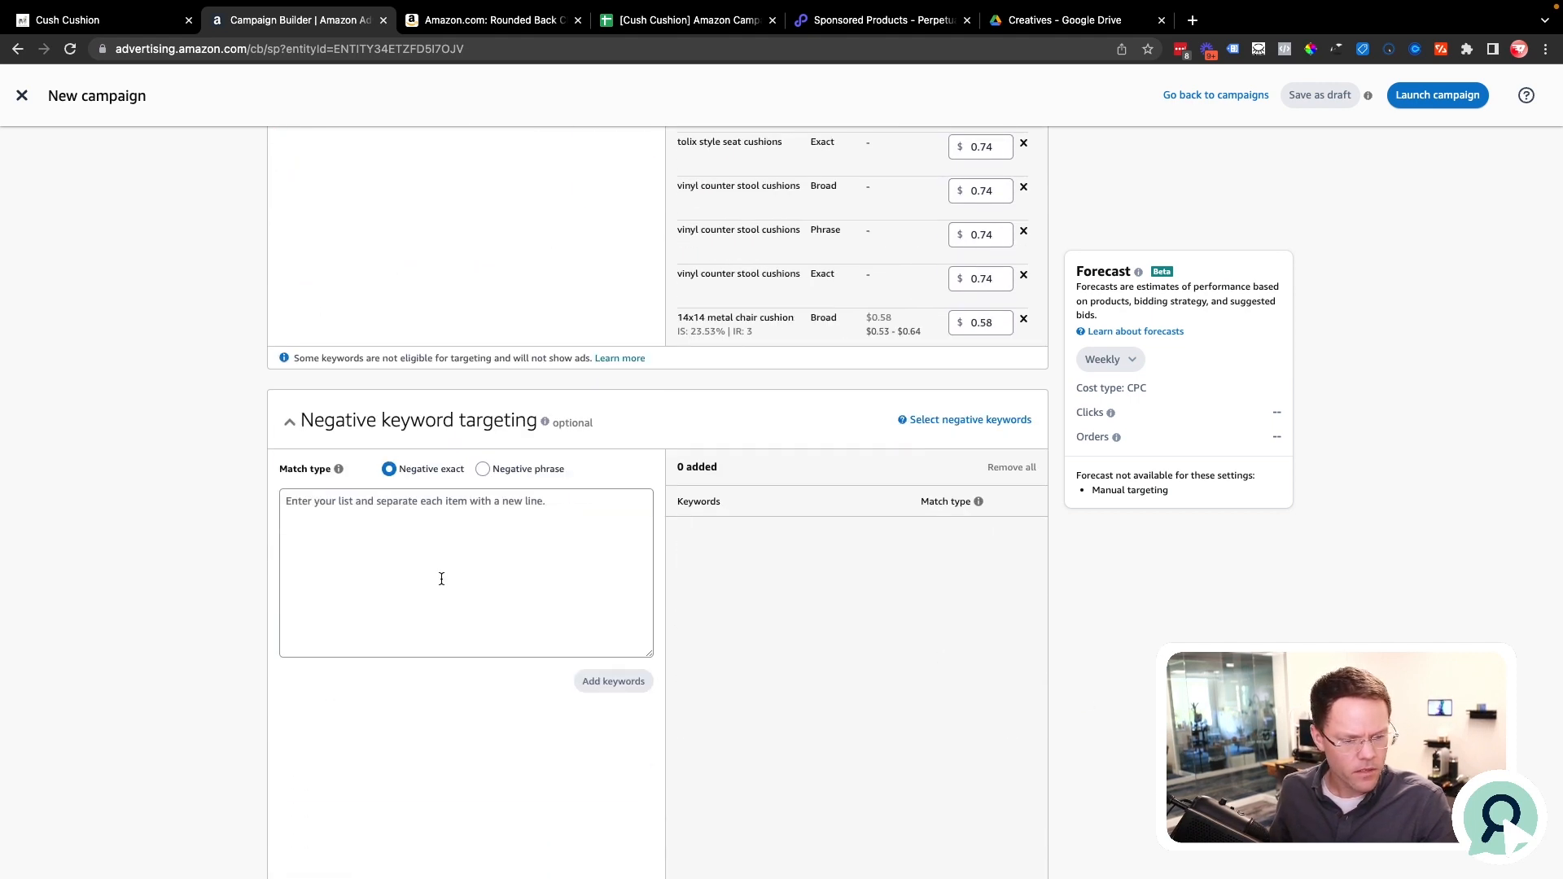
# Leave the negative keywords empty, compare the campaign bidding strategies and select Dynamic bids - up and down.
pyautogui.click(408, 569)
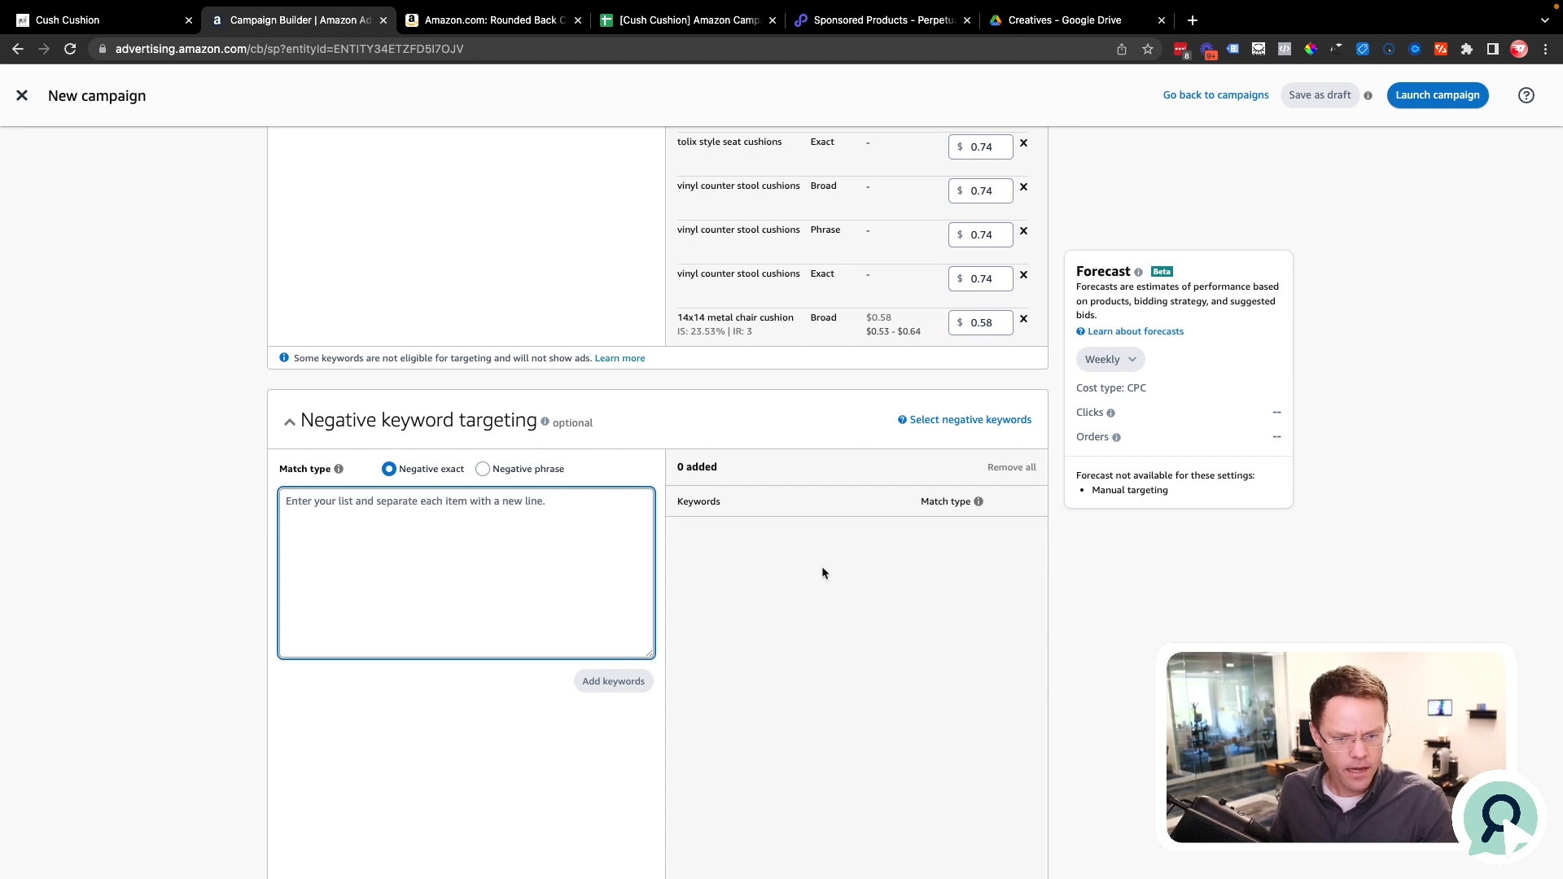
pyautogui.scroll(-5, 822, 573)
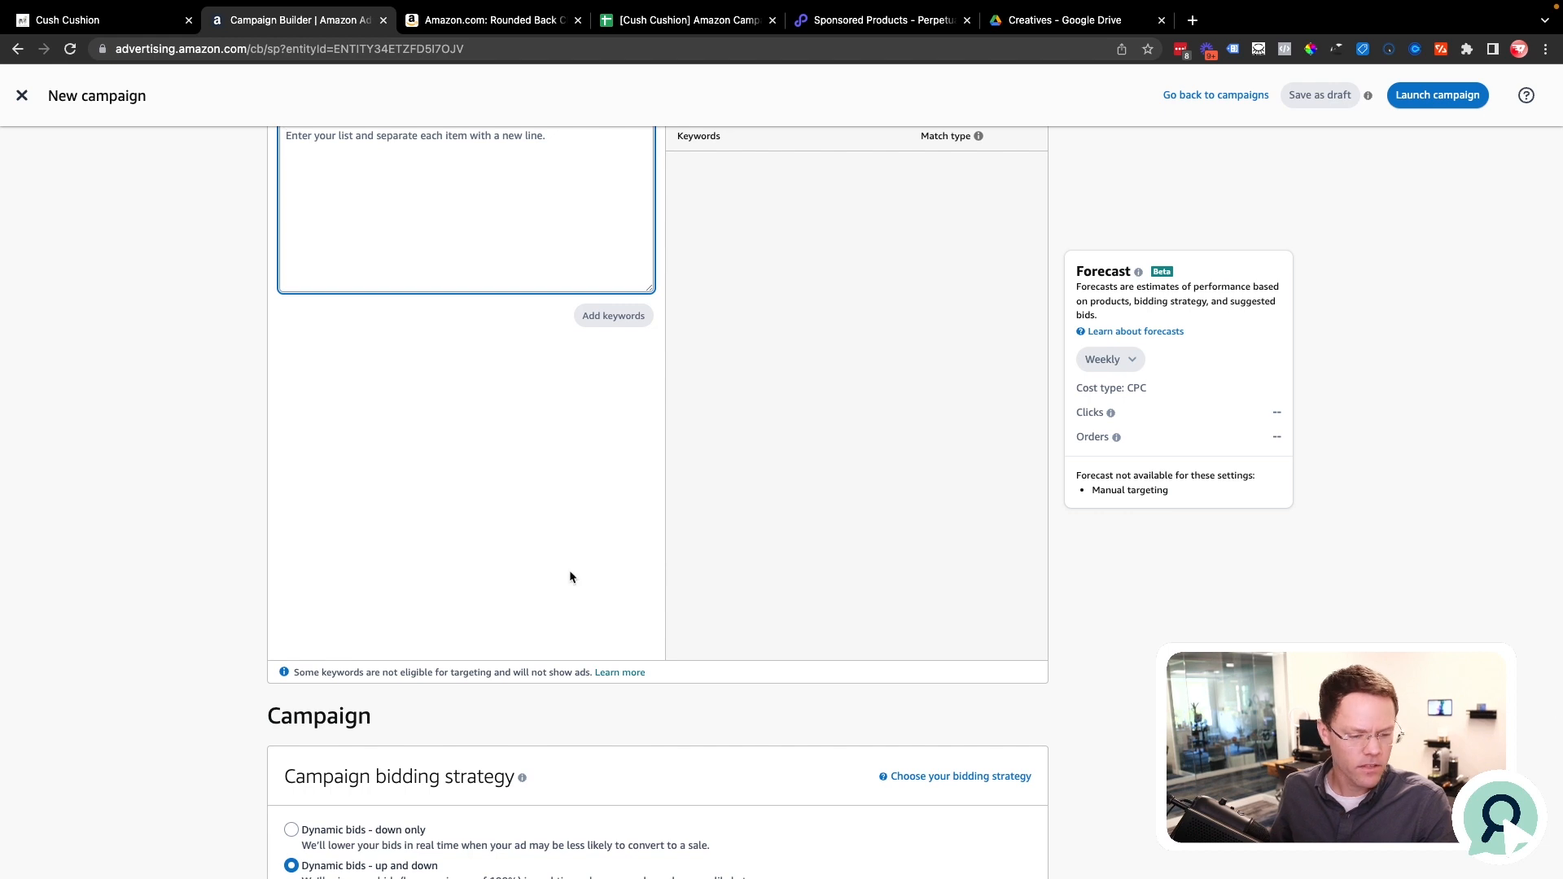
pyautogui.scroll(-6, 569, 577)
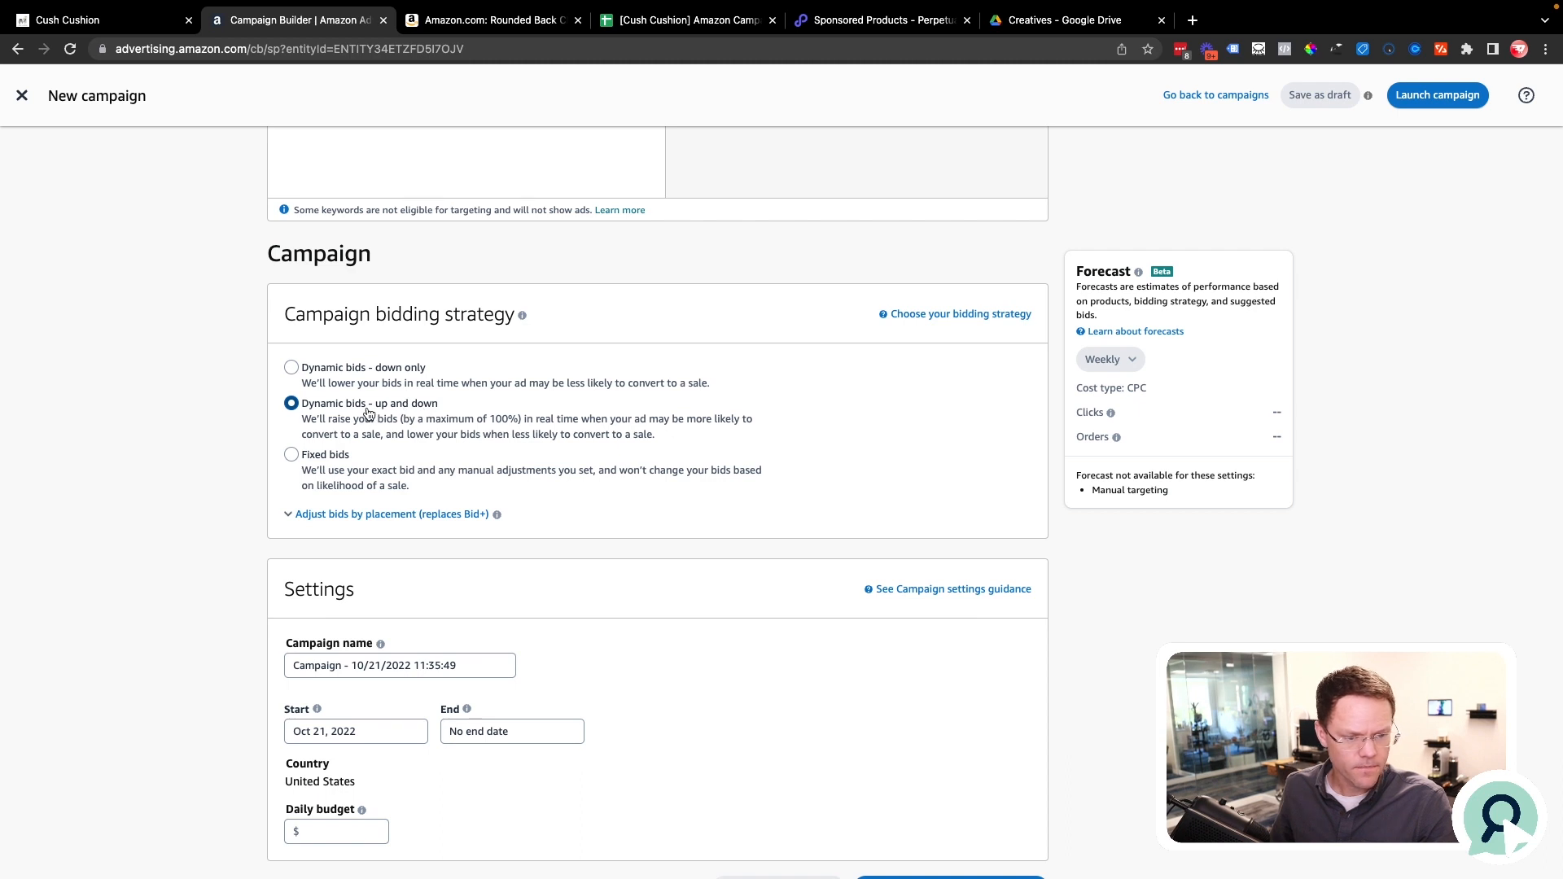
pyautogui.scroll(-2, 204, 553)
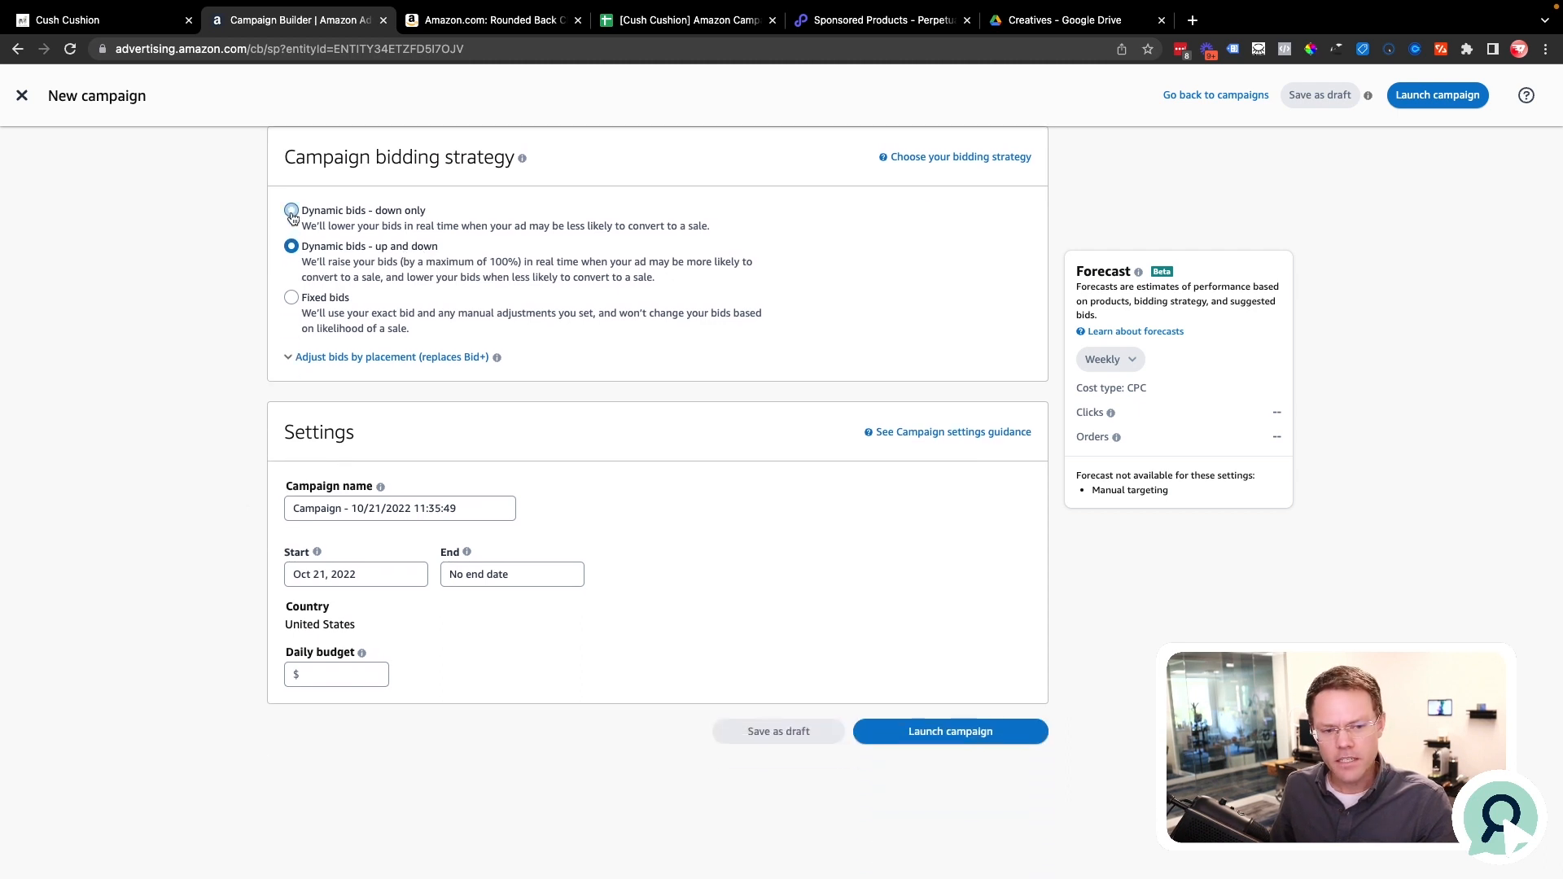
pyautogui.click(291, 213)
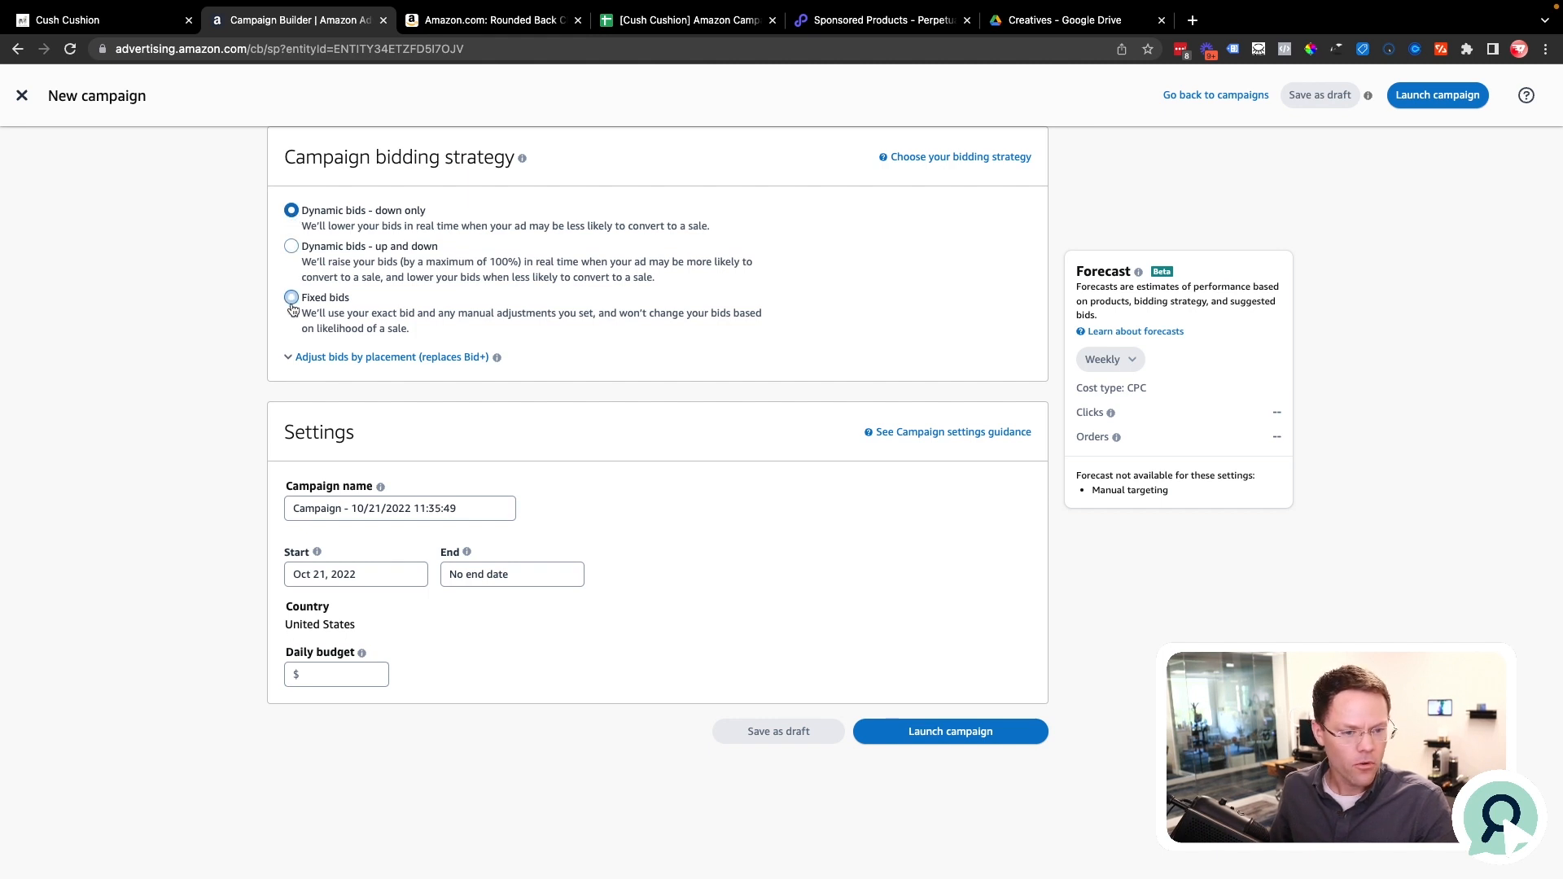
pyautogui.click(292, 247)
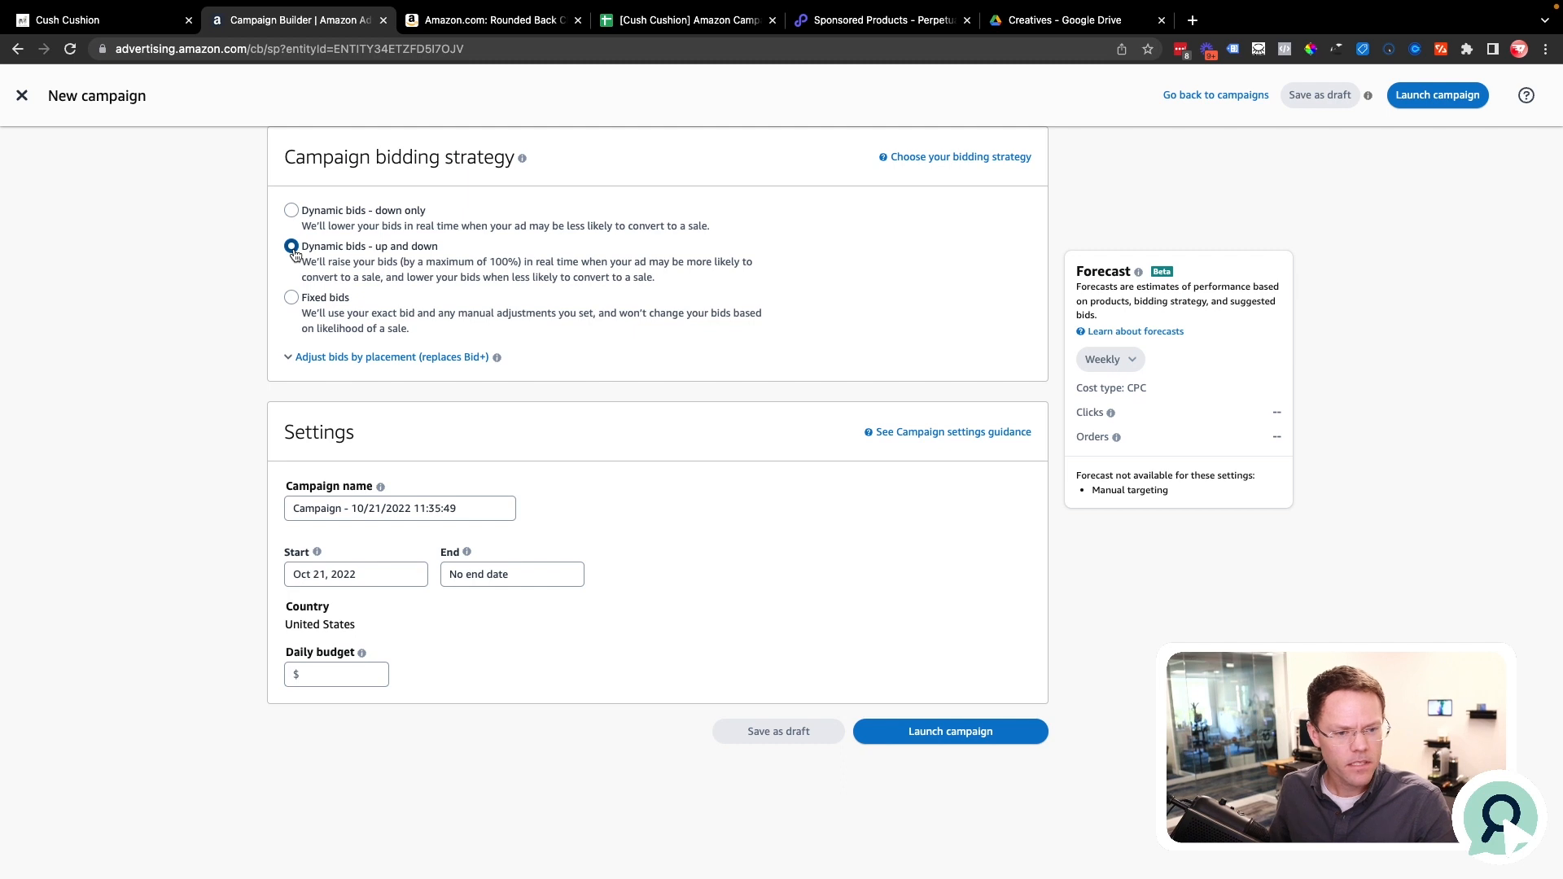
# Name the campaign All Seat Cushions - Manual Targeting and set its daily budget to $45.
pyautogui.tripleClick(496, 506)
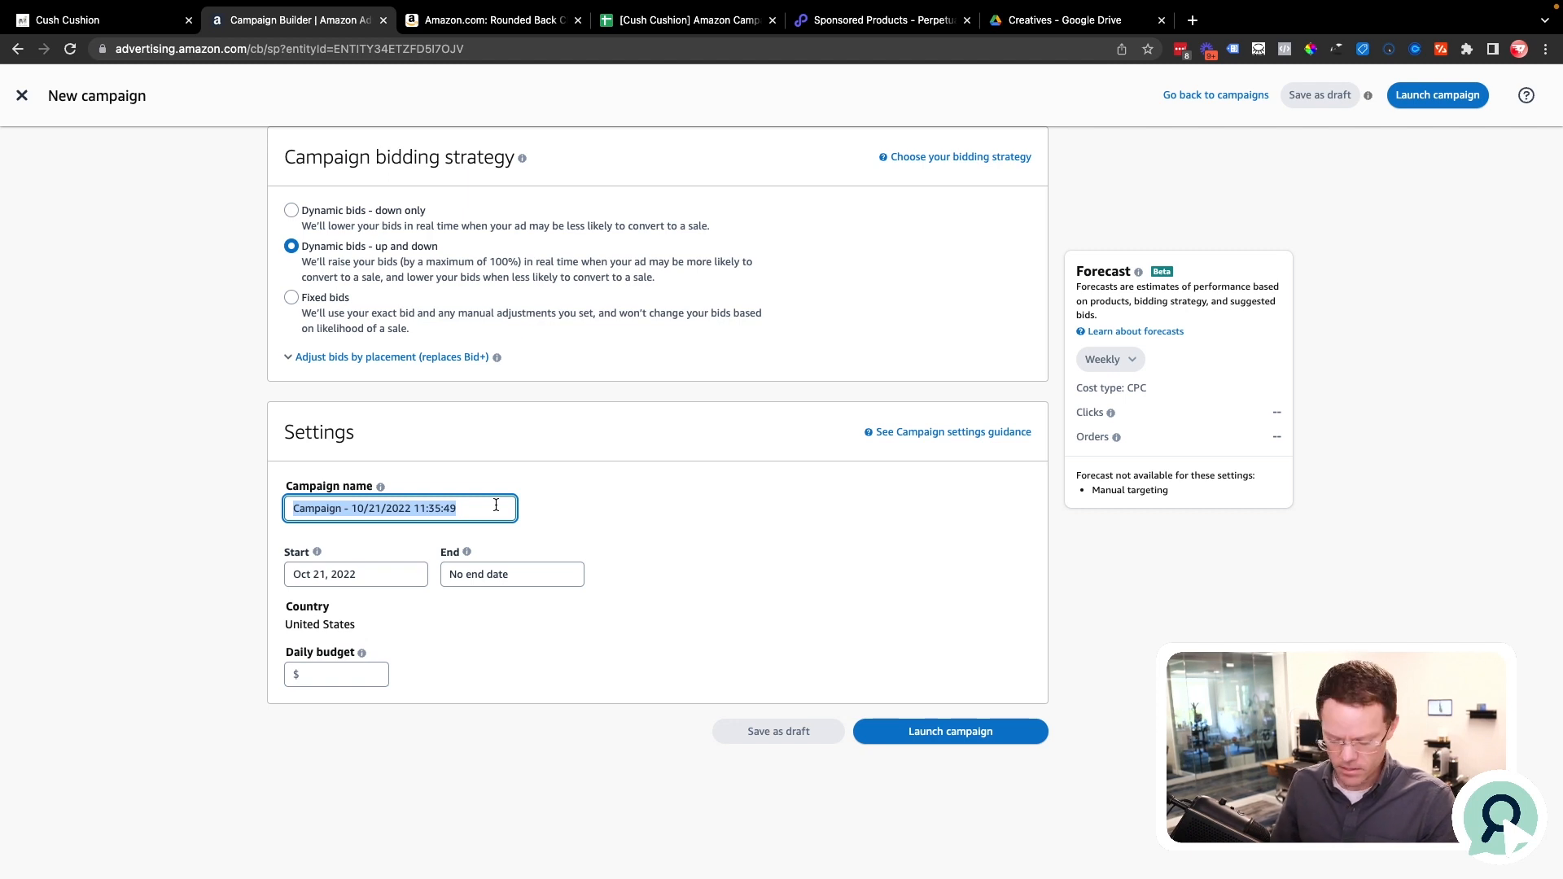
pyautogui.write('All Se')
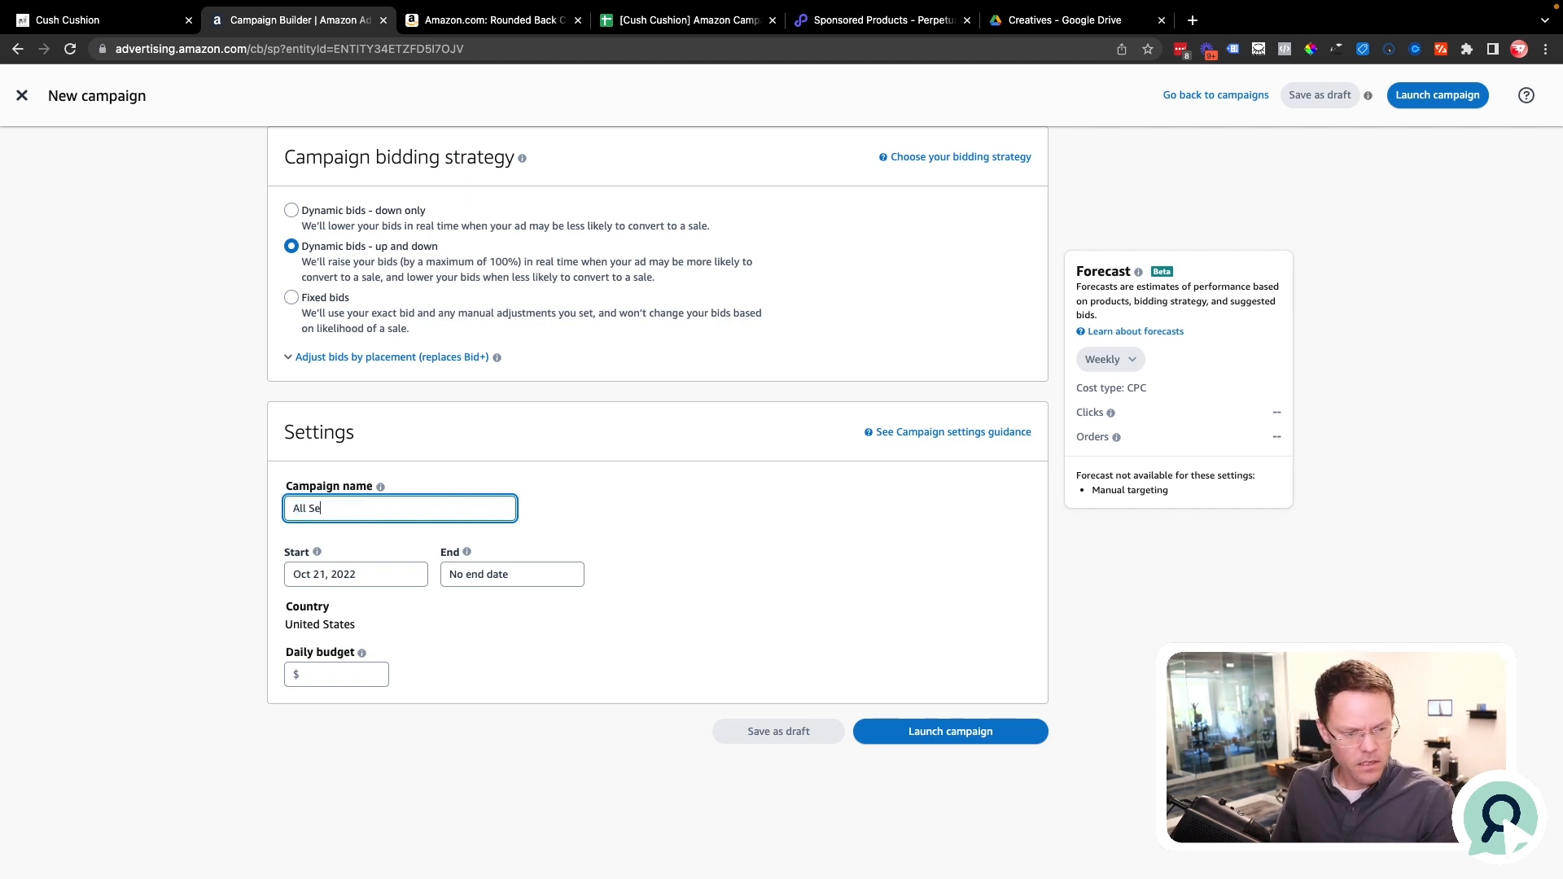
pyautogui.write('at Cushions - Many')
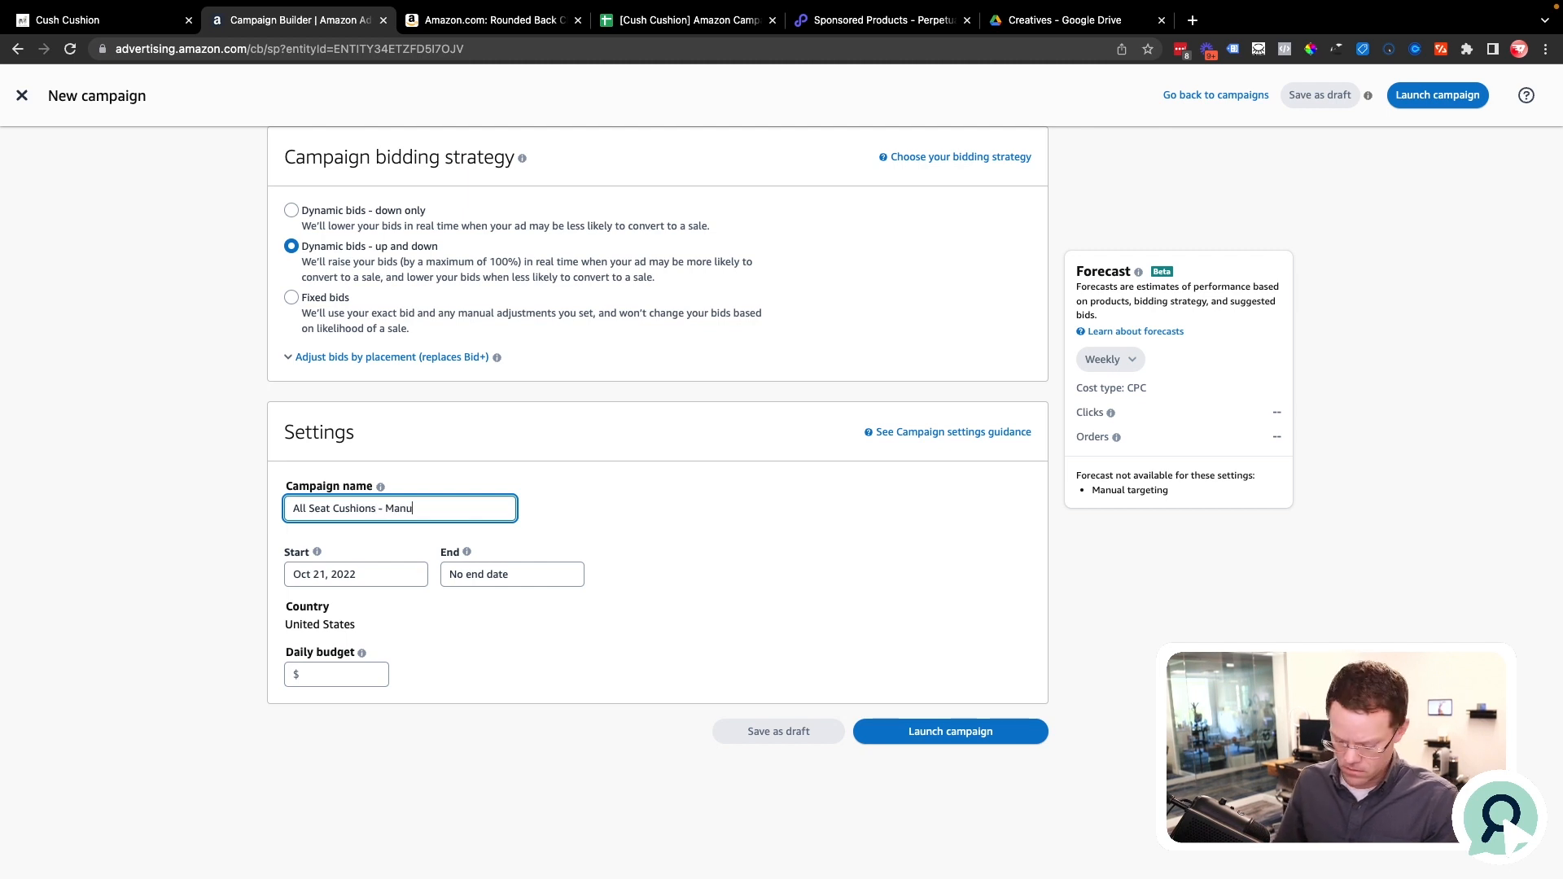
pyautogui.write('al Targeting')
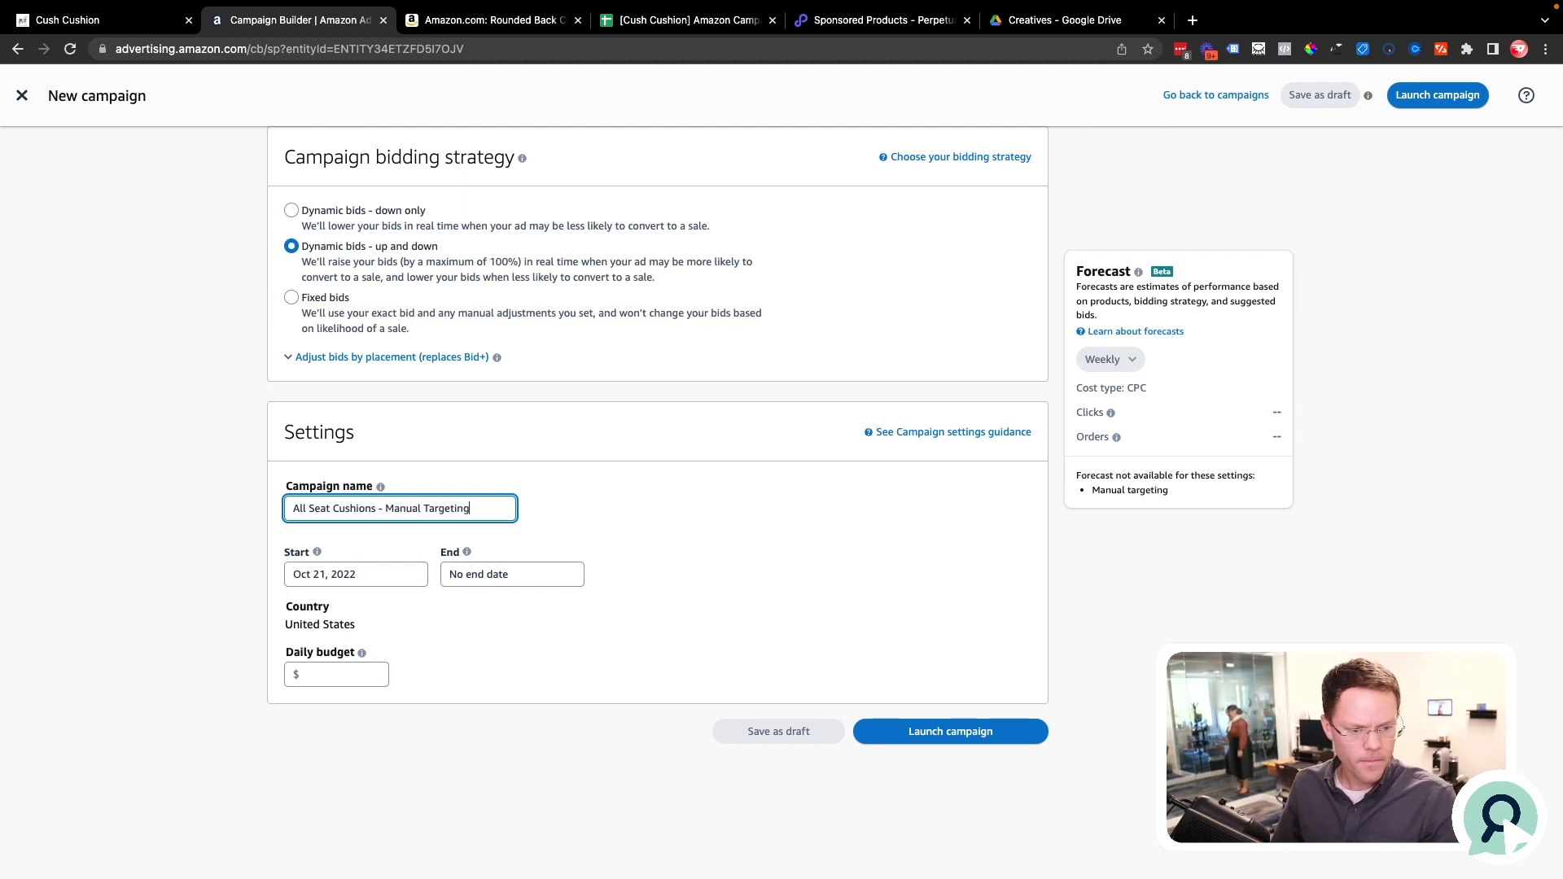
pyautogui.click(320, 673)
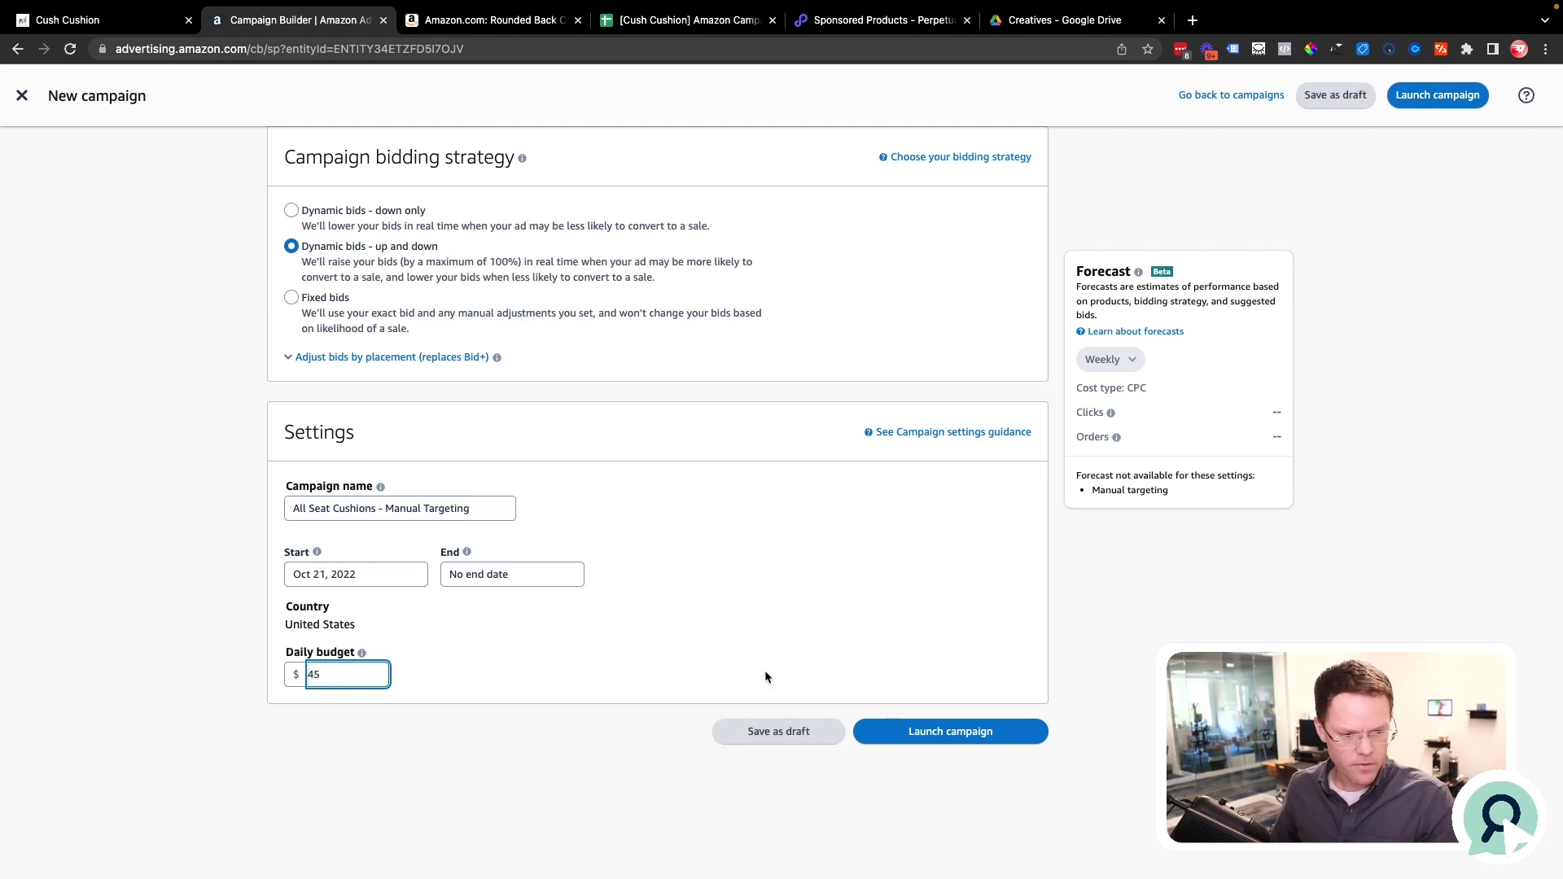
# Launch the campaign and open its all keywords and ASIN targets ad group.
pyautogui.click(936, 732)
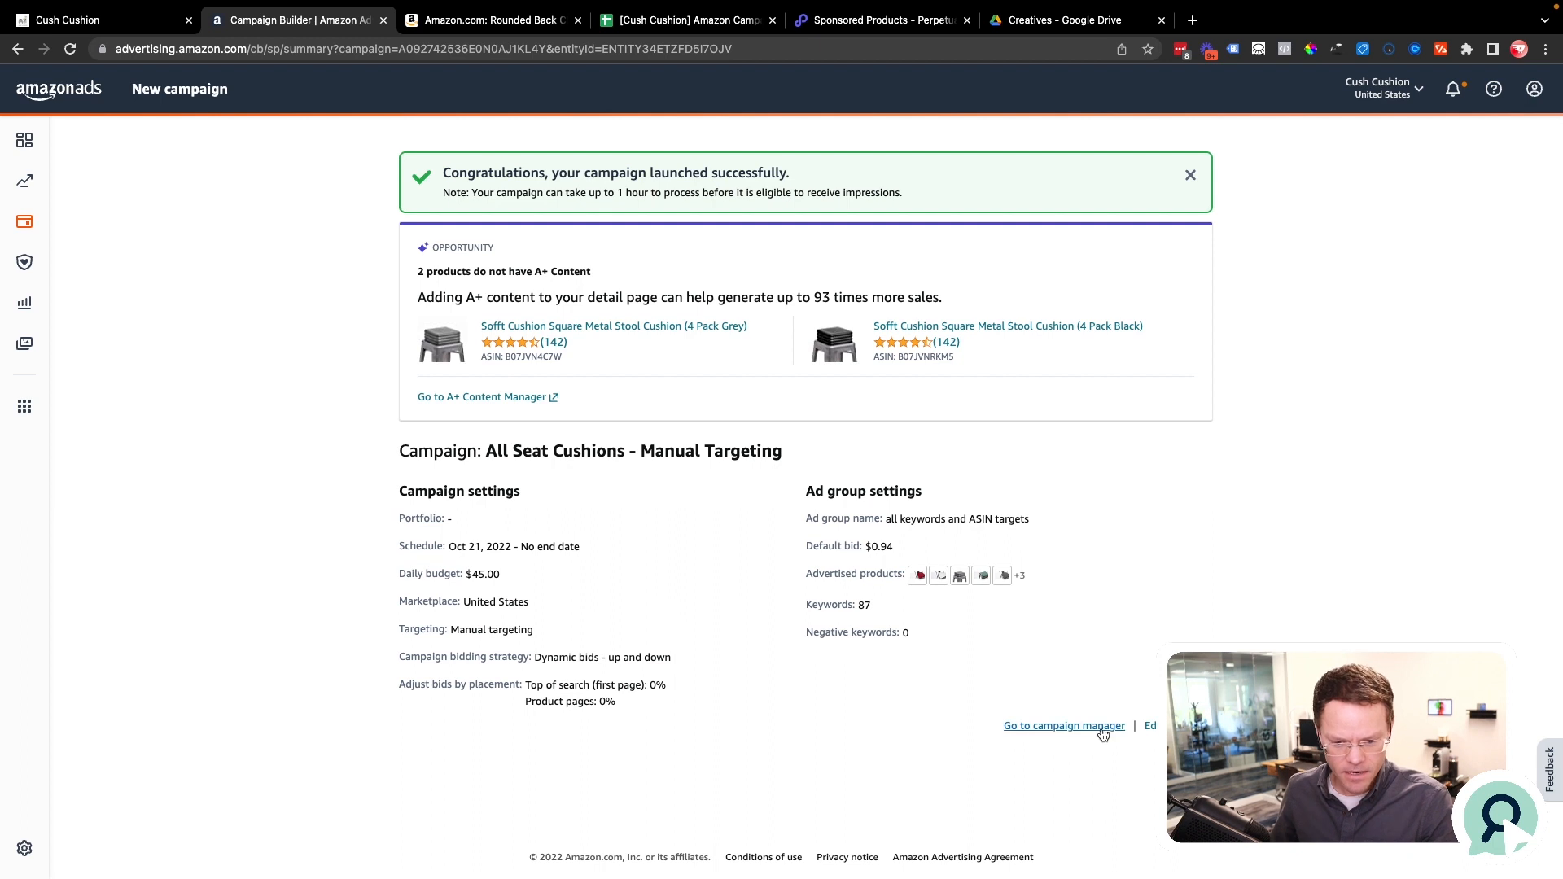
pyautogui.click(1103, 733)
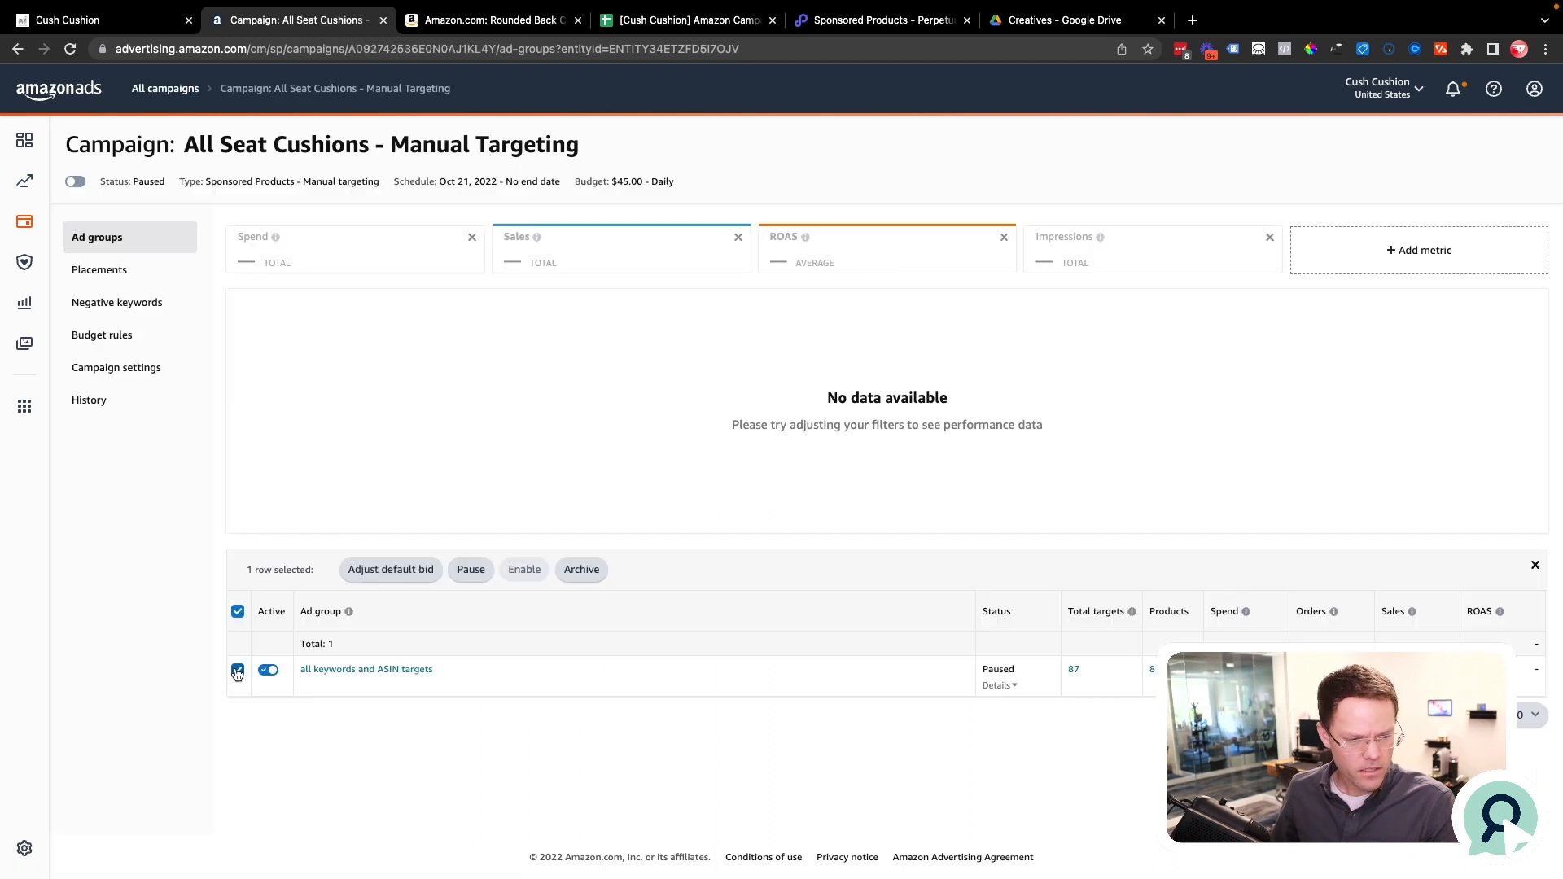
pyautogui.click(407, 674)
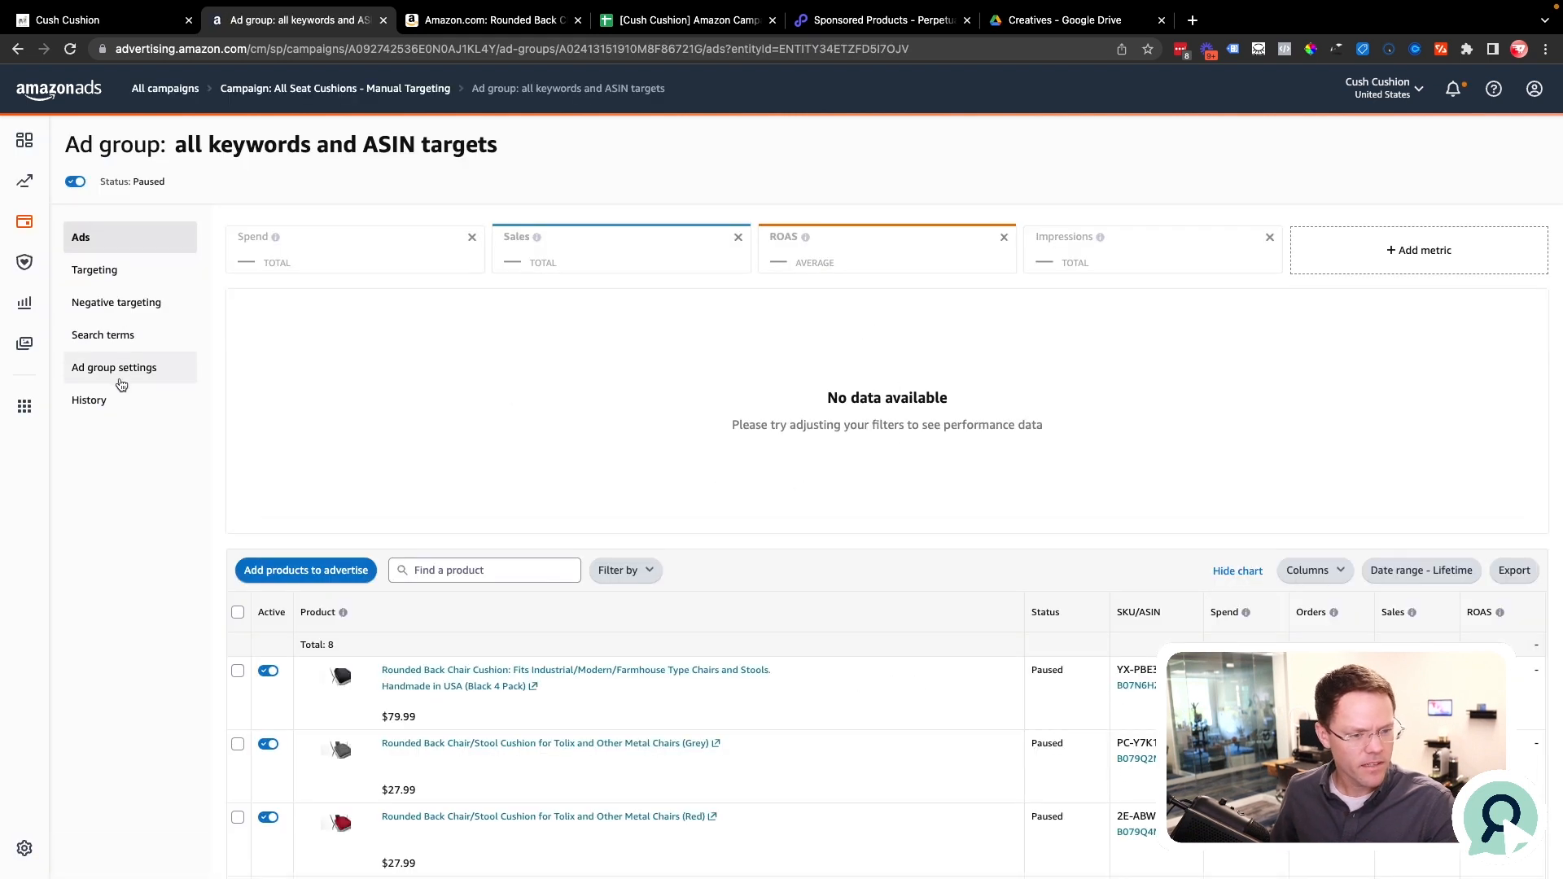
# Rename the ad group as all keywords and return to the campaign's ad group list.
pyautogui.click(121, 383)
pyautogui.moveTo(651, 236); pyautogui.dragTo(883, 237)
pyautogui.press('BackSpace')
pyautogui.click(748, 239)
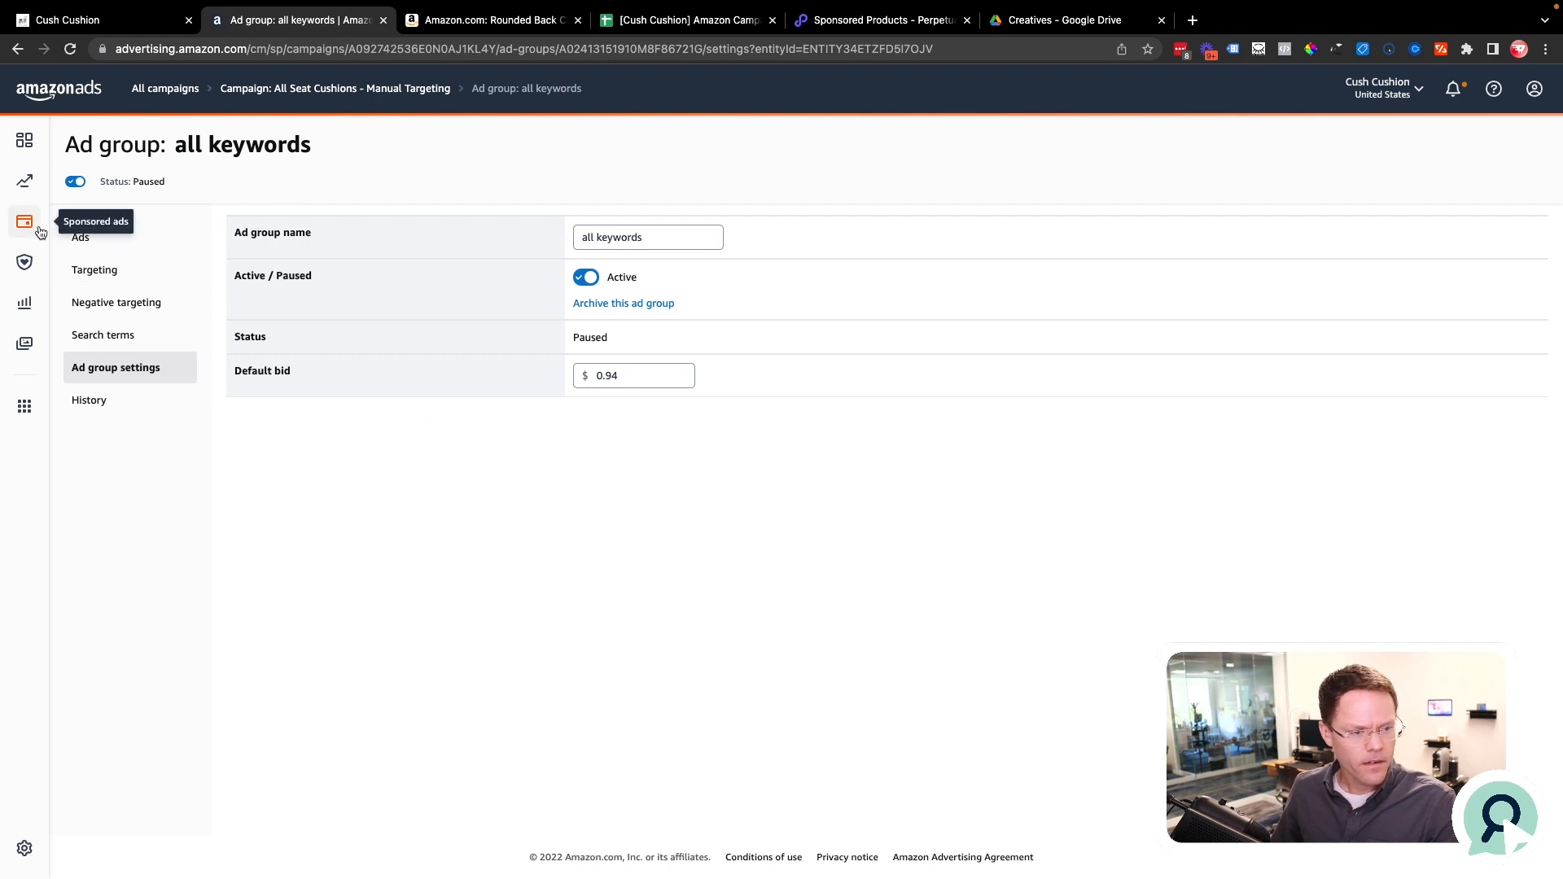
pyautogui.click(391, 90)
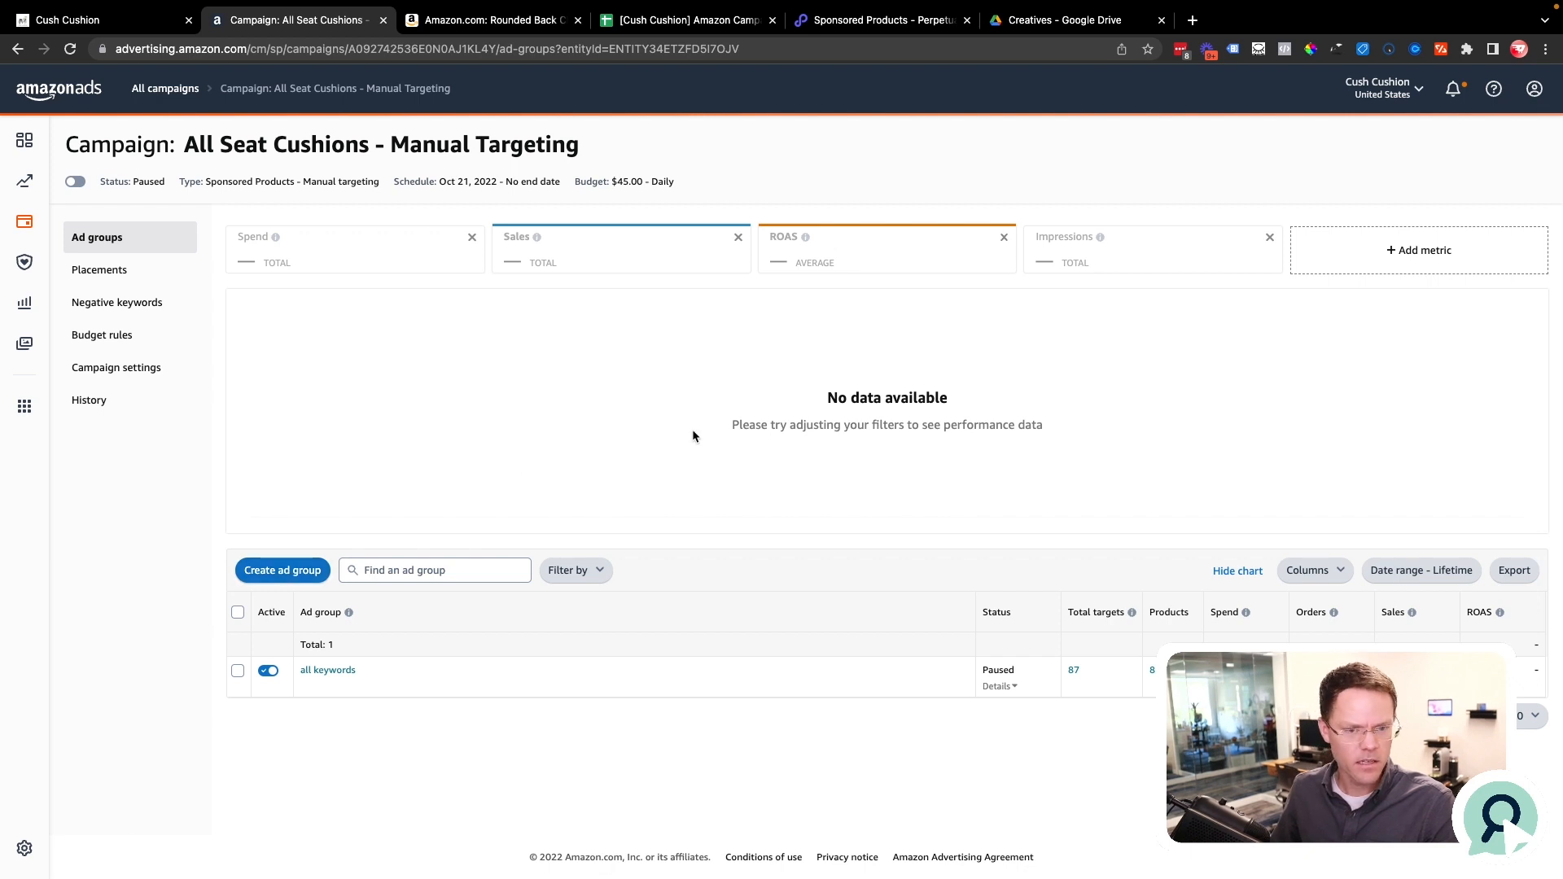
# Switch to Perpetua and start a new Sponsored Products goal with all variants of the Square Stool Cushion selected.
pyautogui.click(892, 22)
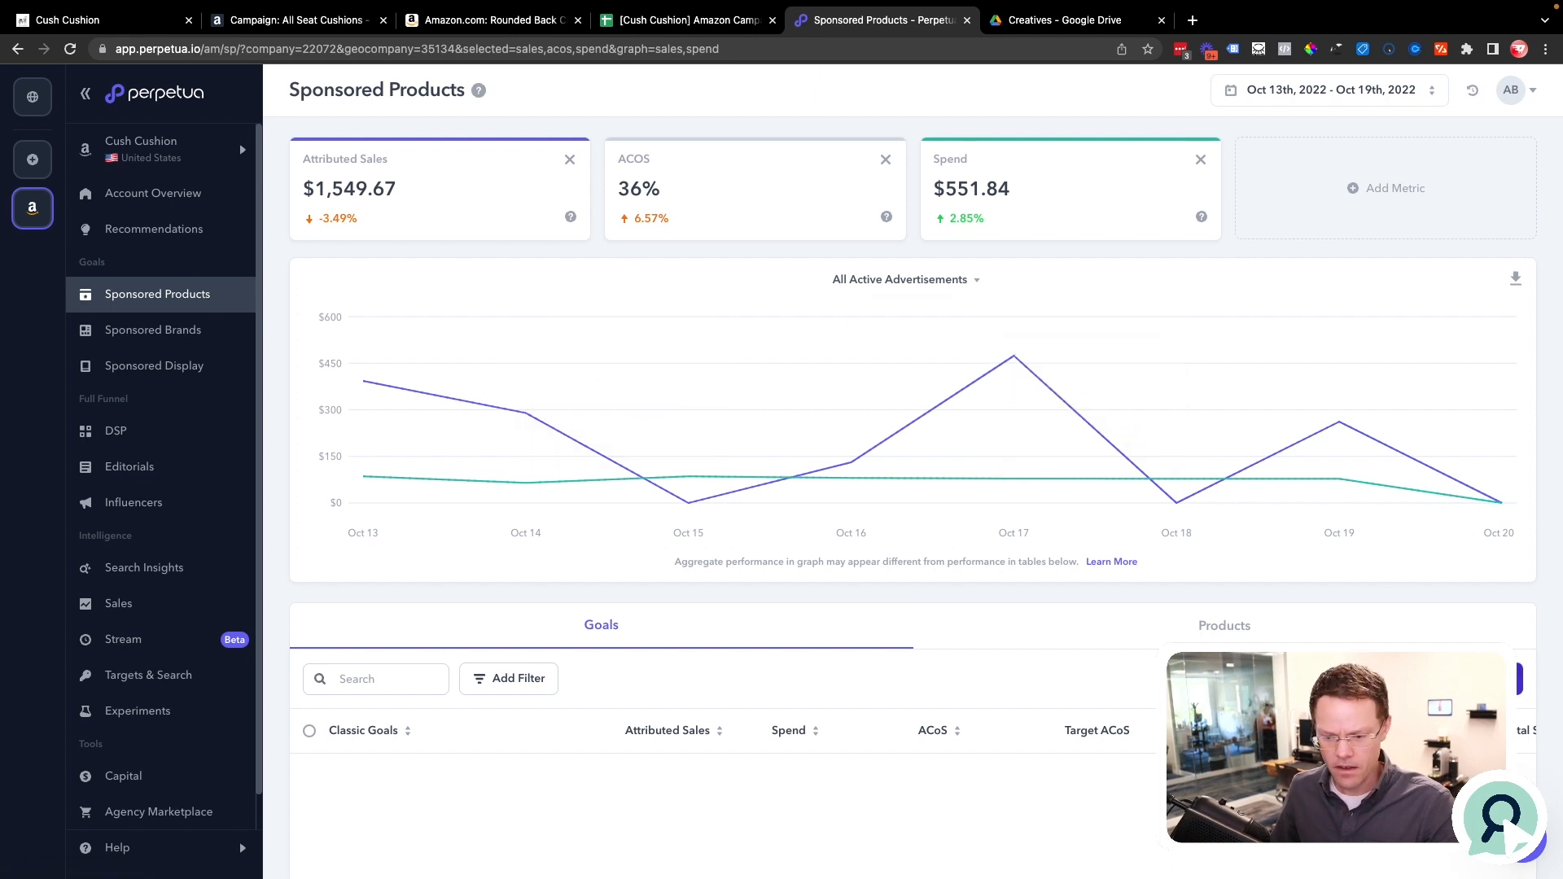
pyautogui.click(1475, 678)
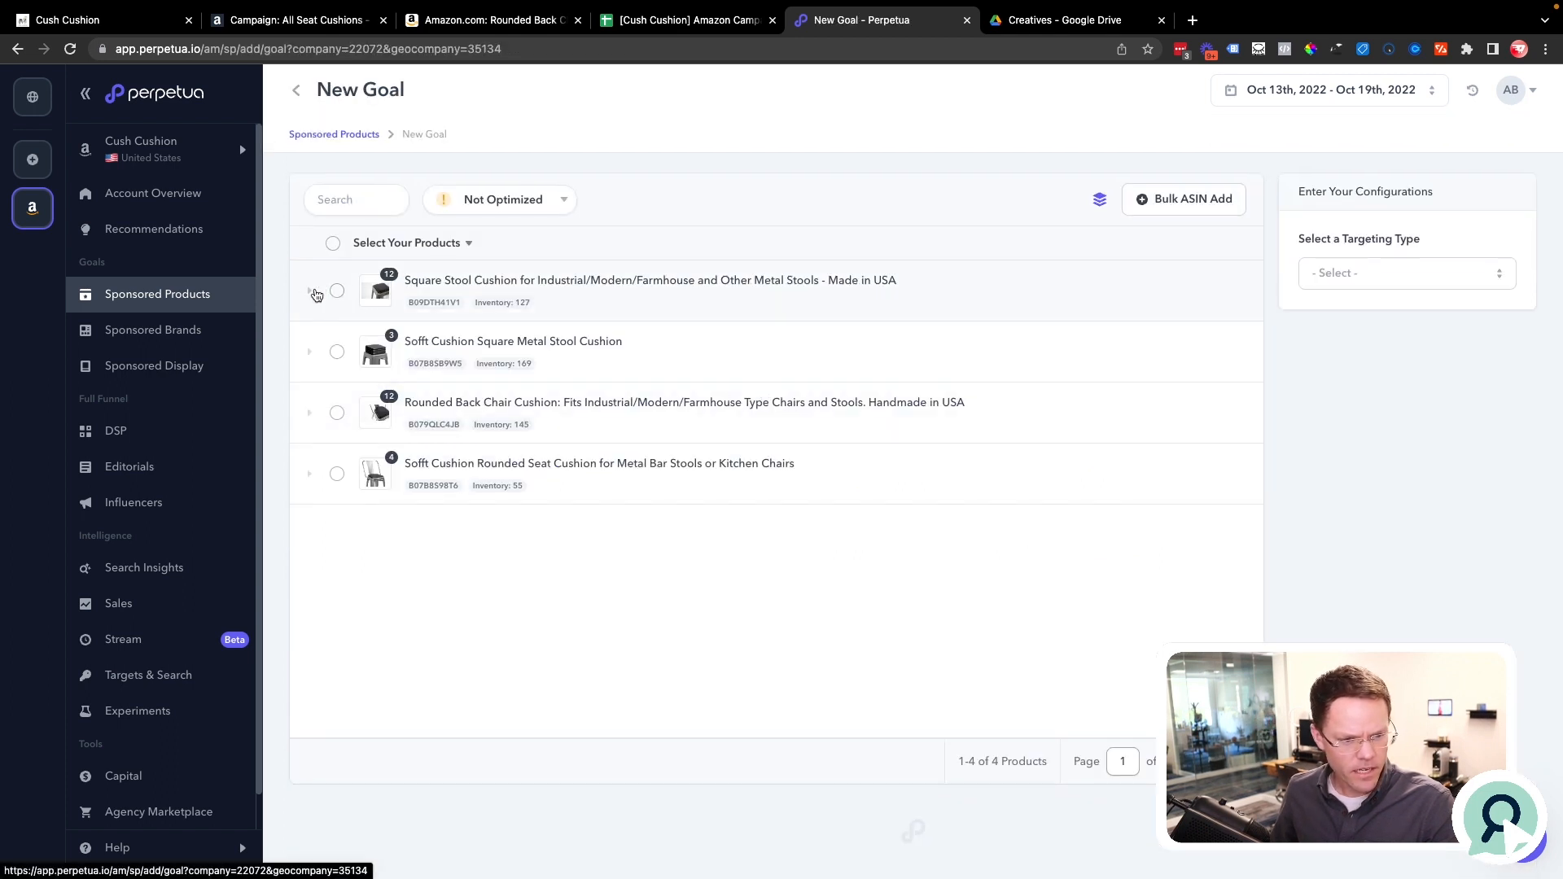
pyautogui.click(309, 294)
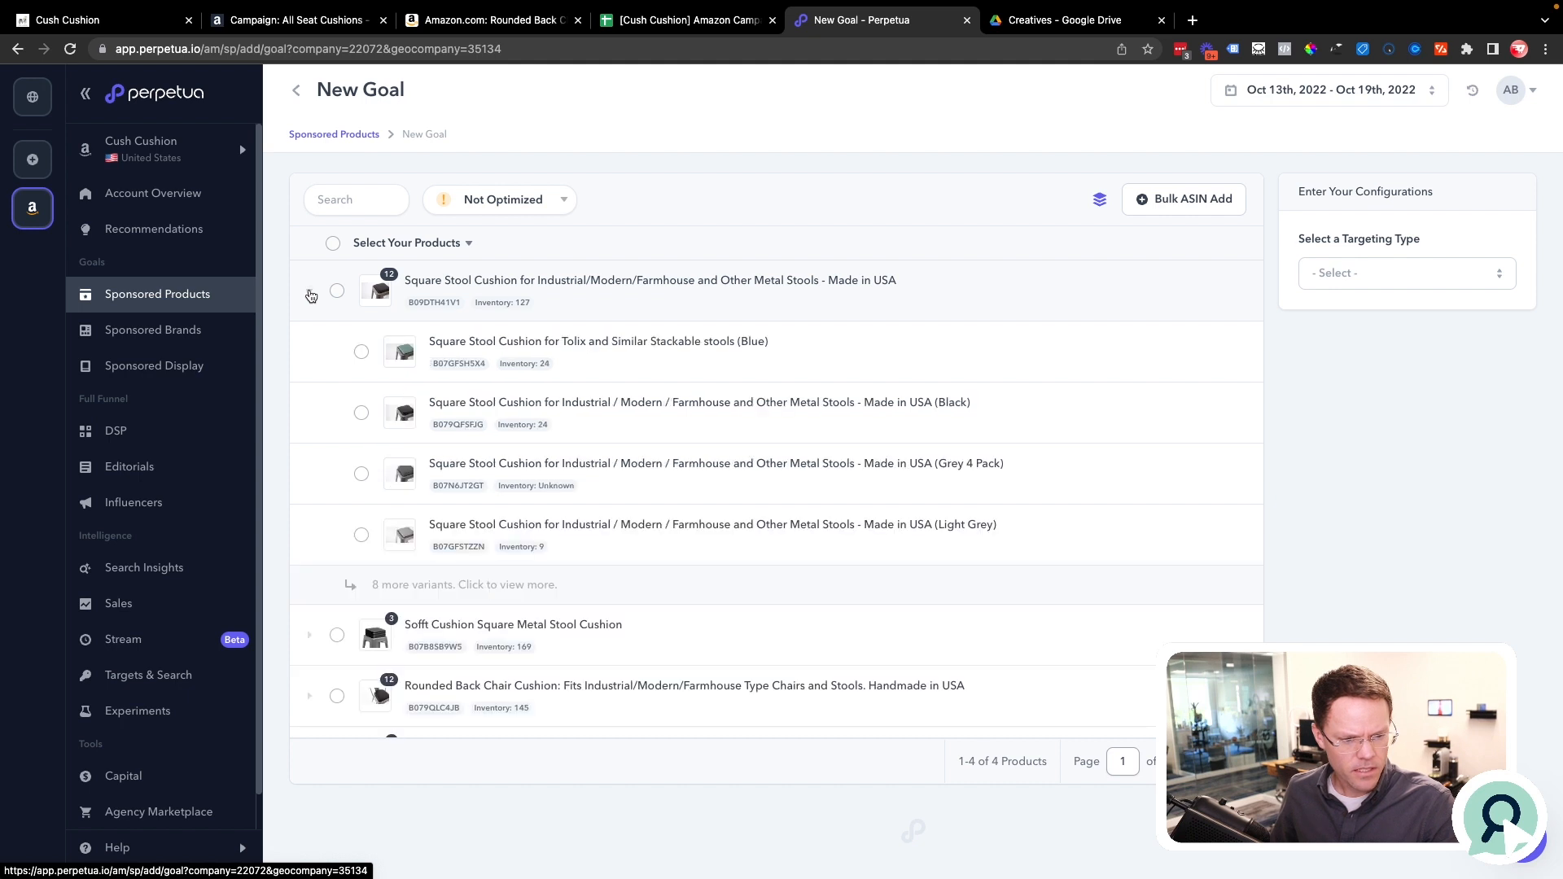
pyautogui.click(337, 292)
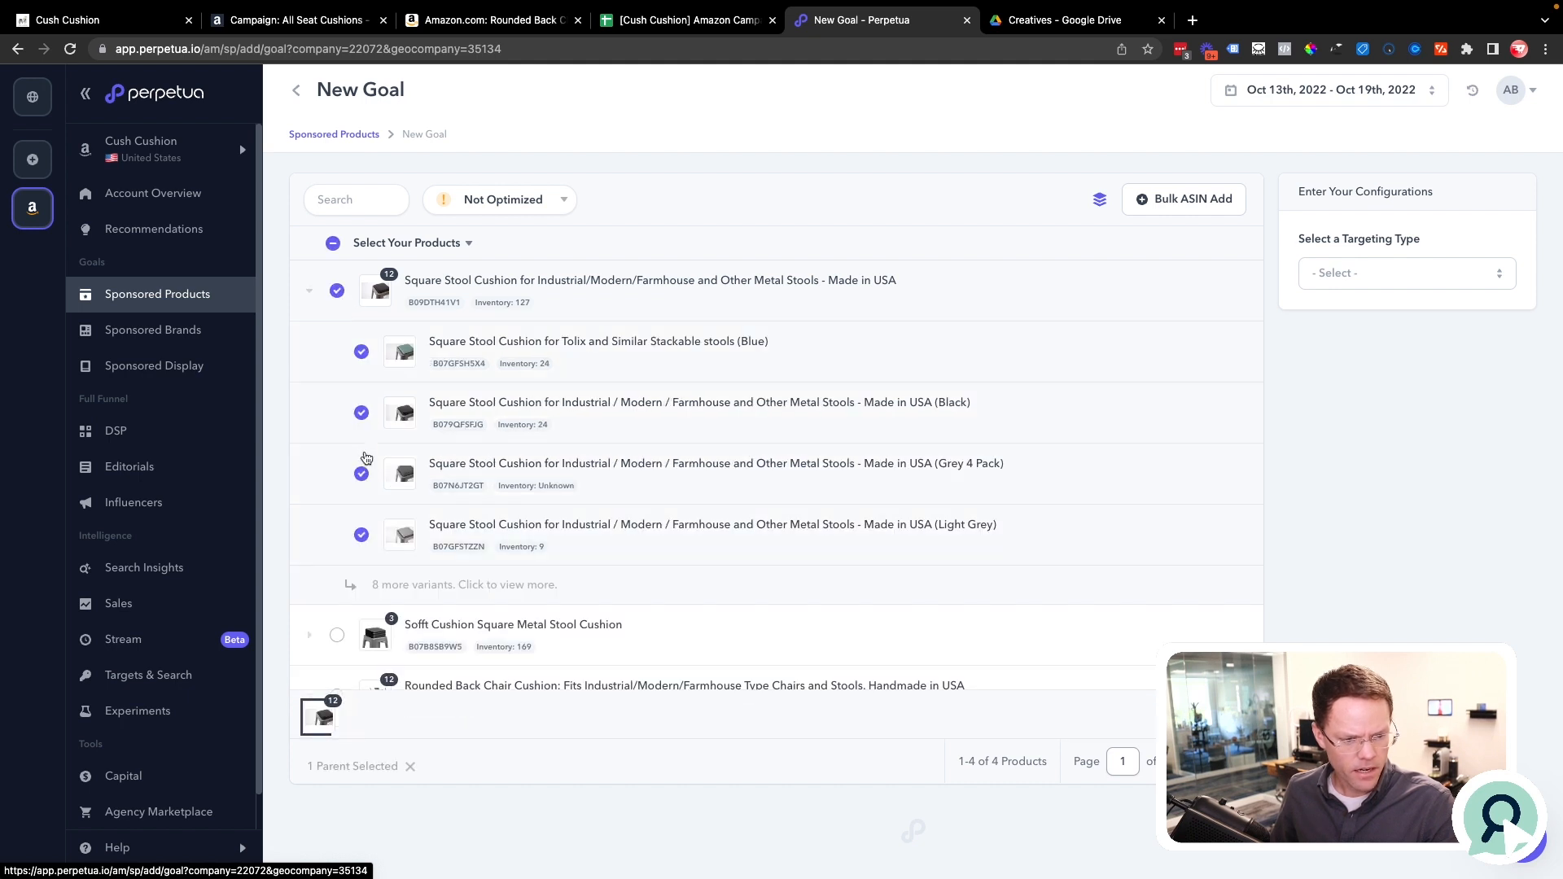
# Exclude the Grey 4 Pack, Black 4 Pack and Red 4 Pack variants of the Square Stool Cushion from the goal.
pyautogui.click(361, 474)
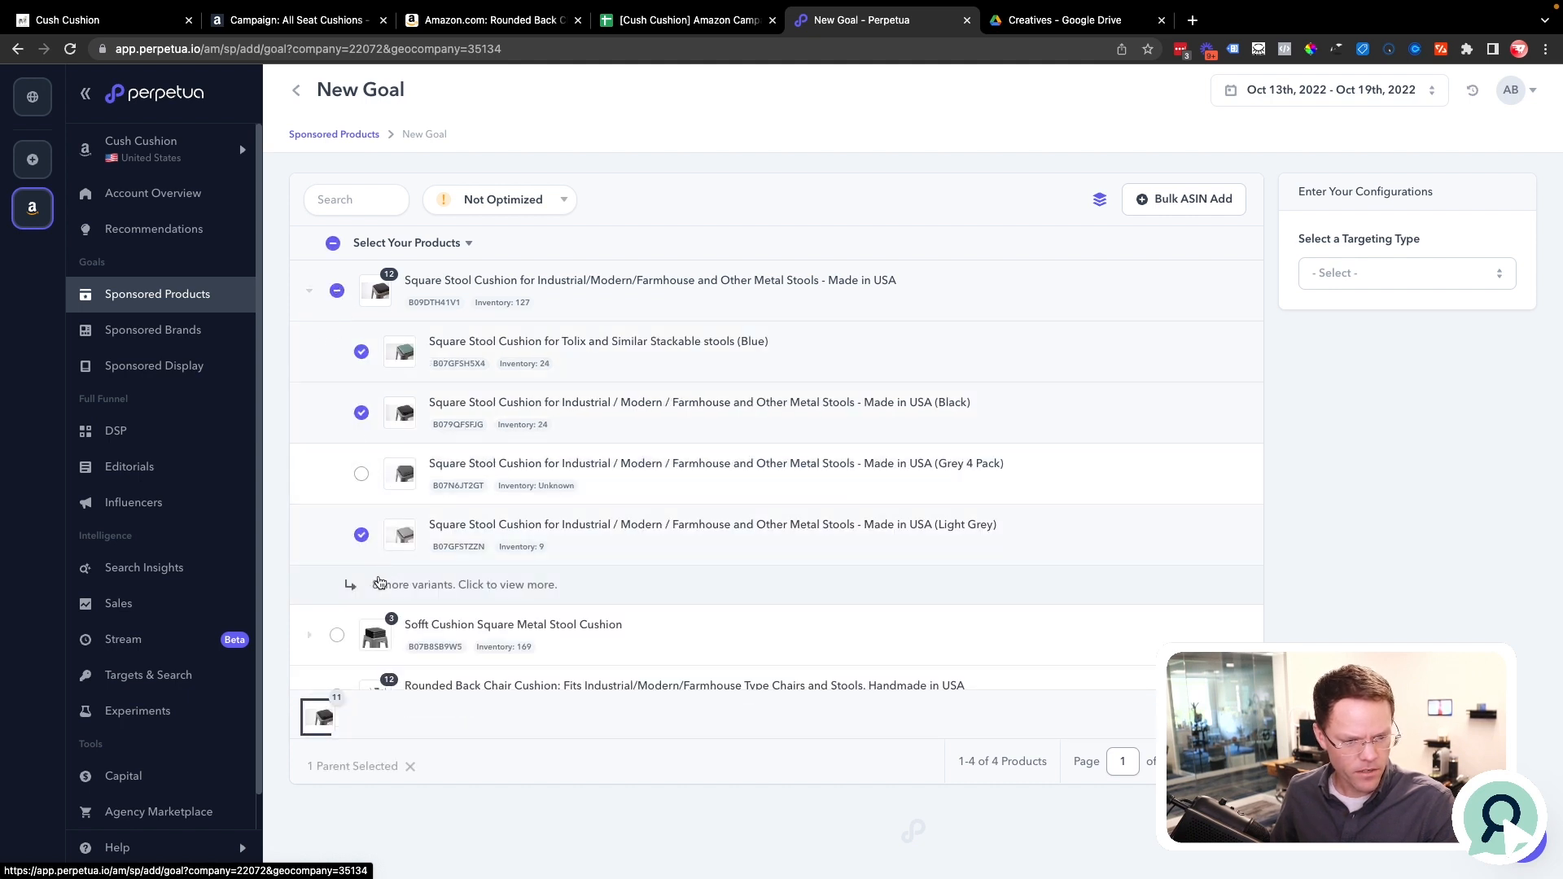
pyautogui.click(379, 583)
pyautogui.scroll(-4, 377, 586)
pyautogui.click(361, 508)
pyautogui.click(361, 630)
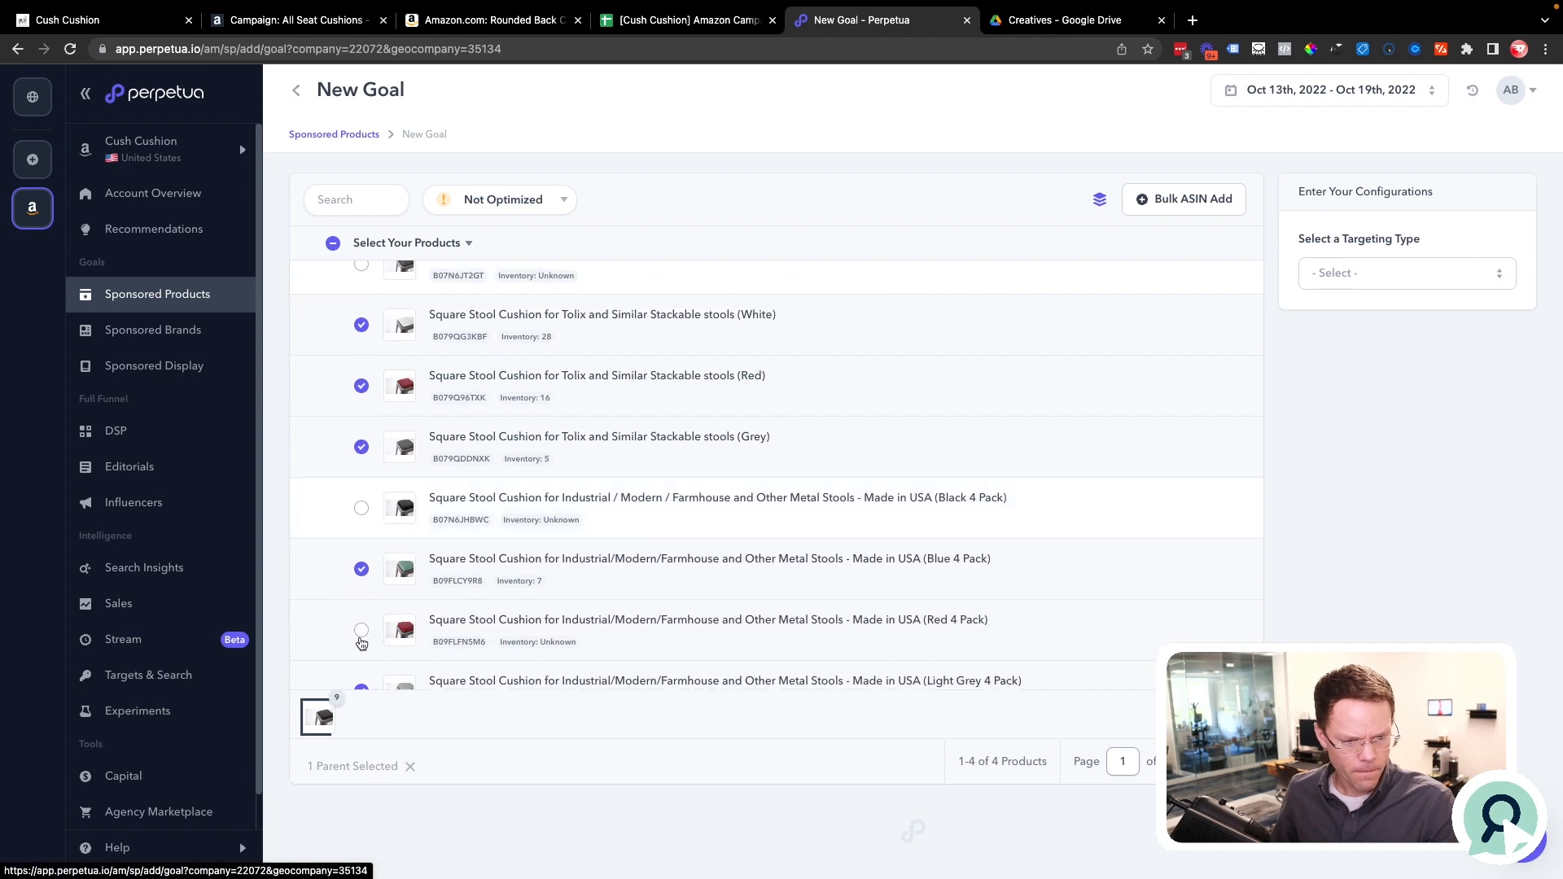
pyautogui.scroll(-3, 361, 639)
pyautogui.scroll(2, 396, 488)
pyautogui.scroll(3, 396, 488)
pyautogui.click(312, 292)
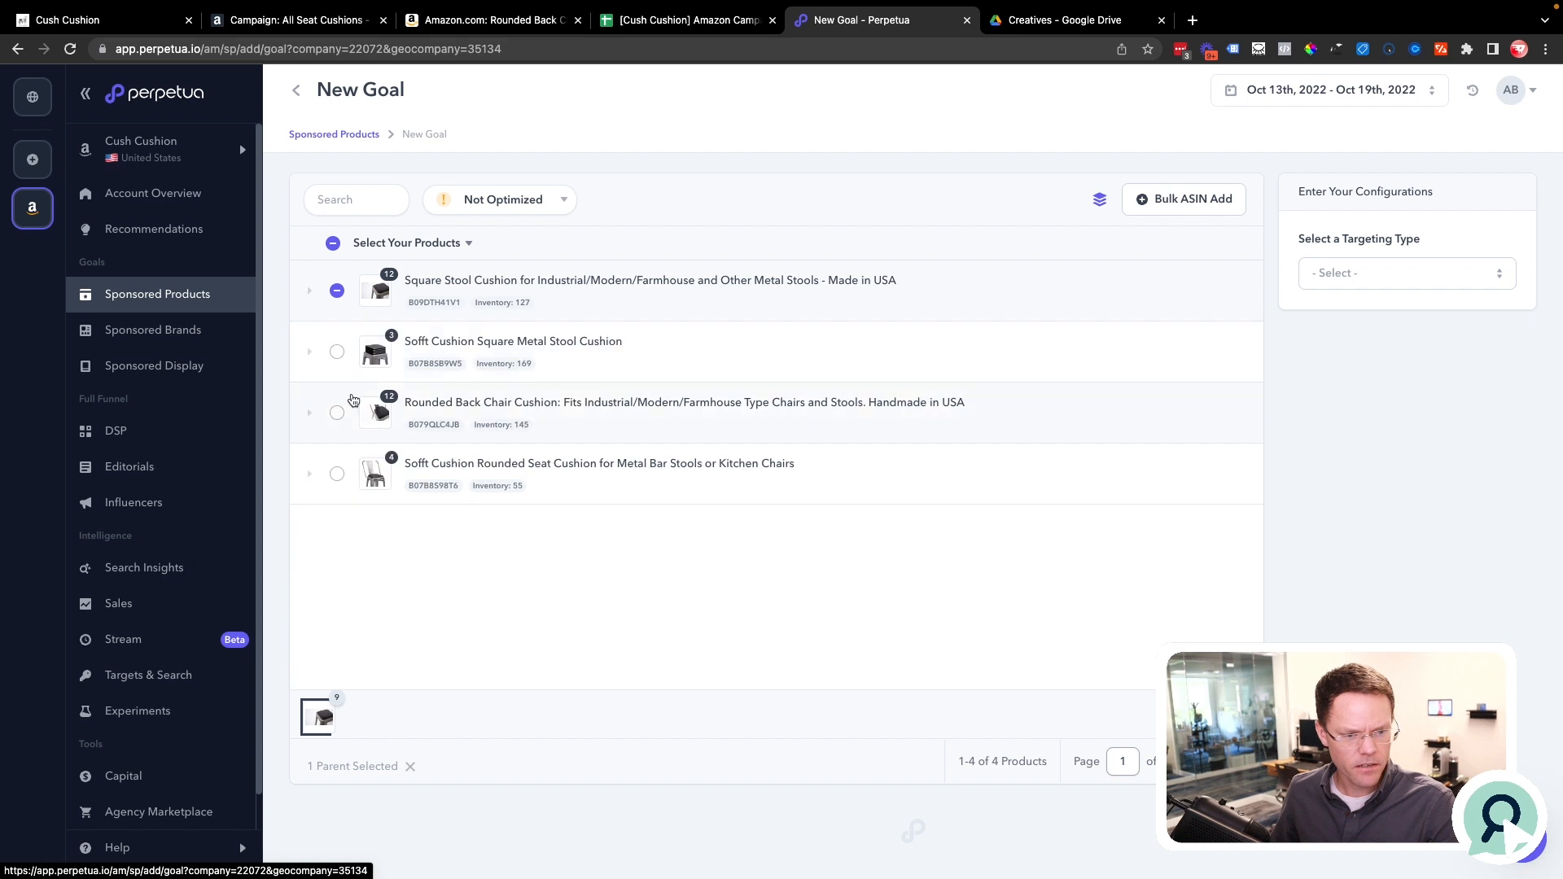
# Add the Sofft Cushion Square Metal Stool Cushion without its 4 Pack Grey variant, plus all Rounded Back Chair Cushion variants.
pyautogui.click(311, 353)
pyautogui.click(336, 351)
pyautogui.click(361, 534)
pyautogui.click(315, 598)
pyautogui.scroll(-3, 387, 427)
pyautogui.click(336, 315)
pyautogui.click(309, 316)
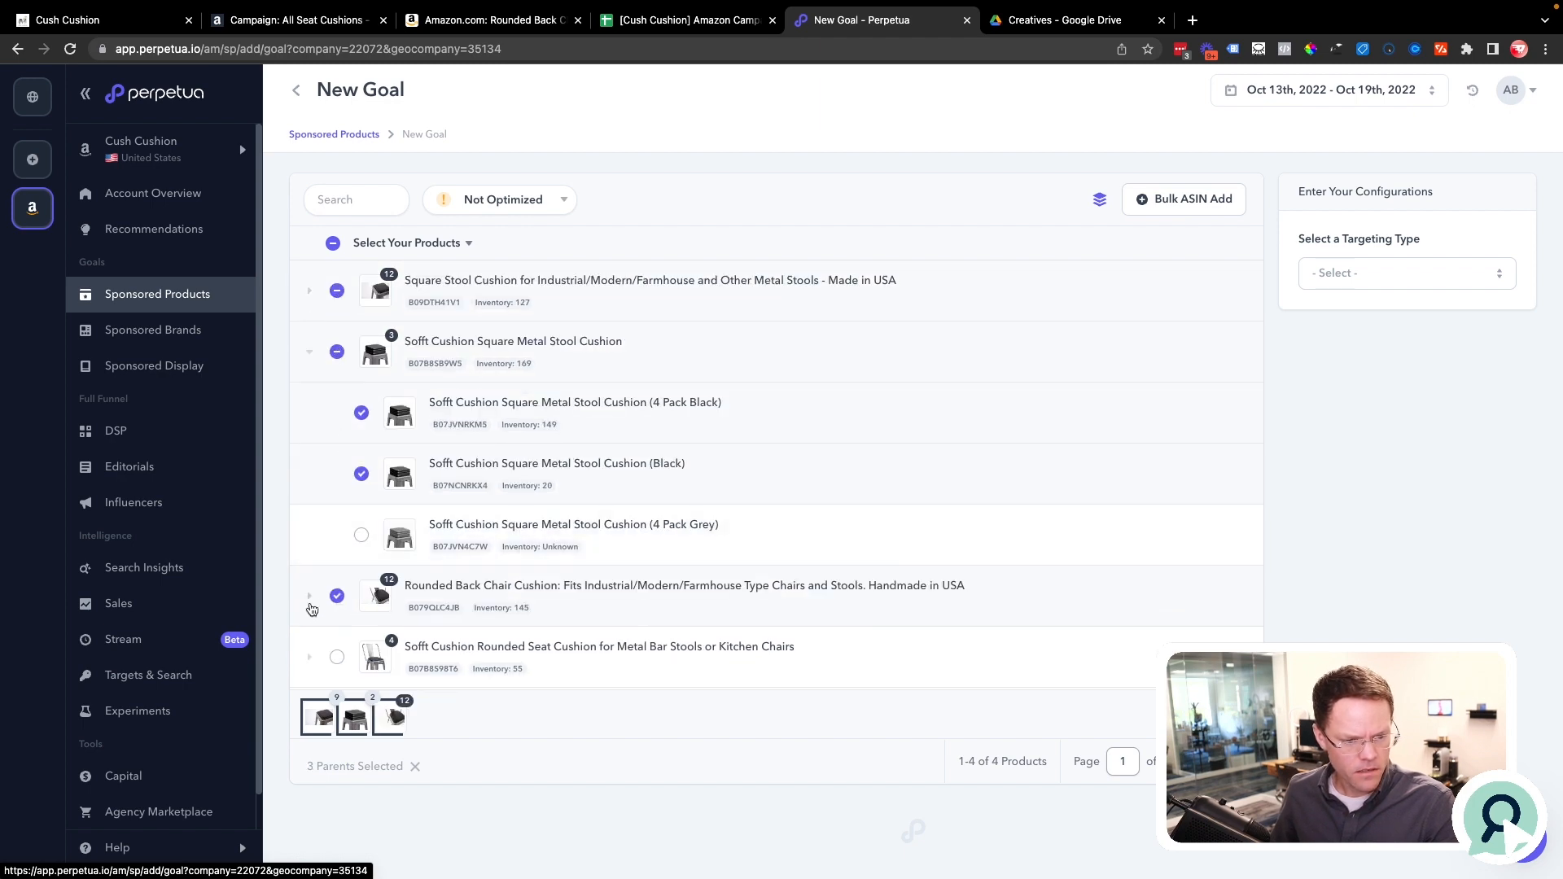
# Add all four variants of the Sofft Cushion Rounded Seat Cushion to the goal and collapse the expanded product groups.
pyautogui.scroll(-1, 312, 610)
pyautogui.click(310, 639)
pyautogui.scroll(-3, 355, 533)
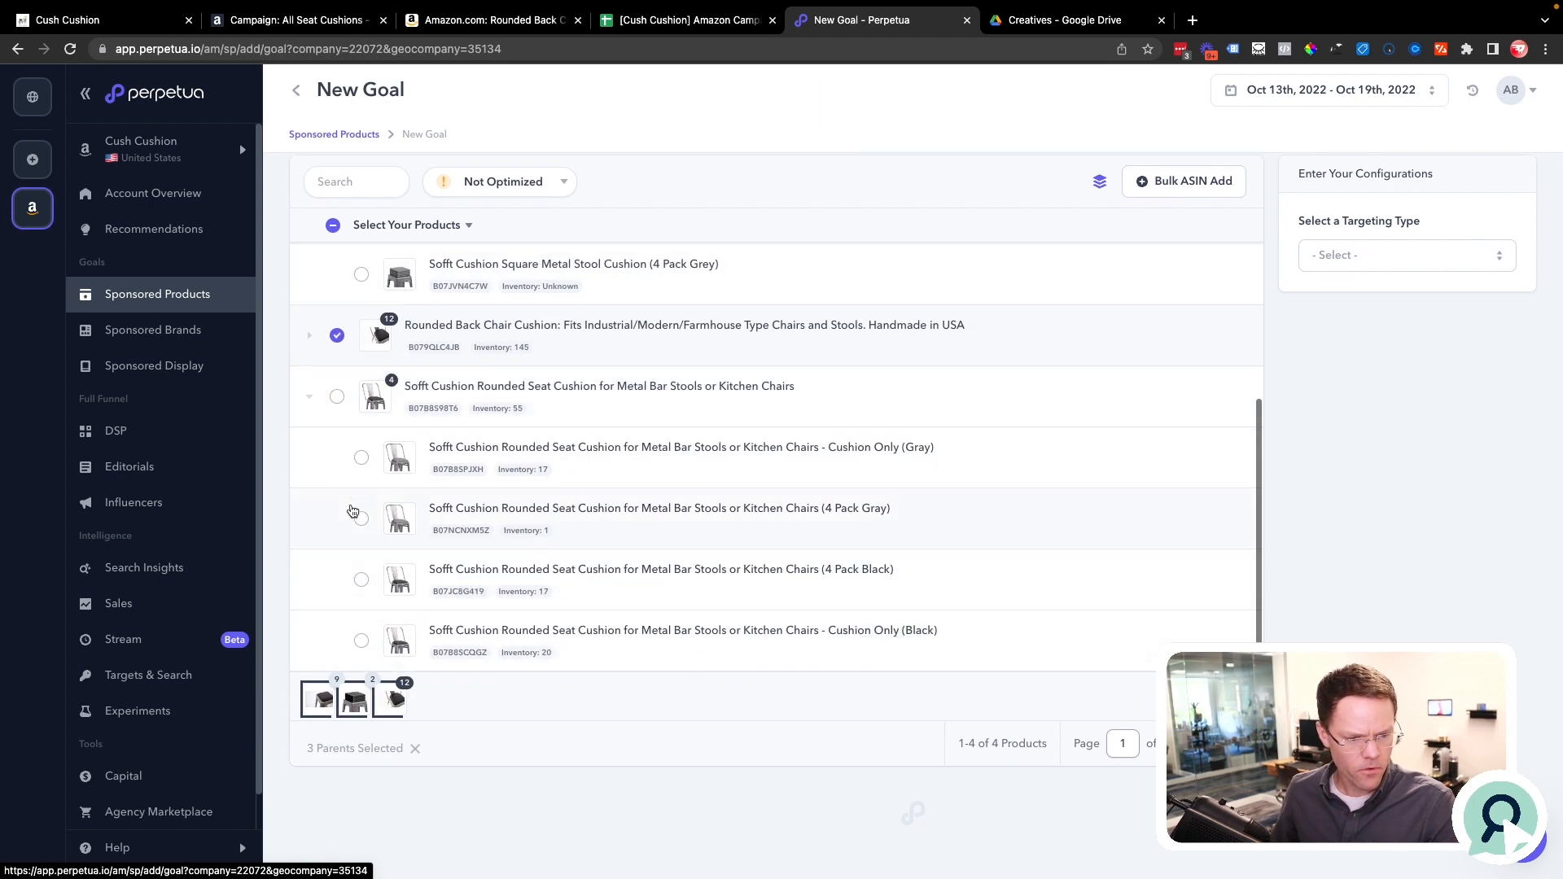
pyautogui.click(336, 397)
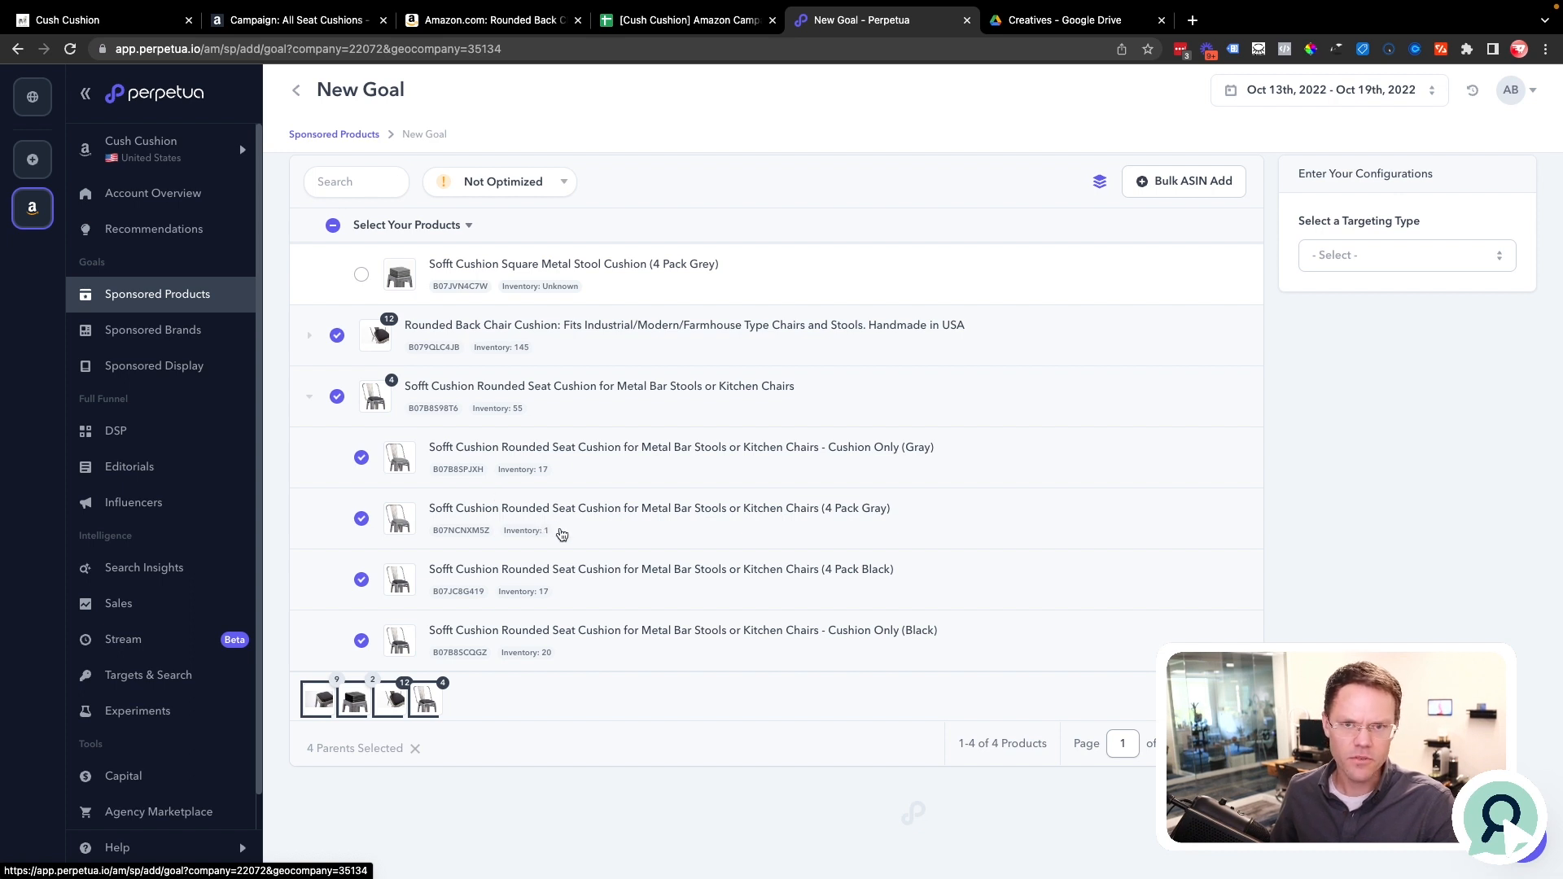
pyautogui.click(309, 398)
pyautogui.click(314, 405)
pyautogui.click(315, 406)
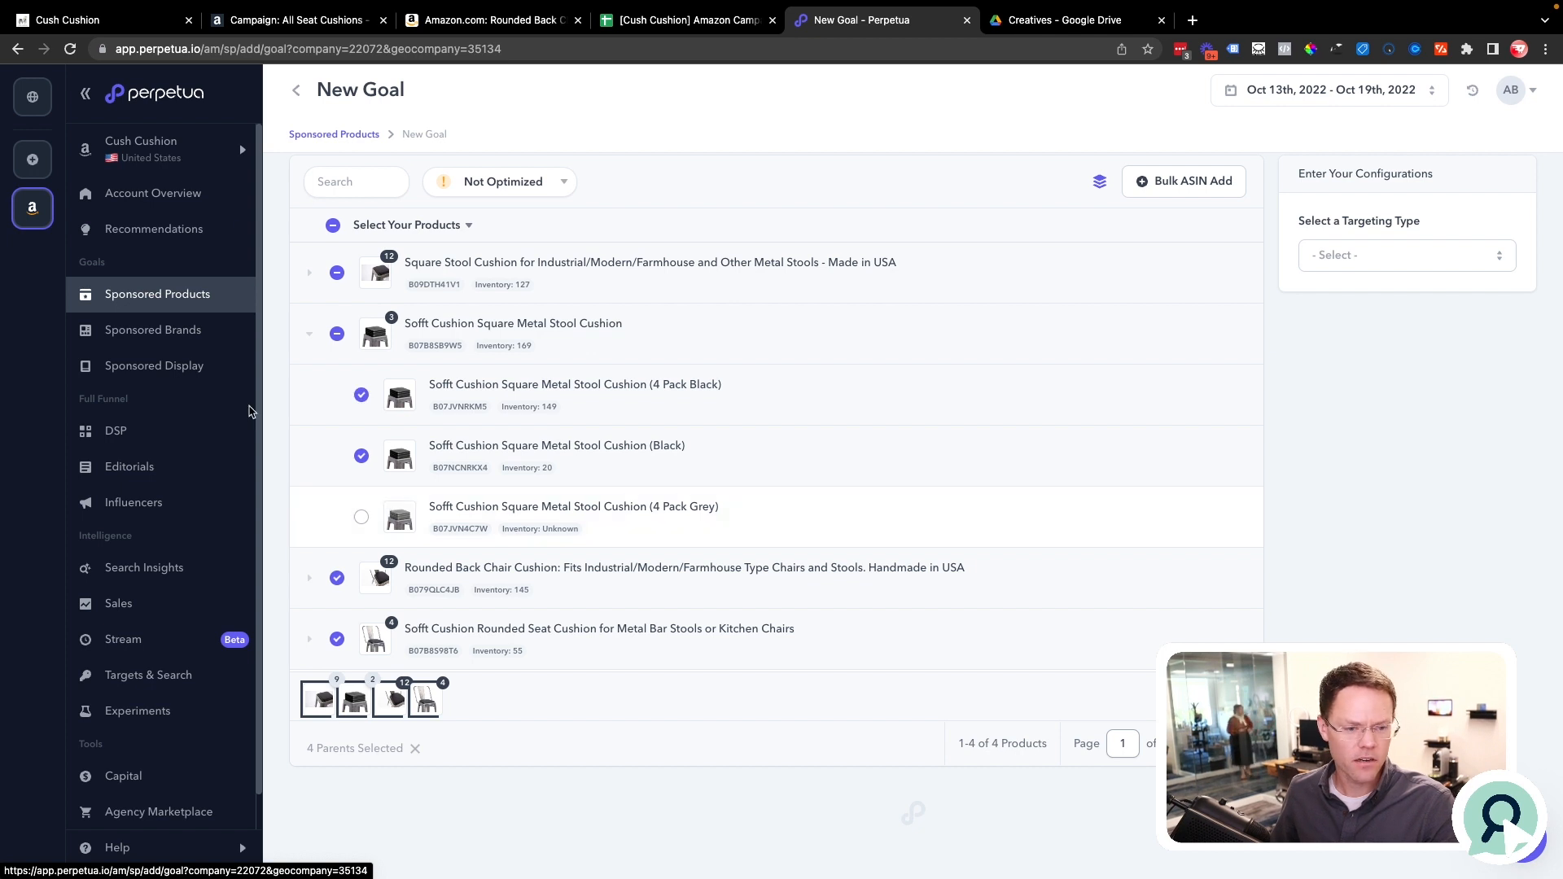
pyautogui.click(309, 339)
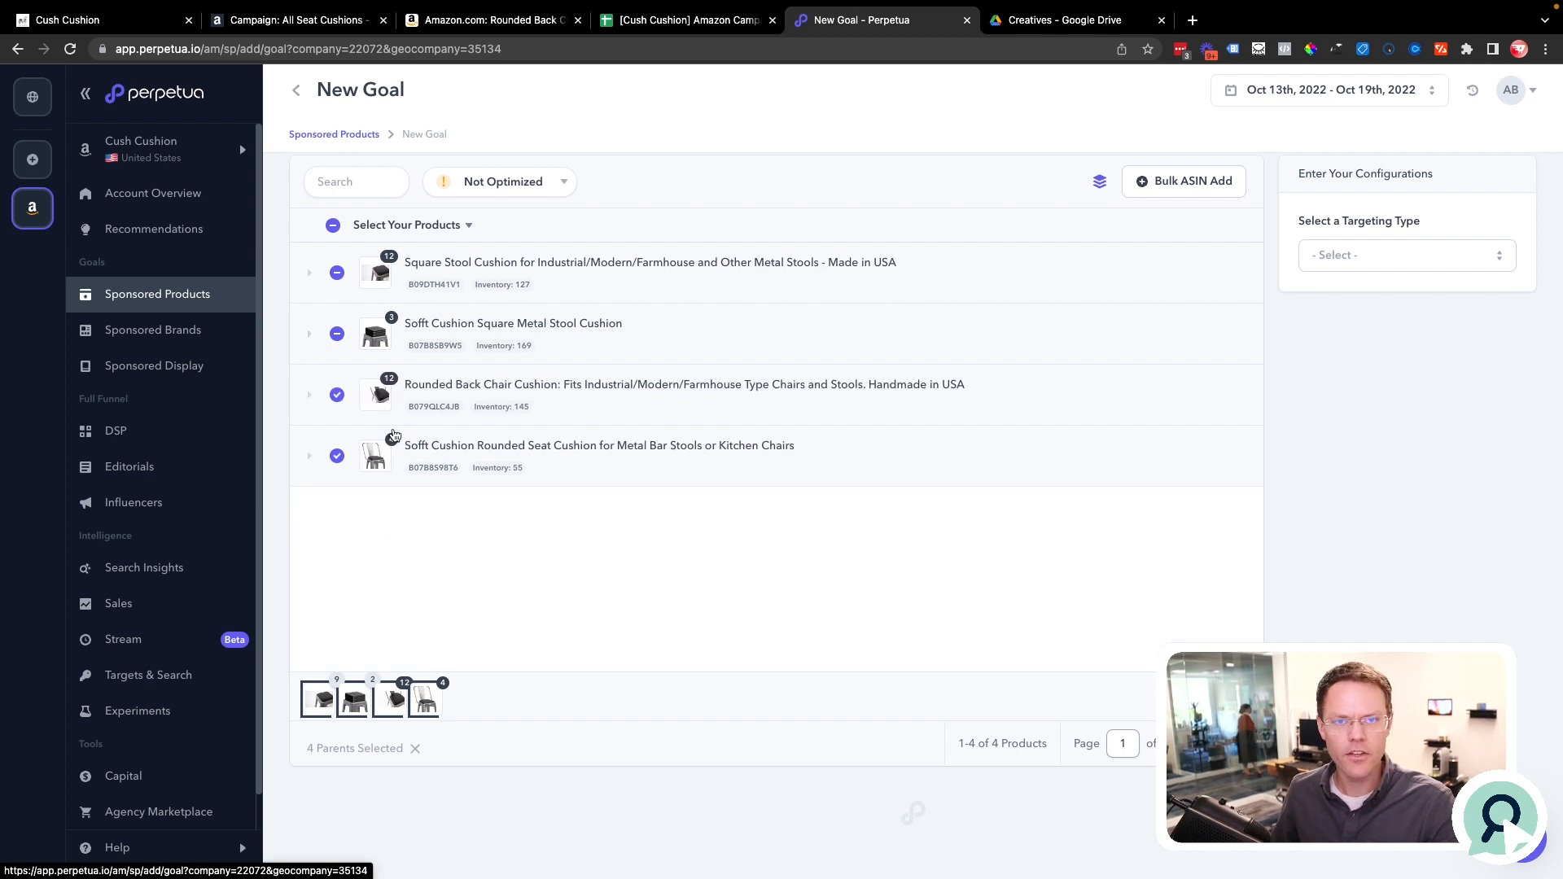
# Set the goal's targeting type to Universal Targeting and name the goal All Seat Covers - Manual.
pyautogui.scroll(1, 439, 325)
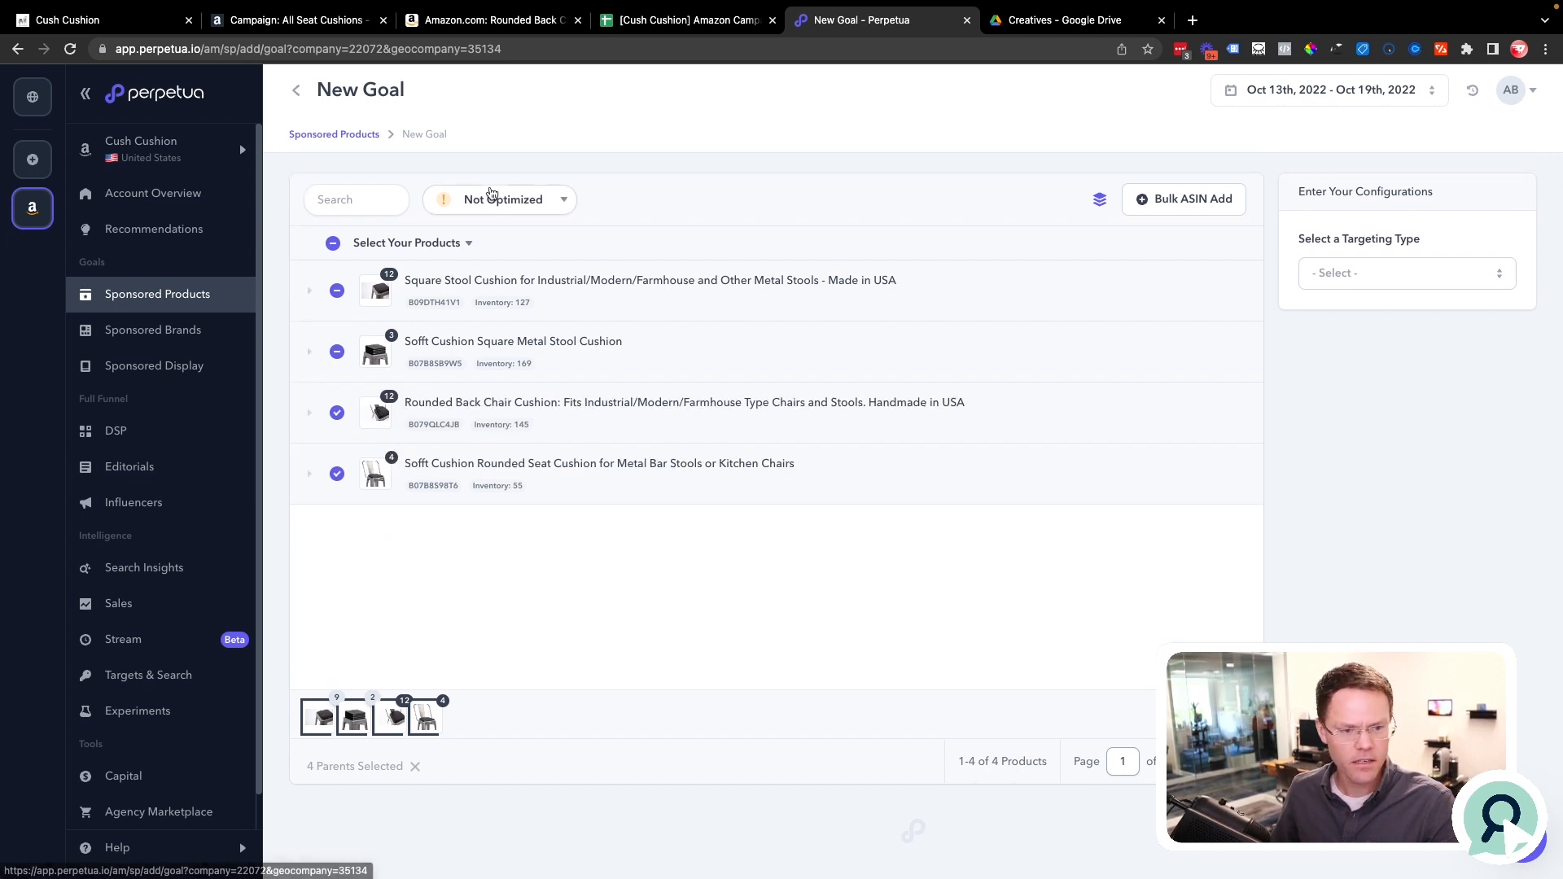
pyautogui.click(1367, 274)
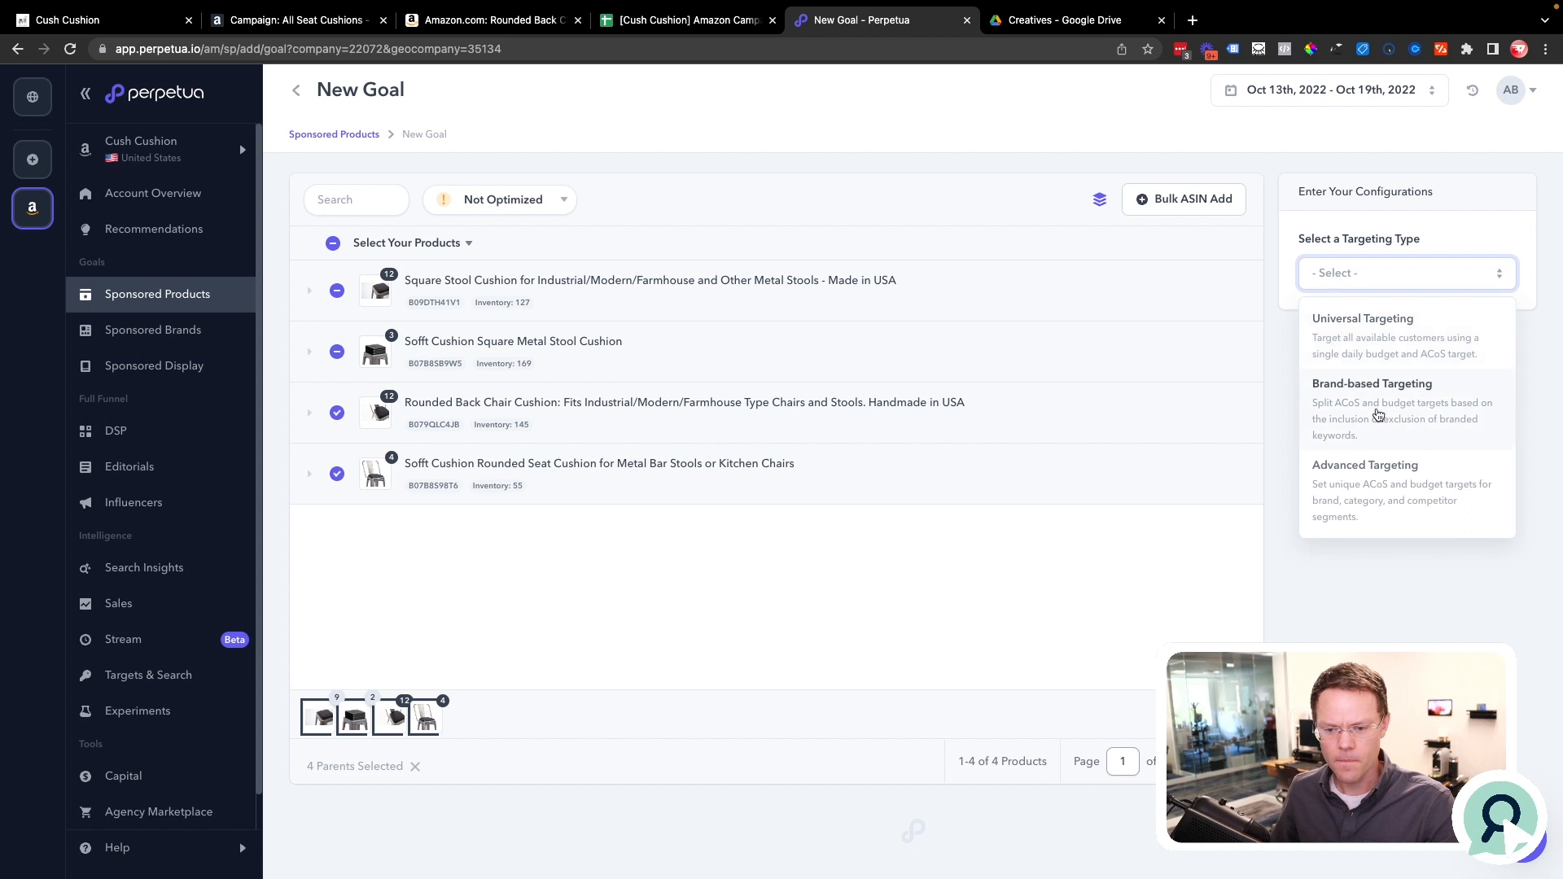
pyautogui.click(1388, 338)
pyautogui.click(1367, 352)
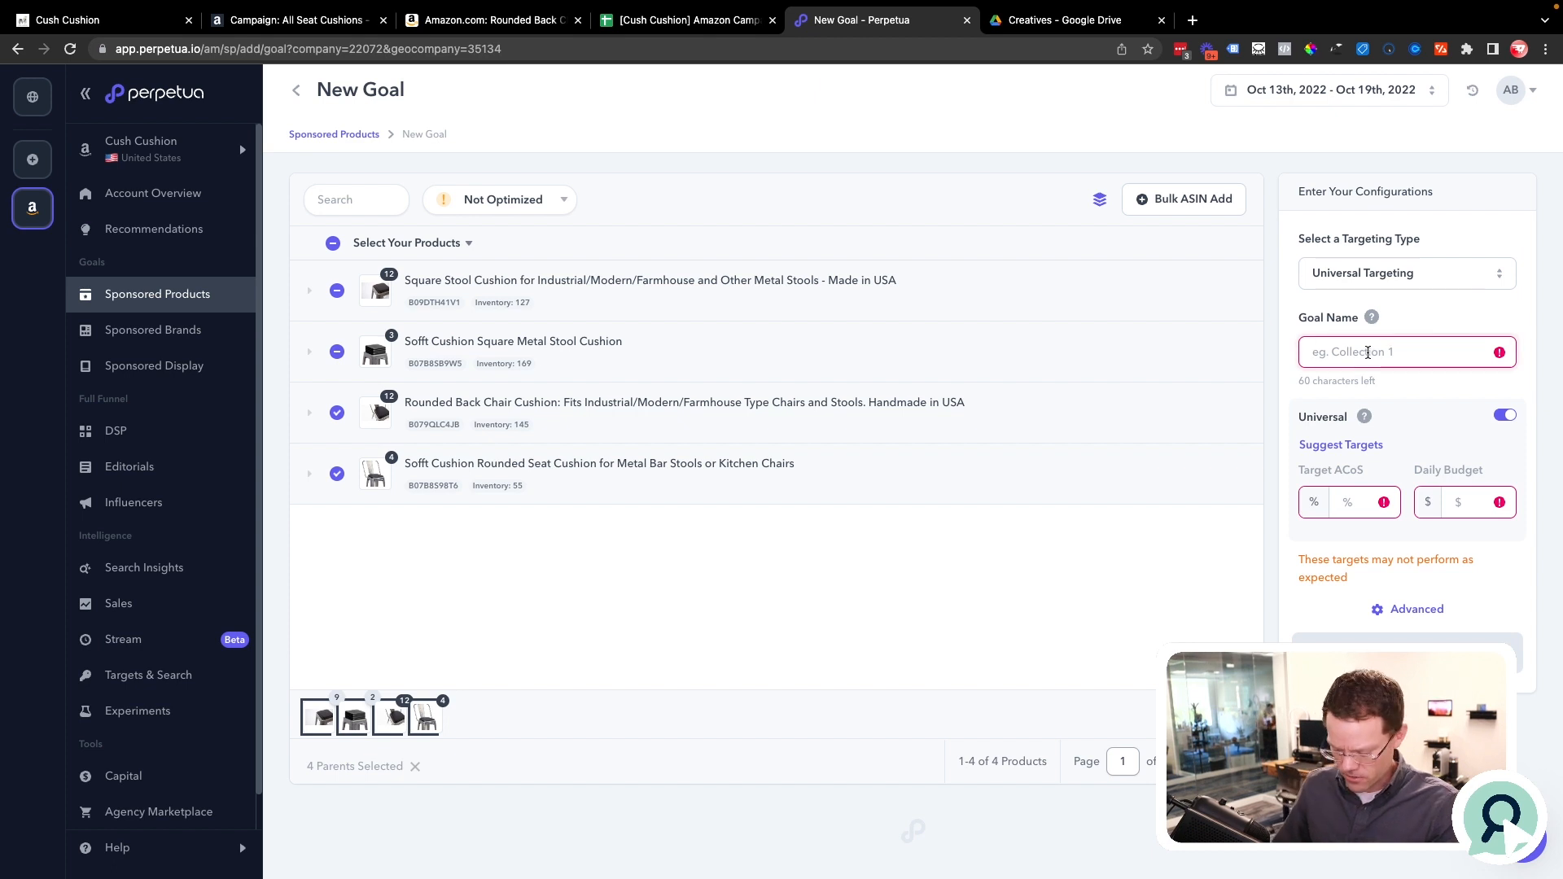
pyautogui.write('All Seat Covers - Manual')
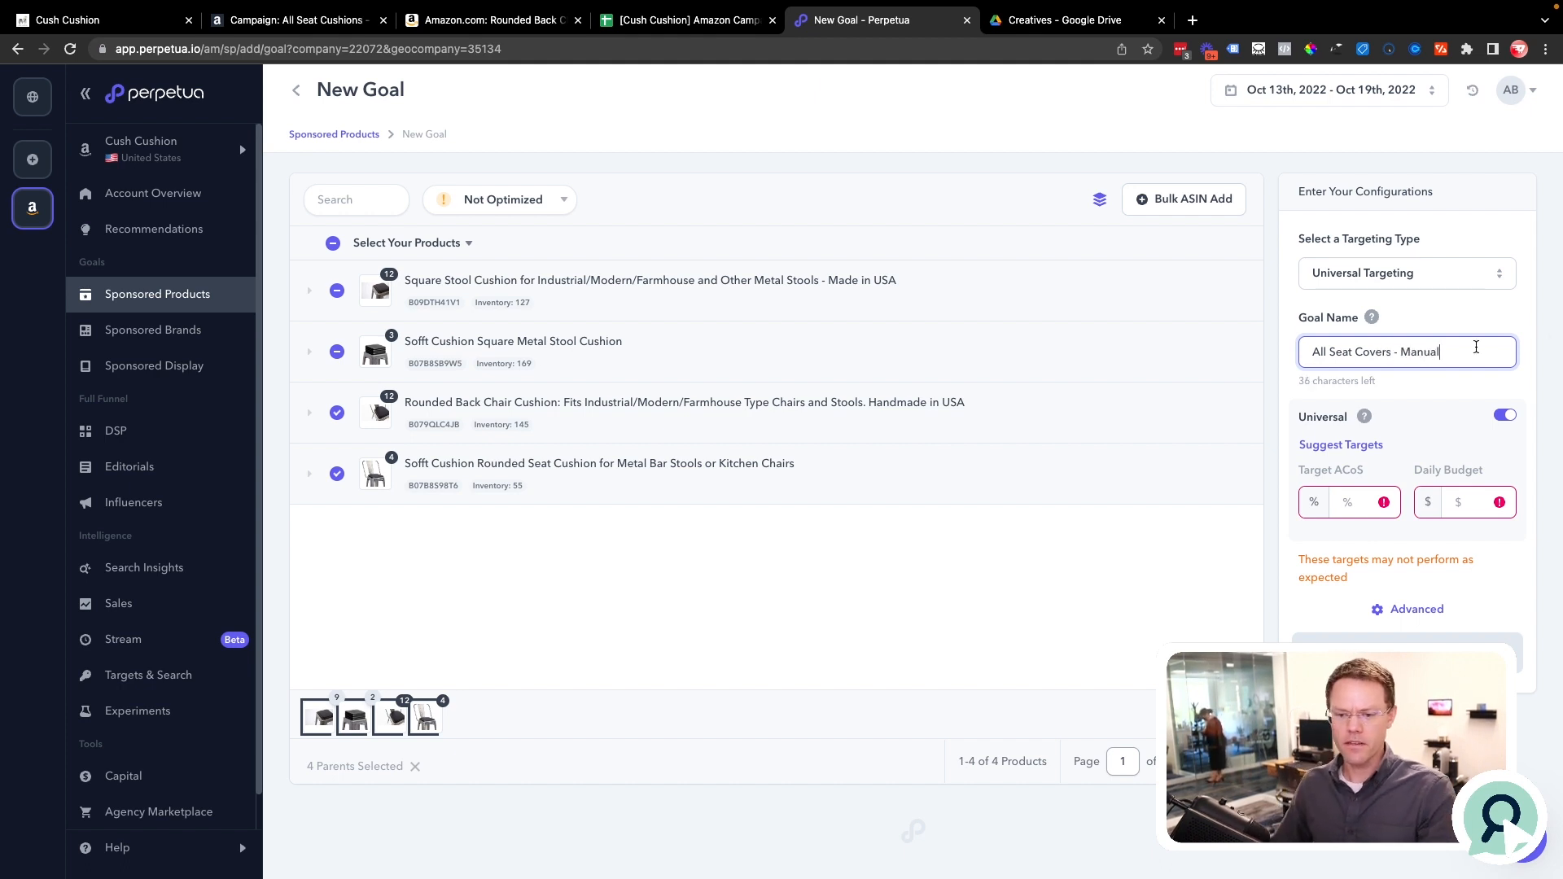
# Set the goal's Universal target ACoS to 50% and its daily budget to $45.
pyautogui.click(1360, 505)
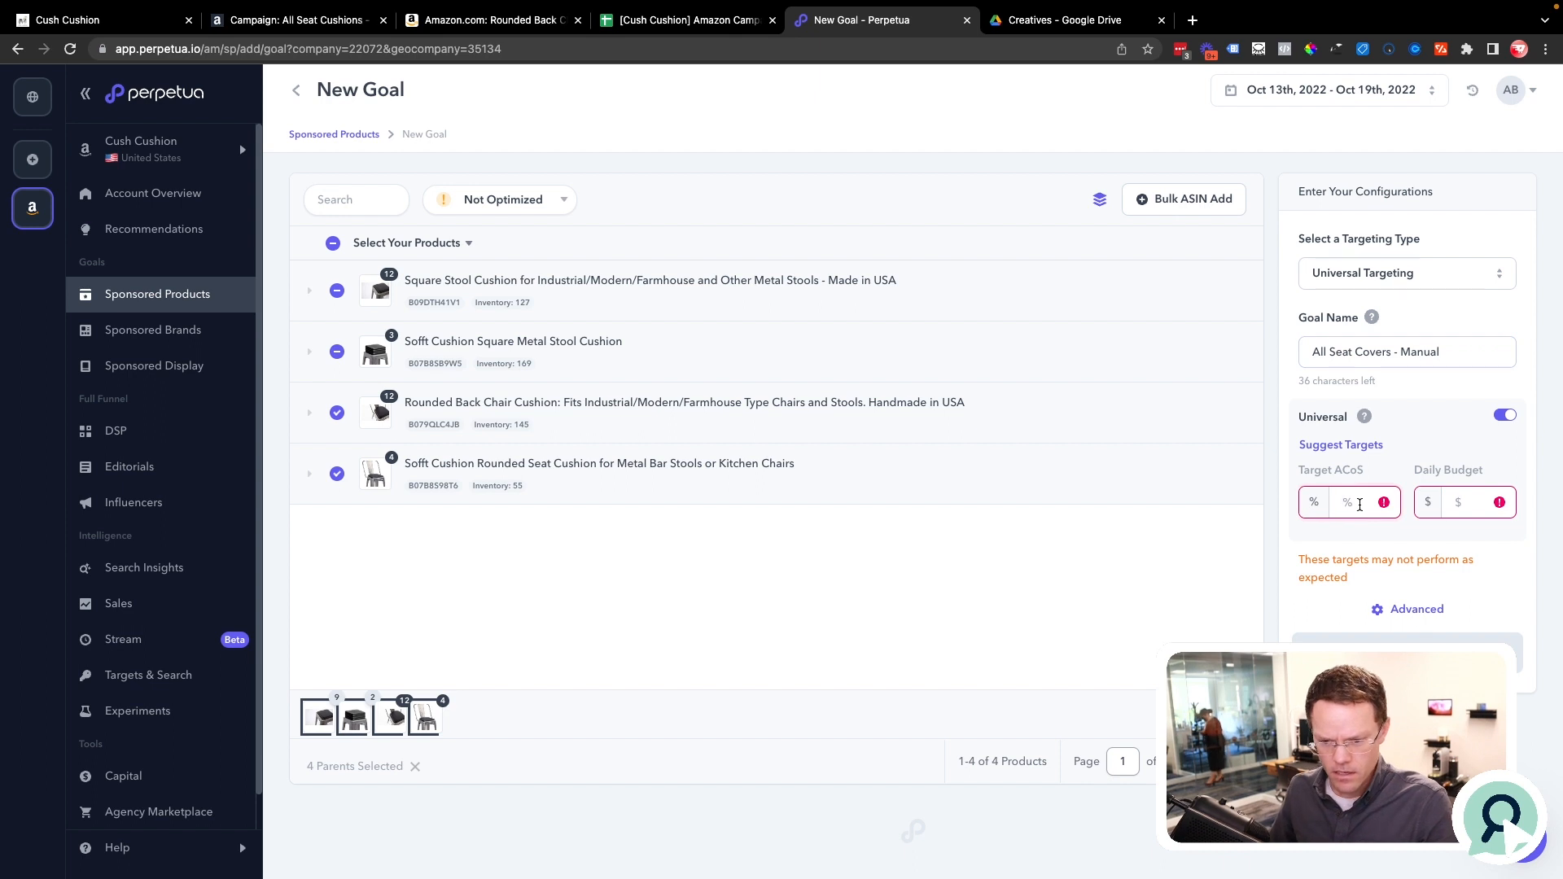
pyautogui.write('50')
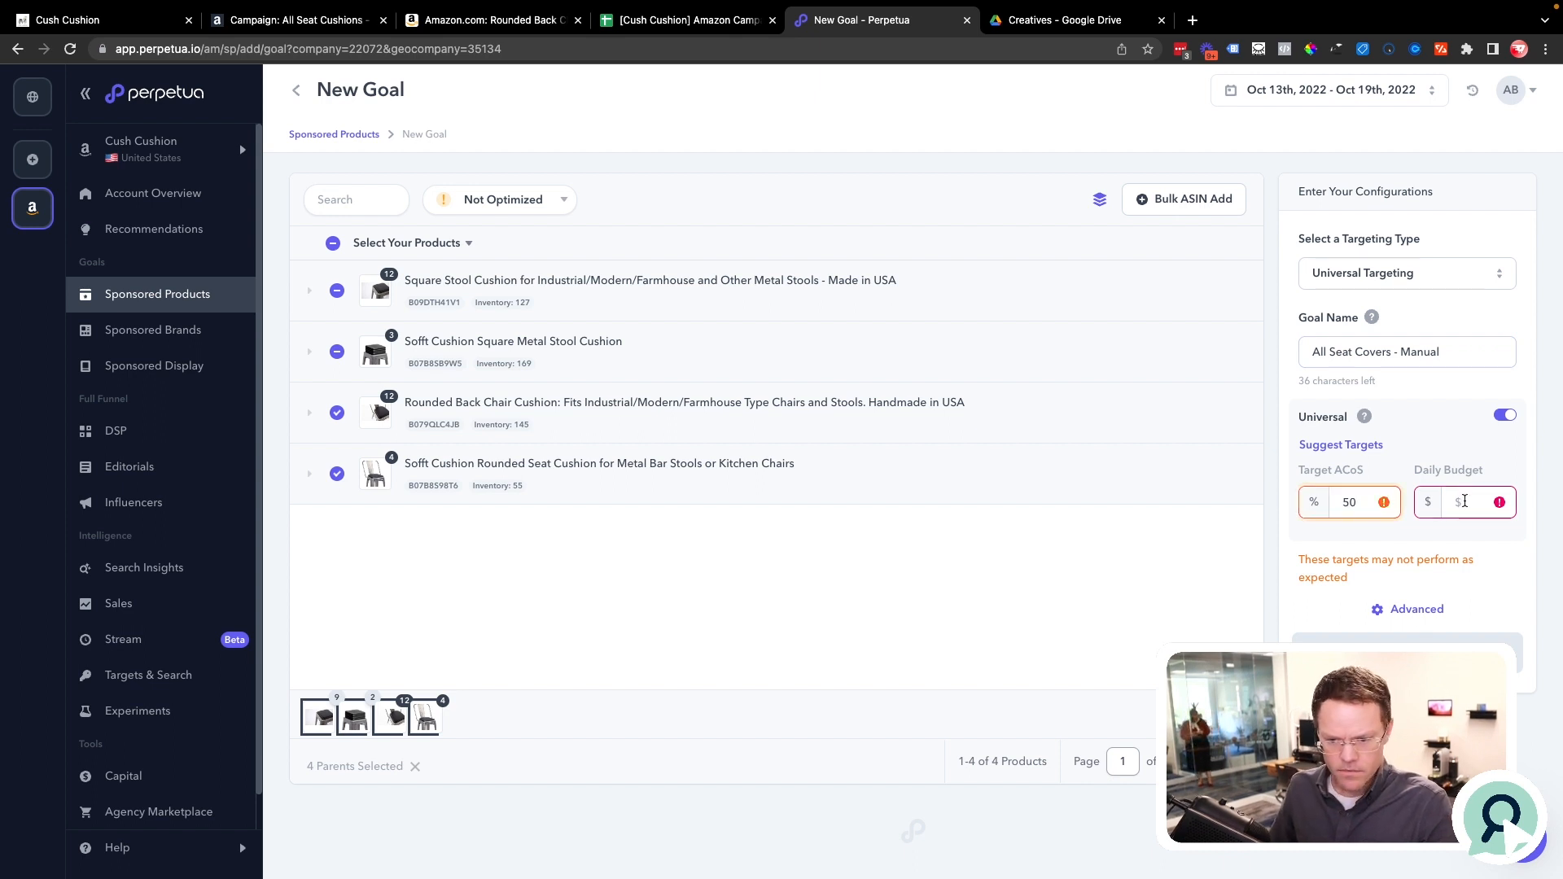
pyautogui.write('45')
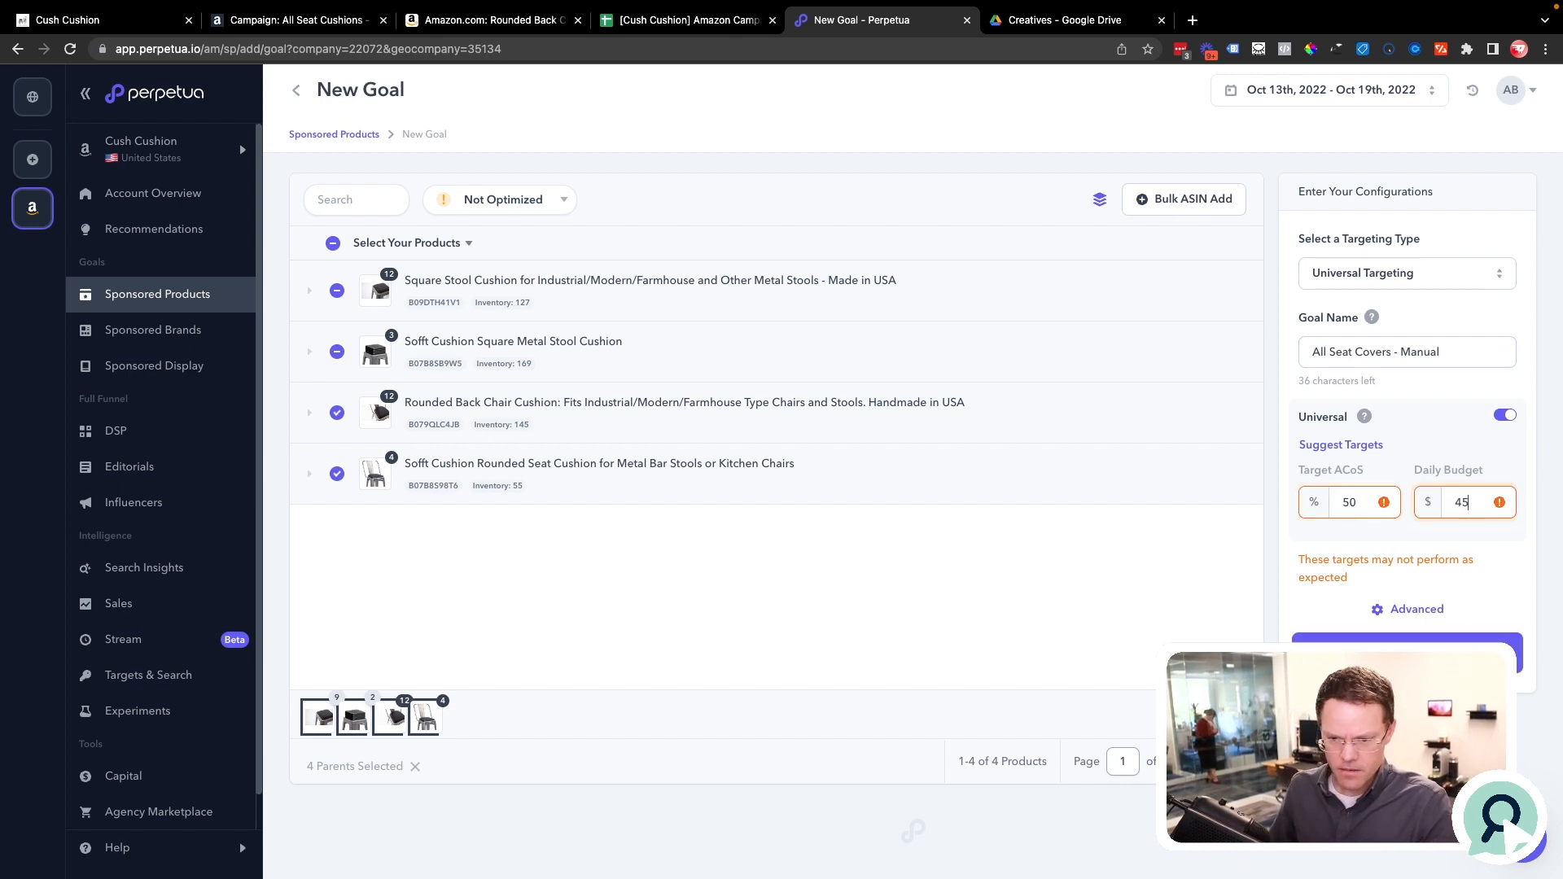
# Turn off the Auto campaign in the goal's advanced campaign management settings, leaving Keyword and Product Targeting on.
pyautogui.click(1407, 611)
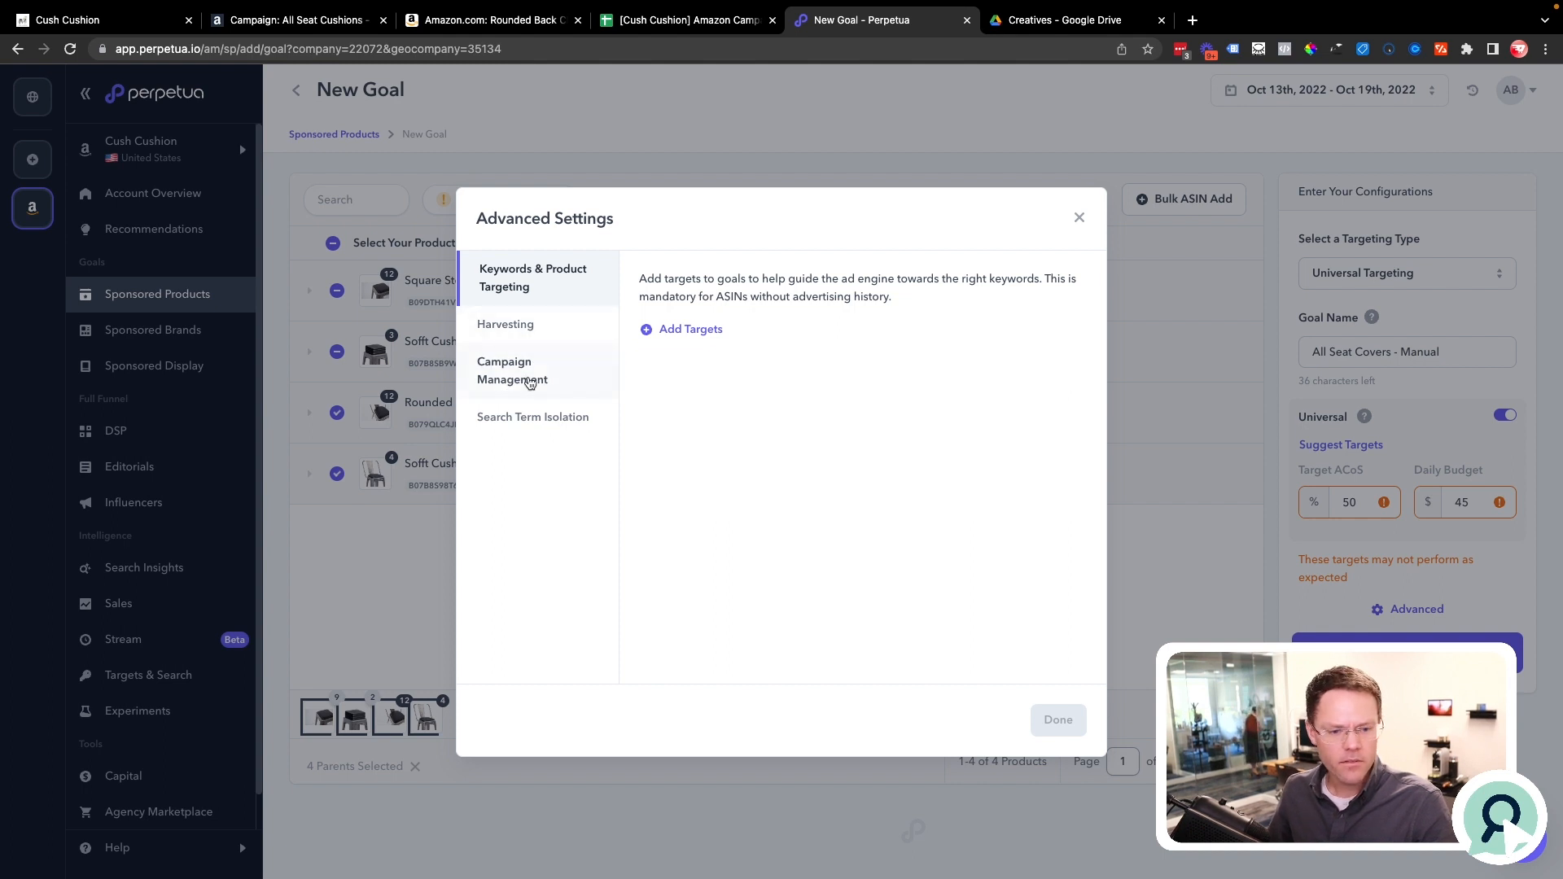
pyautogui.click(491, 382)
pyautogui.scroll(-1, 806, 544)
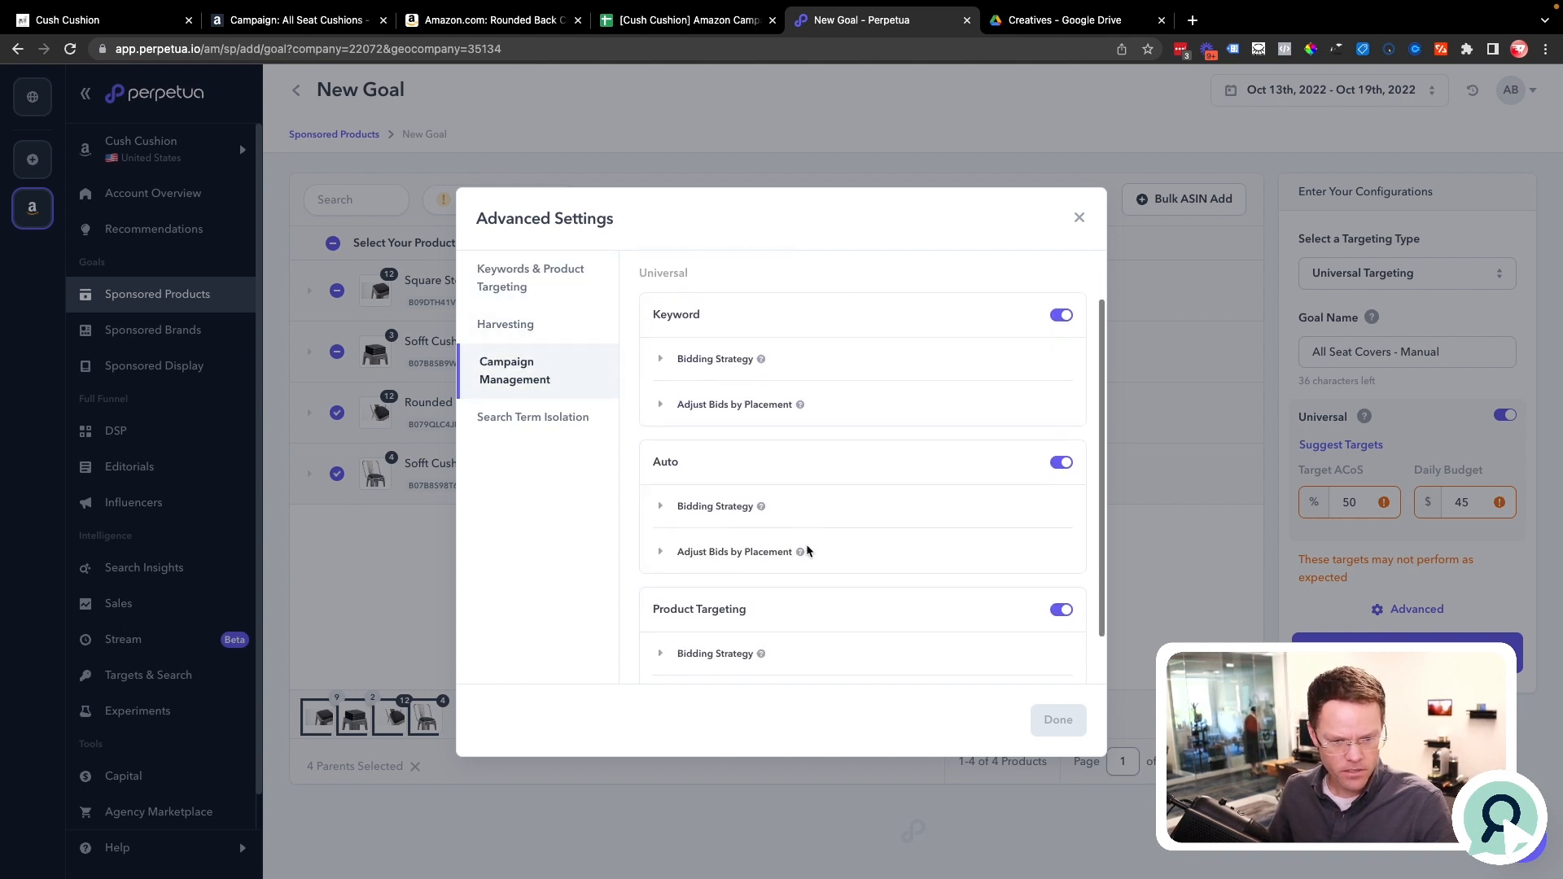
pyautogui.click(1062, 462)
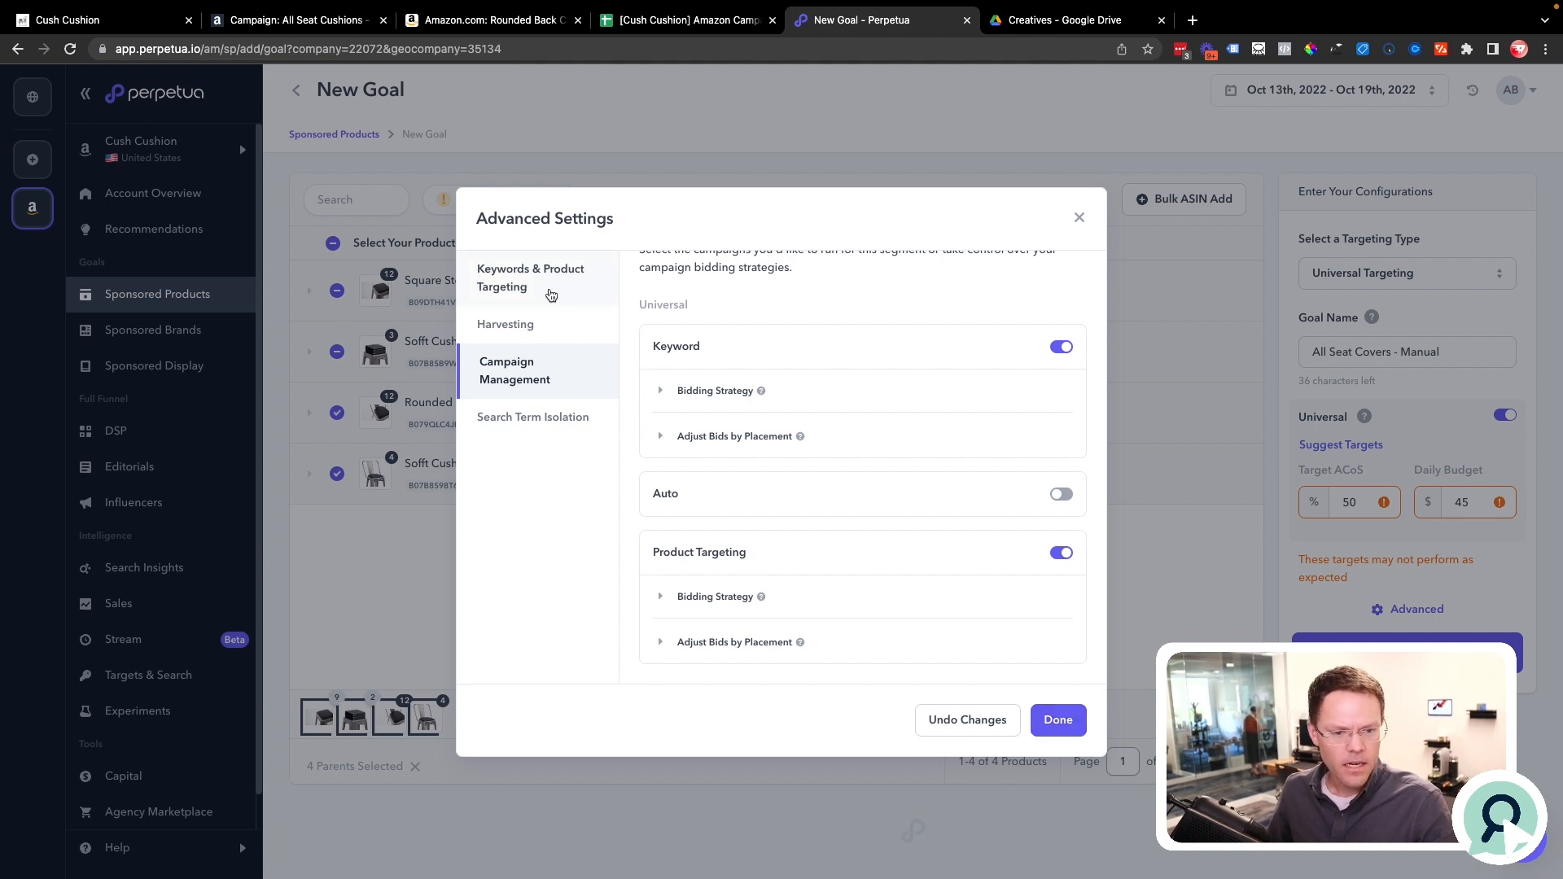
pyautogui.click(1055, 719)
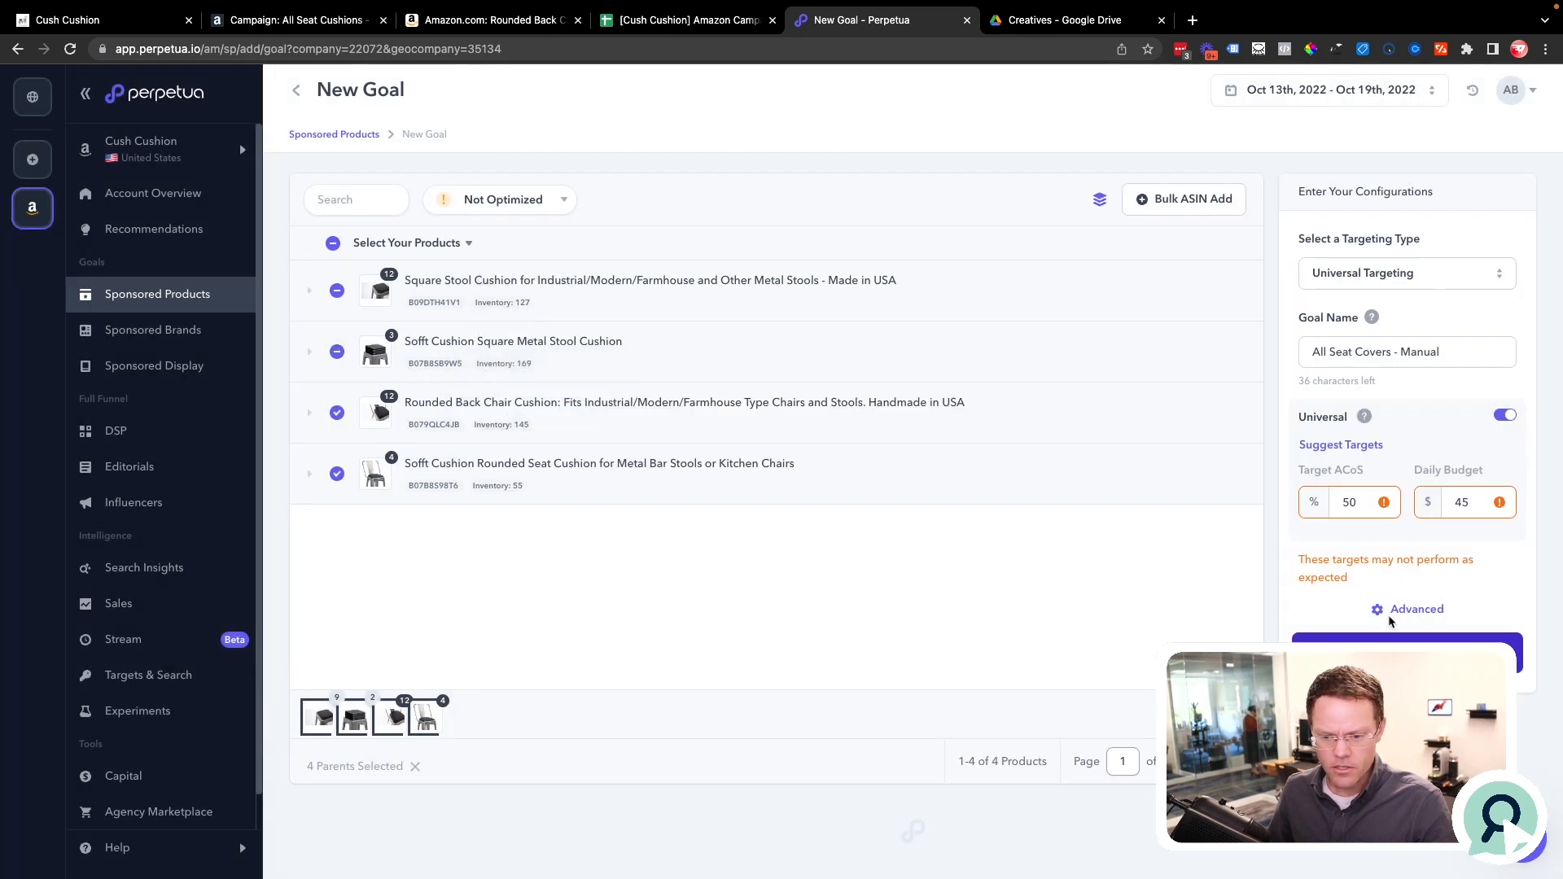
# Try Perpetua's suggested targets and set the target ACoS back to 50% and the daily budget back to $45.
pyautogui.moveTo(1376, 590); pyautogui.dragTo(1292, 572)
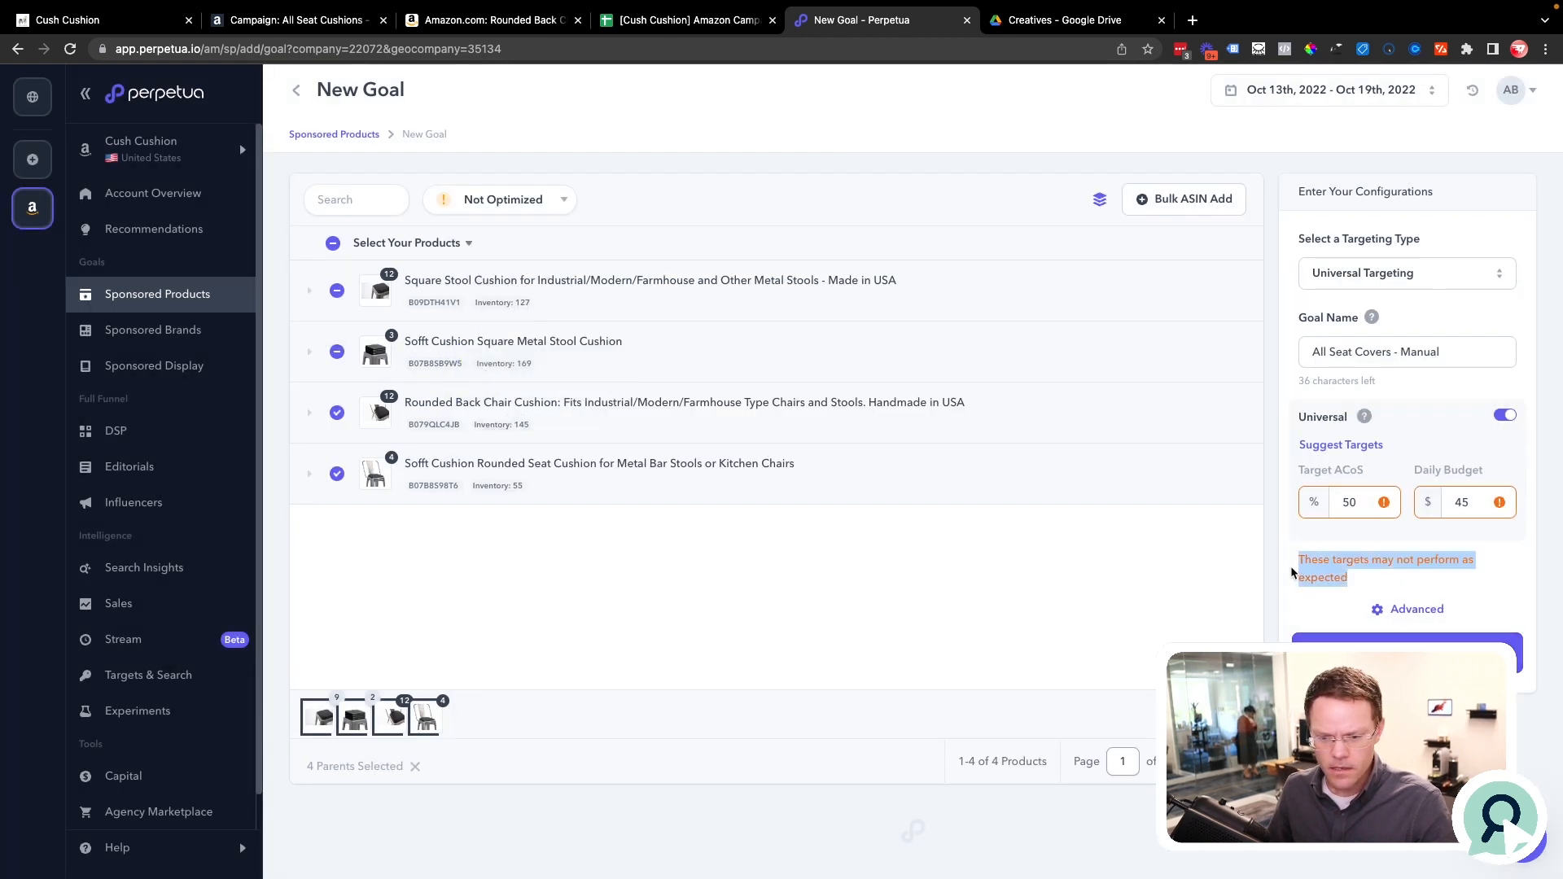
pyautogui.click(1373, 596)
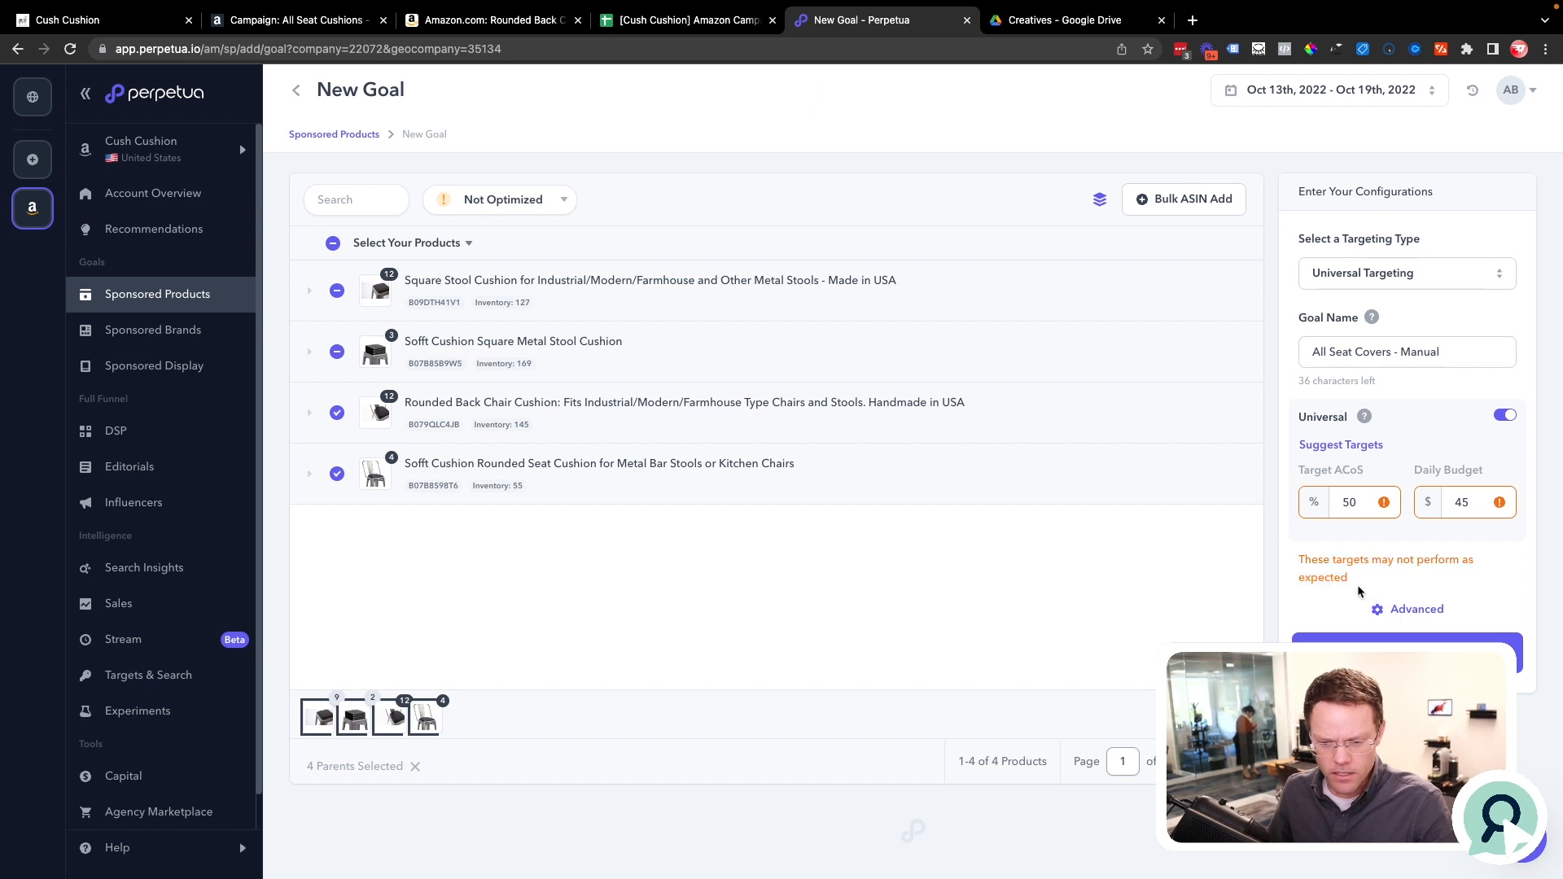
pyautogui.click(1329, 452)
pyautogui.click(1374, 503)
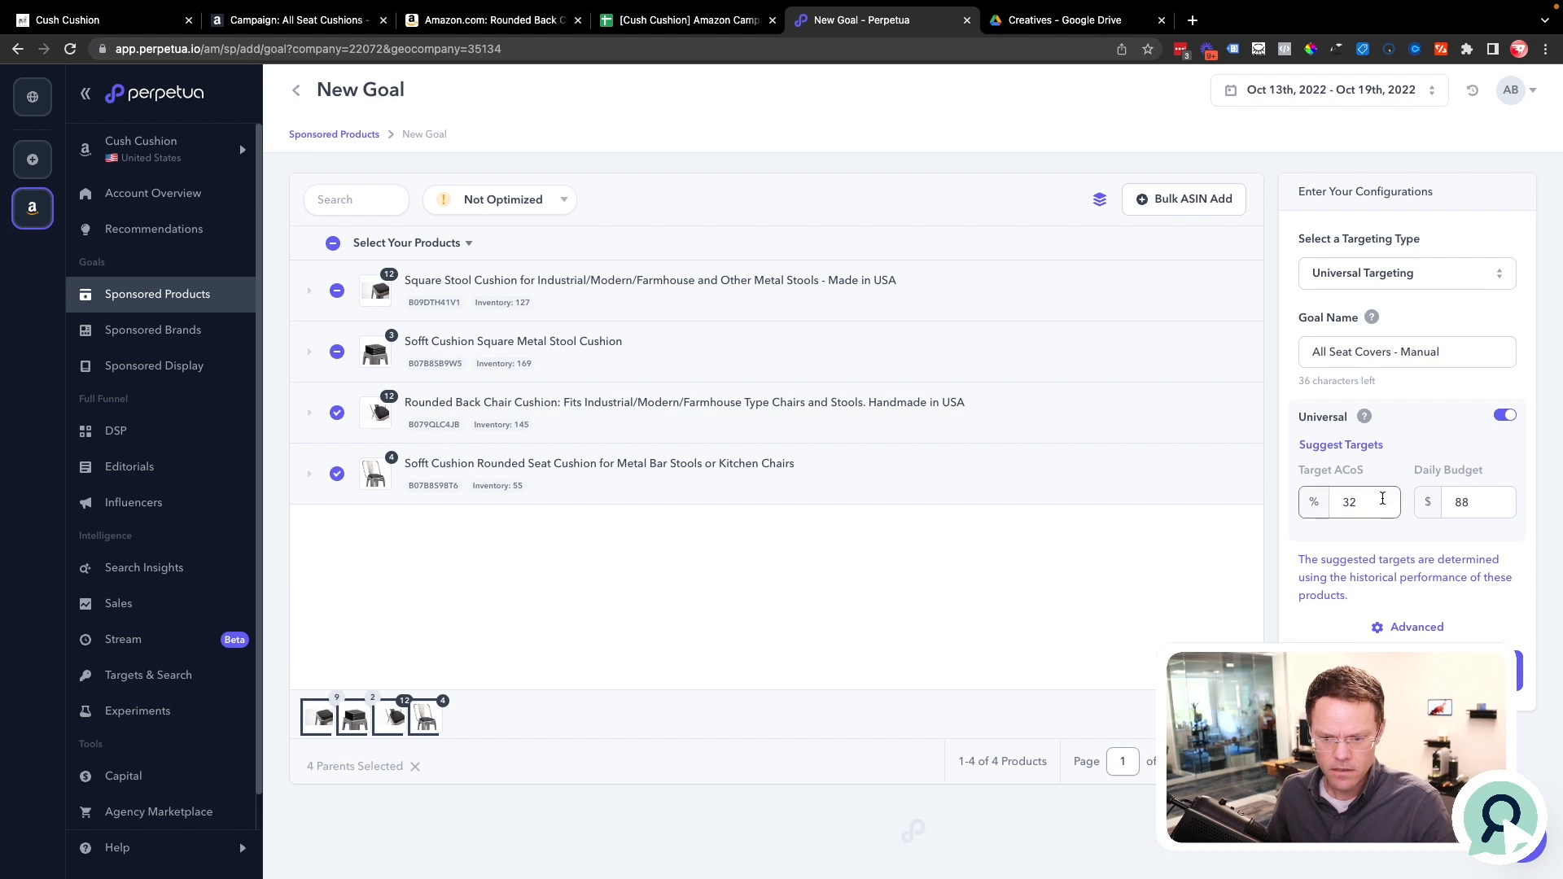
pyautogui.doubleClick(1374, 504)
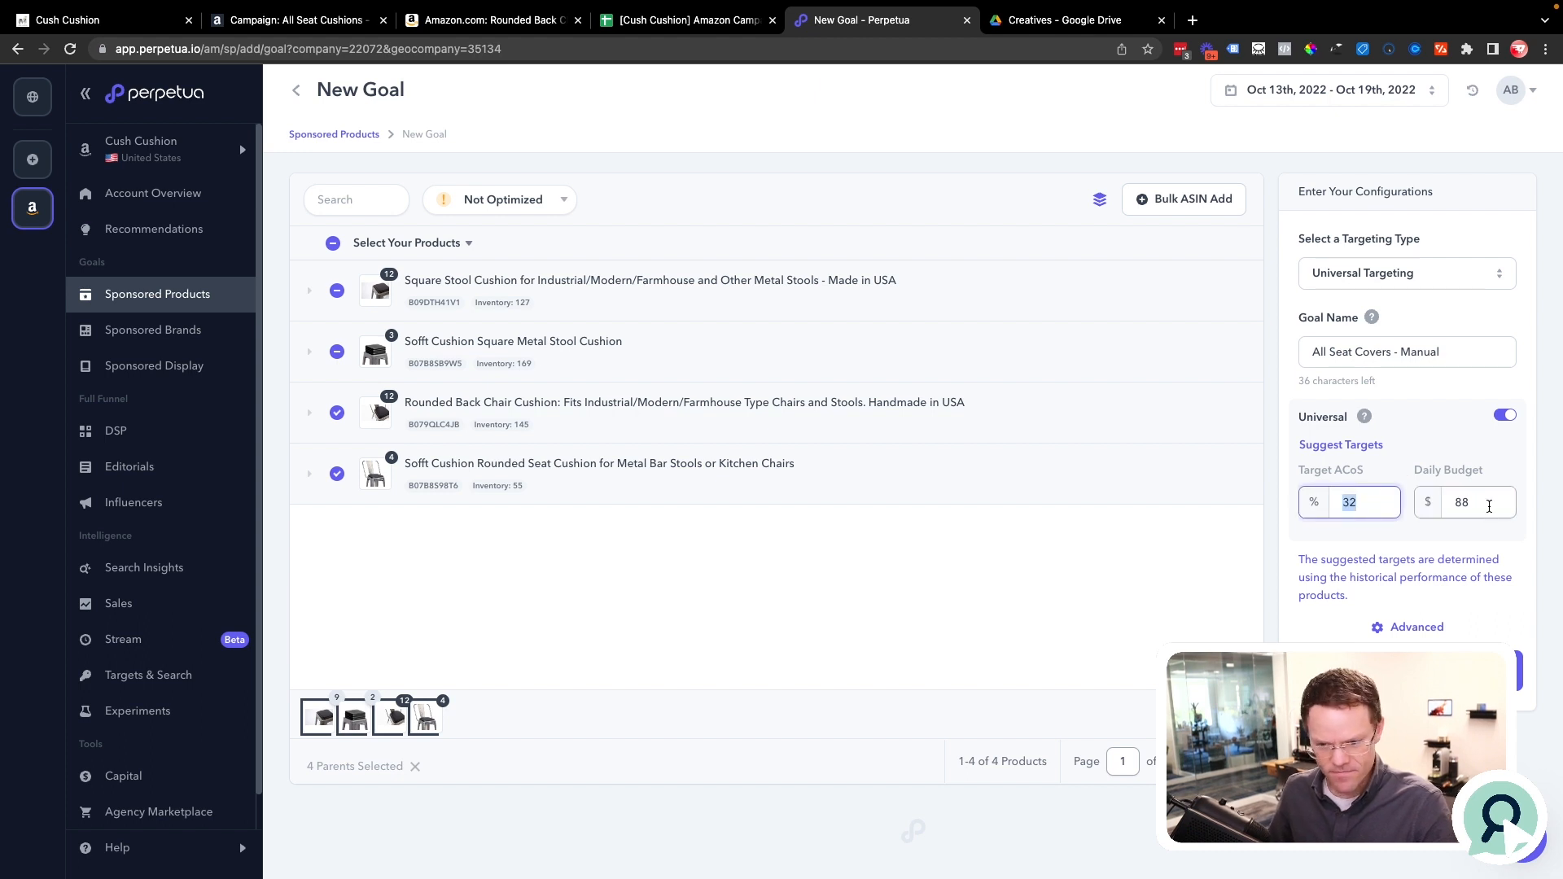
pyautogui.write('50')
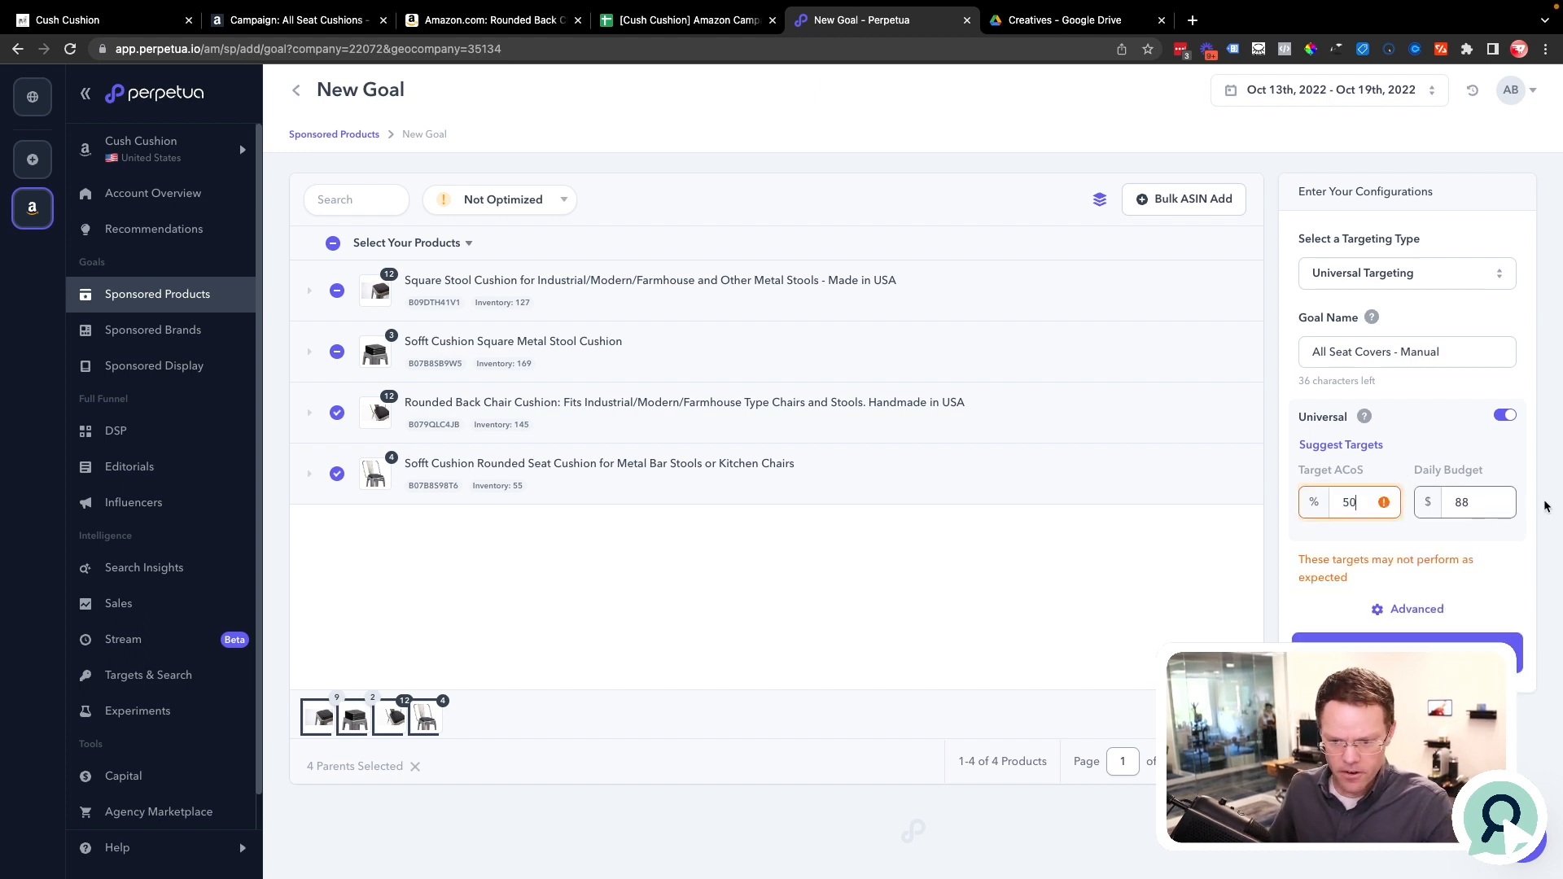
pyautogui.doubleClick(1477, 510)
pyautogui.write('45')
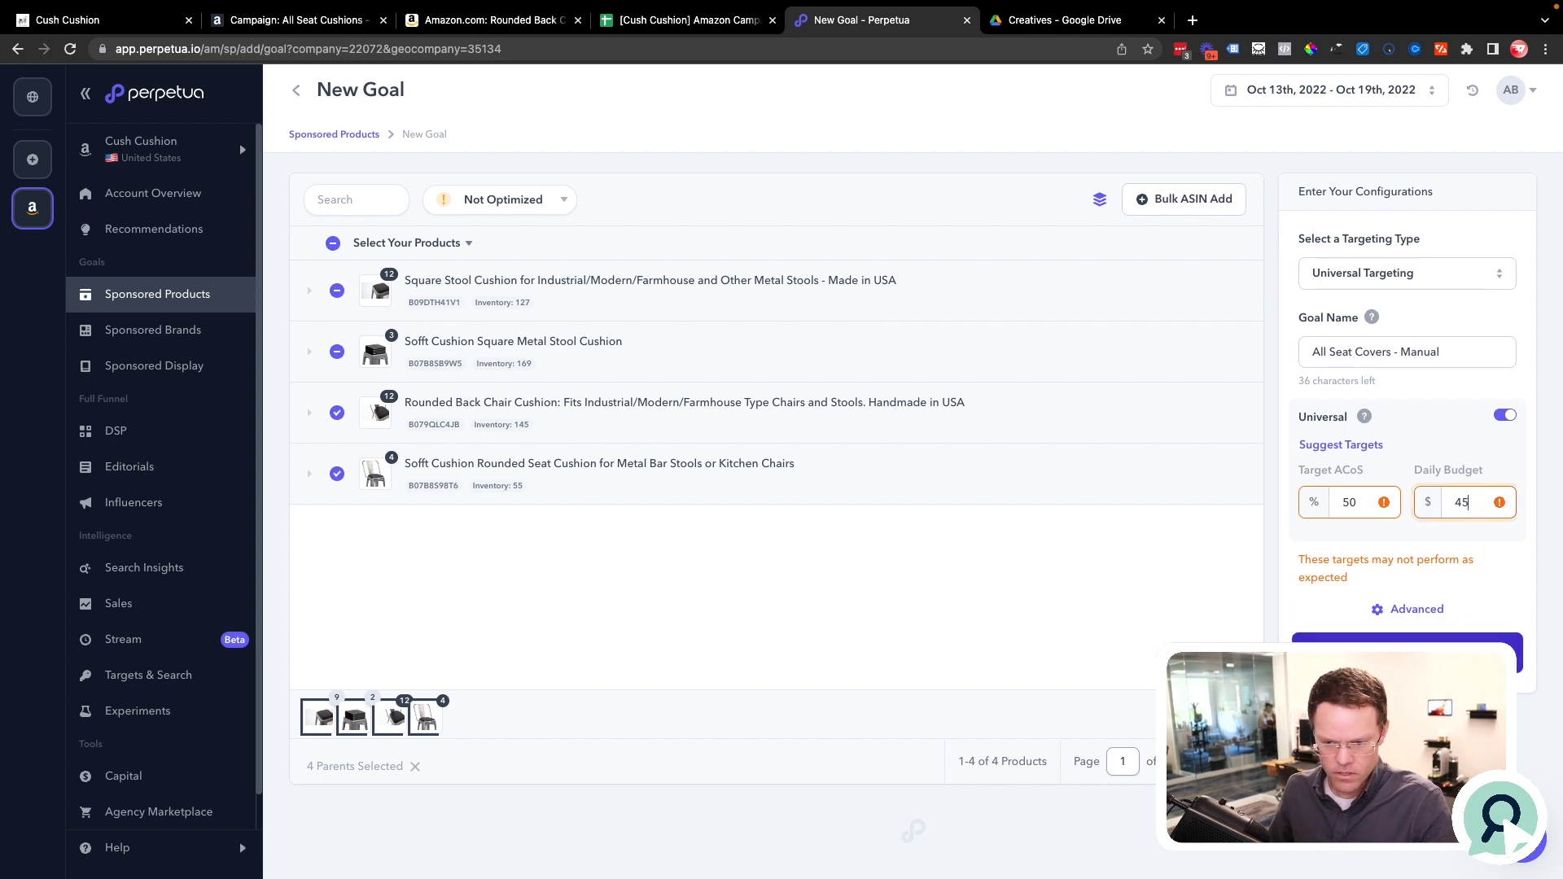
# Launch the goal and open the targets list of All Seat Covers - Manual.
pyautogui.press('Tab')
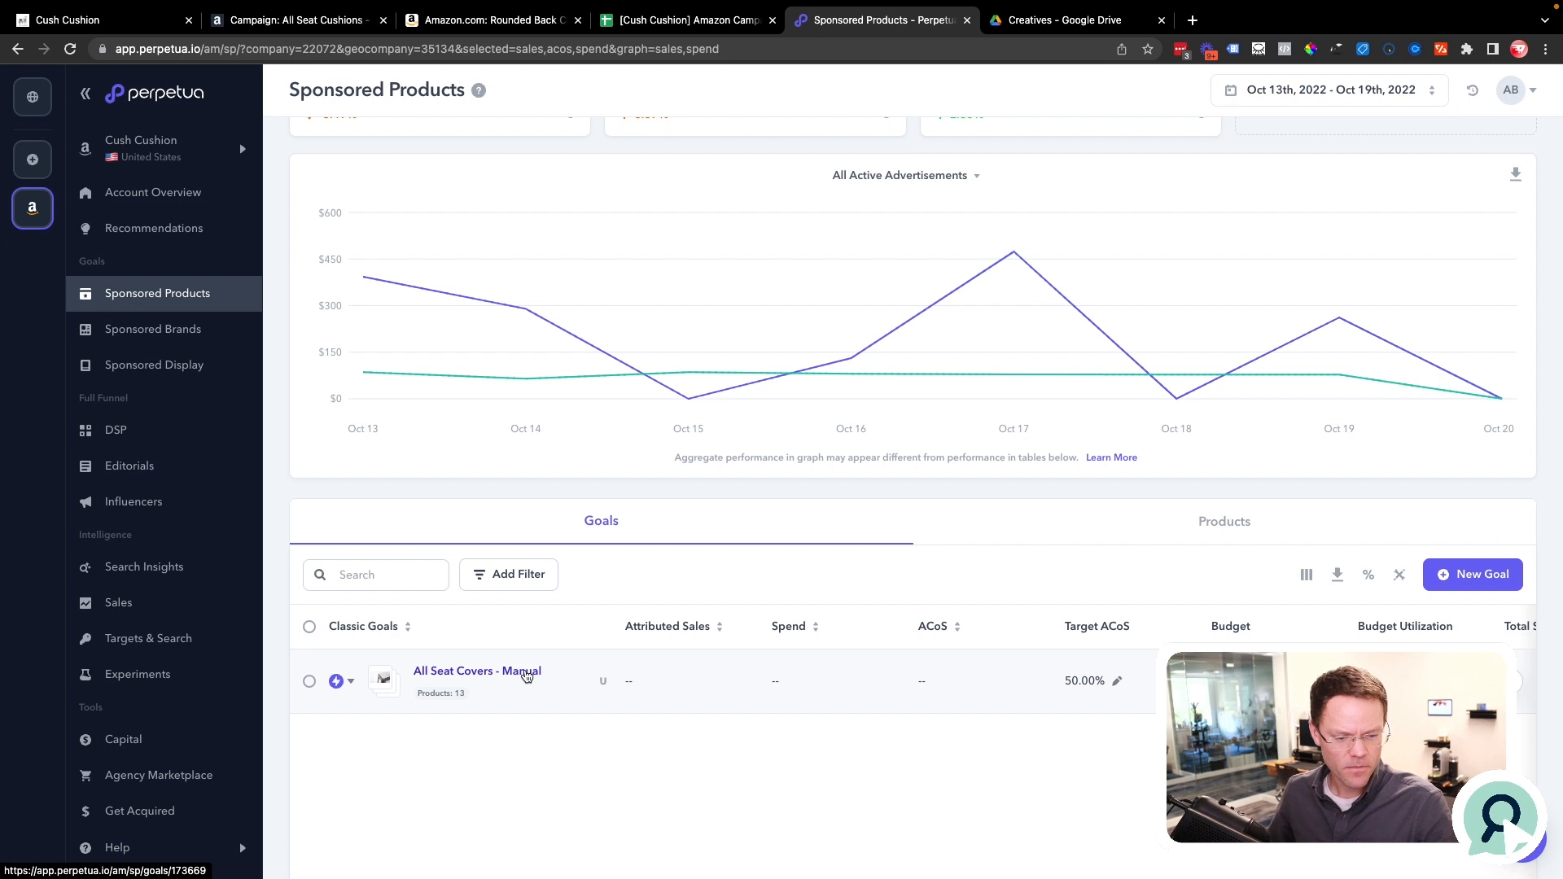
pyautogui.click(513, 671)
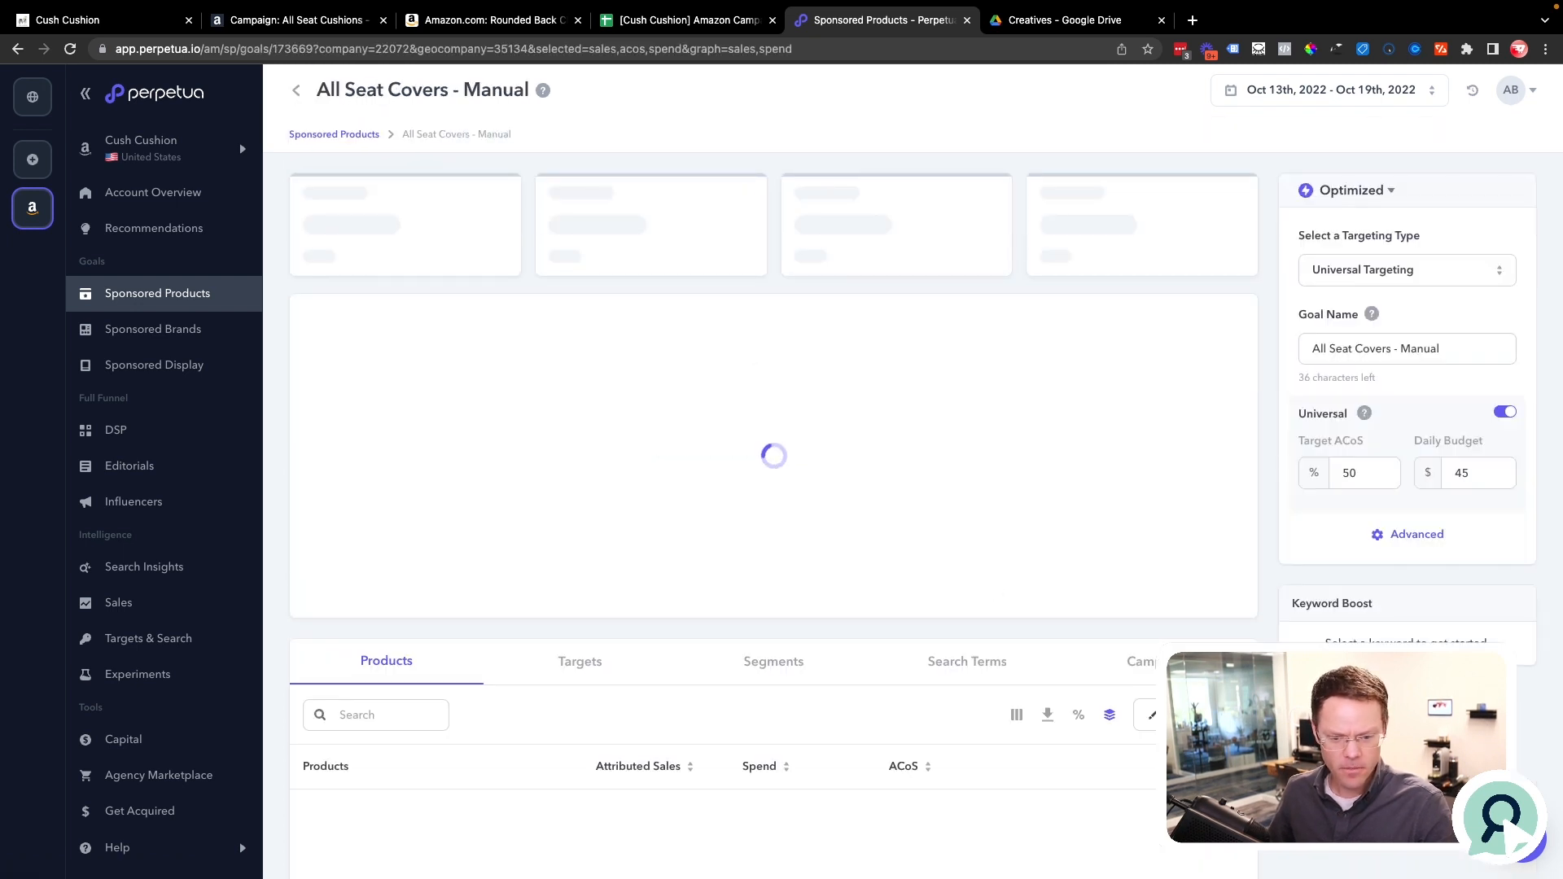
pyautogui.scroll(-1, 997, 591)
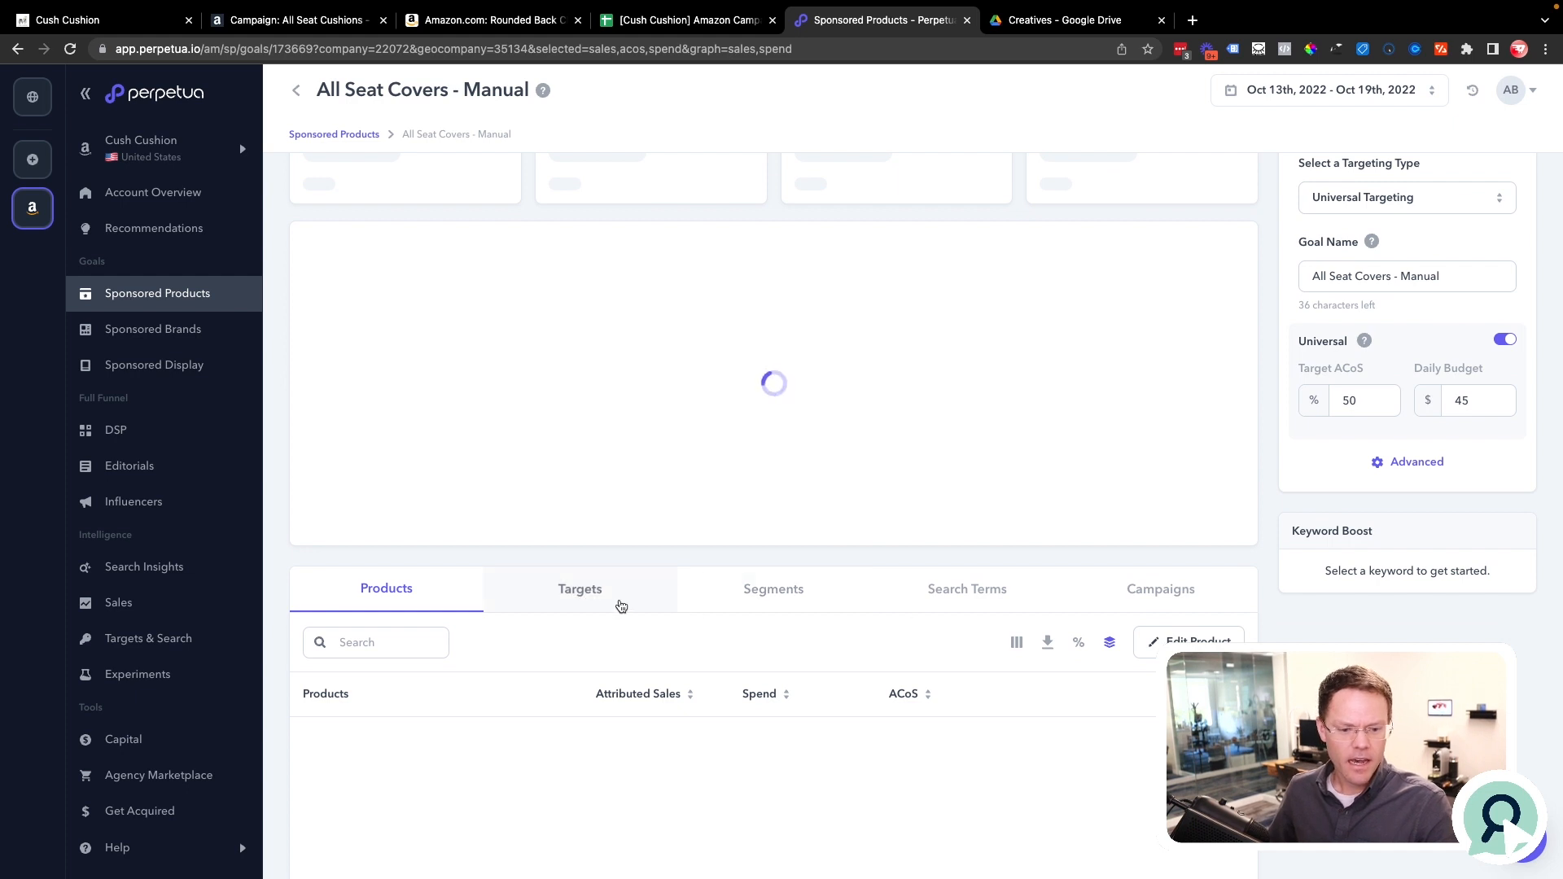
pyautogui.click(609, 597)
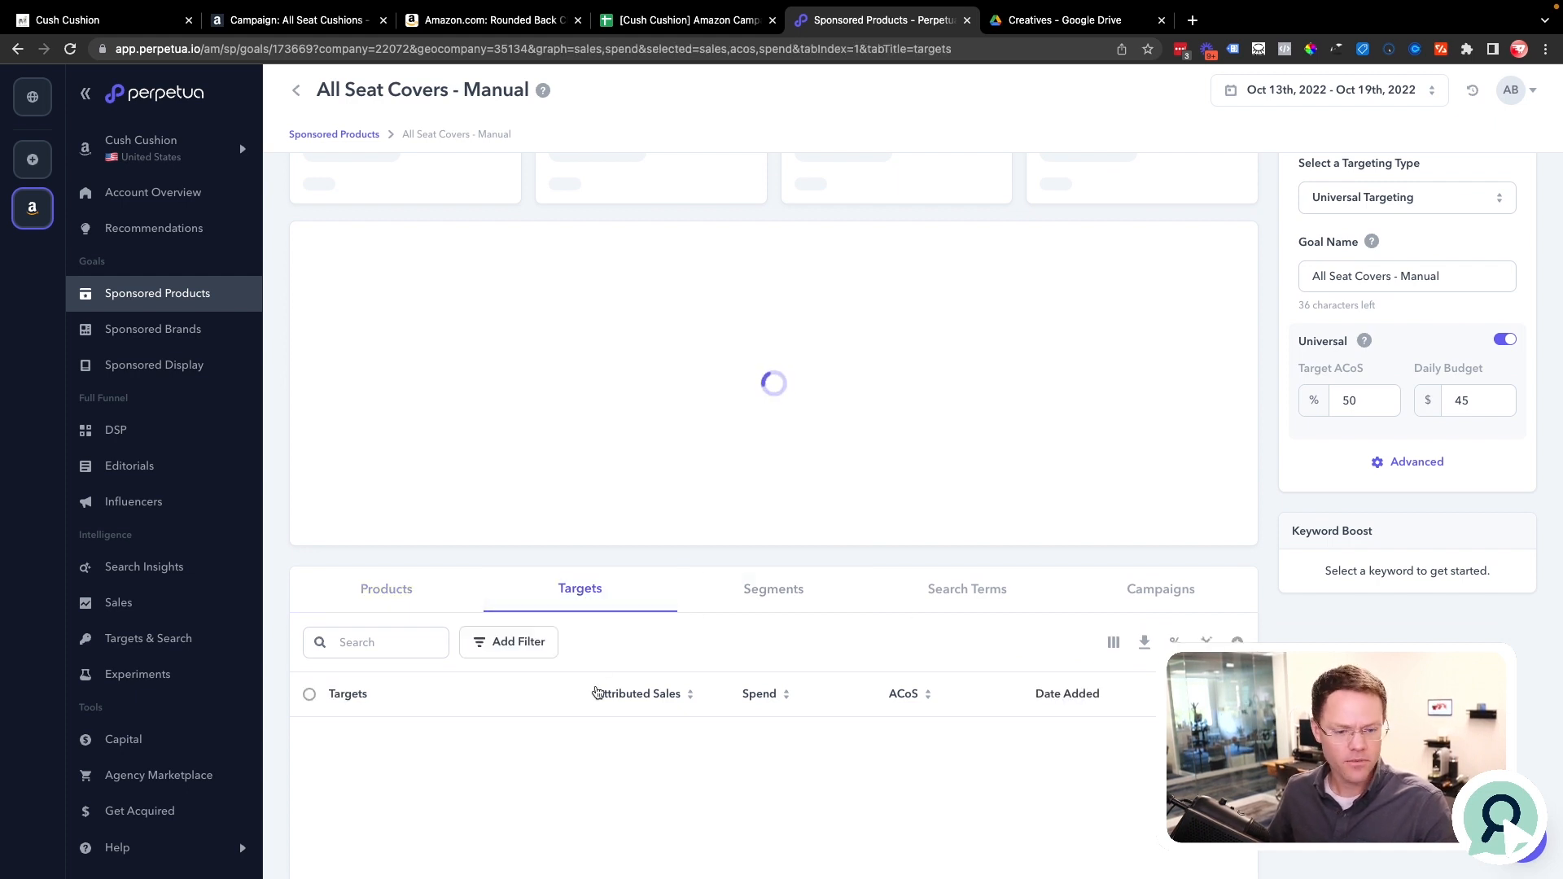
pyautogui.scroll(-2, 593, 691)
# Start adding keyword targets and paste in the Unbranded keywords J3:J32 from the Results sheet of the Amazon Campaign Setup spreadsheet.
pyautogui.click(1238, 530)
pyautogui.click(1121, 572)
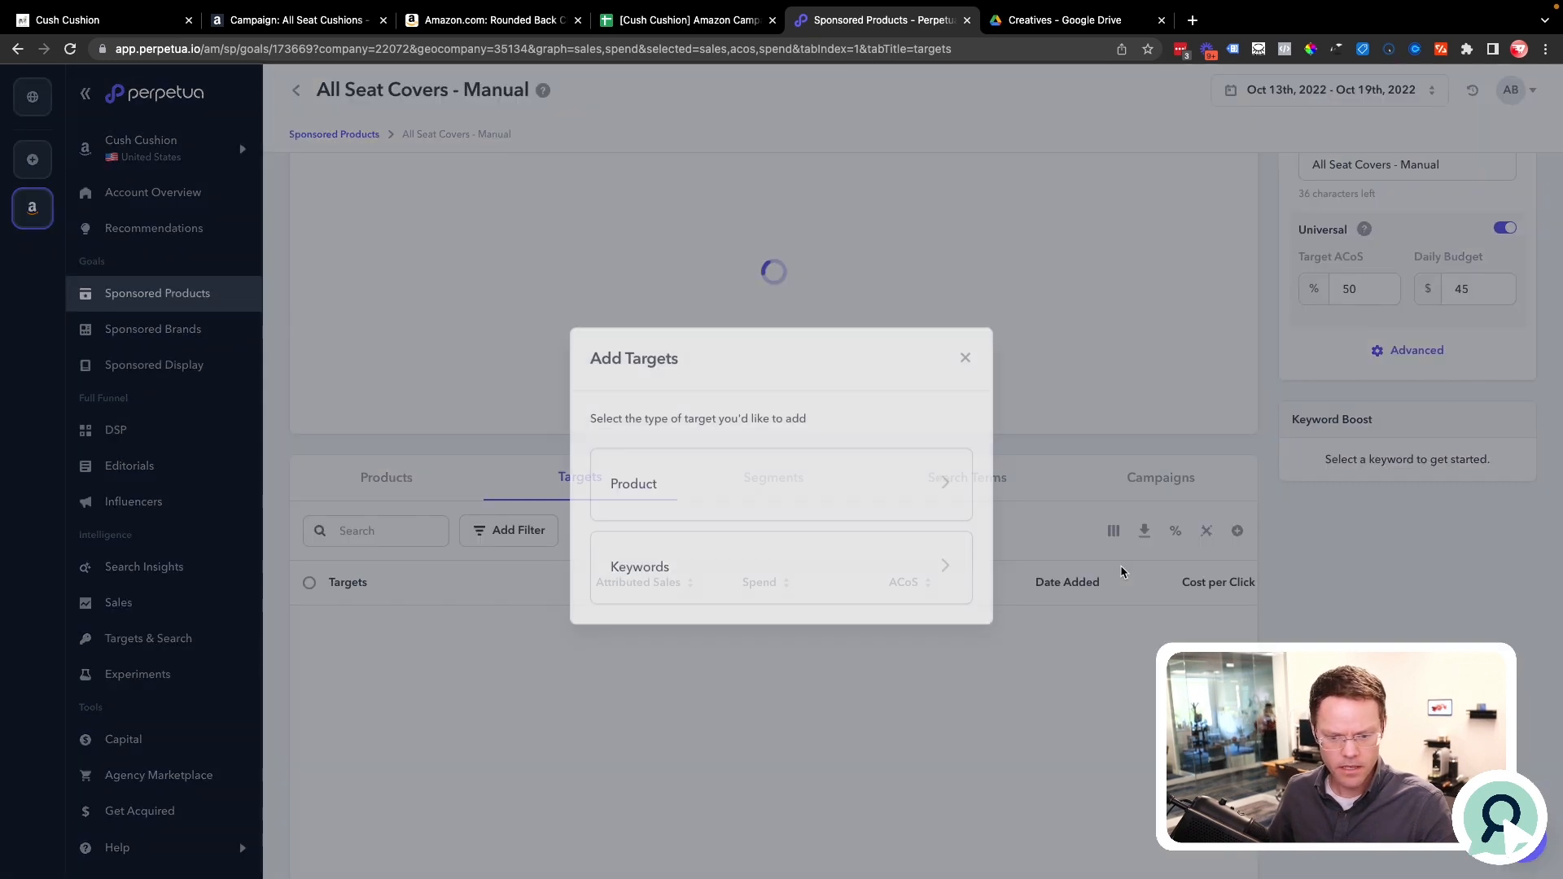
pyautogui.click(725, 567)
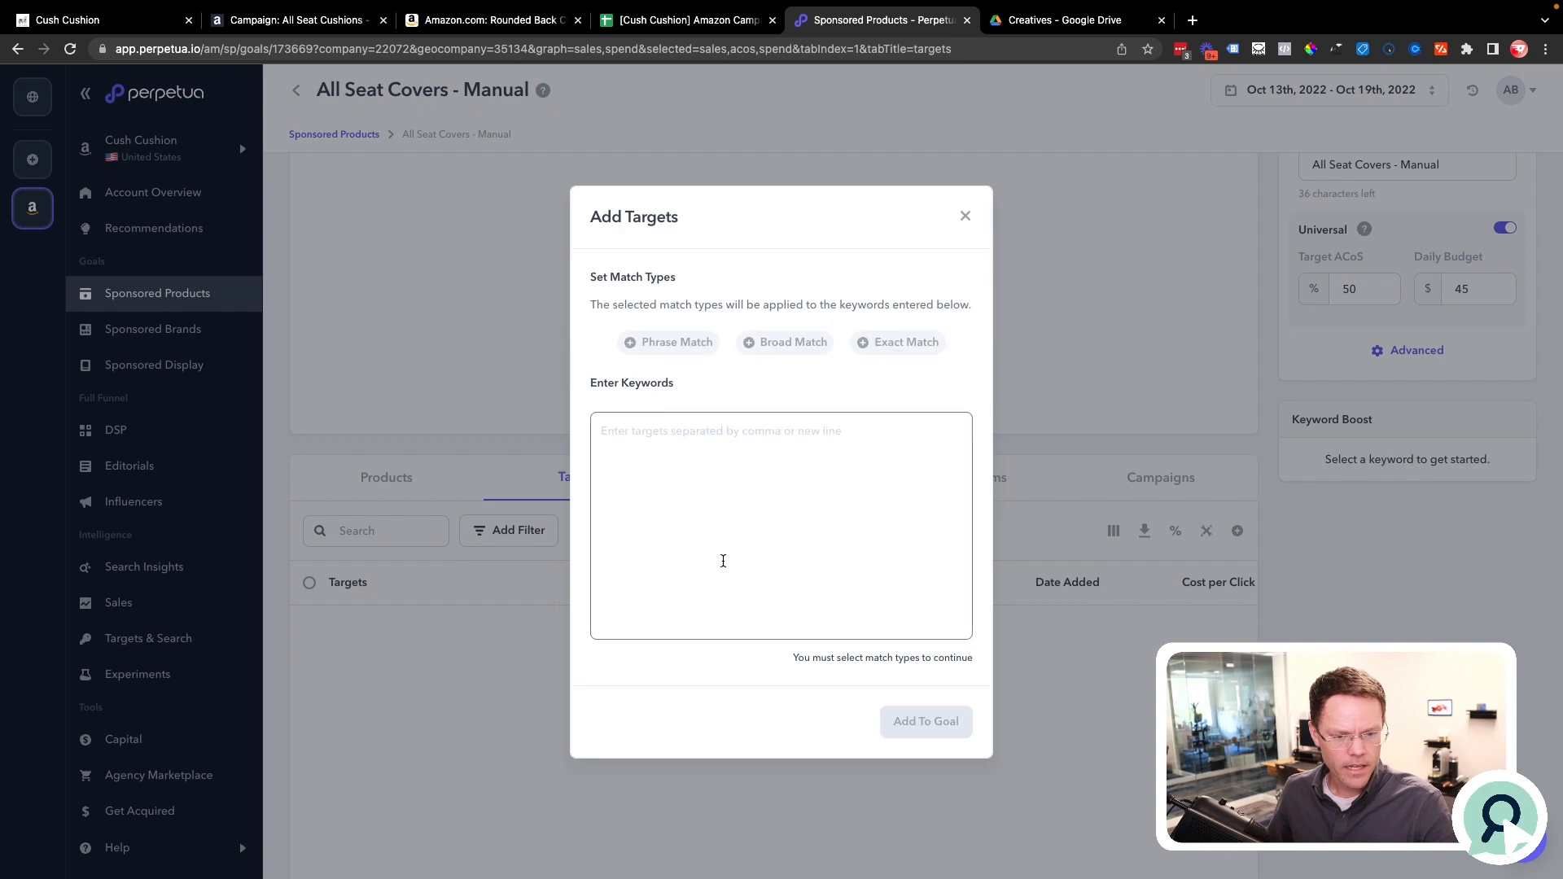
pyautogui.click(676, 21)
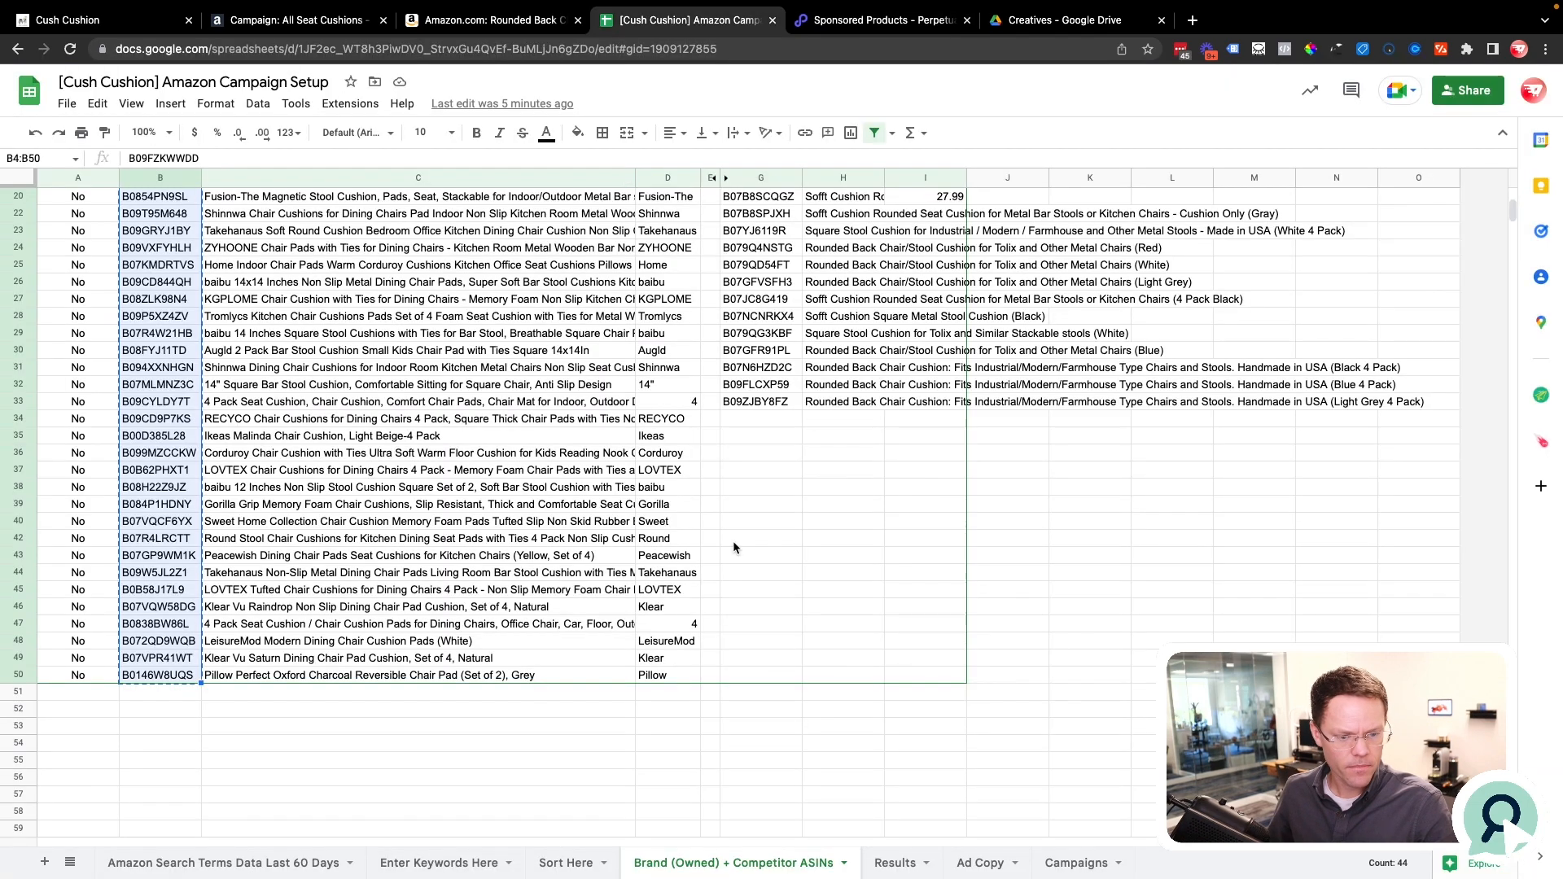
pyautogui.click(896, 862)
pyautogui.press('super+c')
pyautogui.click(879, 20)
pyautogui.click(739, 481)
pyautogui.press('super+v')
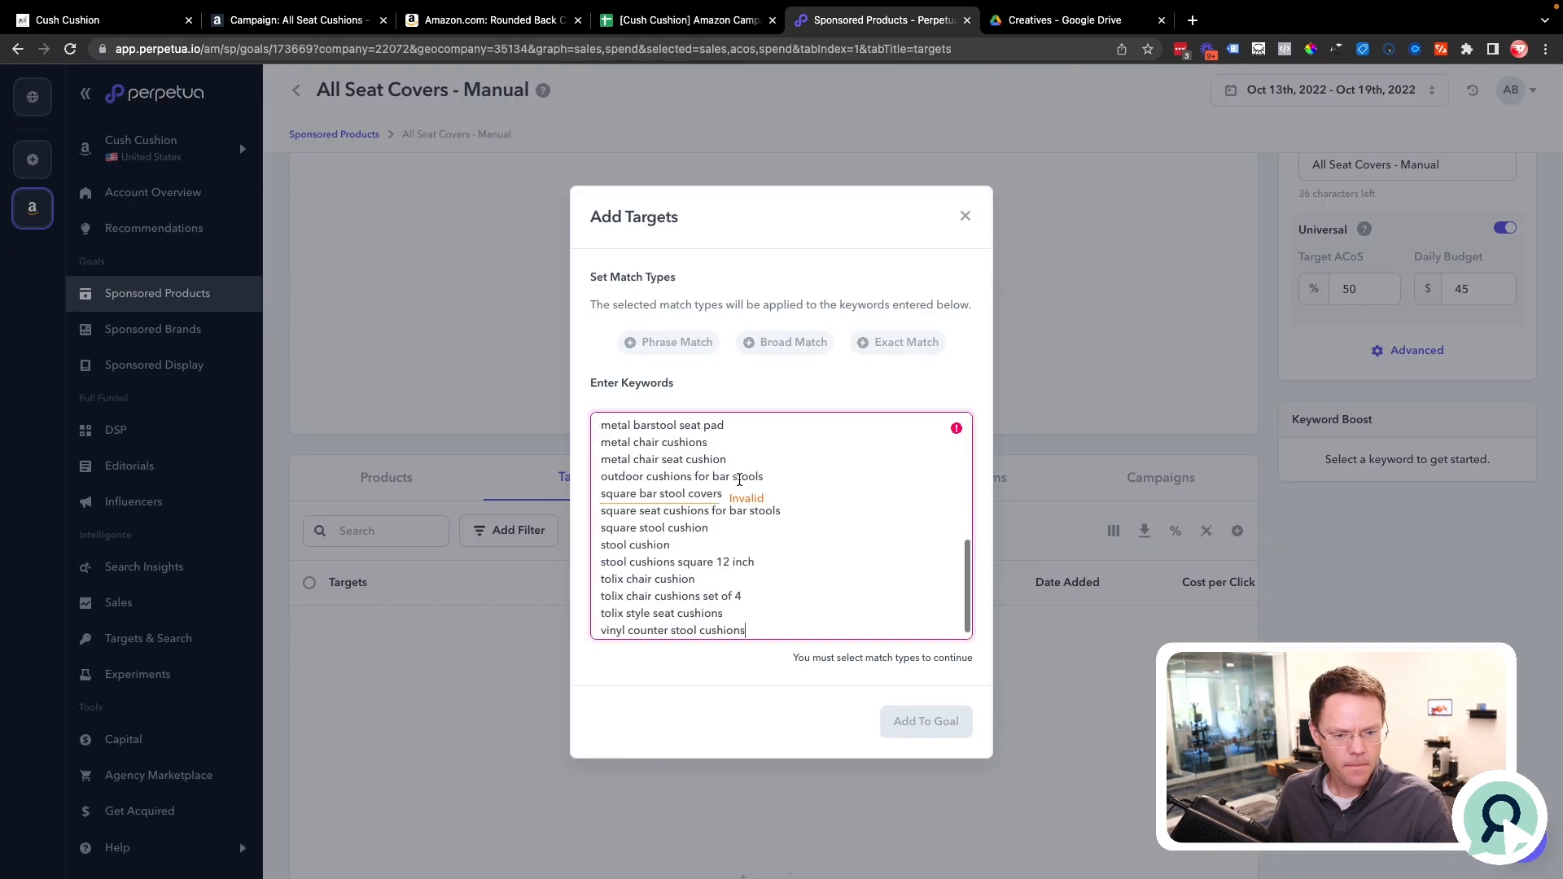
# Apply the Phrase, Broad and Exact match types to the entered keywords.
pyautogui.click(686, 342)
pyautogui.click(793, 343)
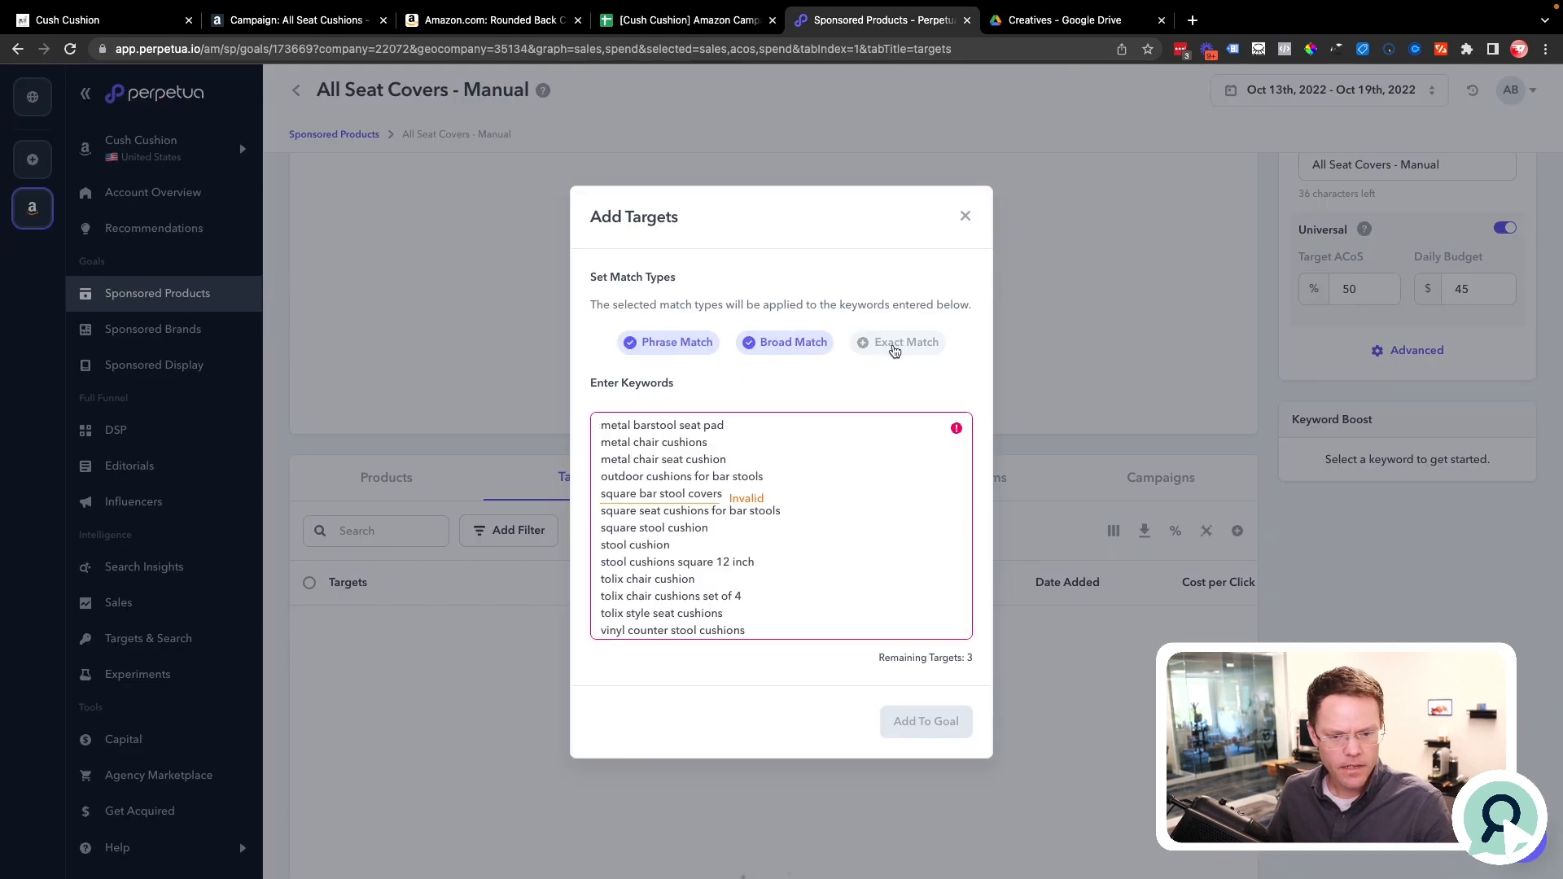
pyautogui.click(893, 350)
# Remove the invalid keywords "square bar stool covers" and "24" seat cushions stool" and add the remaining keywords to the goal.
pyautogui.tripleClick(764, 492)
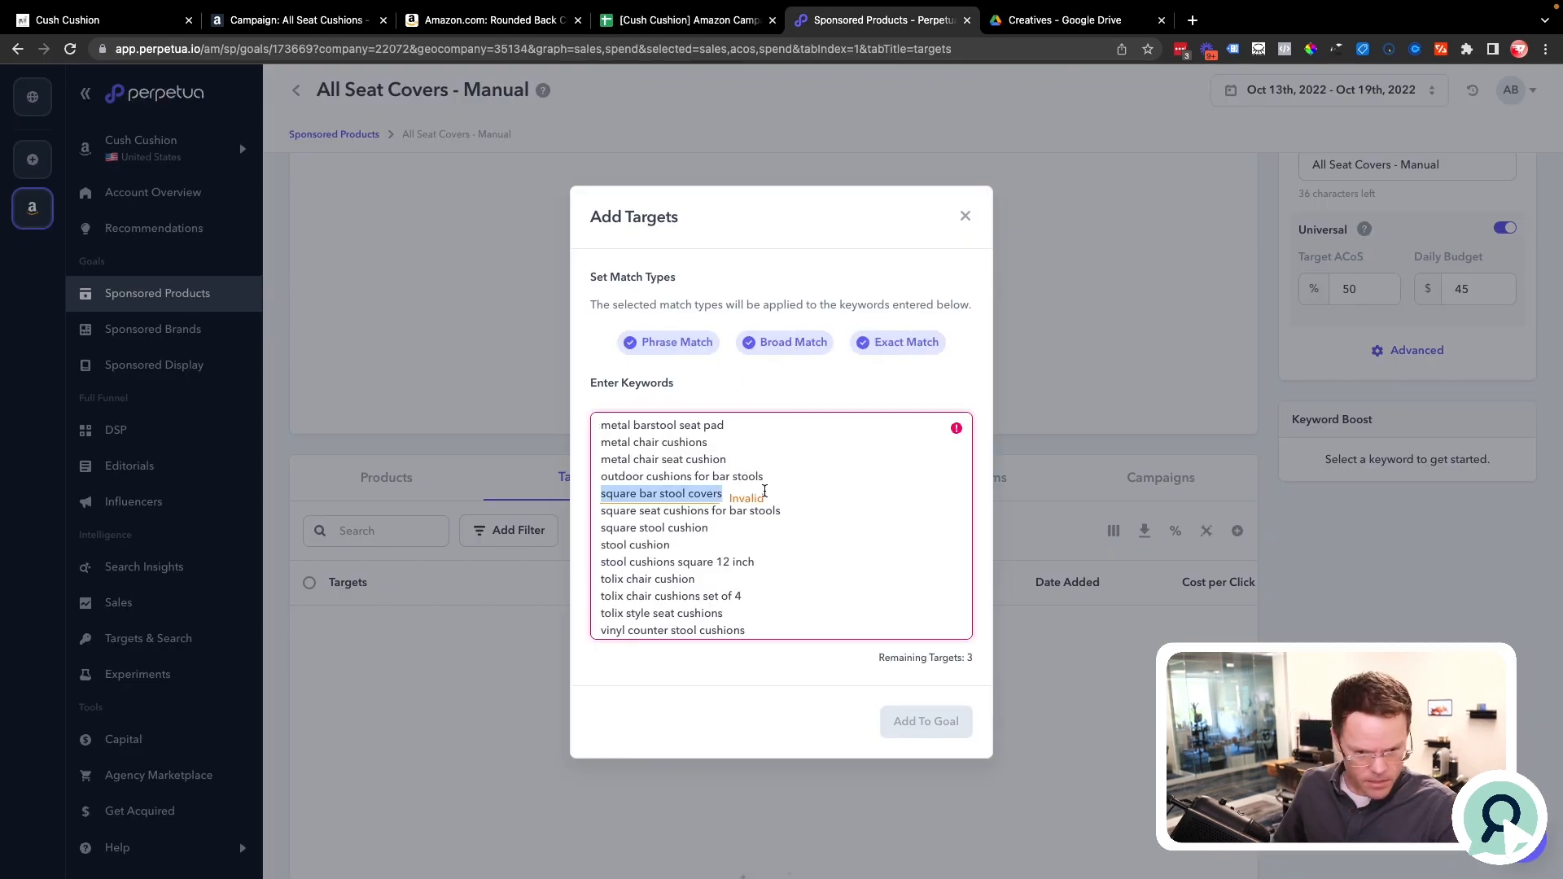
pyautogui.press('BackSpace')
pyautogui.scroll(10, 834, 535)
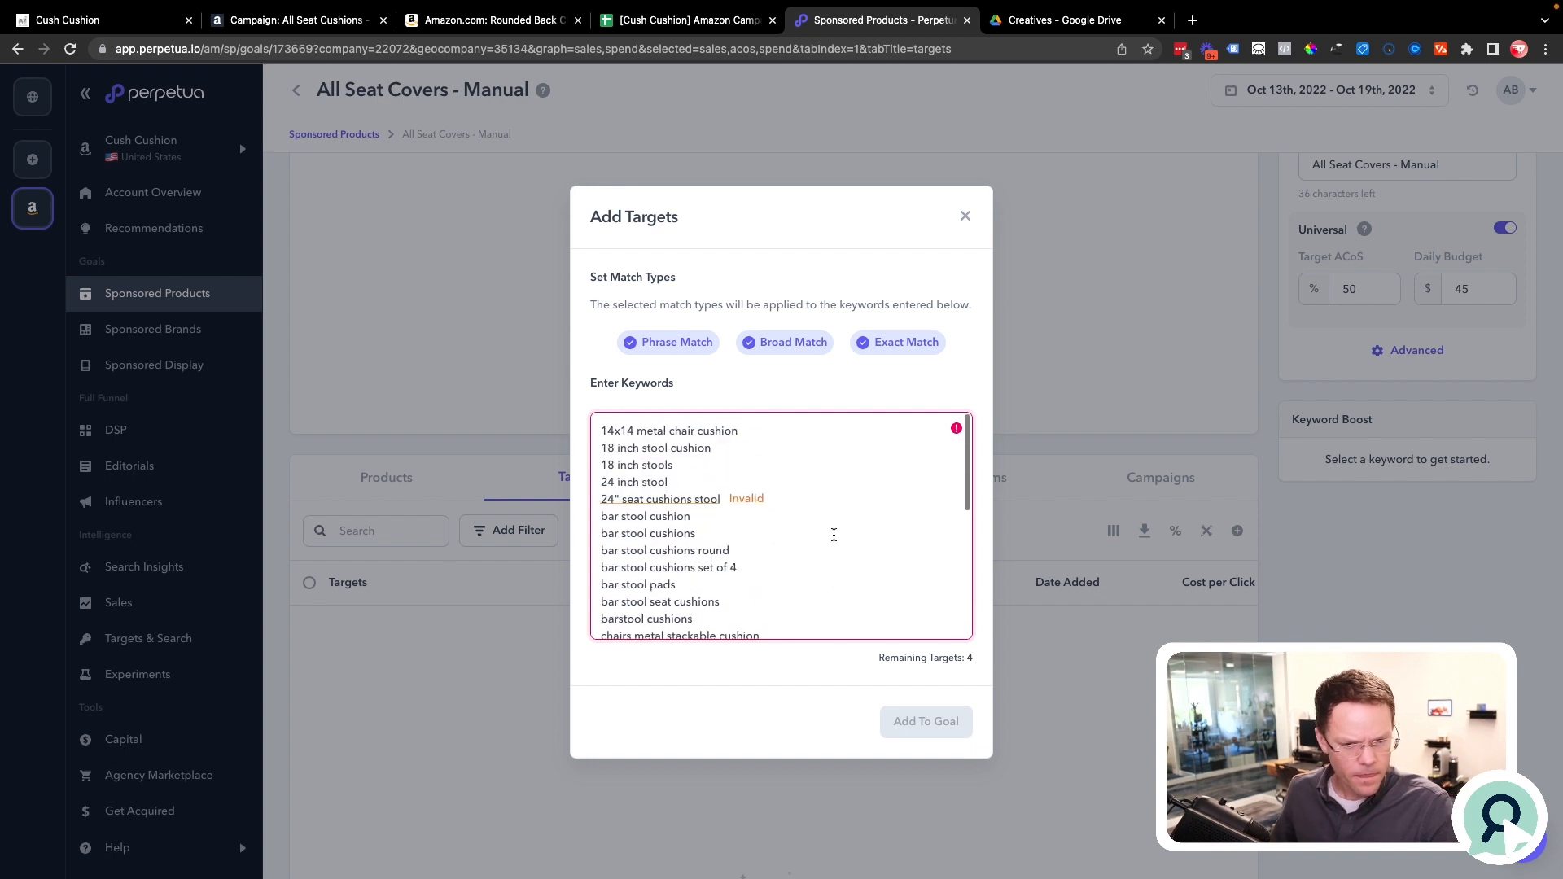
pyautogui.tripleClick(720, 499)
pyautogui.press('BackSpace')
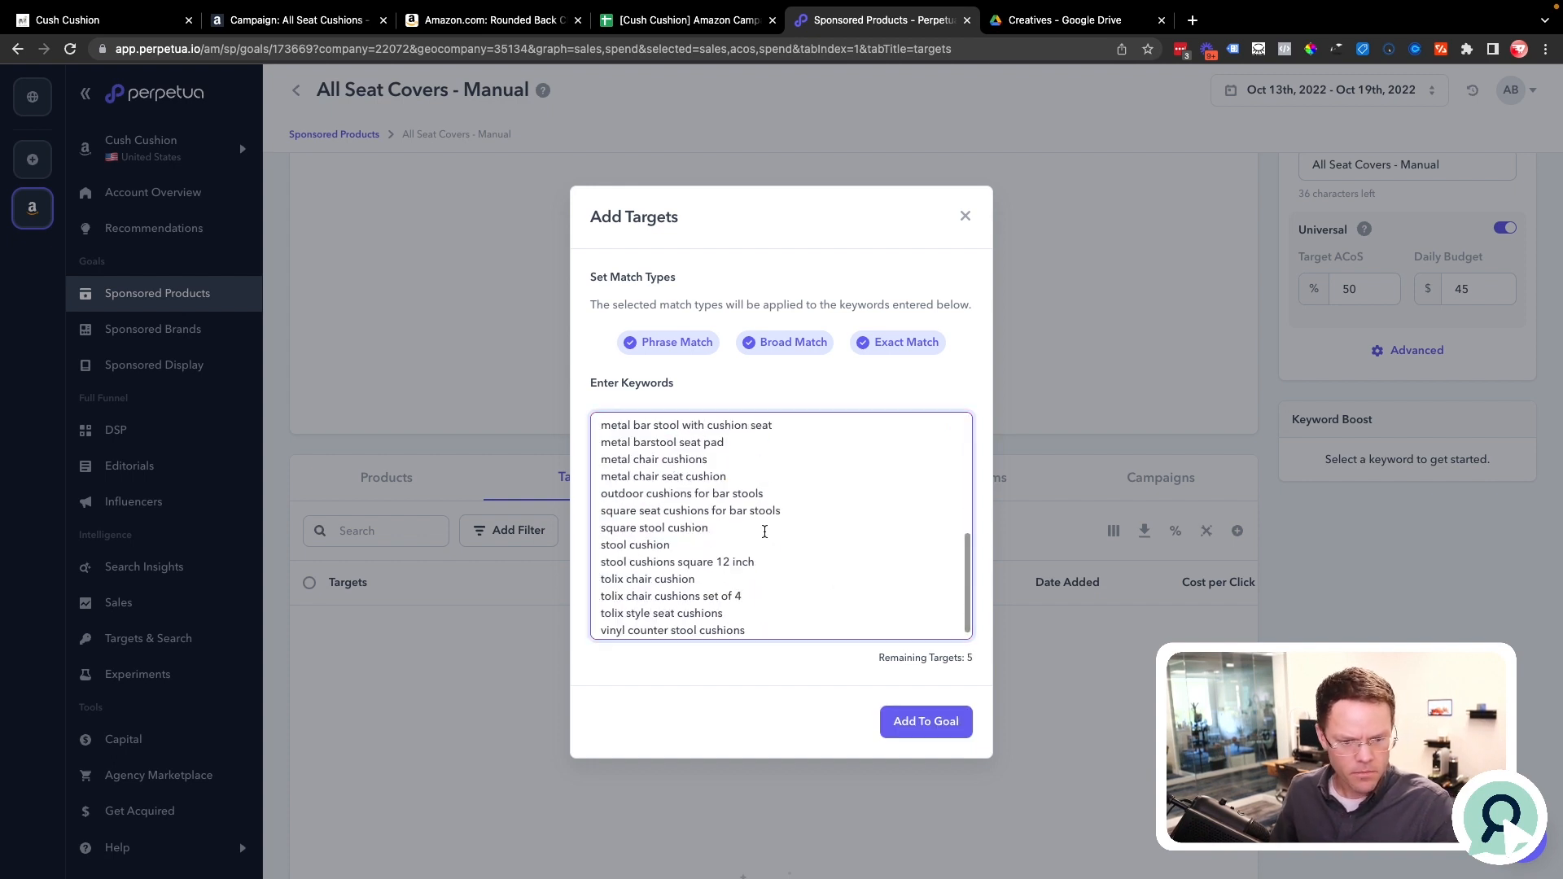
pyautogui.click(936, 732)
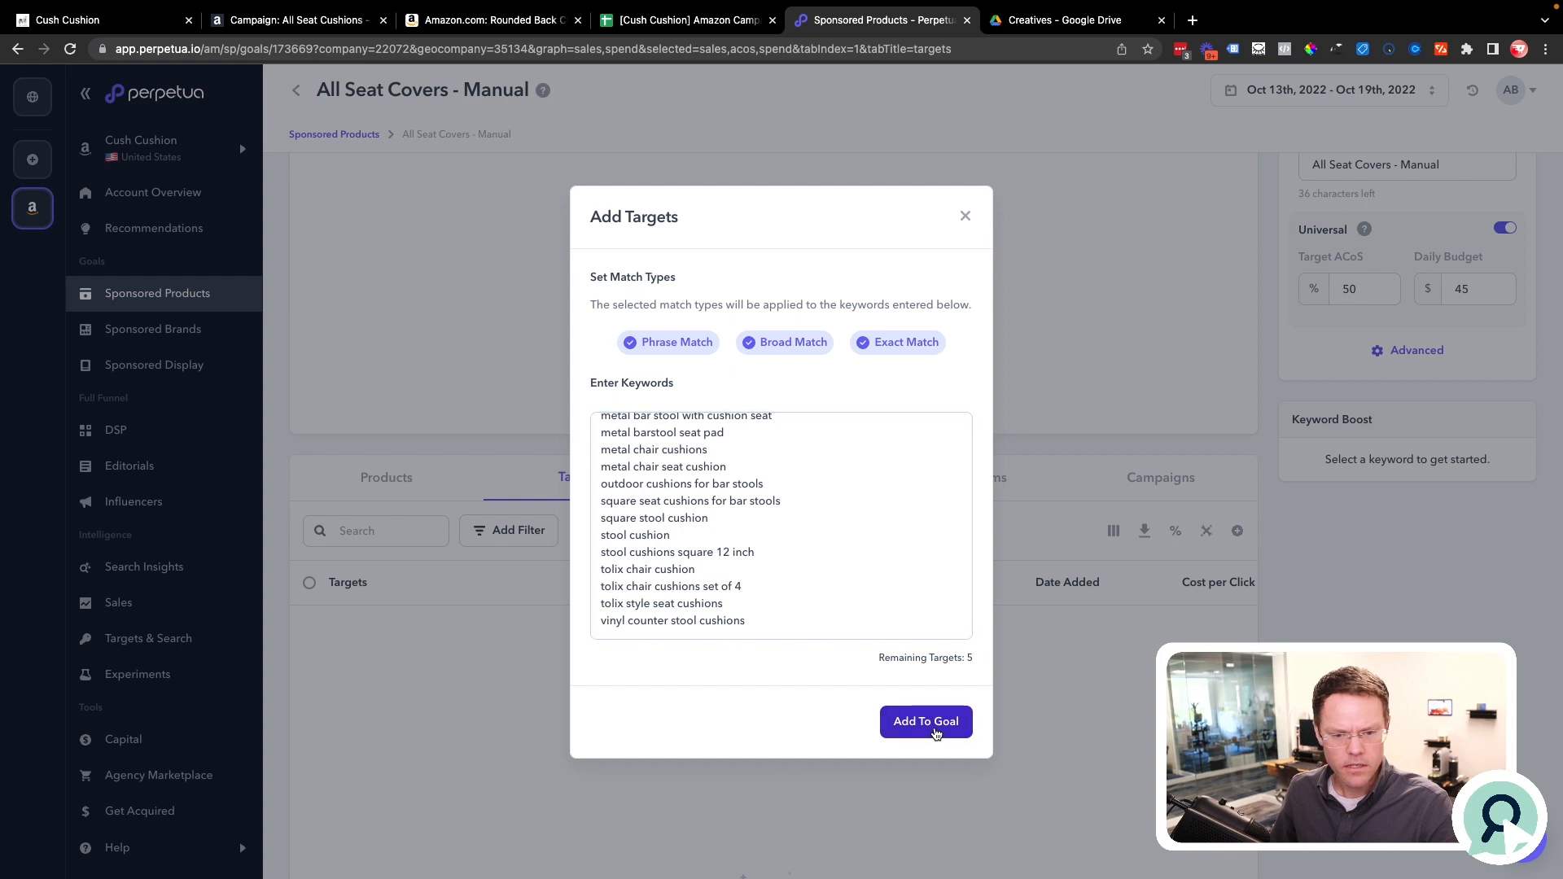
pyautogui.click(923, 722)
# Start adding product targets to the goal and copy the competitor ASINs B4:B50 from the Brand (Owned) + Competitor ASINs sheet.
pyautogui.scroll(10, 883, 521)
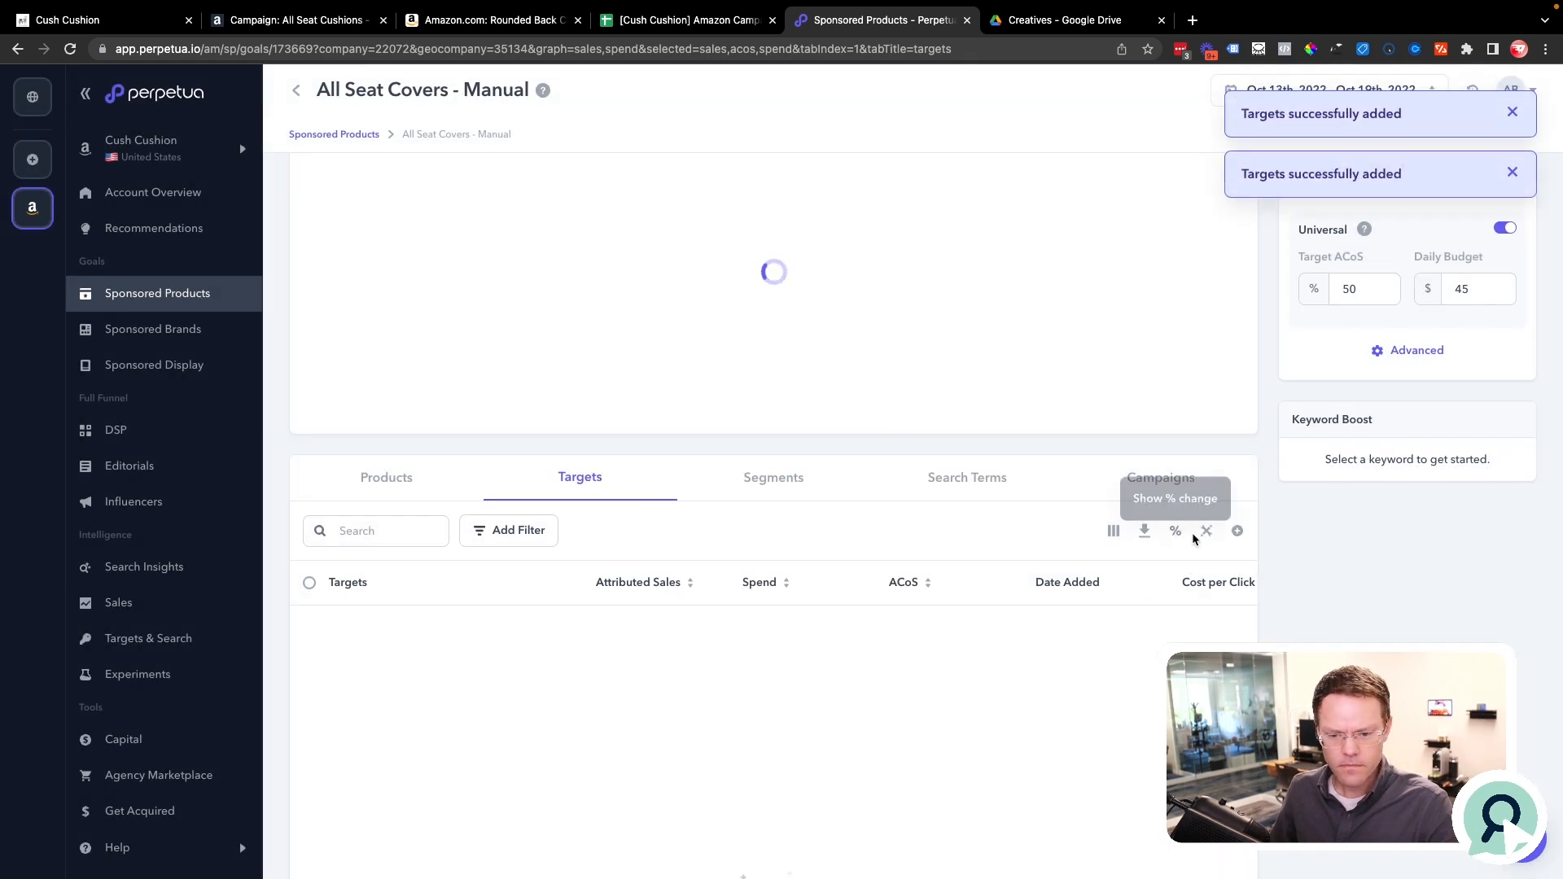
pyautogui.click(1237, 532)
pyautogui.click(1121, 569)
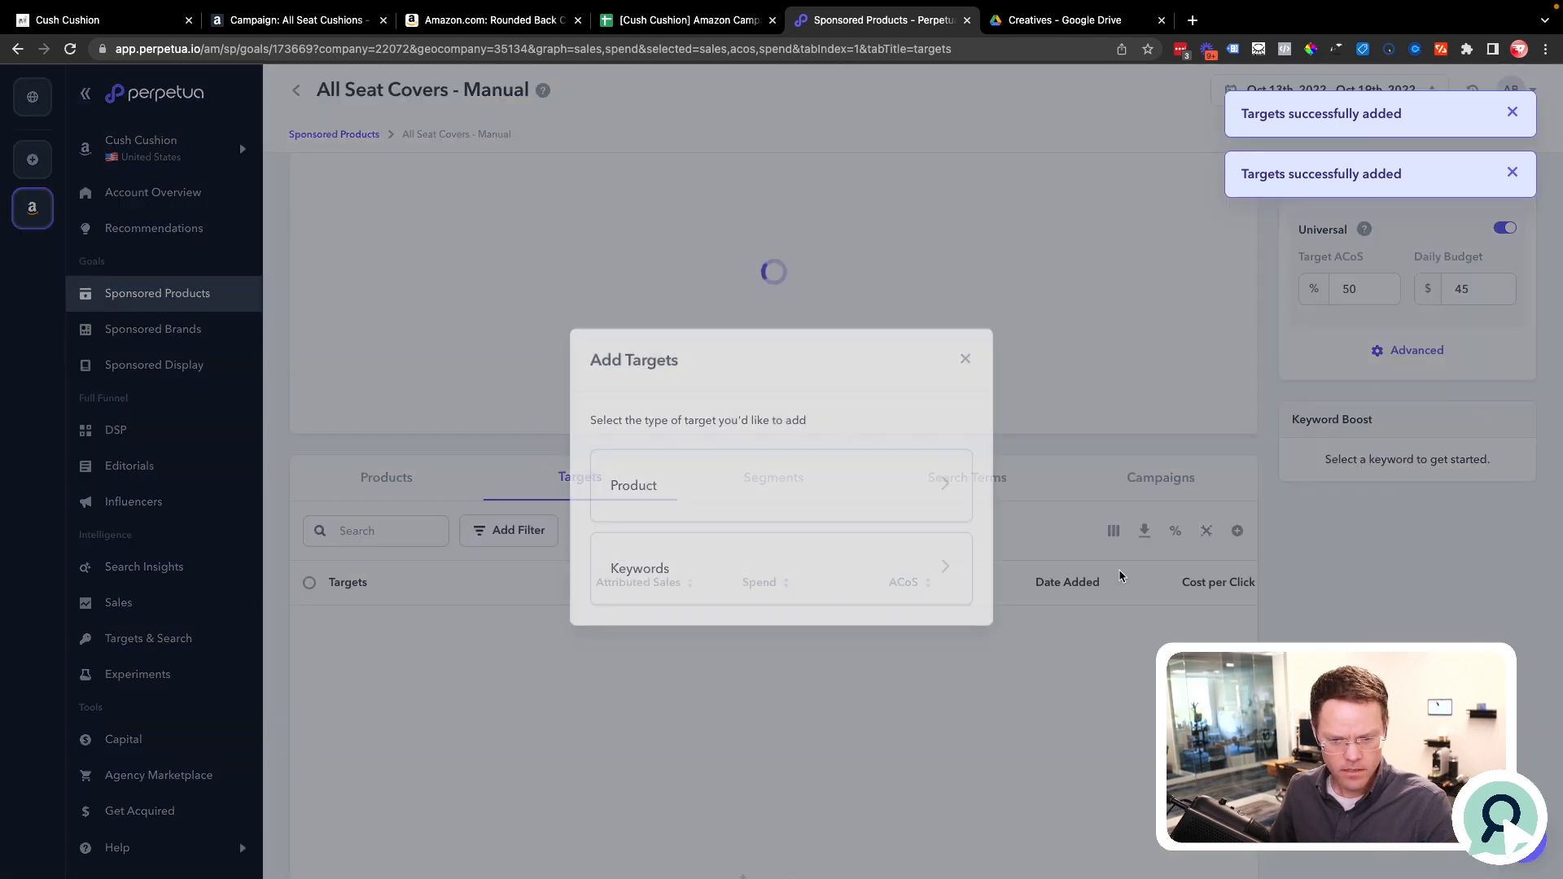
pyautogui.click(680, 487)
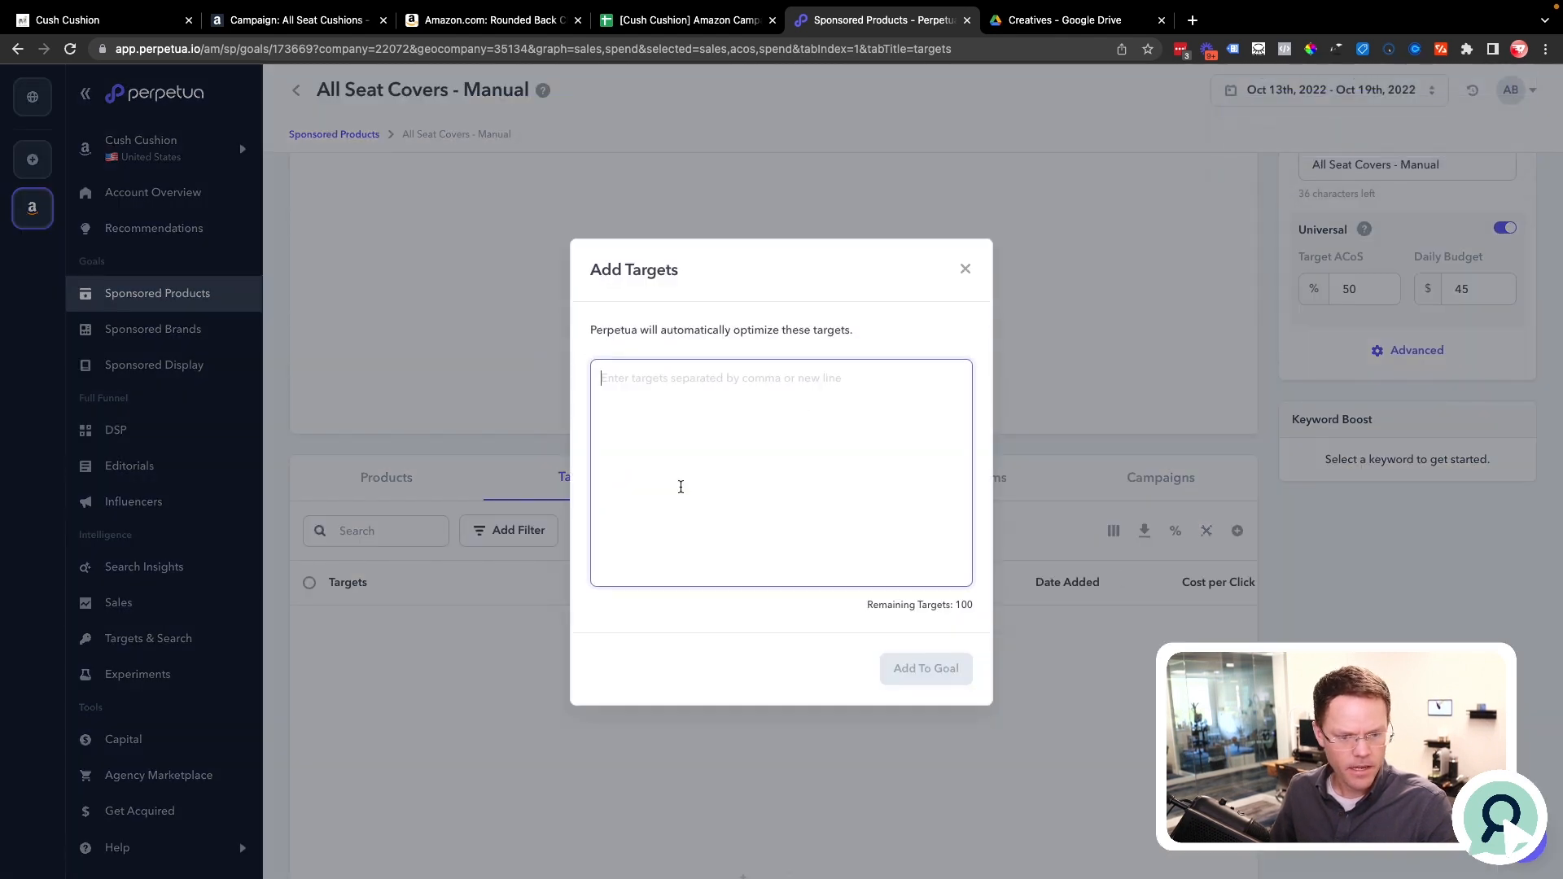
pyautogui.click(688, 19)
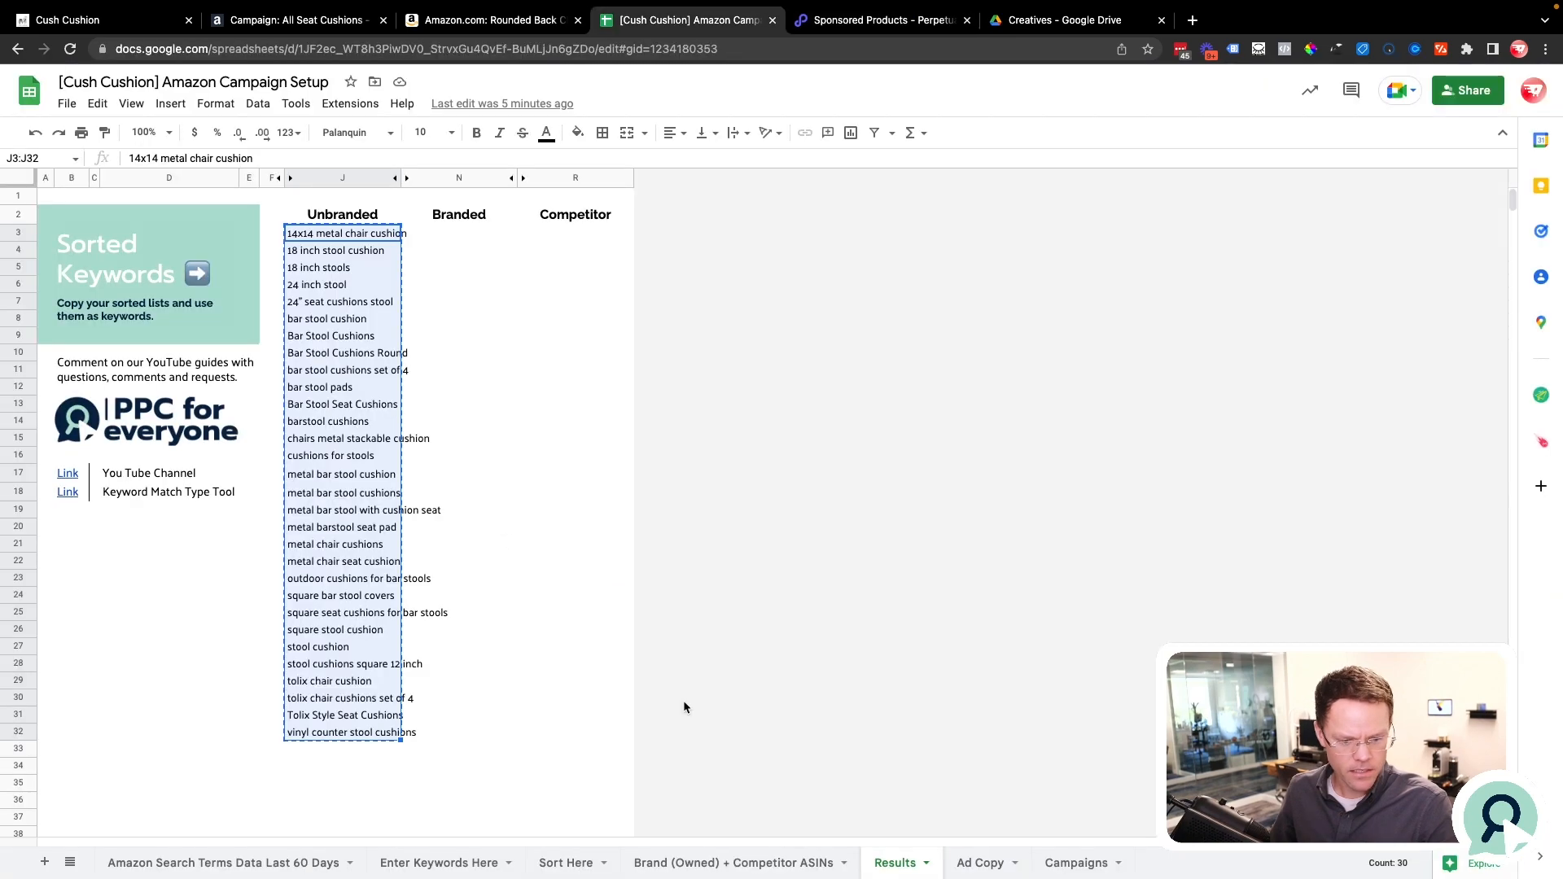
pyautogui.click(737, 863)
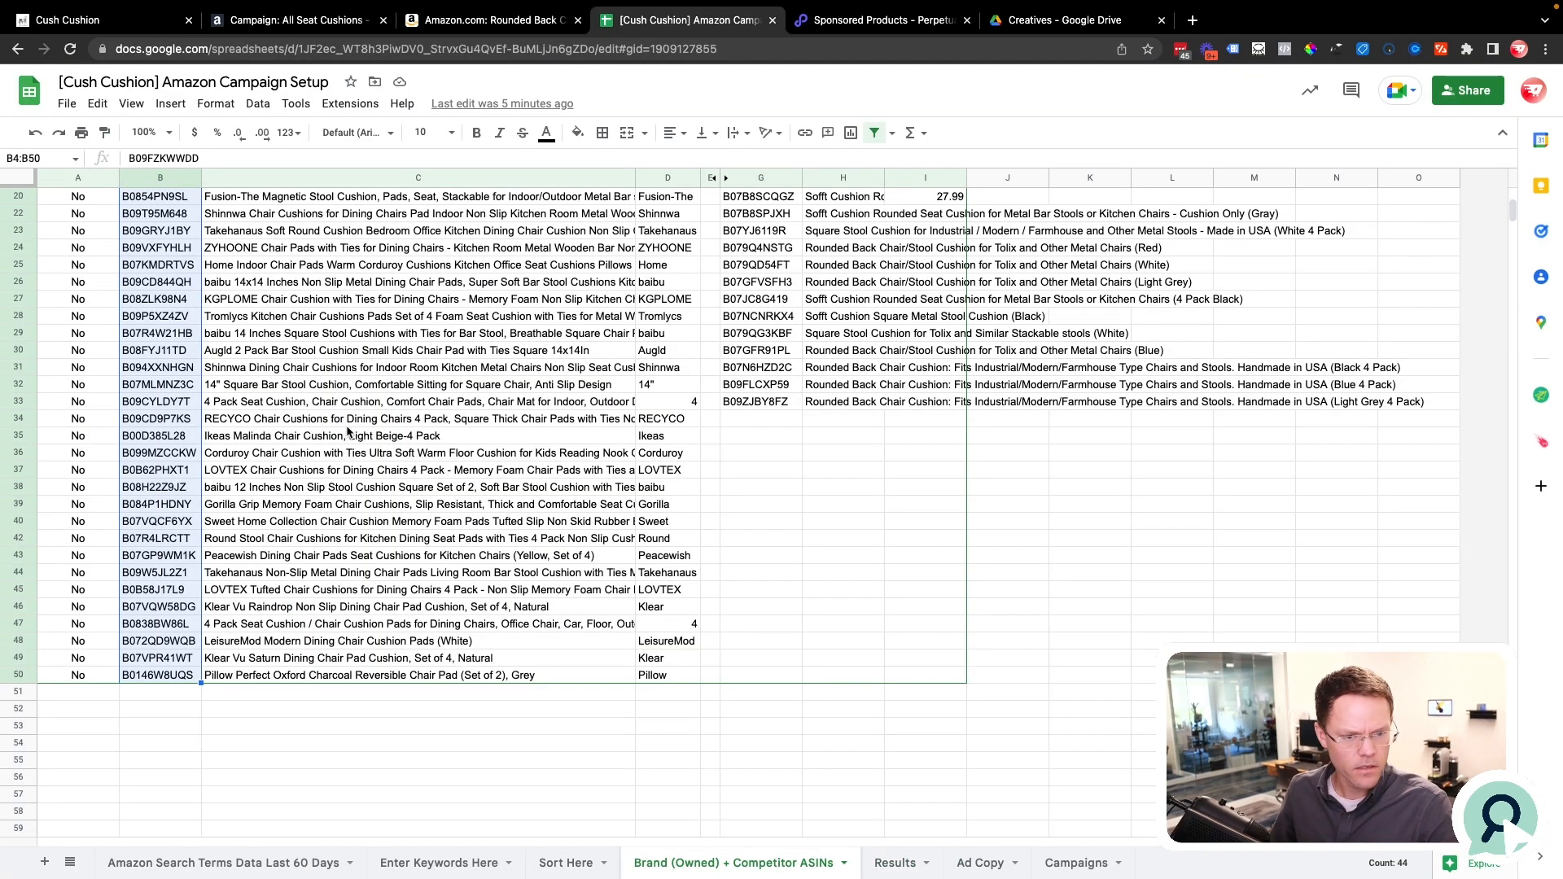
pyautogui.scroll(5, 219, 349)
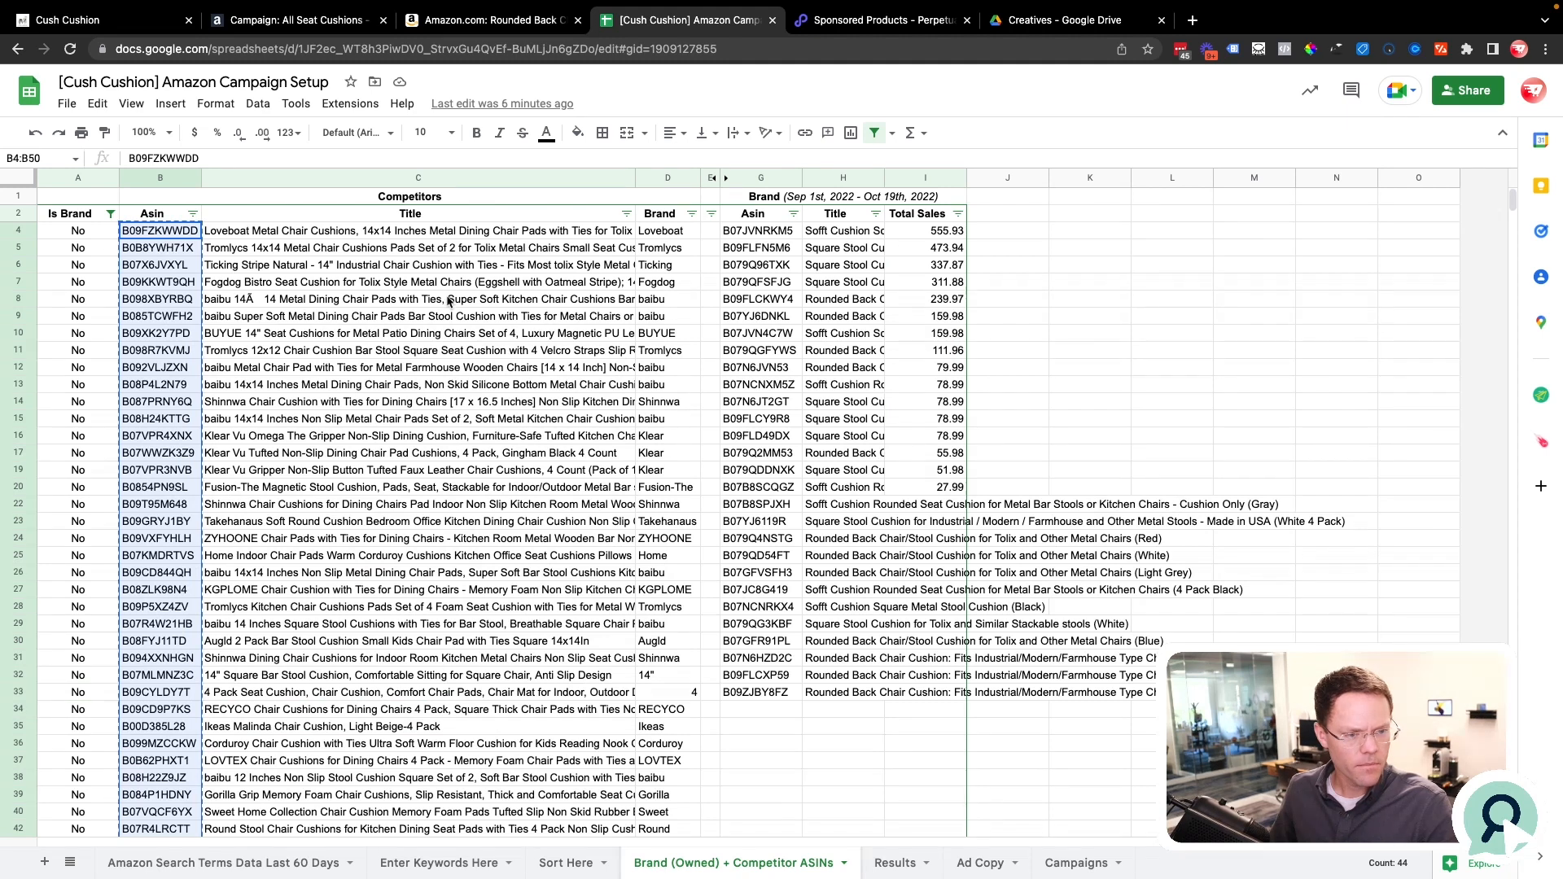
# Return to Perpetua, paste the copied competitor ASINs as product targets and add them to the goal.
pyautogui.hotkey('ctrl', 'shift', 'Tab')
pyautogui.hotkey('ctrl', 'shift', 'Tab')
pyautogui.hotkey('ctrl', 'Tab')
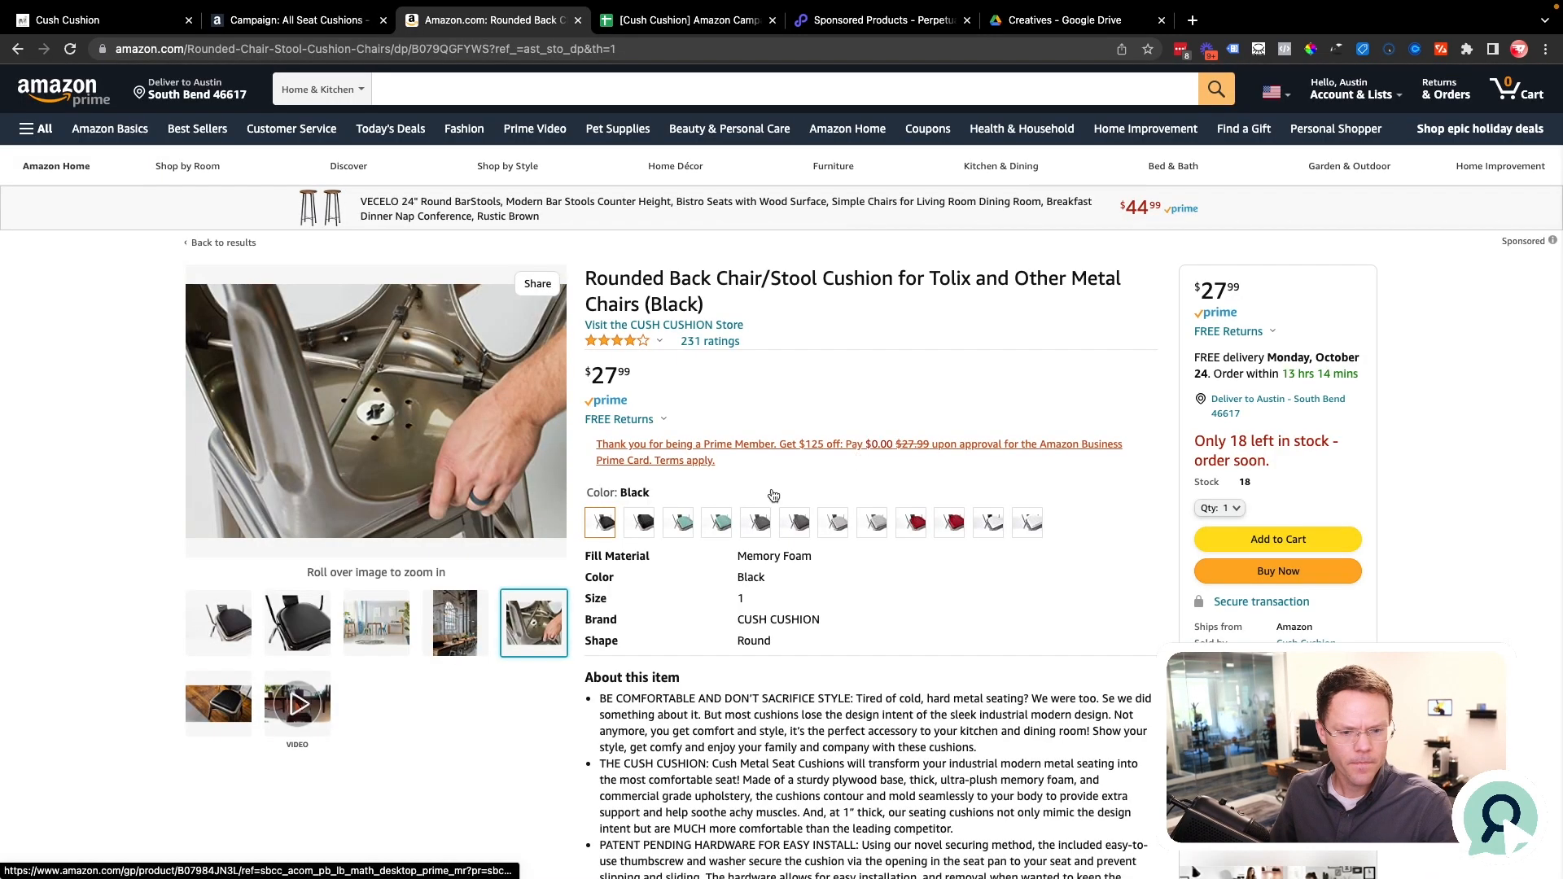
pyautogui.click(855, 25)
pyautogui.hotkey('ctrl', 'v')
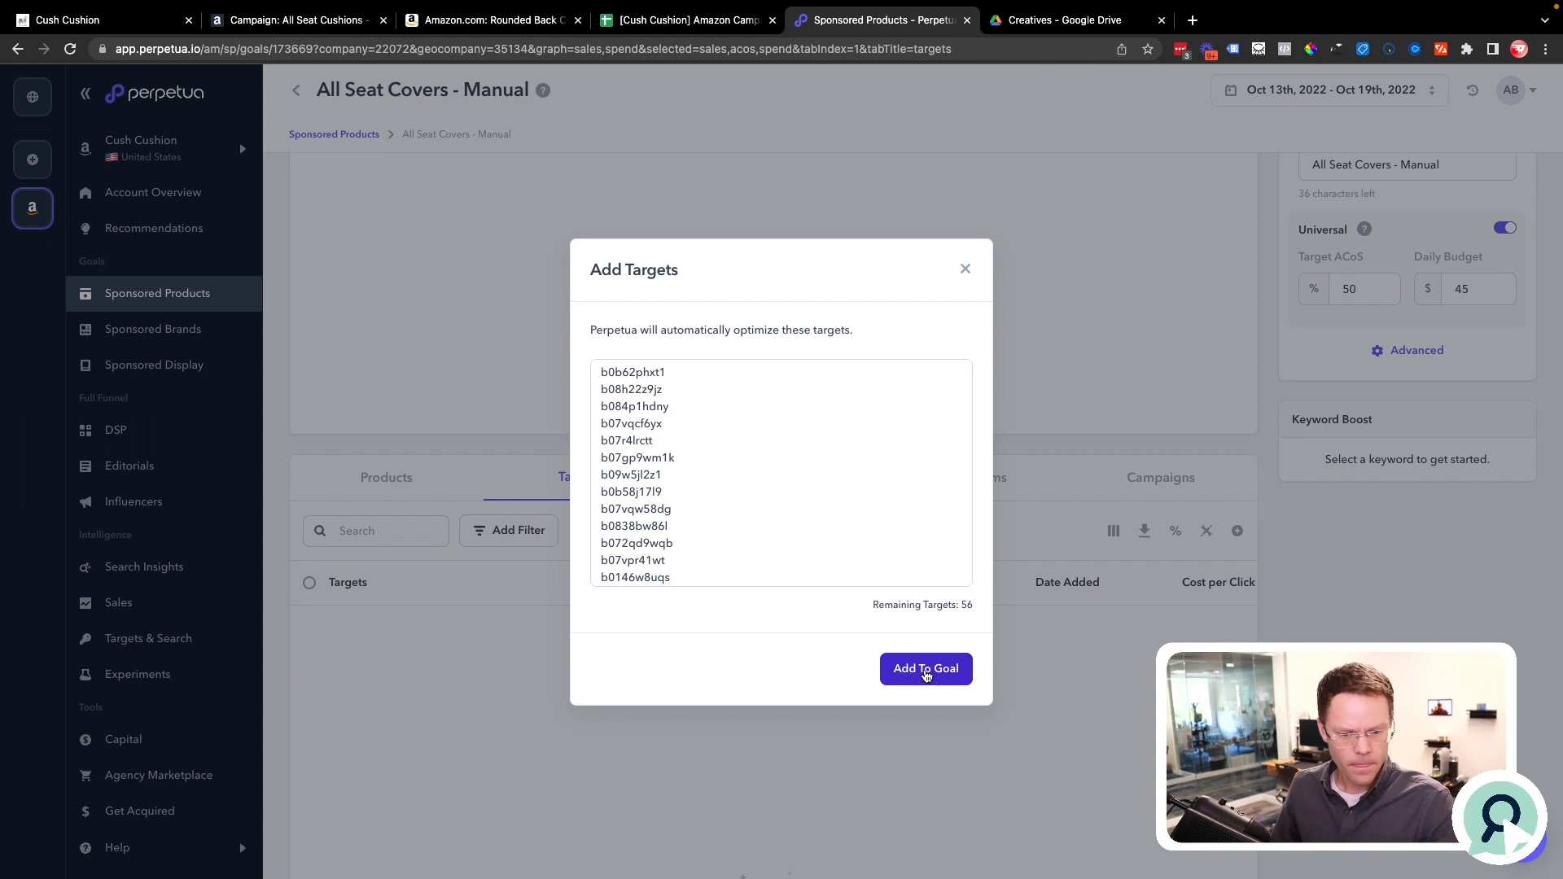
pyautogui.click(824, 502)
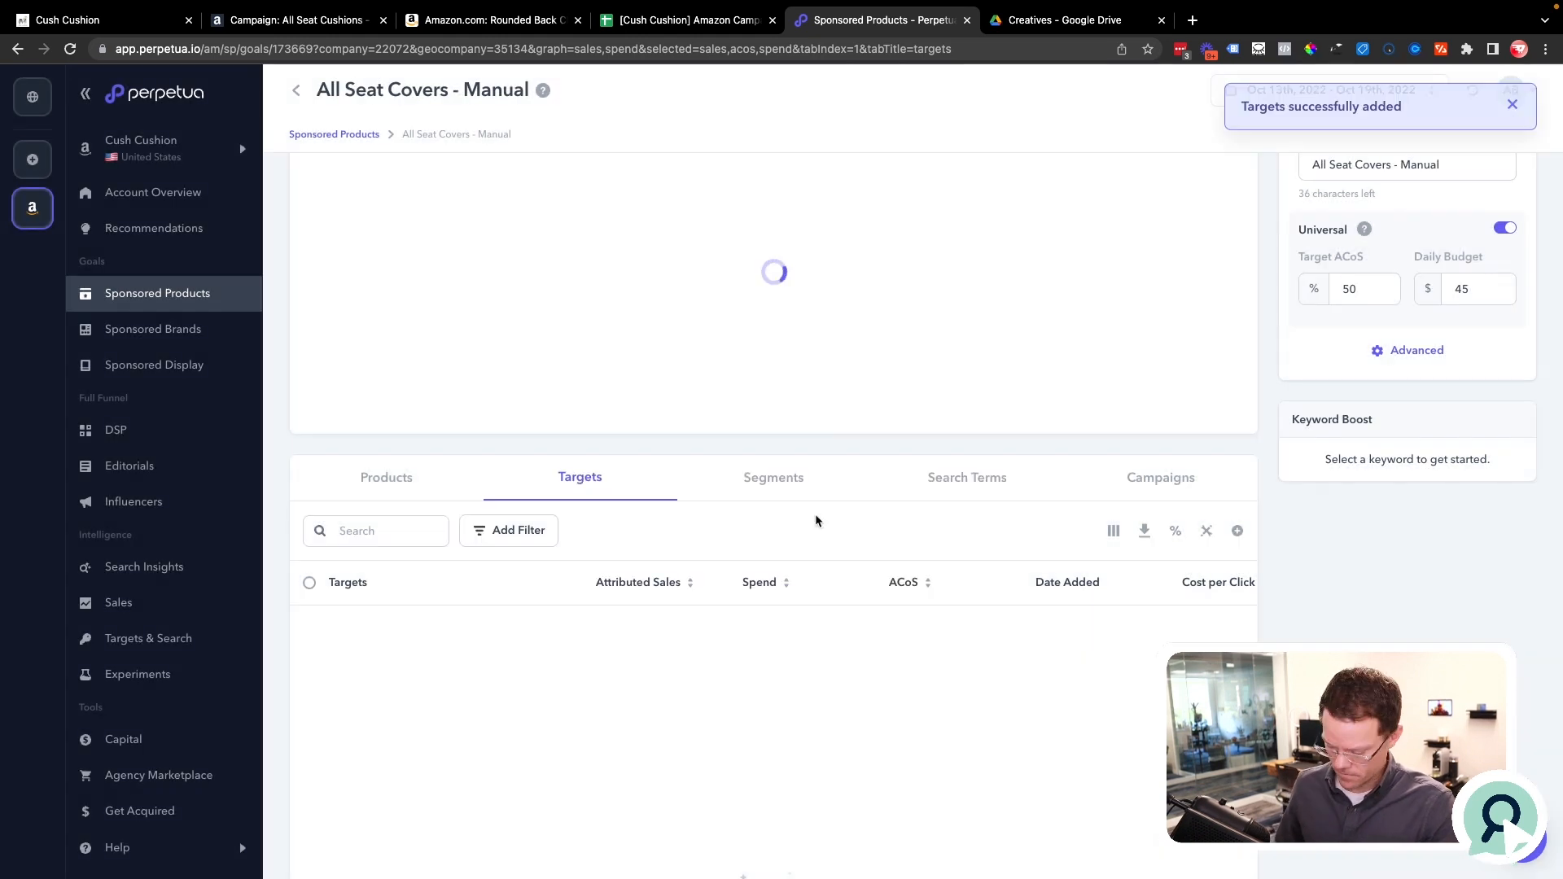
# Switch to the Amazon Campaign Setup spreadsheet and include the Yes rows in the Is Brand filter of the Brand (Owned) + Competitor ASINs sheet.
pyautogui.hotkey('ctrl', 'shift', 'Tab')
pyautogui.hotkey('ctrl', 'shift', 'Tab')
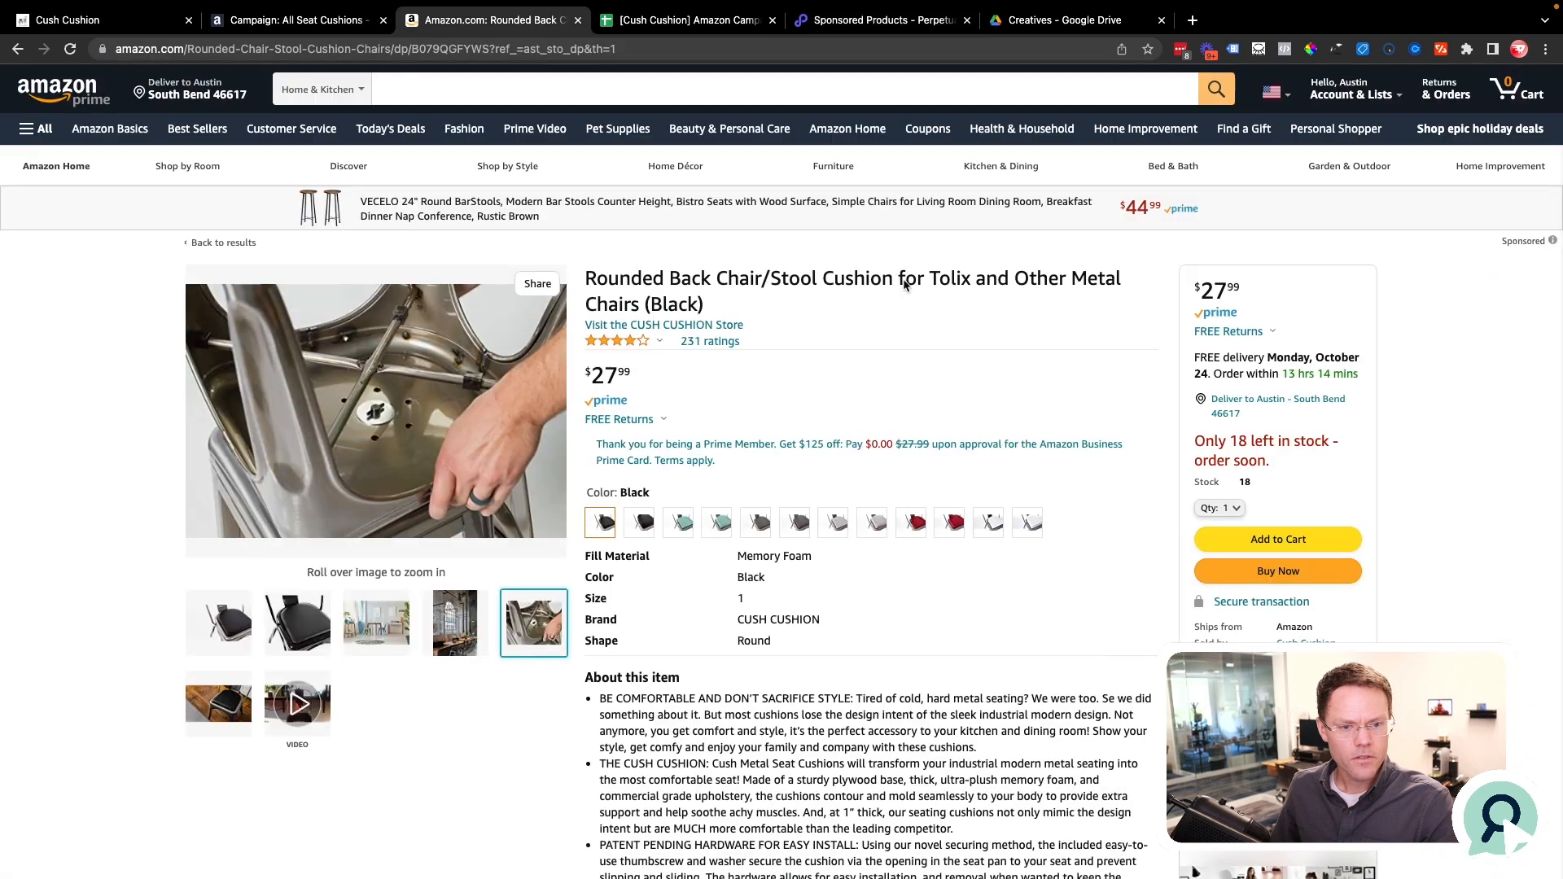
pyautogui.hotkey('ctrl', 'Tab')
pyautogui.click(767, 243)
pyautogui.moveTo(766, 234); pyautogui.dragTo(757, 694)
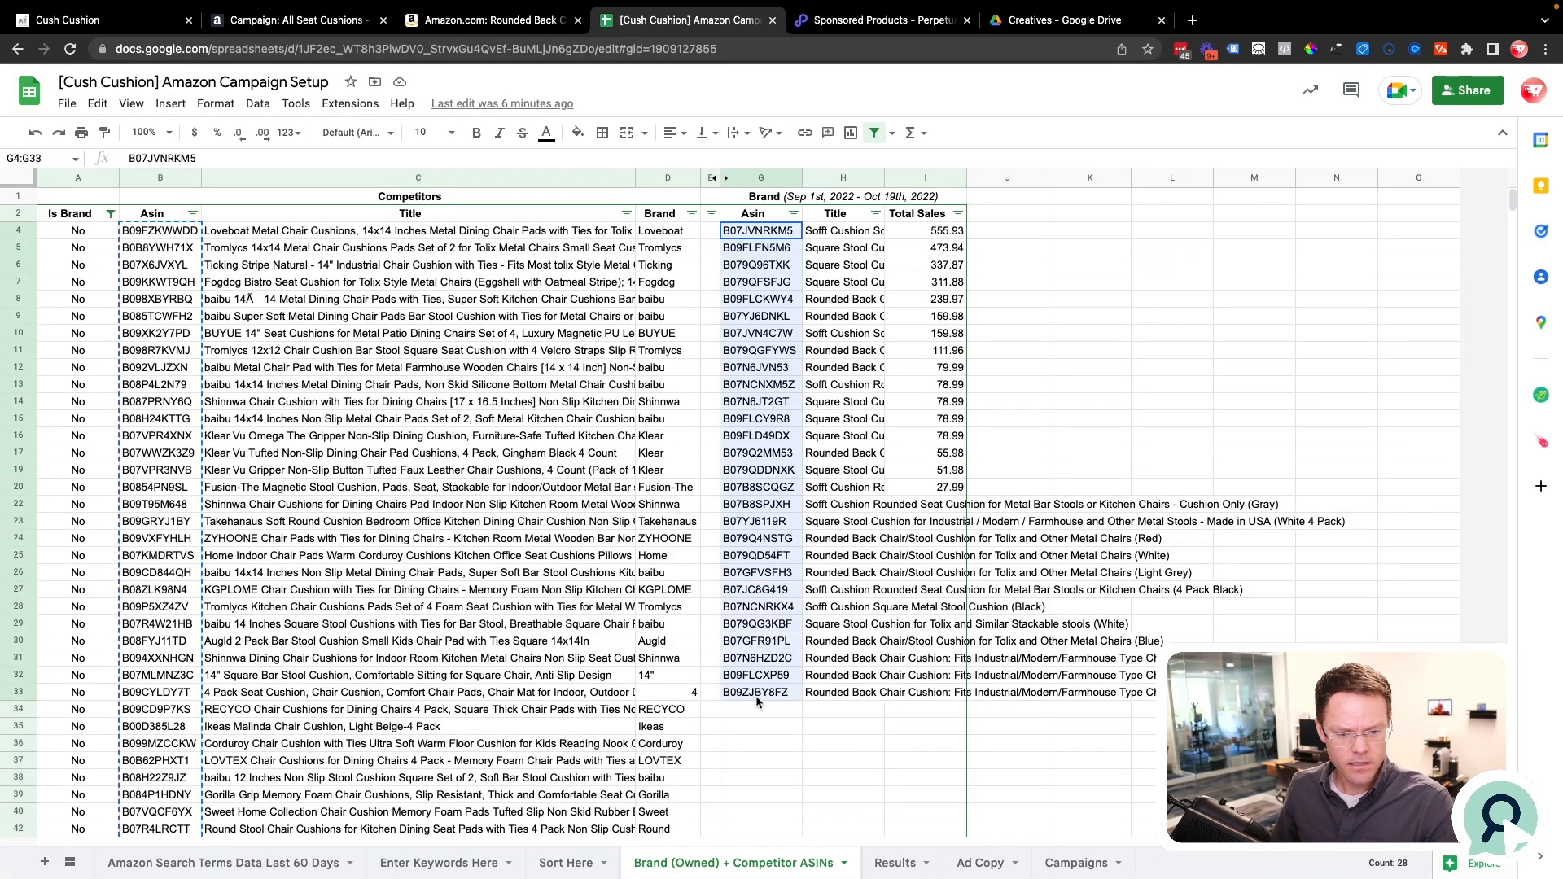
pyautogui.click(110, 214)
pyautogui.click(173, 513)
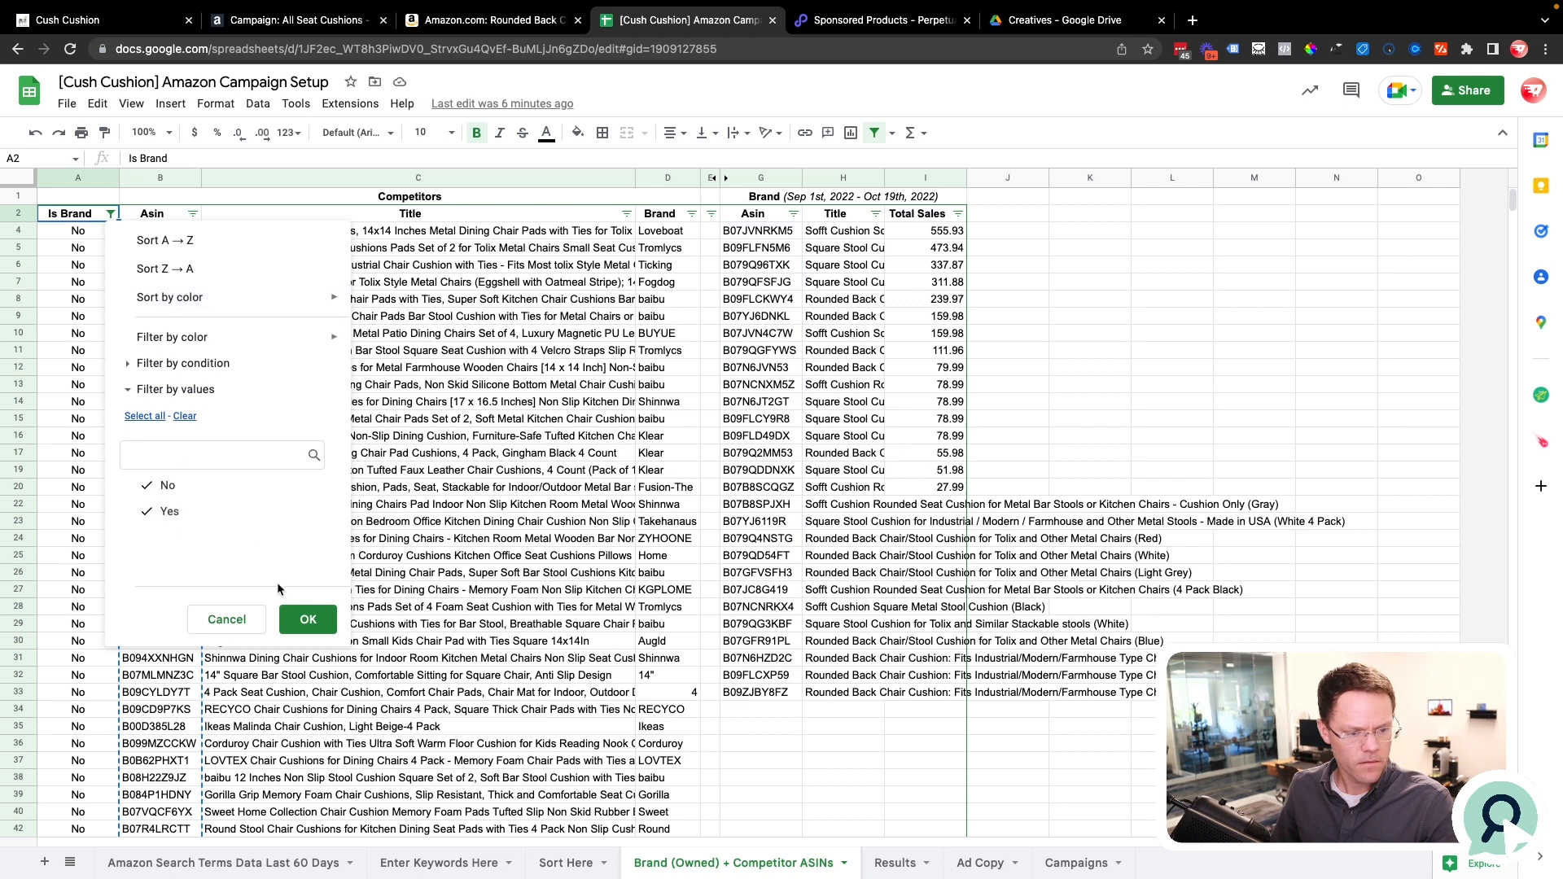
pyautogui.click(307, 619)
# Copy all owned-brand ASINs from G3 down to the last entry in the Brand section.
pyautogui.click(767, 235)
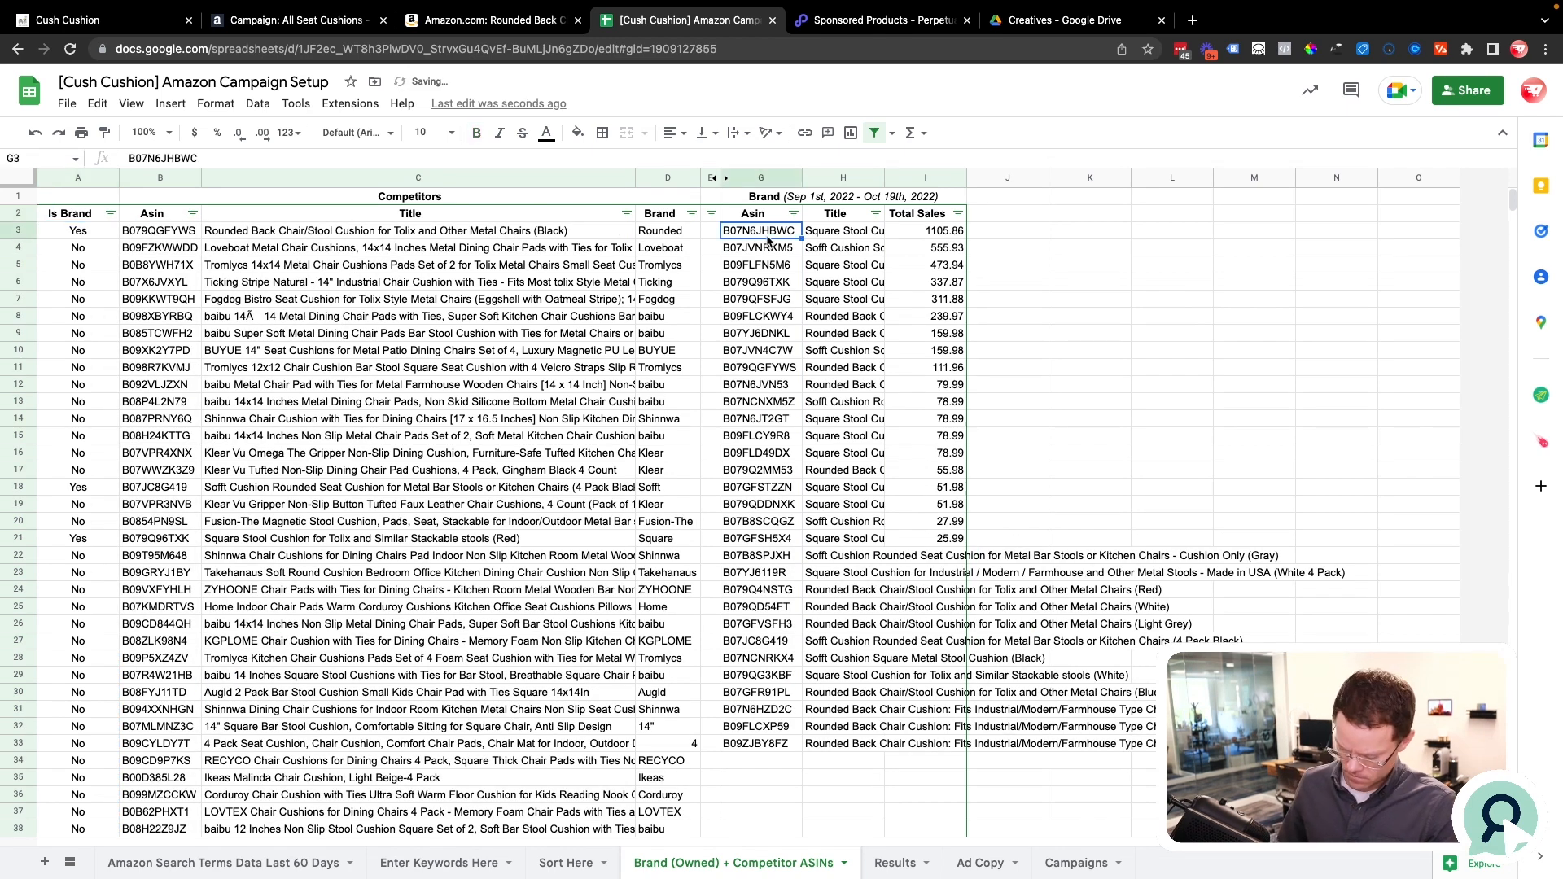
pyautogui.hotkey('ctrl', 'shift', 'Down')
pyautogui.hotkey('ctrl', 'c')
# Return to Perpetua, paste the copied brand ASINs as targets and add them to the All Seat Covers - Manual goal.
pyautogui.click(883, 20)
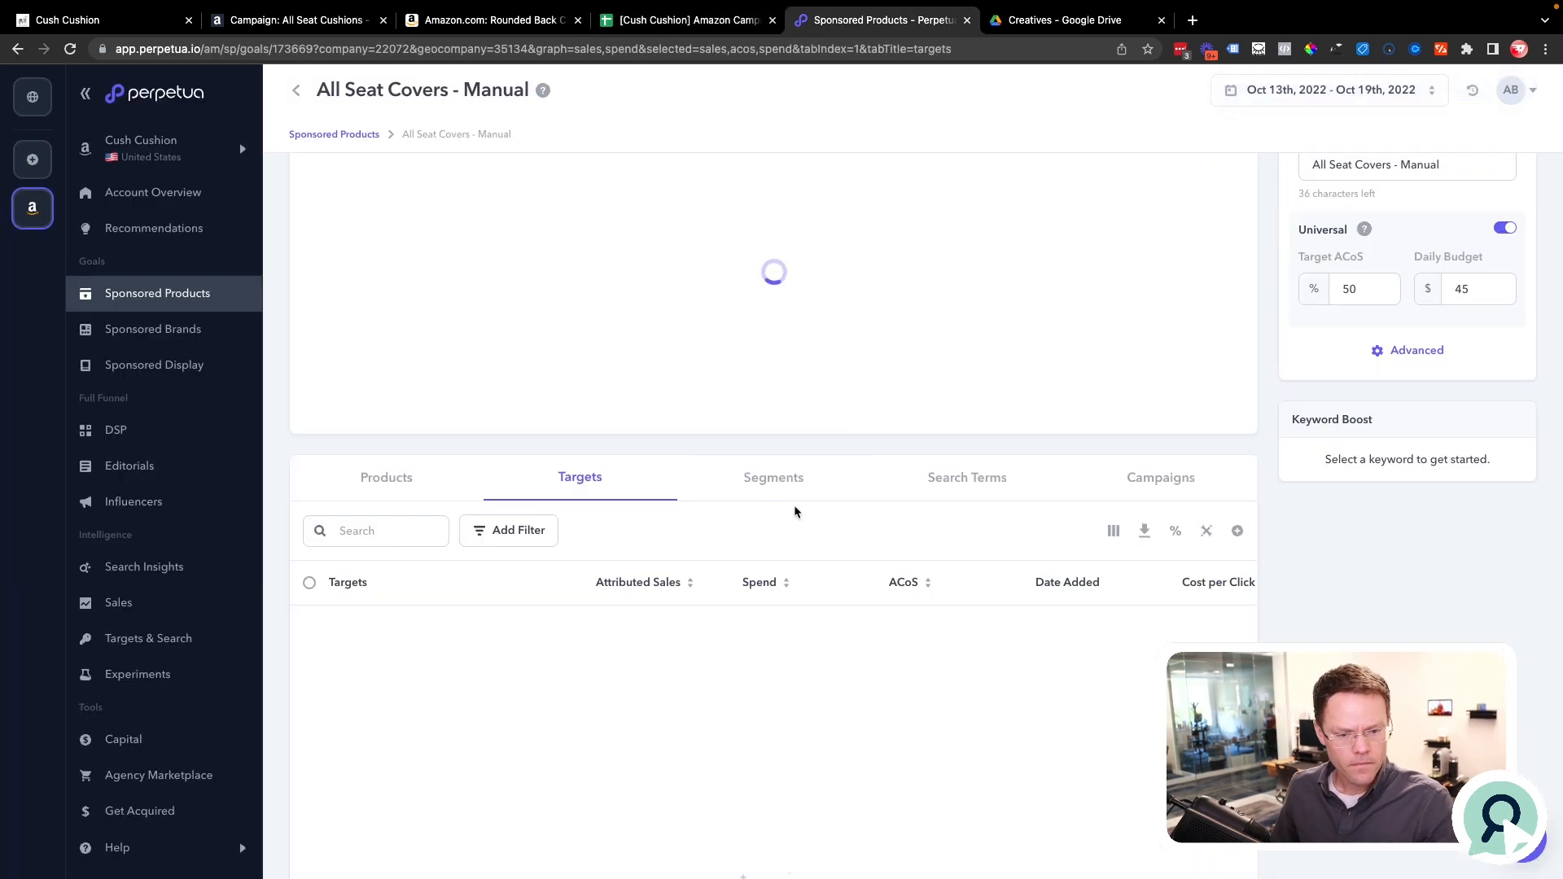
pyautogui.click(1237, 531)
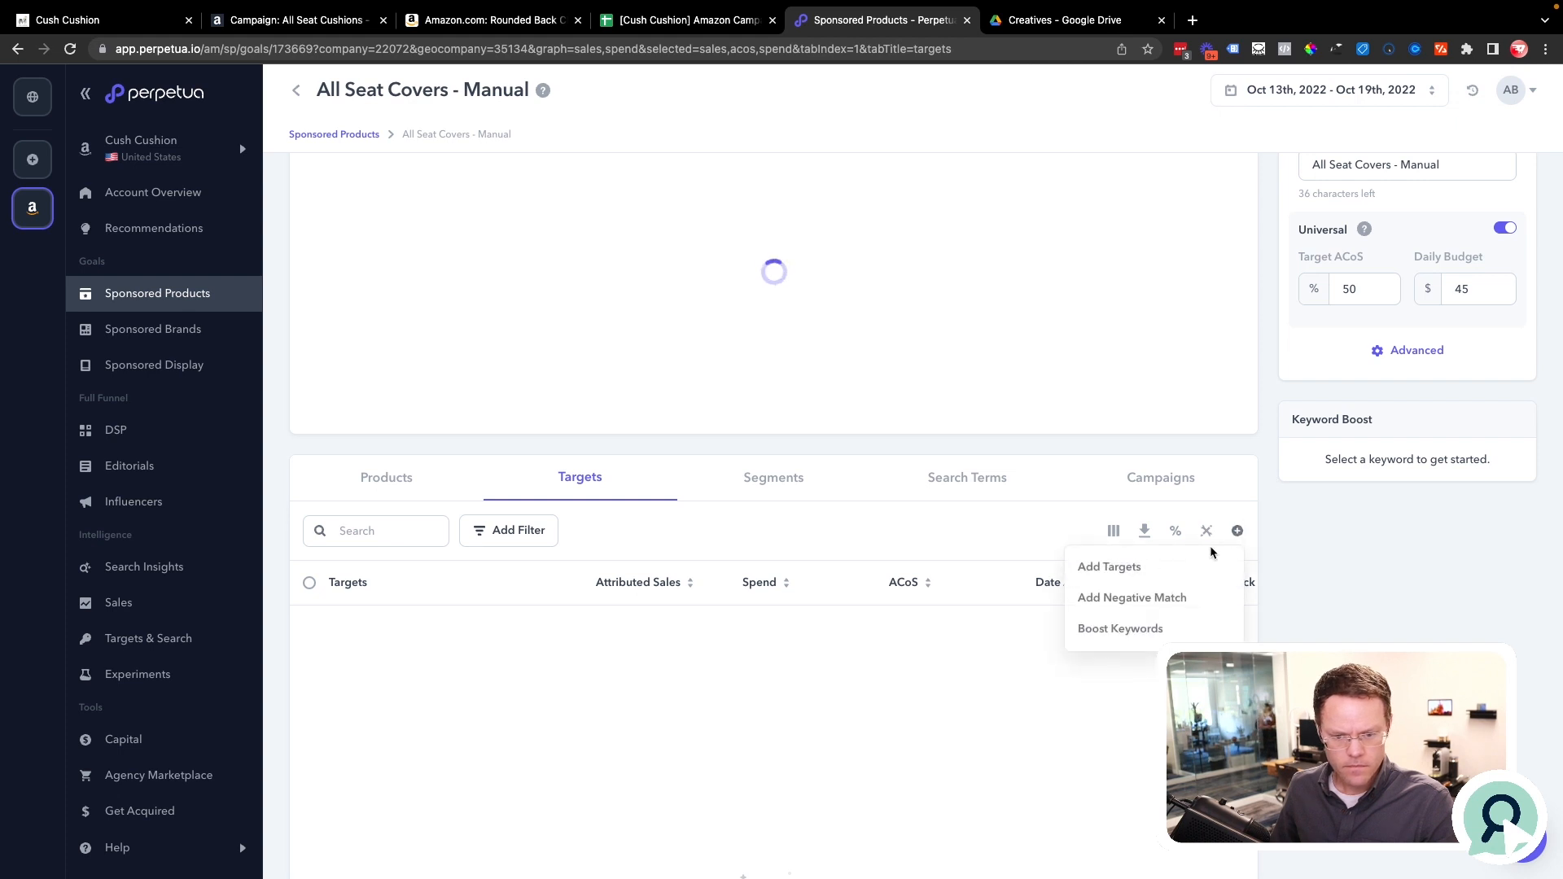
pyautogui.click(1134, 570)
pyautogui.click(786, 465)
pyautogui.hotkey('ctrl', 'v')
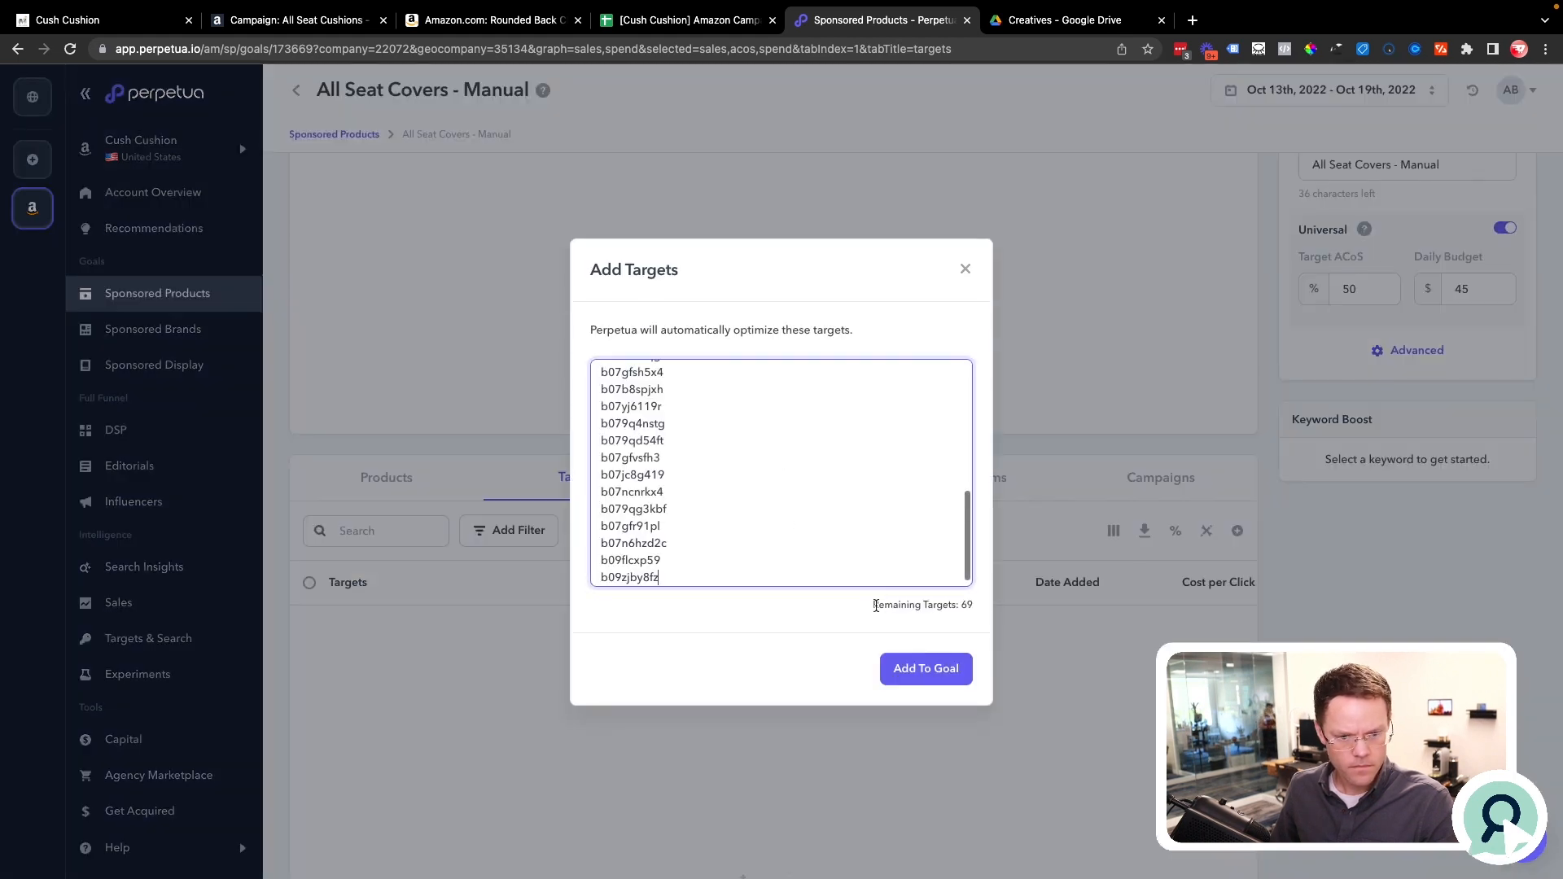
pyautogui.click(909, 669)
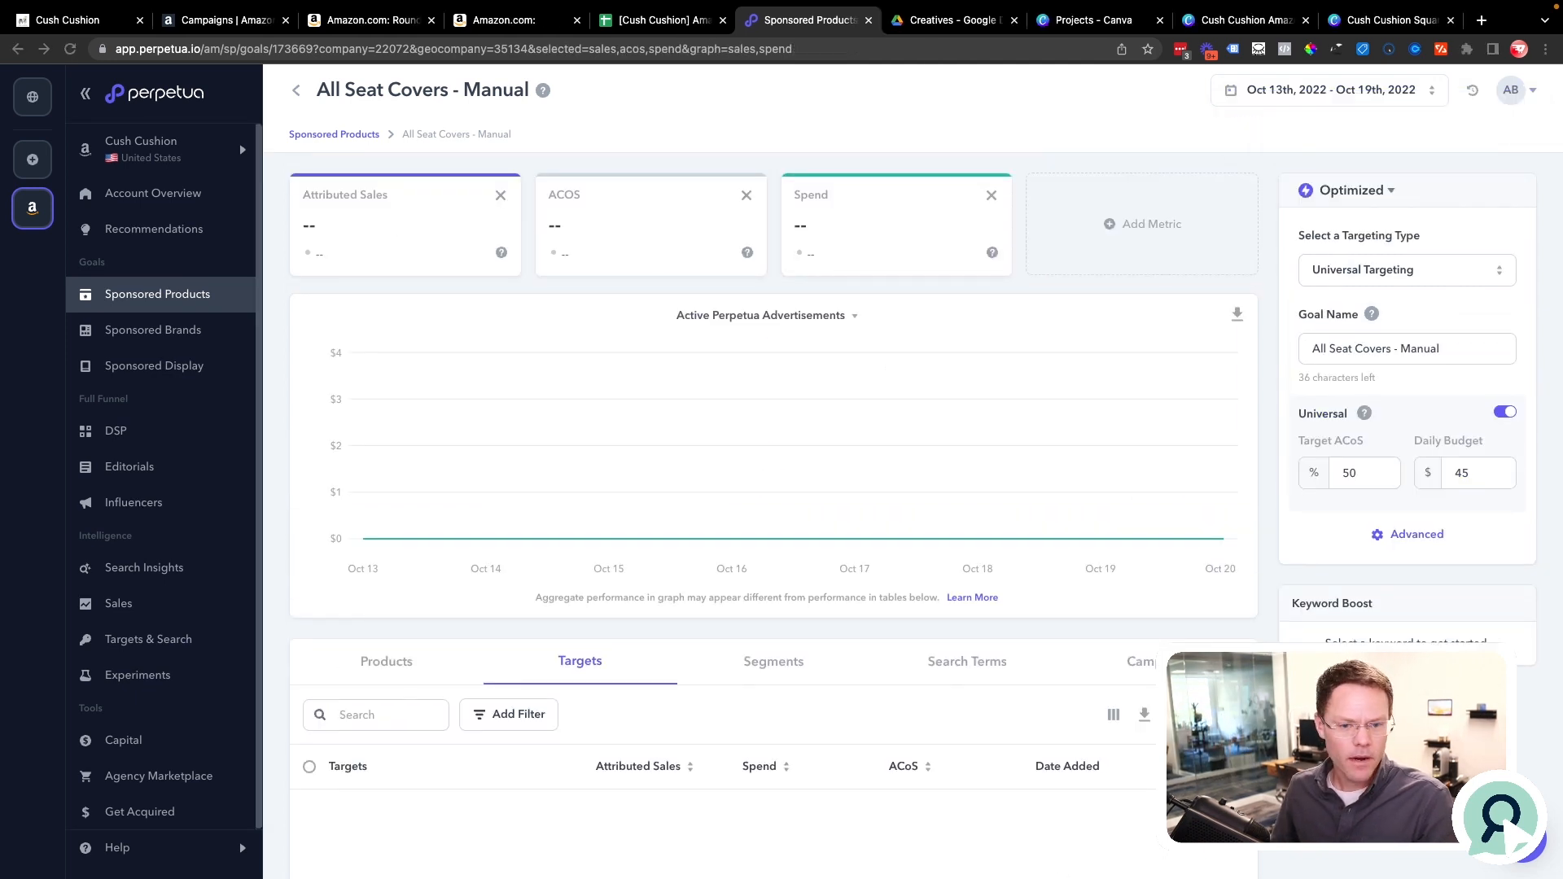
# View Perpetua's Sponsored Brands goals, switch to Amazon Ads and start creating a new Sponsored Brands campaign.
pyautogui.click(210, 331)
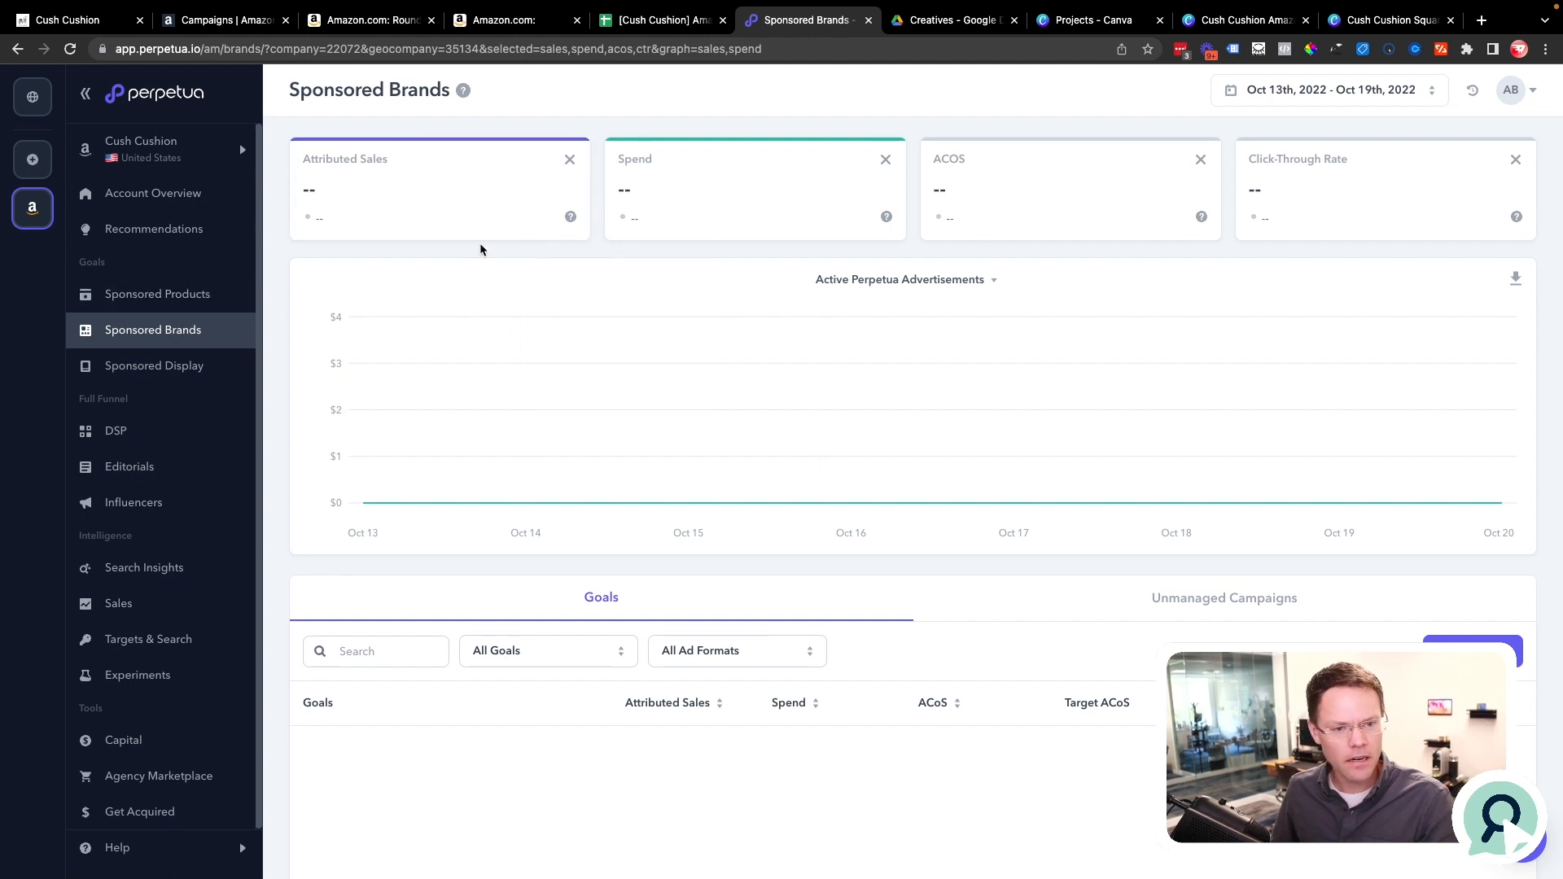
pyautogui.click(253, 27)
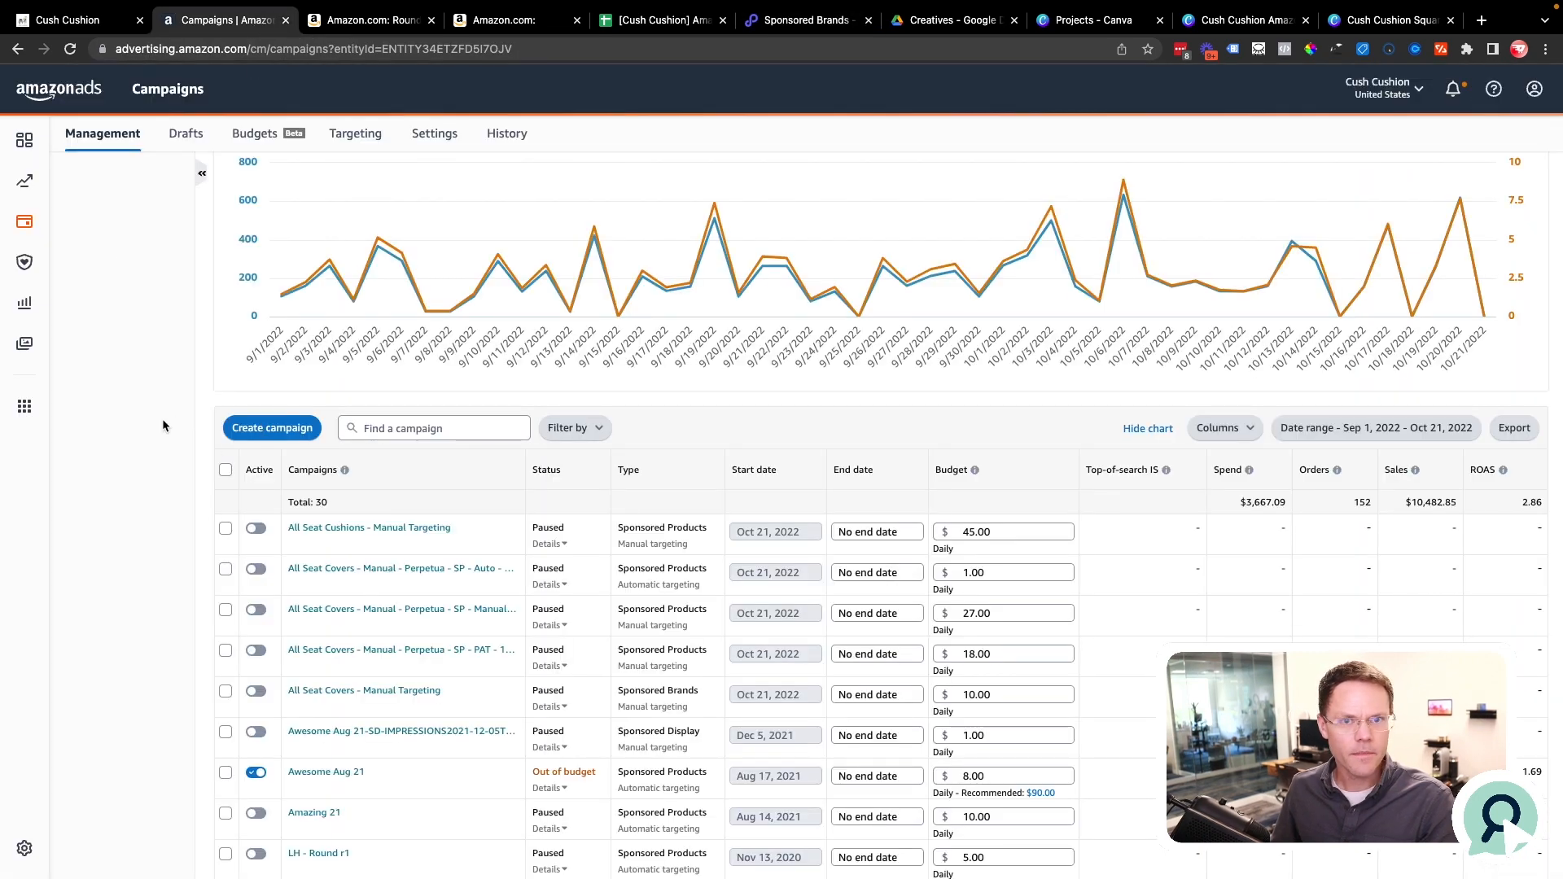
pyautogui.click(286, 434)
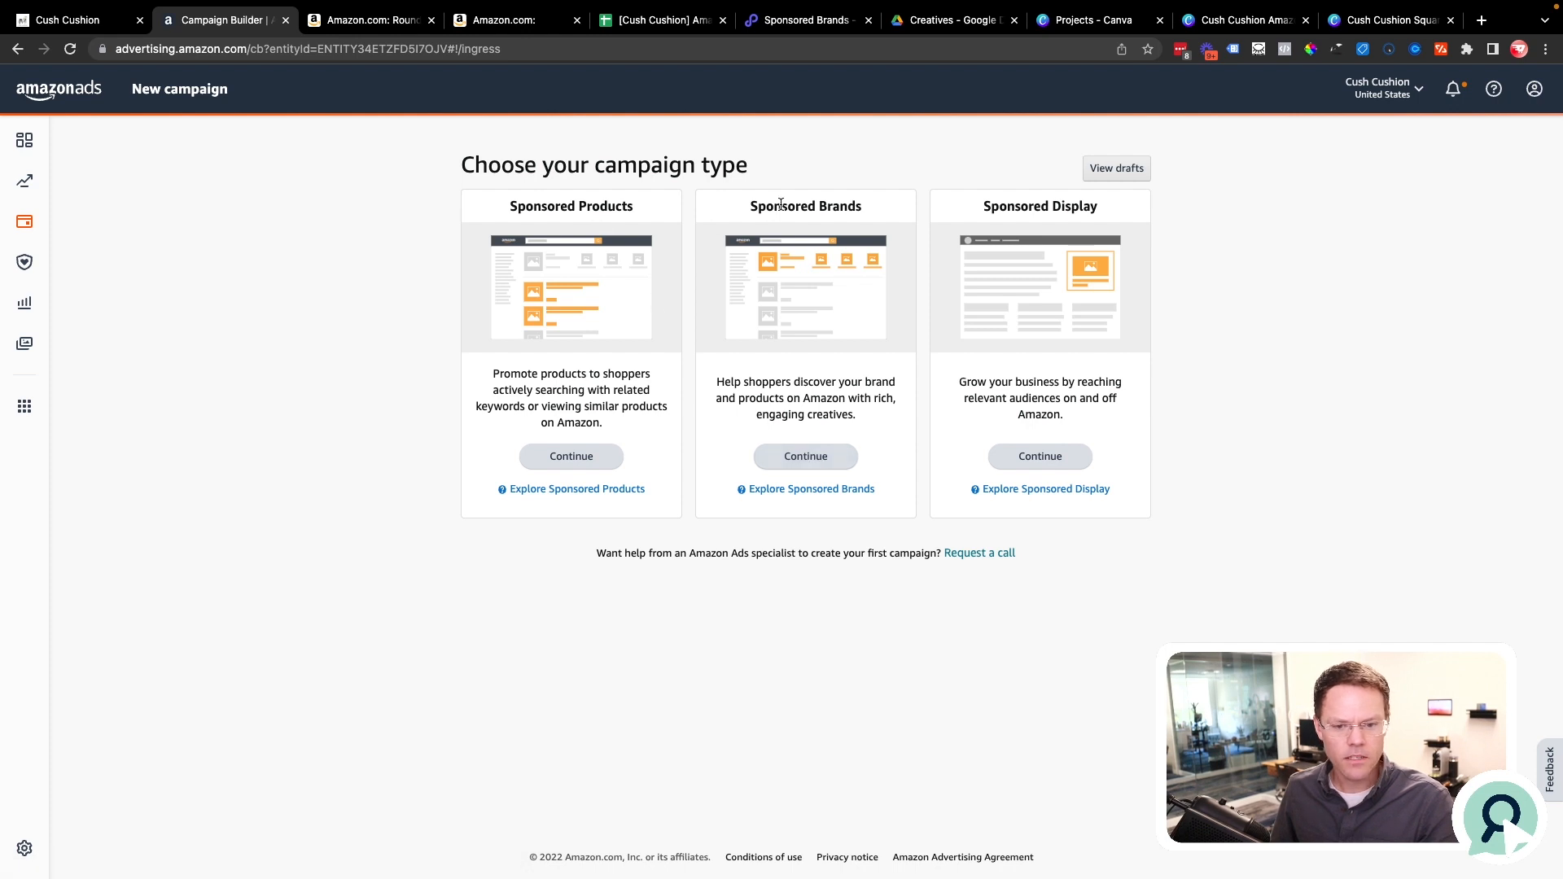
pyautogui.click(805, 456)
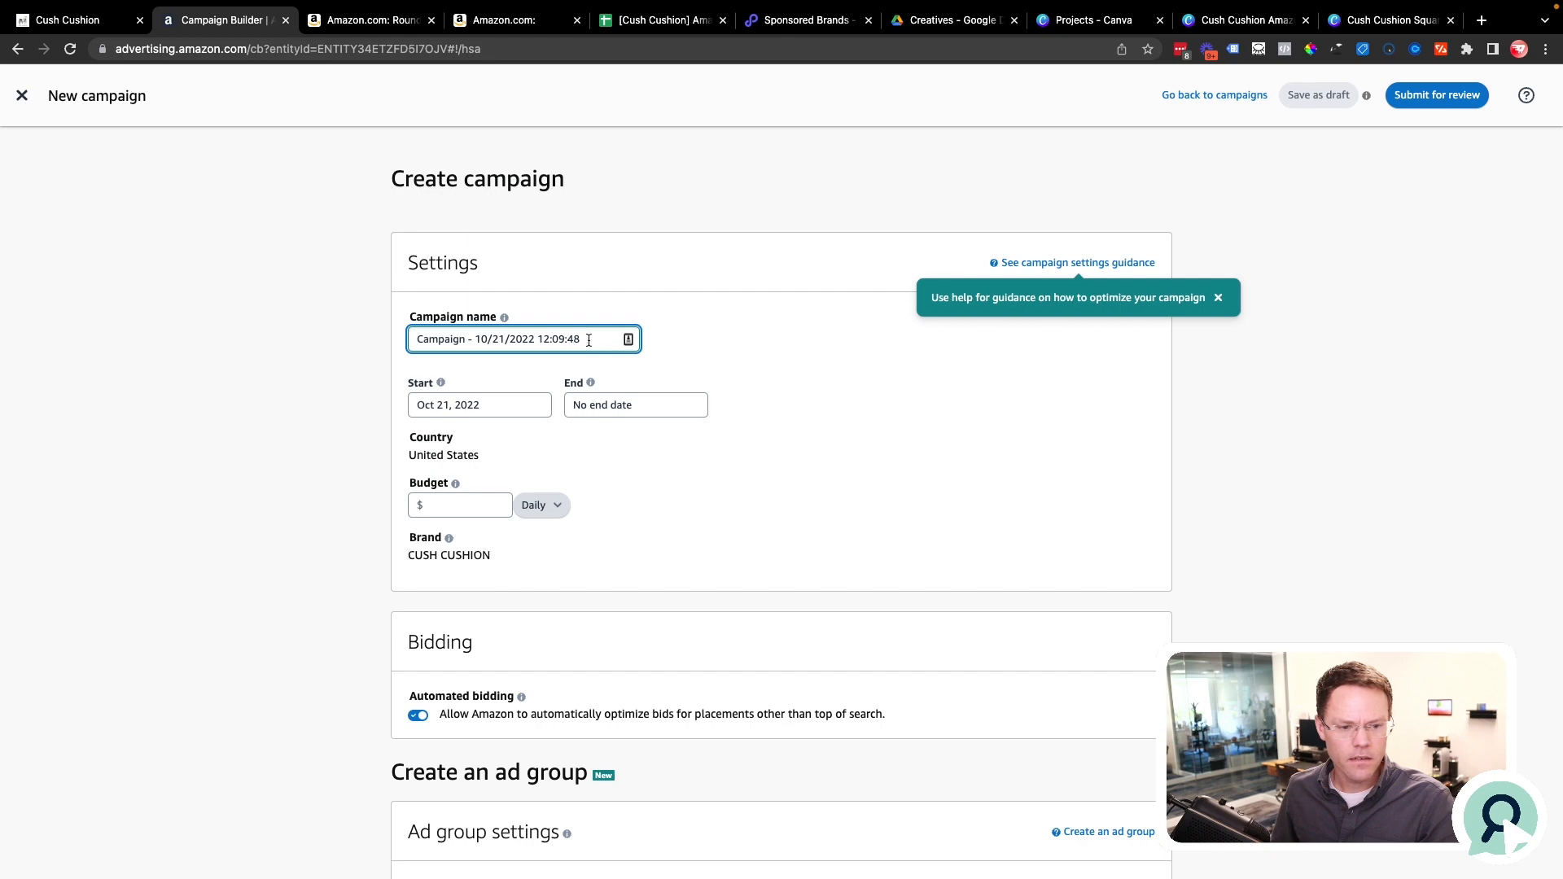
# Select the Store spotlight ad format for the ad group and check which stores its landing page offers.
pyautogui.scroll(-6, 607, 487)
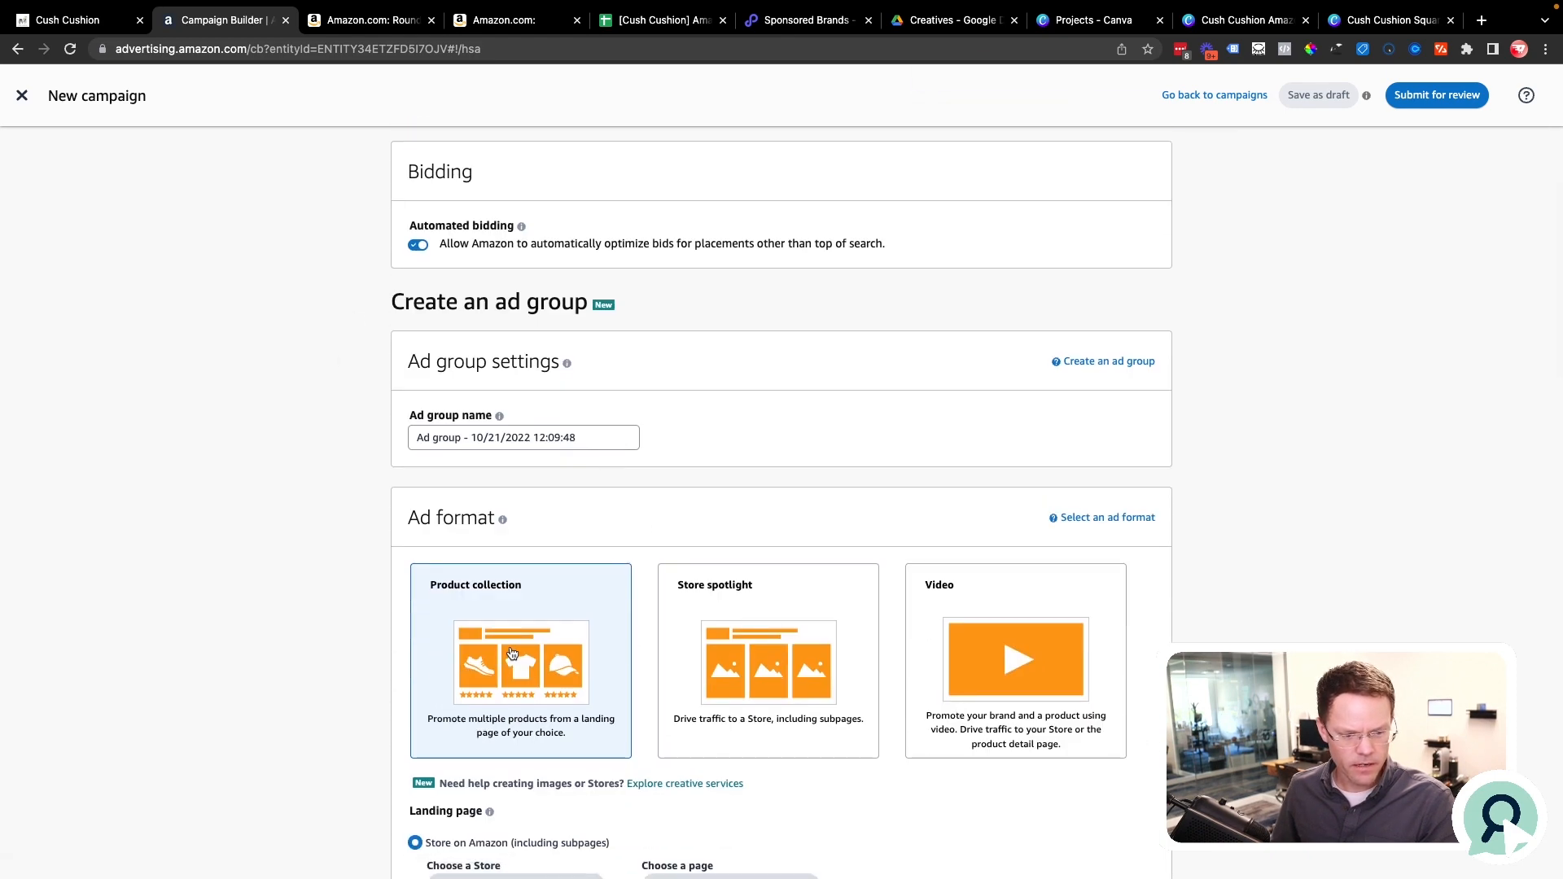
pyautogui.scroll(-2, 607, 491)
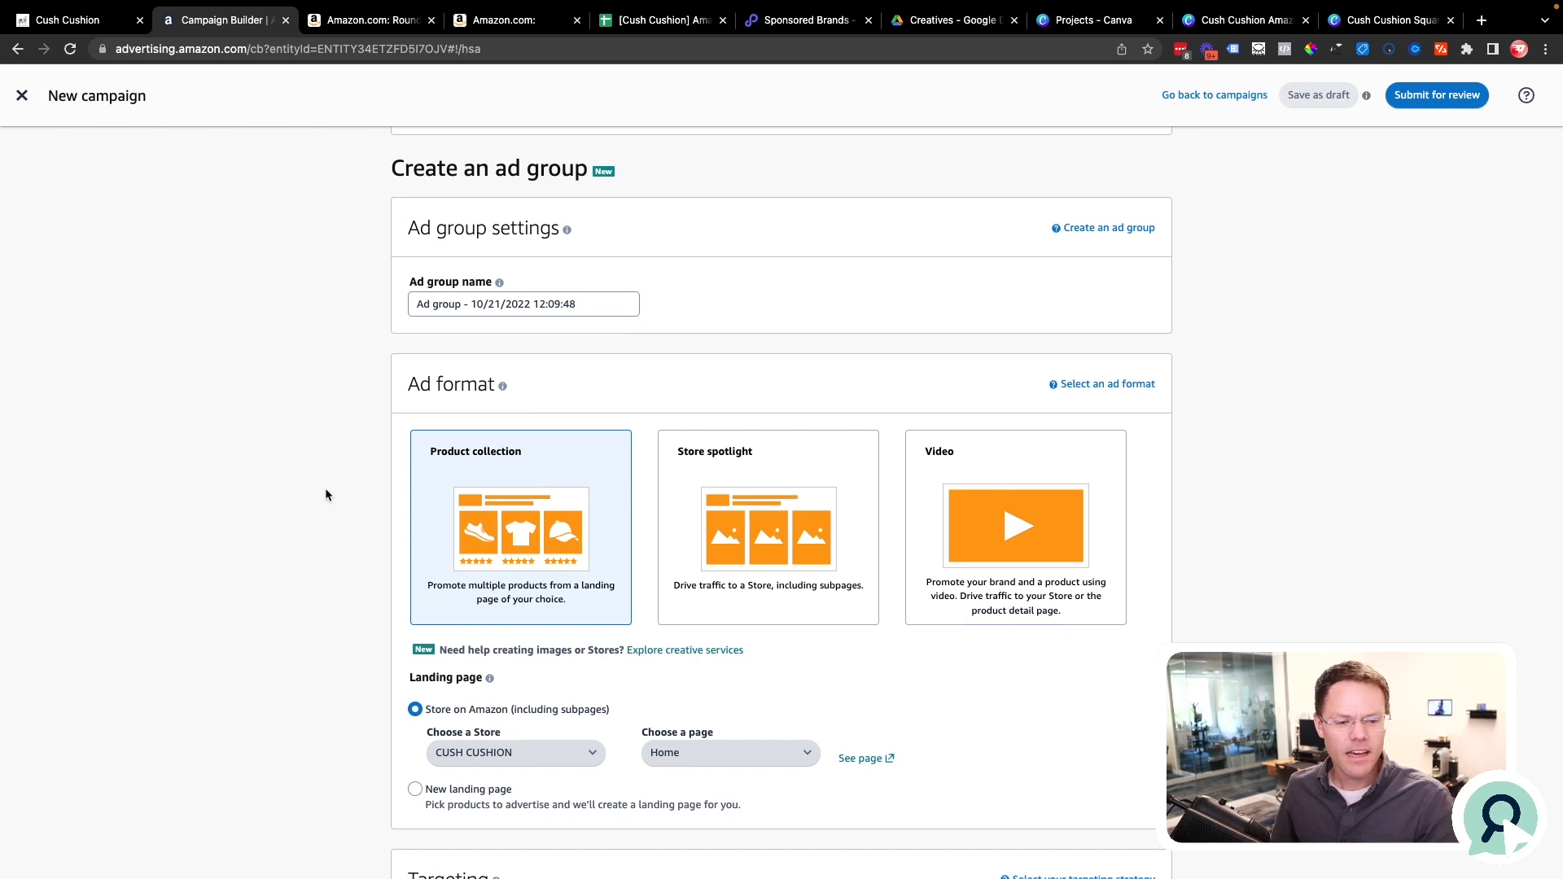
pyautogui.click(764, 510)
pyautogui.click(505, 759)
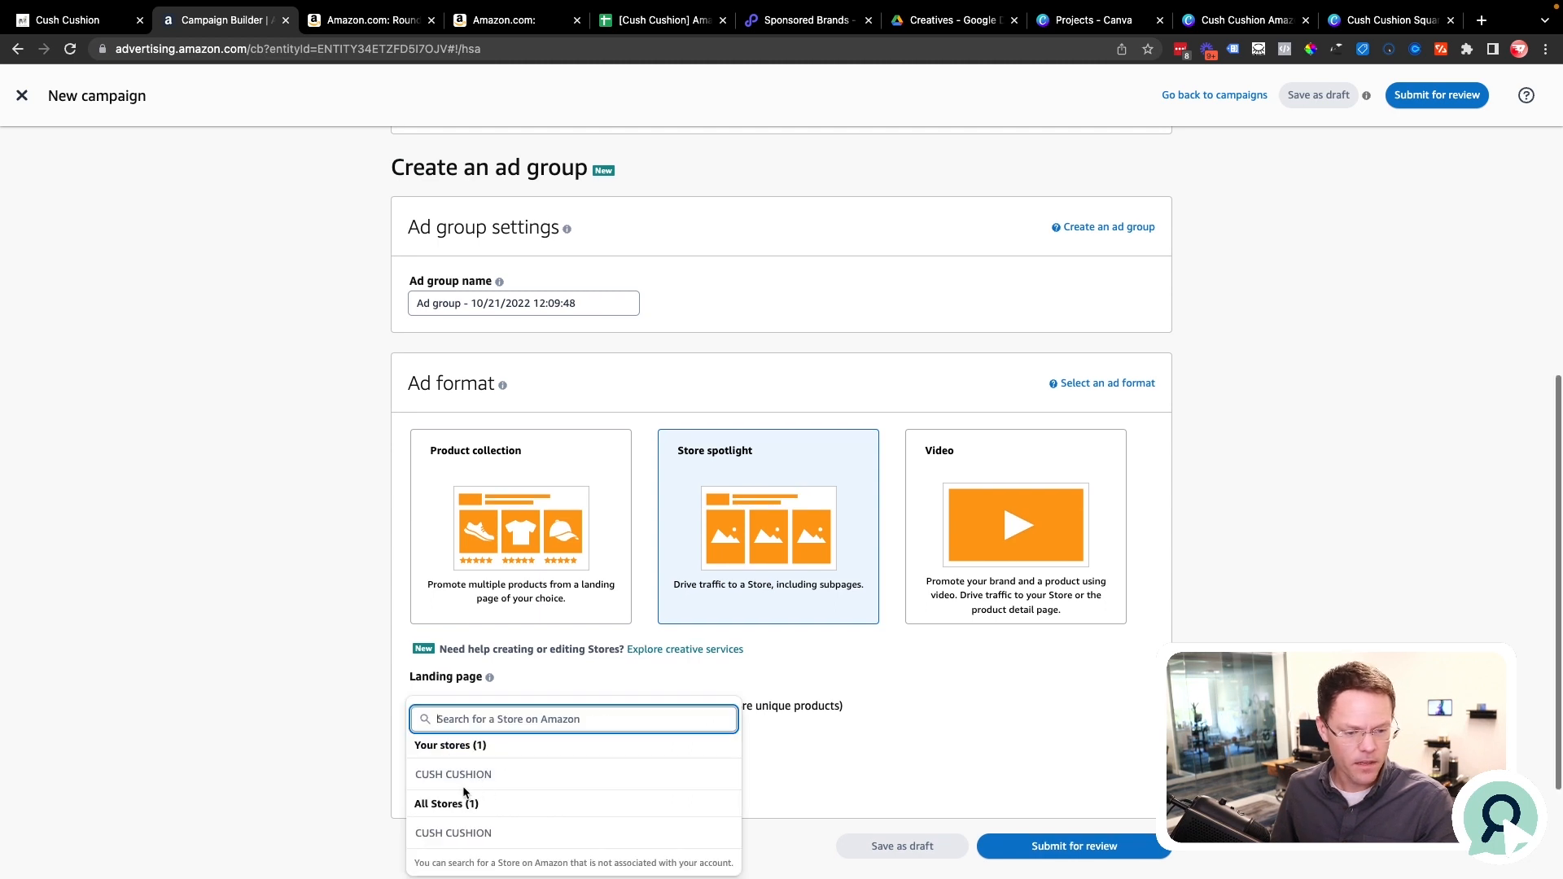
pyautogui.scroll(-2, 464, 788)
pyautogui.click(279, 645)
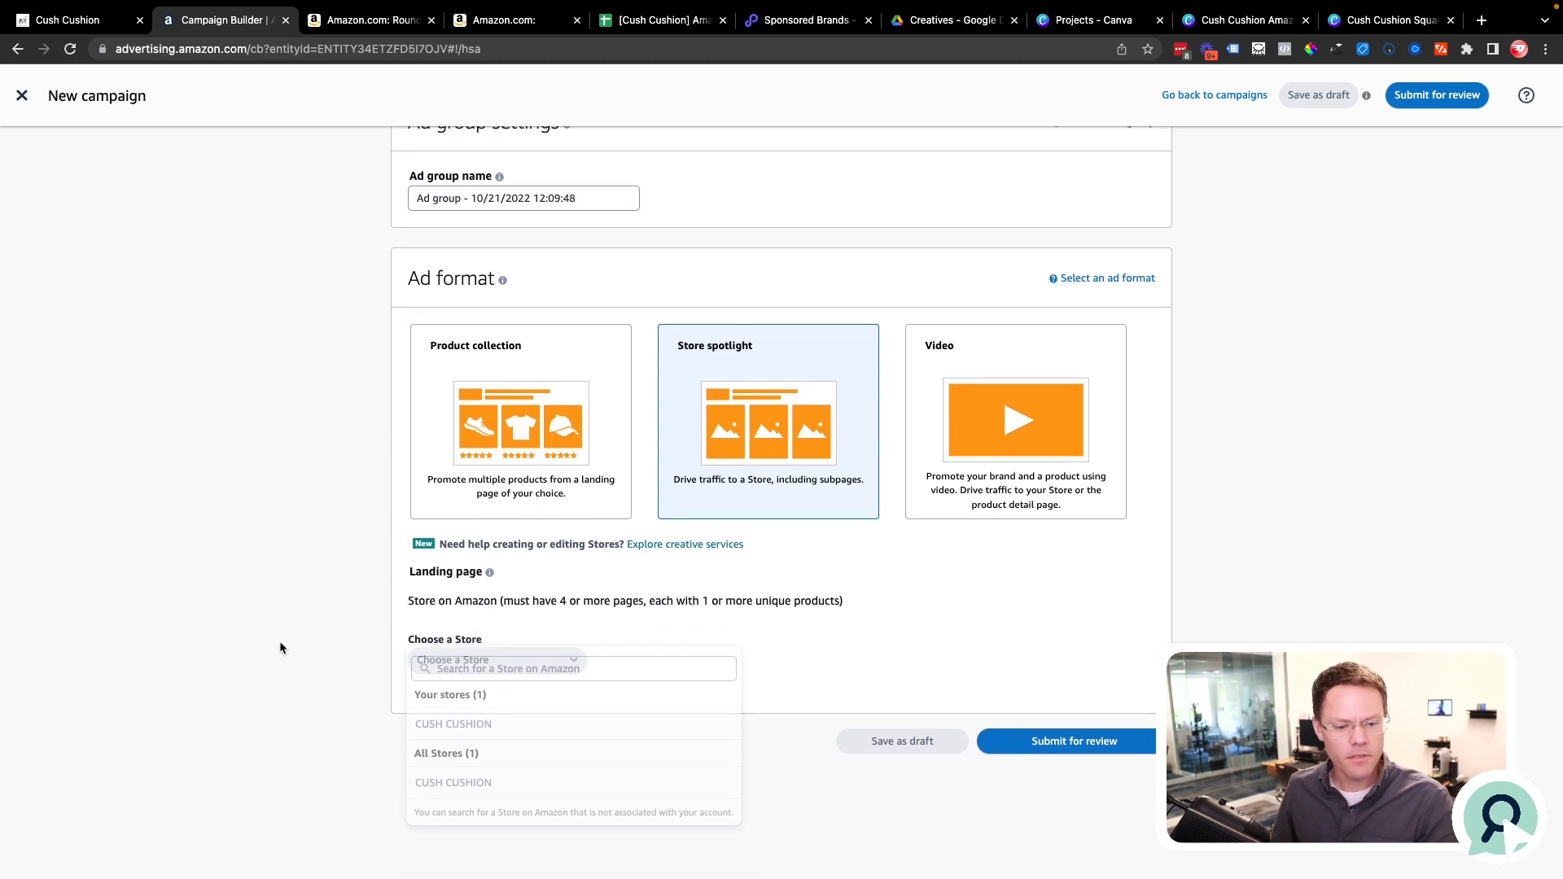
# Choose the Product collection ad format and name the campaign "All Seat Cushions - Product Collection - Manu".
pyautogui.click(519, 427)
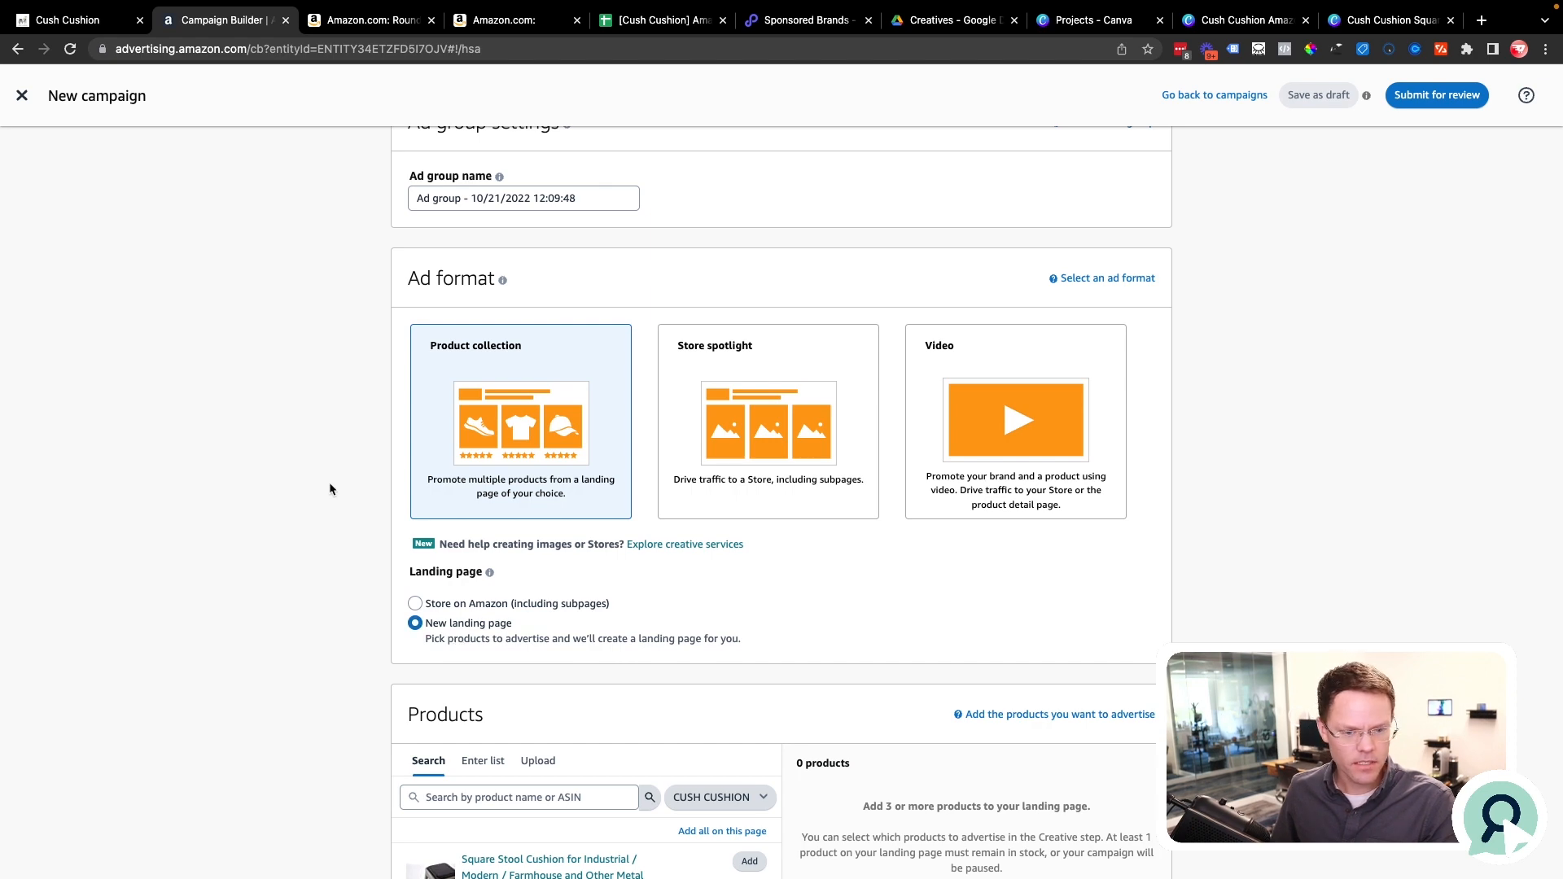
pyautogui.scroll(1, 331, 488)
pyautogui.scroll(8, 517, 414)
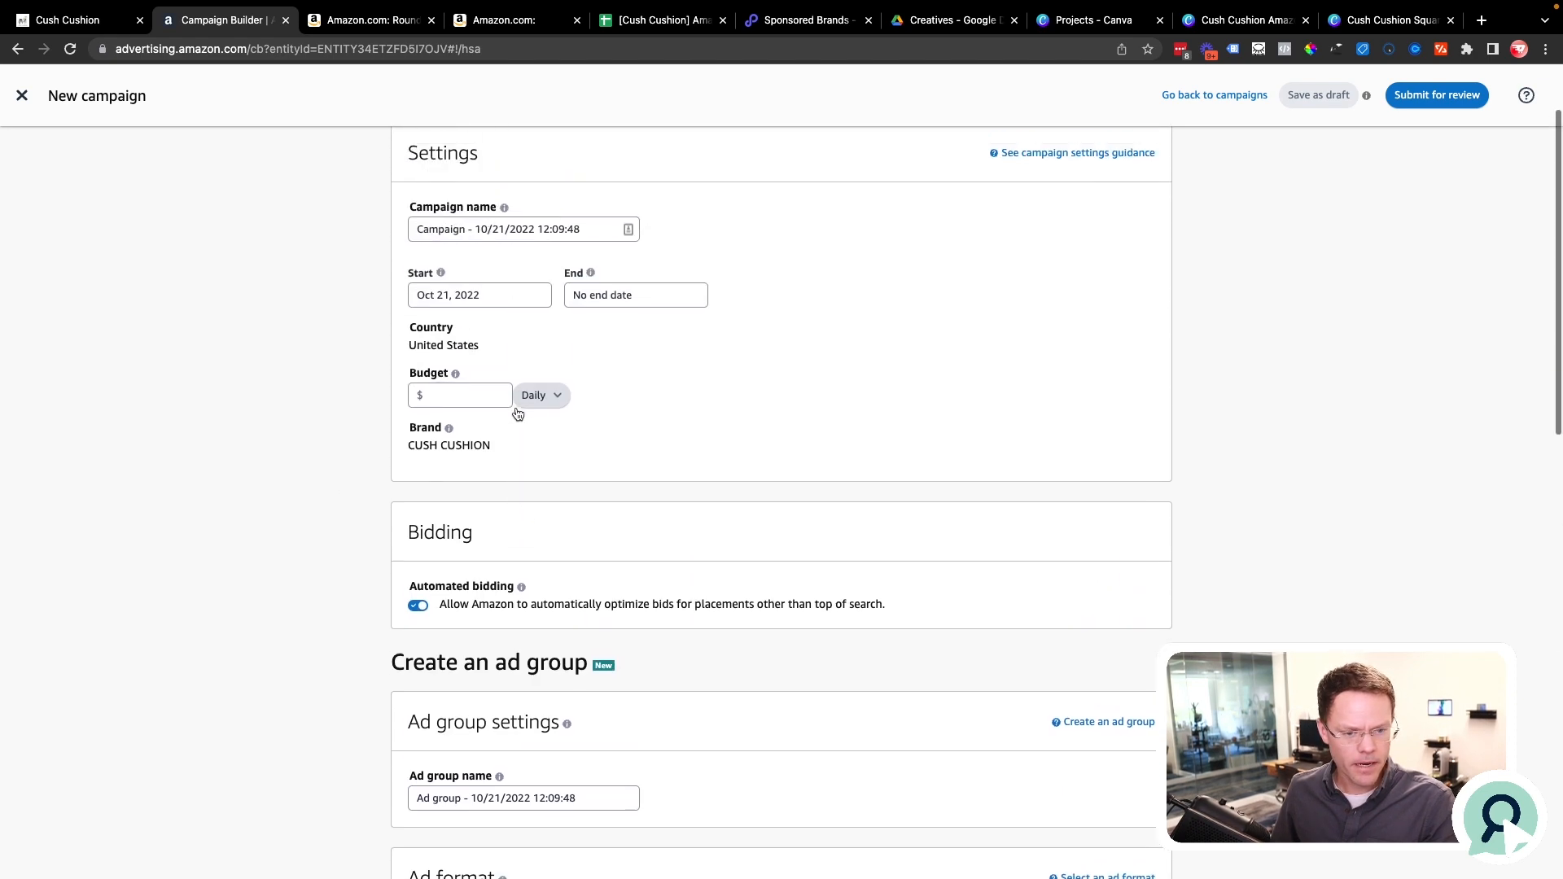
pyautogui.click(560, 342)
pyautogui.moveTo(560, 344); pyautogui.dragTo(372, 347)
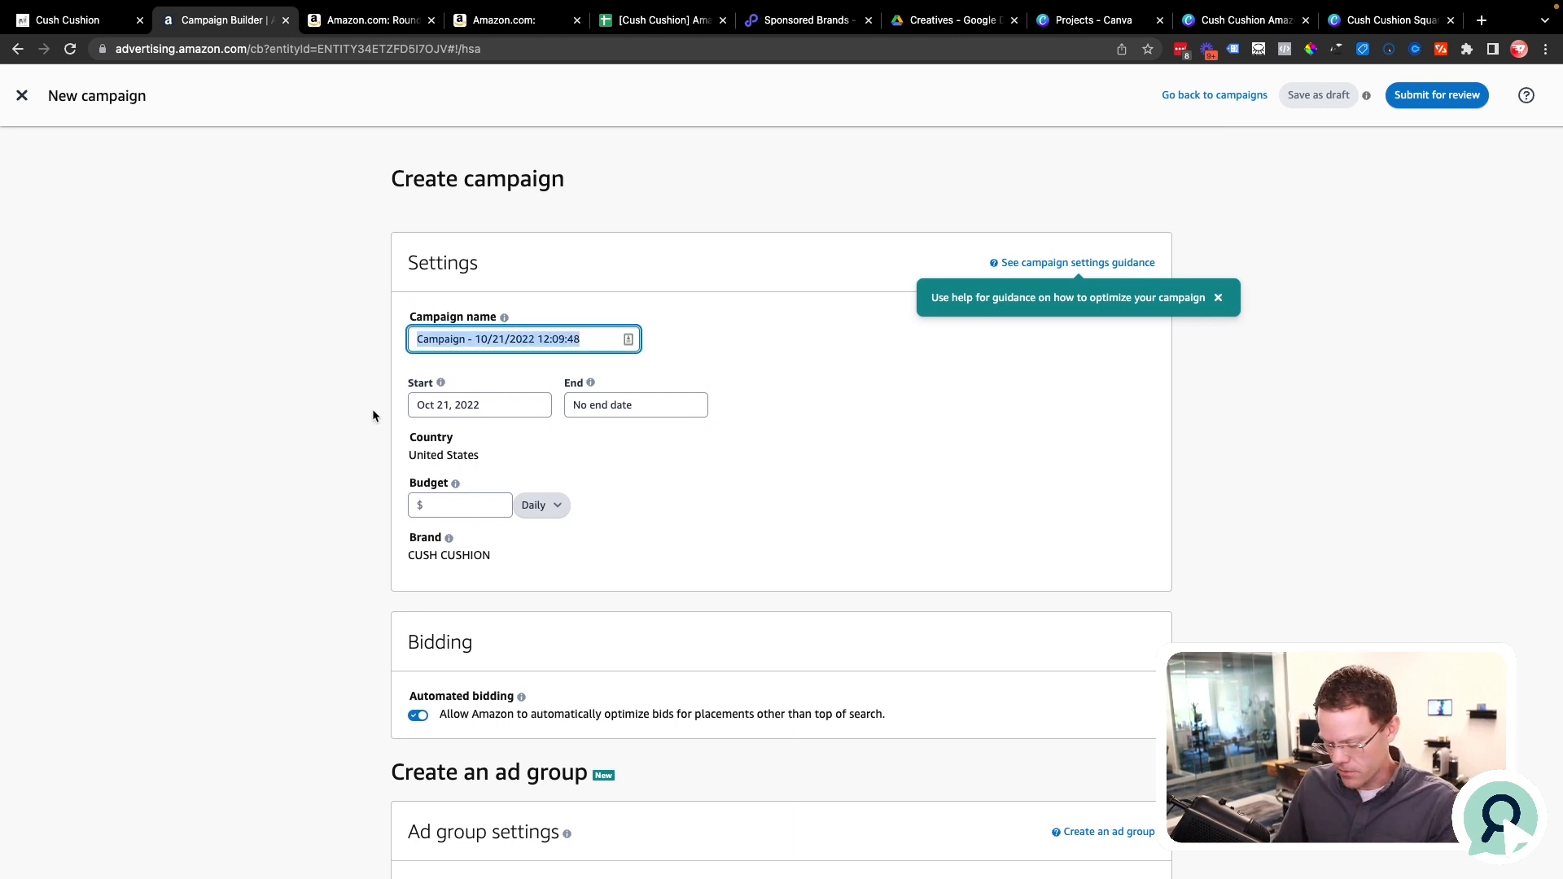
pyautogui.write('Product Collection')
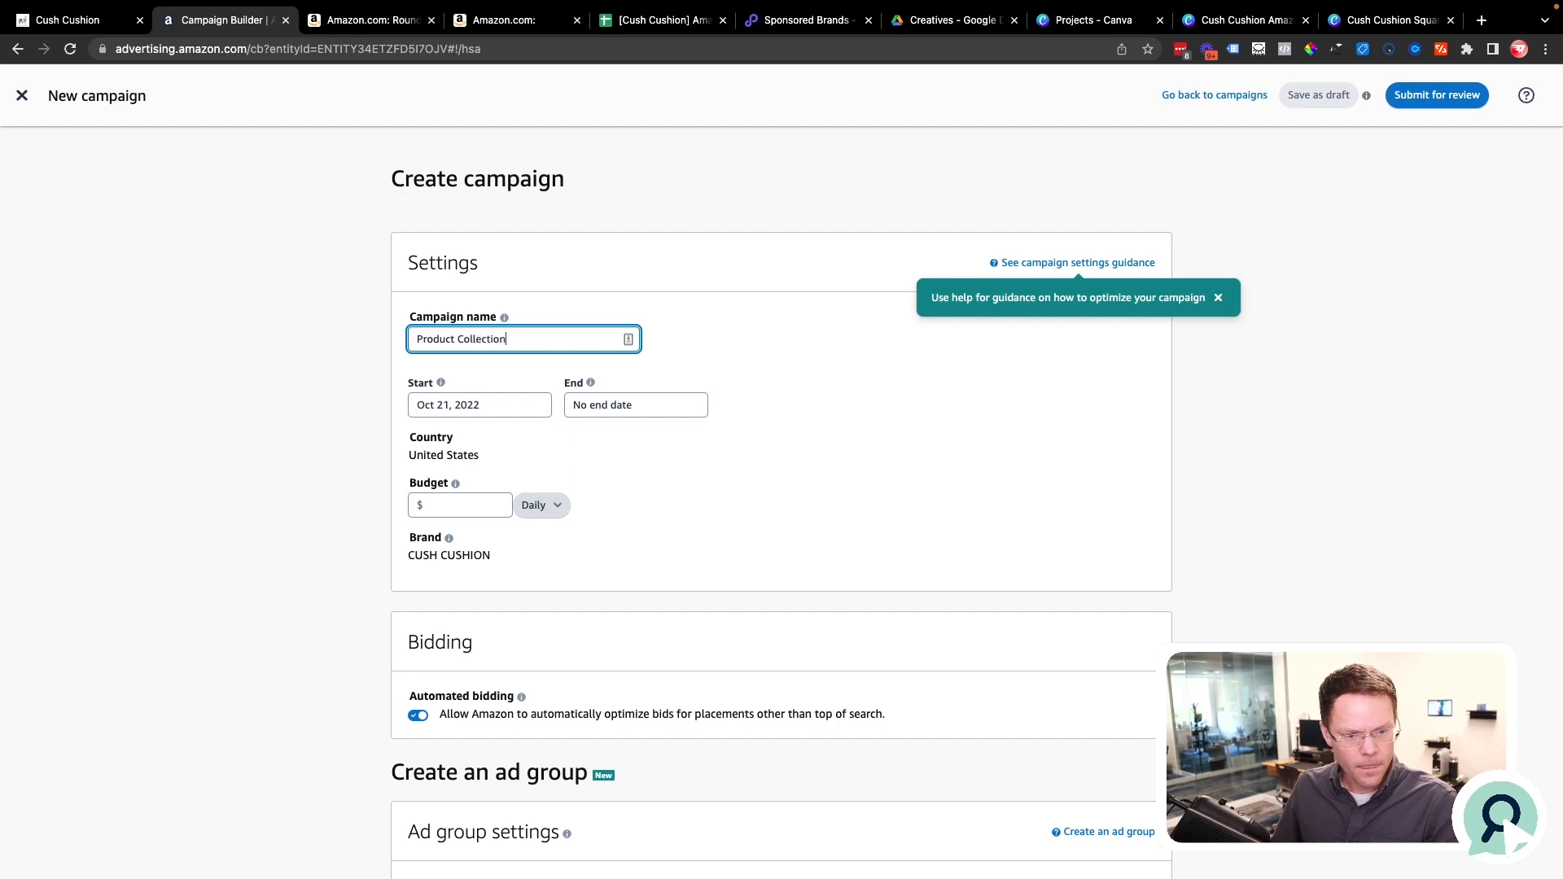
pyautogui.scroll(-7, 432, 534)
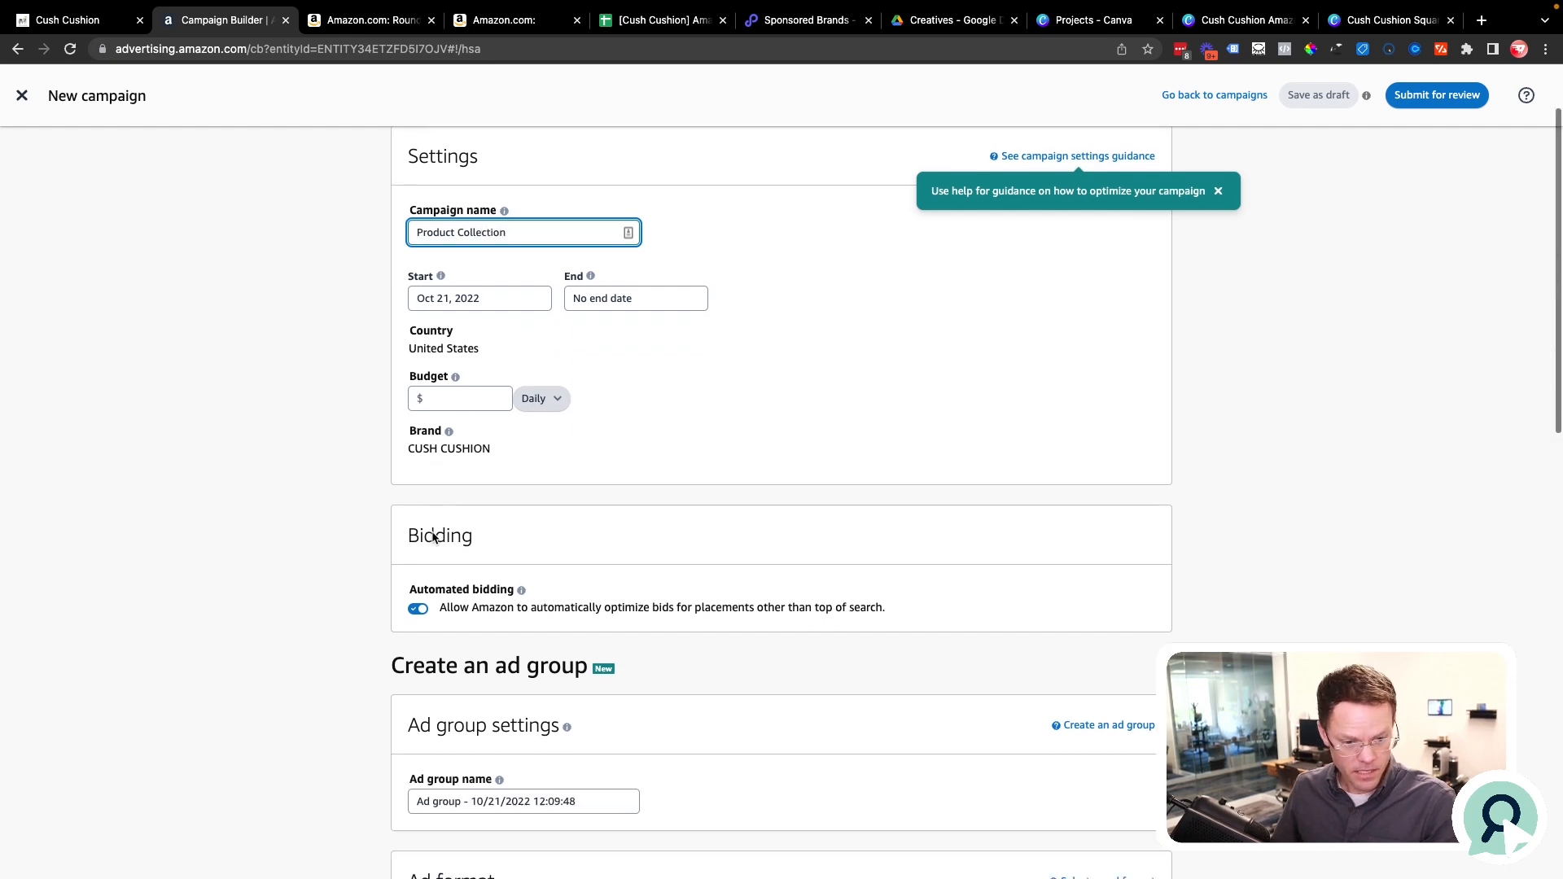
pyautogui.scroll(7, 492, 466)
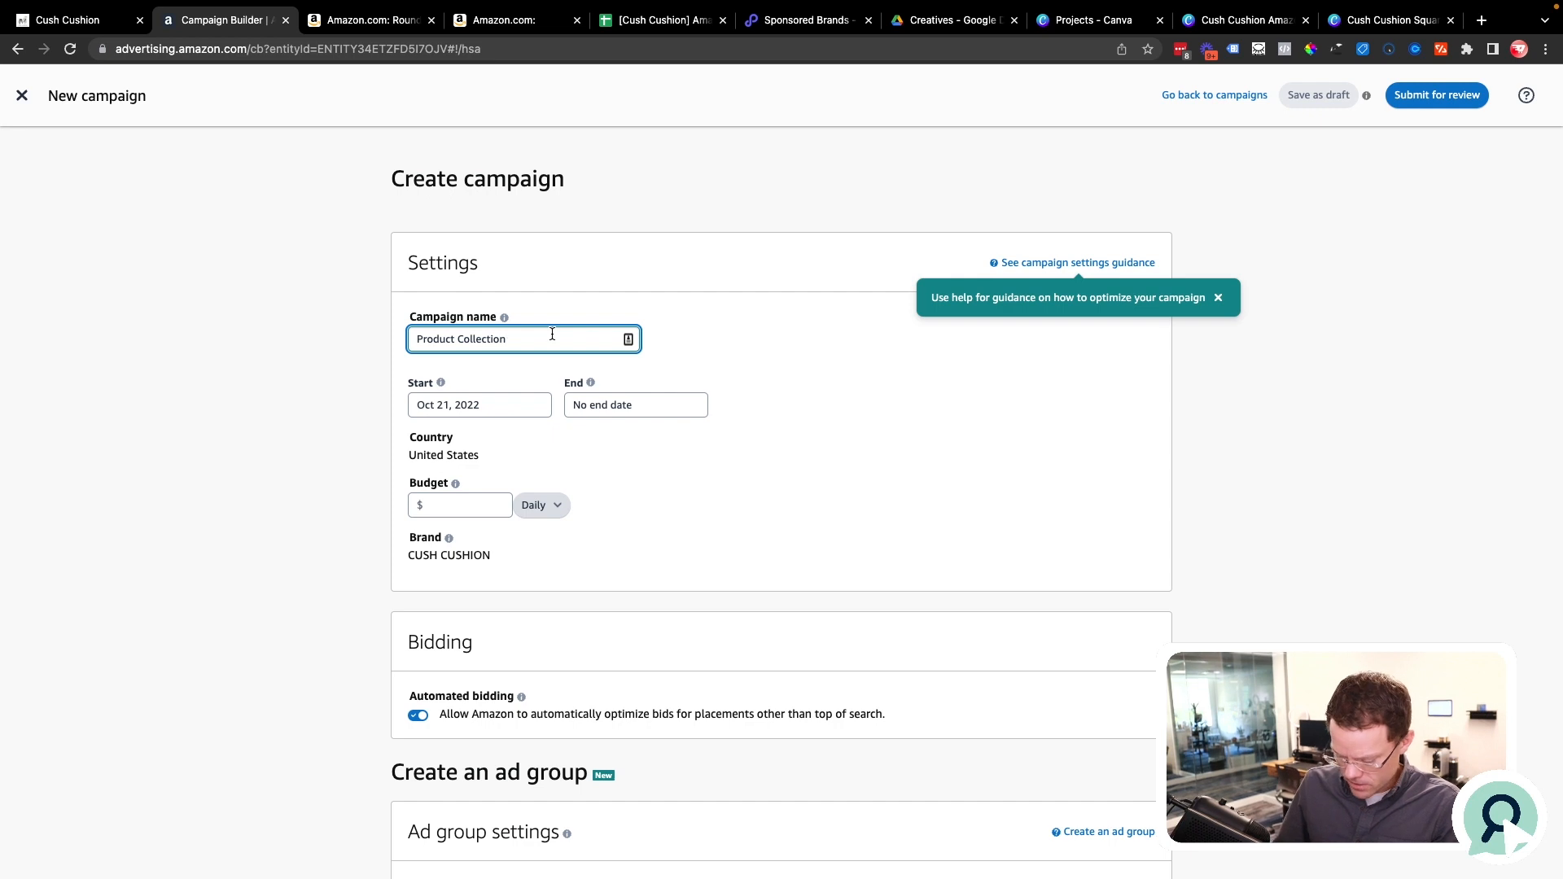
pyautogui.write('All Seat Cu')
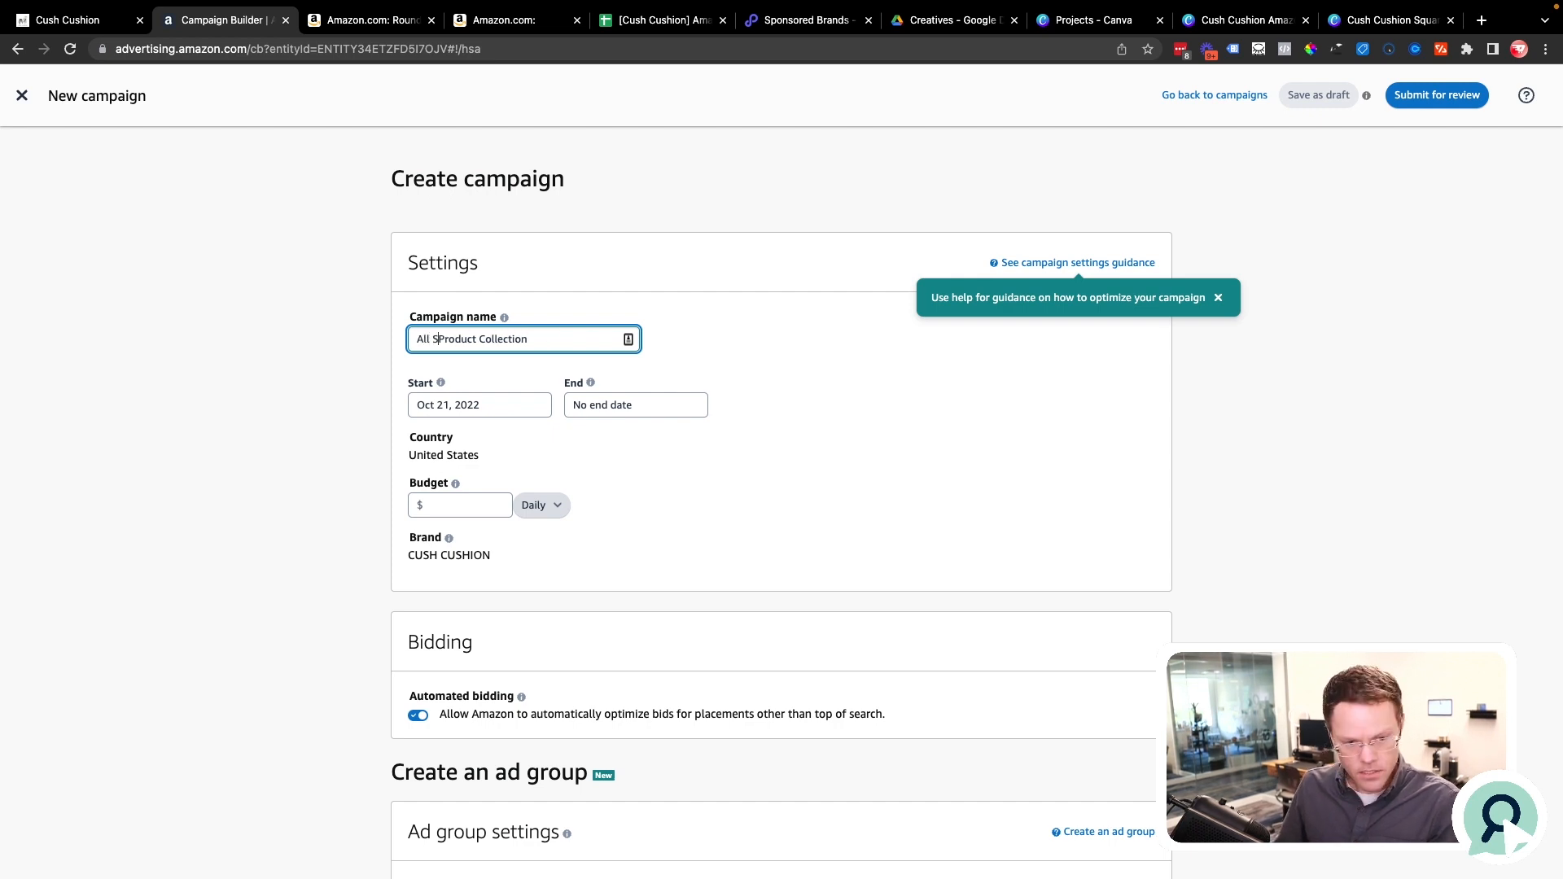
pyautogui.write('shions - ')
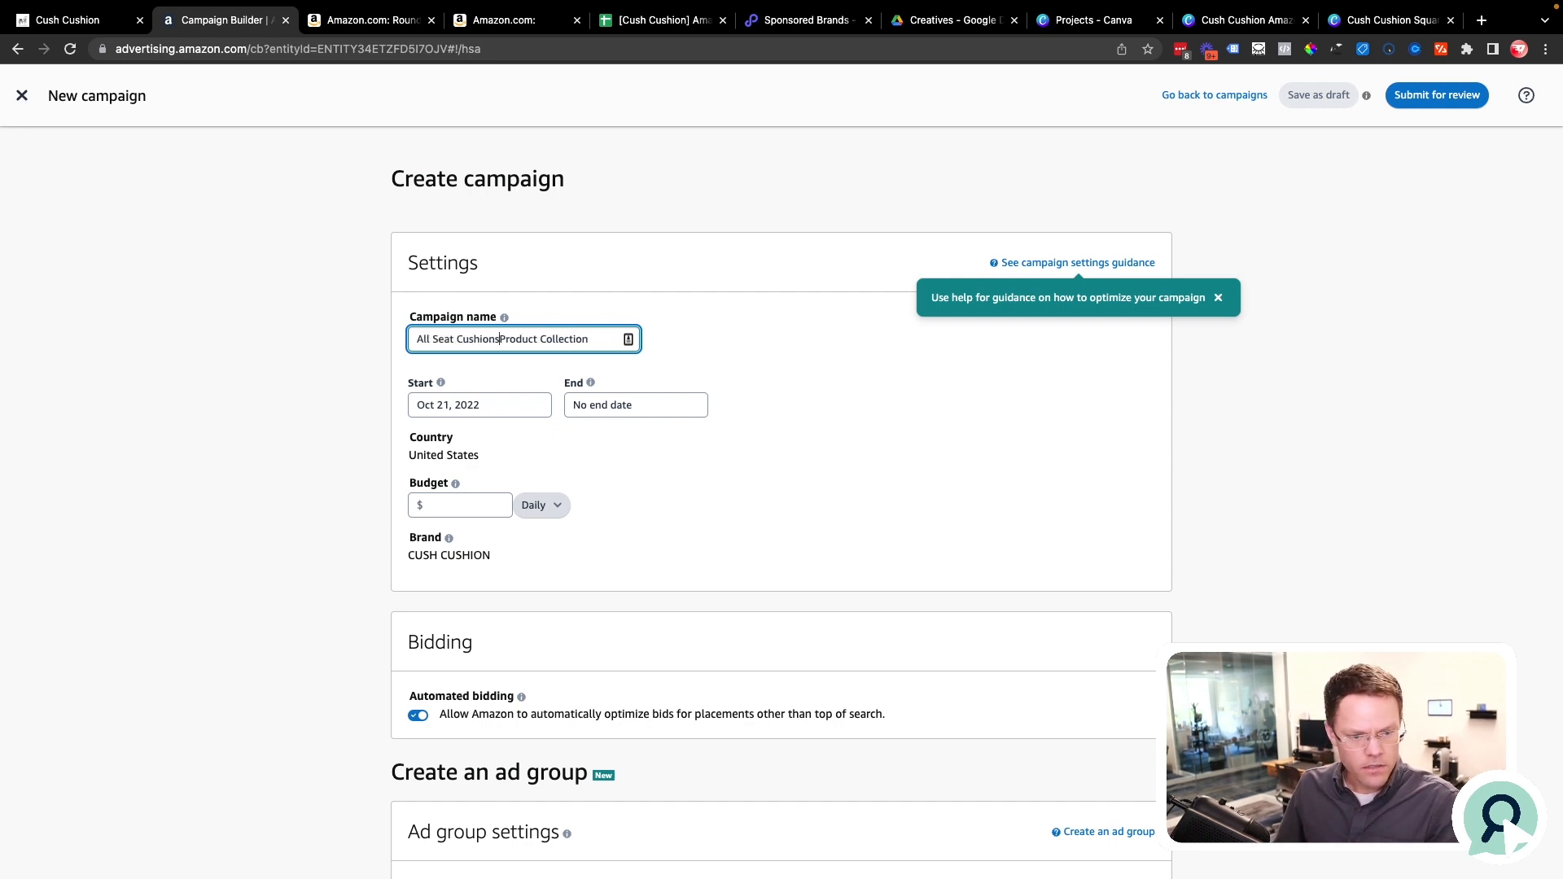
pyautogui.write(' - Manu')
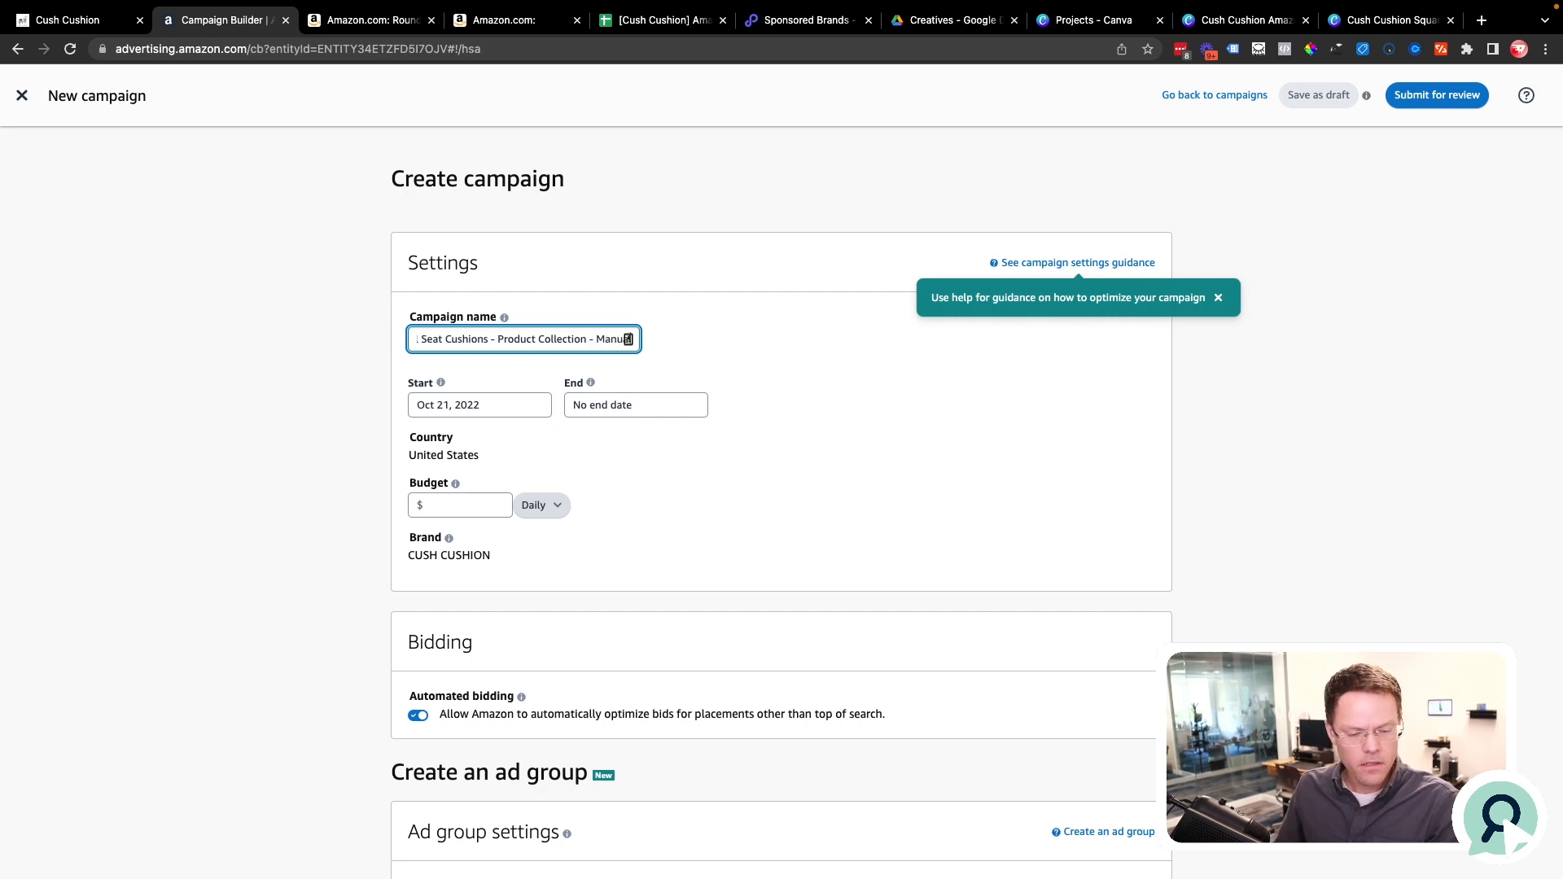
# Set the campaign's daily budget to $10.
pyautogui.click(449, 504)
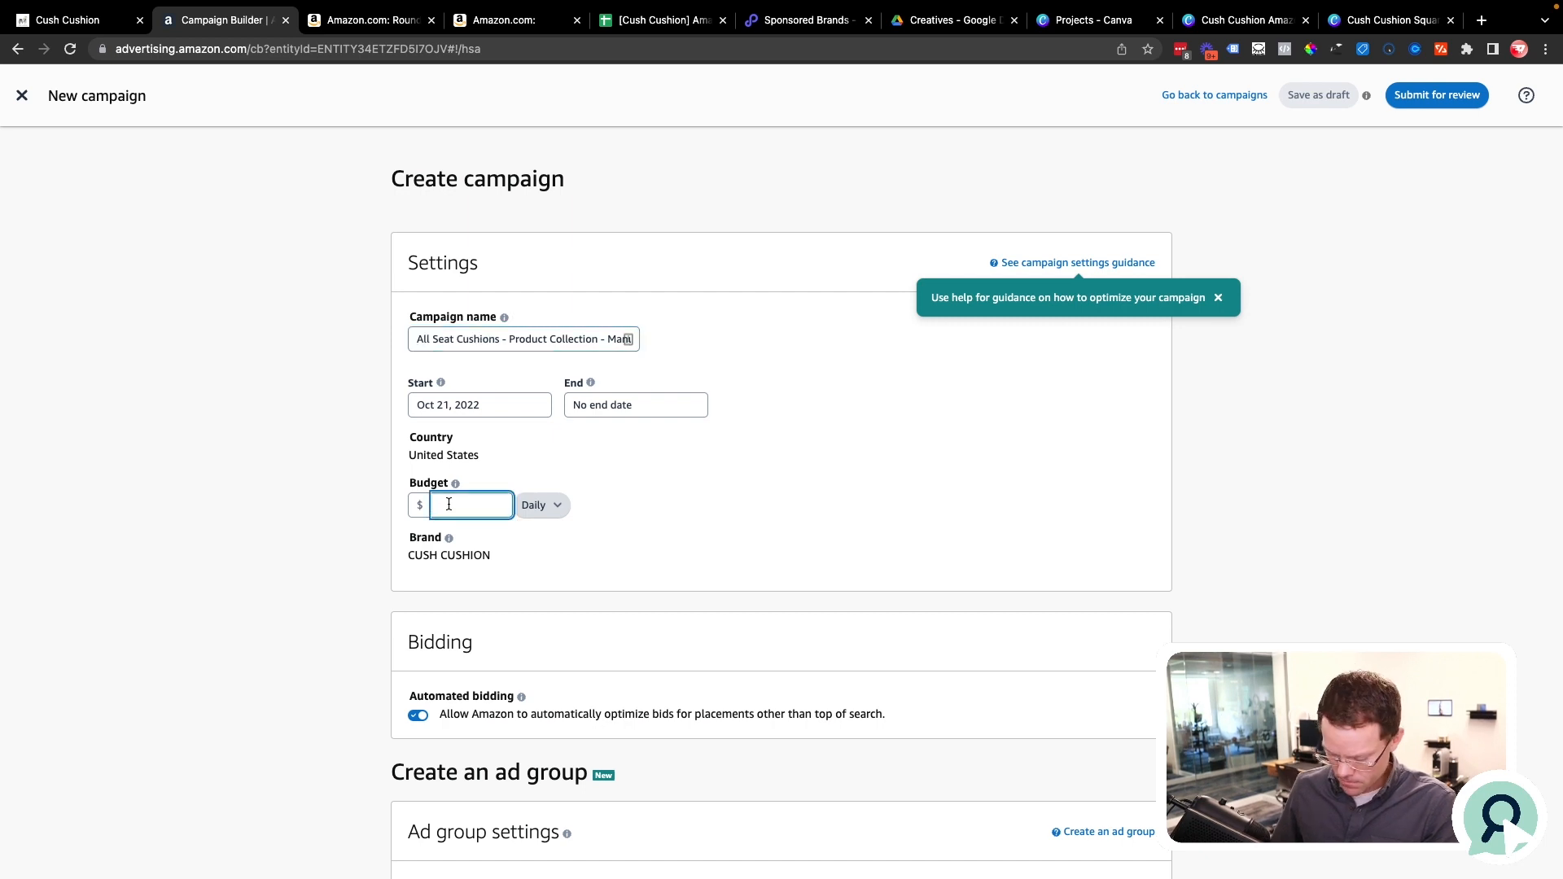
pyautogui.write('10')
pyautogui.click(747, 500)
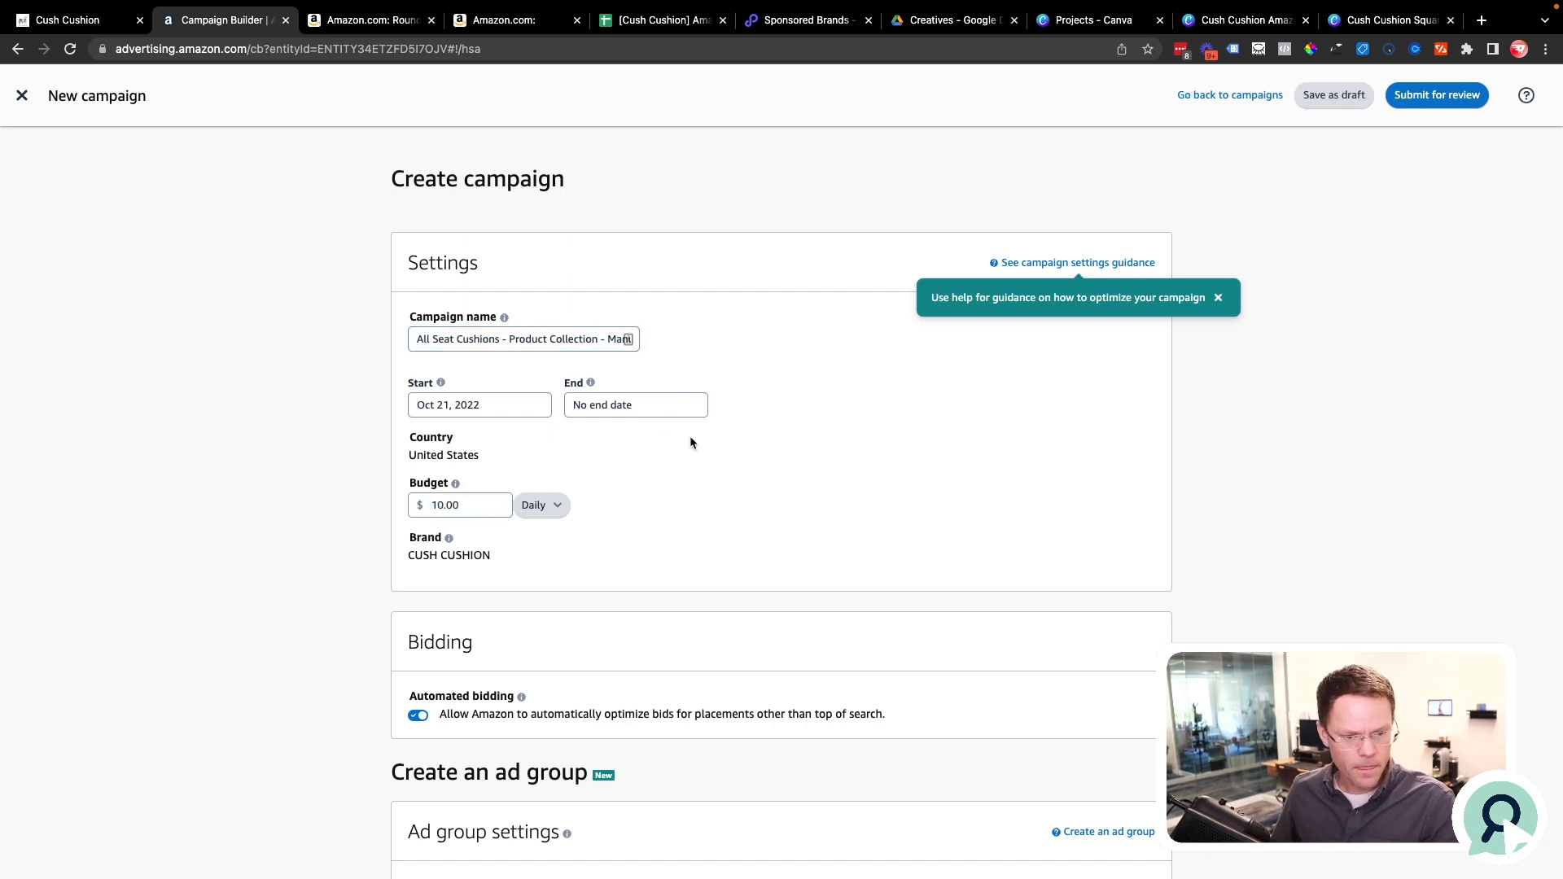
# Rename the ad group as "keywords".
pyautogui.scroll(-5, 749, 492)
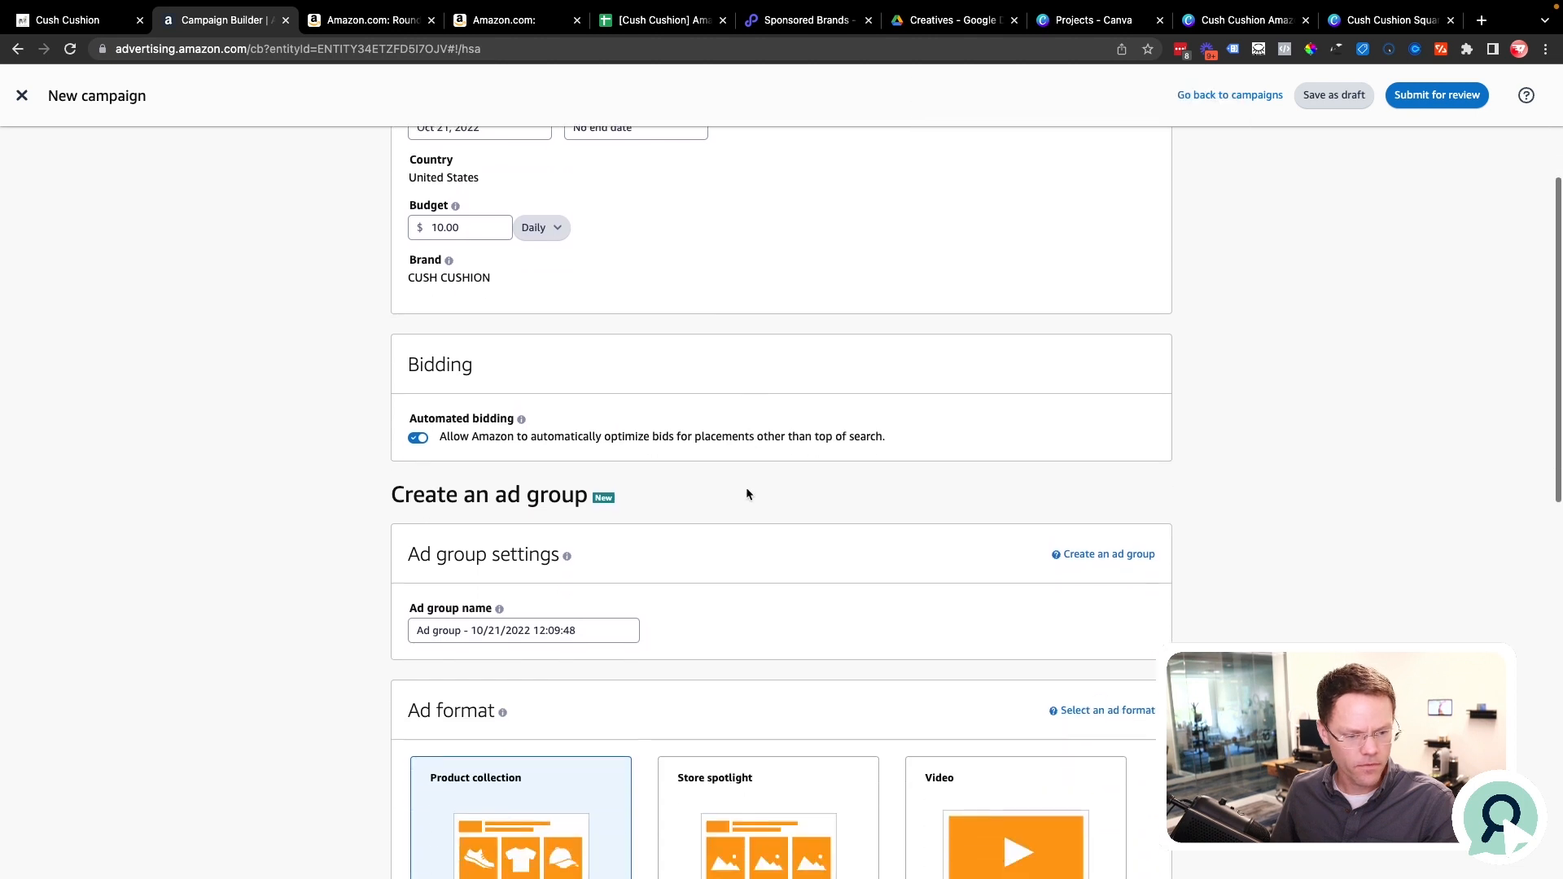
pyautogui.scroll(-3, 651, 503)
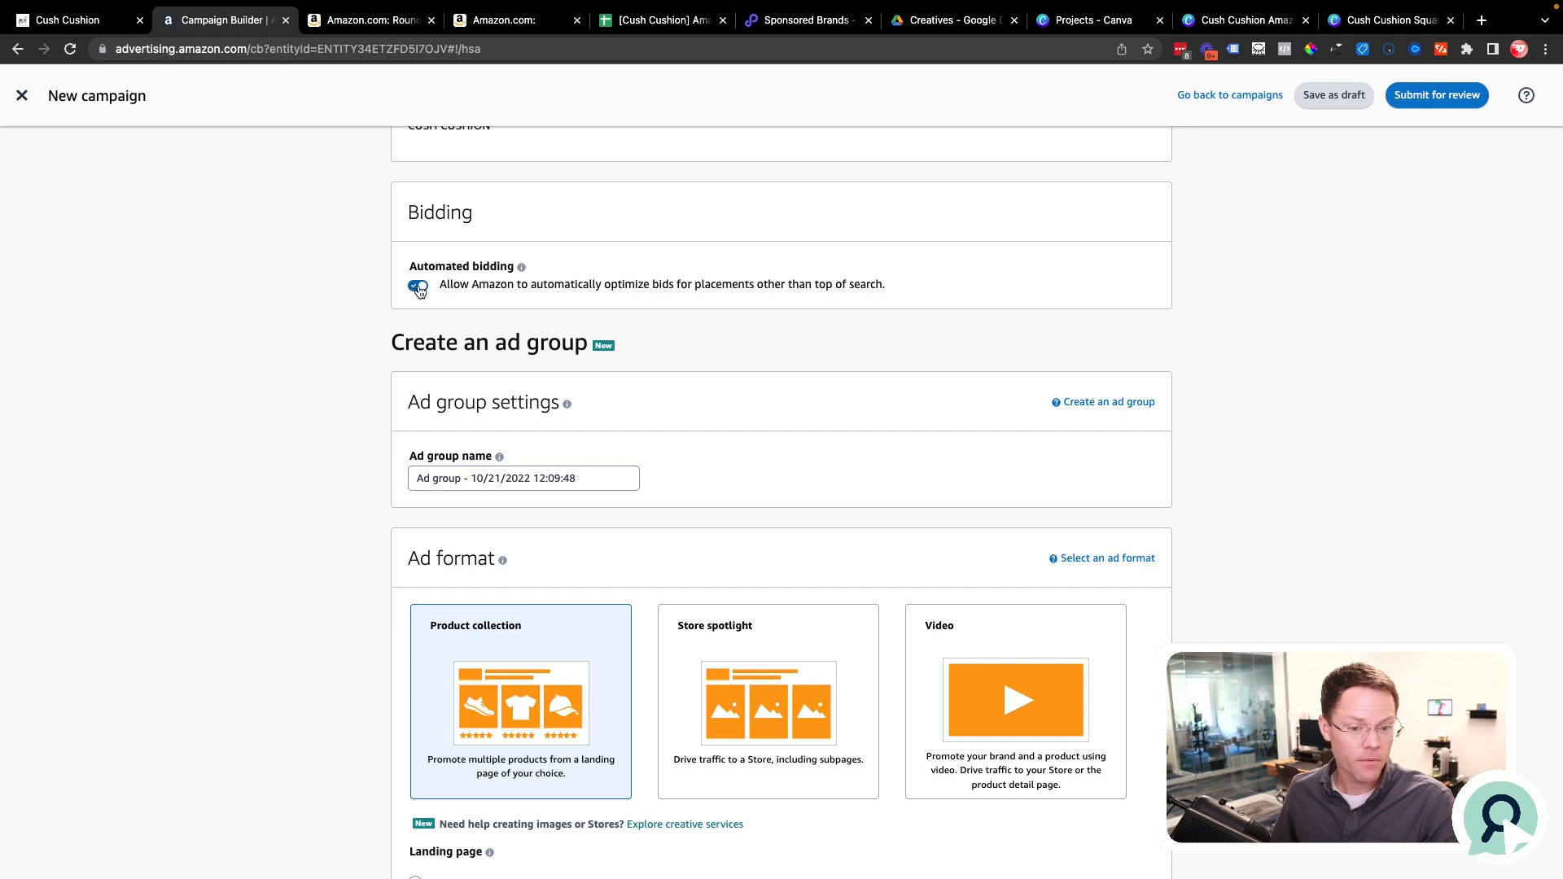
pyautogui.scroll(-4, 346, 471)
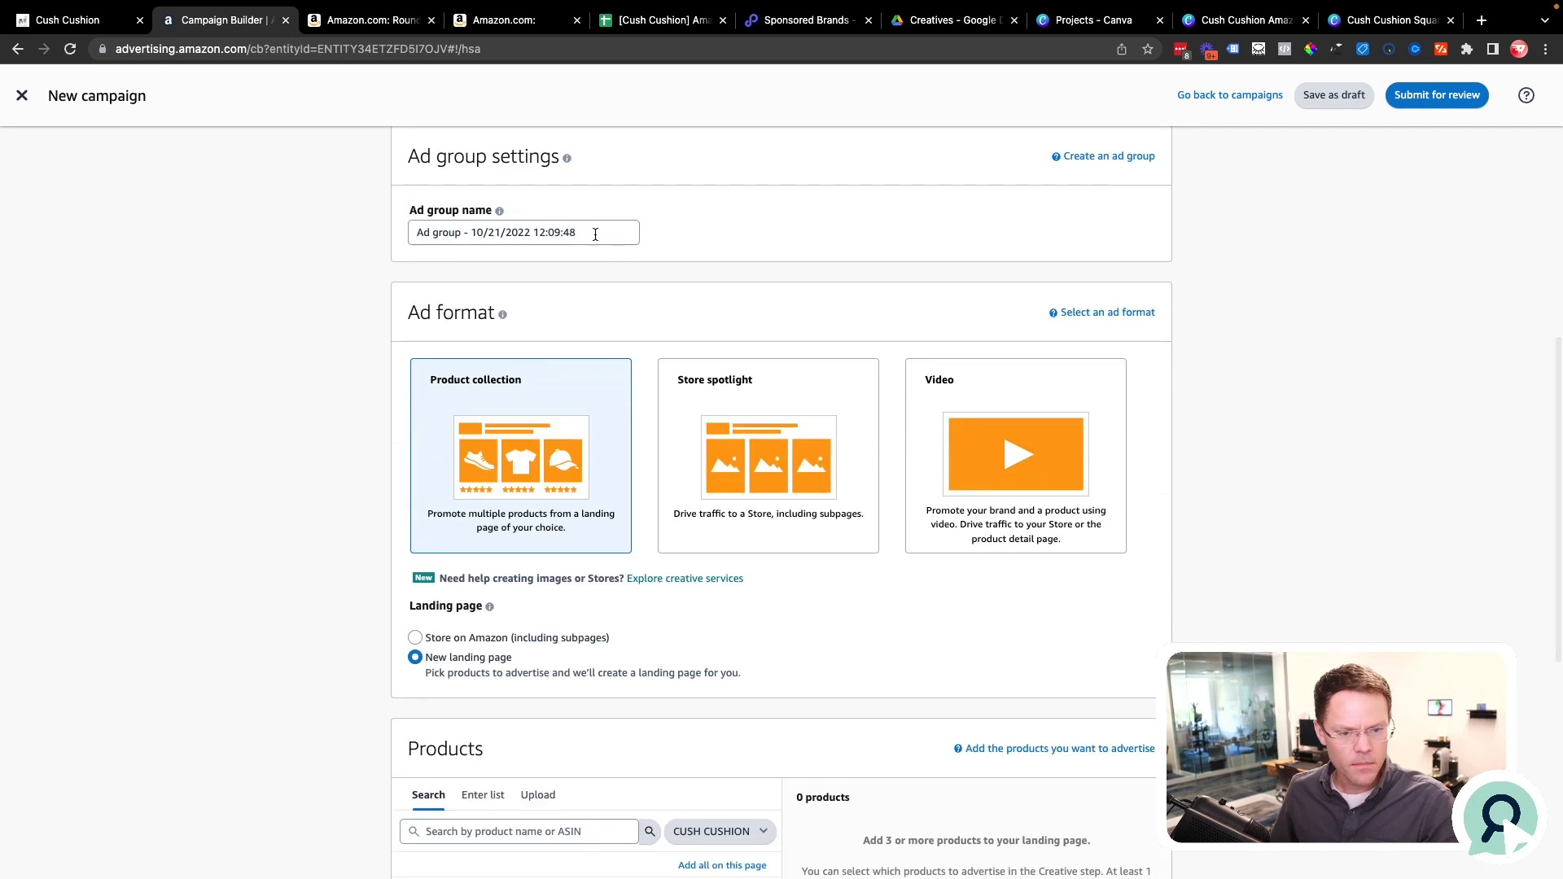
pyautogui.tripleClick(592, 230)
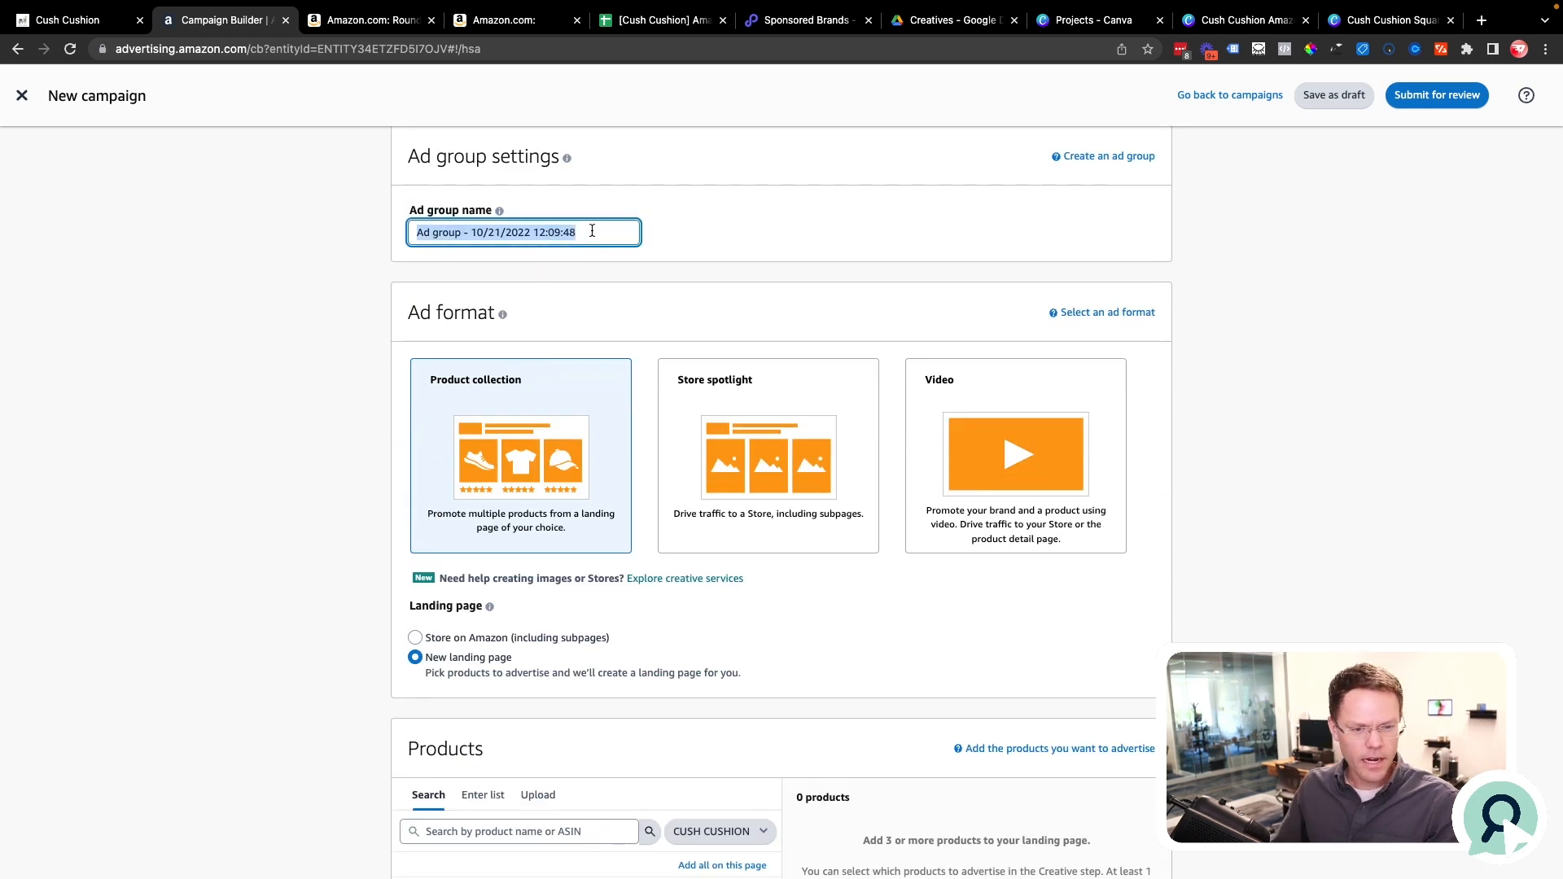
pyautogui.write('ke')
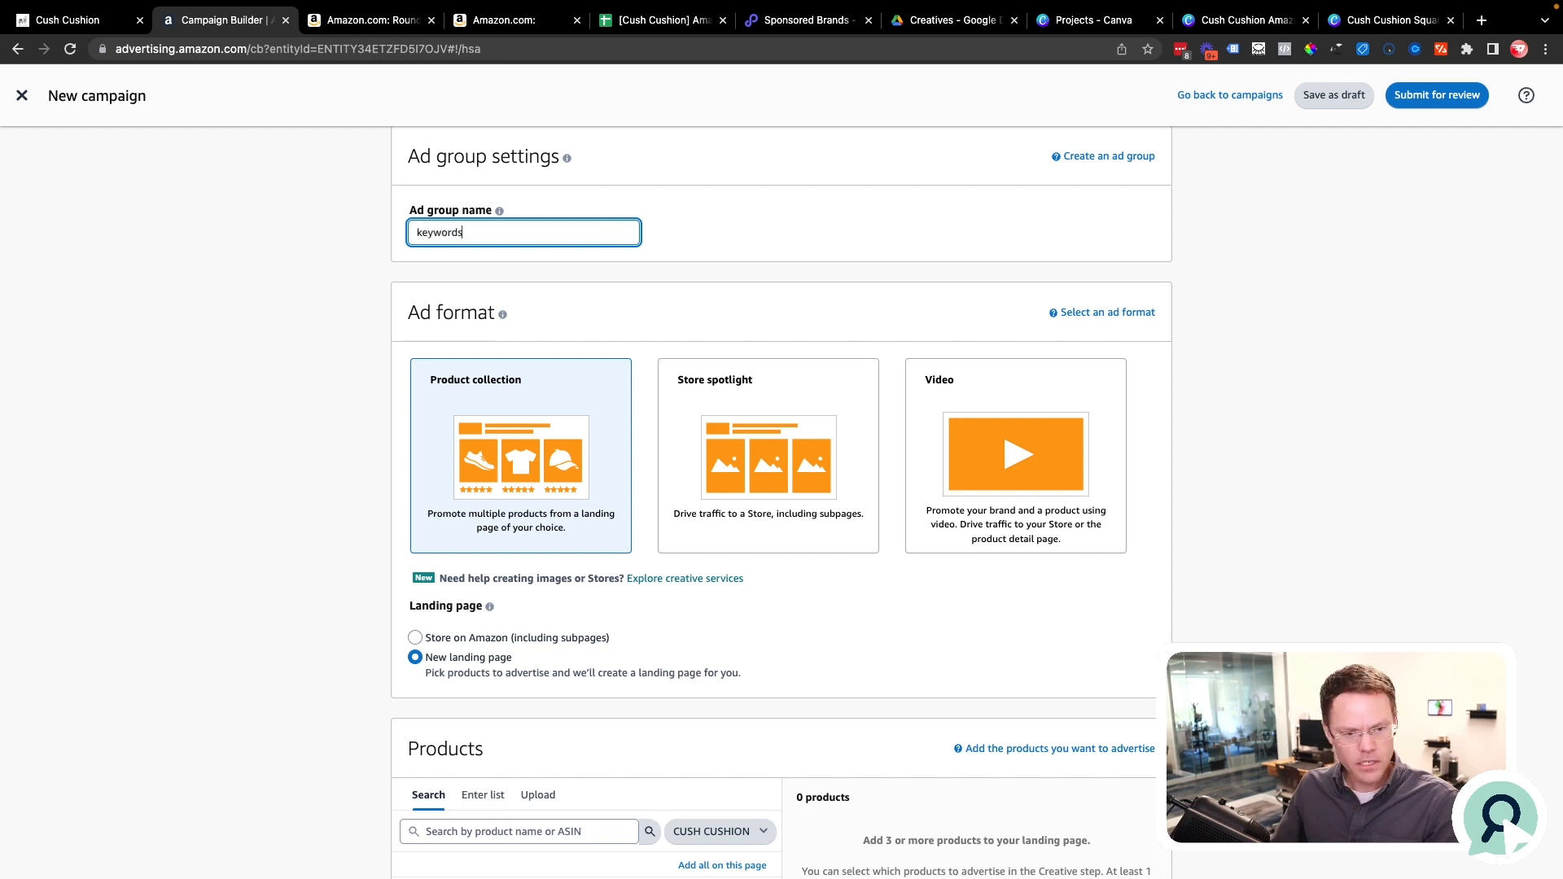
pyautogui.write('ywords')
pyautogui.scroll(-1, 355, 537)
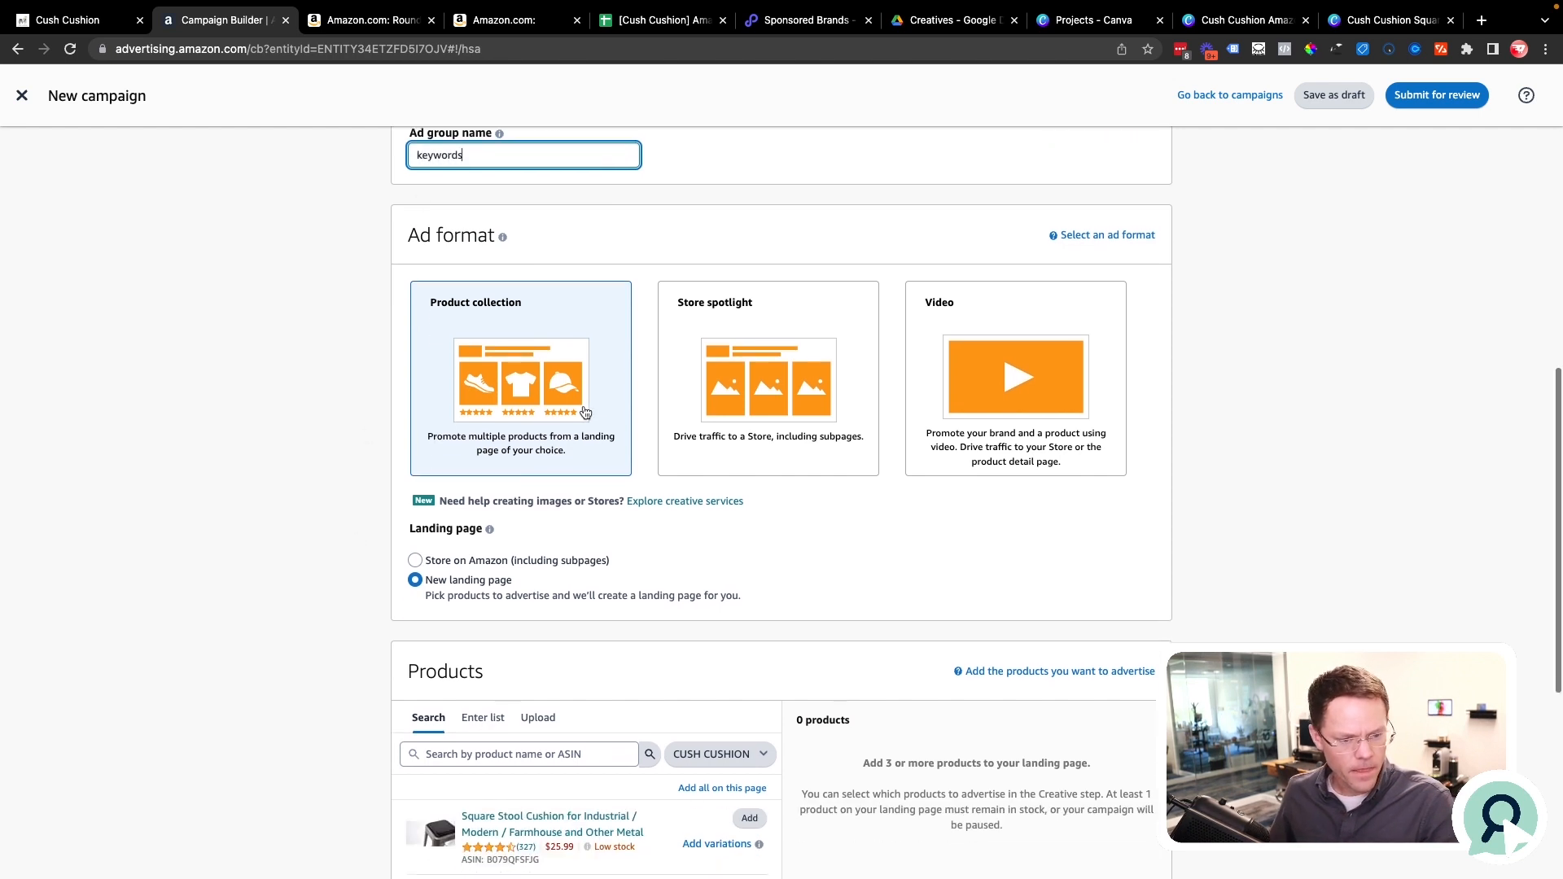
# Set the landing page to Store on Amazon with the CUSH CUSHION Home page, and look through that store page.
pyautogui.click(416, 561)
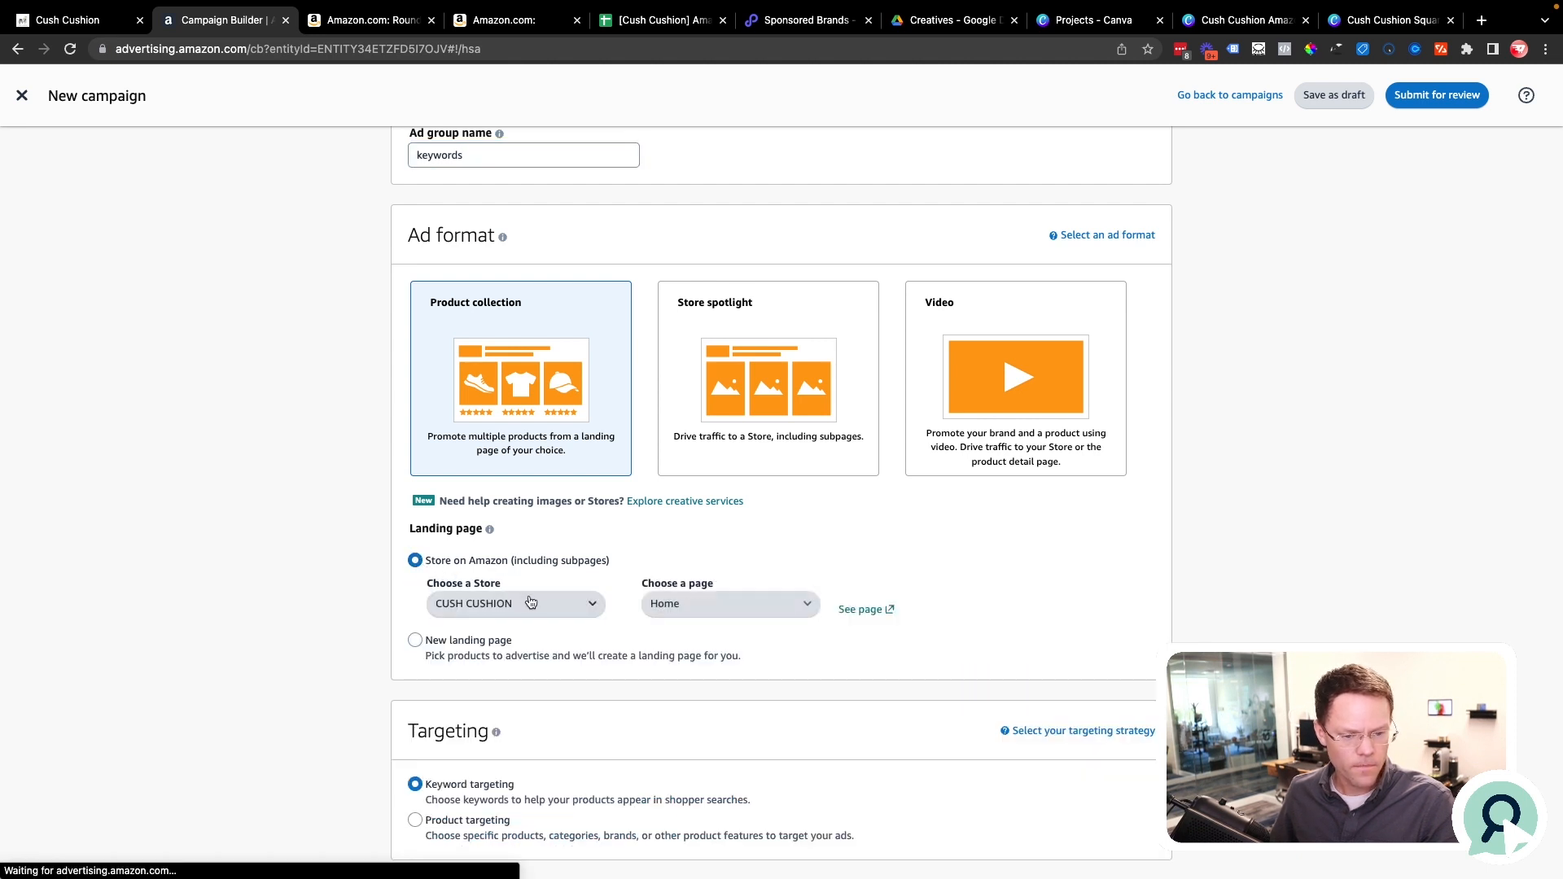
pyautogui.click(727, 609)
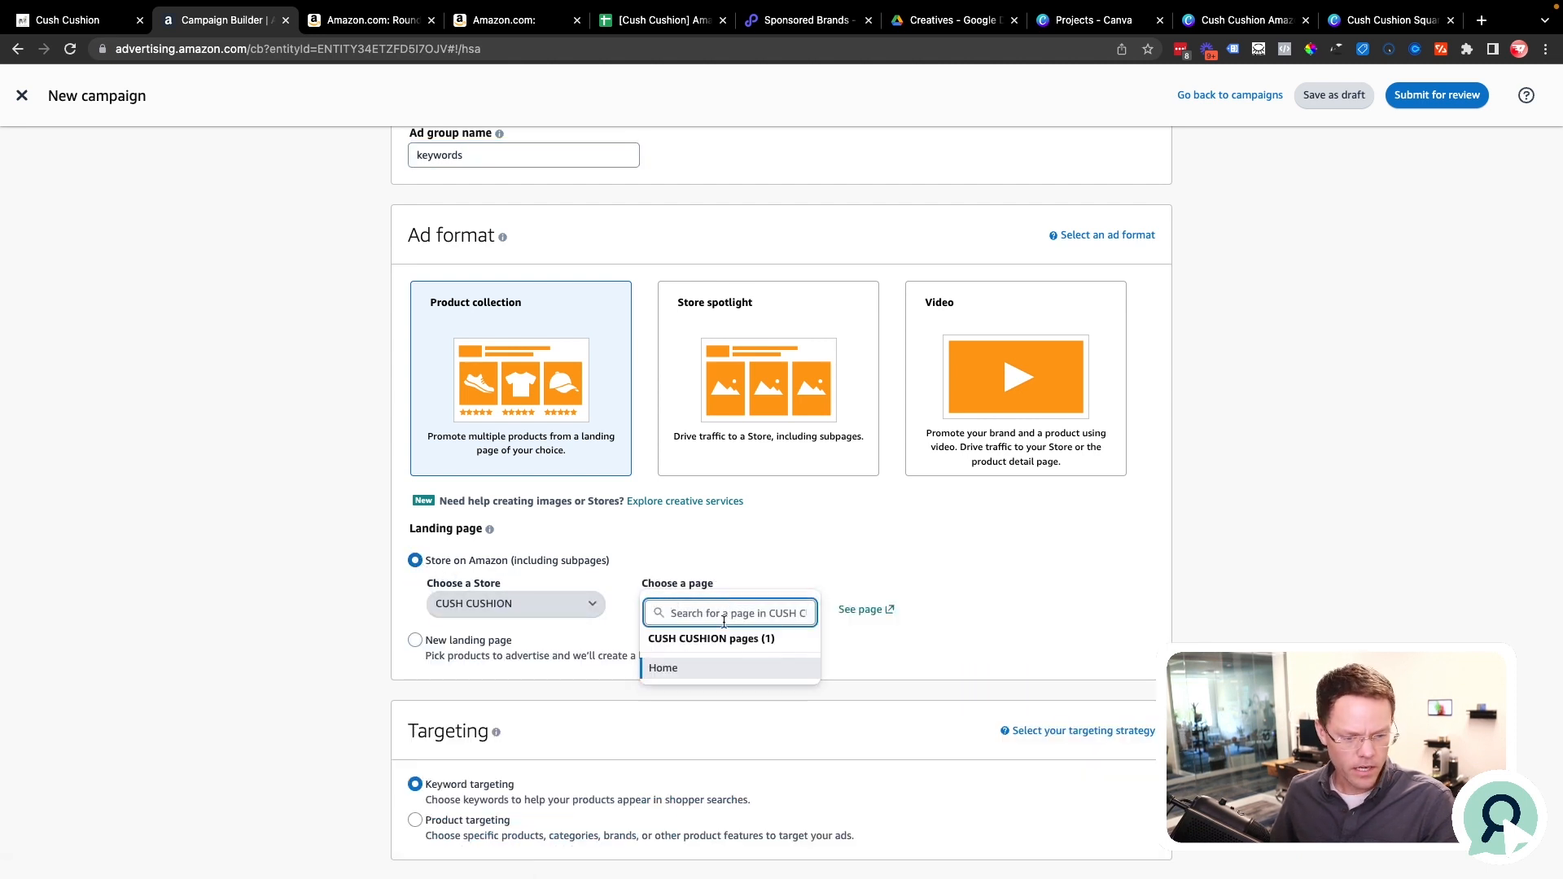
pyautogui.click(1010, 547)
pyautogui.click(864, 611)
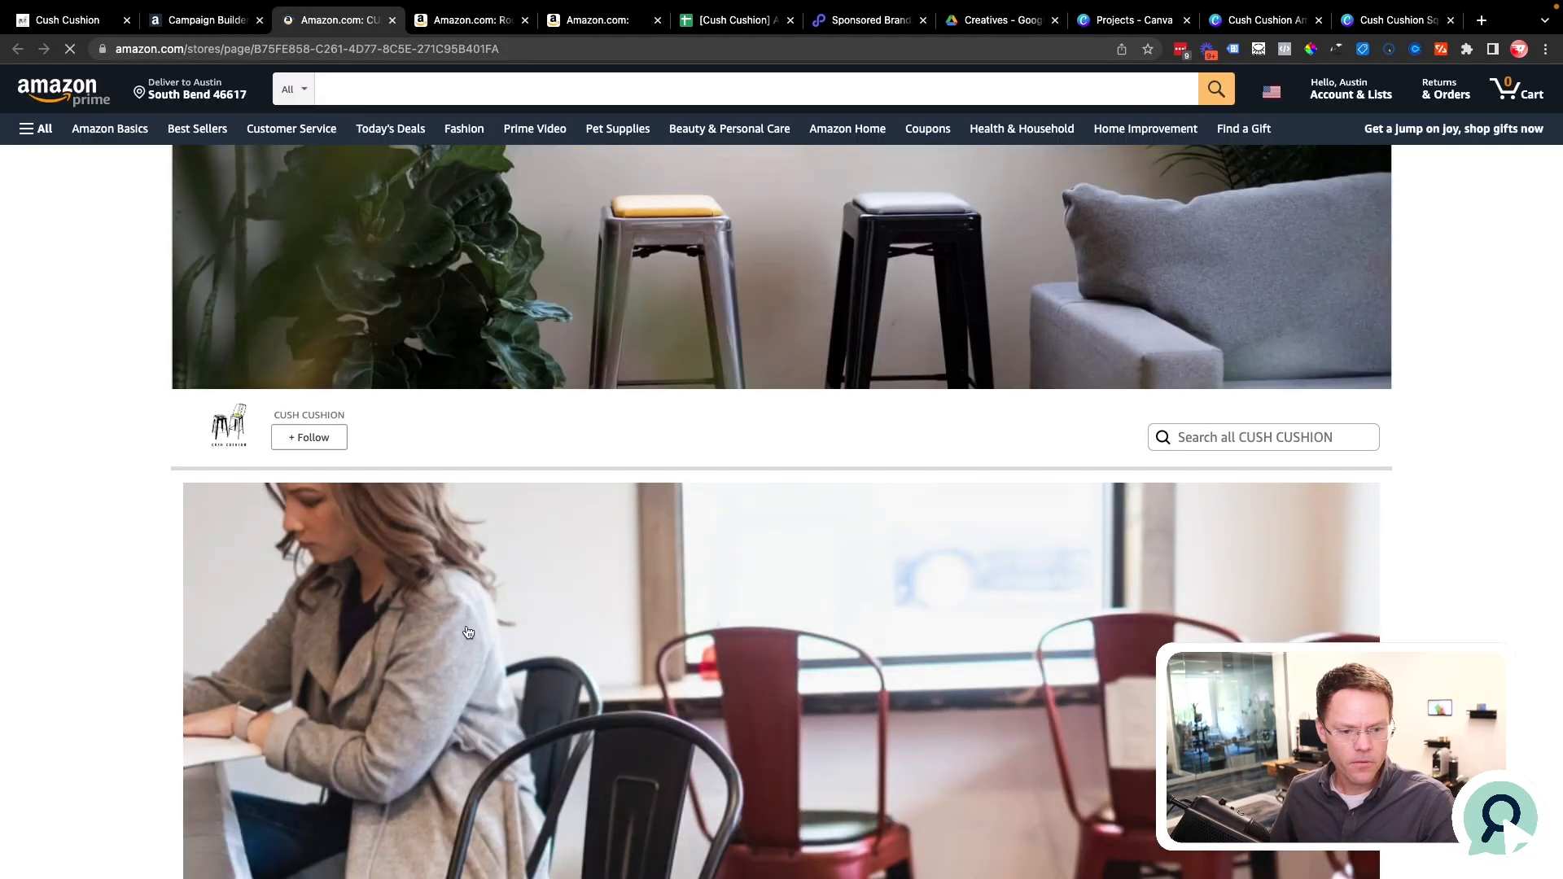
pyautogui.scroll(-3, 468, 639)
pyautogui.scroll(-15, 468, 639)
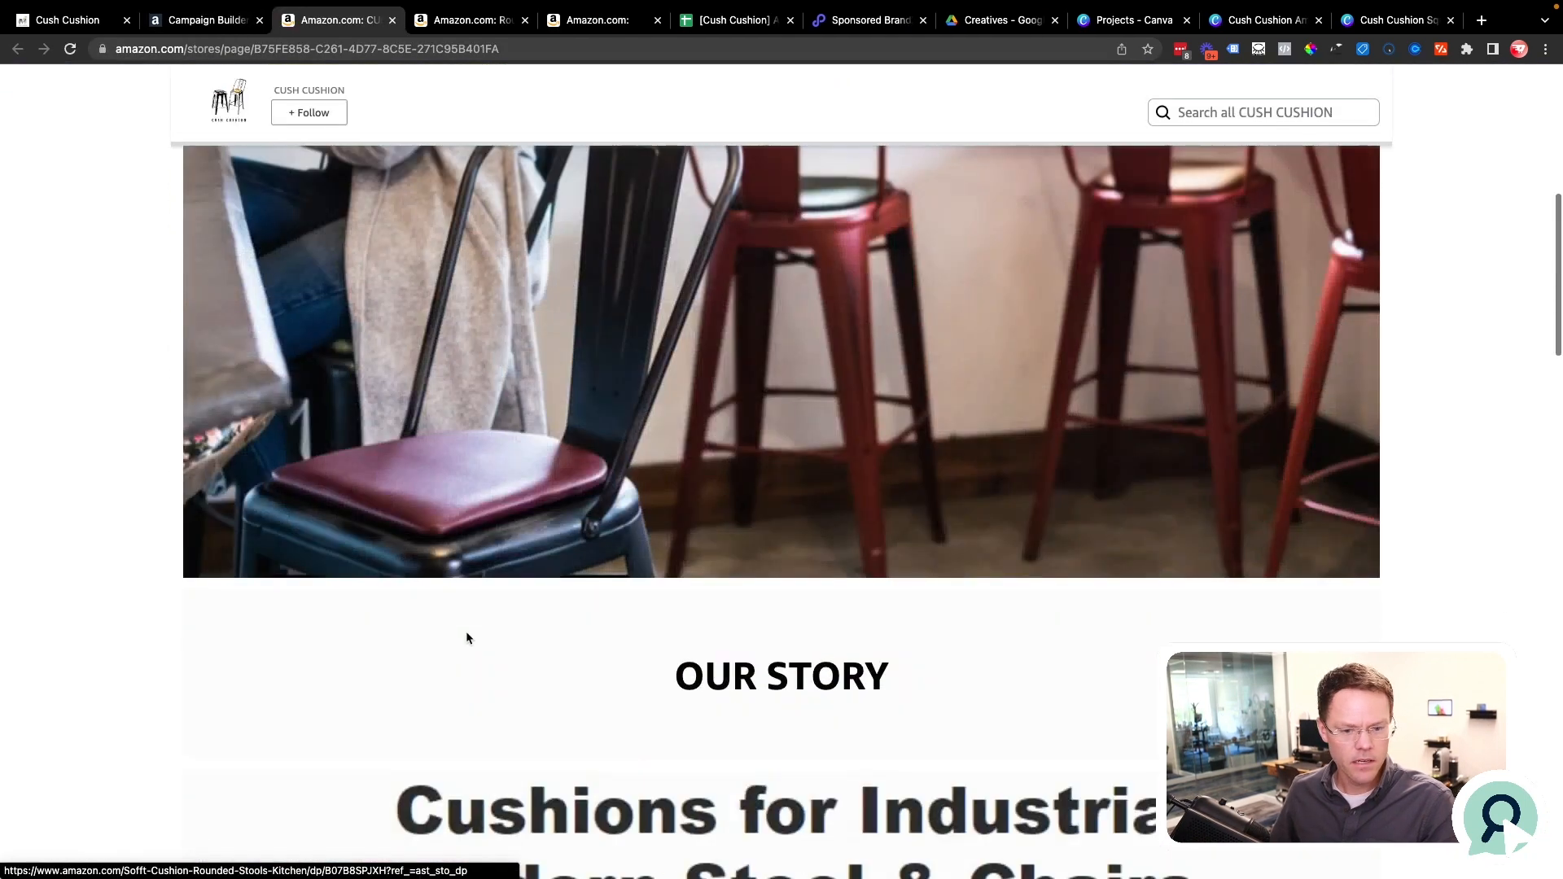
pyautogui.scroll(15, 467, 637)
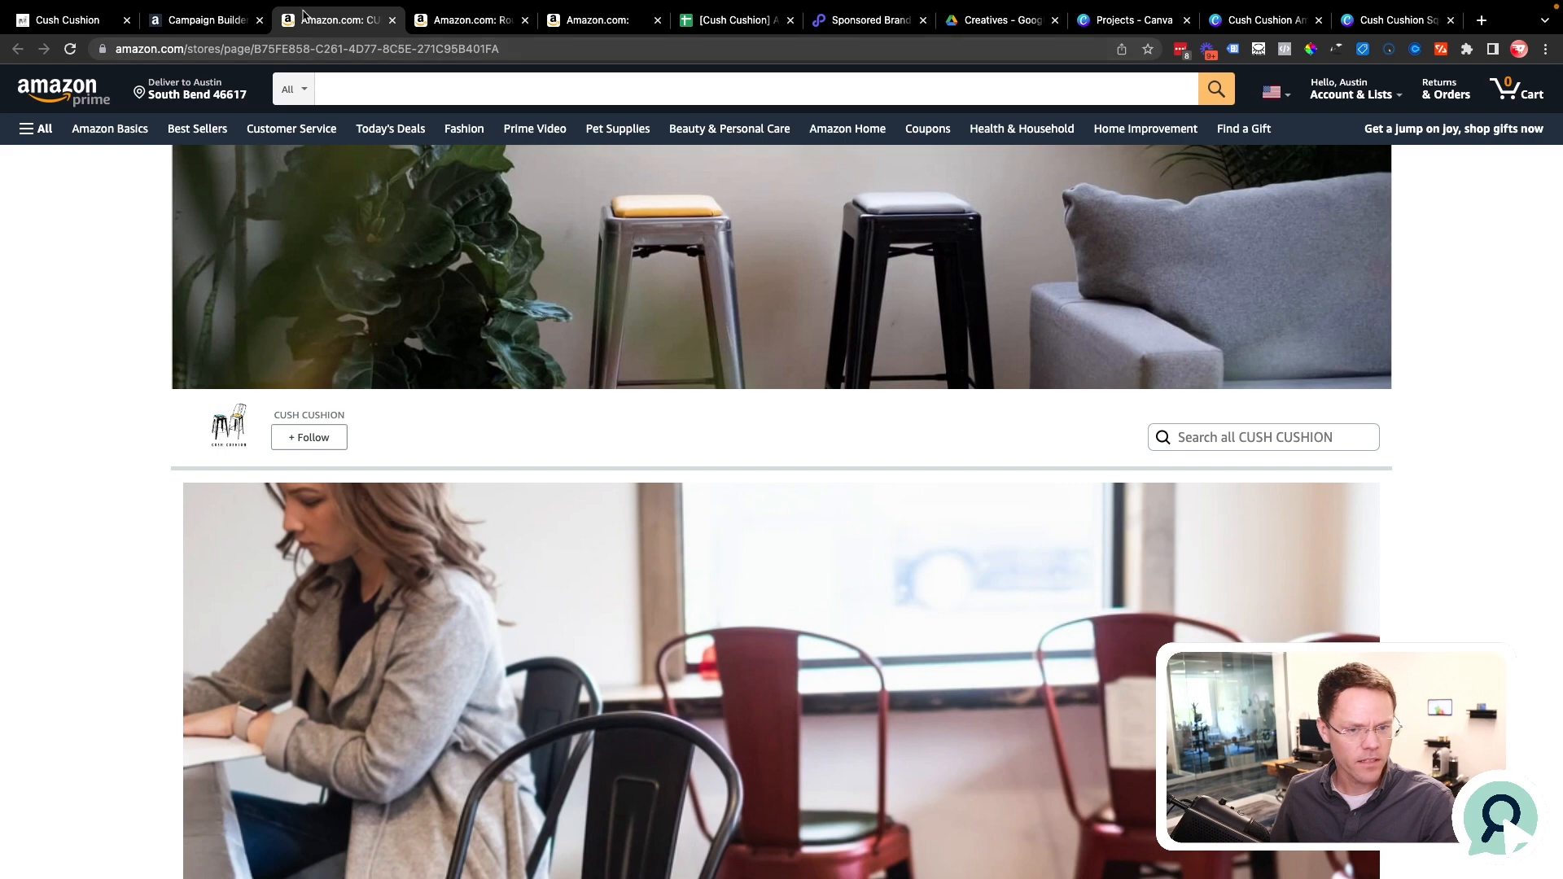
pyautogui.press('super+w')
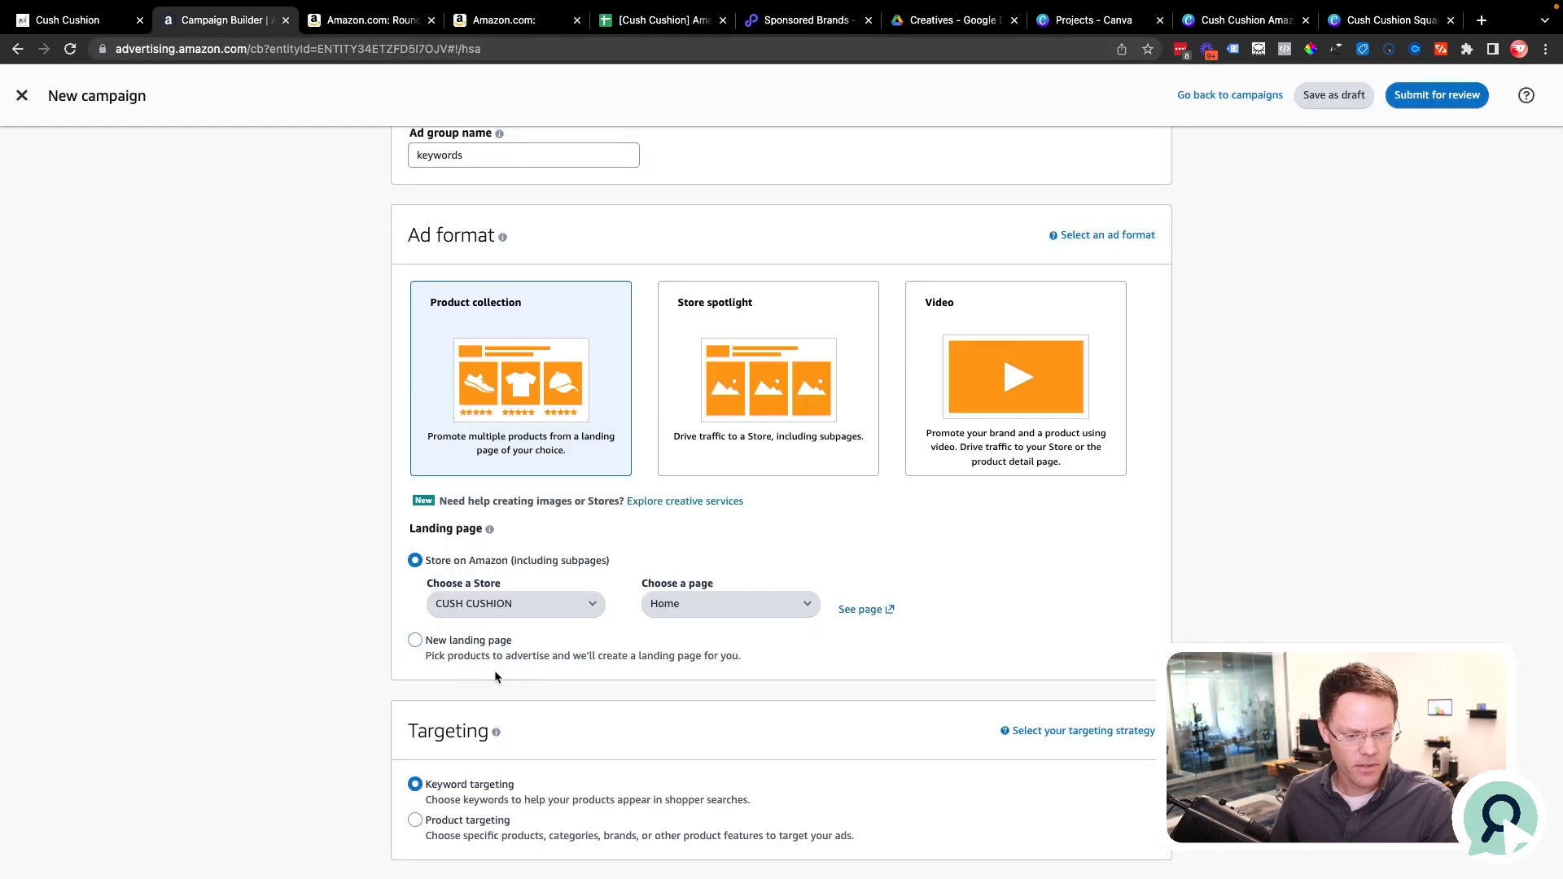
# Use a new landing page for the ad and add the first four CUSH CUSHION products in the list to it.
pyautogui.click(419, 641)
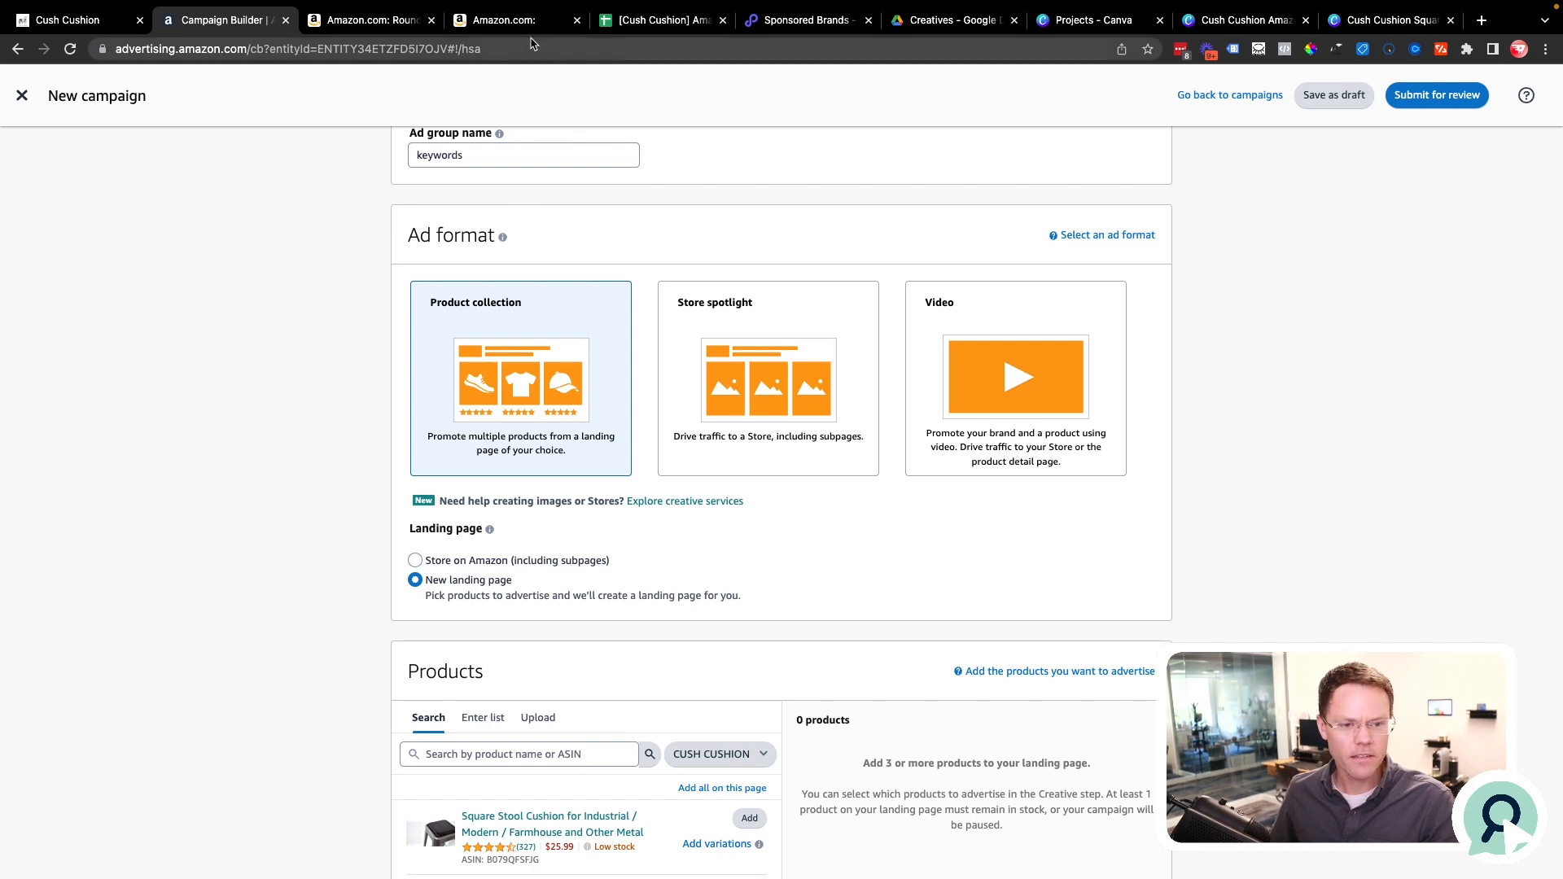
pyautogui.scroll(-5, 360, 640)
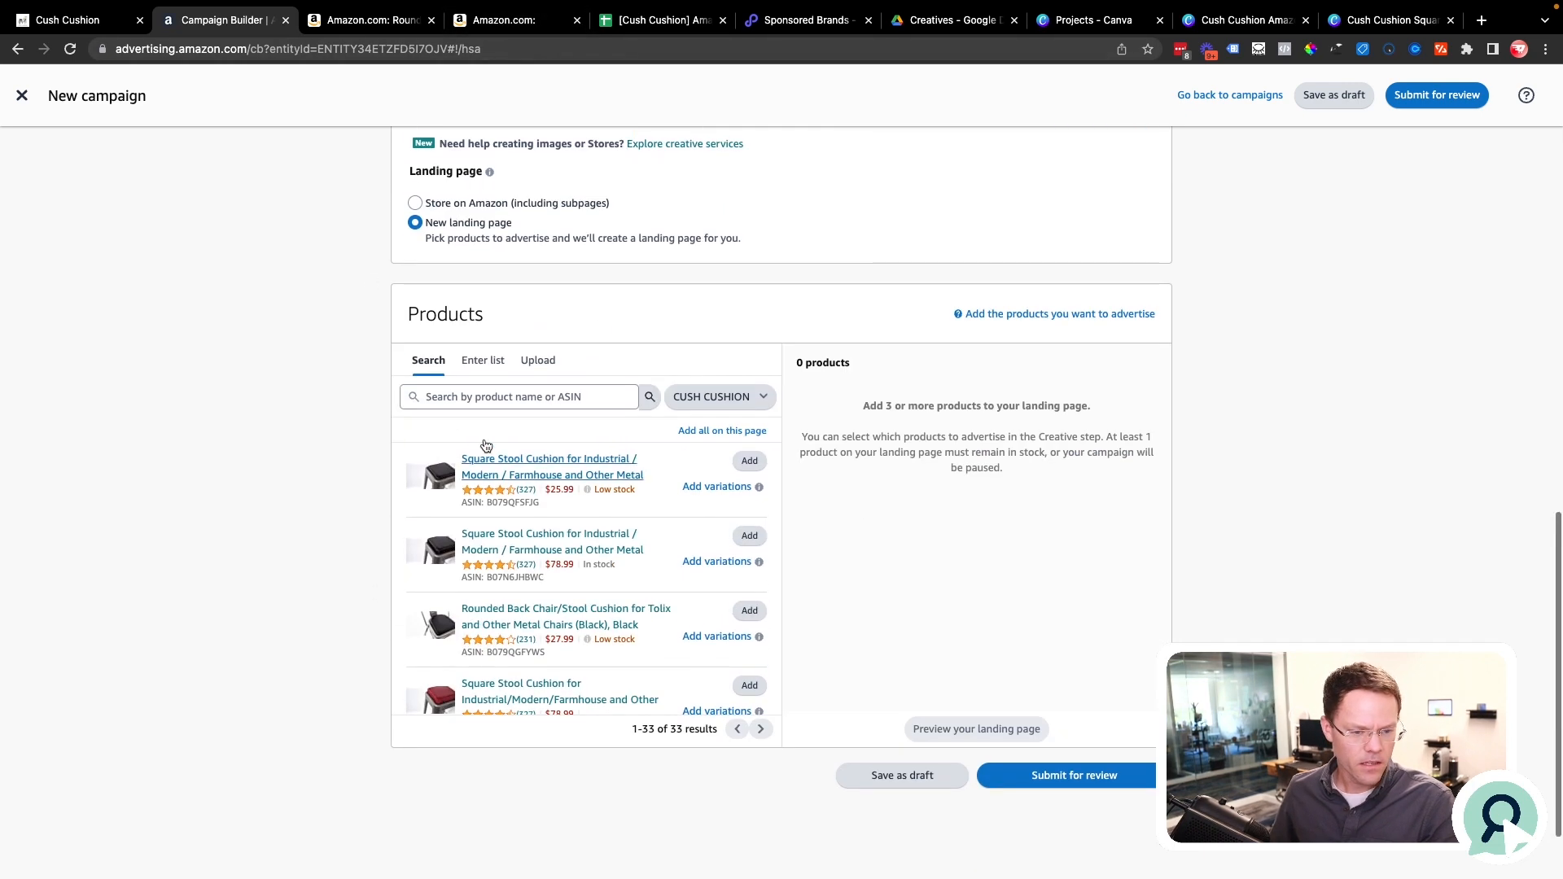
pyautogui.click(750, 461)
pyautogui.click(749, 536)
pyautogui.click(749, 611)
pyautogui.click(750, 687)
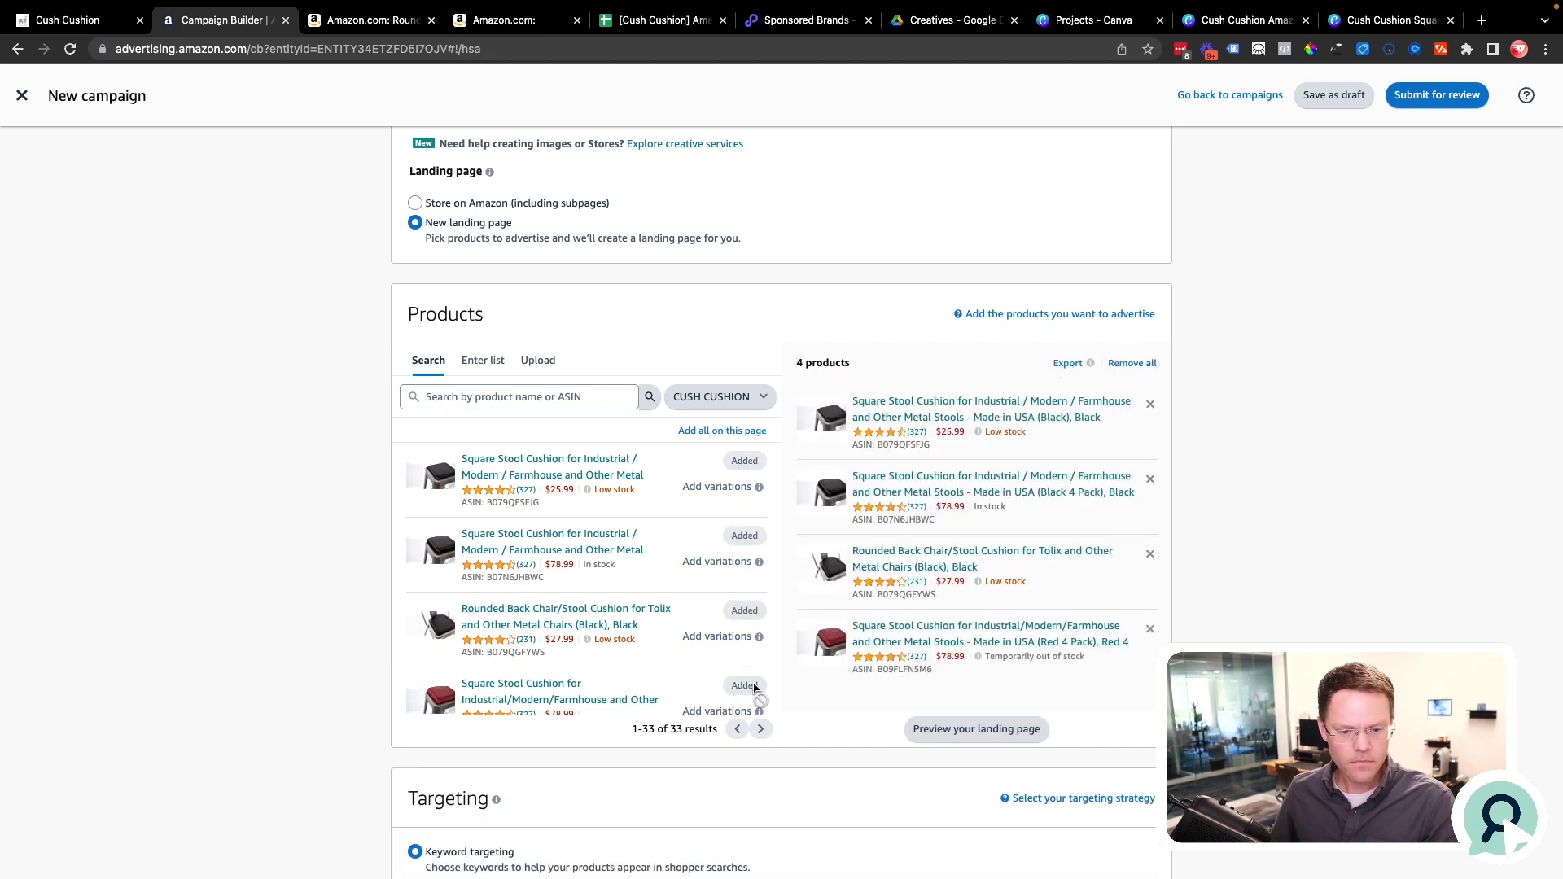
# Examine the example Amazon landing page, including its product grid and the expanded black four-pack stool cushion details.
pyautogui.click(497, 21)
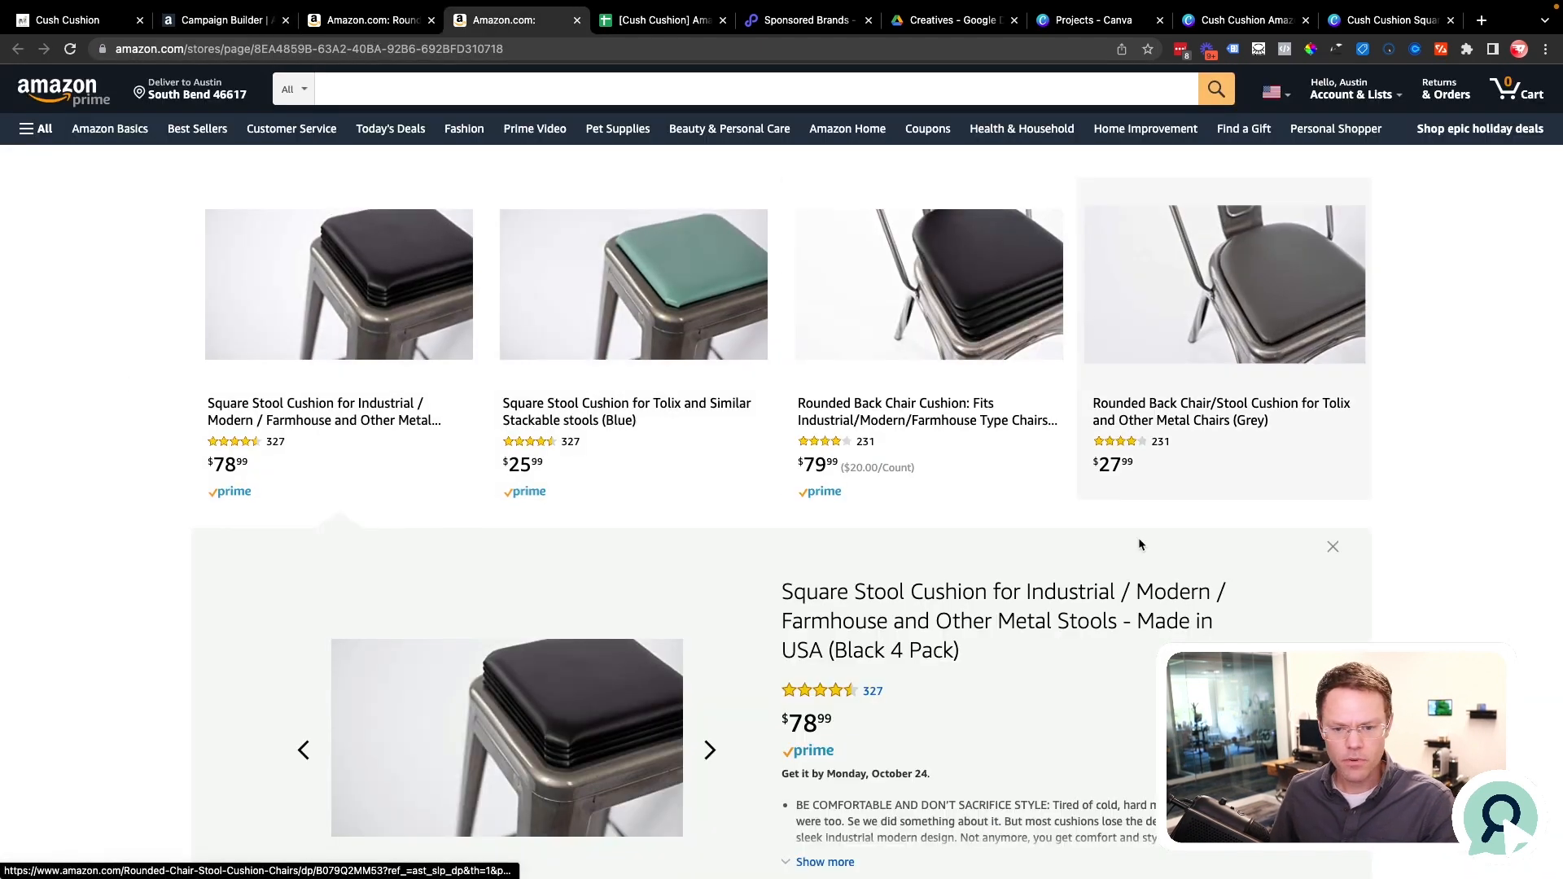
pyautogui.scroll(-4, 1218, 457)
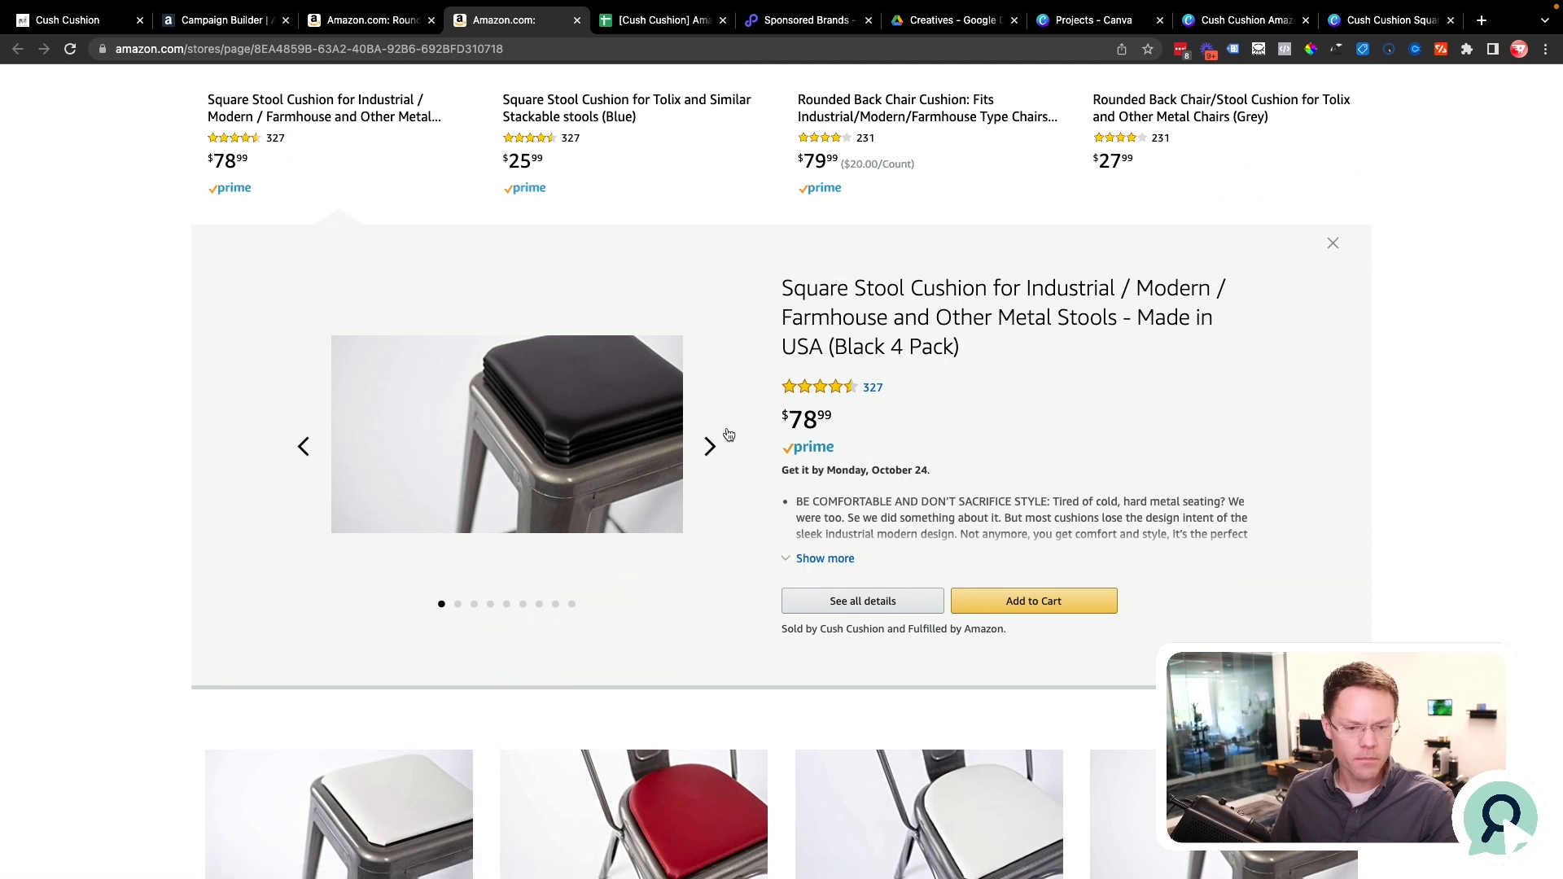
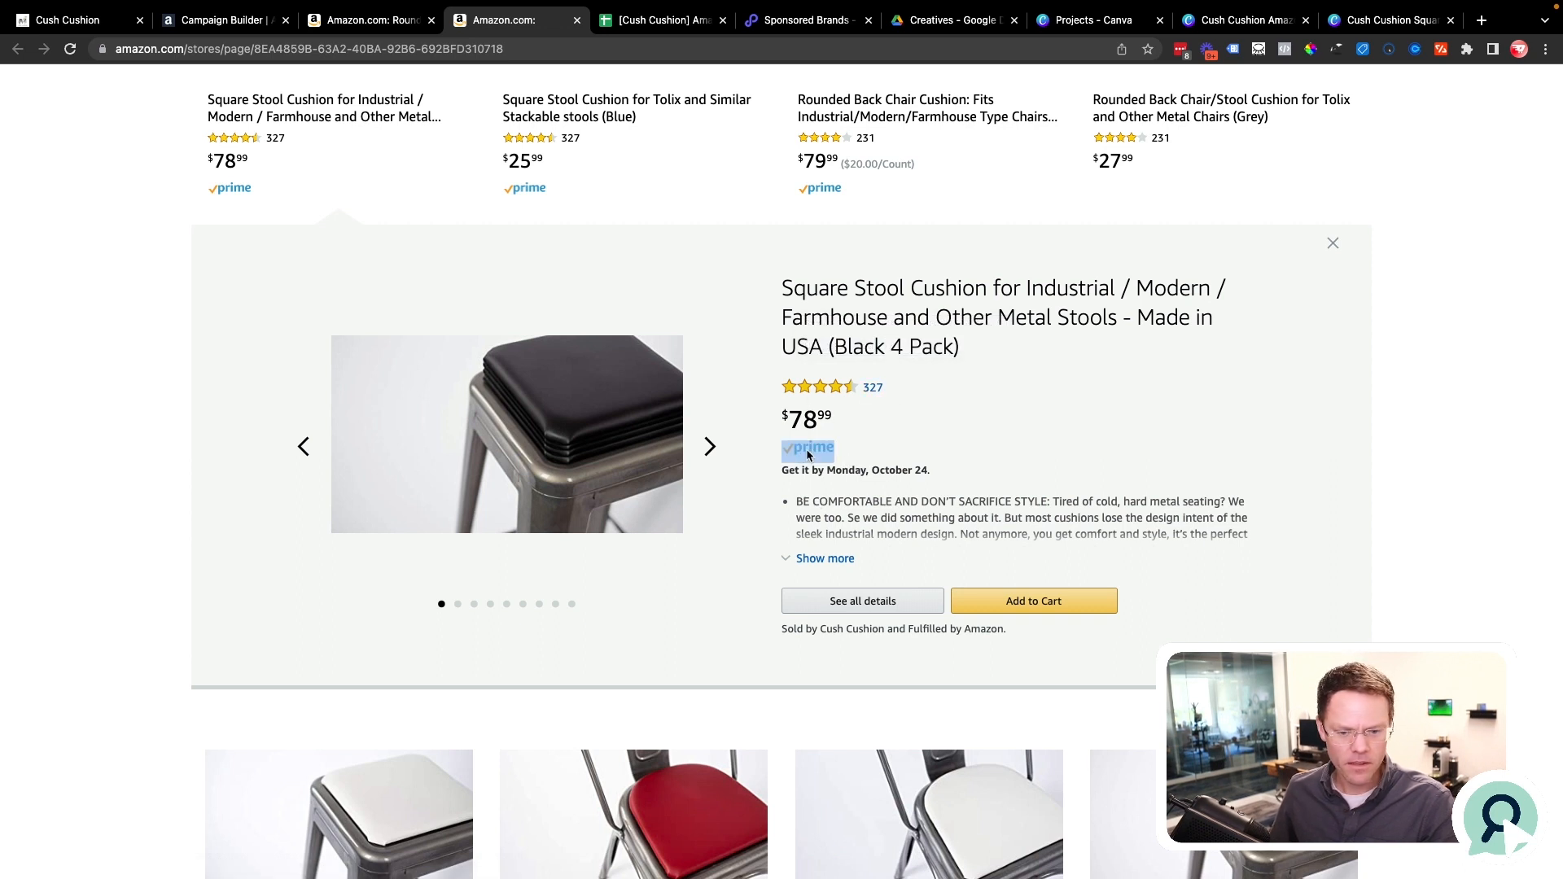
pyautogui.moveTo(937, 474); pyautogui.dragTo(783, 474)
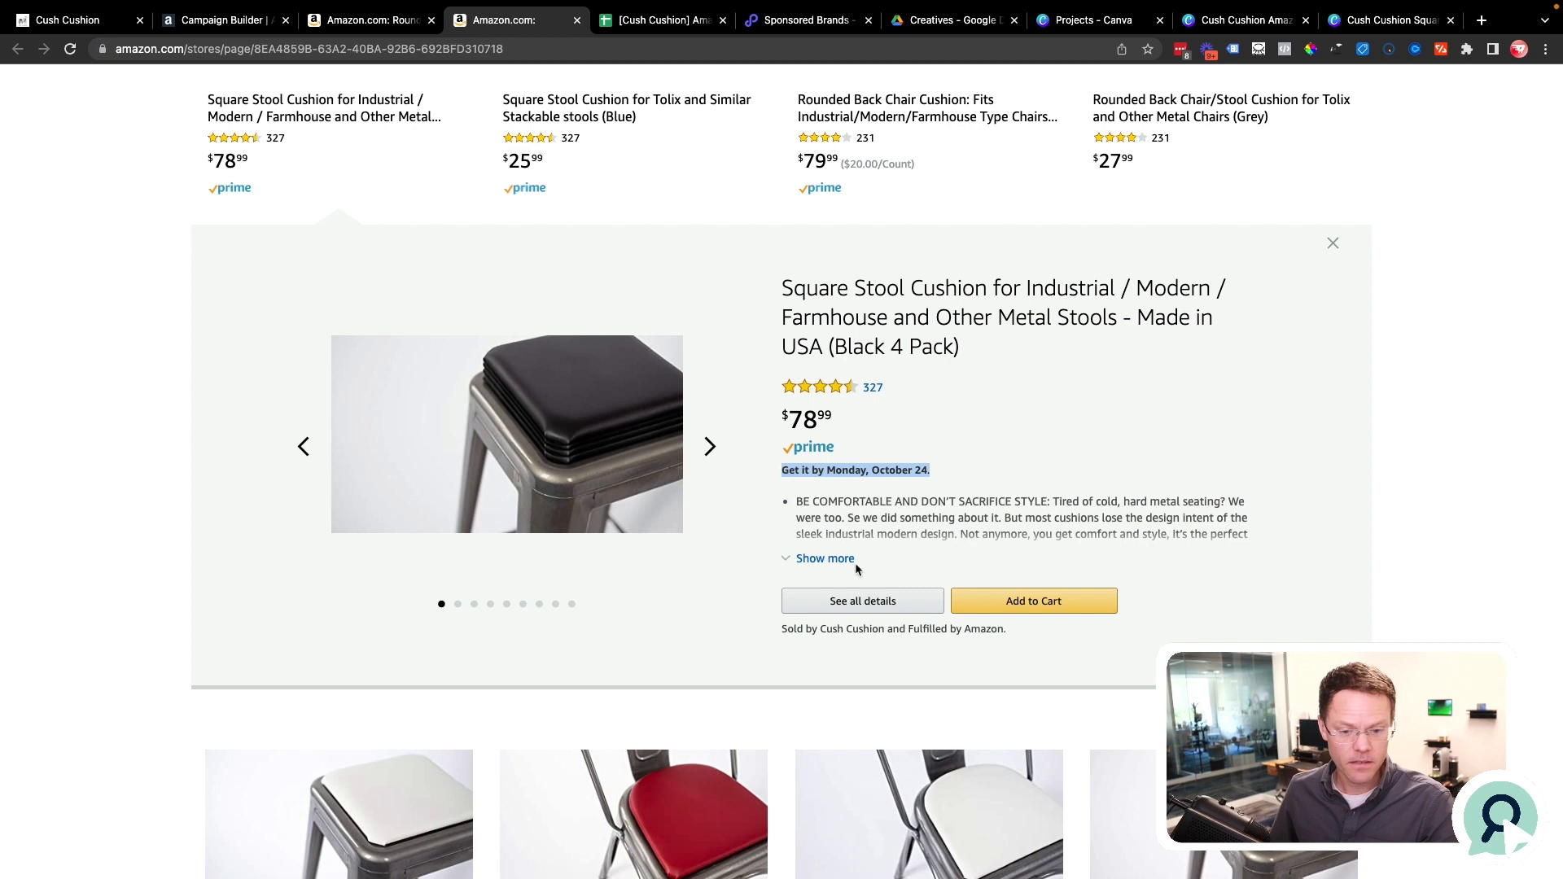
pyautogui.scroll(-5, 899, 505)
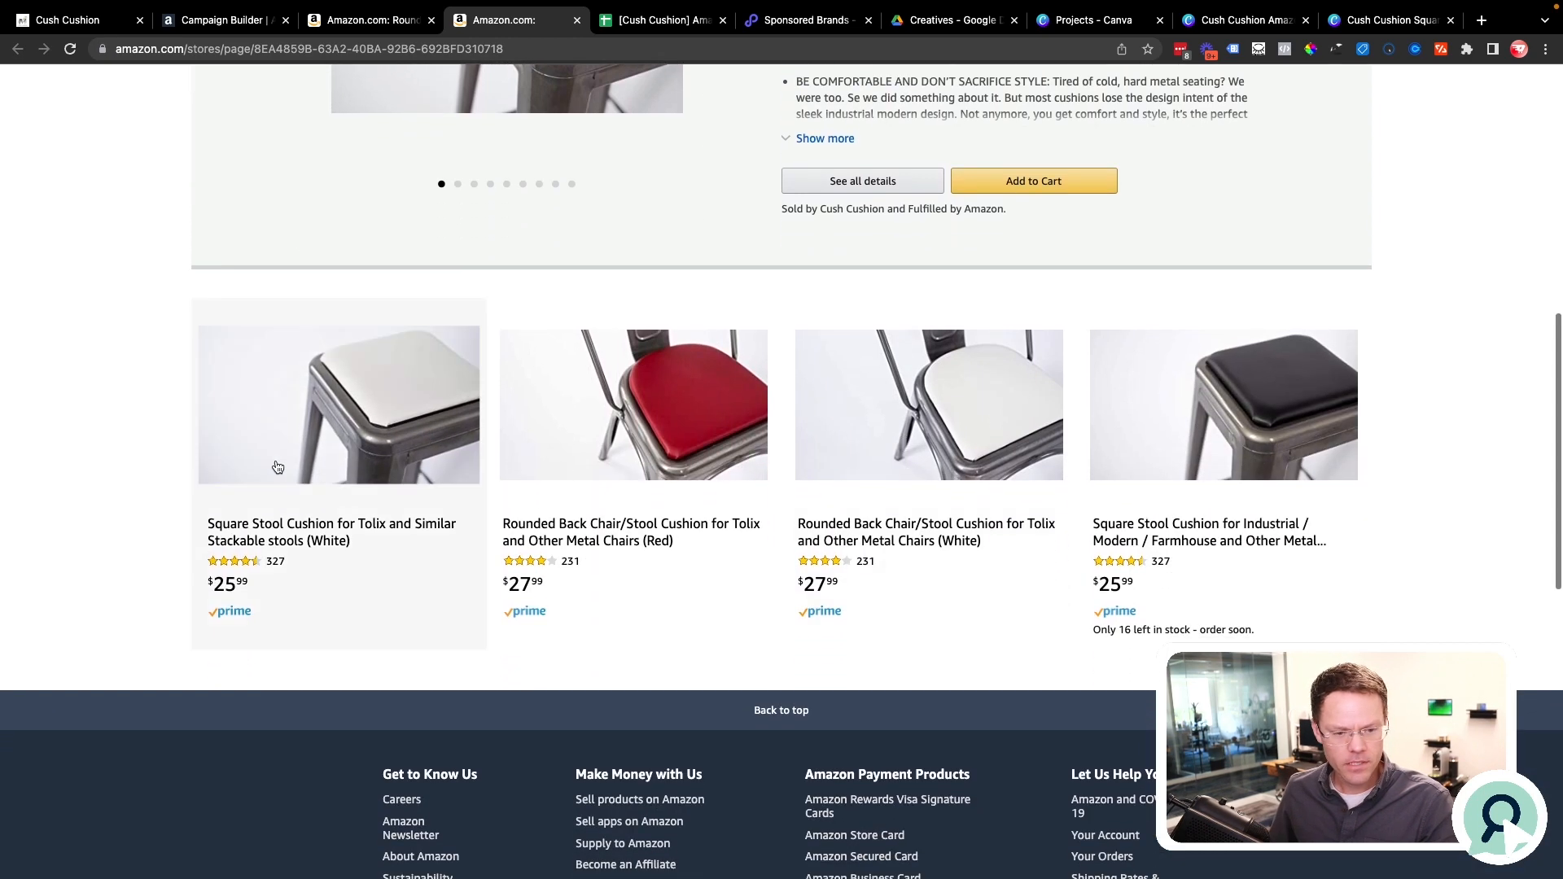
pyautogui.scroll(9, 1006, 531)
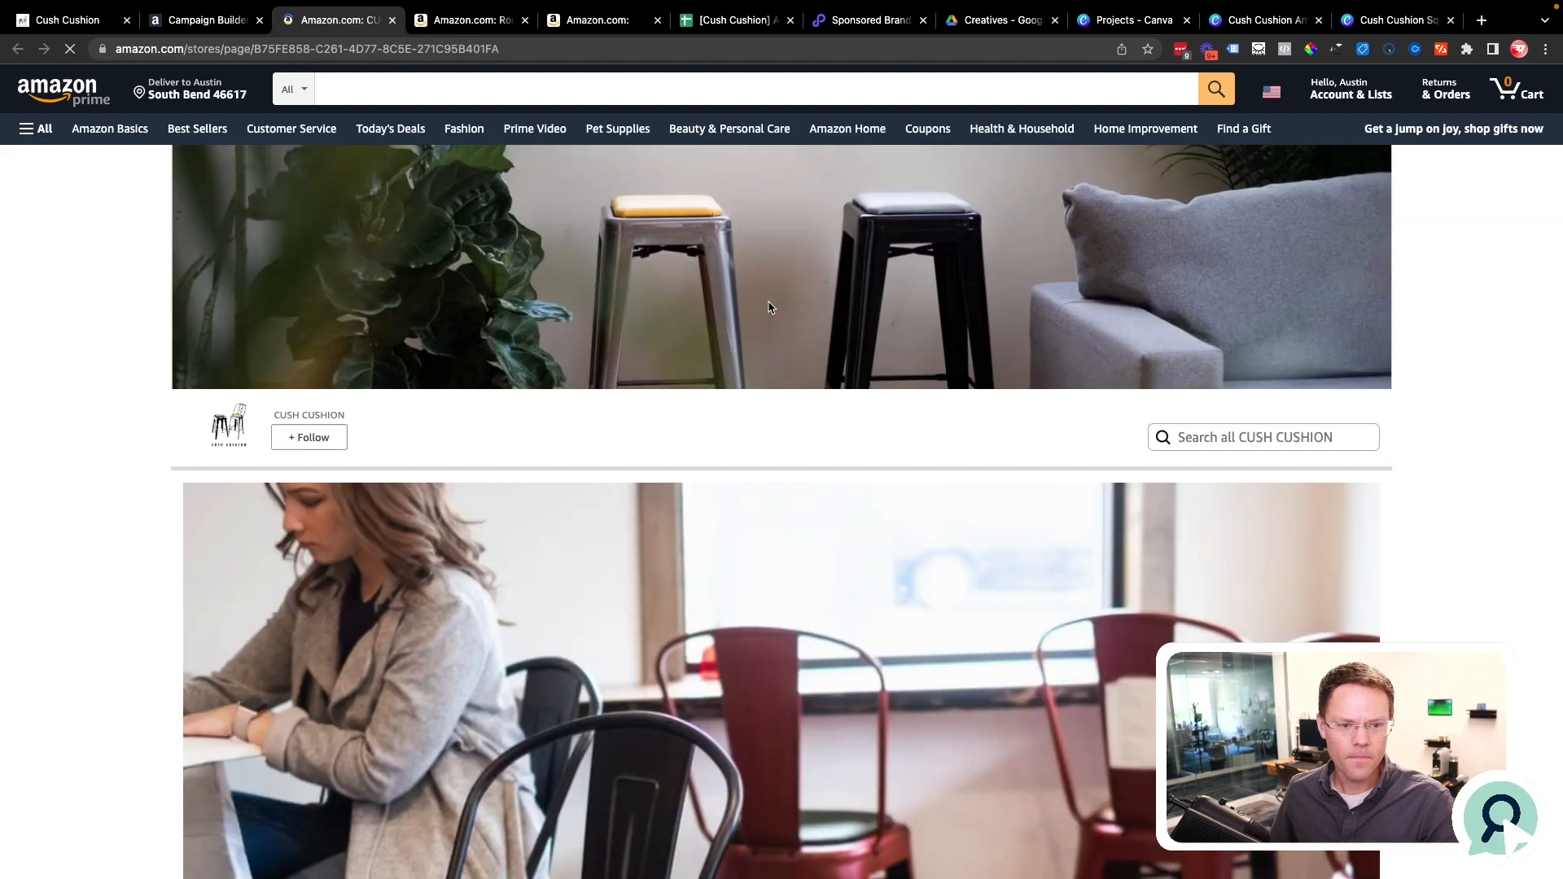
# Look over the CUSH CUSHION store home page for comparison, close it and return to the campaign builder.
pyautogui.scroll(-5, 601, 391)
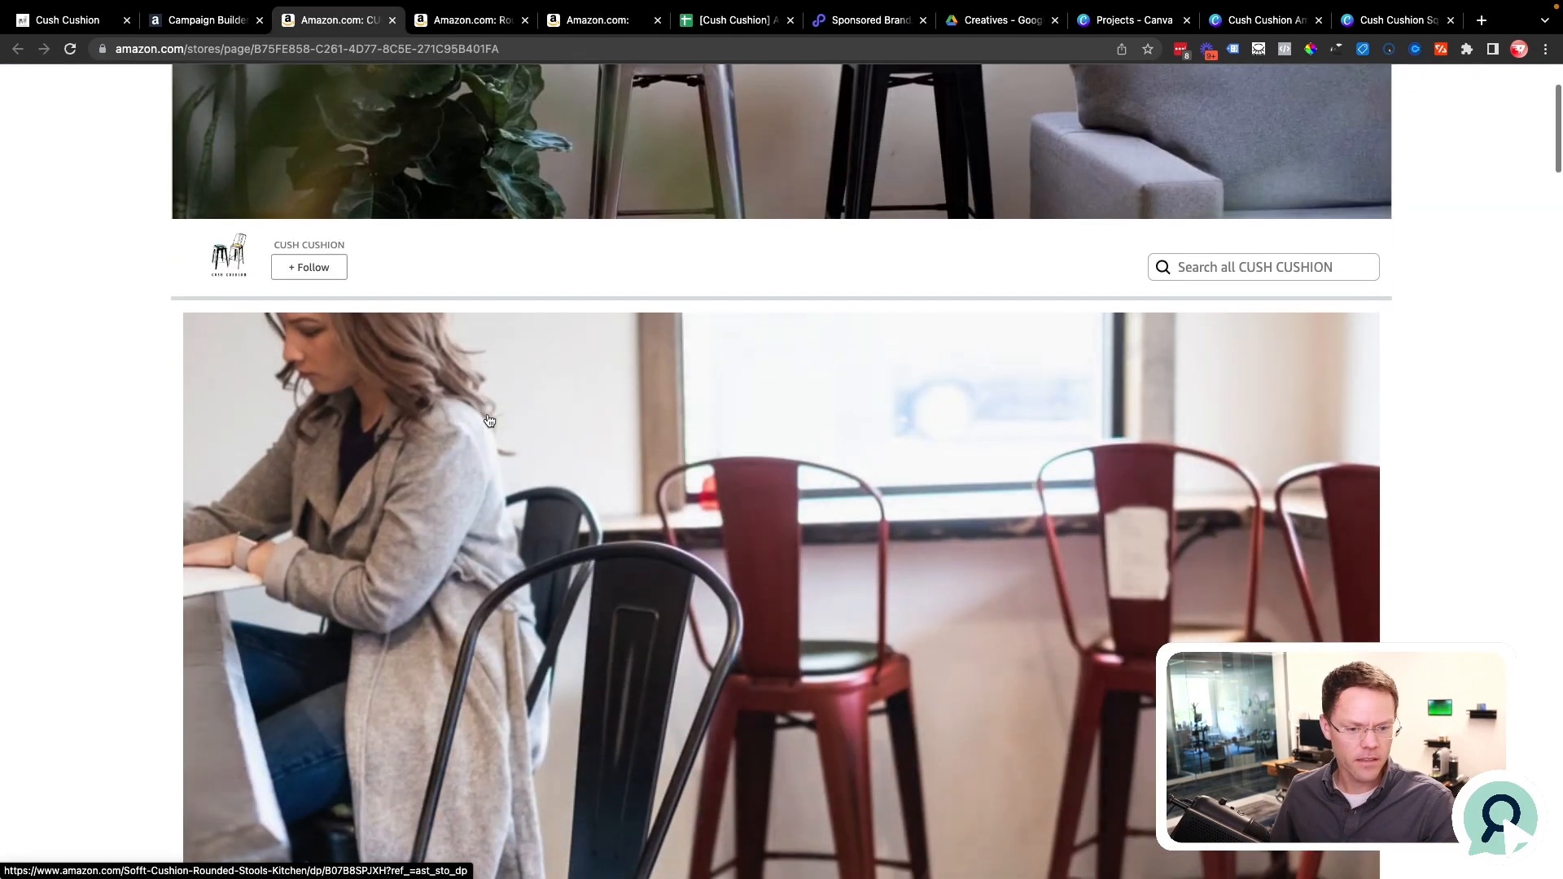
pyautogui.scroll(5, 489, 421)
pyautogui.press('super+w')
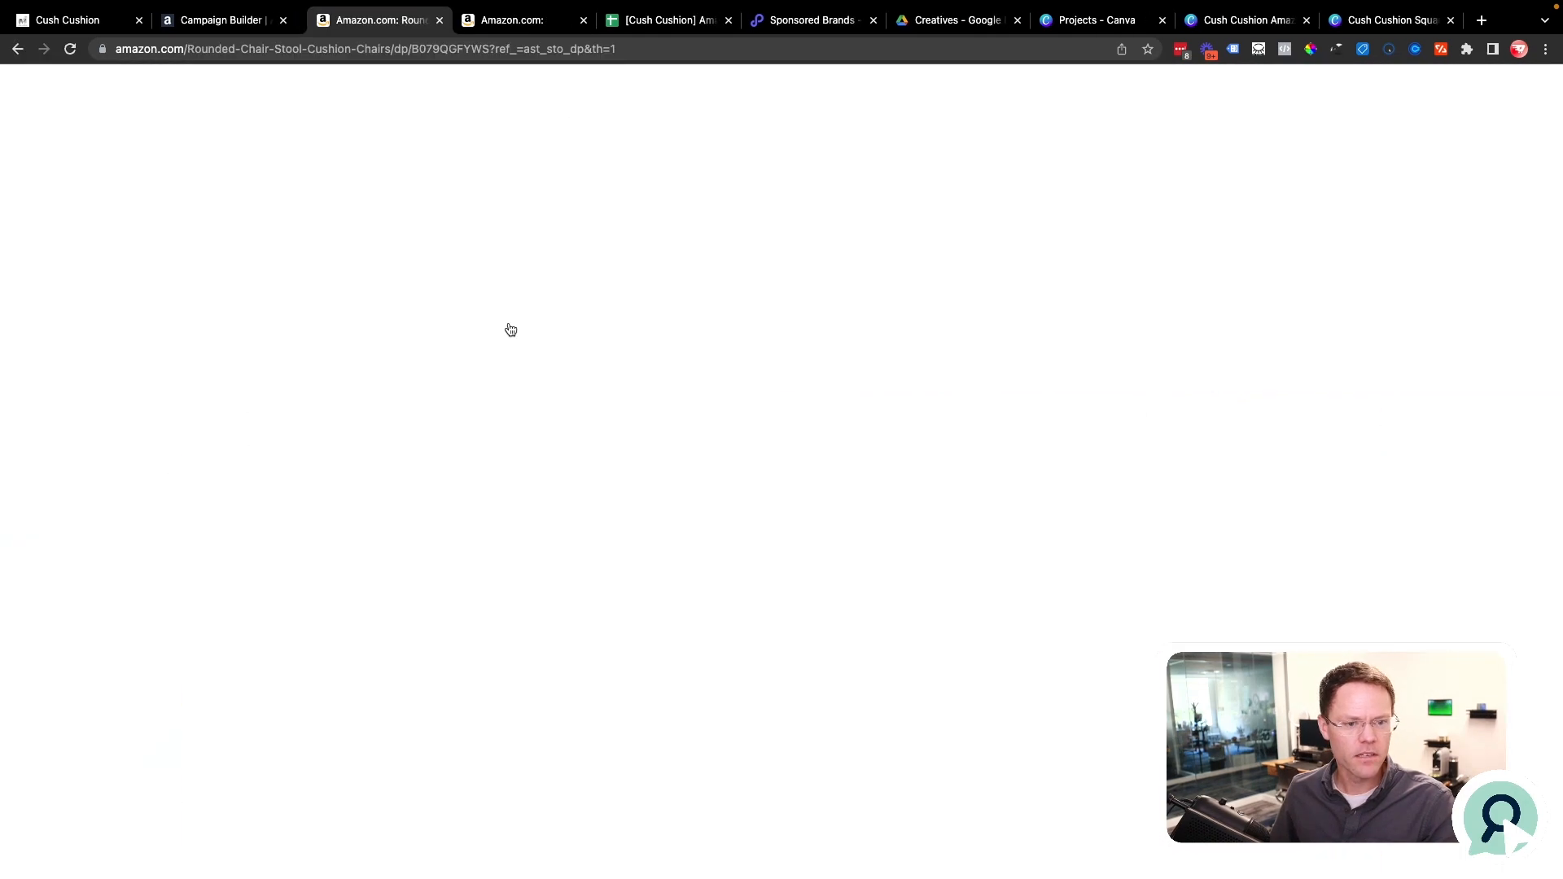
pyautogui.hotkey('ctrl', 'shift', 'Tab')
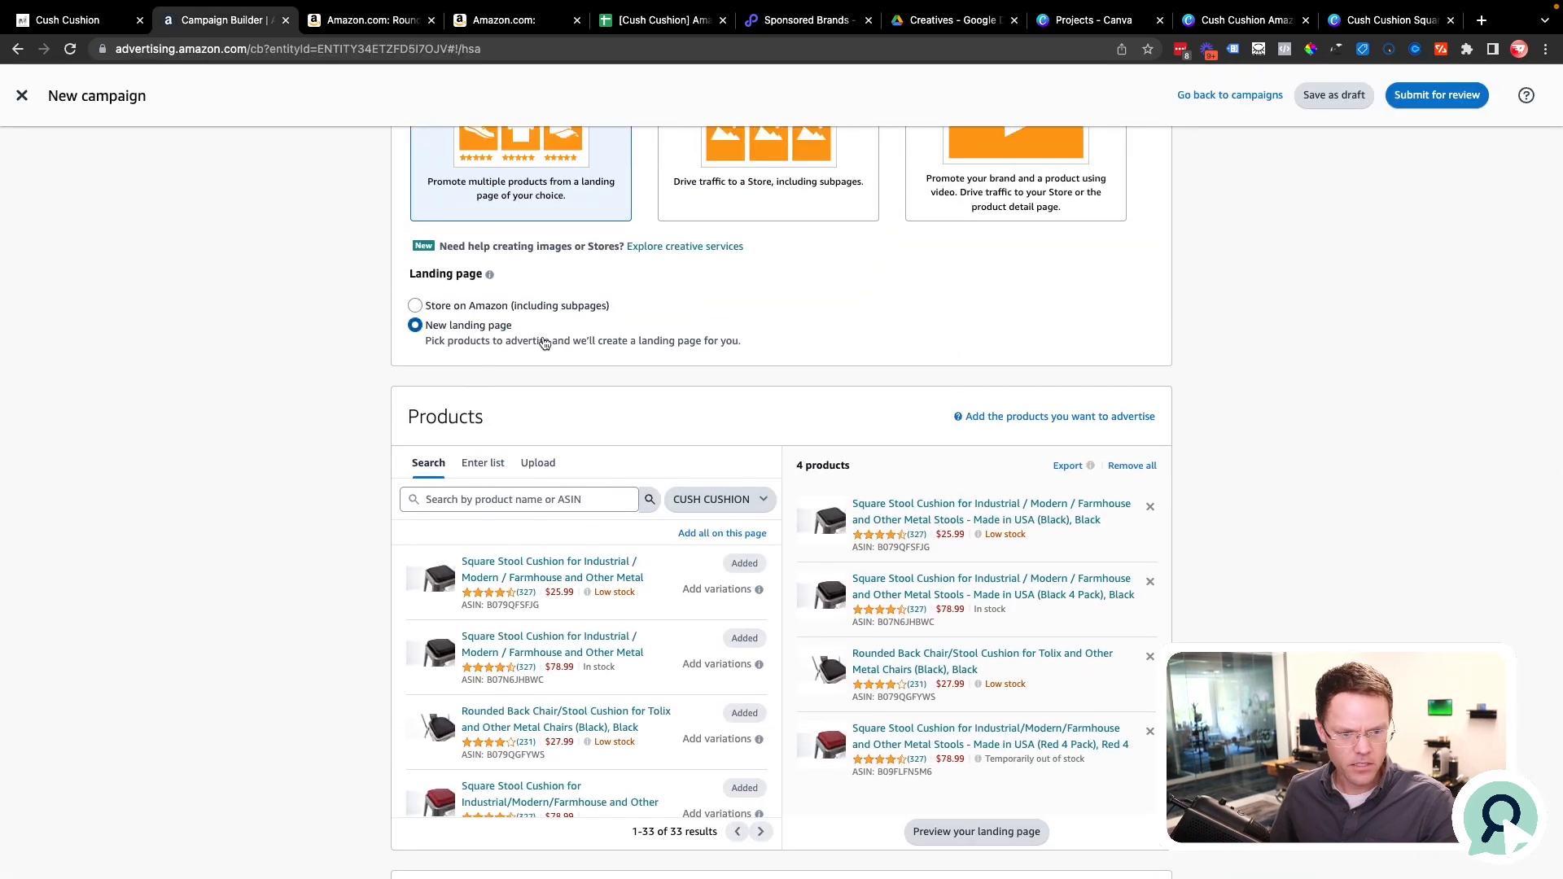
# Remove the temporarily out-of-stock red four-pack square stool cushion from the advertised products.
pyautogui.scroll(-2, 646, 568)
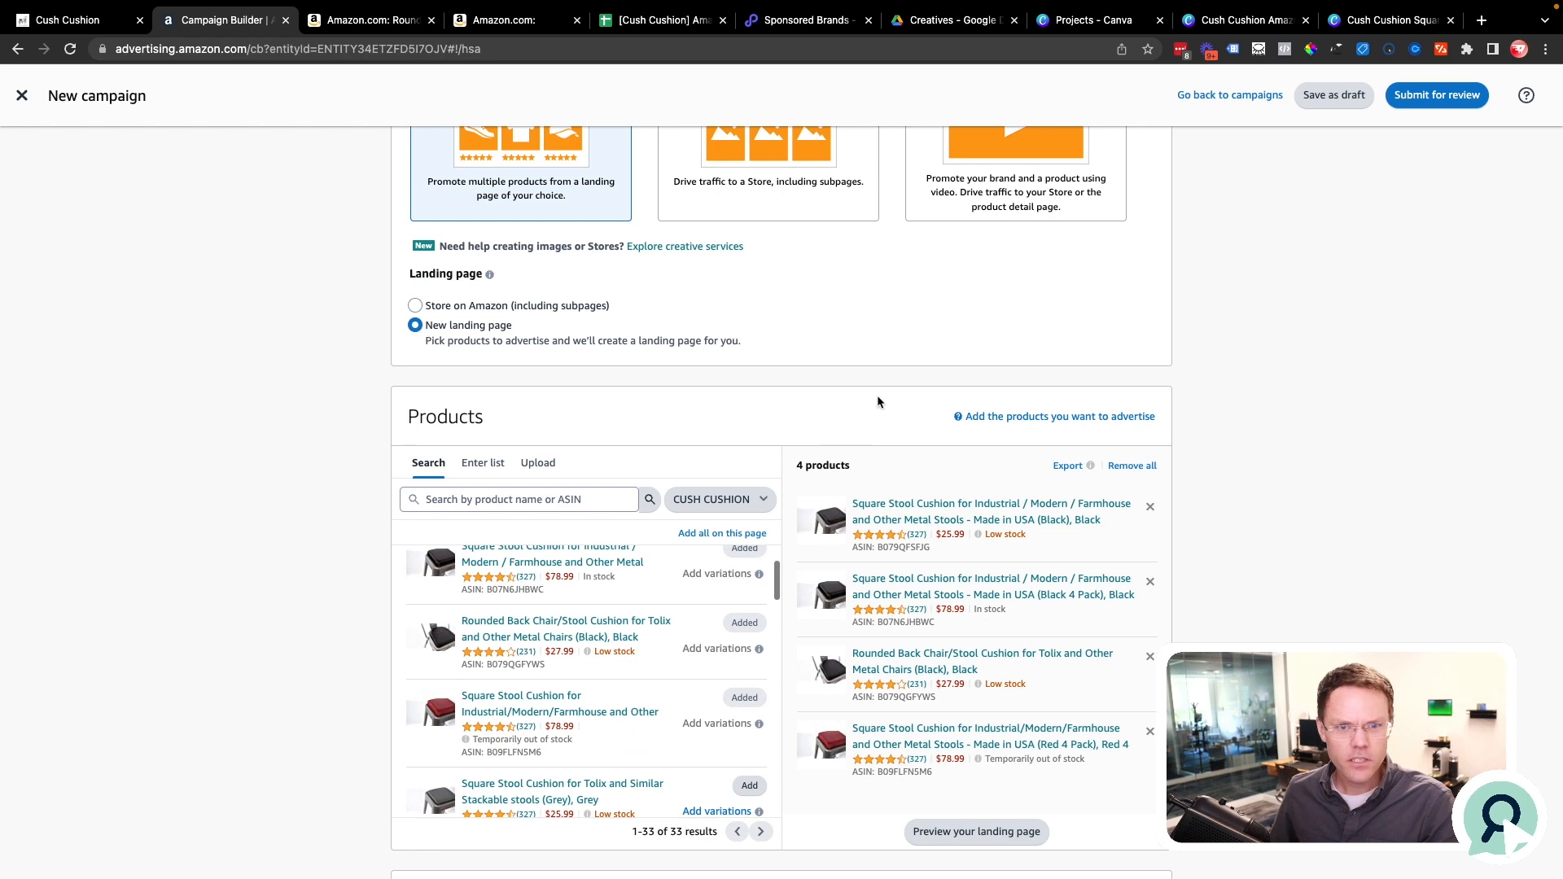
pyautogui.scroll(-5, 878, 398)
pyautogui.scroll(-1, 614, 460)
pyautogui.scroll(1, 613, 460)
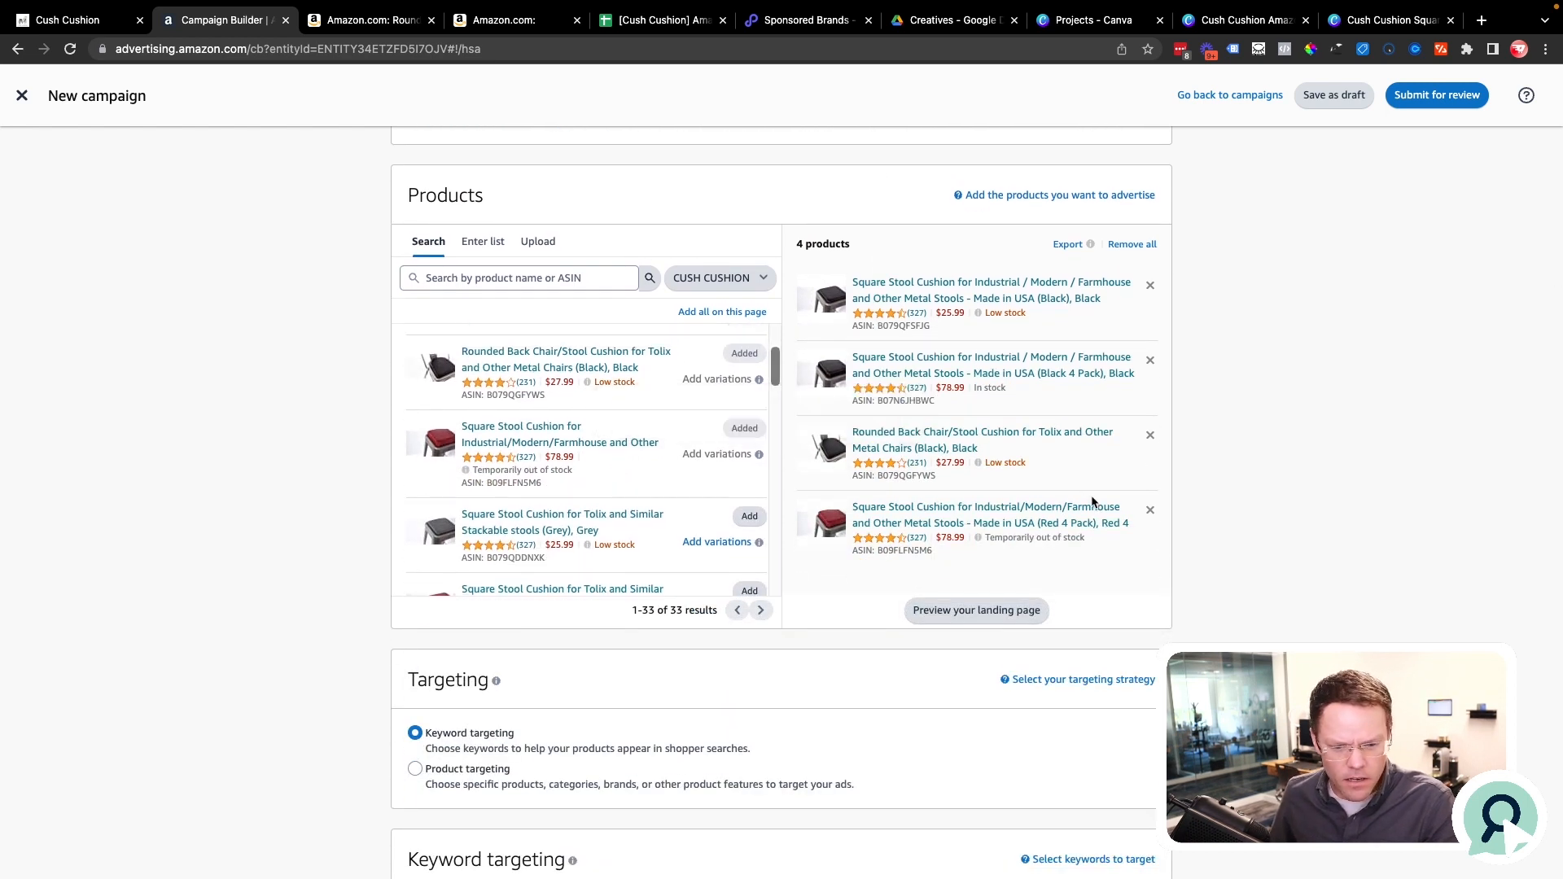
pyautogui.click(1150, 511)
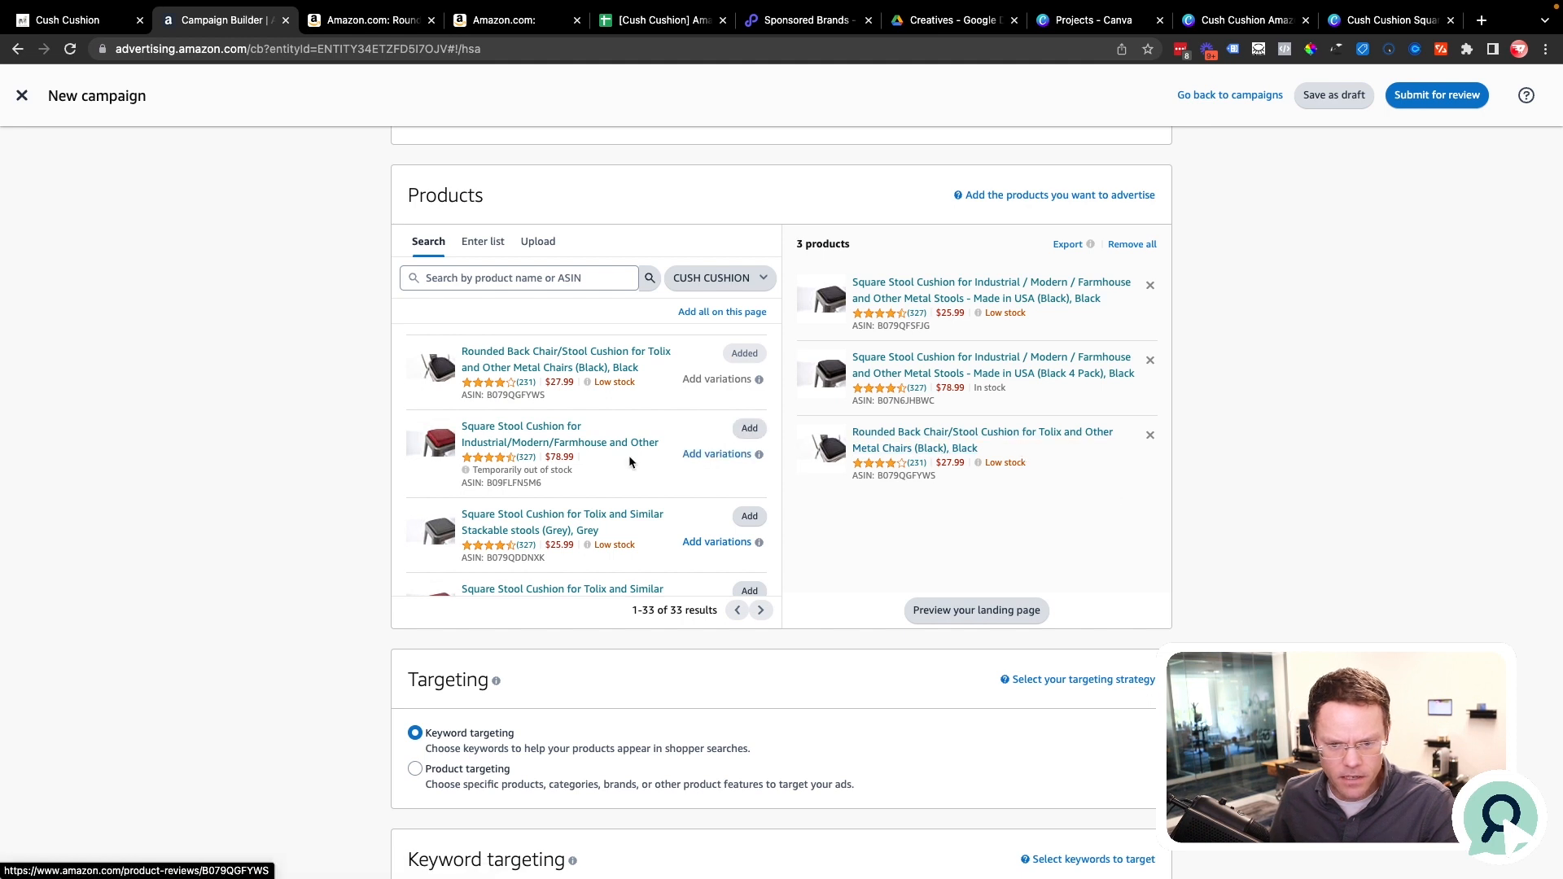
# Add the next nine CUSH CUSHION products after the red four-pack, from the grey Tolix square stool cushion through the grey rounded back cushion.
pyautogui.scroll(3, 646, 492)
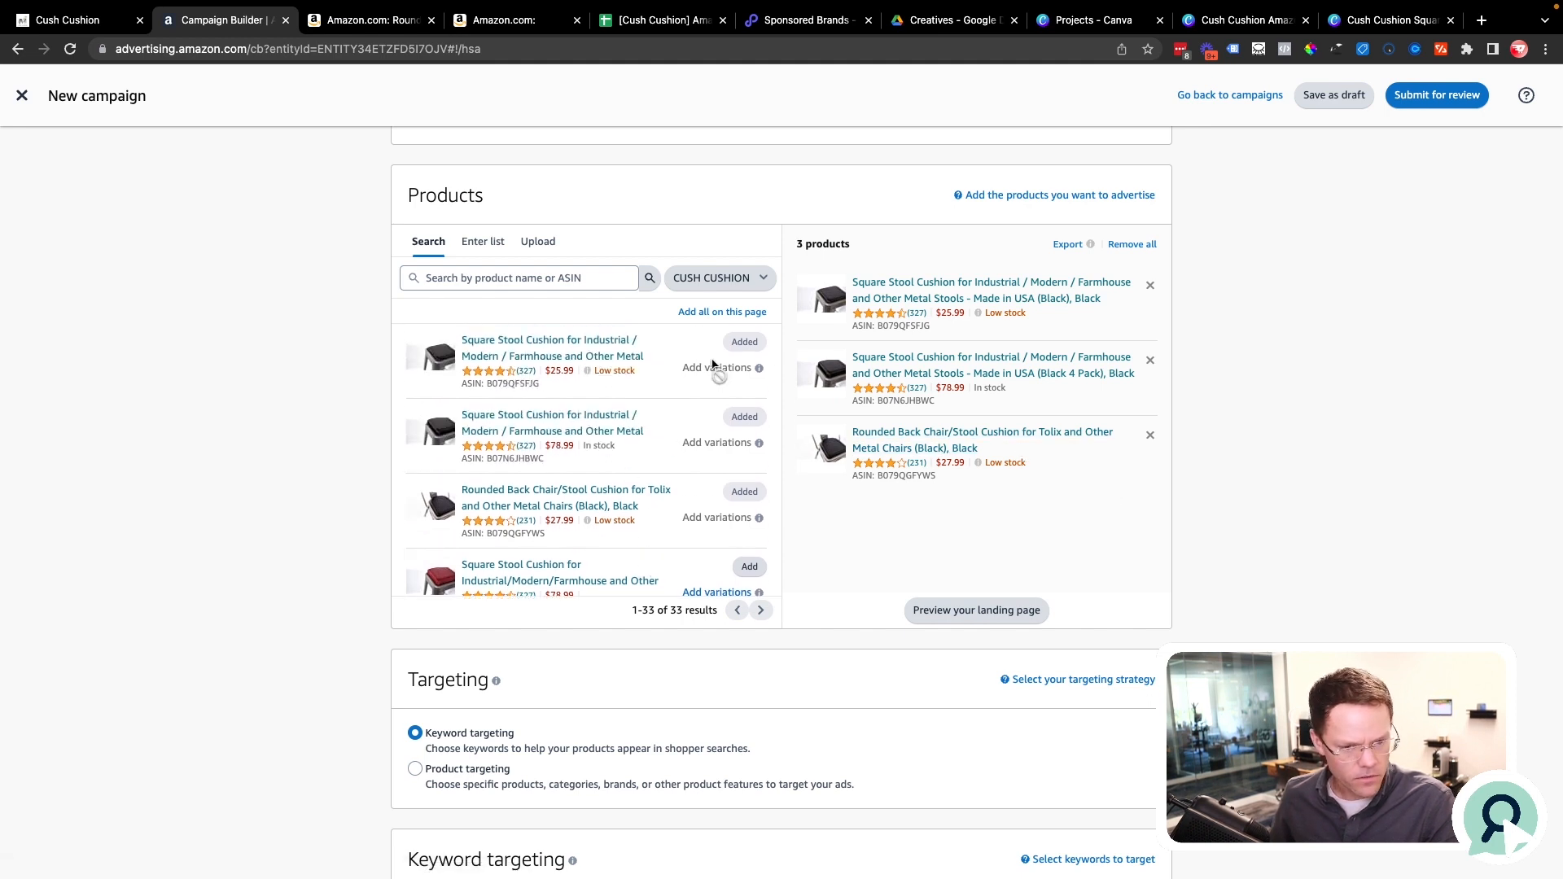
pyautogui.scroll(-3, 677, 443)
pyautogui.scroll(-4, 678, 450)
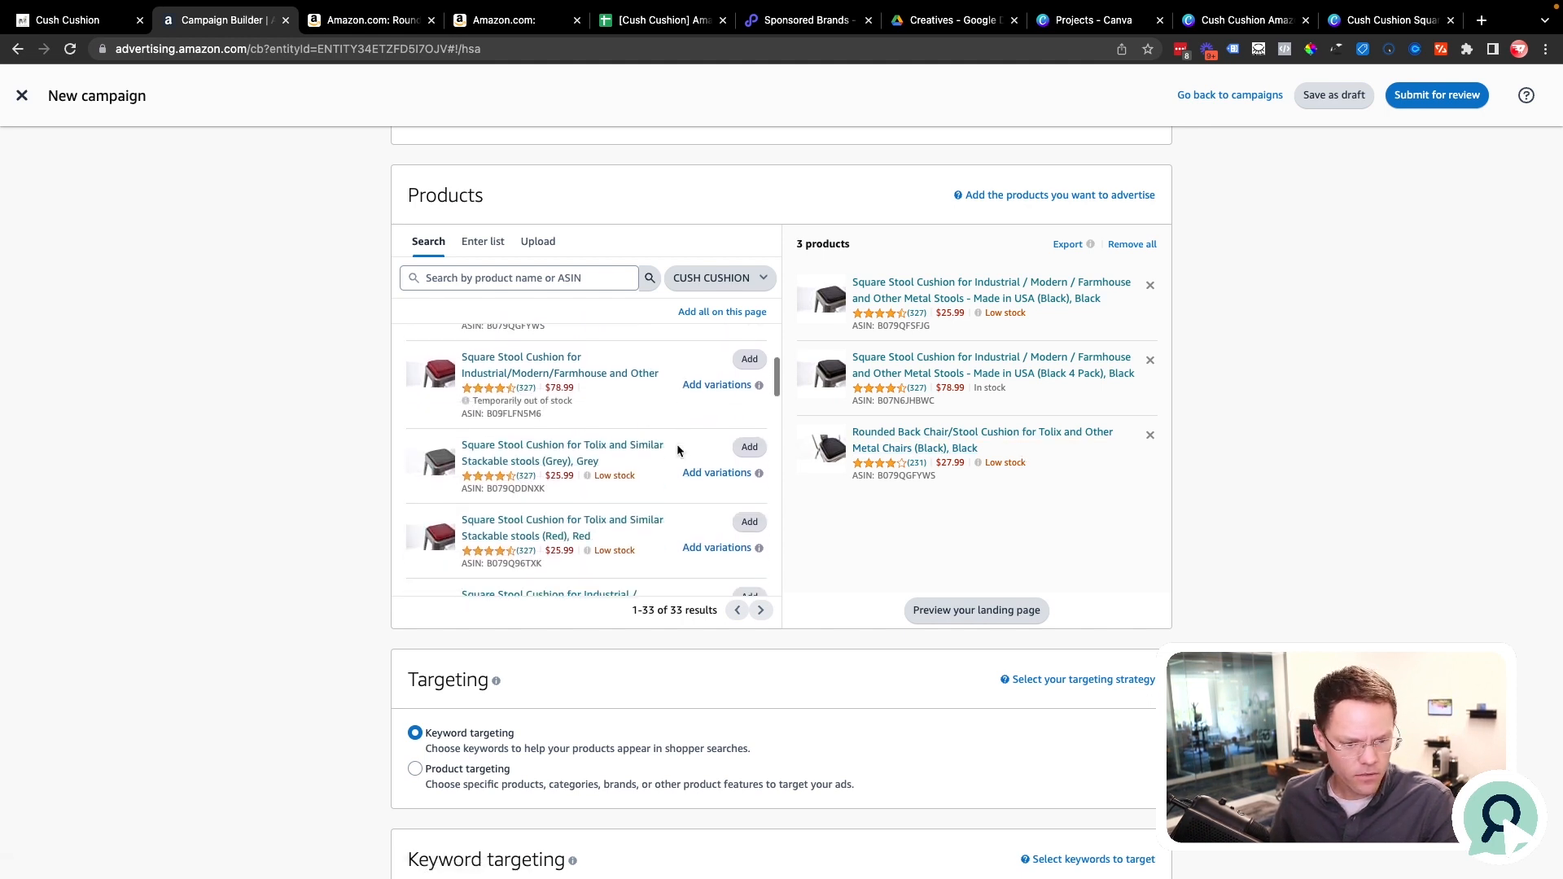
pyautogui.click(749, 399)
pyautogui.click(747, 475)
pyautogui.click(750, 548)
pyautogui.scroll(-4, 754, 498)
pyautogui.click(749, 463)
pyautogui.scroll(-4, 747, 391)
pyautogui.click(747, 392)
pyautogui.click(748, 468)
pyautogui.click(750, 542)
pyautogui.scroll(-4, 749, 546)
pyautogui.click(751, 466)
pyautogui.click(753, 540)
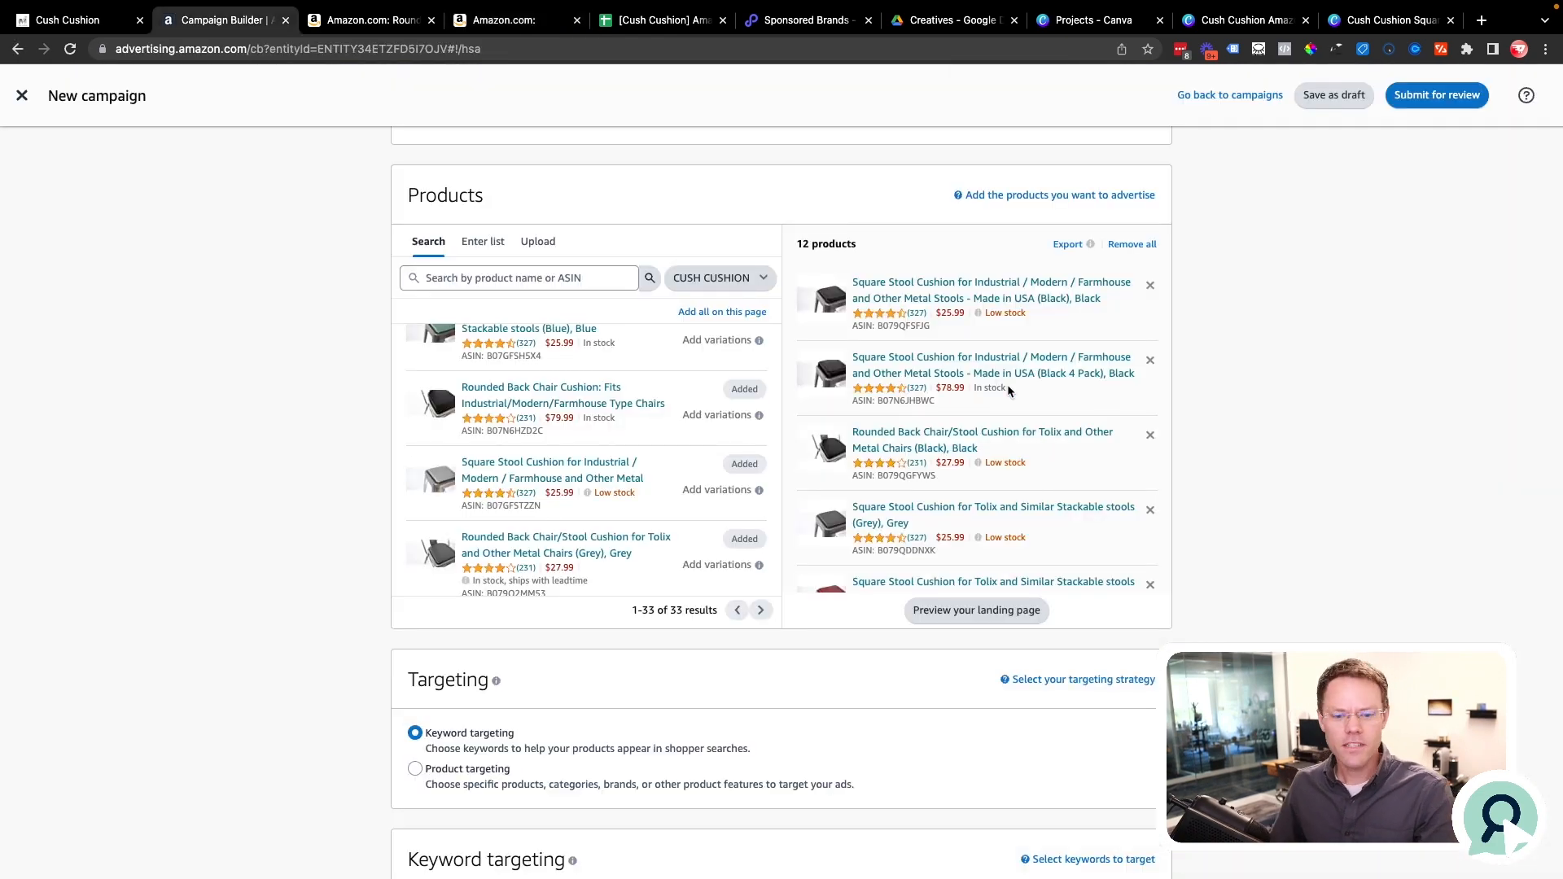
# Check the stock status of the selected products and compare them with the product grid on the example Amazon landing page.
pyautogui.scroll(1, 1008, 391)
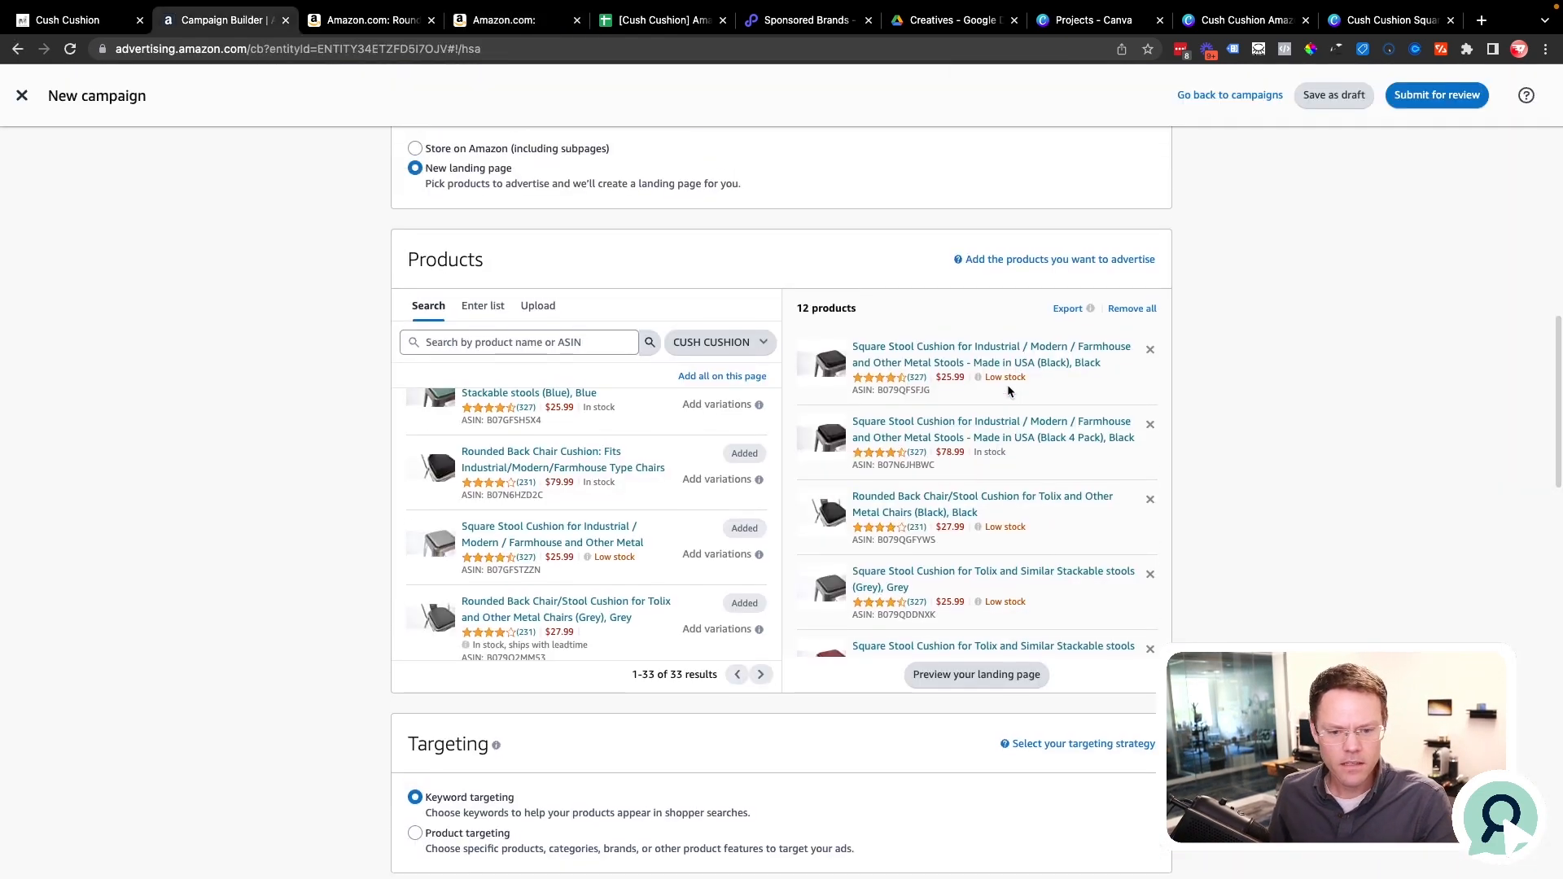
pyautogui.moveTo(1032, 378); pyautogui.dragTo(984, 377)
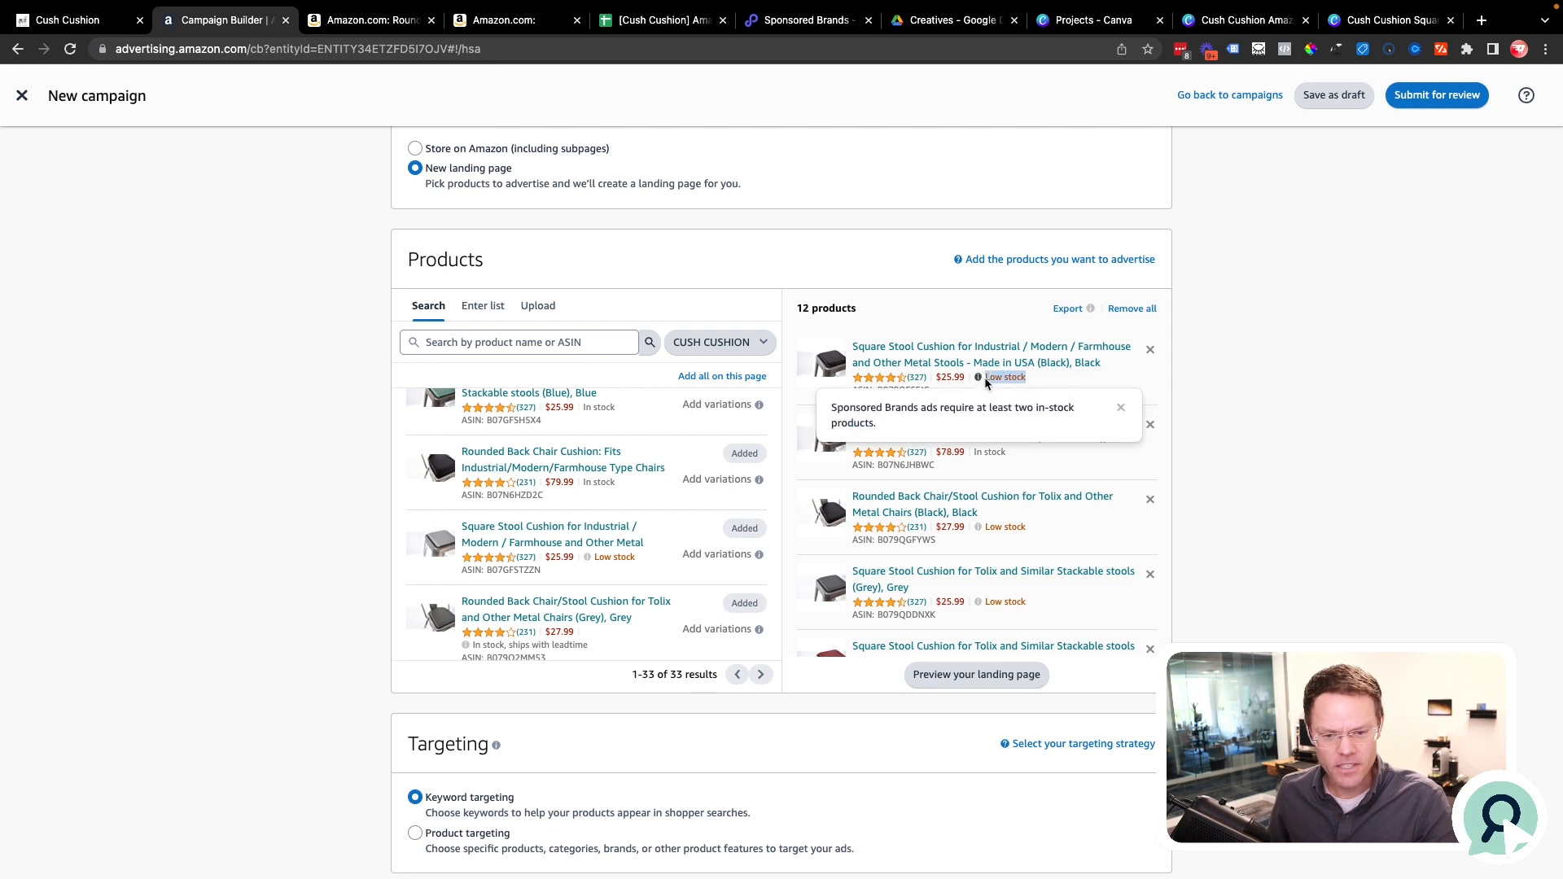
pyautogui.click(1254, 354)
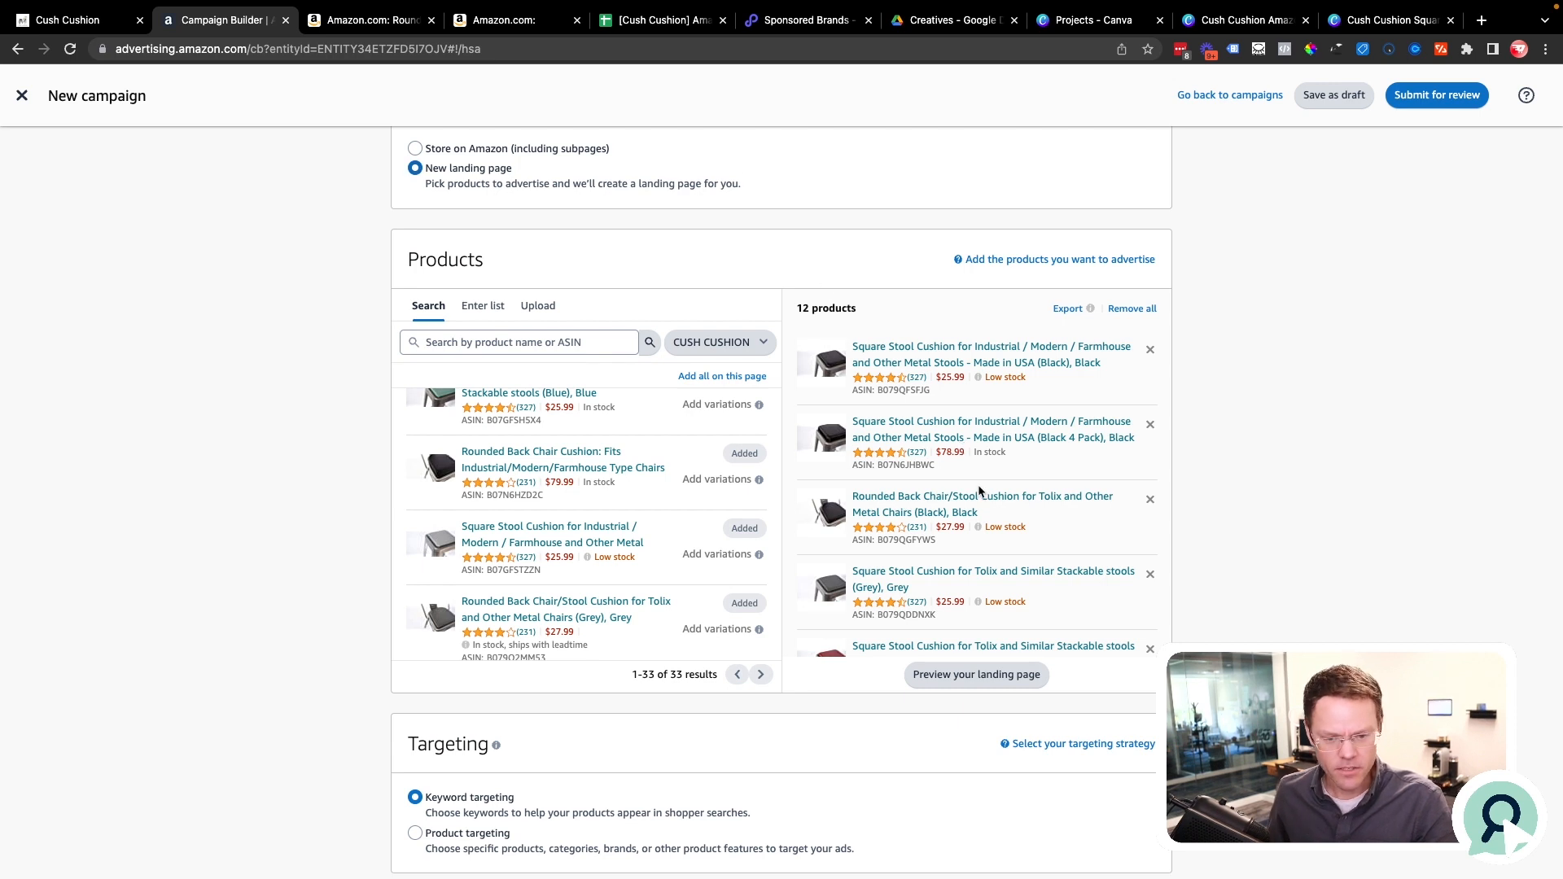
pyautogui.scroll(-8, 979, 491)
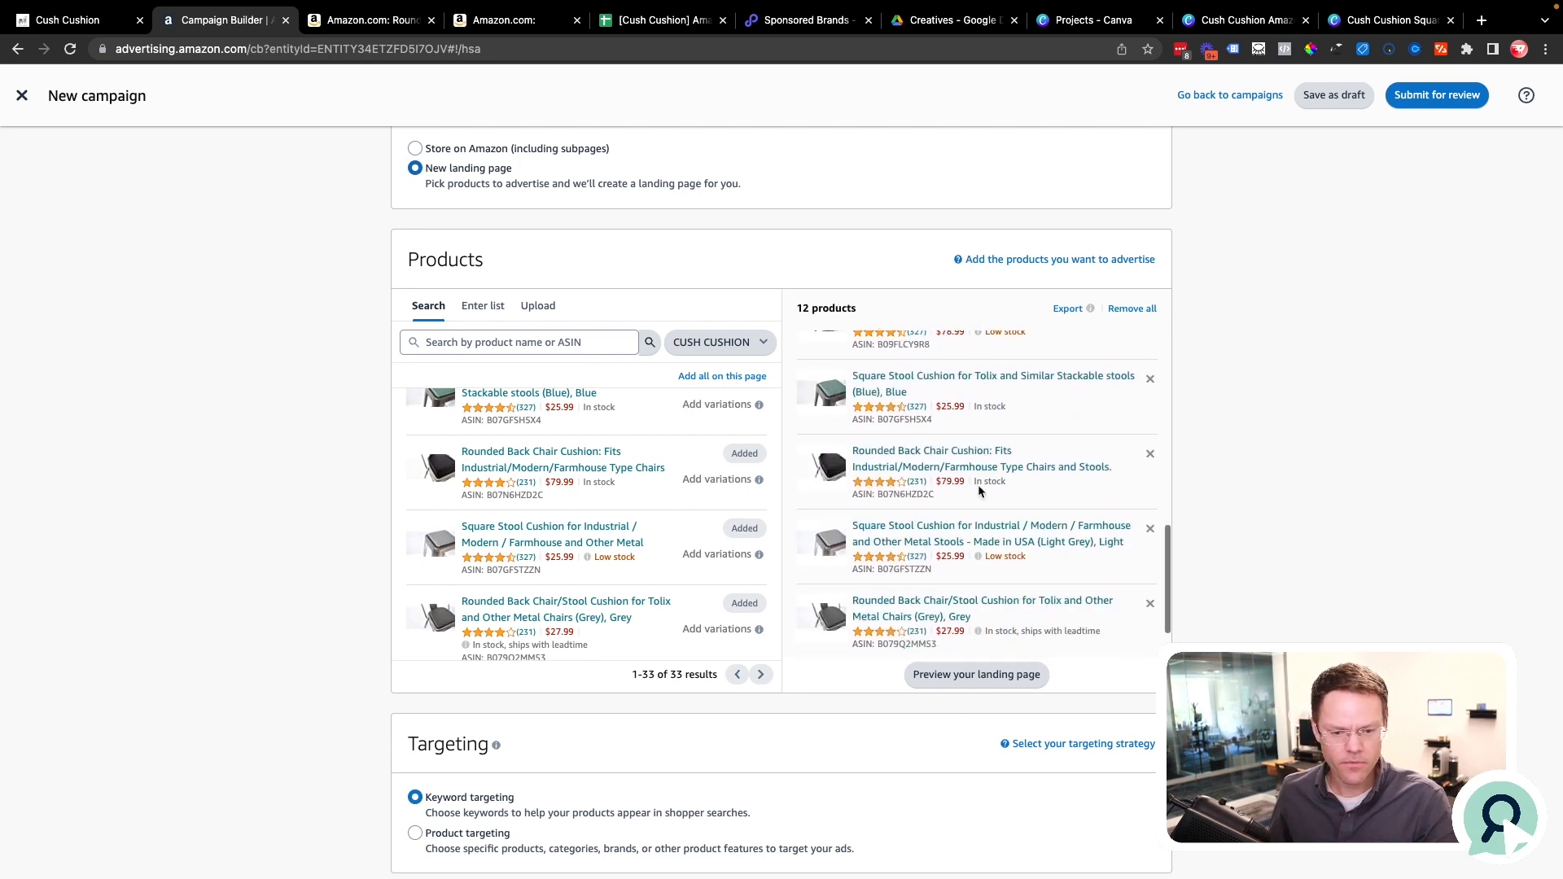
pyautogui.click(518, 25)
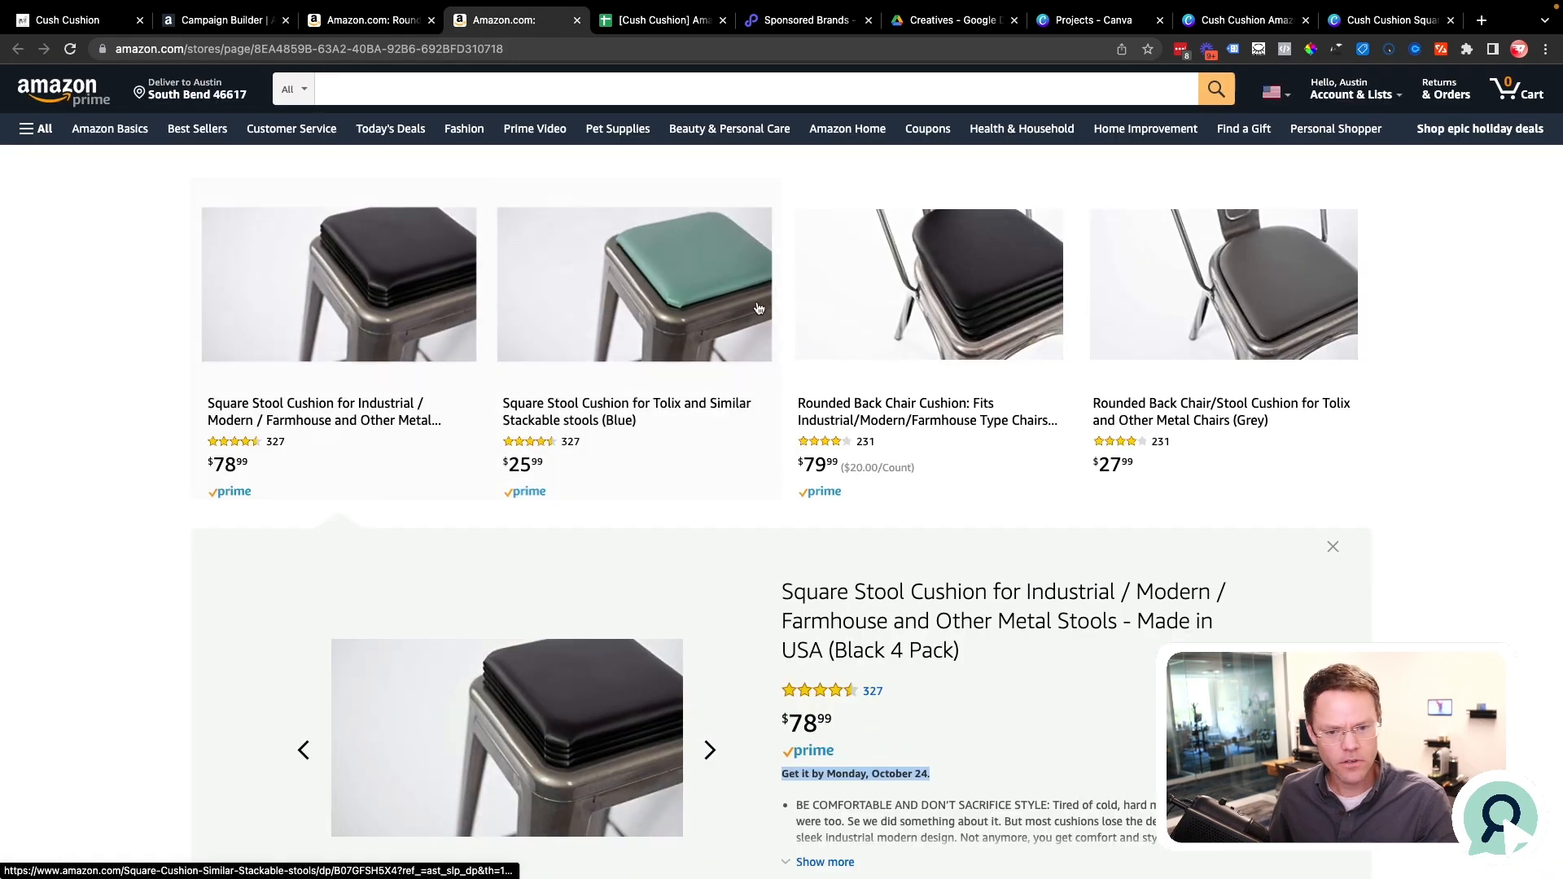
pyautogui.scroll(-6, 807, 509)
pyautogui.scroll(-5, 806, 510)
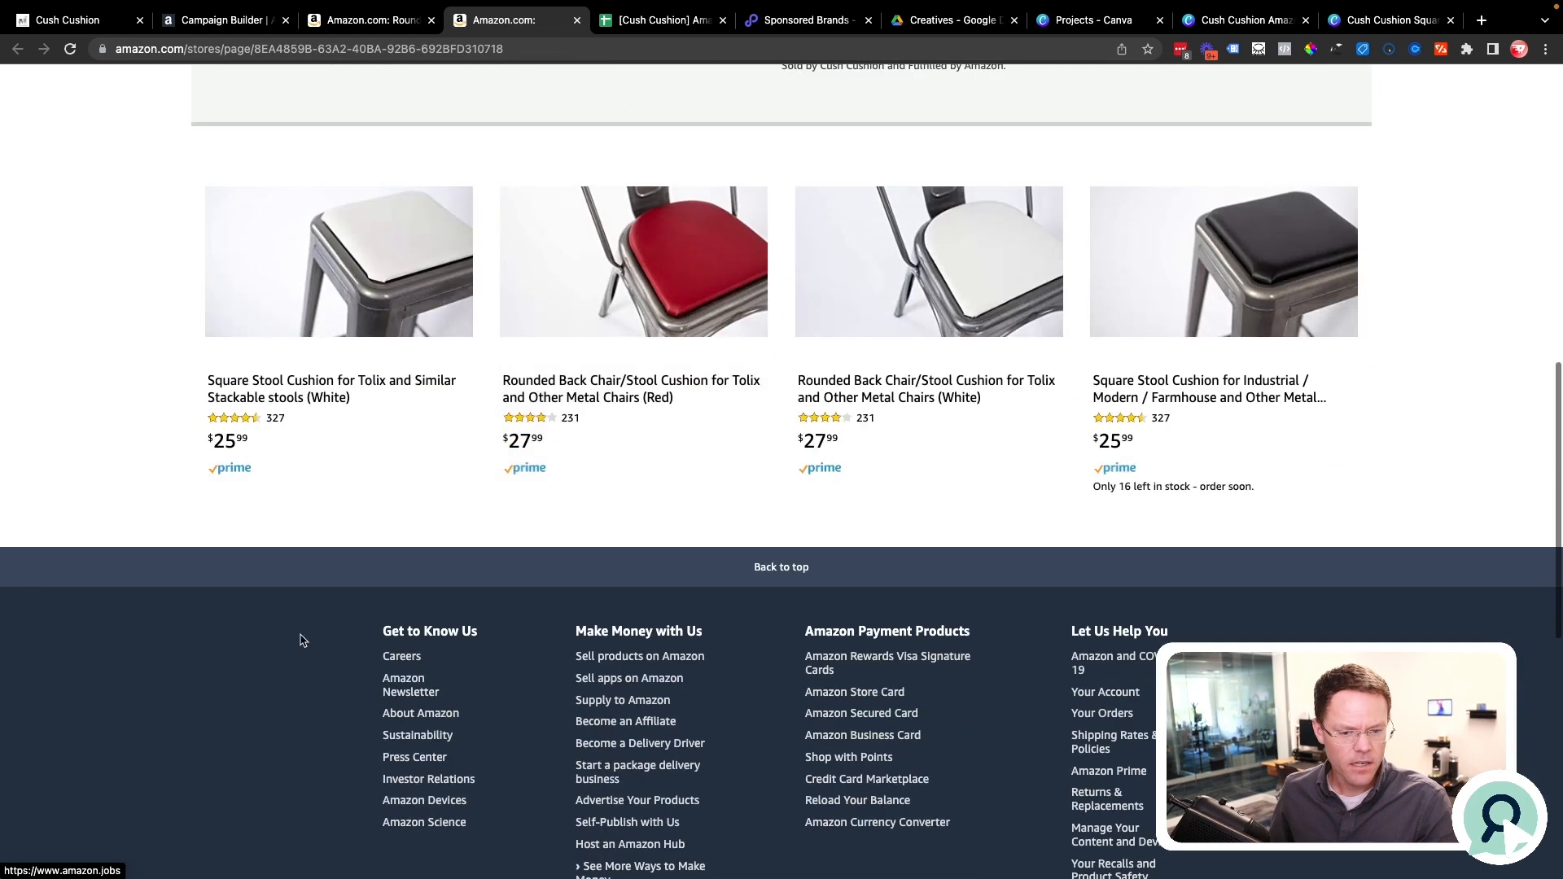
pyautogui.click(227, 20)
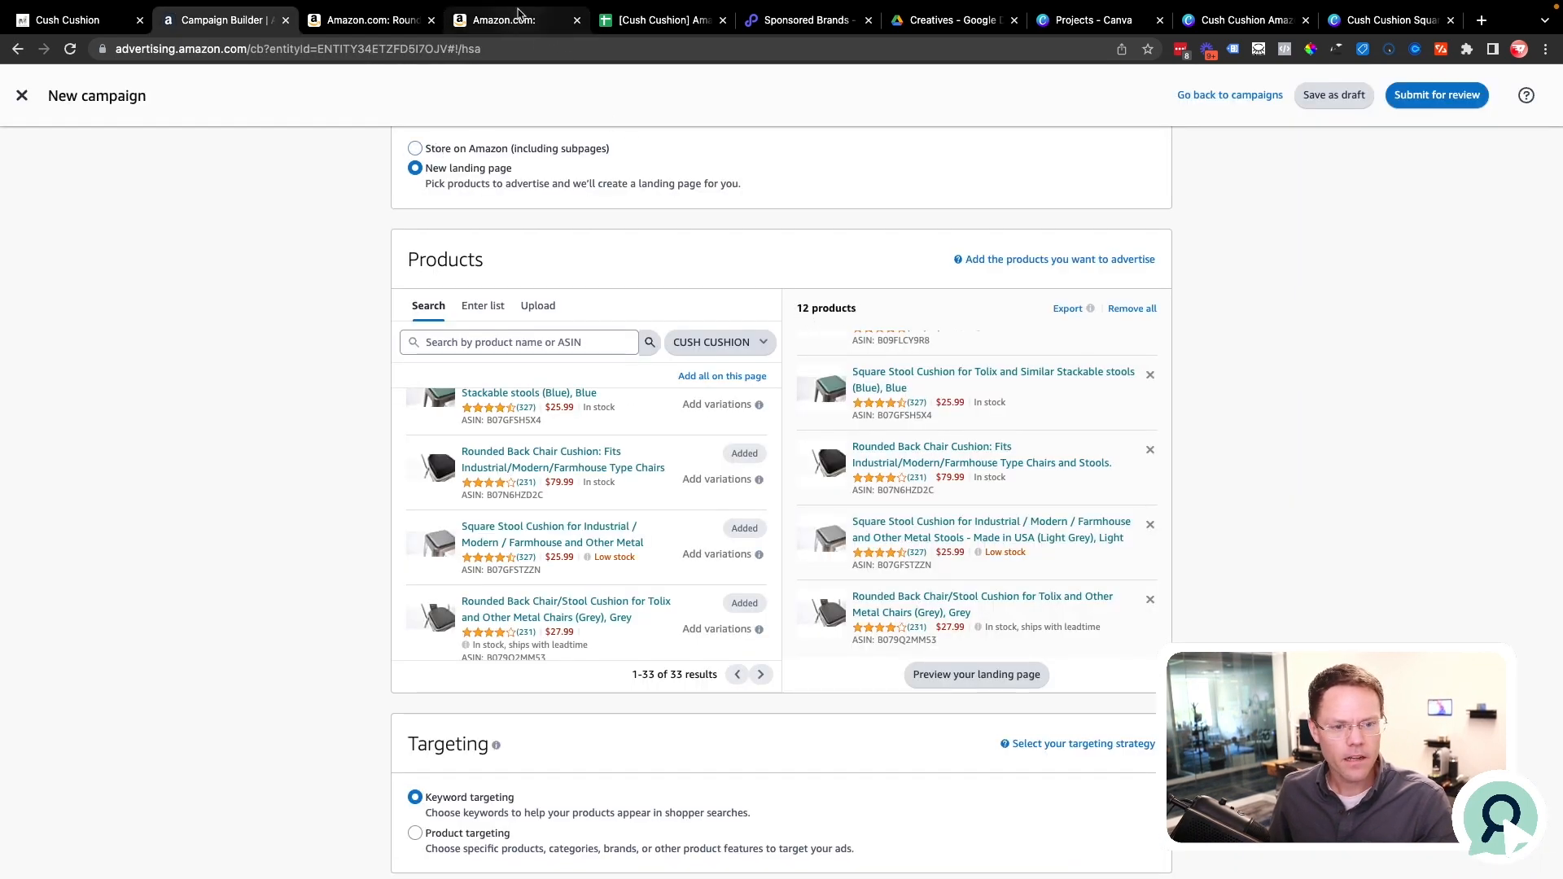
pyautogui.click(520, 18)
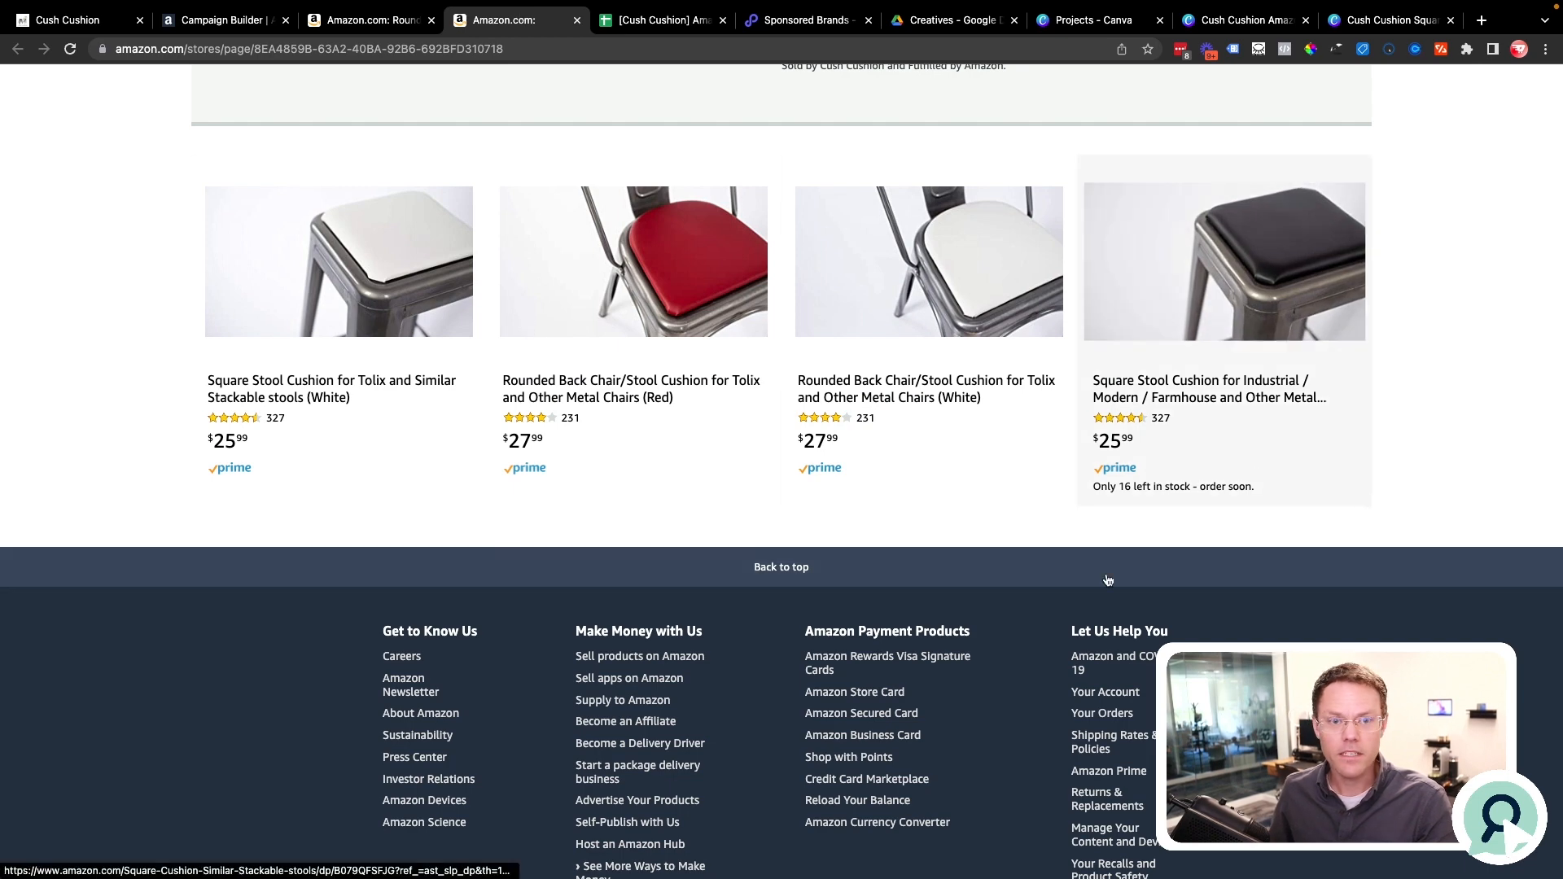
pyautogui.press('super+2')
# Enter the Unbranded keyword list from the campaign setup spreadsheet and add it in broad, phrase and exact match with suggested bids.
pyautogui.scroll(-5, 835, 664)
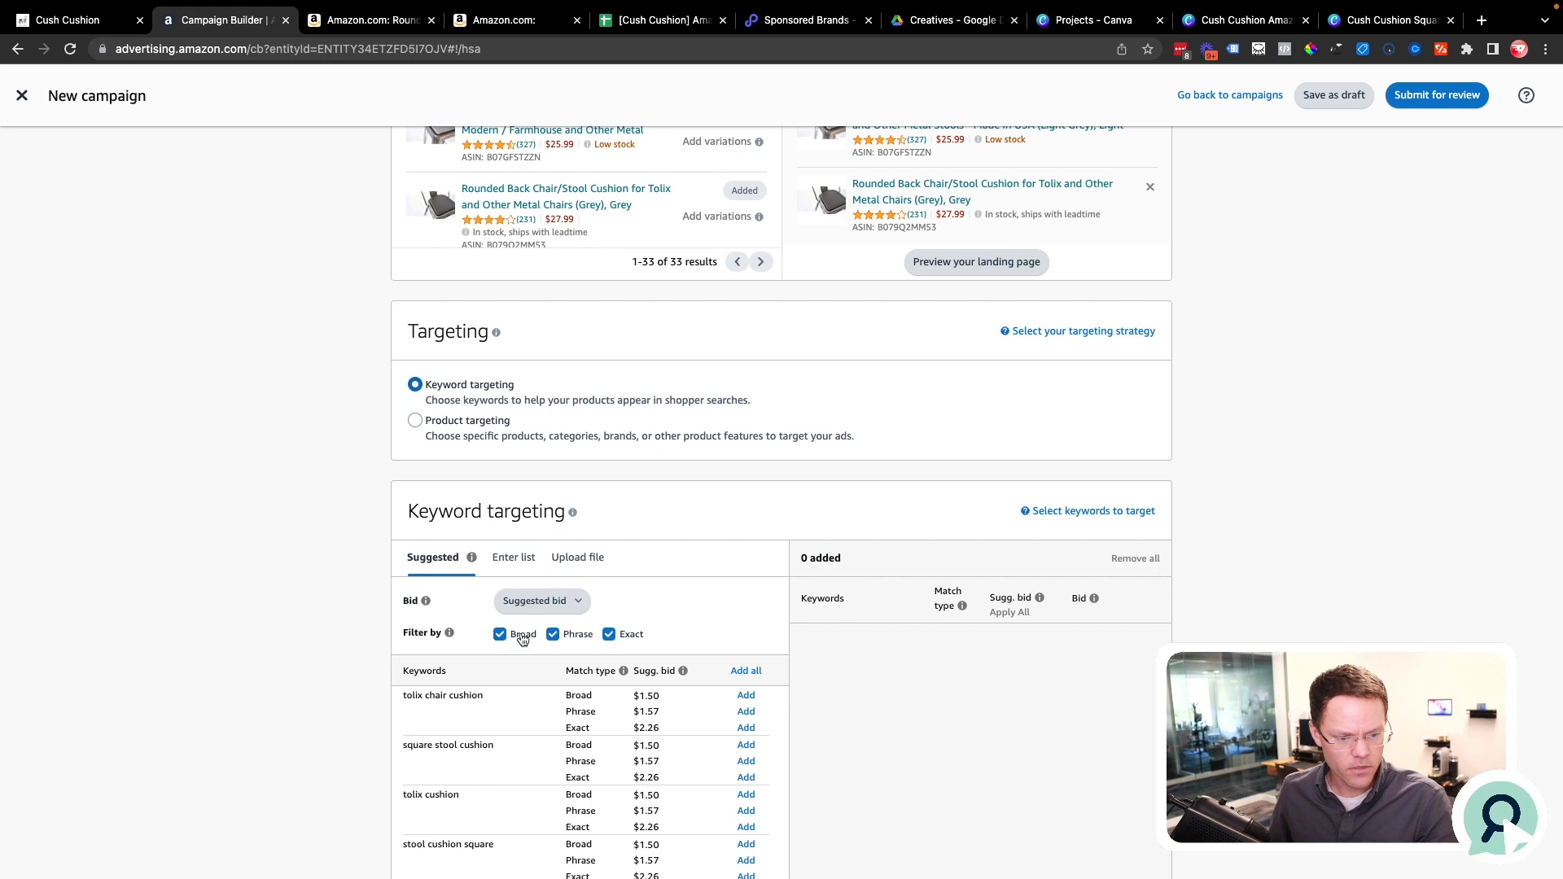
pyautogui.scroll(-2, 517, 633)
pyautogui.click(508, 380)
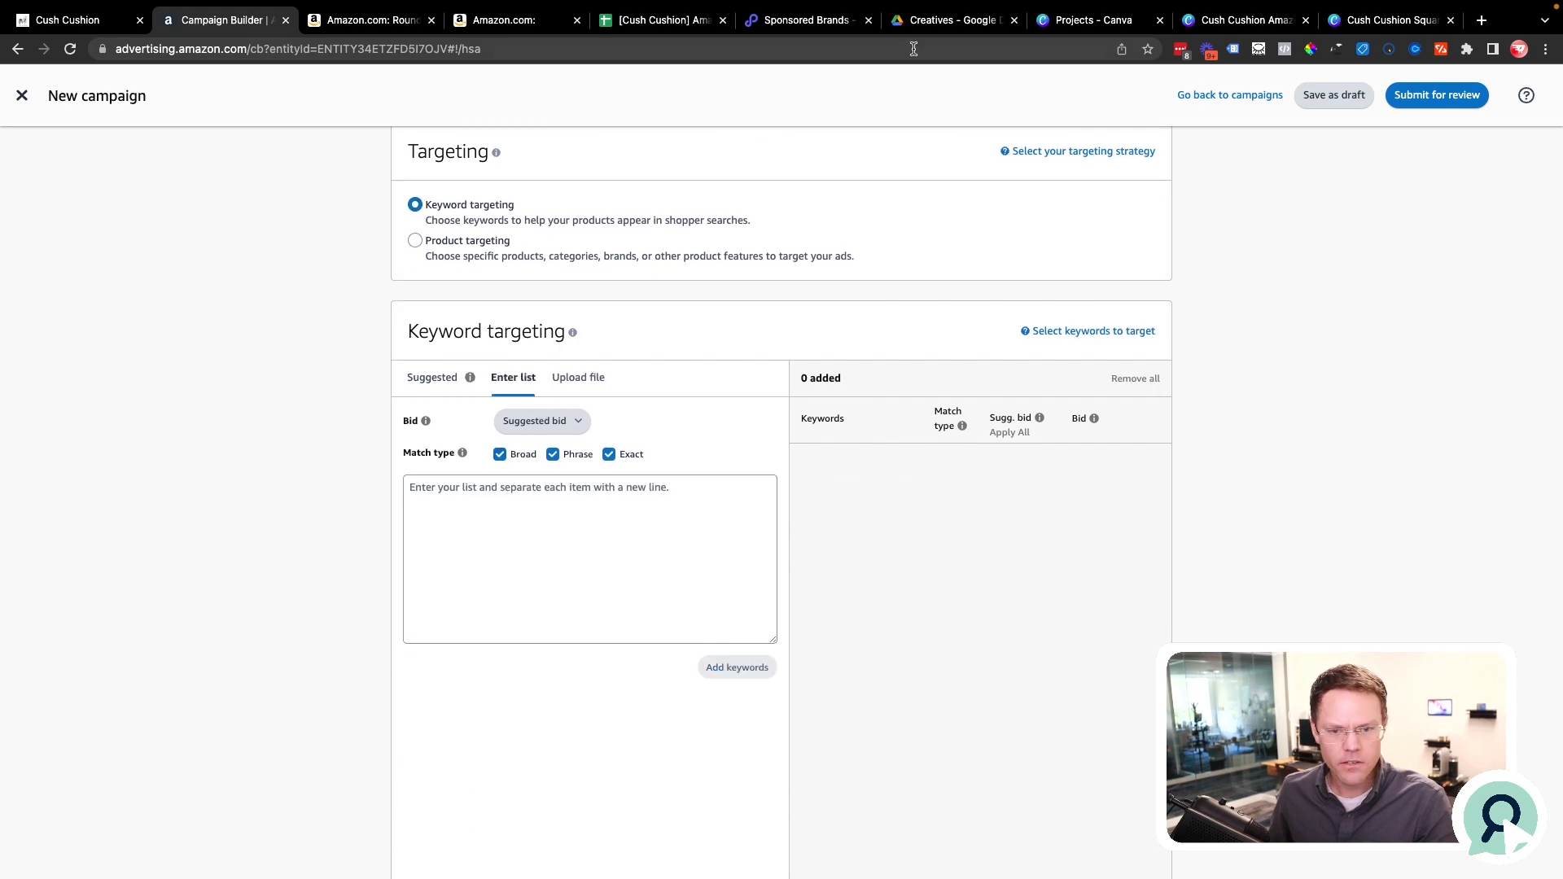
pyautogui.click(652, 31)
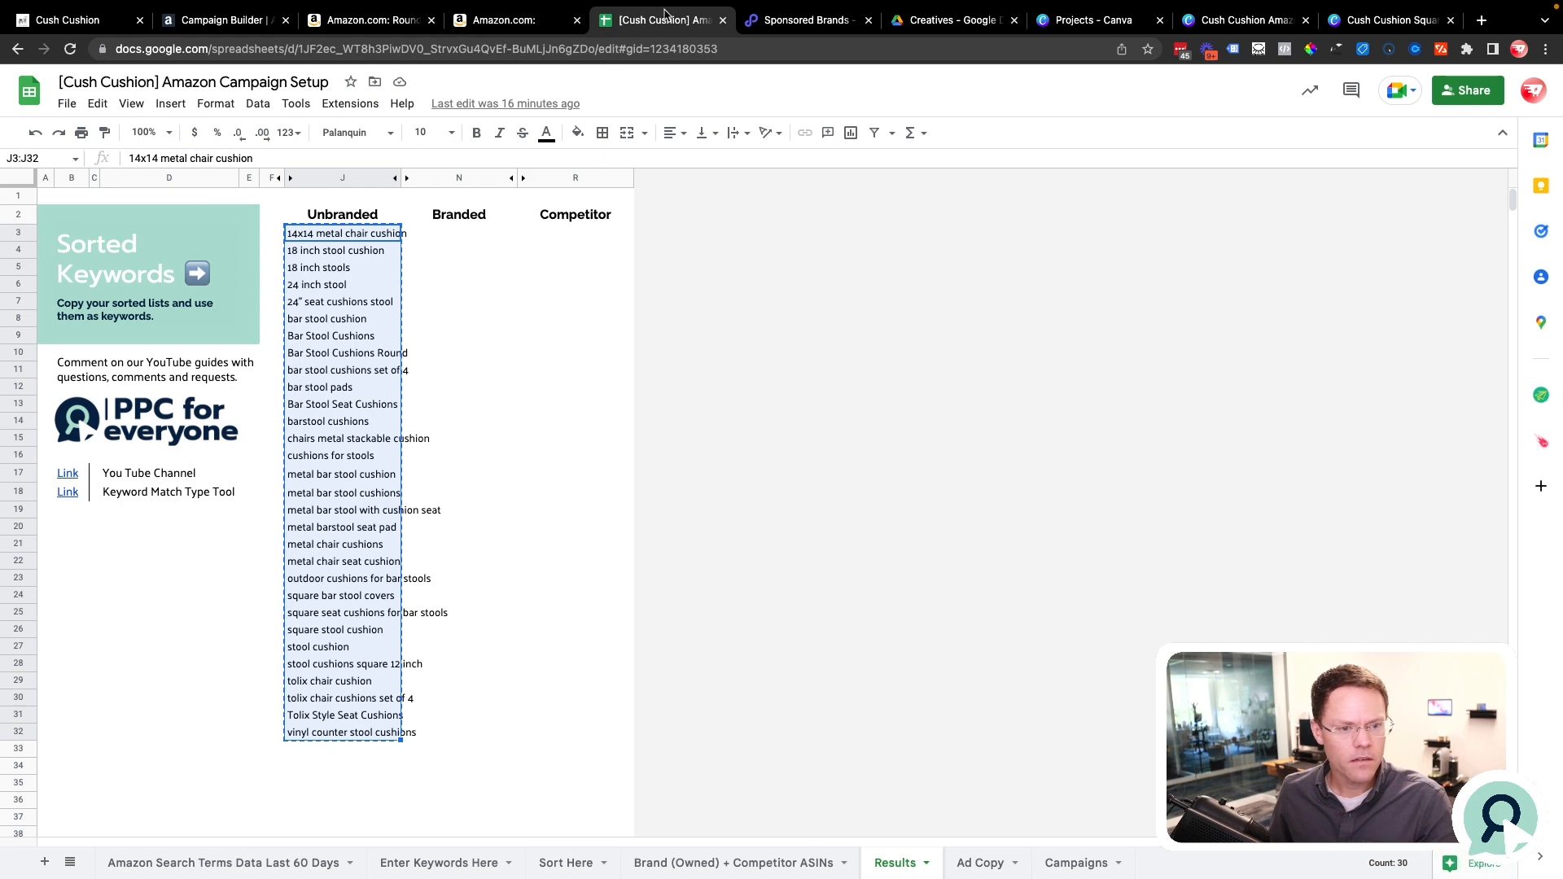
pyautogui.press('super+2')
pyautogui.click(551, 541)
pyautogui.press('super+v')
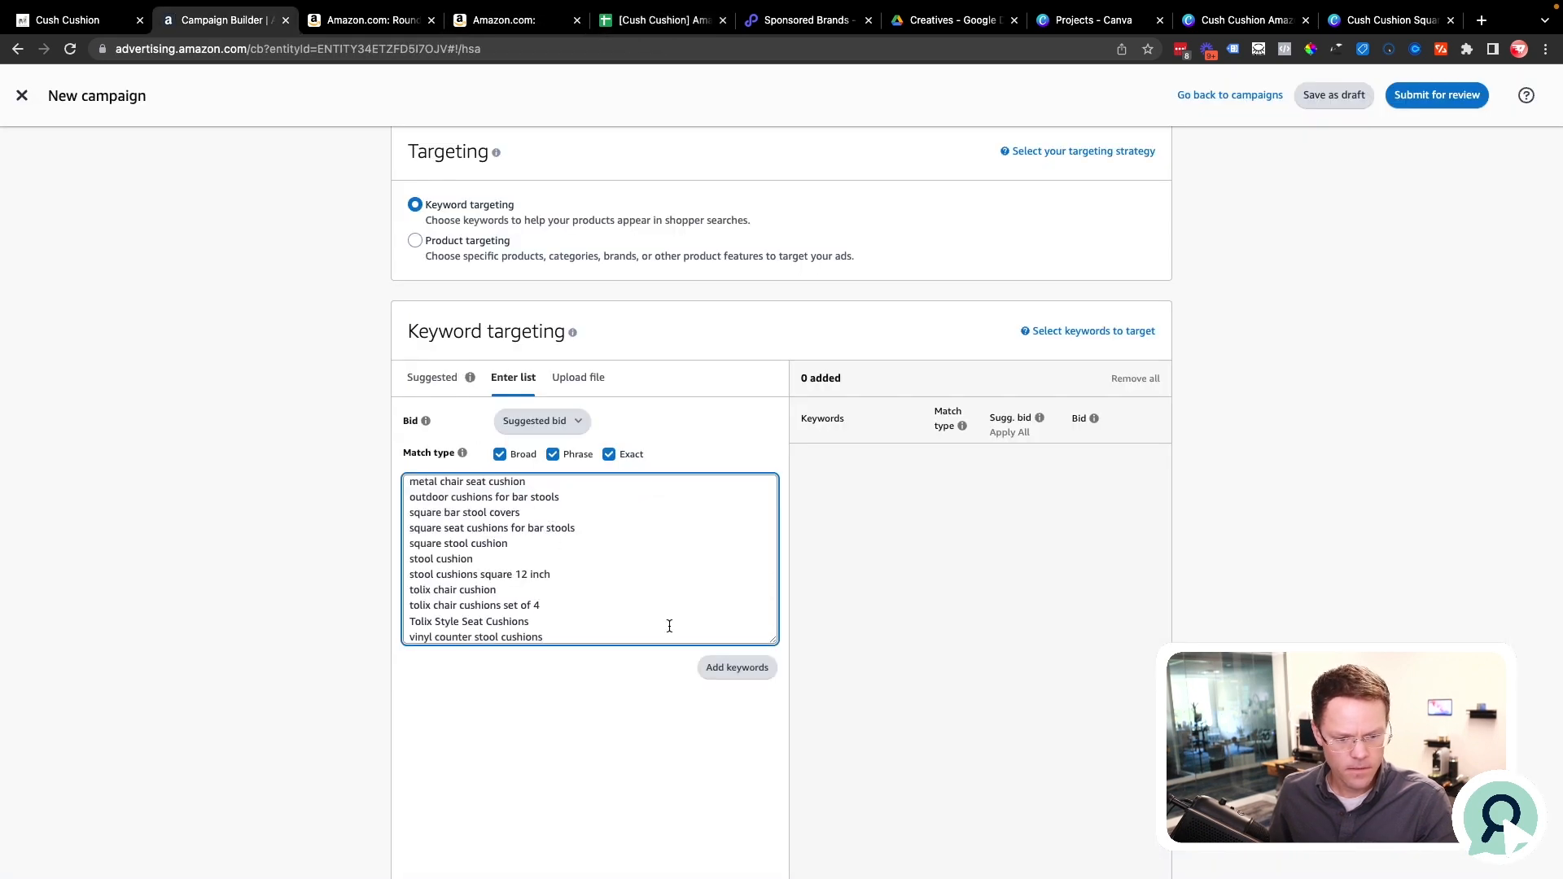
pyautogui.click(722, 667)
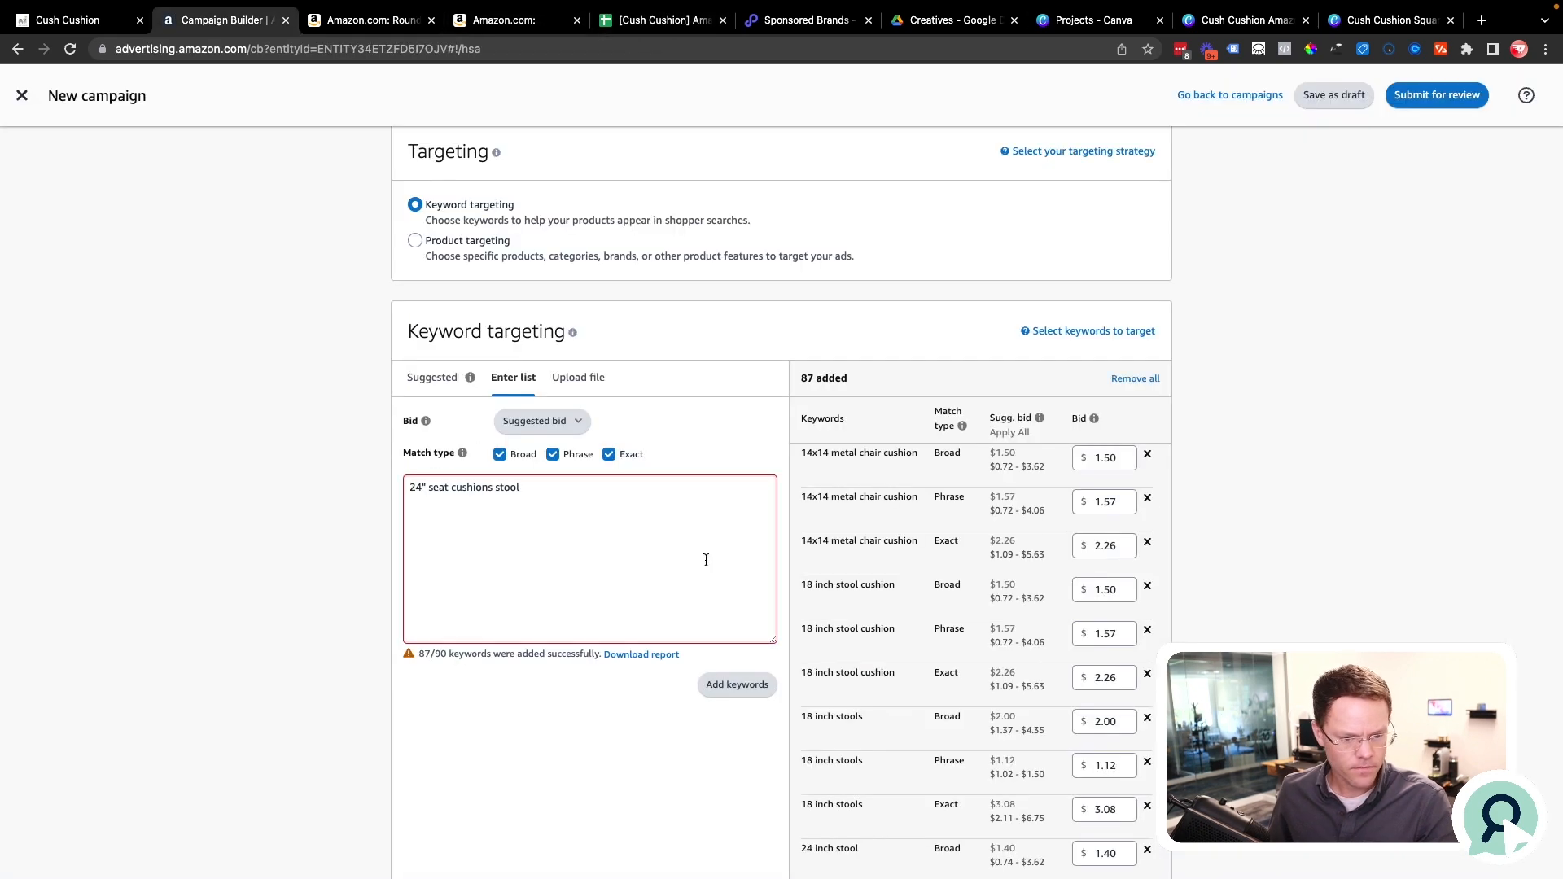
# Clear the leftover keyword 24" seat cushions stool from the keyword entry list.
pyautogui.click(603, 508)
pyautogui.press('super+a')
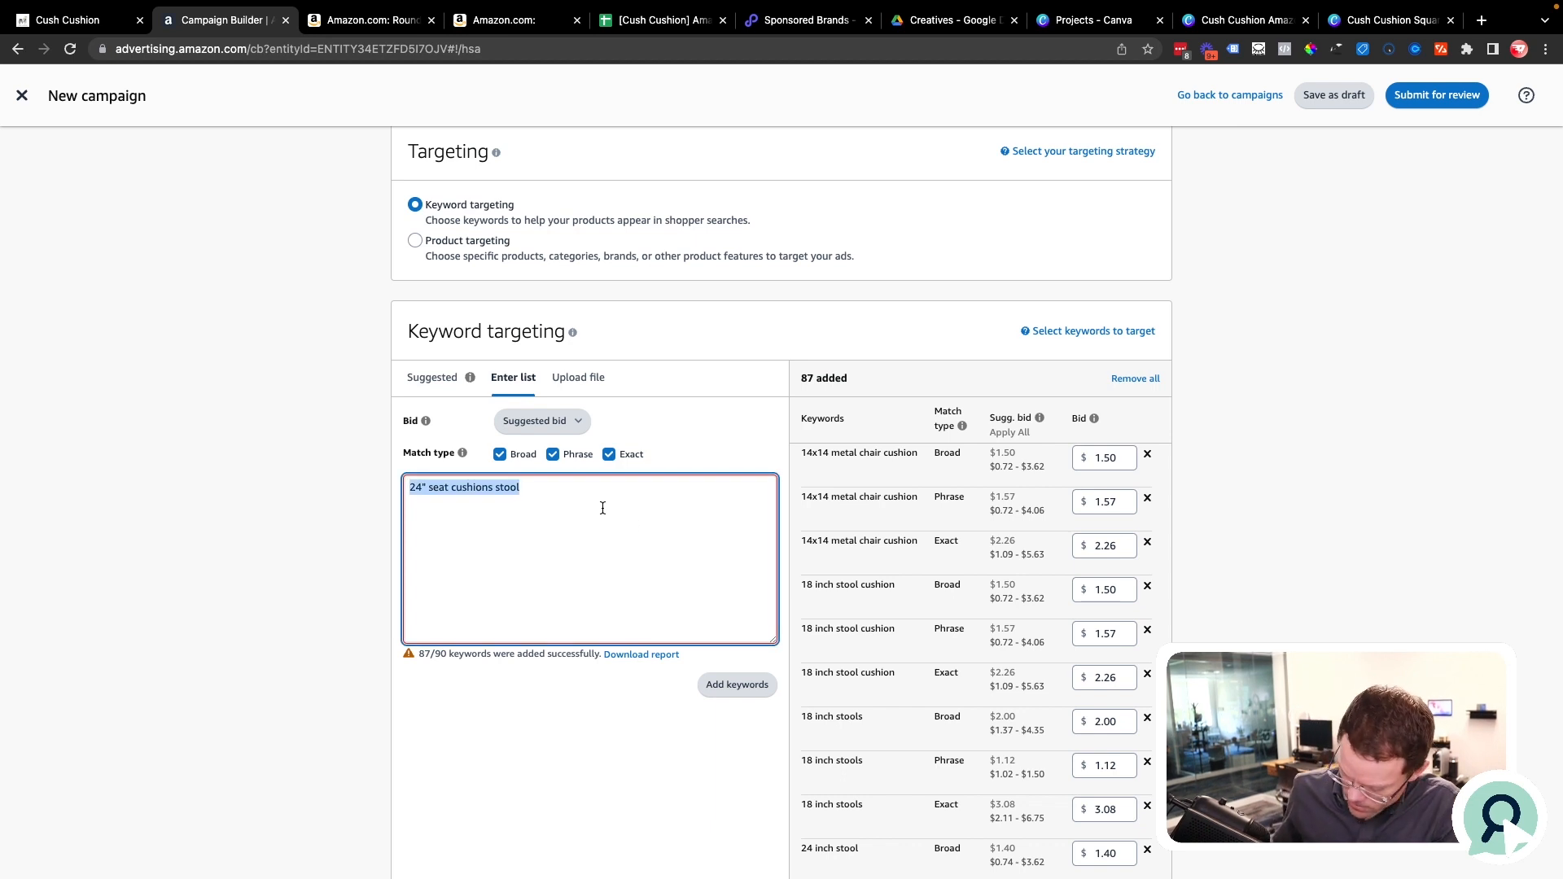
pyautogui.press('BackSpace')
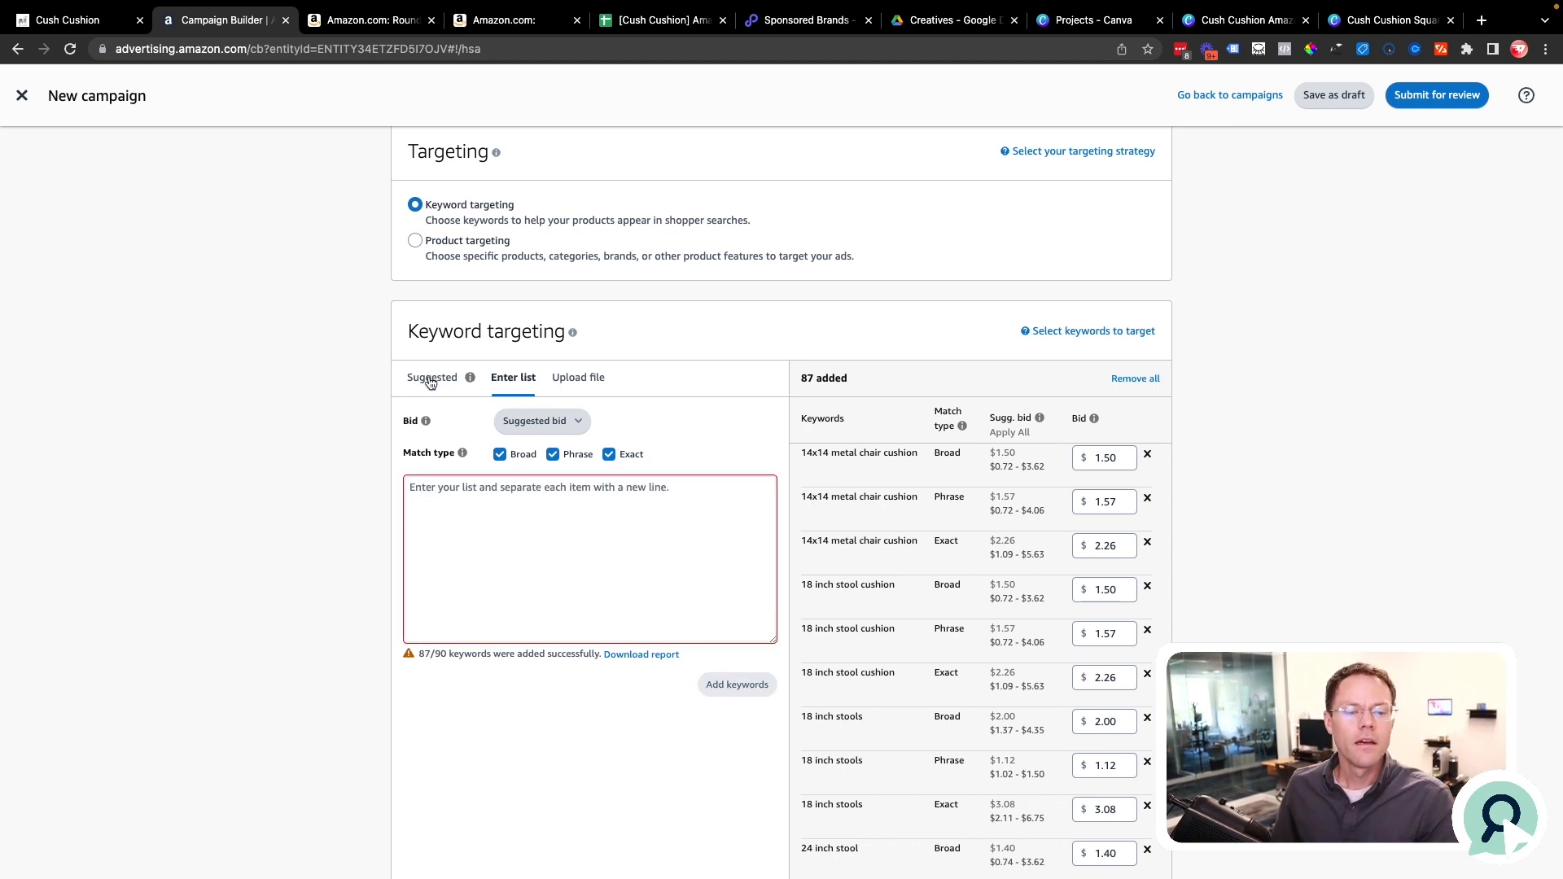
# Add the suggested keywords tolix cushion and stool cushion square in broad, phrase and exact match.
pyautogui.click(431, 381)
pyautogui.scroll(-1, 700, 630)
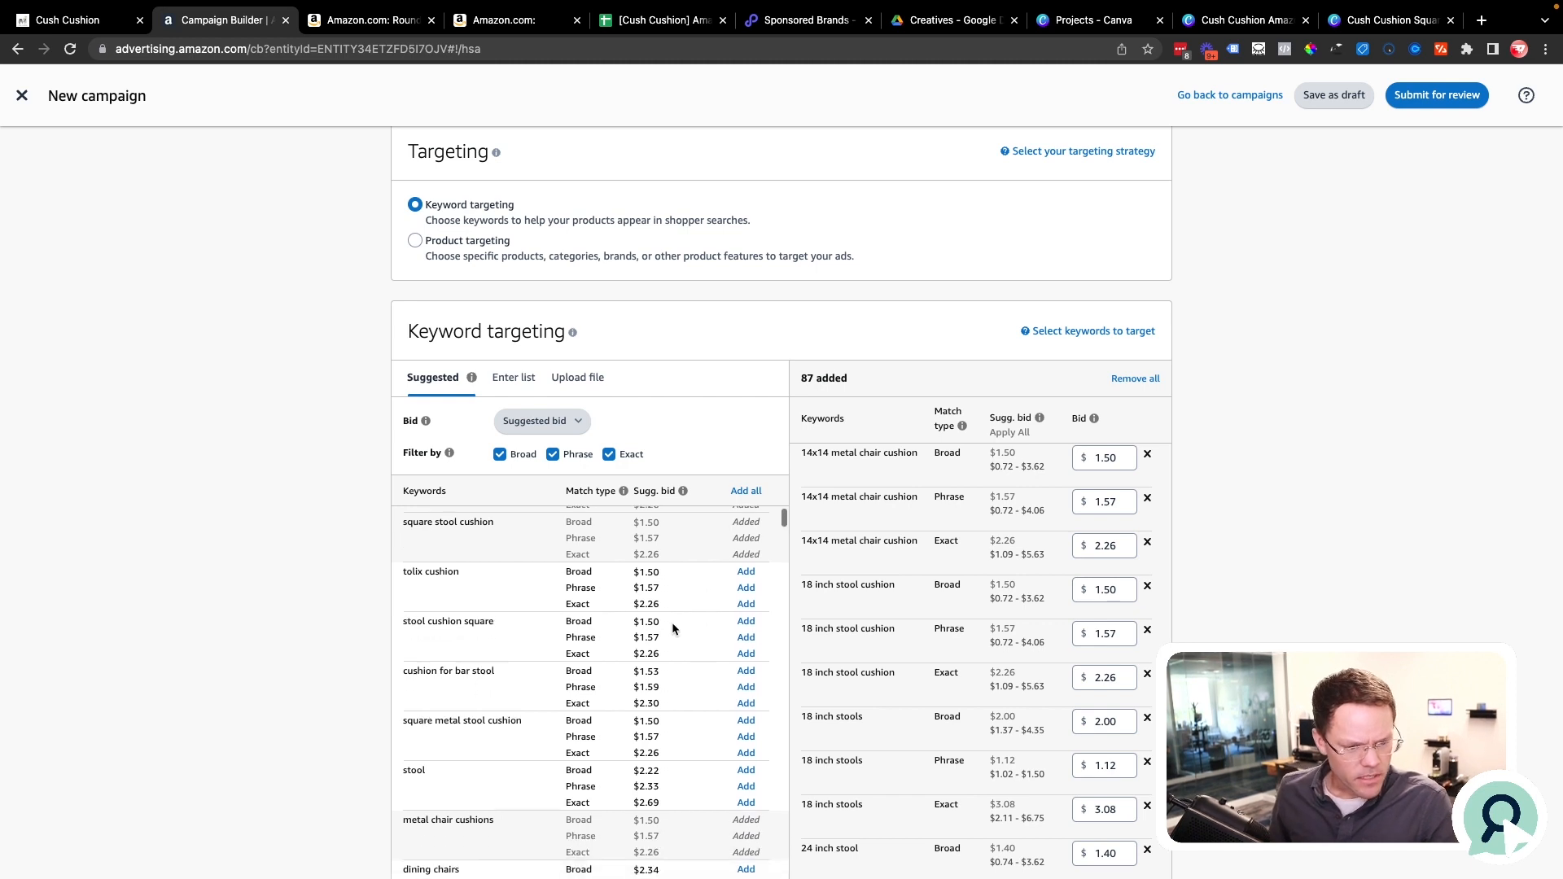
pyautogui.click(746, 573)
pyautogui.click(746, 589)
pyautogui.click(746, 604)
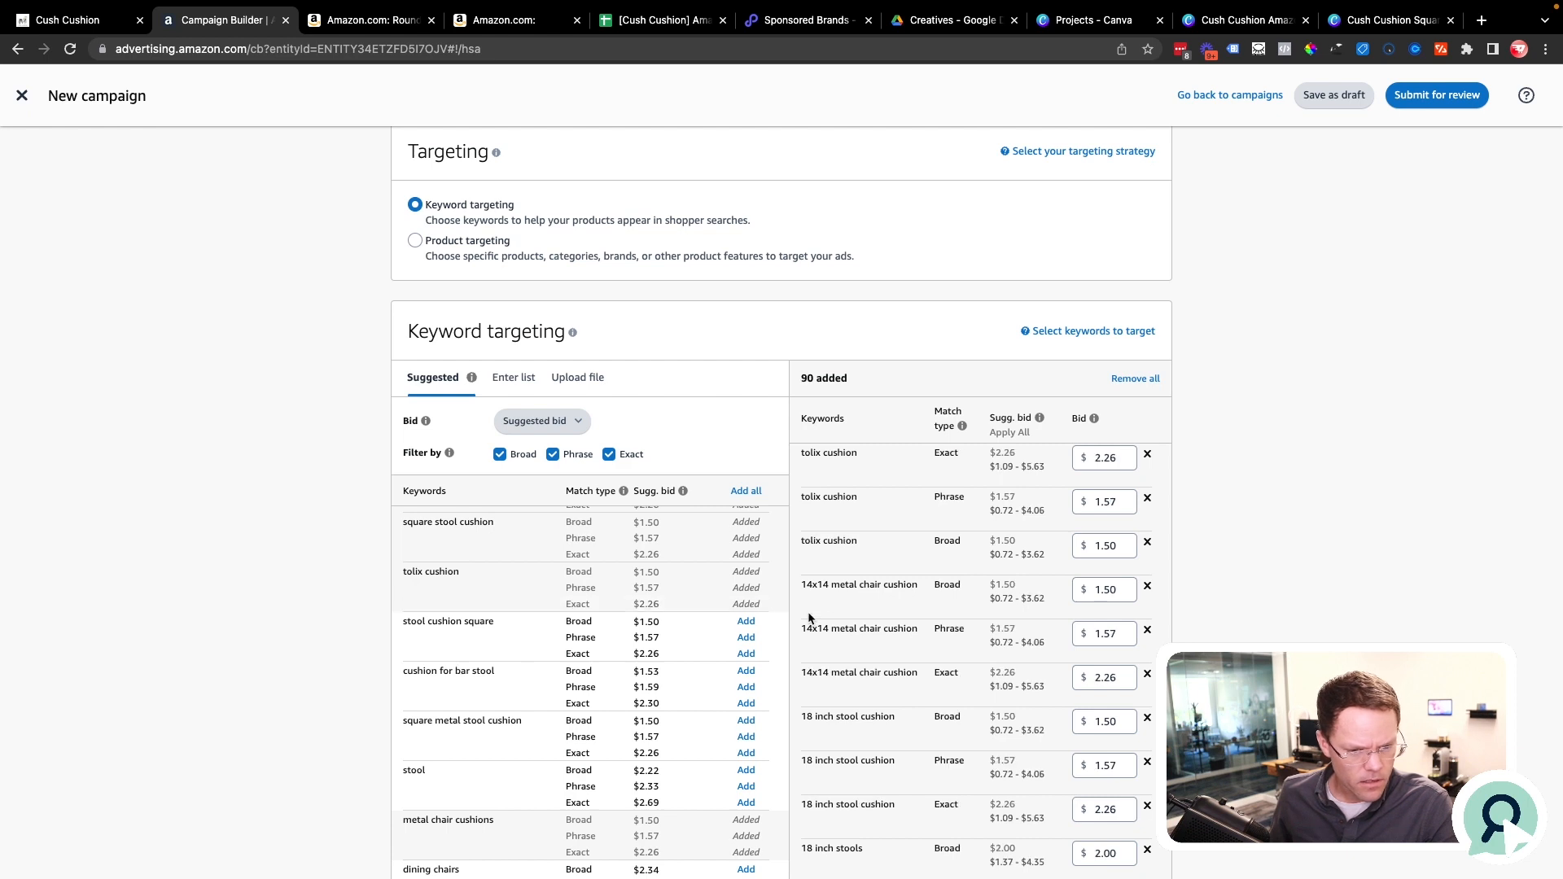
pyautogui.click(746, 621)
pyautogui.click(746, 637)
pyautogui.click(746, 654)
# Add the suggested keyword square metal stool cushion in broad, phrase and exact match.
pyautogui.scroll(-2, 721, 727)
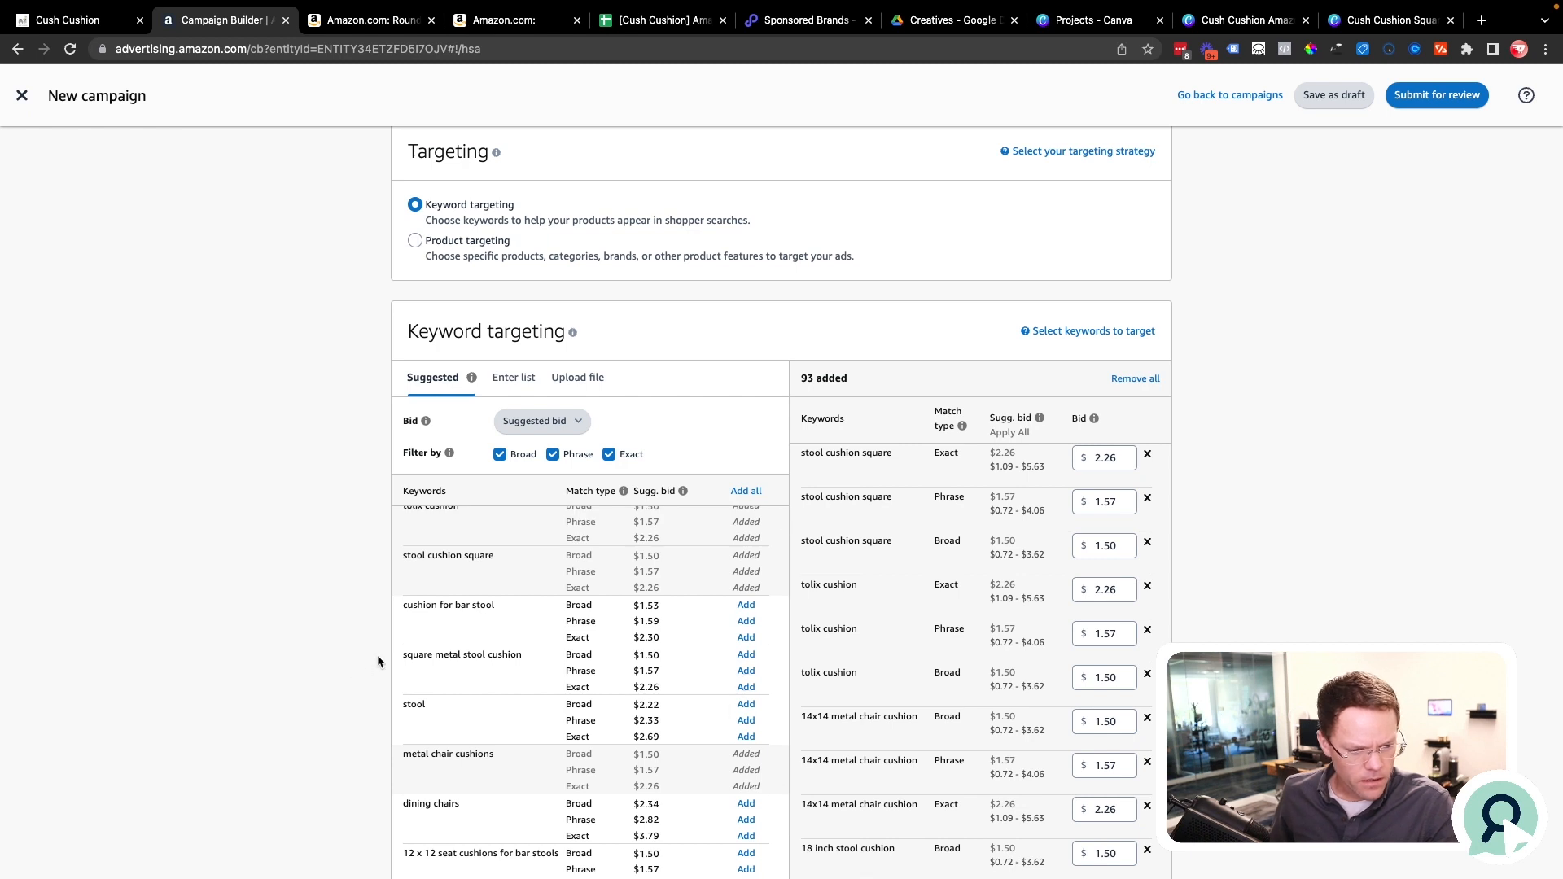
pyautogui.moveTo(405, 655); pyautogui.dragTo(521, 655)
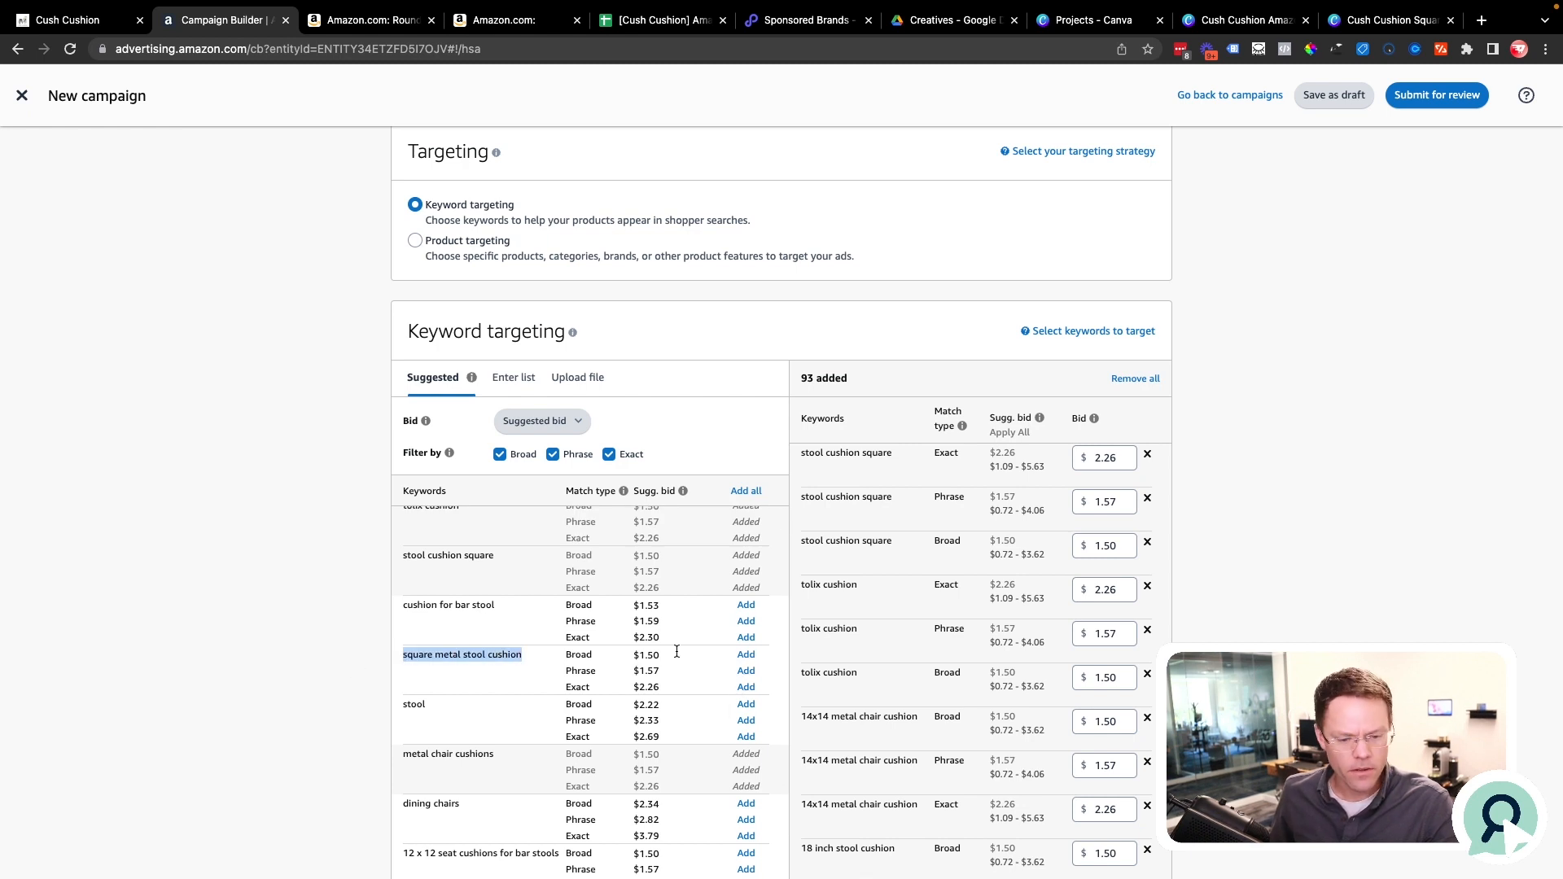
pyautogui.click(746, 655)
pyautogui.click(746, 671)
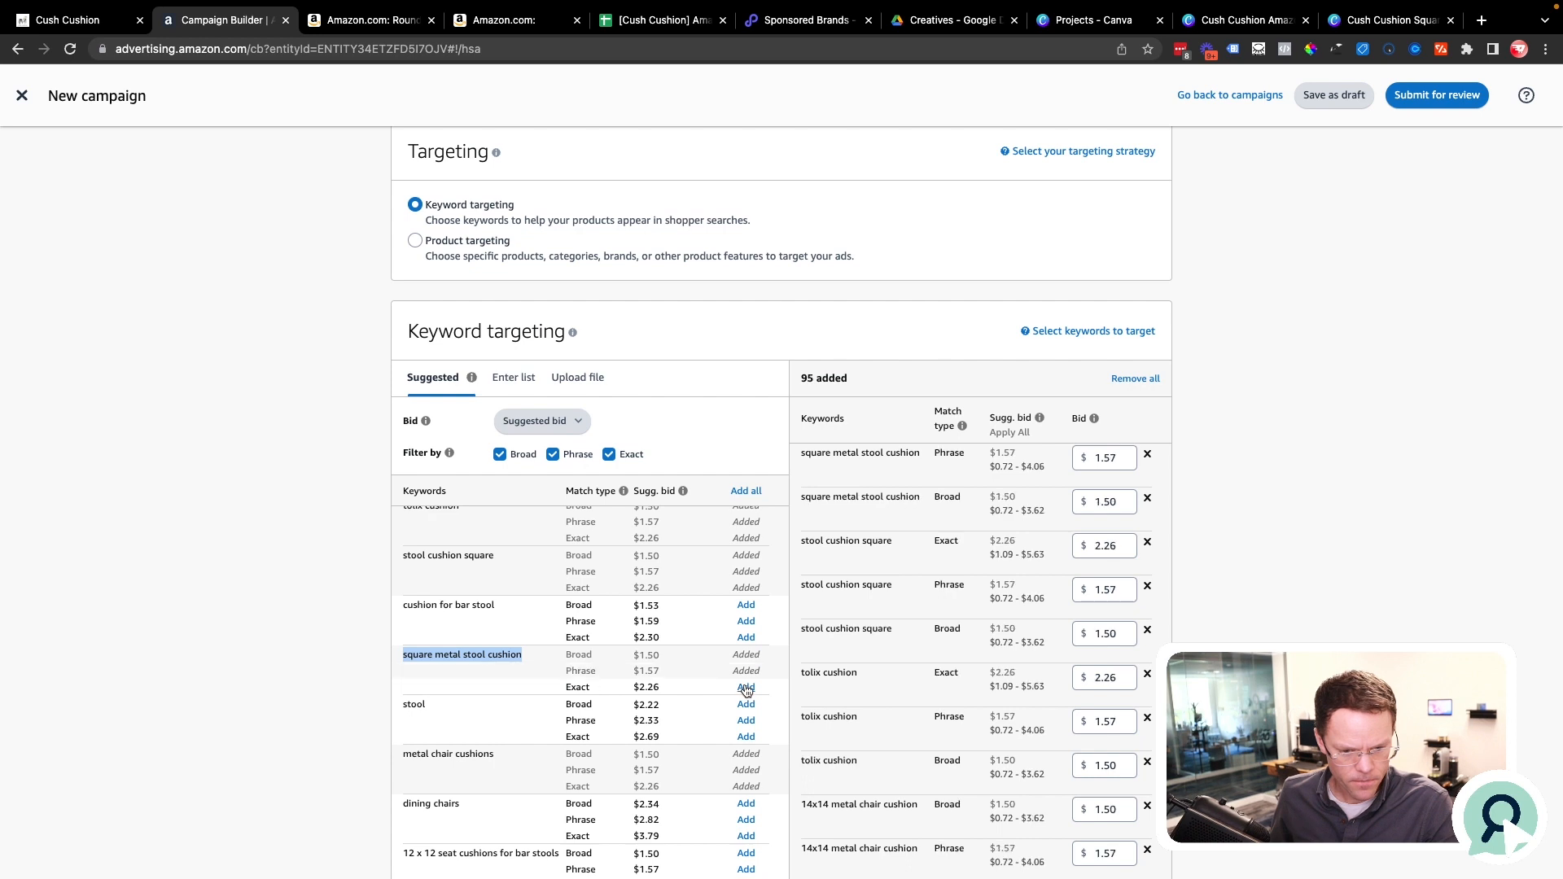
pyautogui.click(746, 687)
# Look through further suggested keywords and check the square waterproof cushion's dimensions on the Cush Cushion website, returning to the campaign builder.
pyautogui.scroll(-6, 499, 614)
pyautogui.scroll(-2, 498, 615)
pyautogui.scroll(-2, 524, 733)
pyautogui.scroll(4, 524, 726)
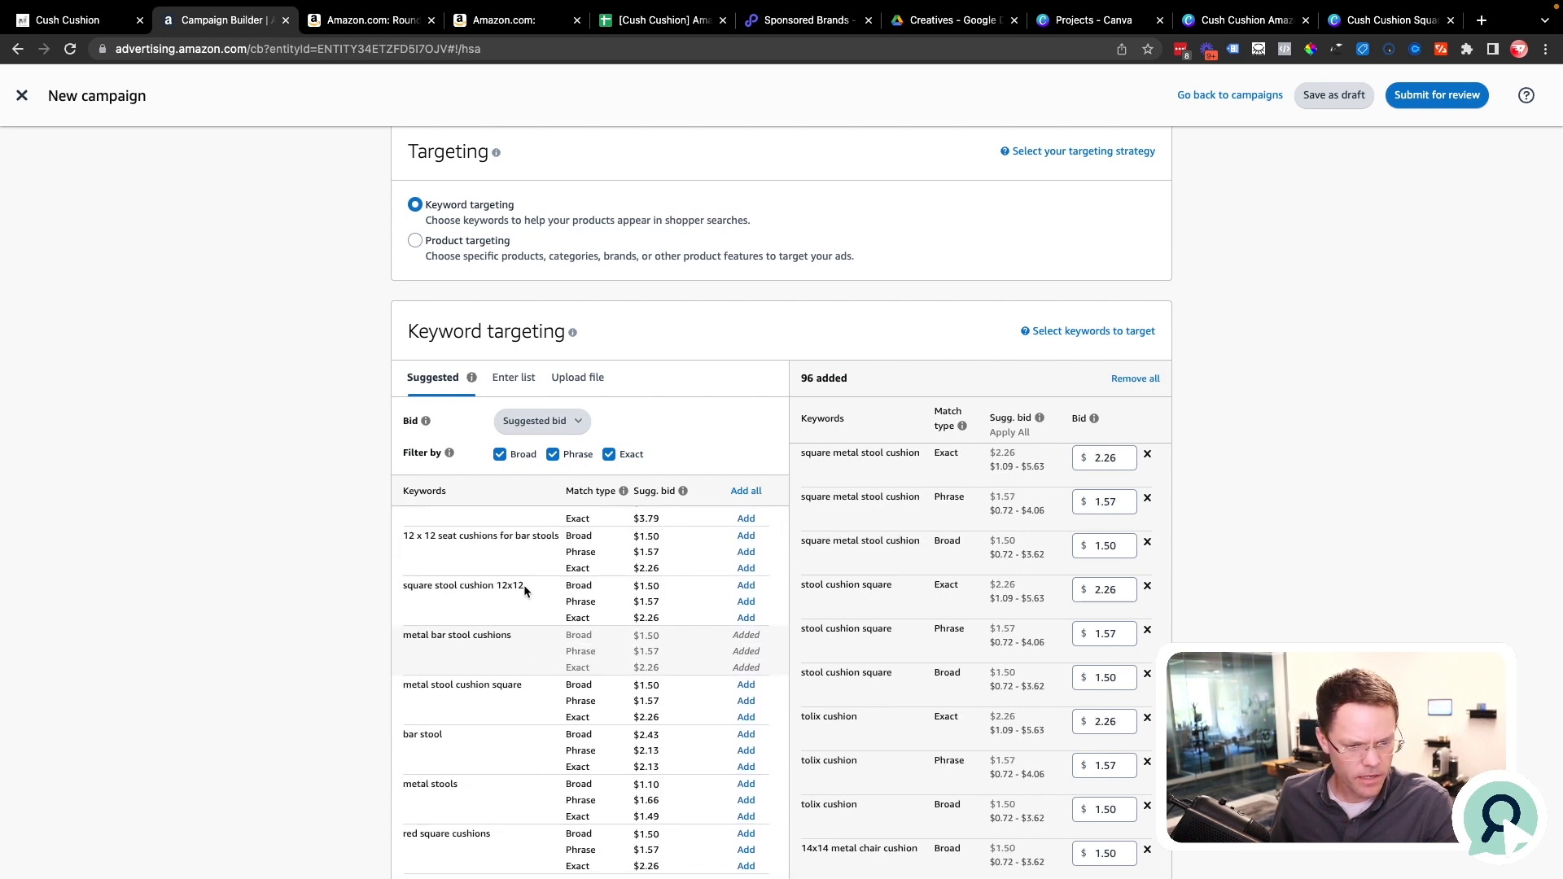
pyautogui.click(91, 22)
pyautogui.scroll(-1, 1128, 548)
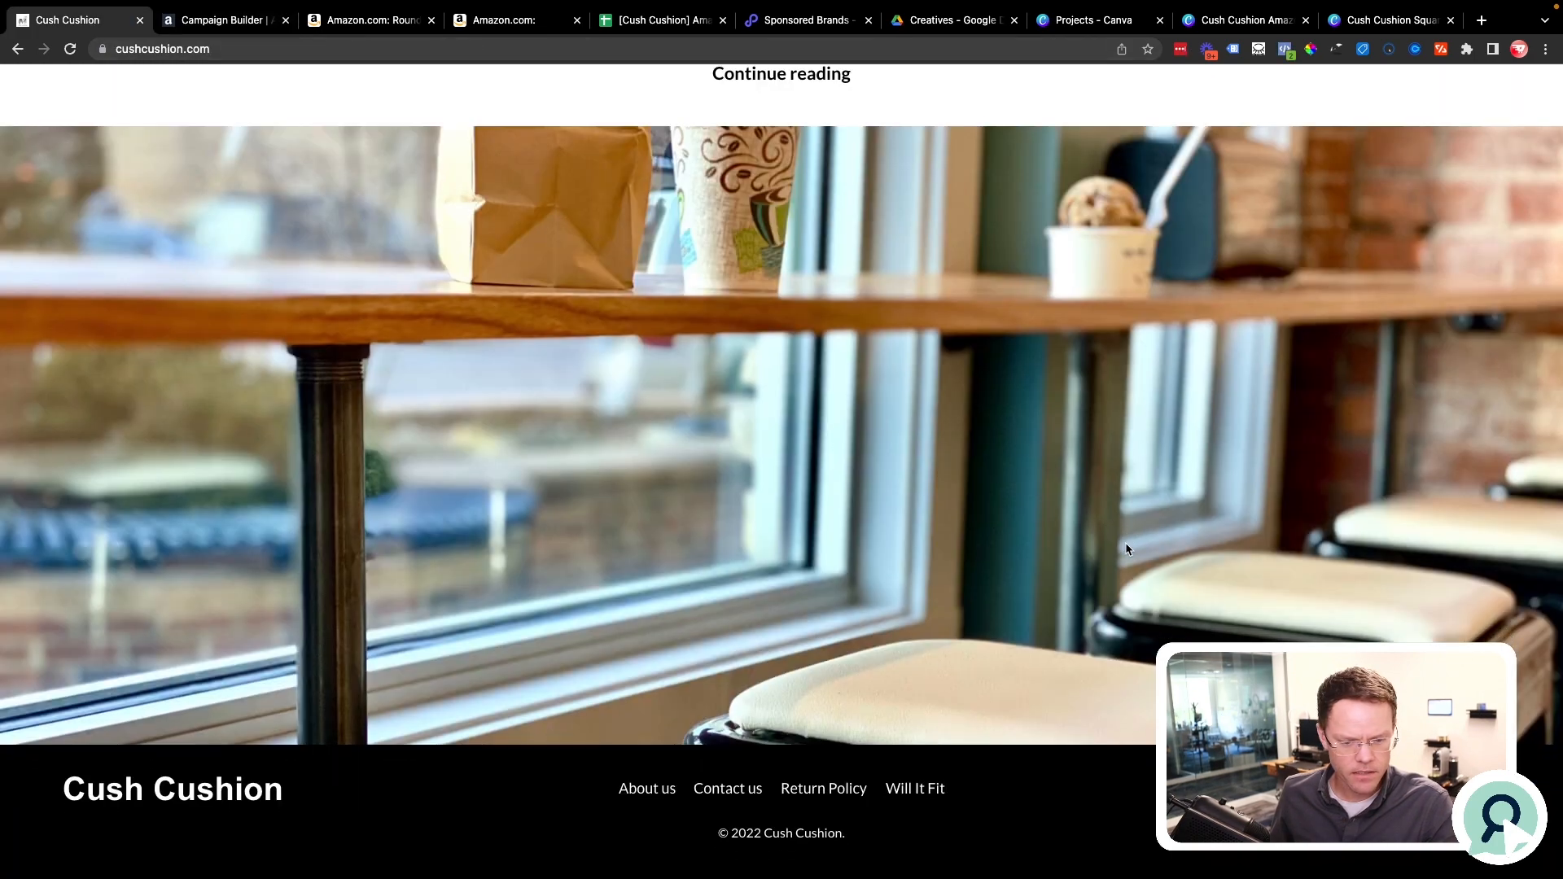
pyautogui.scroll(15, 1128, 549)
pyautogui.scroll(10, 1125, 548)
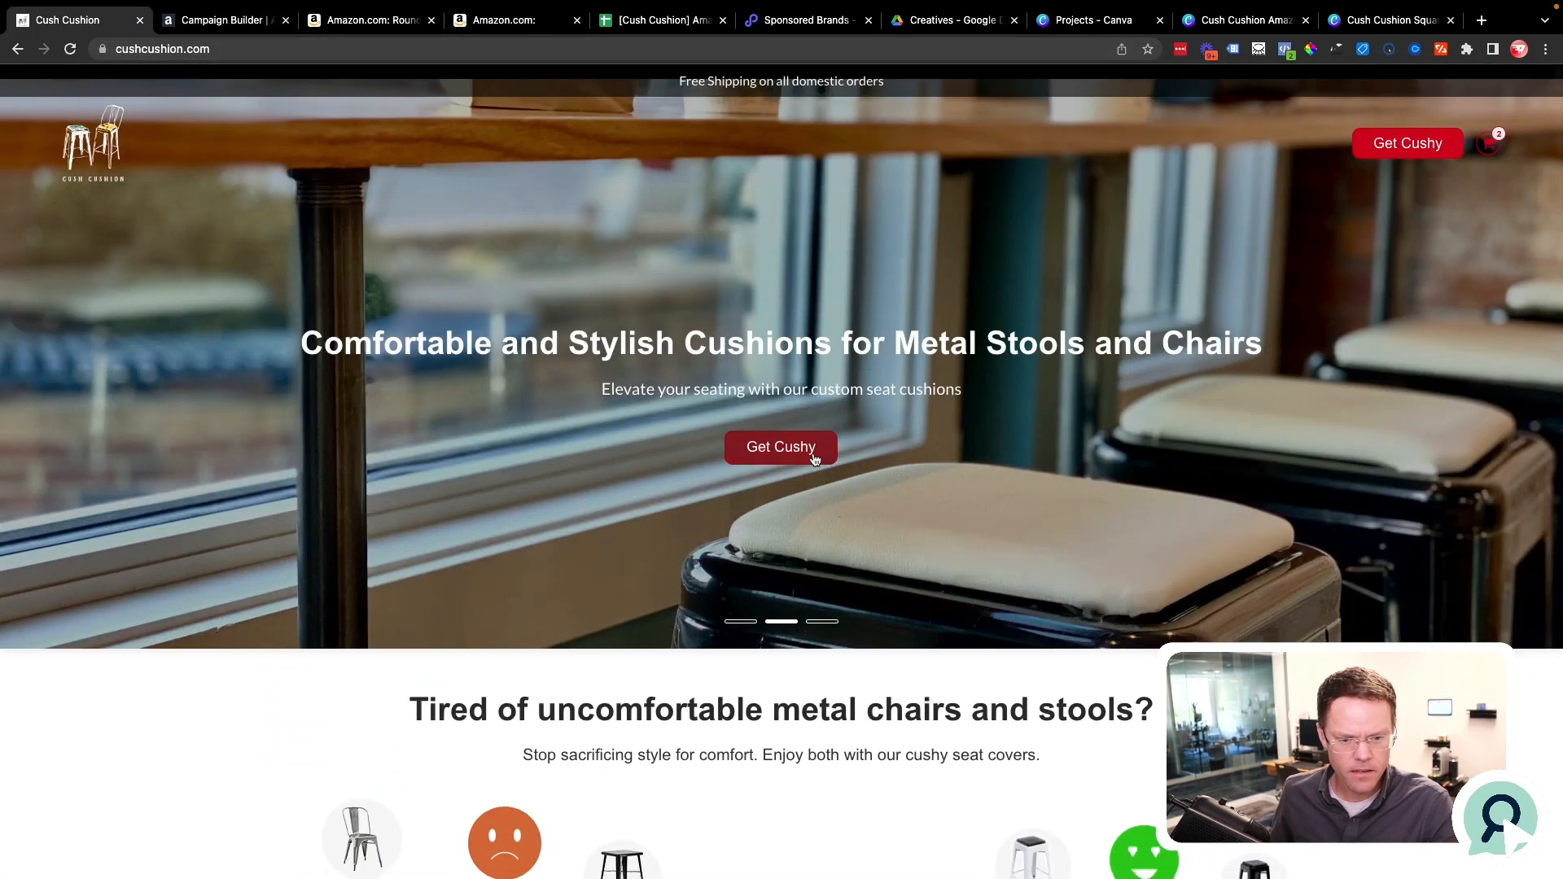
pyautogui.click(806, 453)
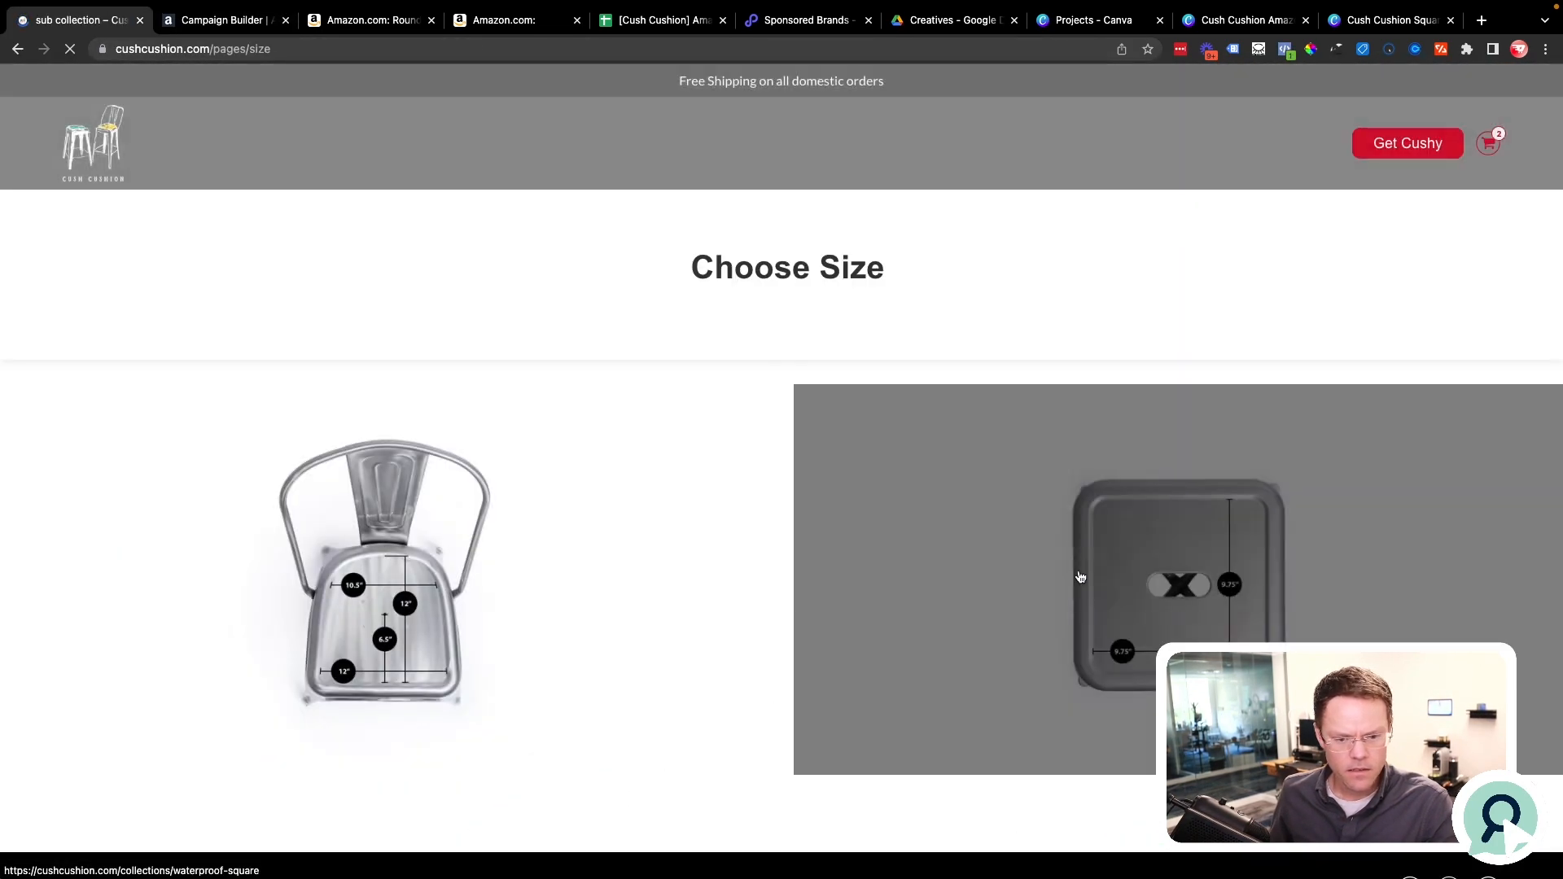
pyautogui.click(1080, 577)
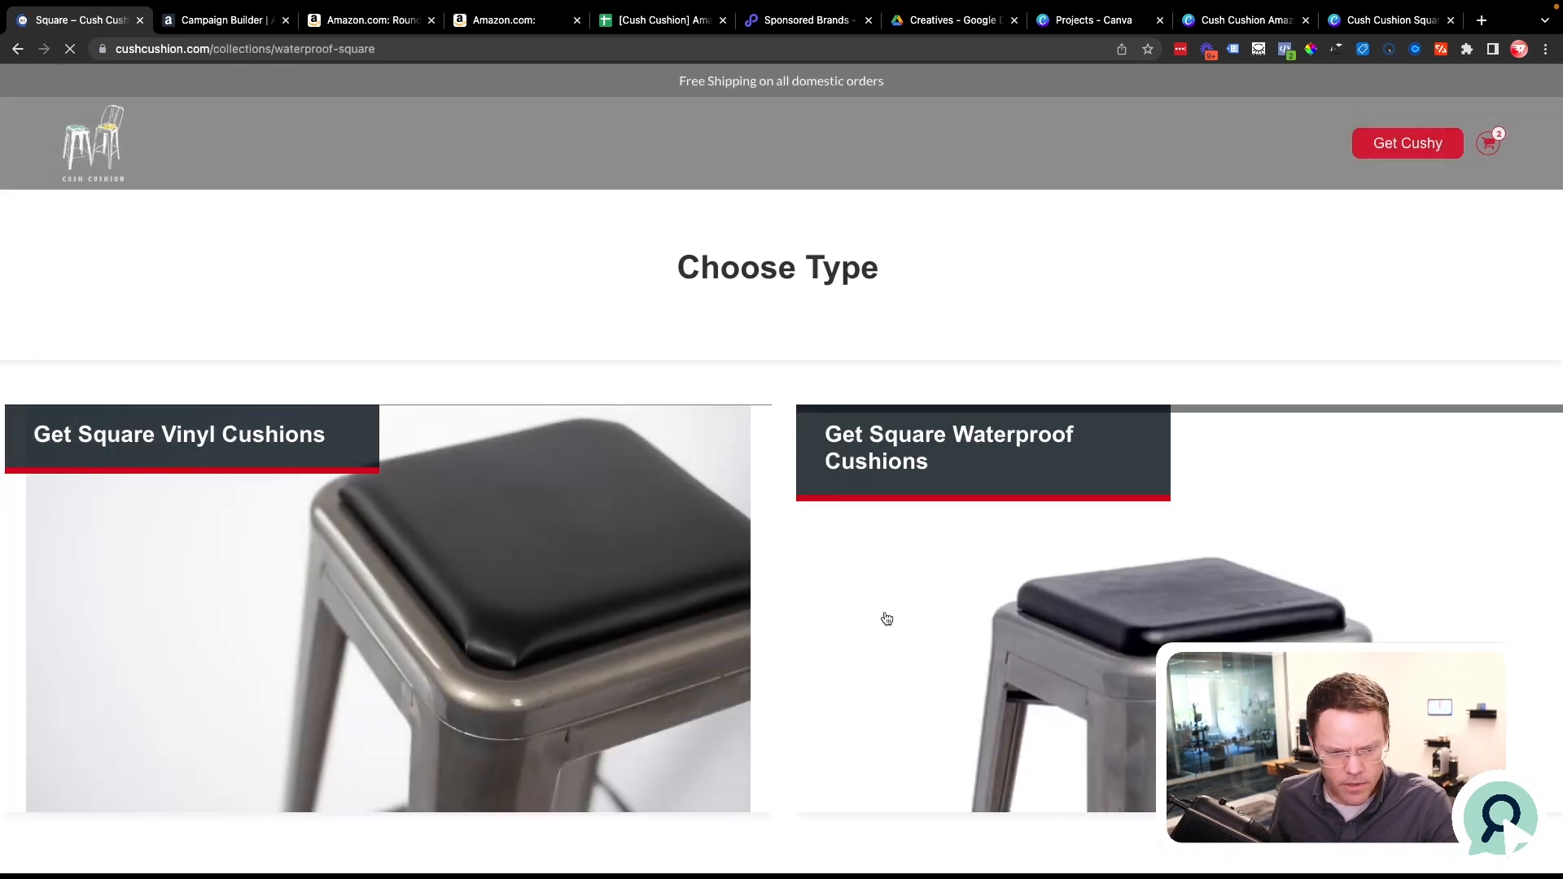
pyautogui.scroll(-3, 928, 602)
pyautogui.click(1084, 529)
pyautogui.scroll(-3, 1084, 527)
pyautogui.moveTo(1037, 483); pyautogui.dragTo(913, 481)
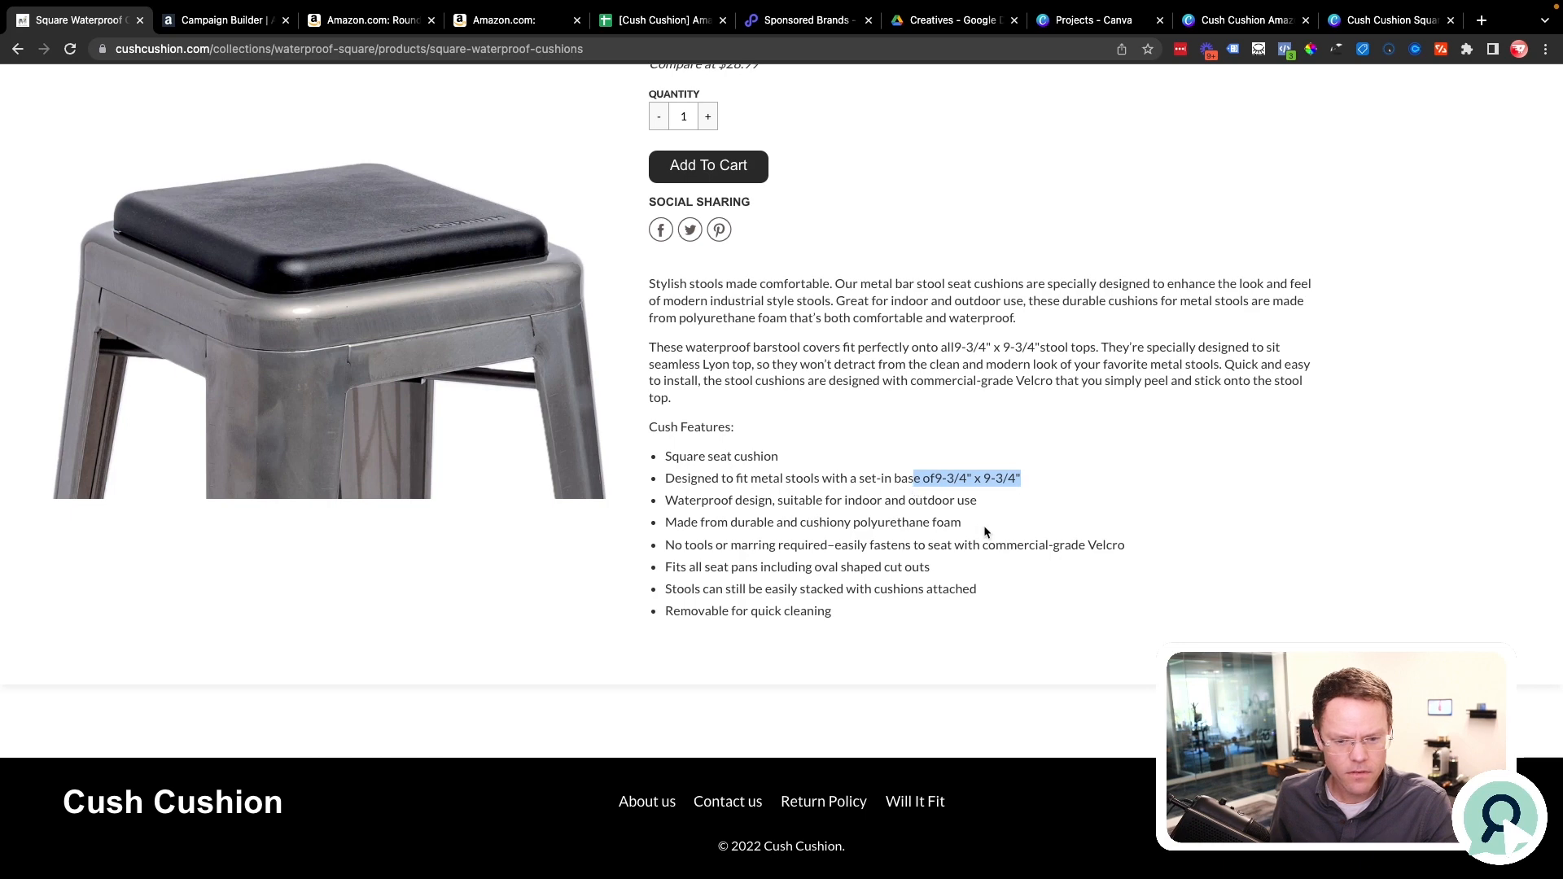
pyautogui.click(227, 20)
pyautogui.click(370, 21)
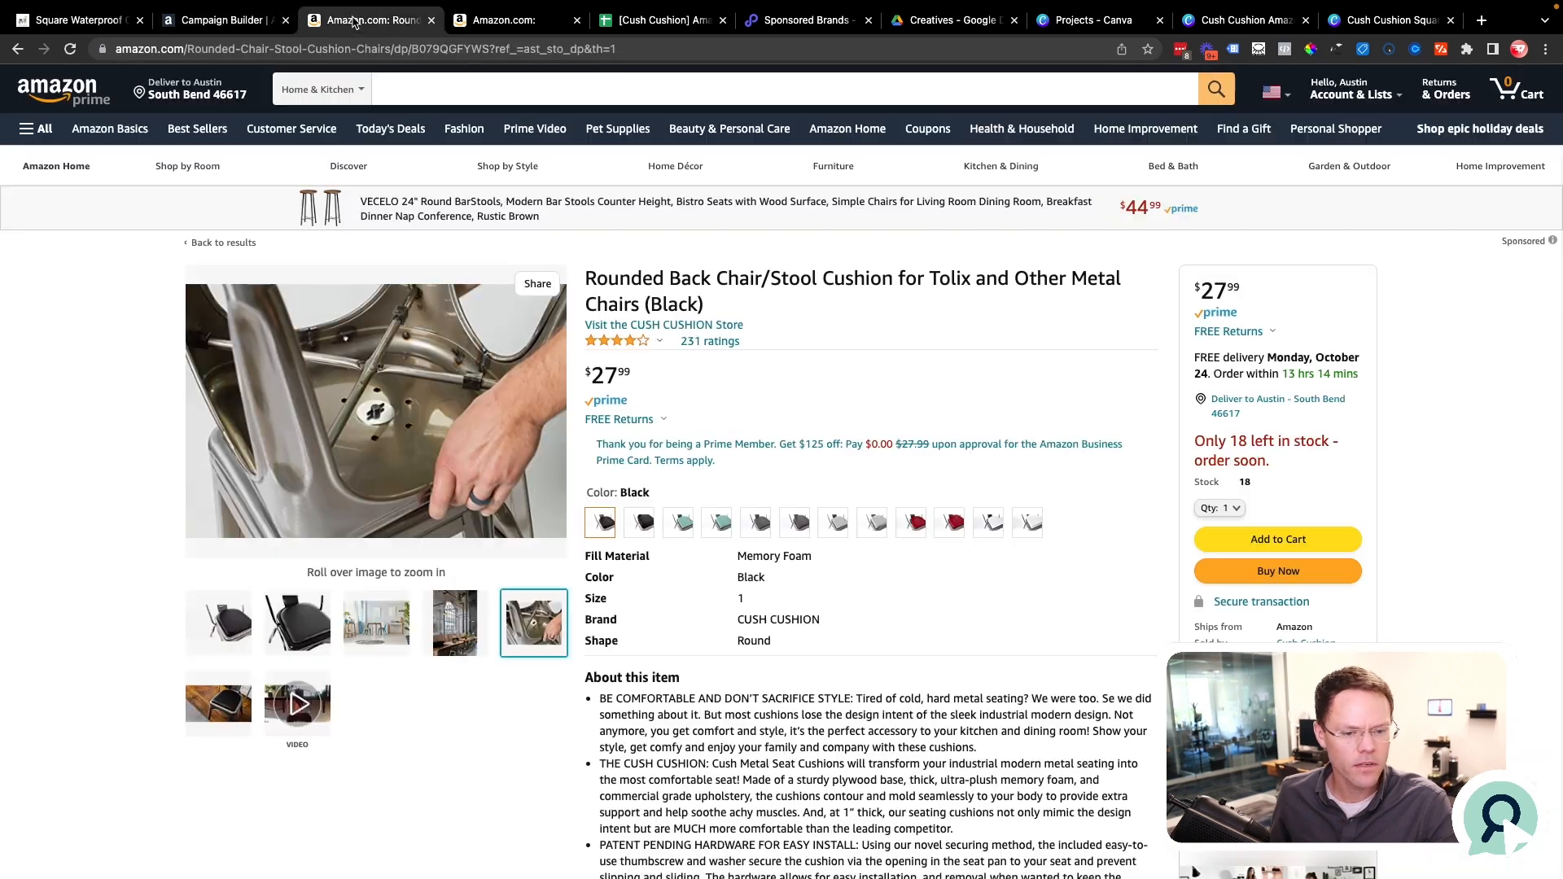
pyautogui.click(216, 20)
# Remove the keyword 14x14 metal chair cushion from the added keywords in broad, phrase and exact match.
pyautogui.moveTo(475, 586); pyautogui.dragTo(547, 598)
pyautogui.scroll(-5, 1014, 668)
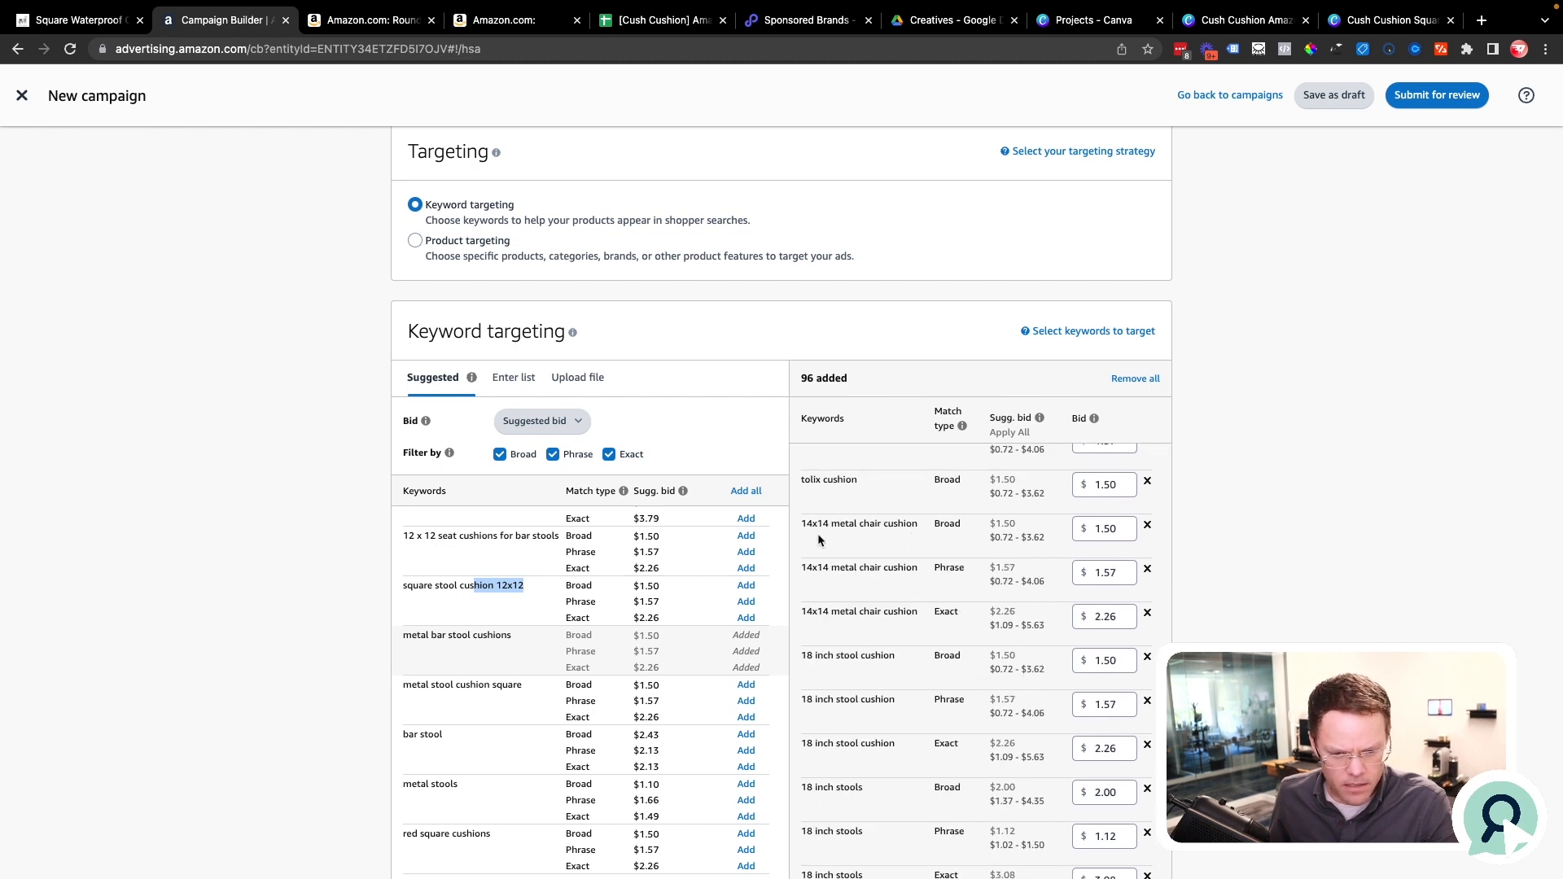
pyautogui.click(1148, 528)
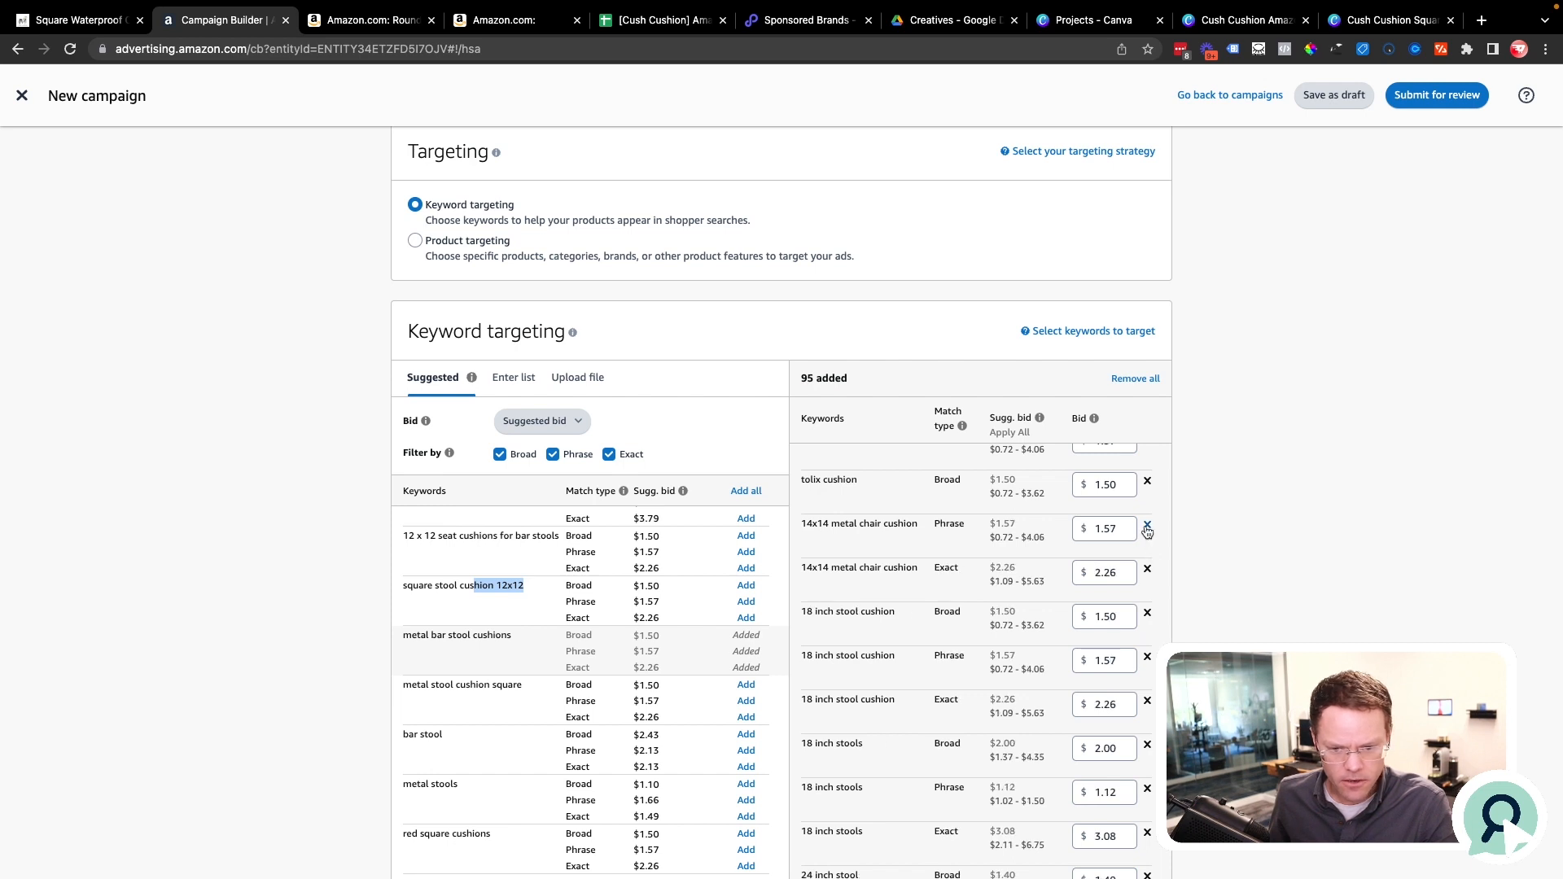
pyautogui.click(1148, 529)
pyautogui.click(1147, 529)
# Remove the added keywords 18 inch stool cushion, 18 inch stools and 24 inch stool in every match type.
pyautogui.moveTo(803, 525); pyautogui.dragTo(900, 527)
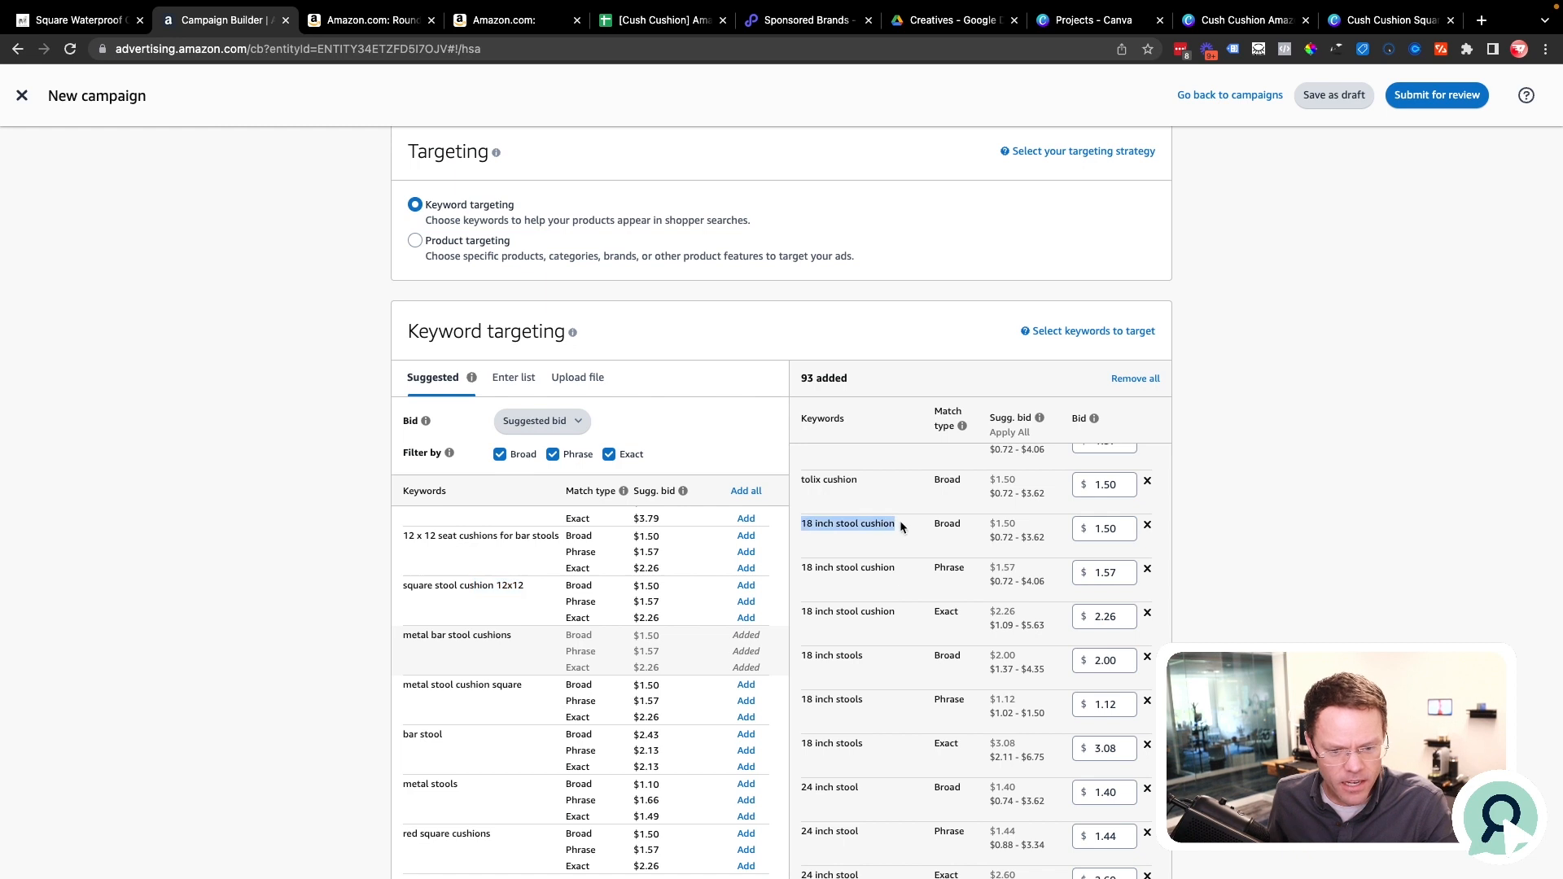
pyautogui.click(1151, 527)
pyautogui.click(1148, 527)
pyautogui.click(1148, 527)
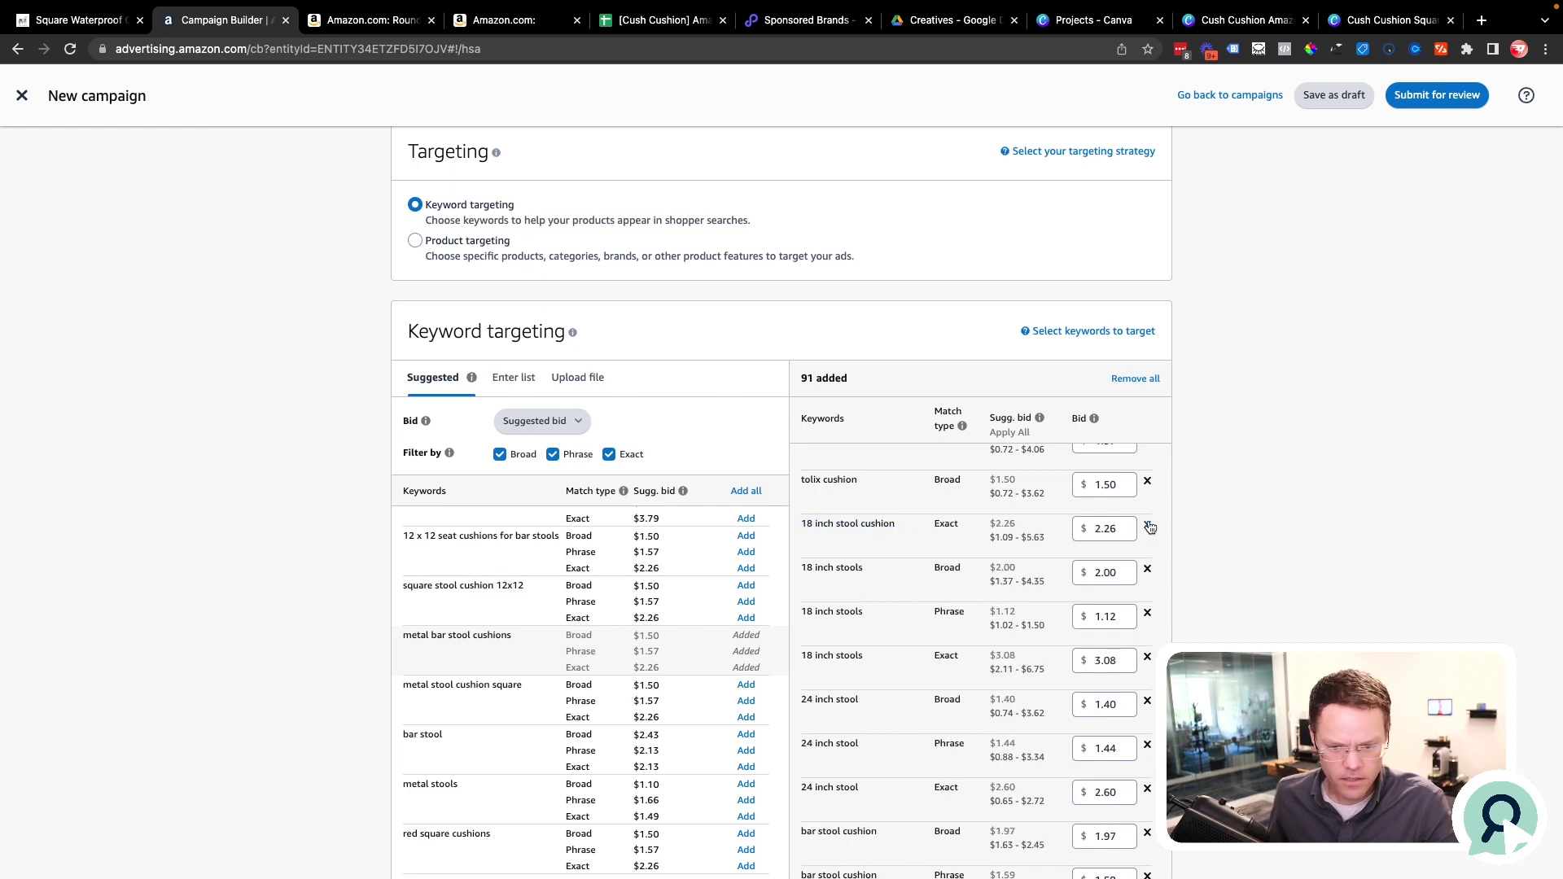
pyautogui.click(1147, 527)
pyautogui.click(1147, 526)
pyautogui.click(1147, 527)
pyautogui.click(1148, 527)
pyautogui.click(1148, 527)
pyautogui.click(1148, 527)
pyautogui.click(1148, 527)
# Add the suggested keyword bar stool cushions square 4 pack in broad, phrase and exact match.
pyautogui.scroll(-10, 897, 794)
pyautogui.scroll(-5, 887, 635)
pyautogui.scroll(-3, 497, 662)
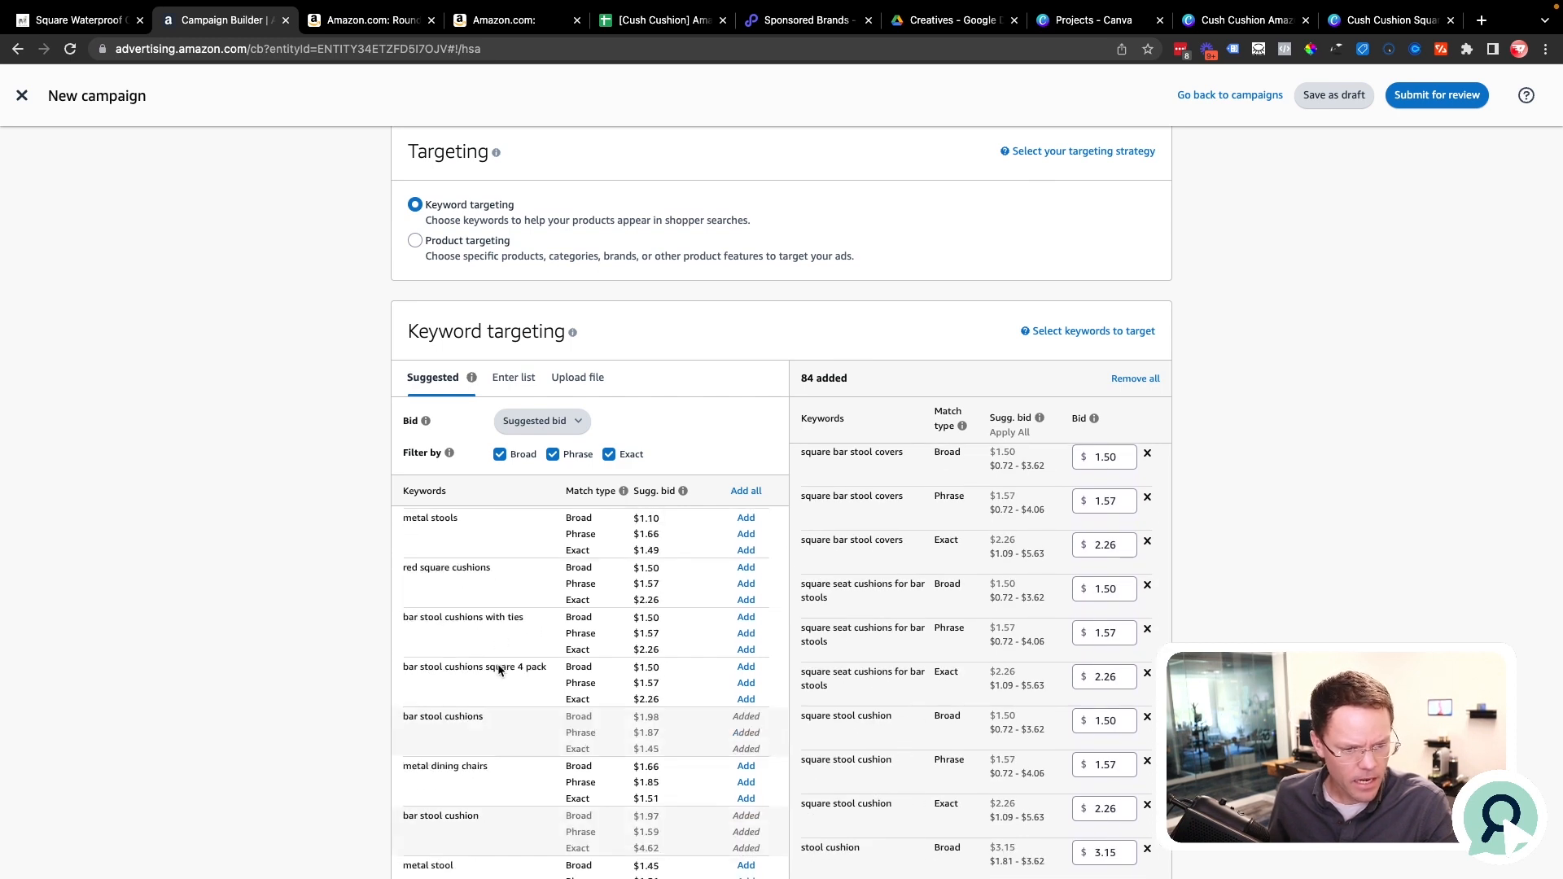
pyautogui.click(745, 667)
pyautogui.click(746, 683)
pyautogui.click(746, 699)
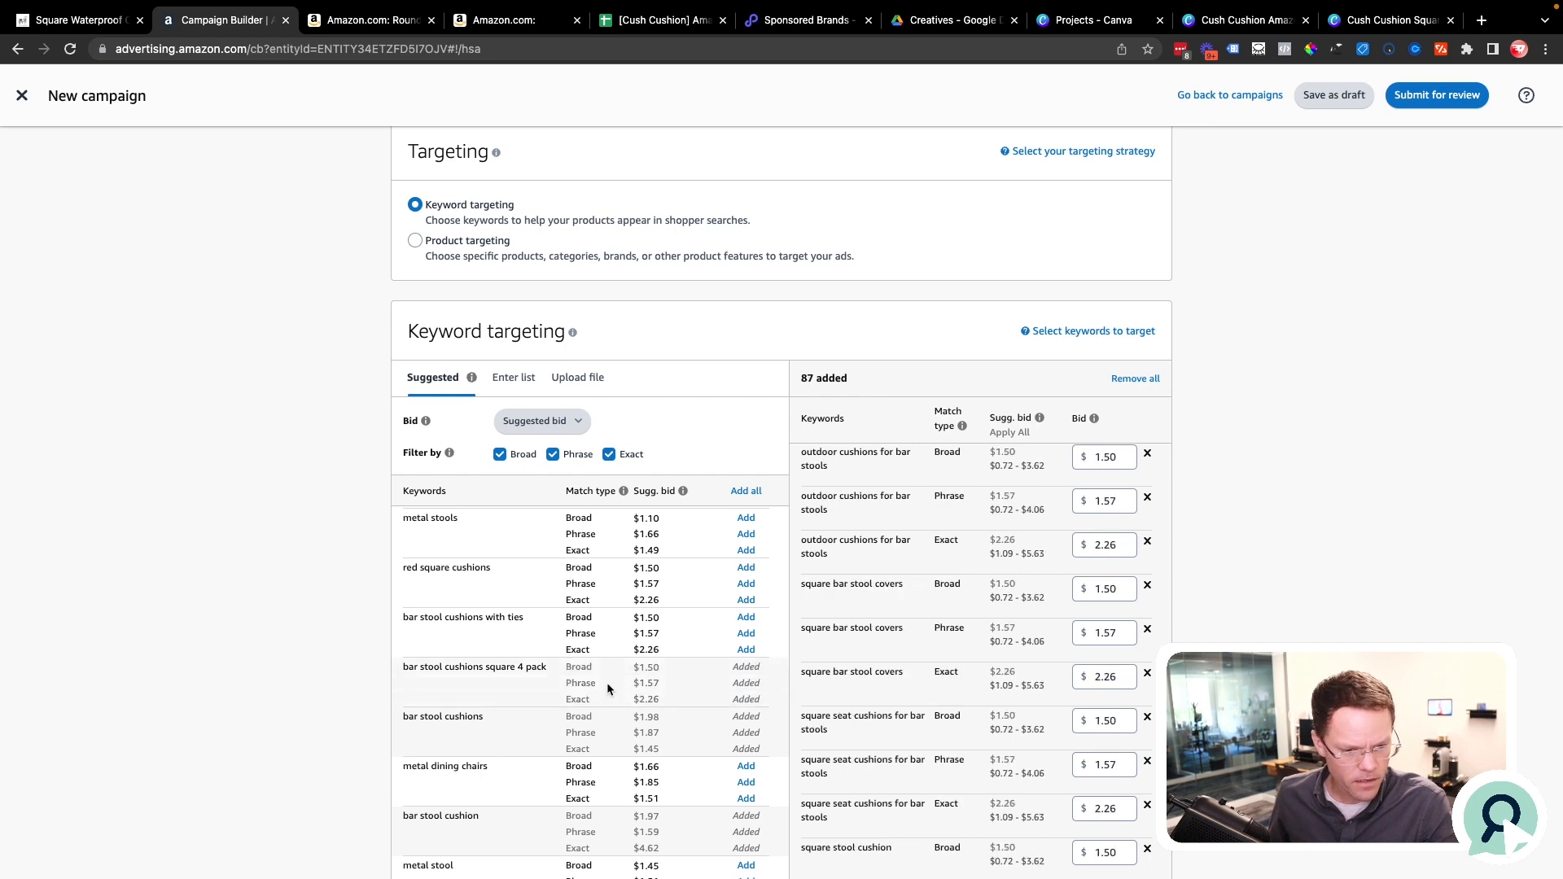
# Add the suggested keyword tolix chair cushions in broad, phrase and exact match.
pyautogui.scroll(-5, 607, 682)
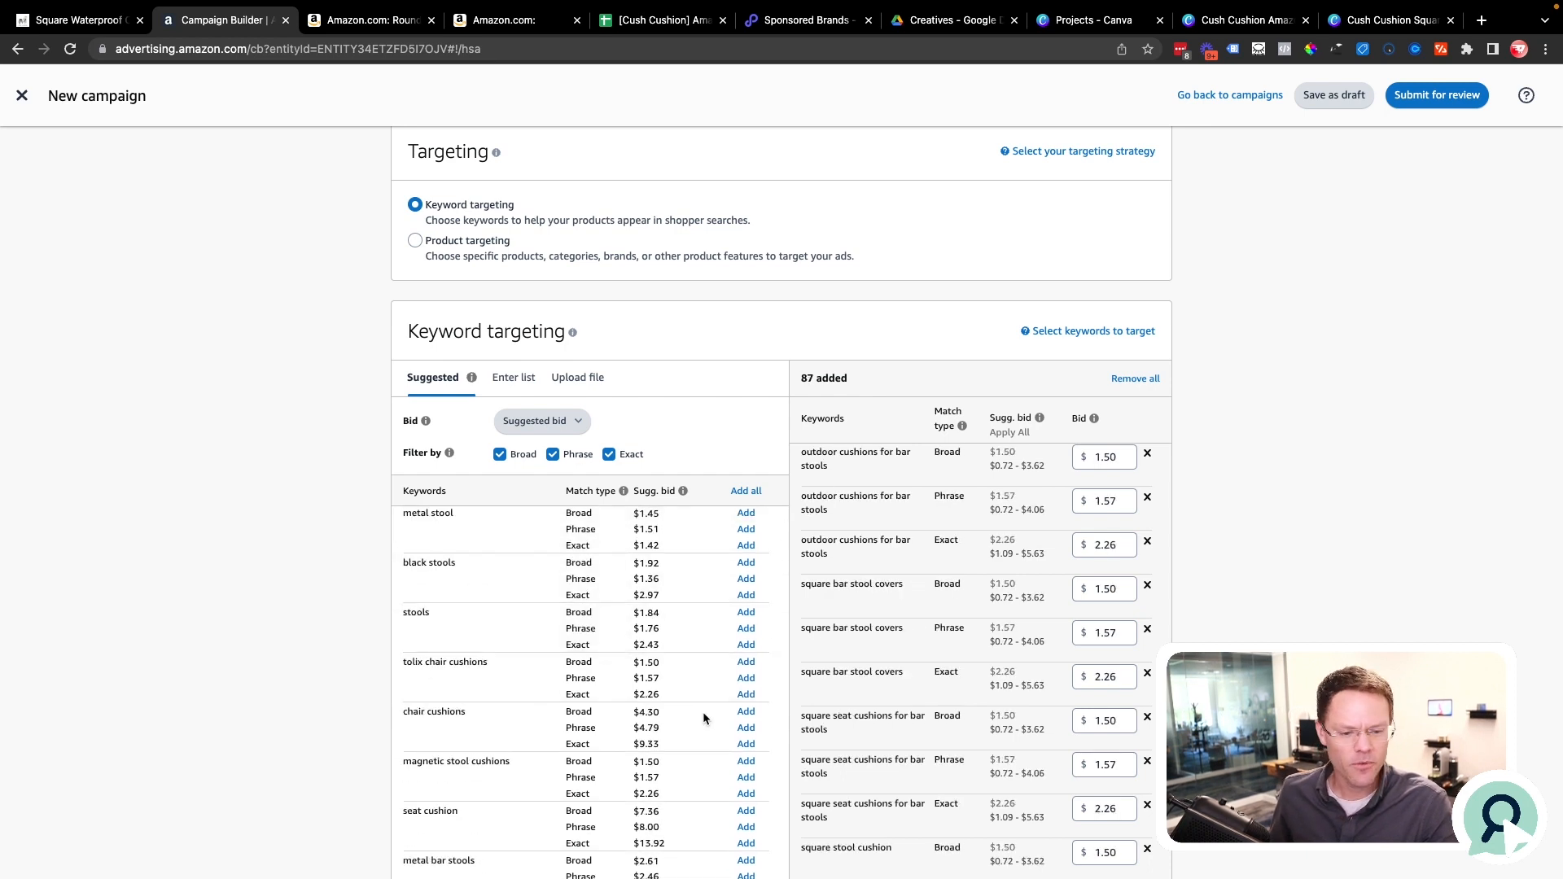
pyautogui.click(746, 663)
pyautogui.click(745, 679)
pyautogui.click(746, 694)
# Look over the added keywords and name the ad "lifestyle image" in the ad settings.
pyautogui.scroll(-2, 748, 700)
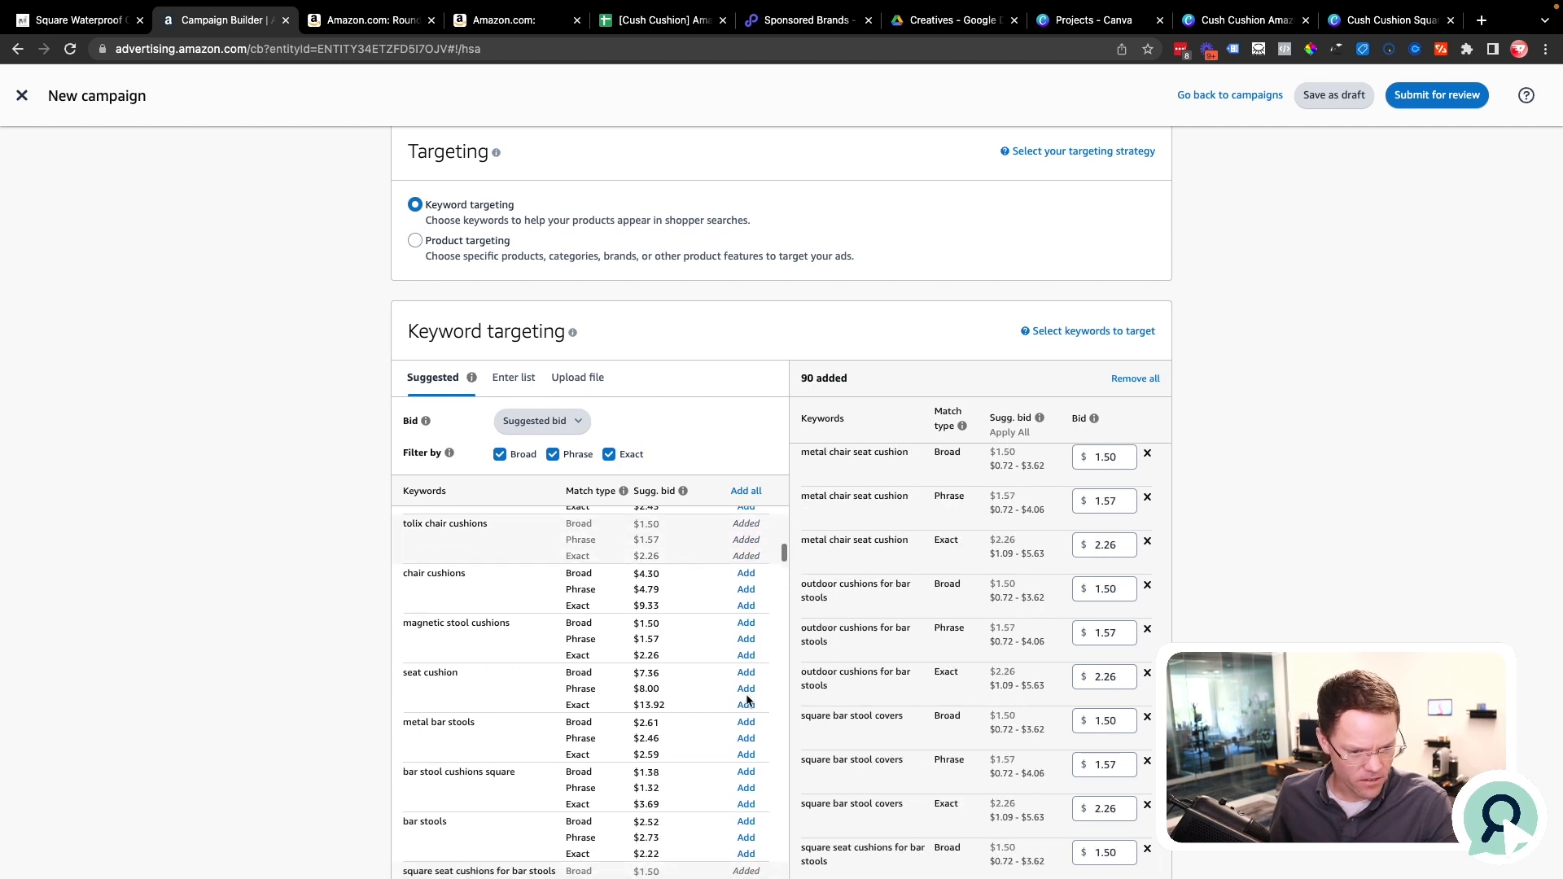
pyautogui.scroll(-10, 1018, 663)
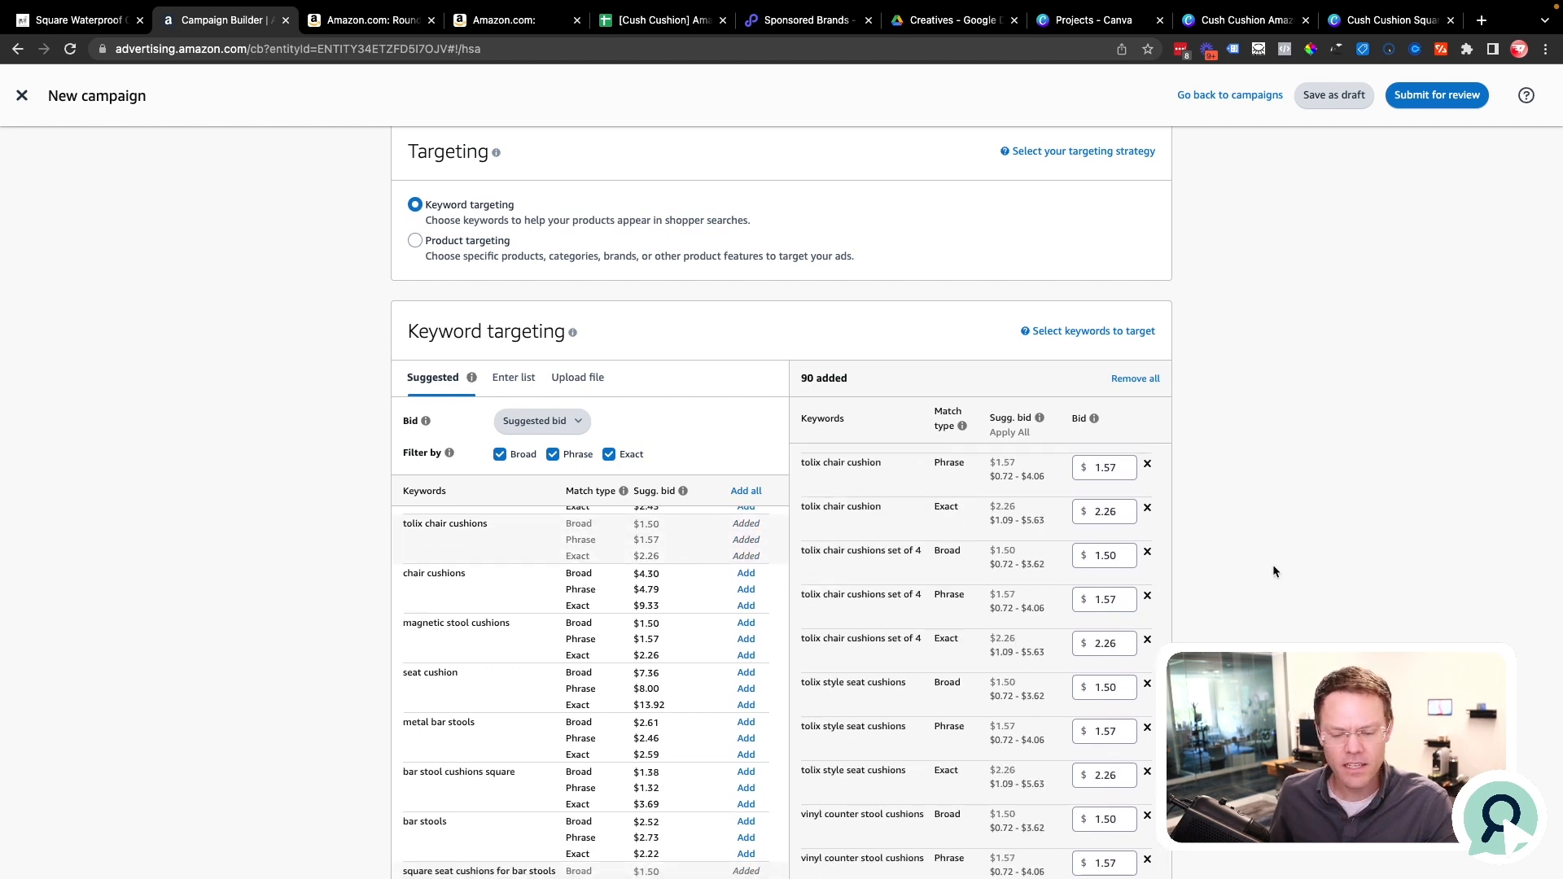
pyautogui.scroll(-3, 1273, 564)
pyautogui.scroll(5, 971, 575)
pyautogui.scroll(15, 970, 575)
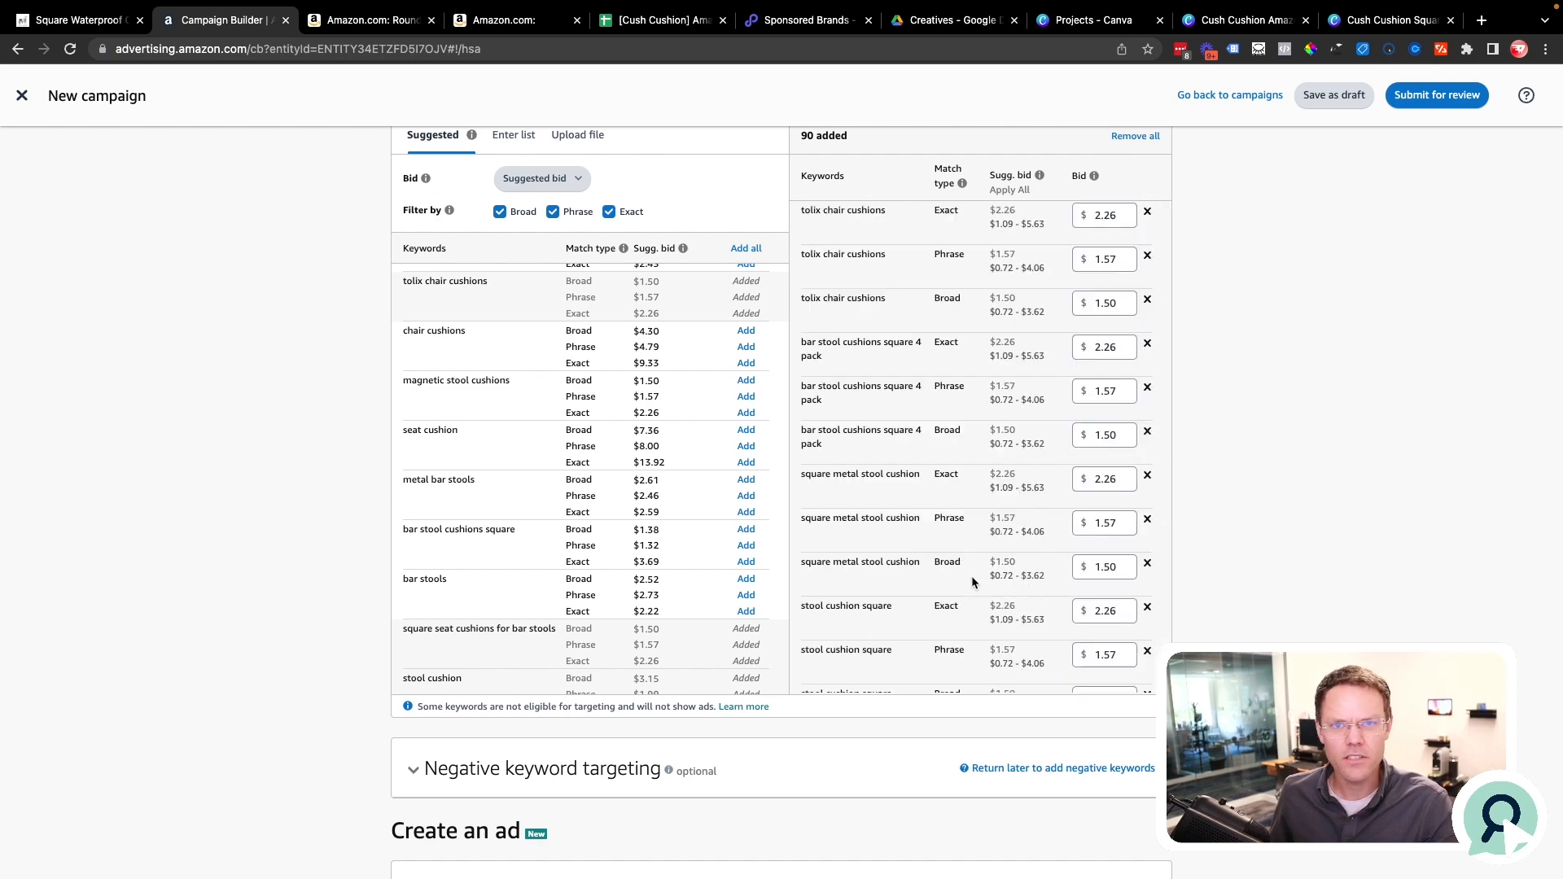
pyautogui.scroll(-7, 280, 678)
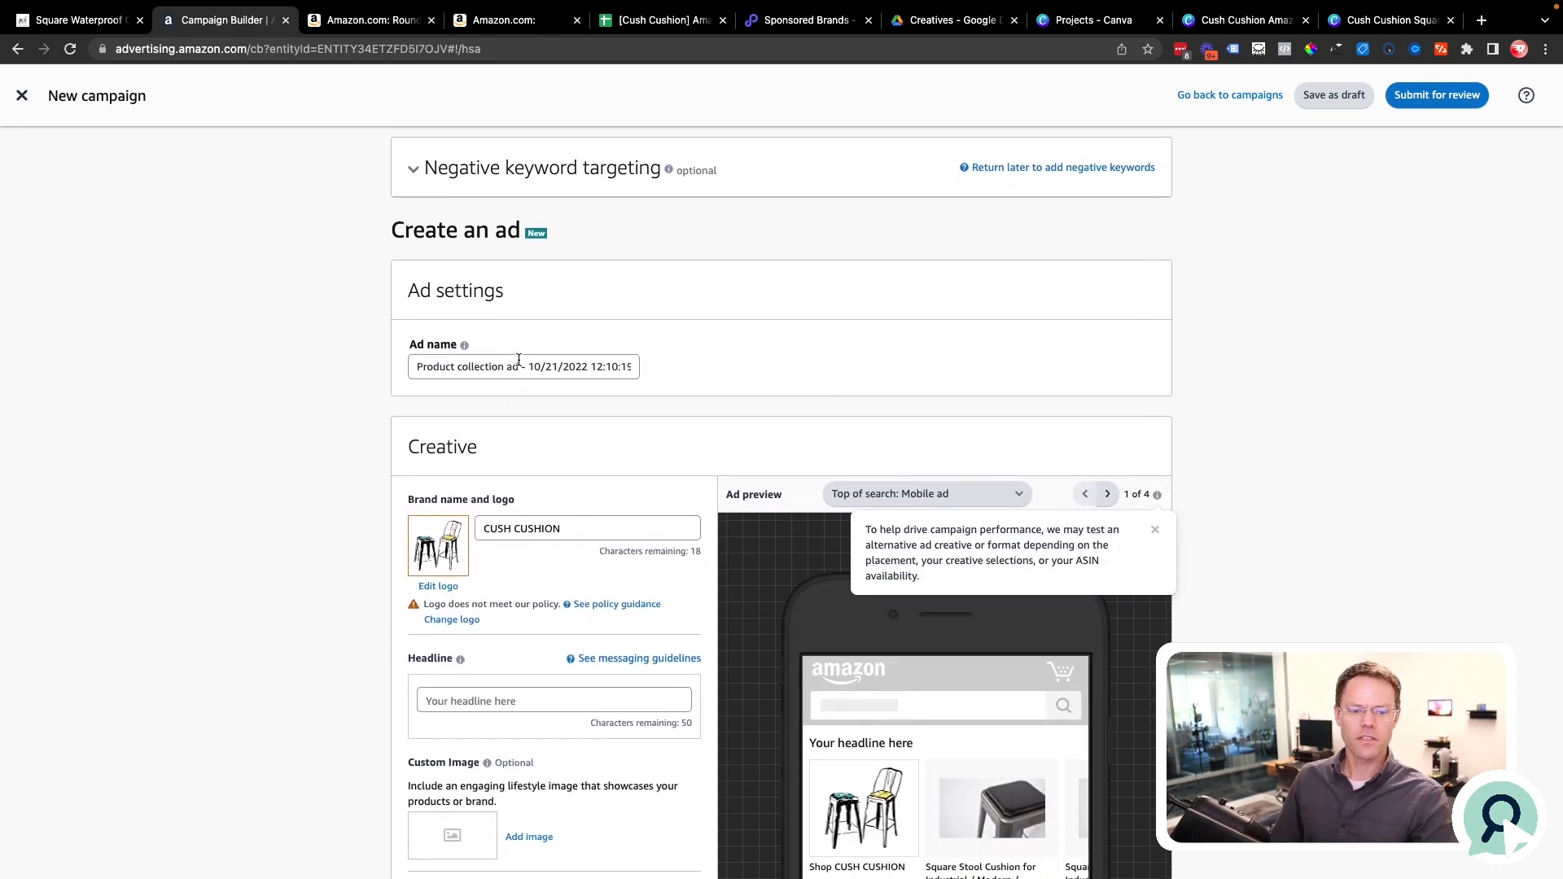
pyautogui.tripleClick(520, 364)
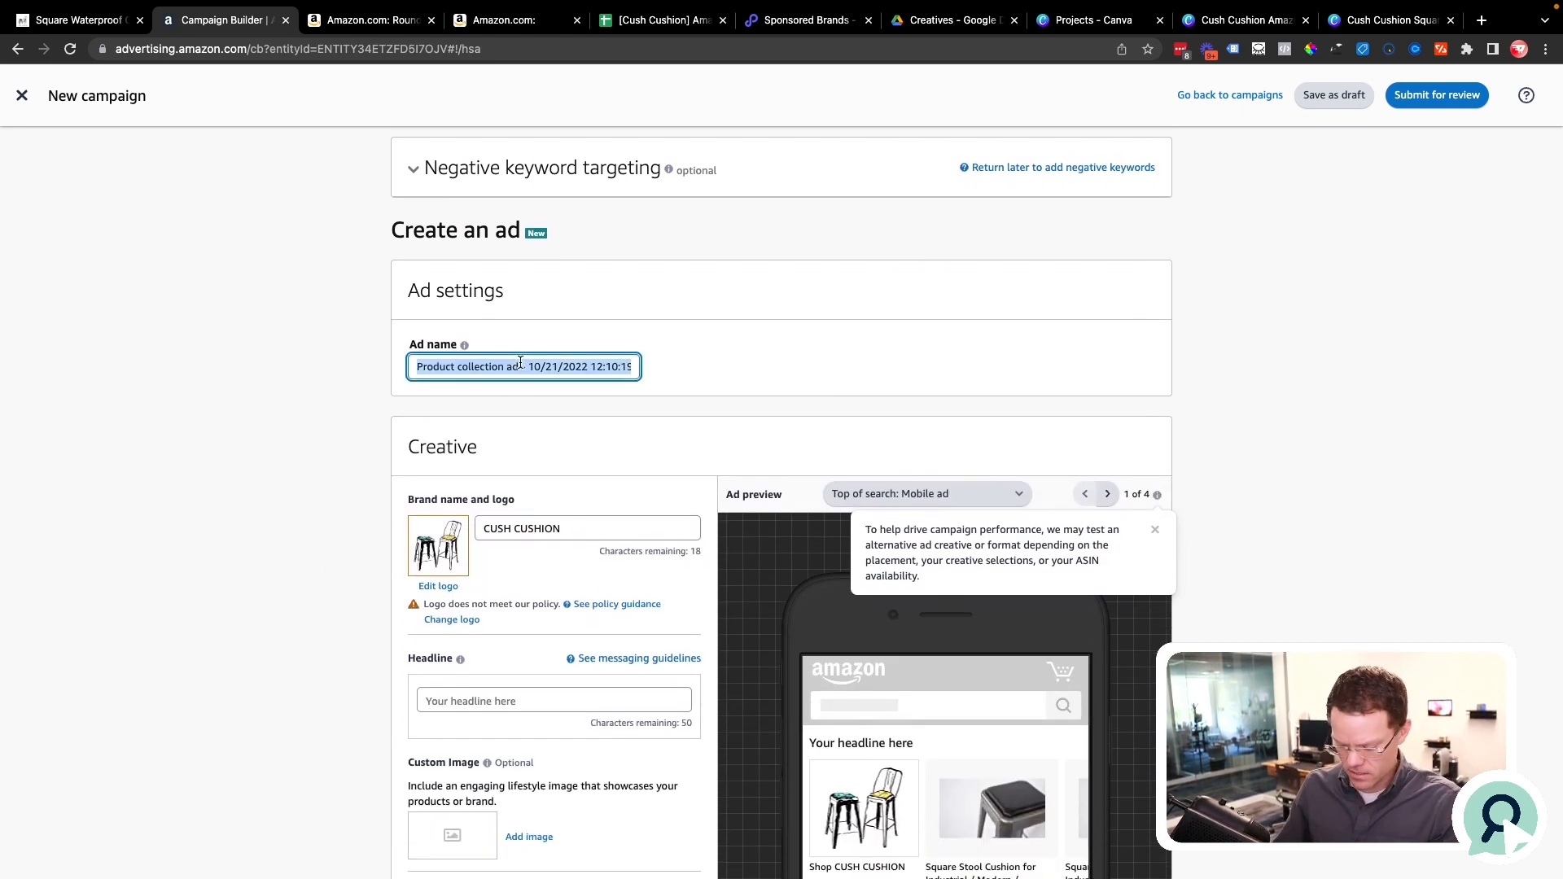
pyautogui.write('lifestyle image')
pyautogui.click(273, 429)
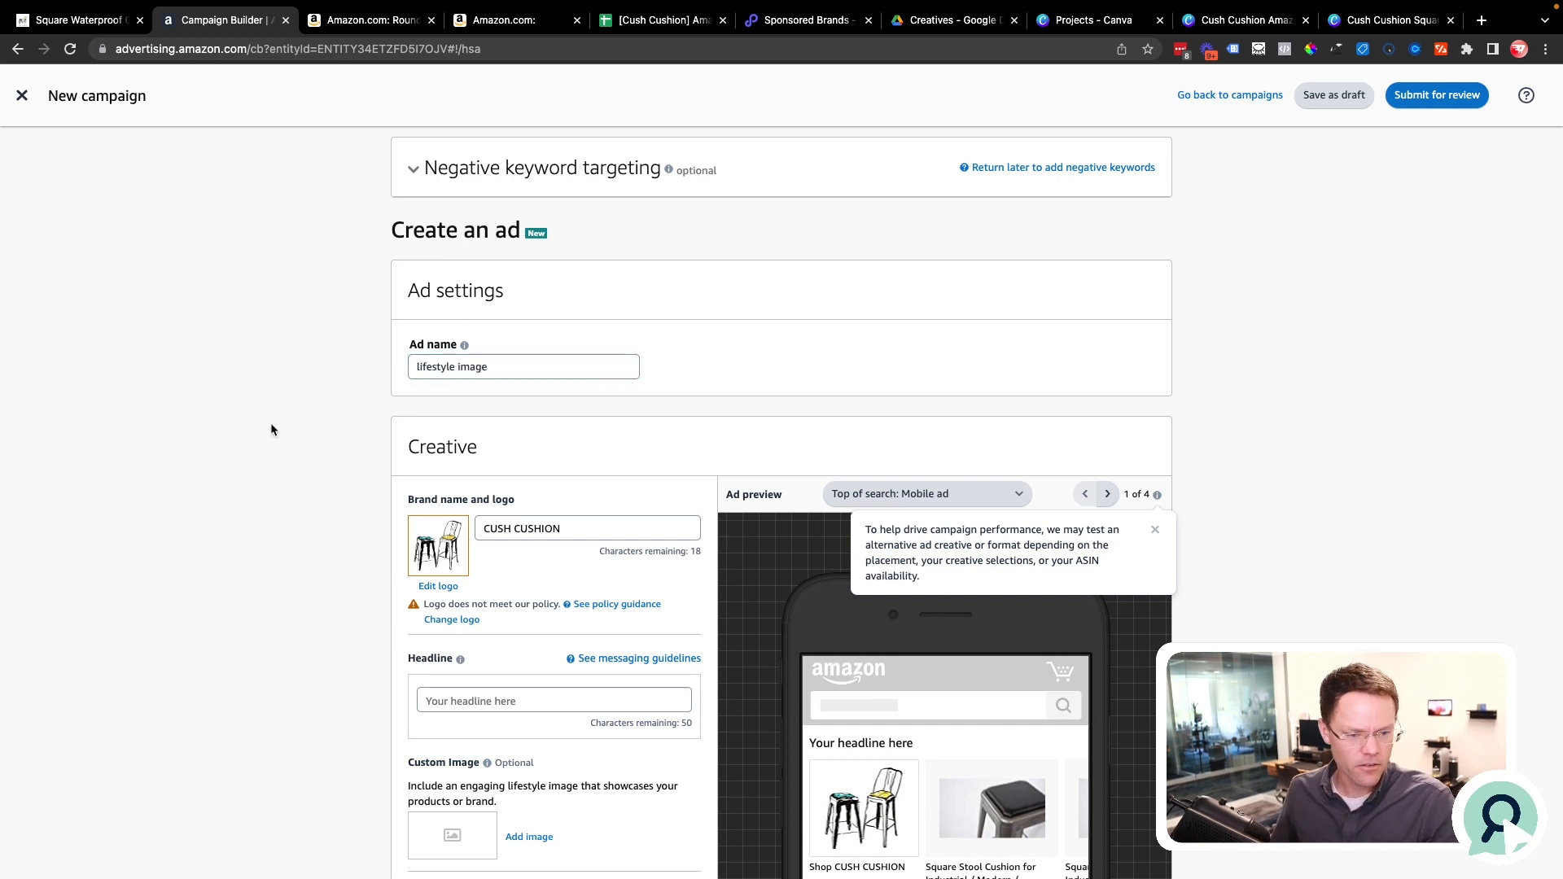
# Switch to the Amazon Campaign Setup spreadsheet and check the Campaigns and Ad Copy sheets for headline wording.
pyautogui.scroll(-3, 559, 528)
pyautogui.click(539, 557)
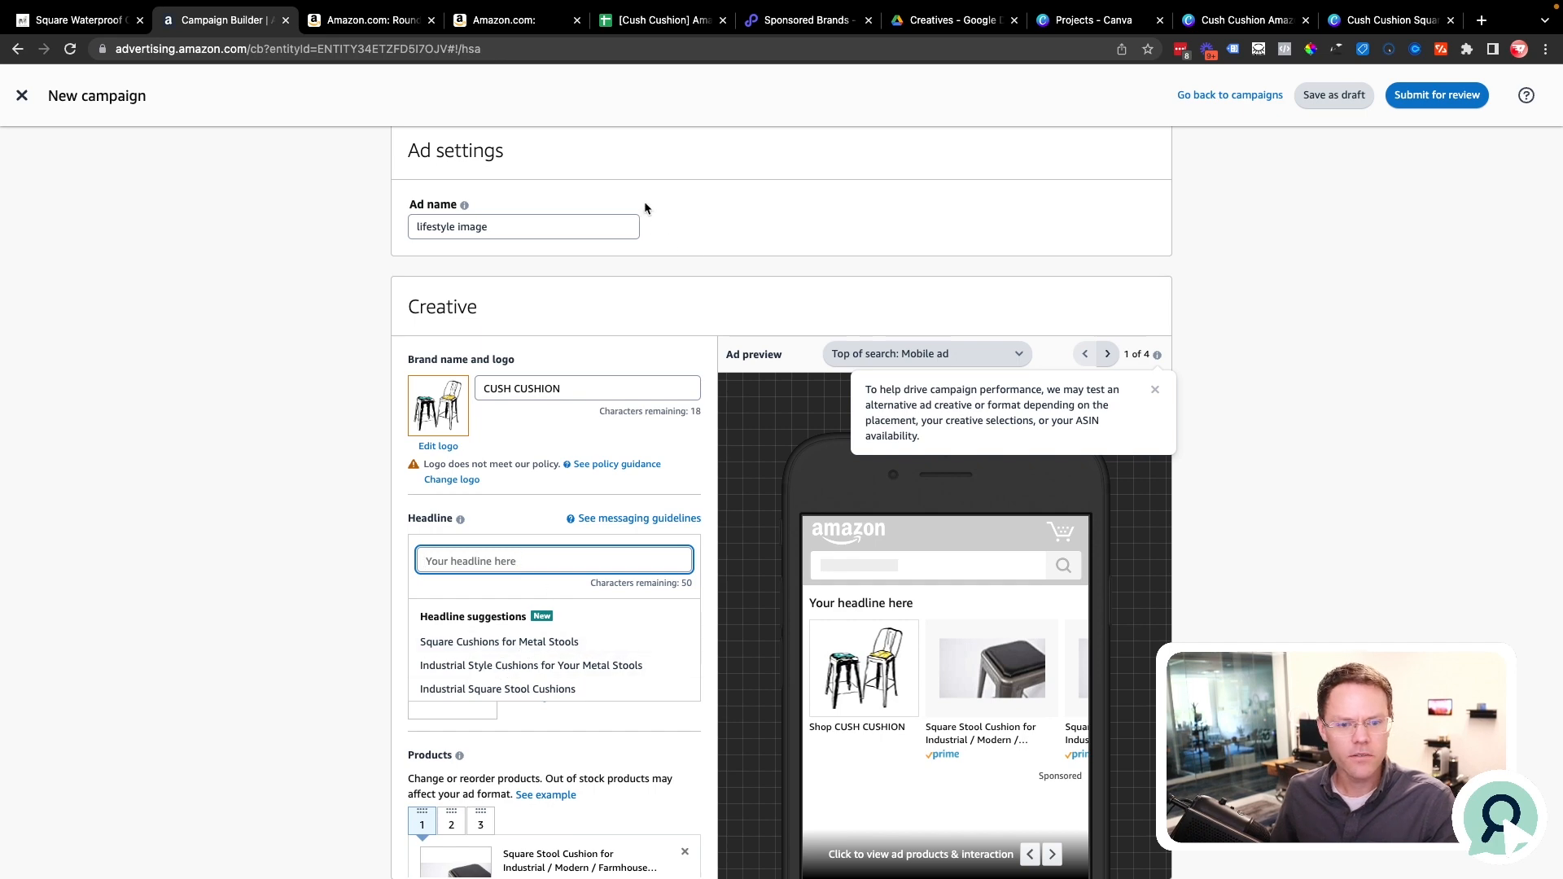
pyautogui.click(661, 22)
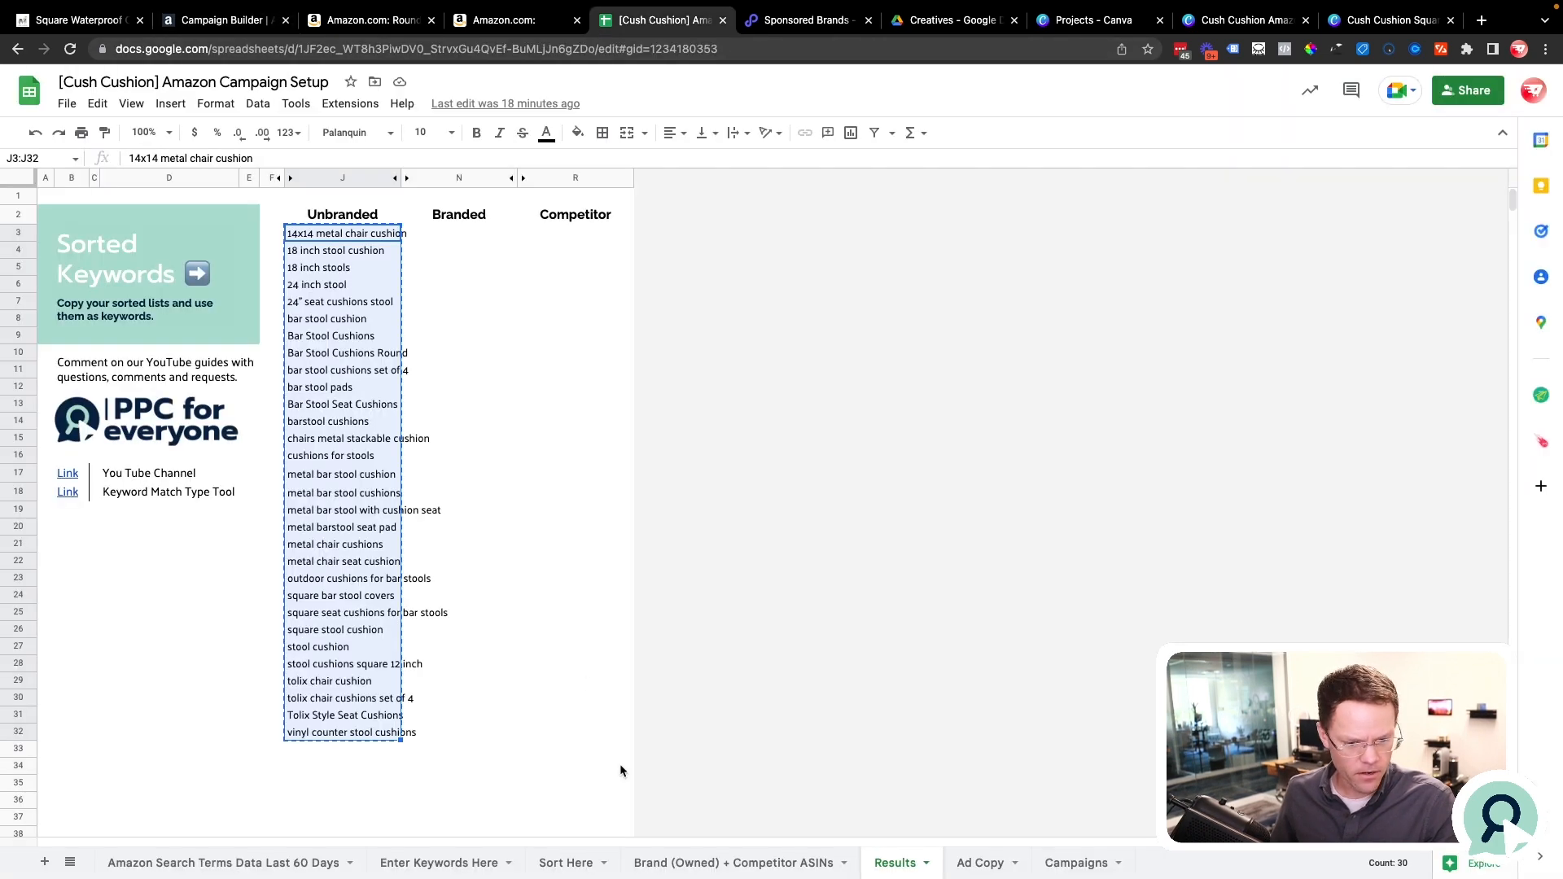
pyautogui.click(1069, 861)
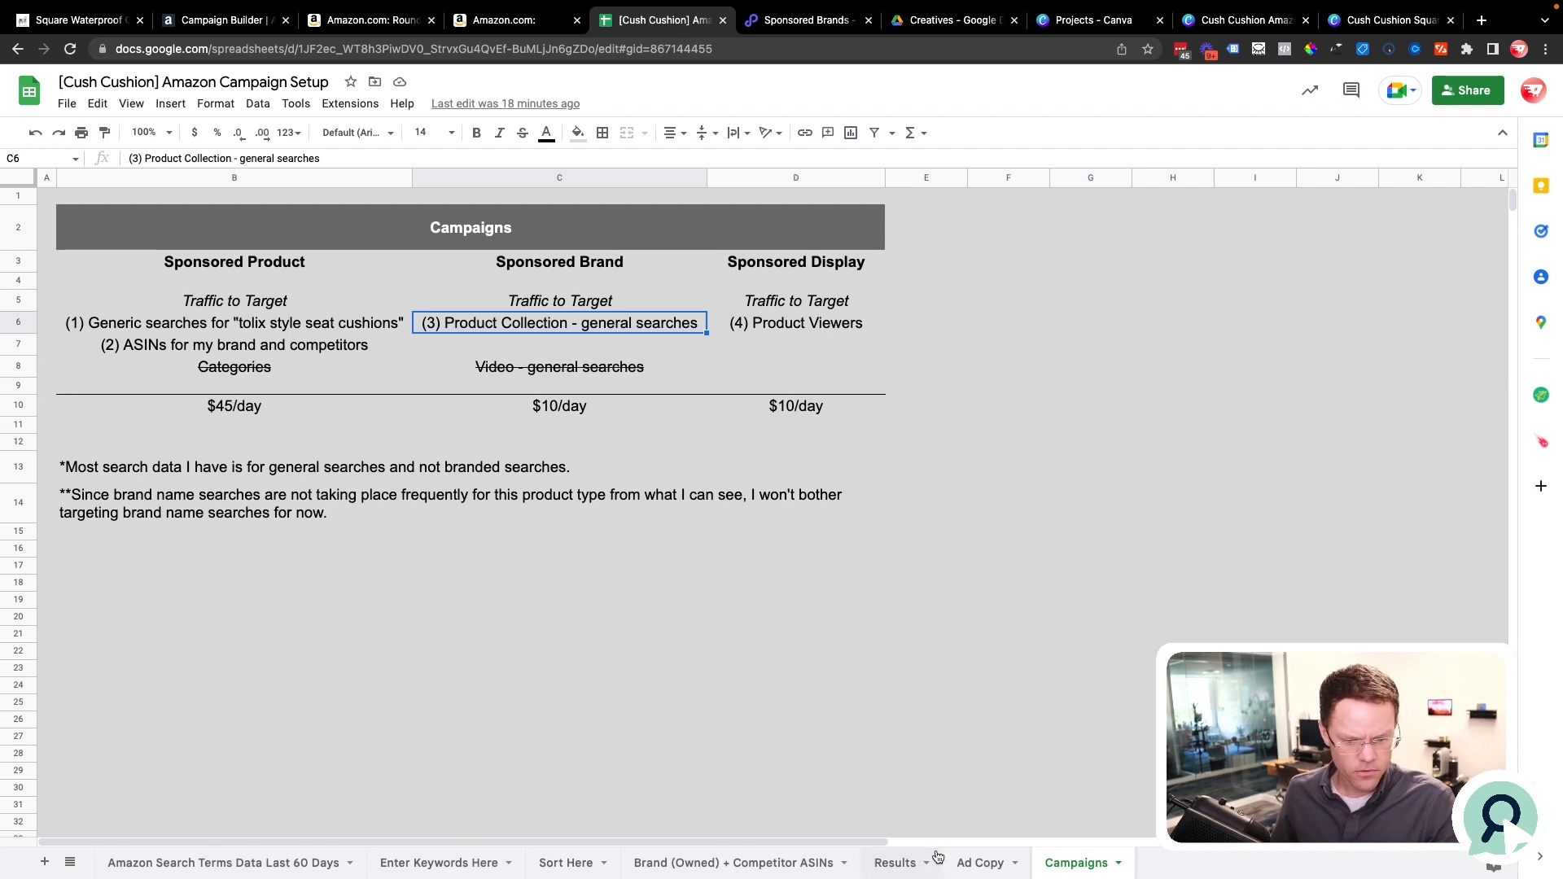
pyautogui.click(966, 861)
pyautogui.click(309, 316)
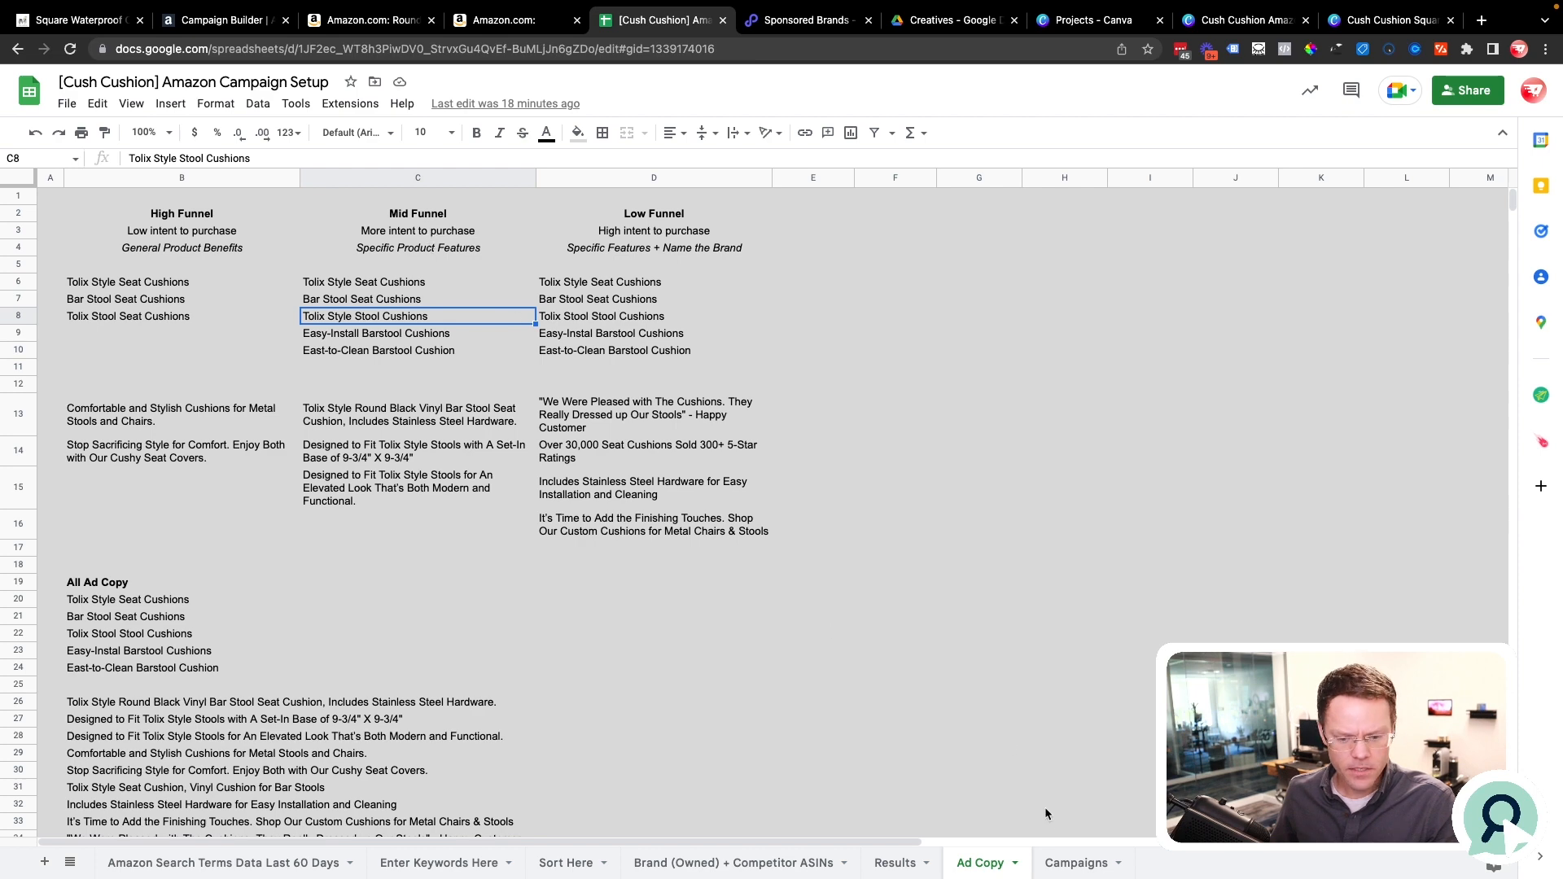
# On the Campaigns sheet, extend the Sponsored Brand label in cell C5 to read "Traffic to Target (mid-funnel)".
pyautogui.click(1058, 861)
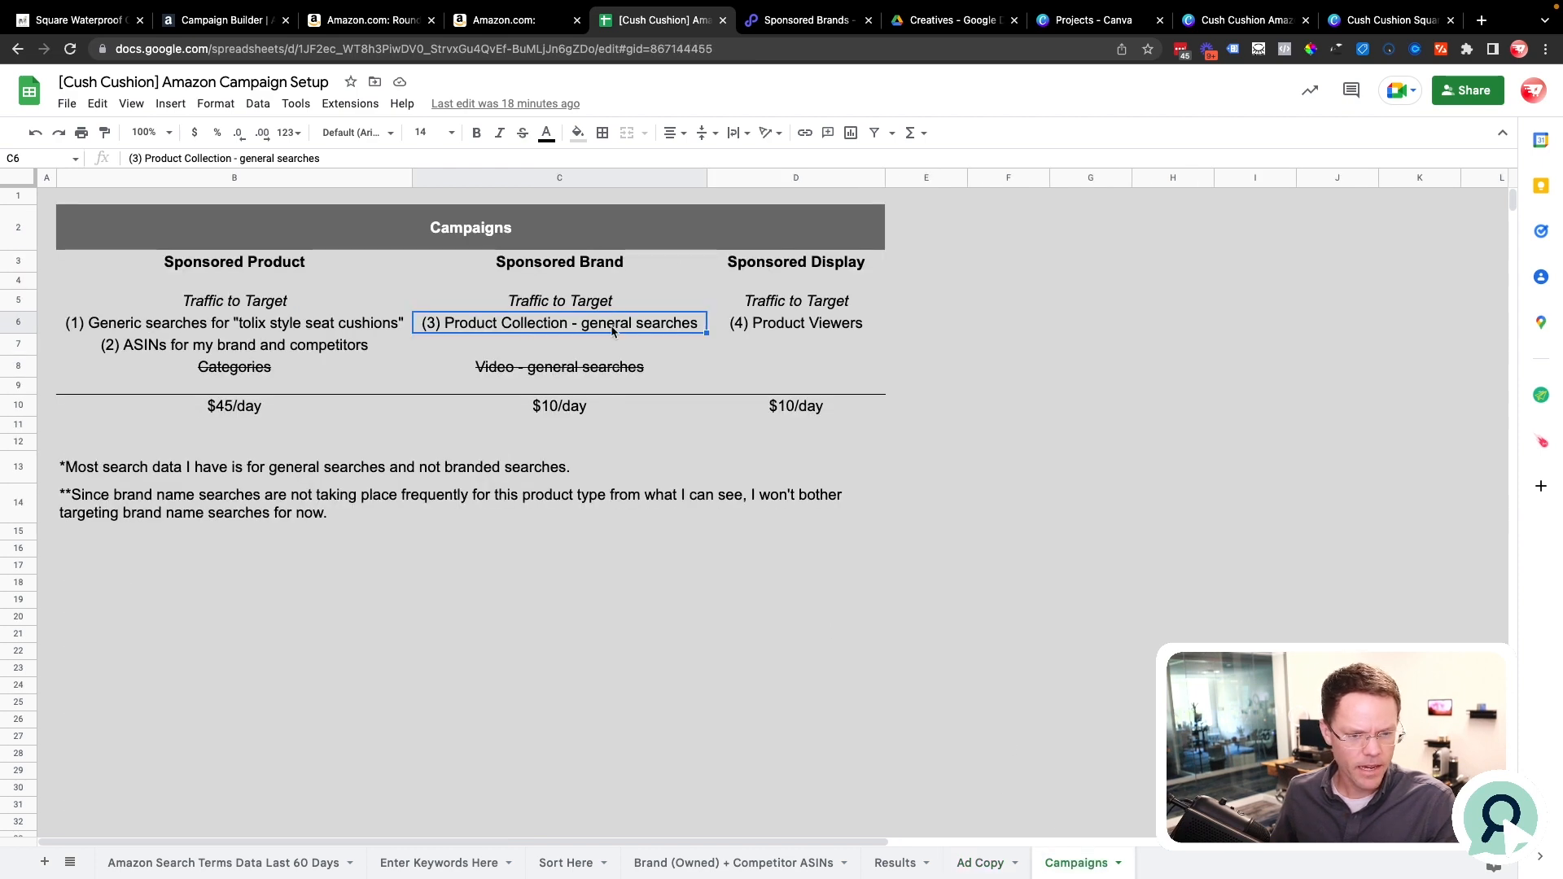
pyautogui.moveTo(626, 266); pyautogui.dragTo(635, 324)
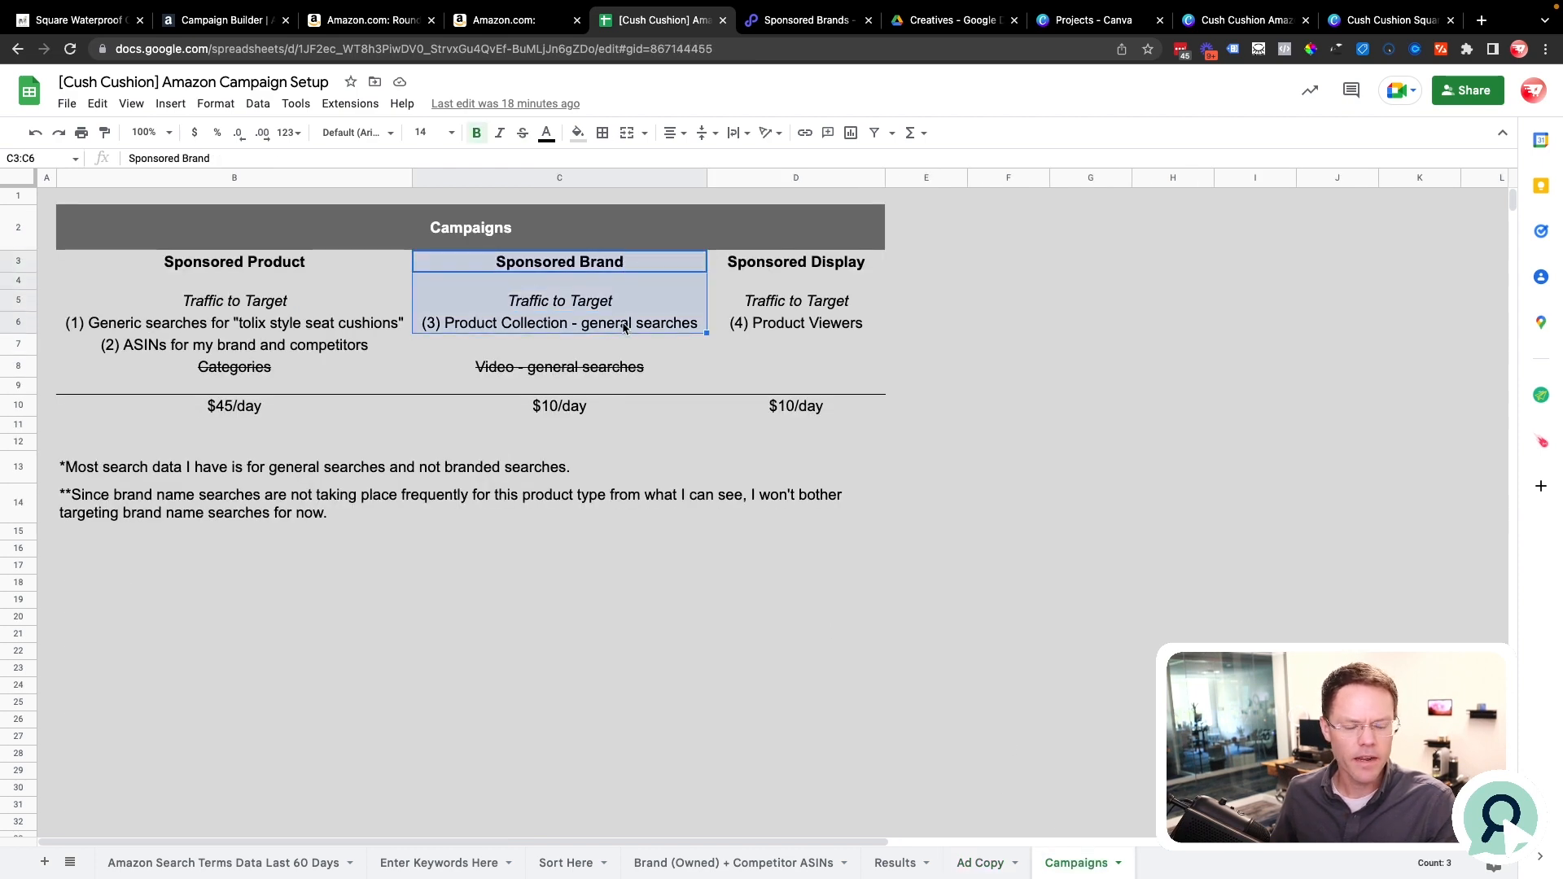
pyautogui.doubleClick(648, 305)
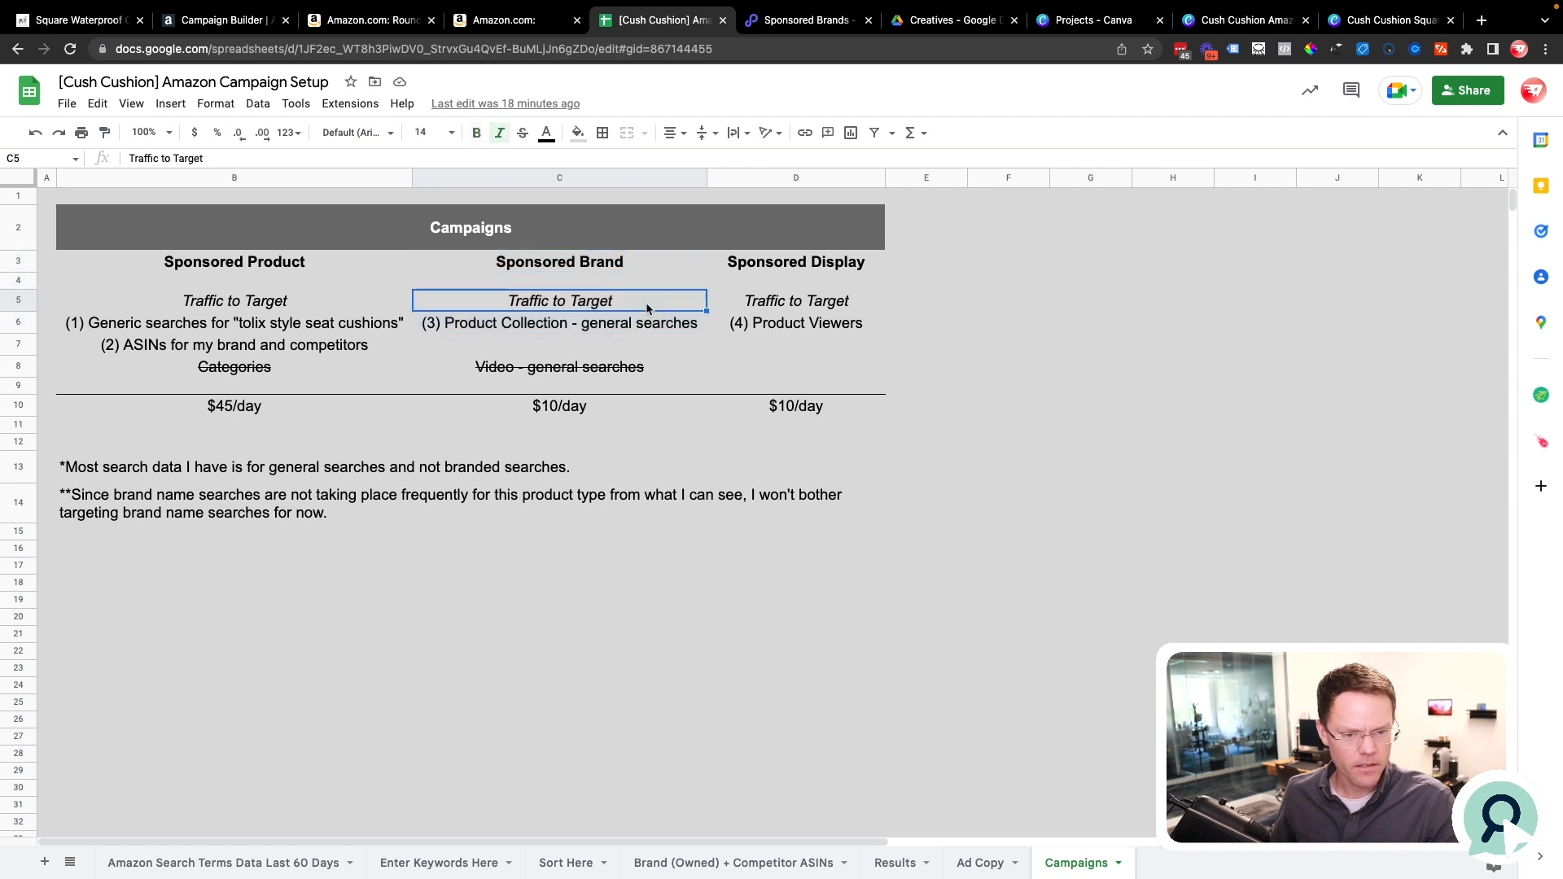
pyautogui.write('(m')
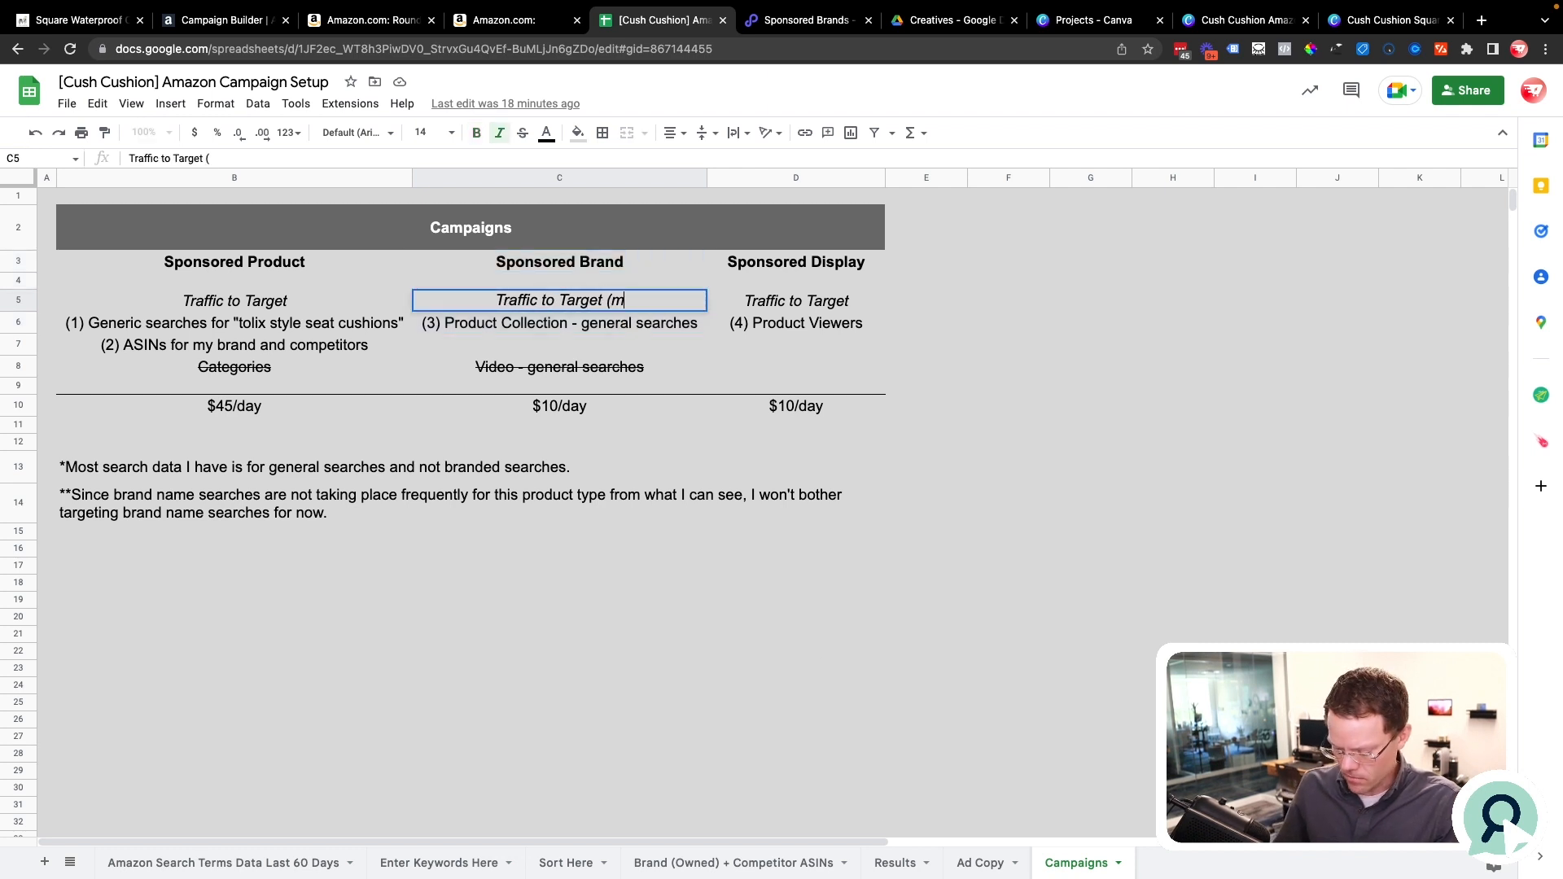
pyautogui.write('id-funnel)')
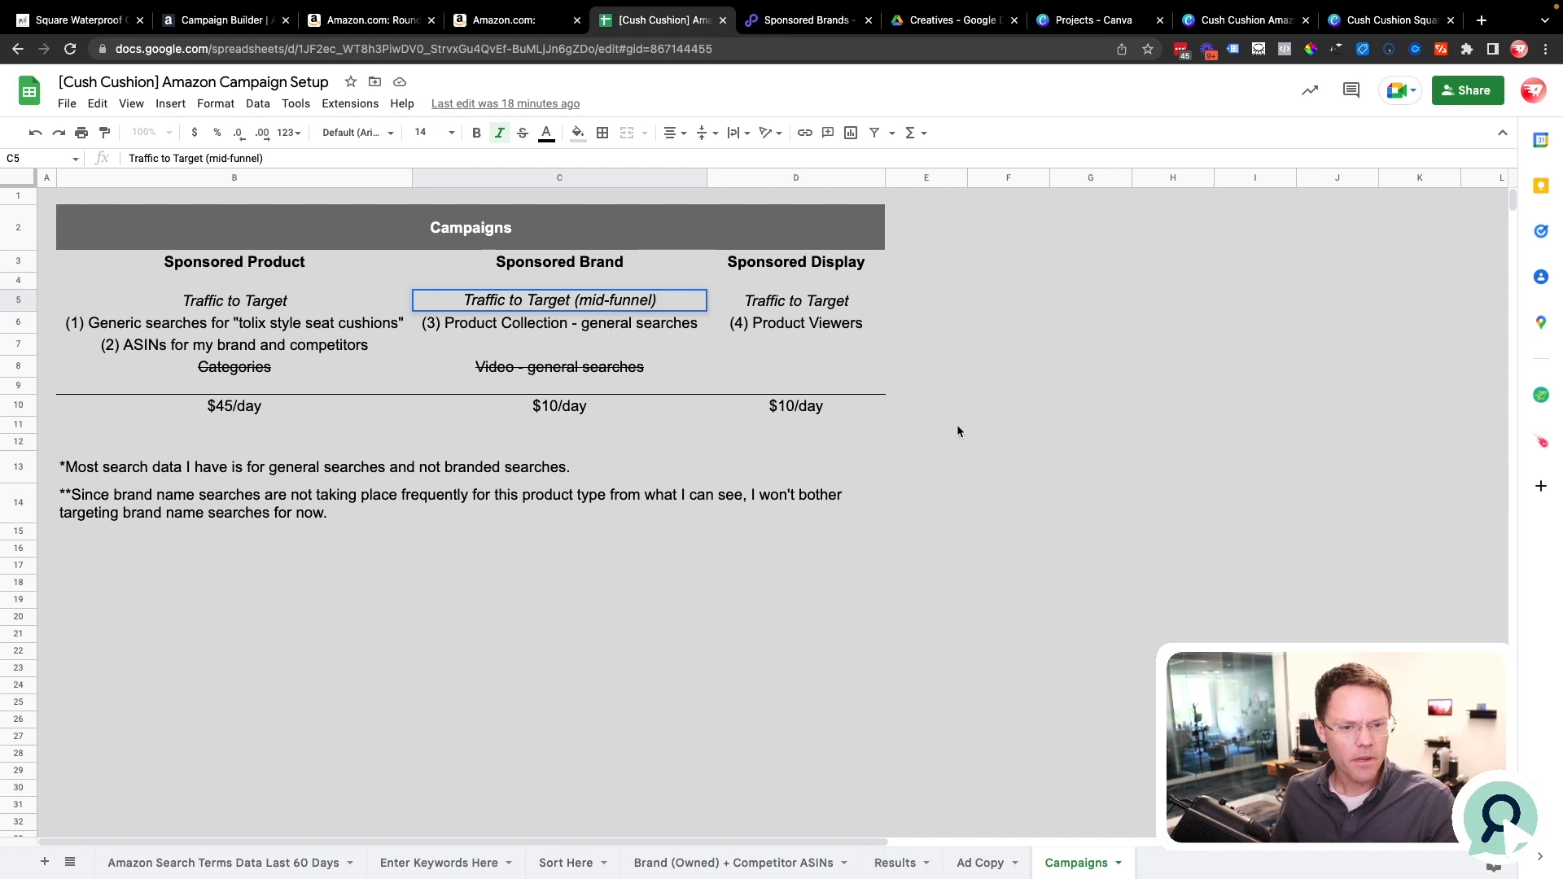
pyautogui.click(485, 25)
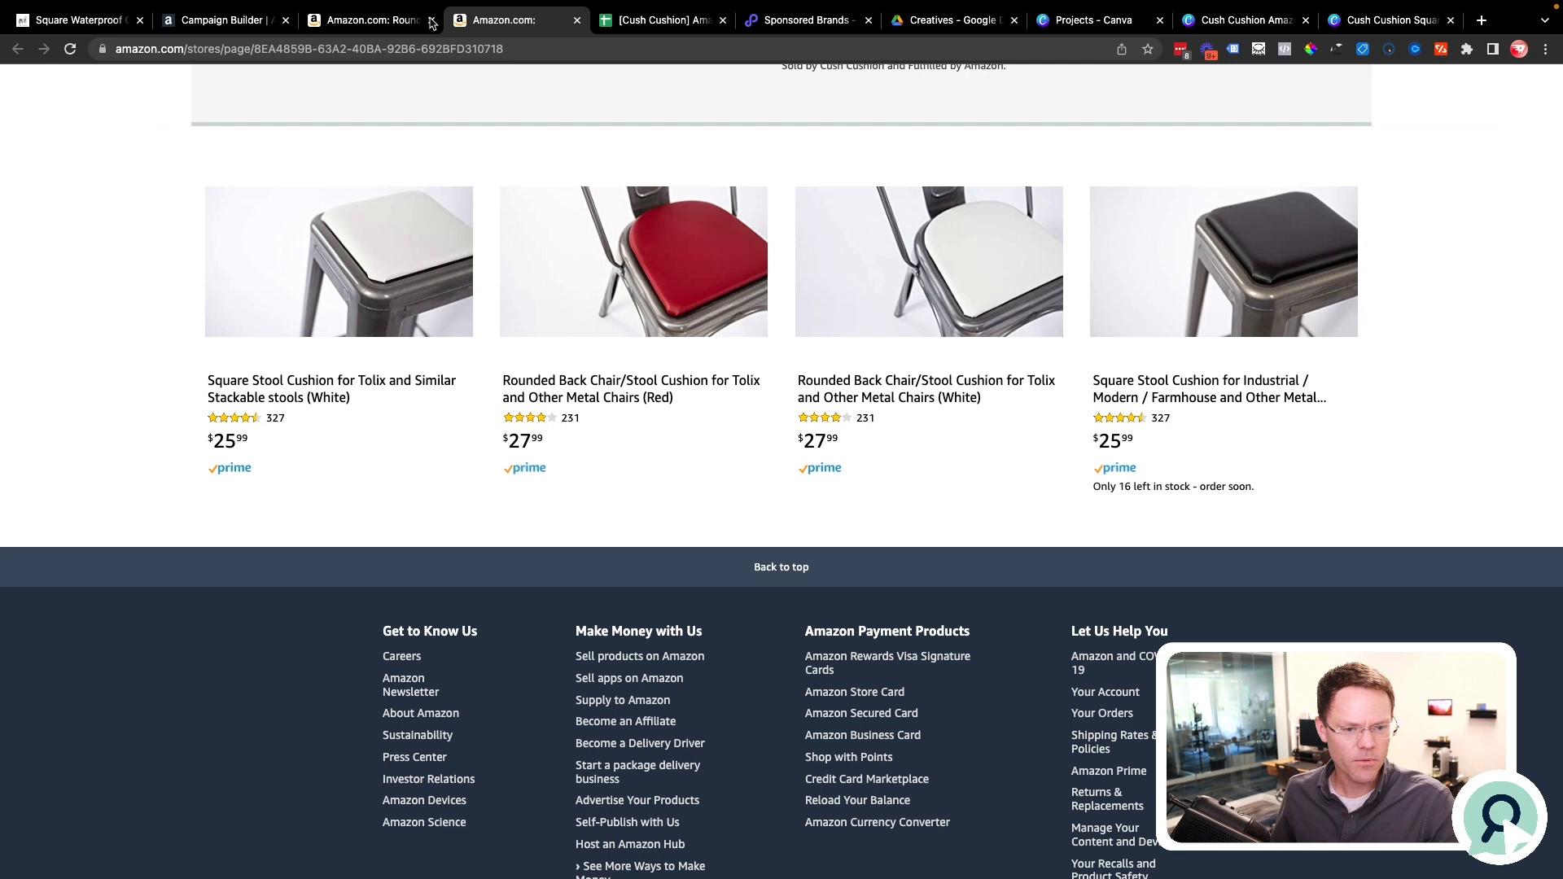
pyautogui.click(366, 19)
pyautogui.click(224, 18)
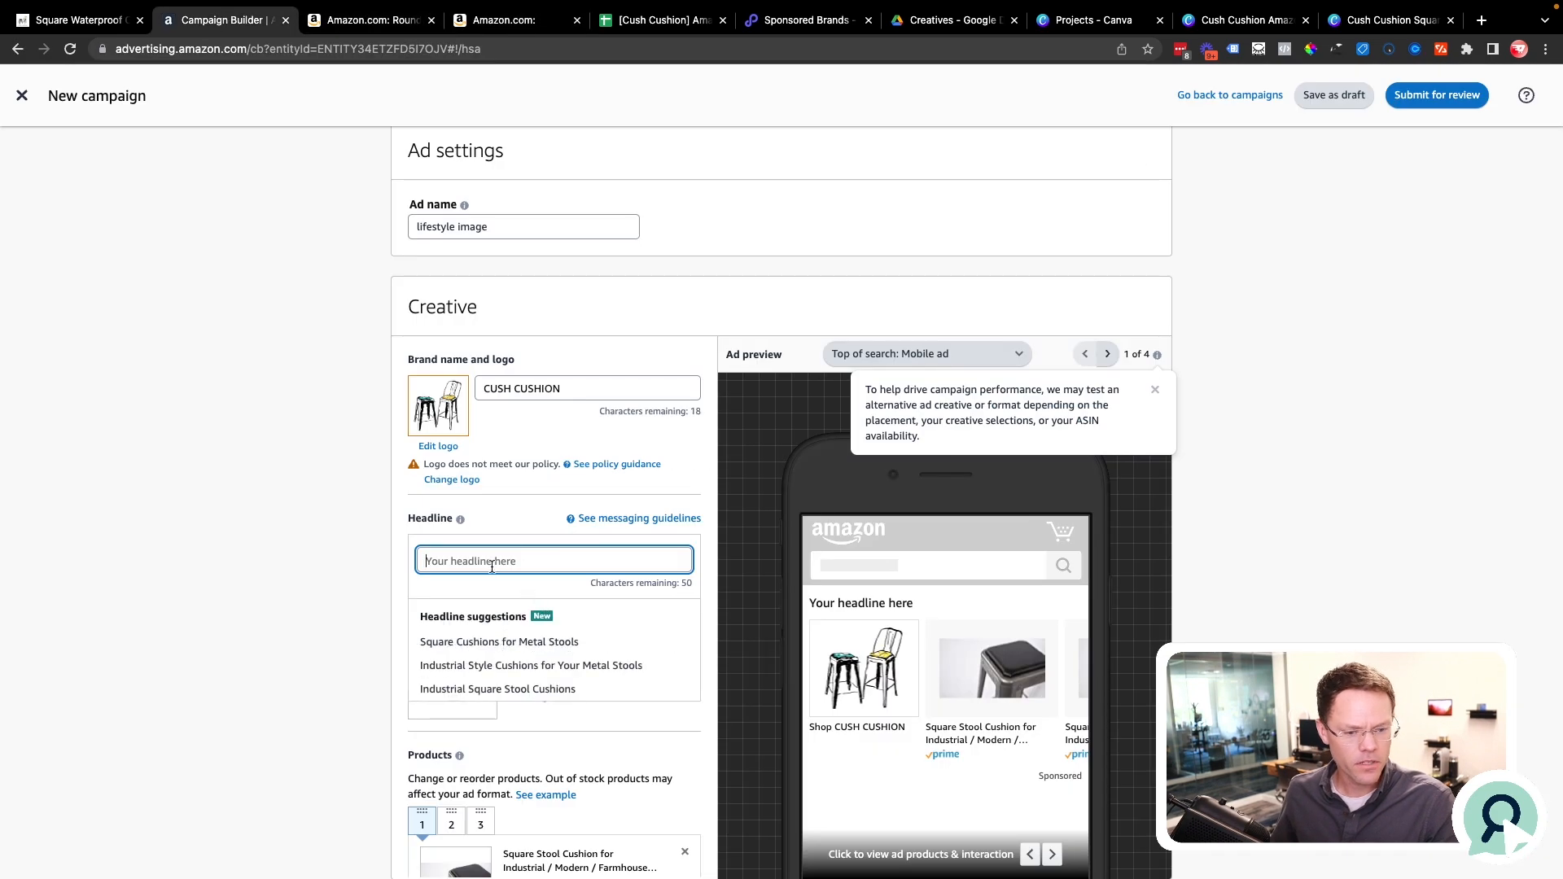
pyautogui.click(658, 20)
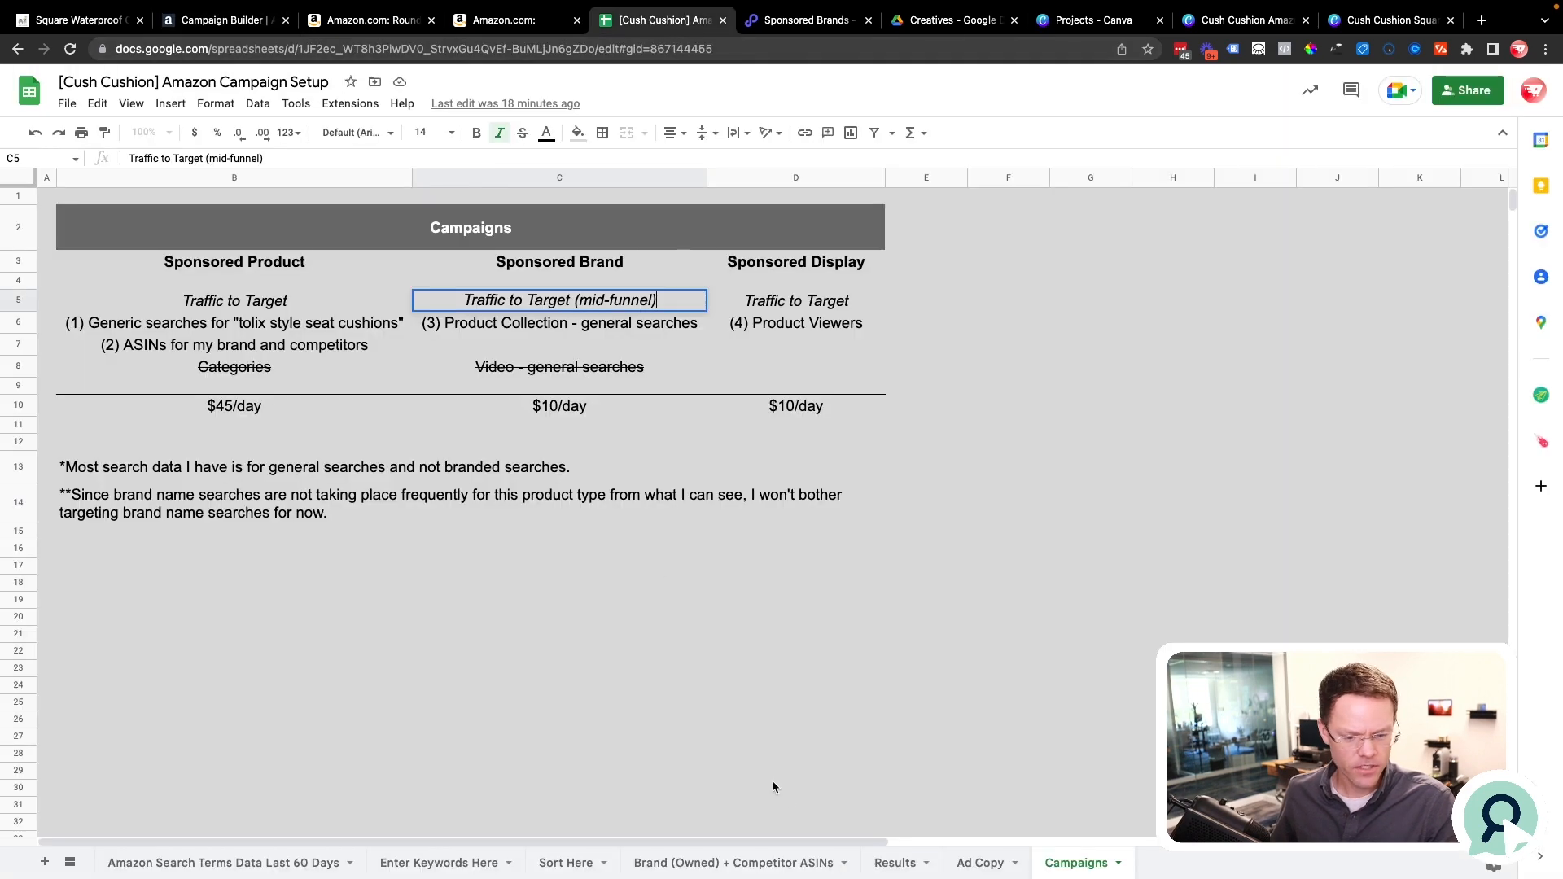
# Copy the Mid Funnel headline "Tolix Style Stool Cushions" into cell F11 of the Ad Copy sheet.
pyautogui.click(981, 862)
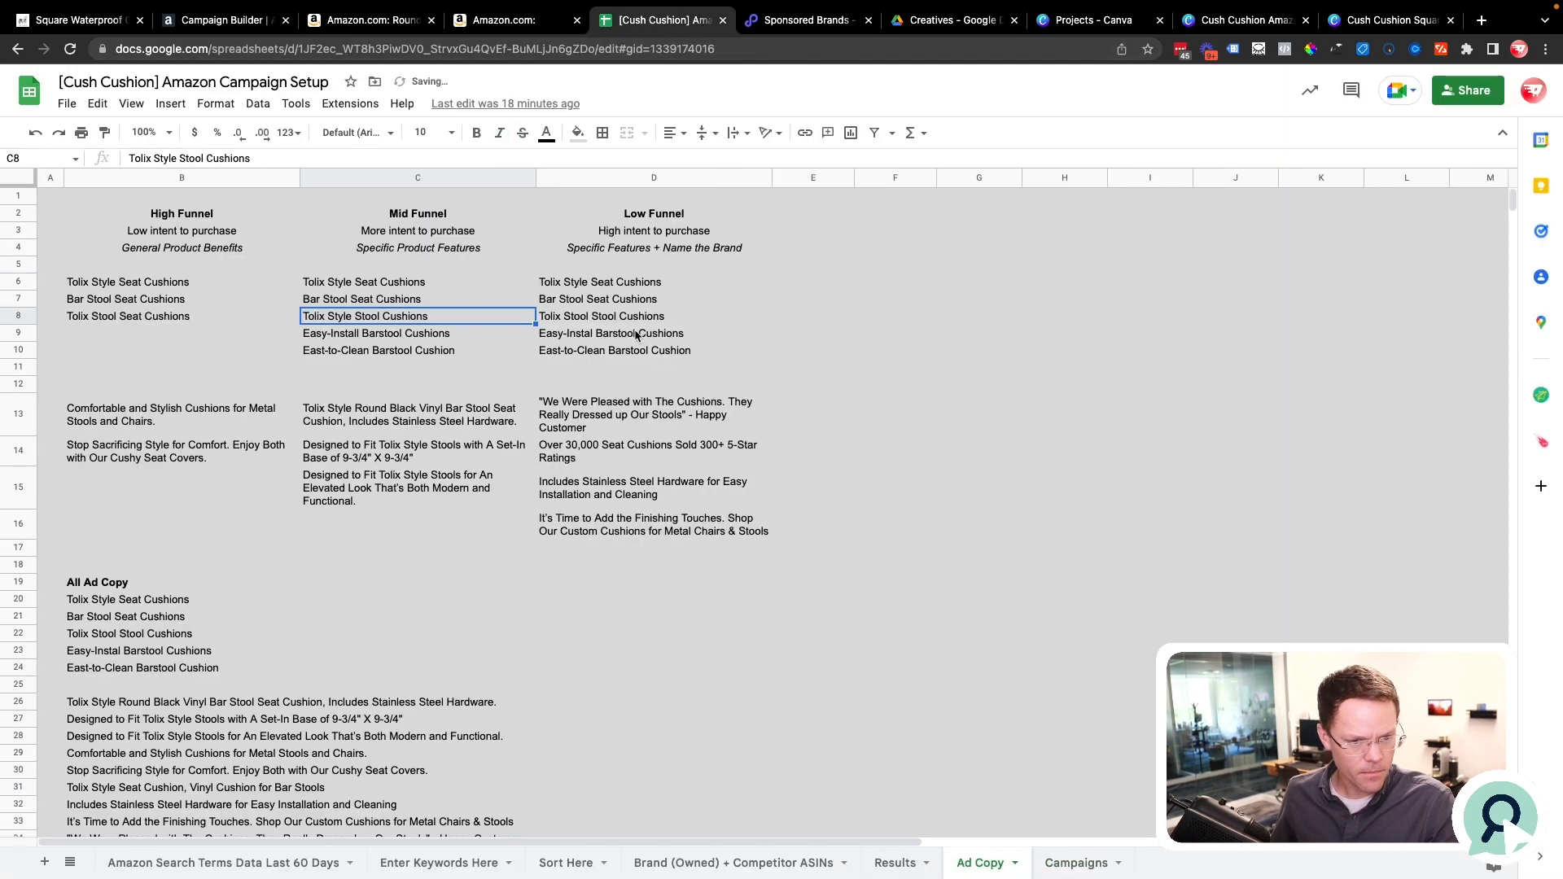
pyautogui.keyDown('super'); pyautogui.click(442, 351); pyautogui.keyUp('super')
pyautogui.click(447, 319)
pyautogui.press('super+c')
pyautogui.doubleClick(926, 367)
pyautogui.press('super+v')
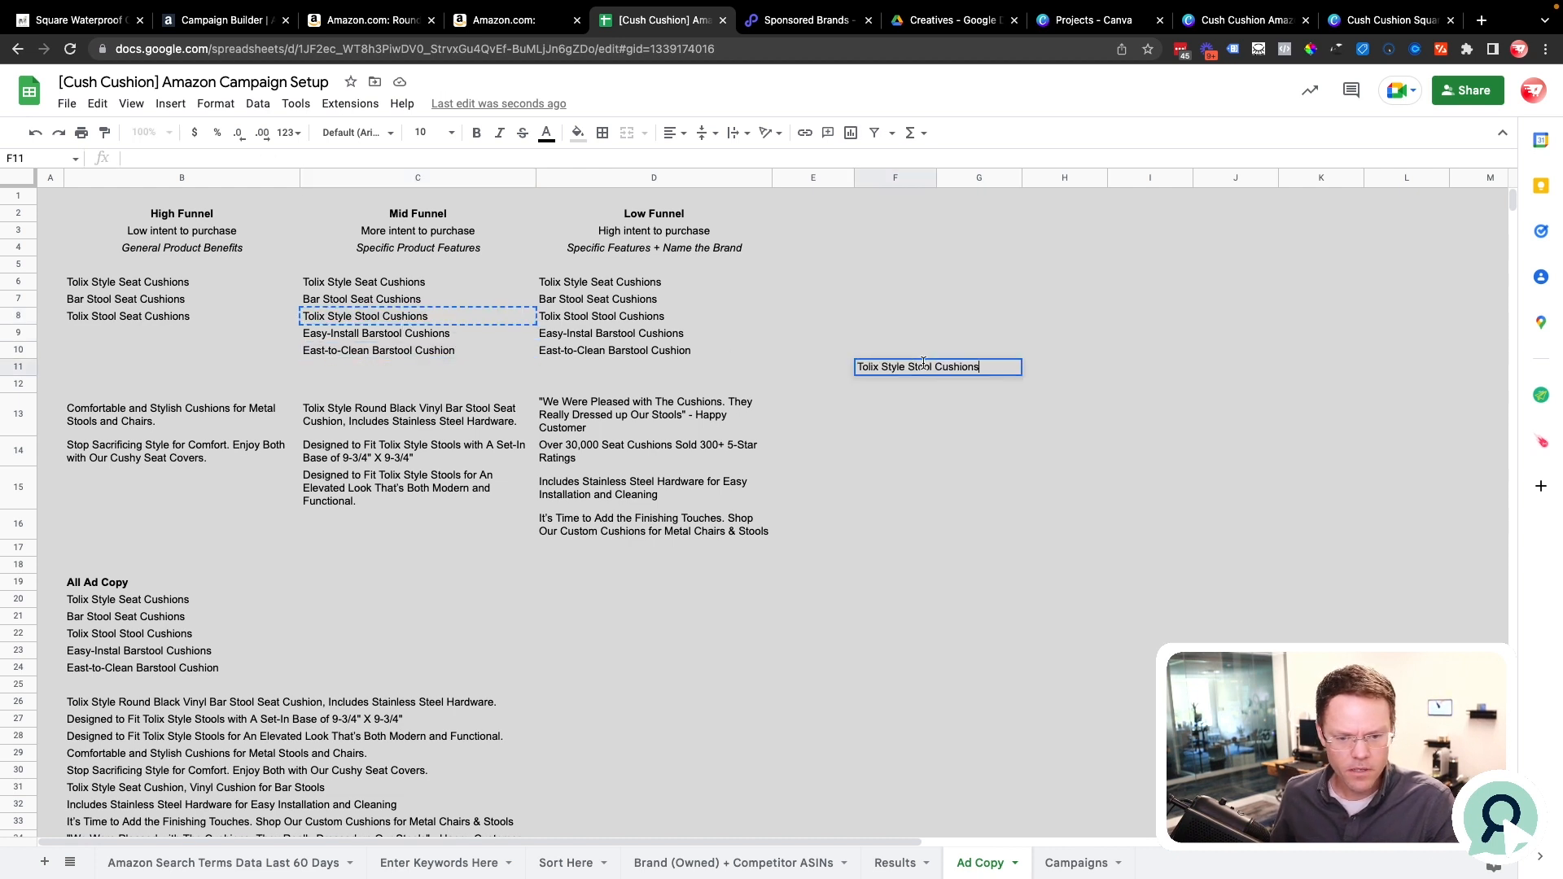
# Append the Mid Funnel line to cell F11 so it reads "Tolix Style Stool Cushions. East-to-Clean Barstool Cushion".
pyautogui.click(387, 354)
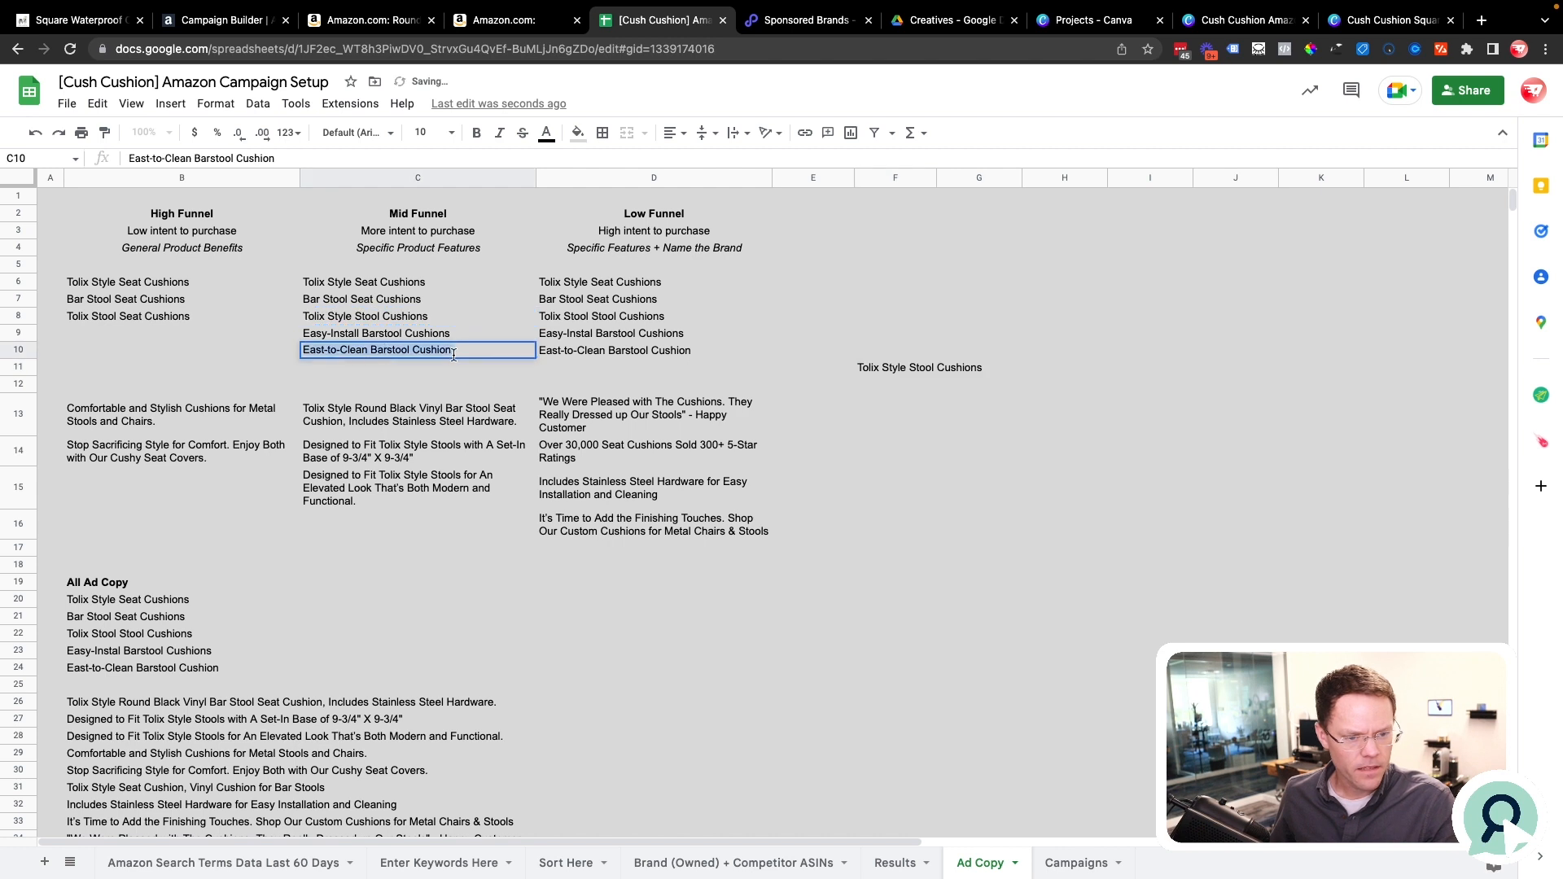
pyautogui.doubleClick(978, 374)
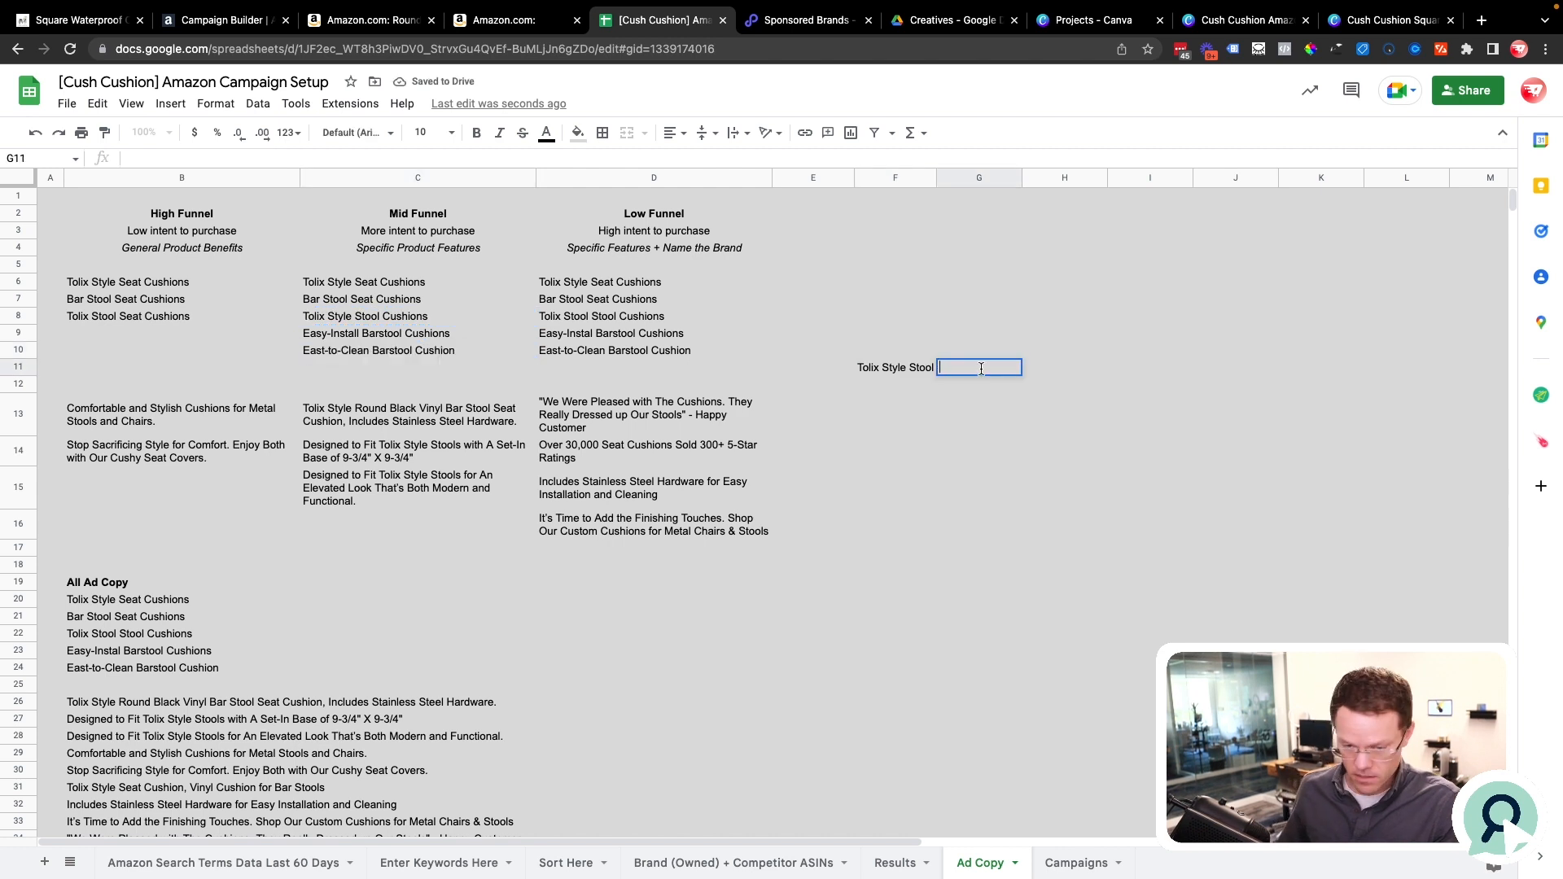
pyautogui.press('Tab')
pyautogui.press('Left')
pyautogui.press('Left')
pyautogui.press('Return')
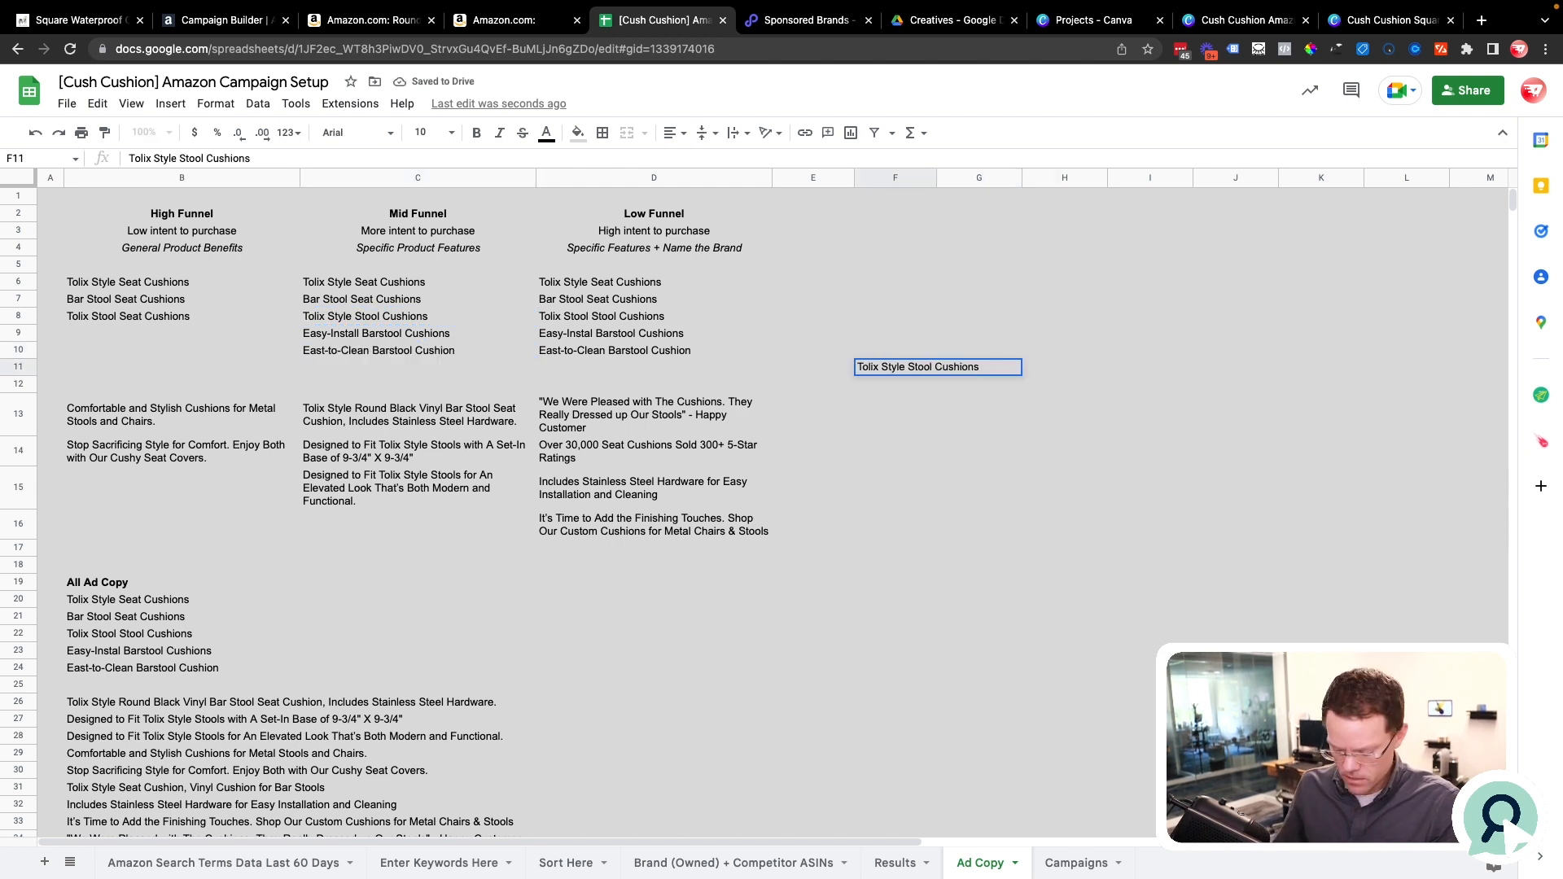
pyautogui.write('.')
pyautogui.hotkey('ctrl', 'v')
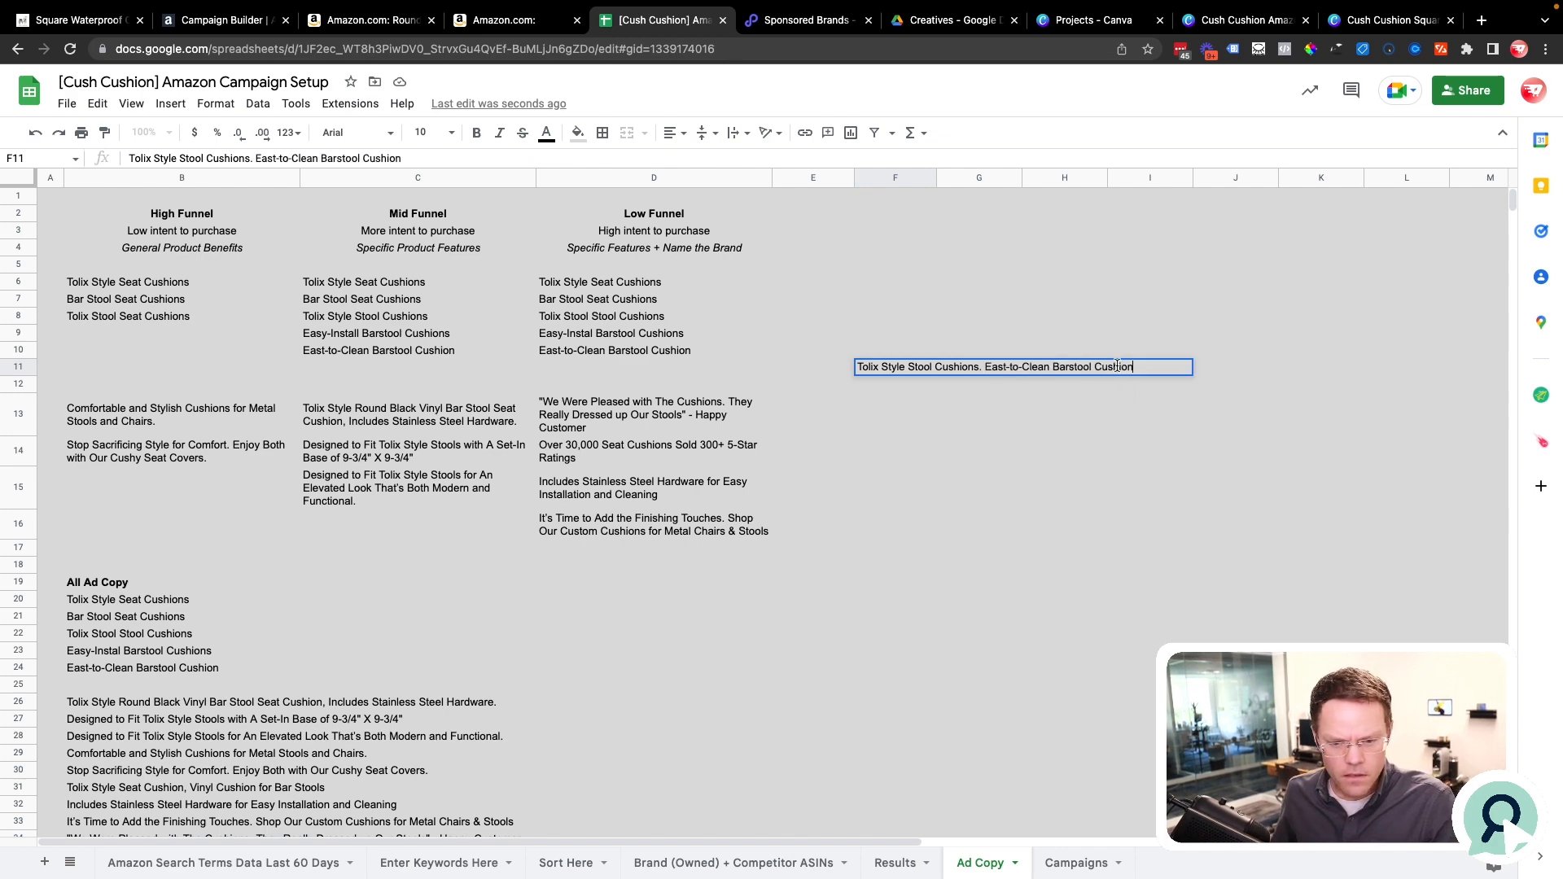
# Copy the finished line from the sheet and set the ad headline to "Tolix Style Seat Cushions. Easy to Clean & Install".
pyautogui.click(1033, 386)
pyautogui.click(925, 367)
pyautogui.press('super+c')
pyautogui.press('super+2')
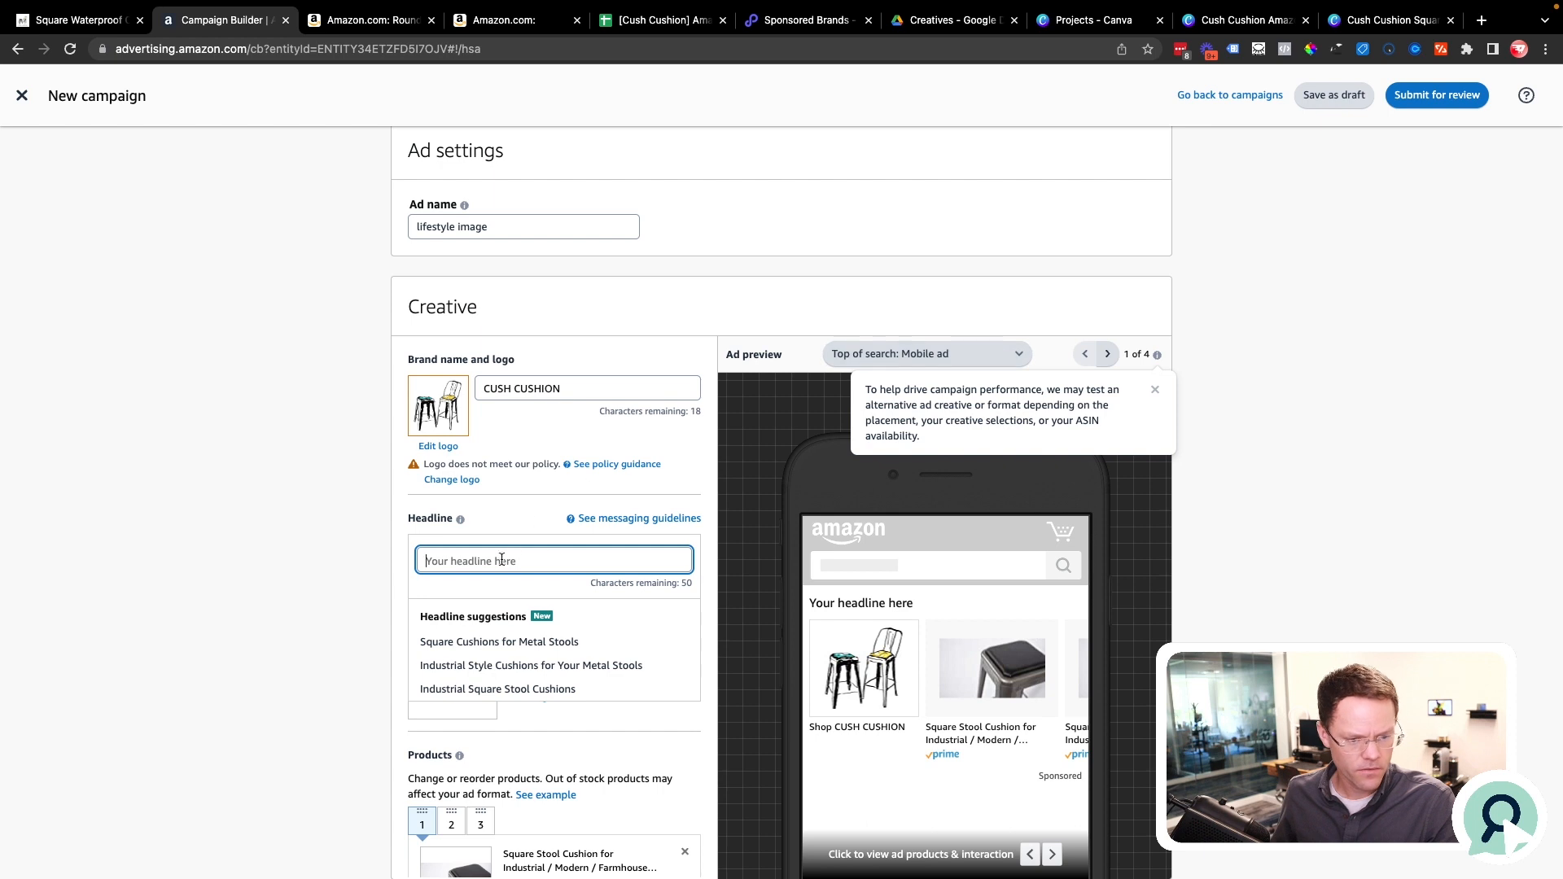
pyautogui.press('super+v')
pyautogui.press('super+a')
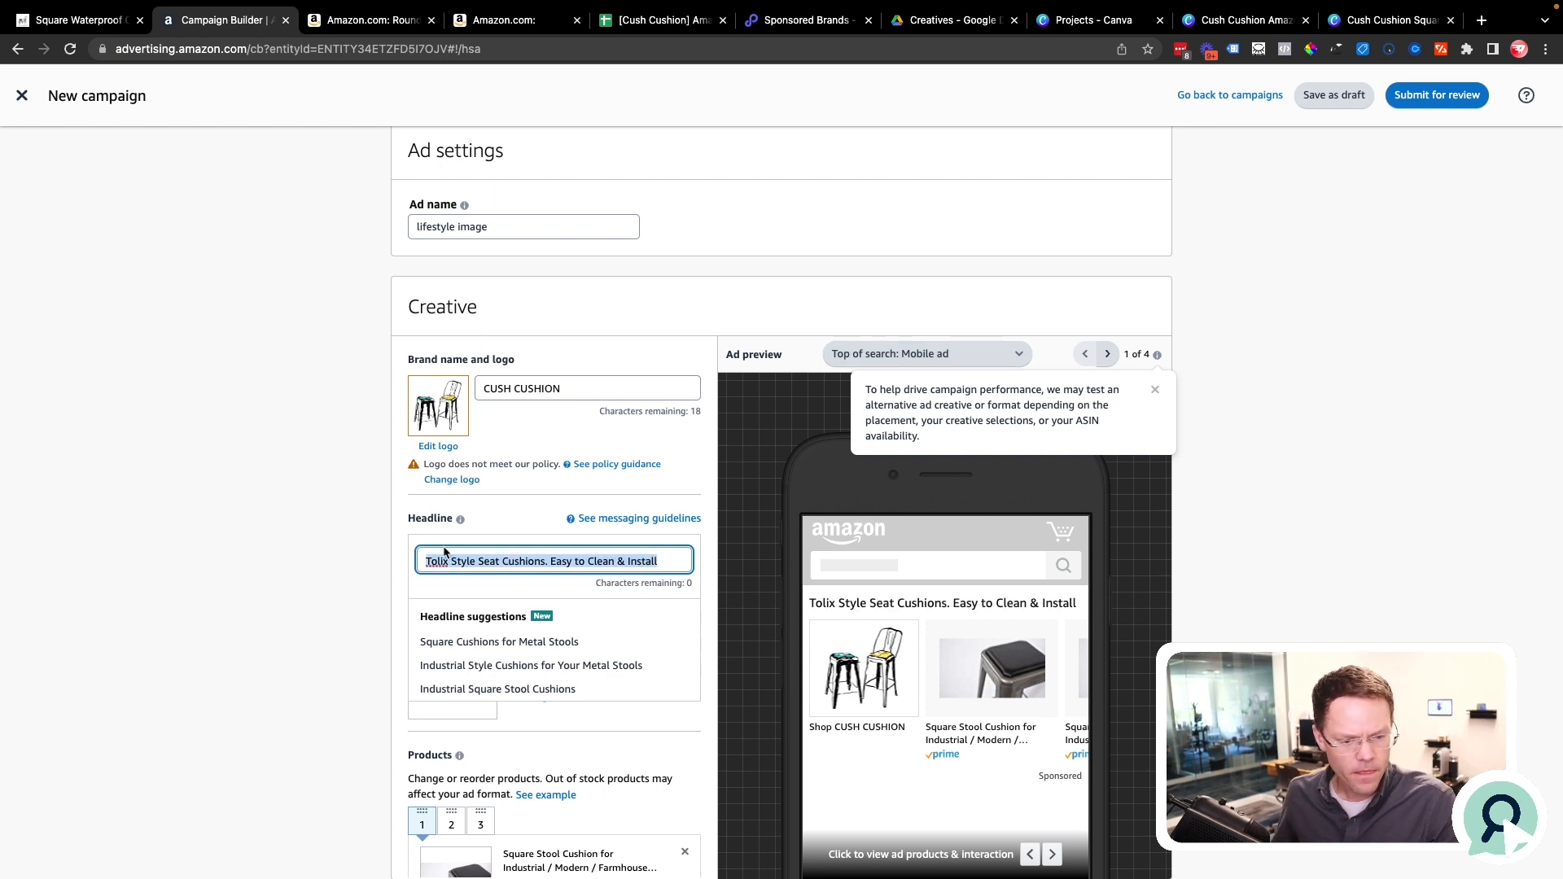
pyautogui.click(376, 588)
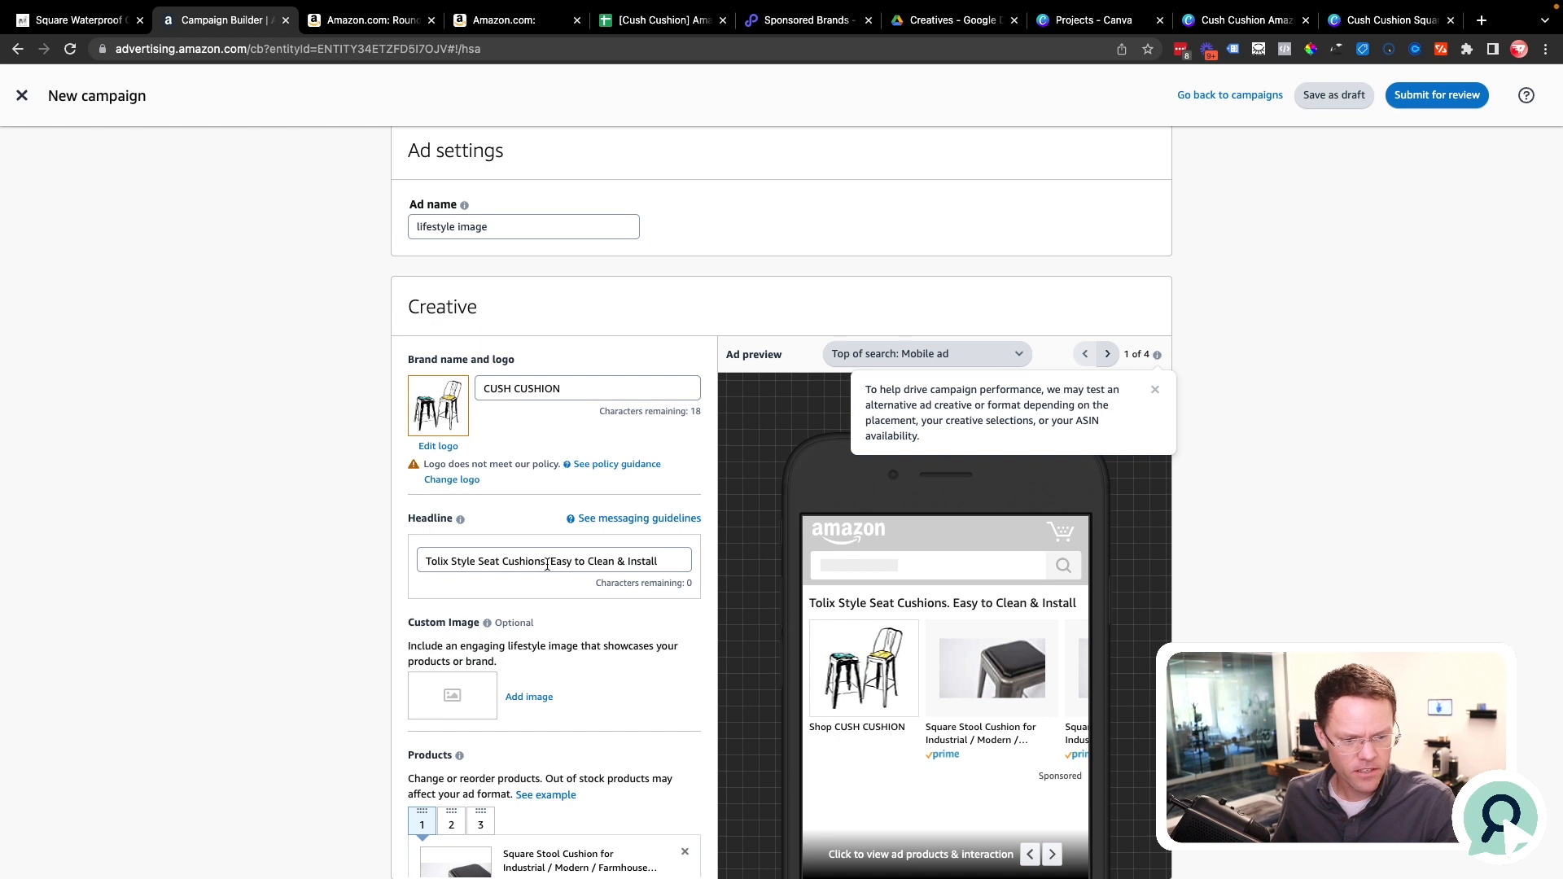
pyautogui.moveTo(551, 562); pyautogui.dragTo(663, 561)
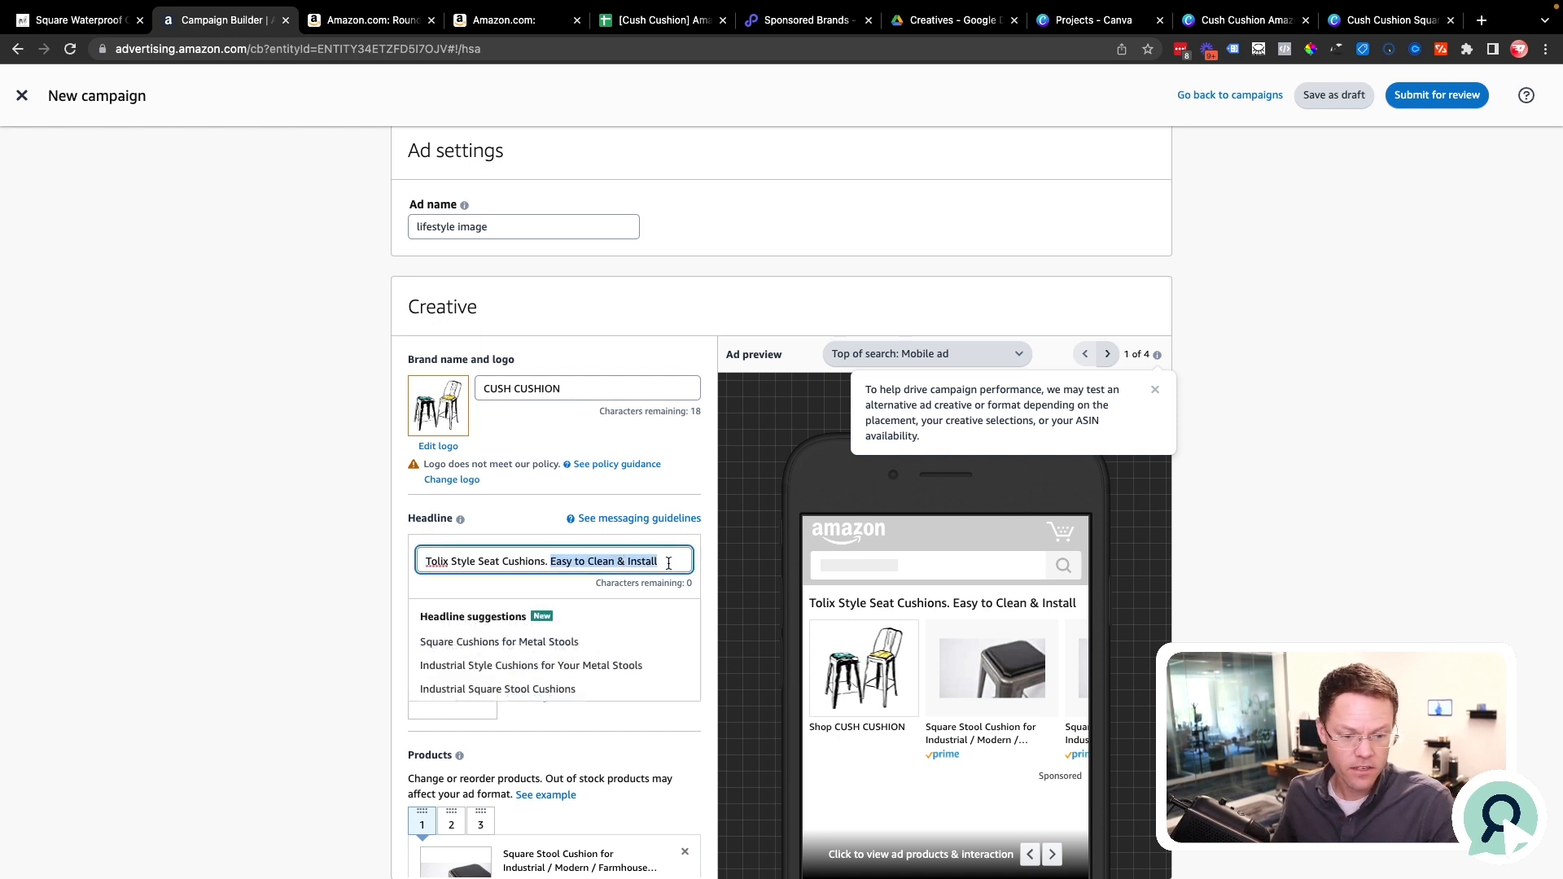
# Finish the headline entry and read Amazon's policy guidance for the brand logo.
pyautogui.click(298, 652)
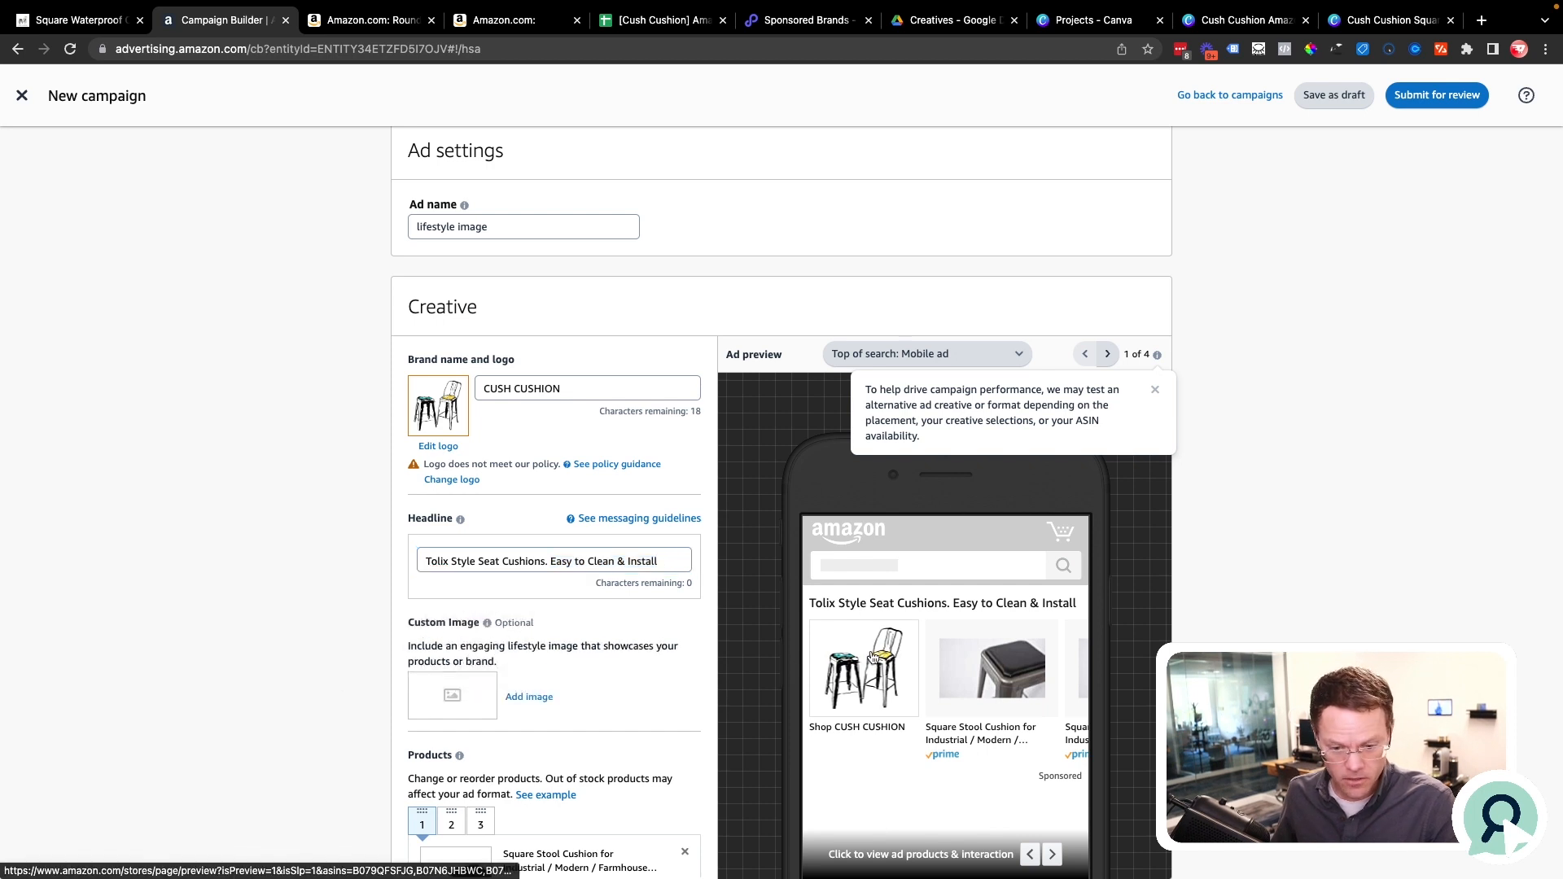
pyautogui.scroll(-1, 515, 637)
pyautogui.scroll(1, 515, 637)
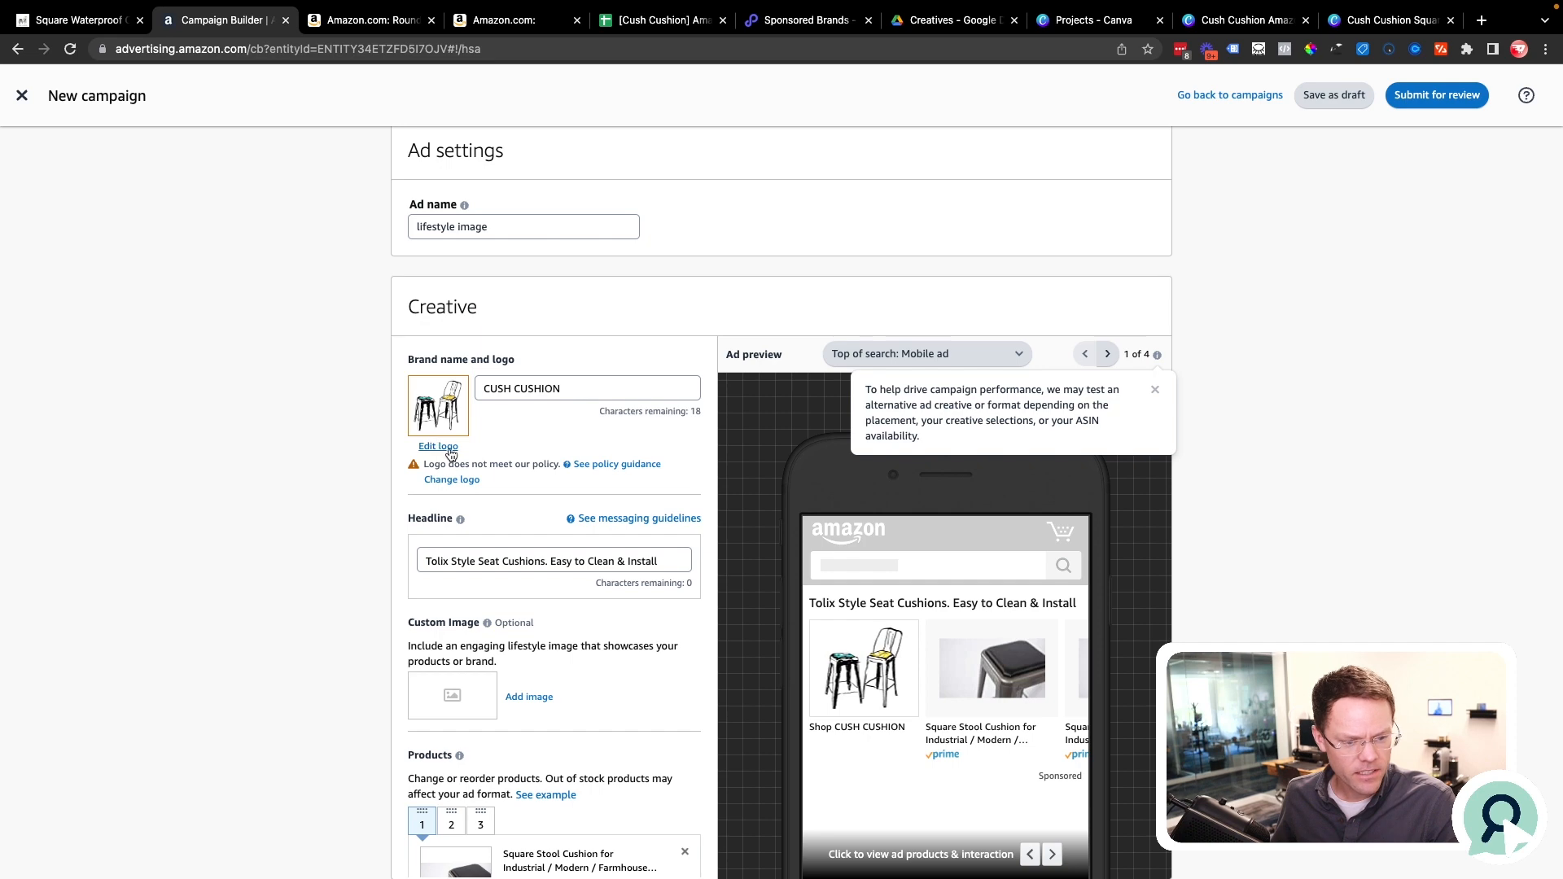
pyautogui.click(611, 465)
pyautogui.scroll(-2, 1367, 326)
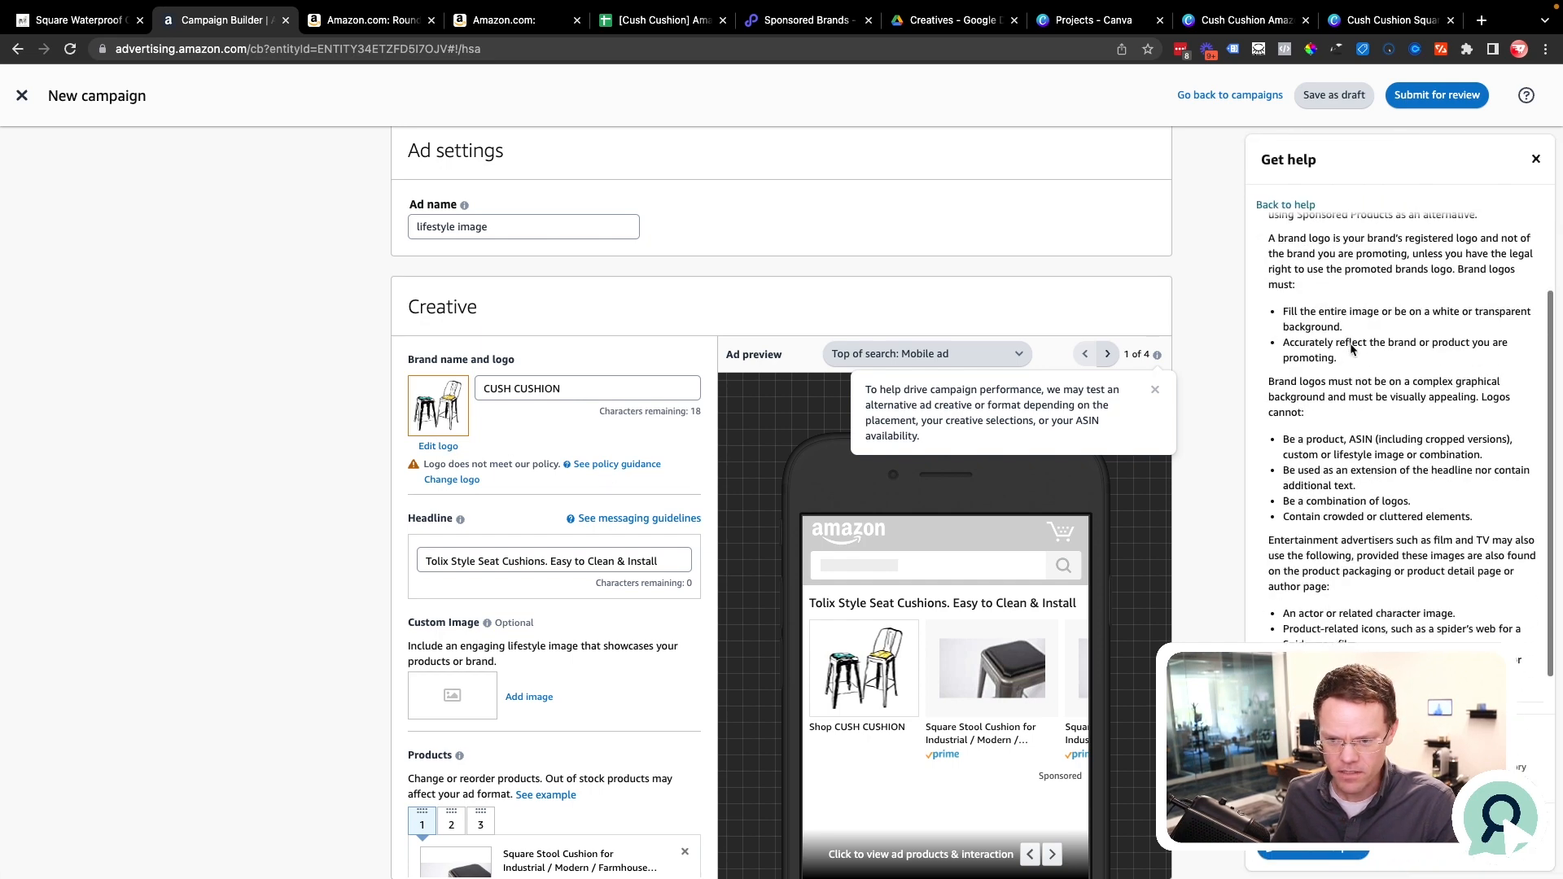
pyautogui.click(1536, 160)
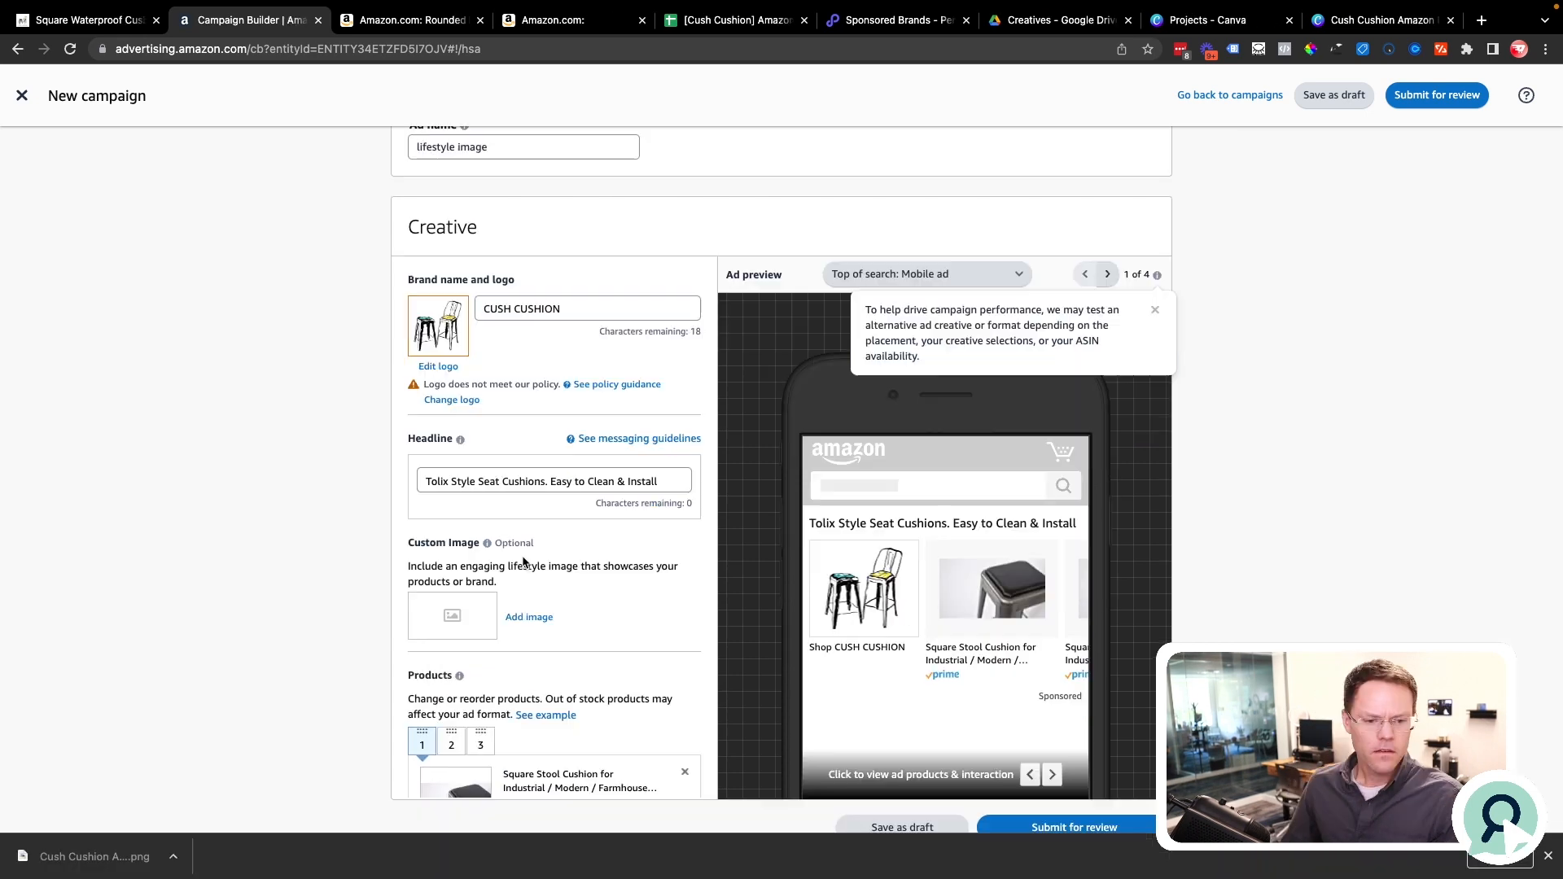
# Upload "Cush Cushion Lifestyle Image 1.png" as the ad's custom image.
pyautogui.click(543, 623)
pyautogui.click(447, 568)
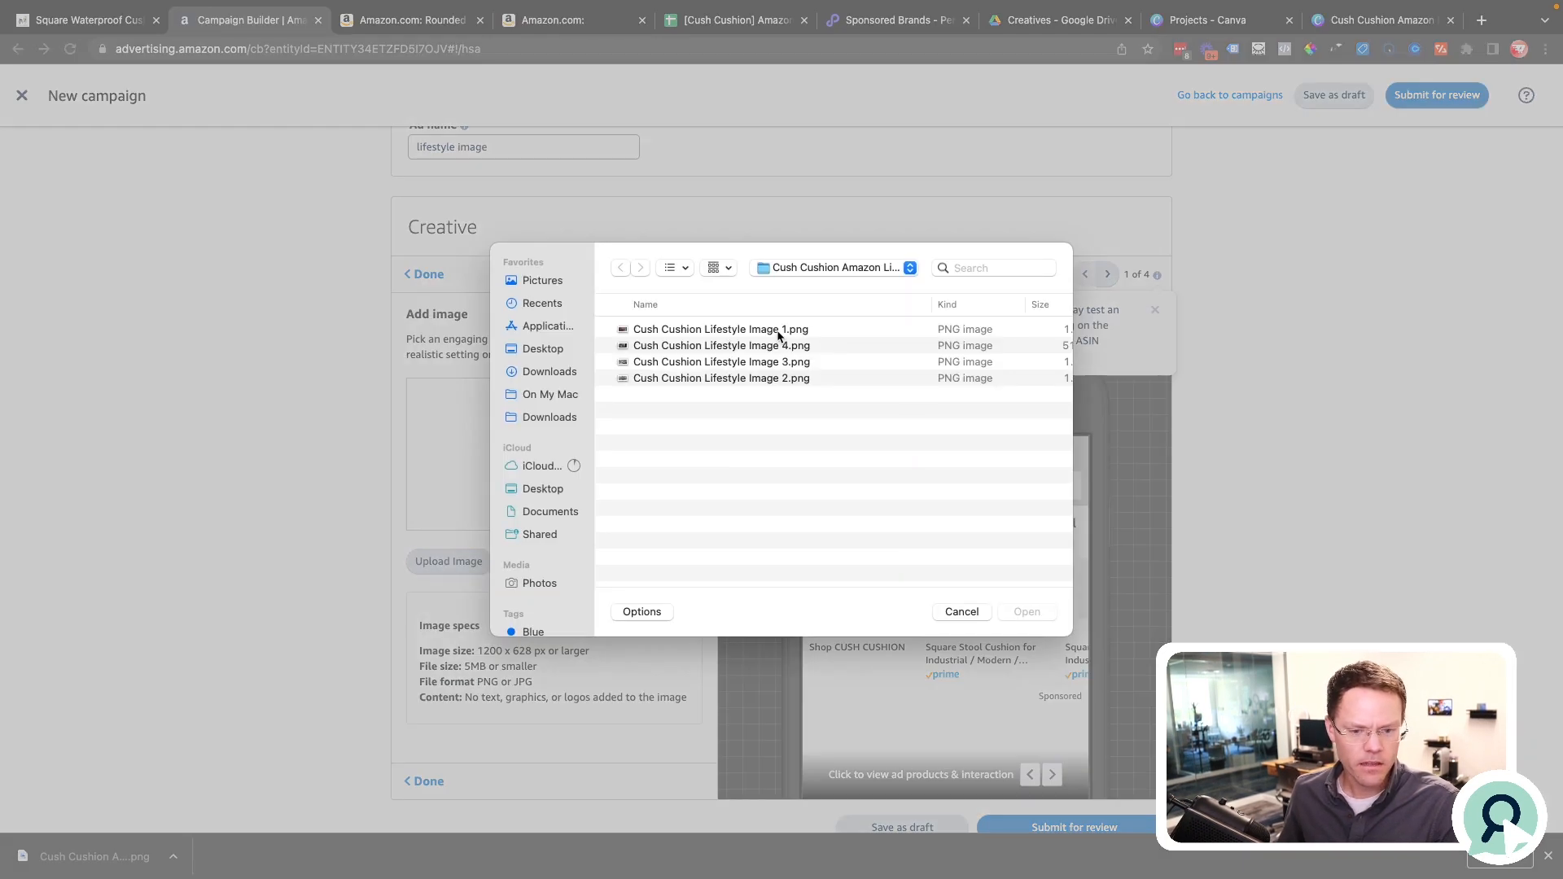
pyautogui.click(776, 332)
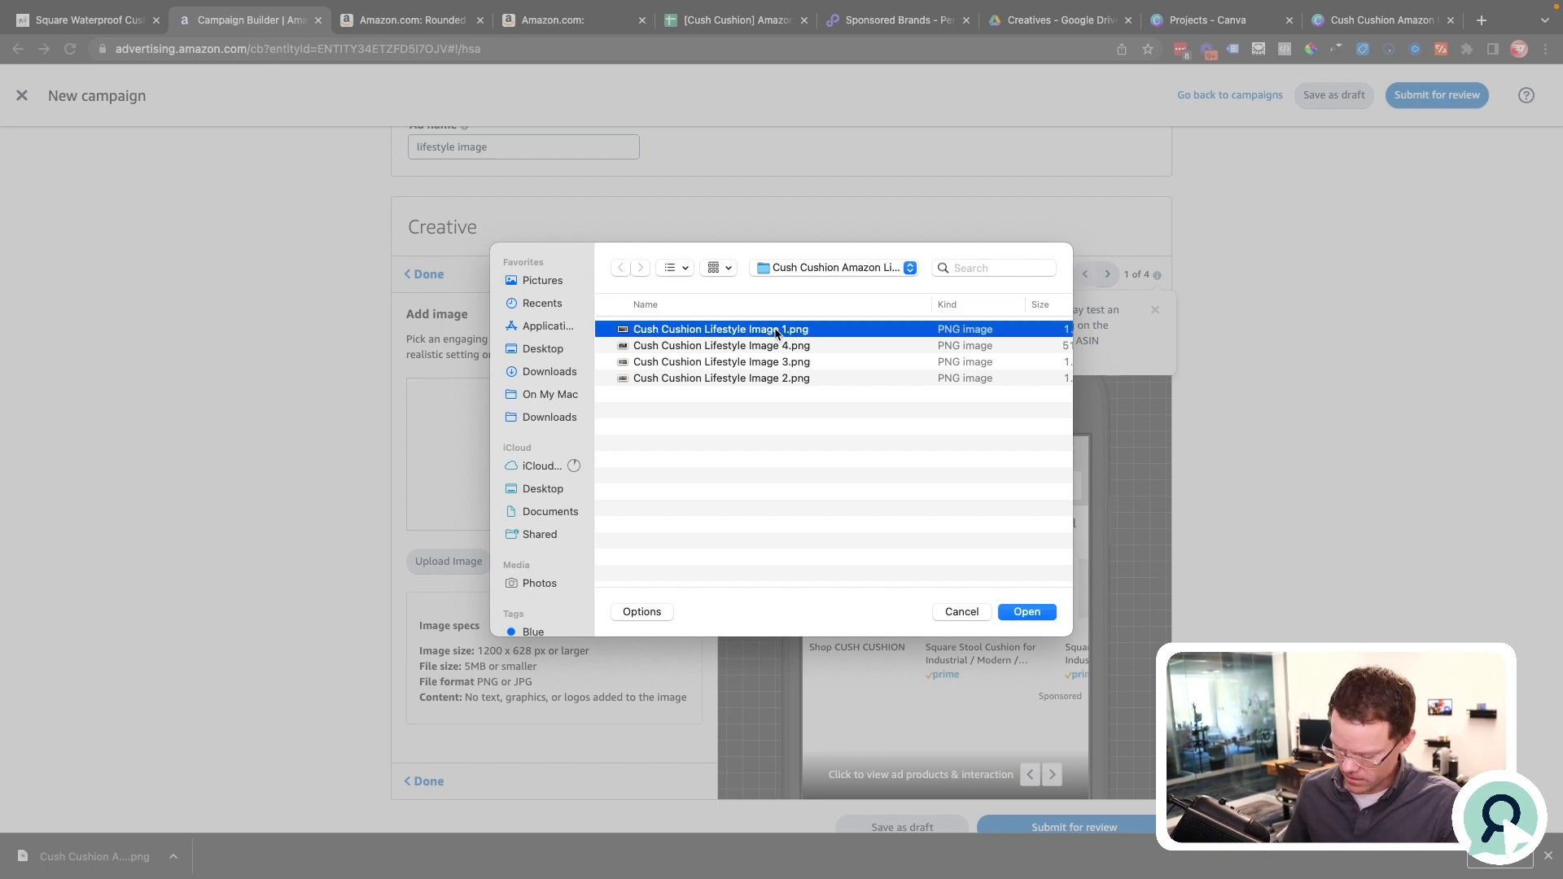
pyautogui.press('Return')
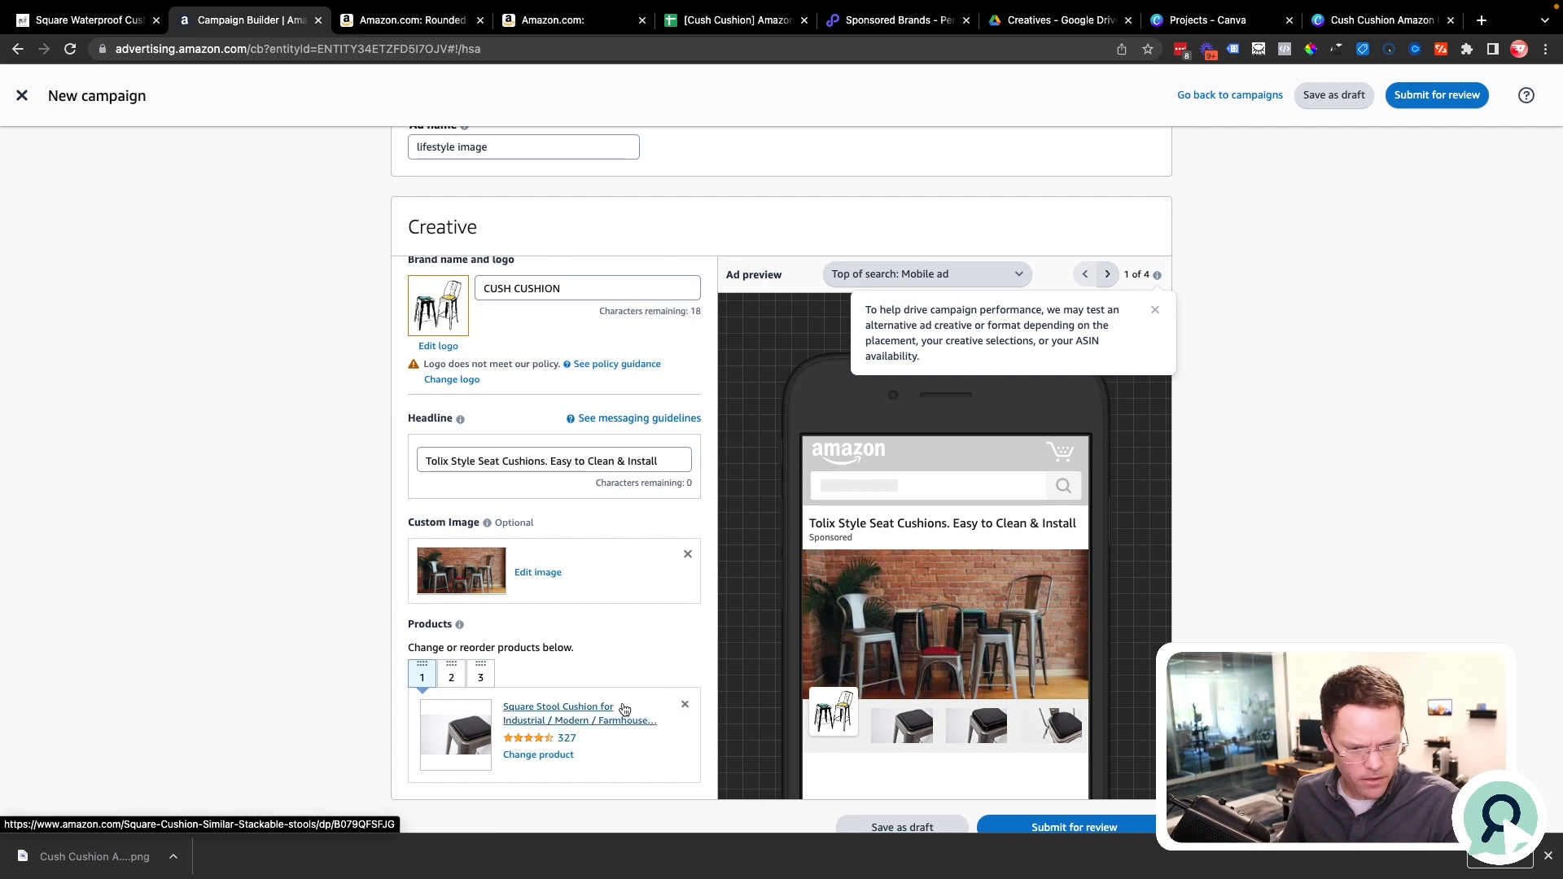
# Move the rounded back chair cushion to second place in the ad's product order and compare products 1 and 3.
pyautogui.click(481, 672)
pyautogui.moveTo(482, 672); pyautogui.dragTo(451, 674)
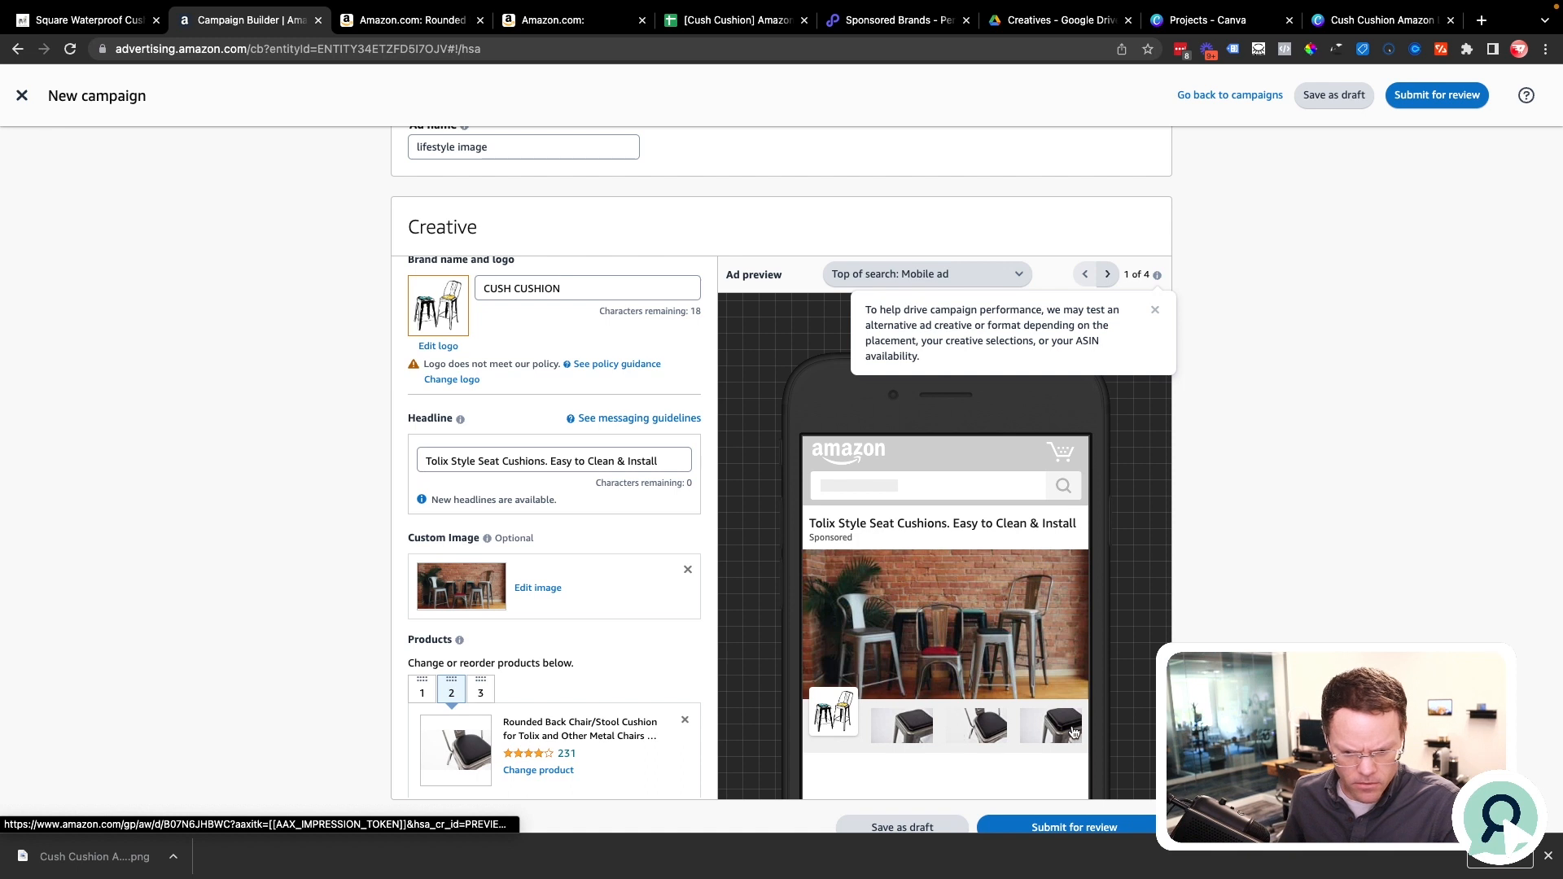
pyautogui.click(421, 694)
pyautogui.click(481, 690)
pyautogui.click(420, 693)
pyautogui.click(480, 692)
pyautogui.click(429, 697)
pyautogui.click(490, 695)
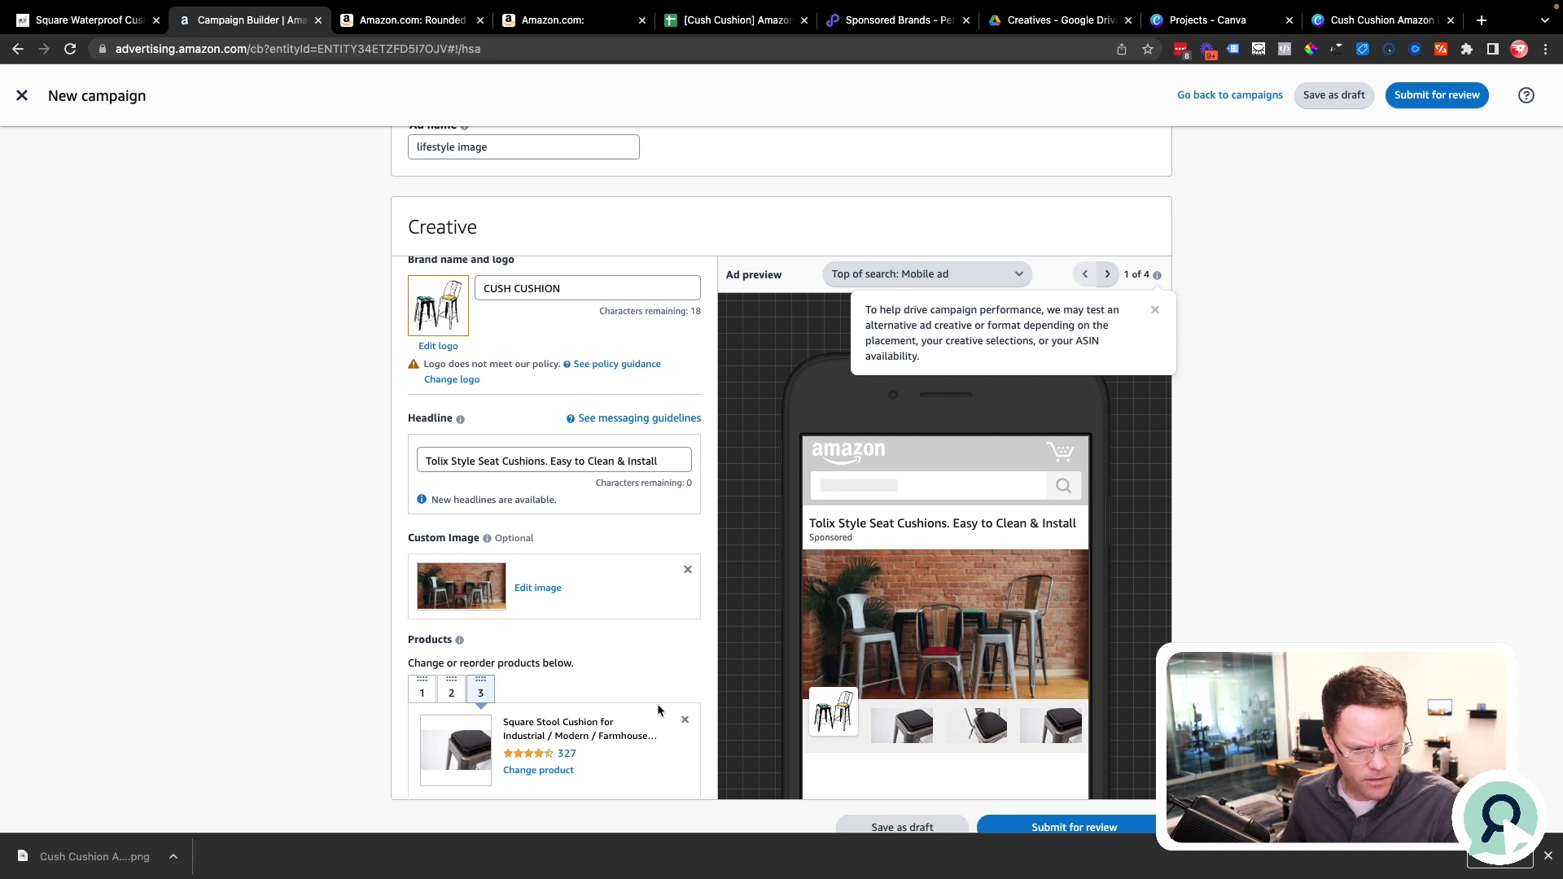
# Replace the ad's third product with the red Square Stool Cushion for Tolix and Similar Stackable stools.
pyautogui.click(562, 770)
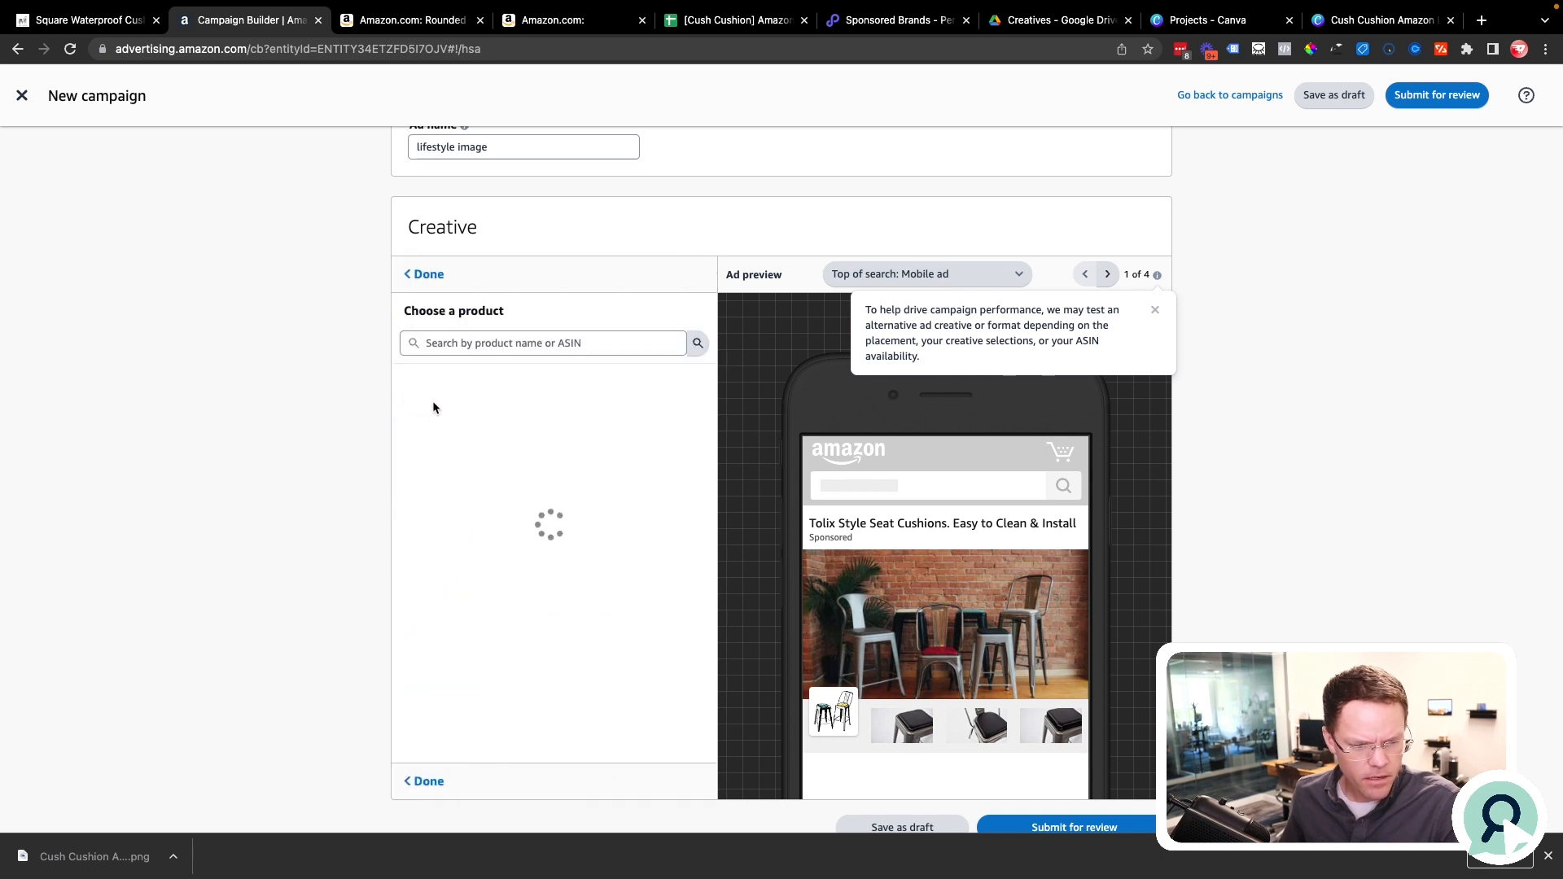
pyautogui.click(413, 551)
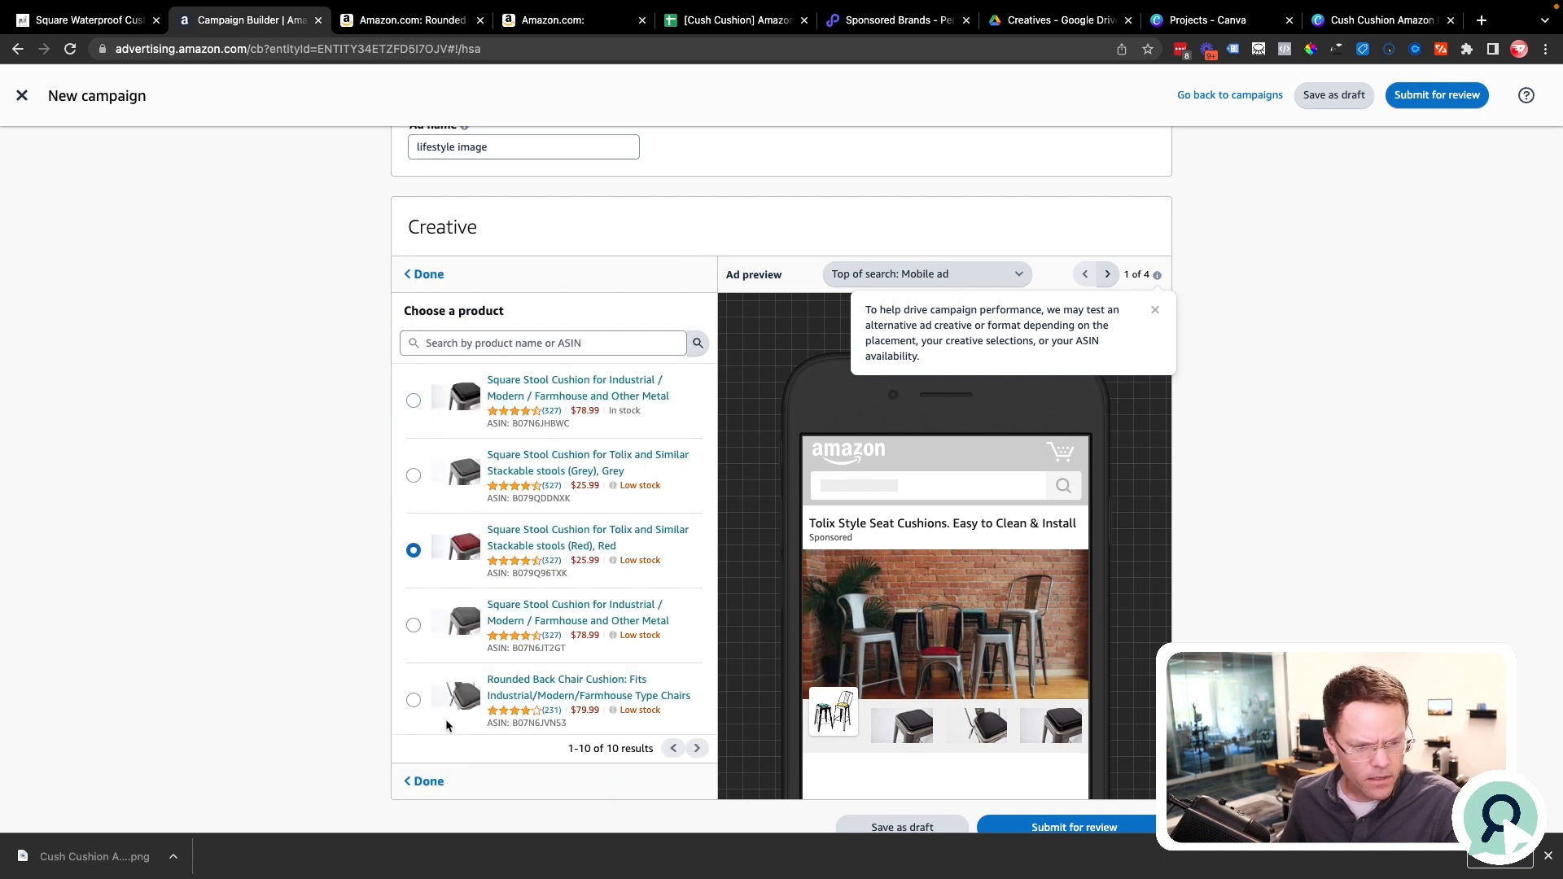
pyautogui.click(424, 781)
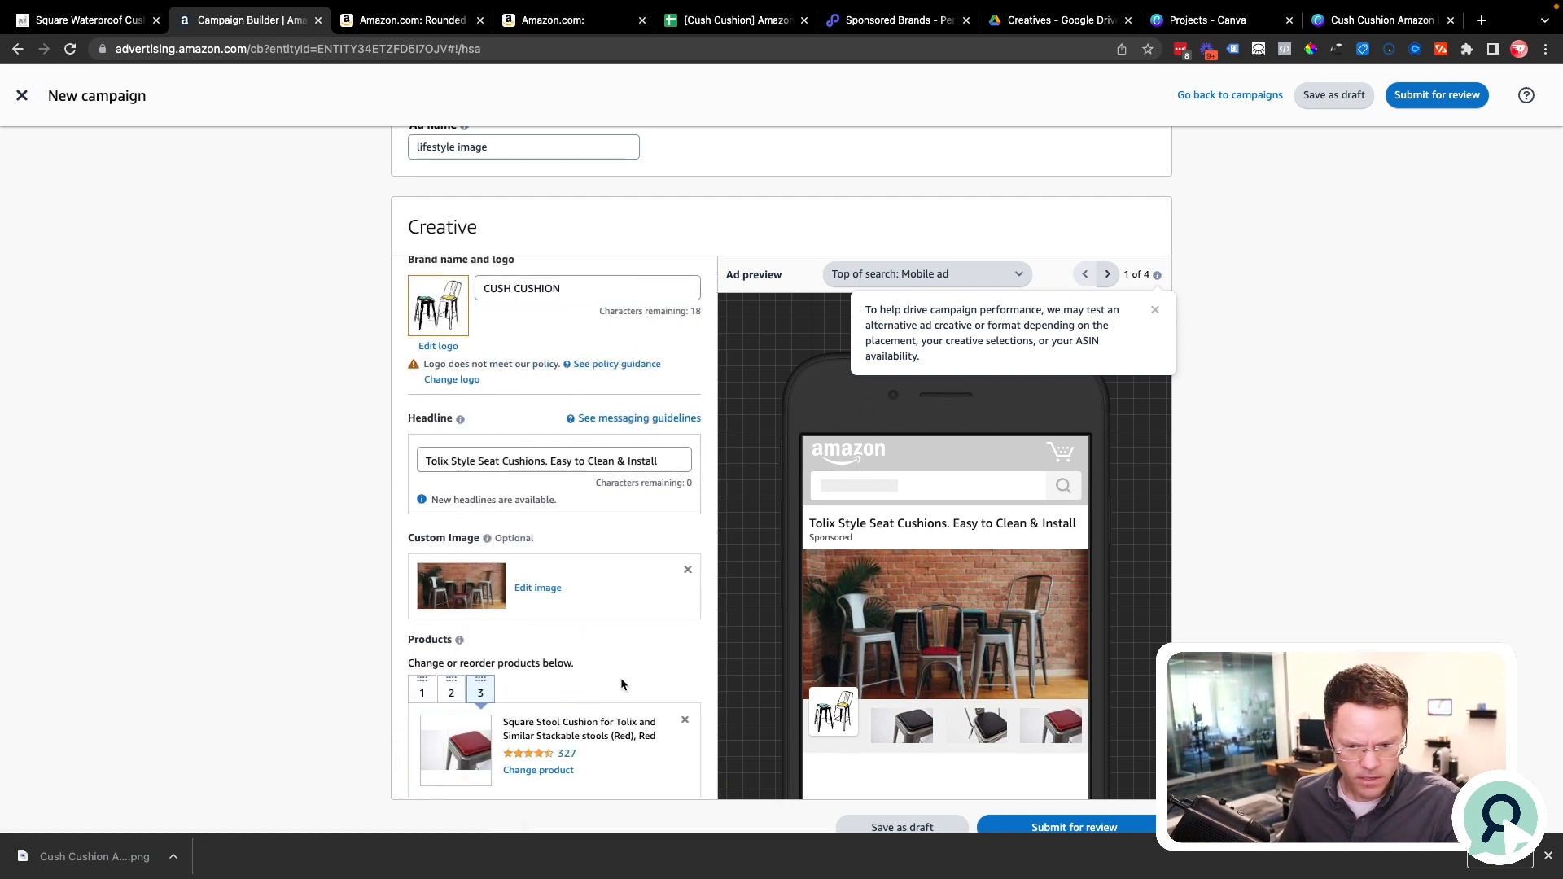
# Recheck the brand logo policy guidance and submit the campaign for review.
pyautogui.scroll(-2, 896, 708)
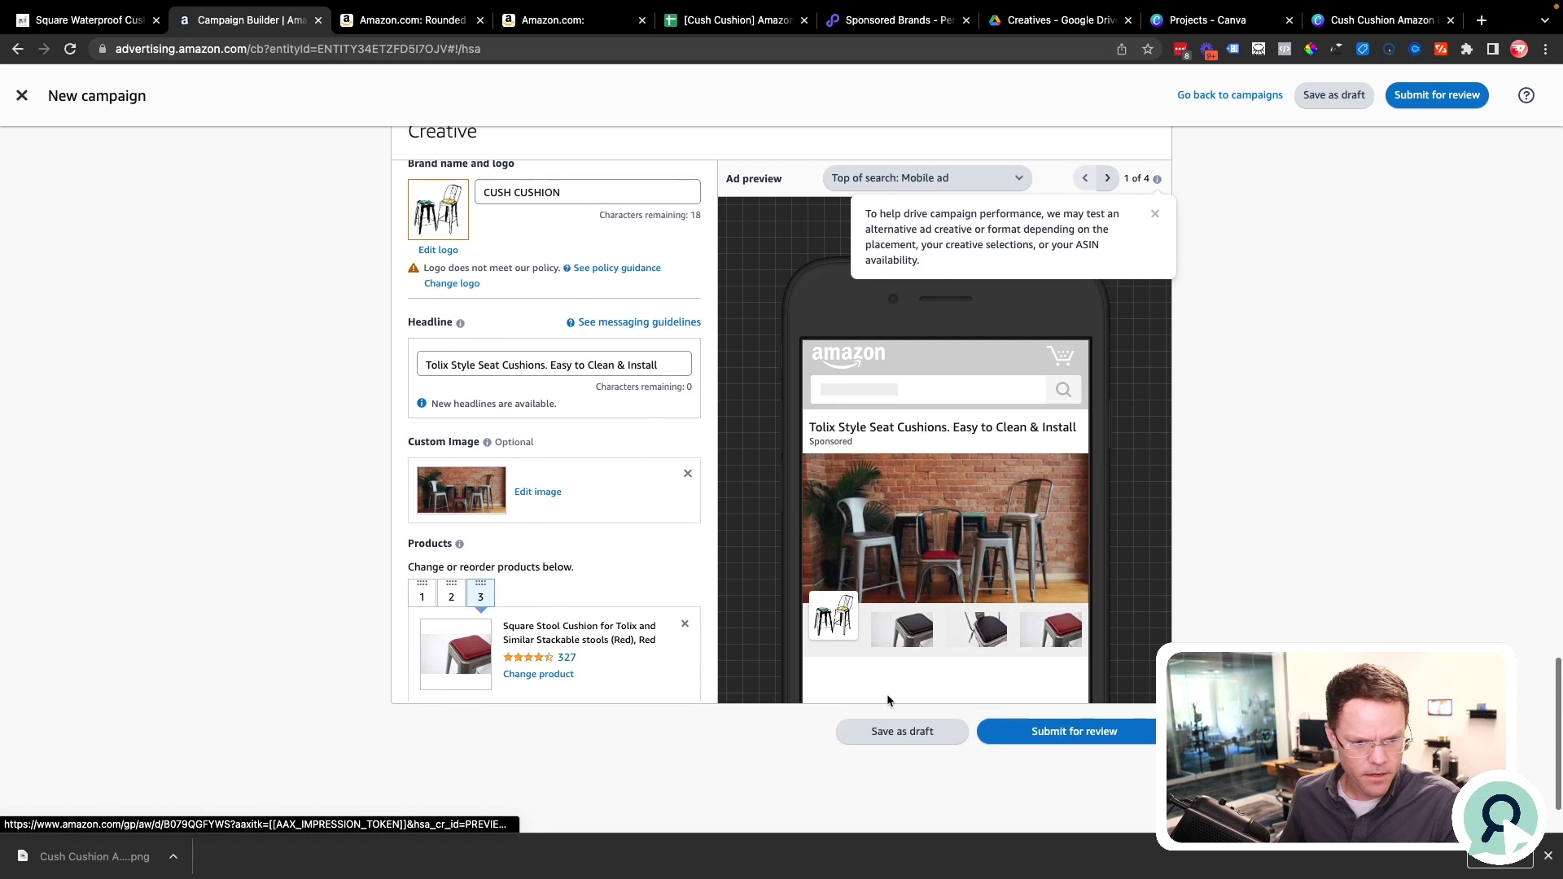
pyautogui.scroll(1, 477, 242)
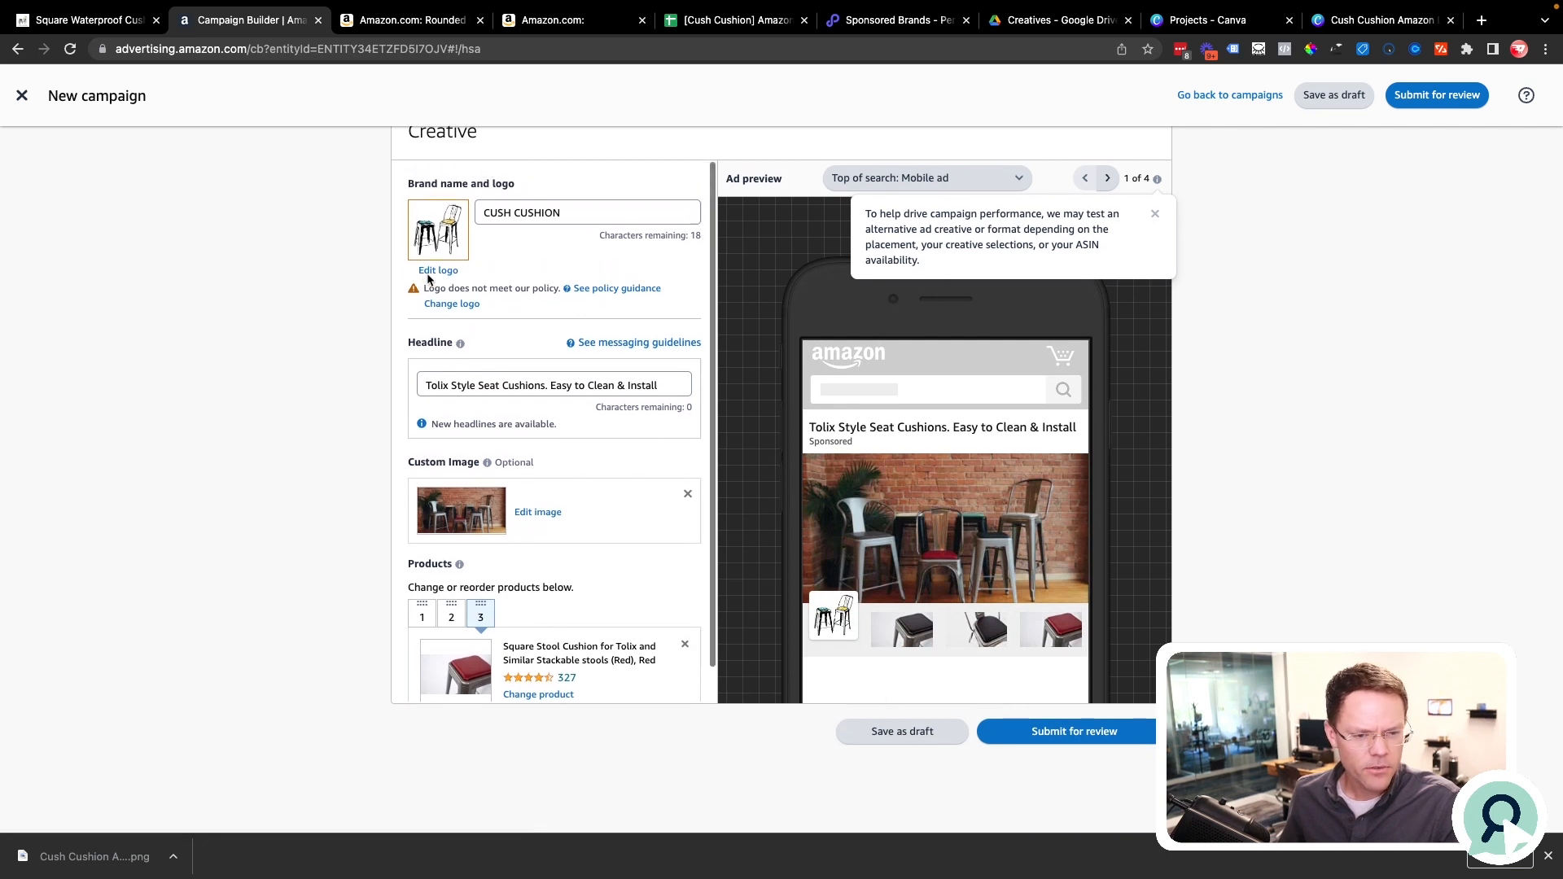
pyautogui.click(622, 291)
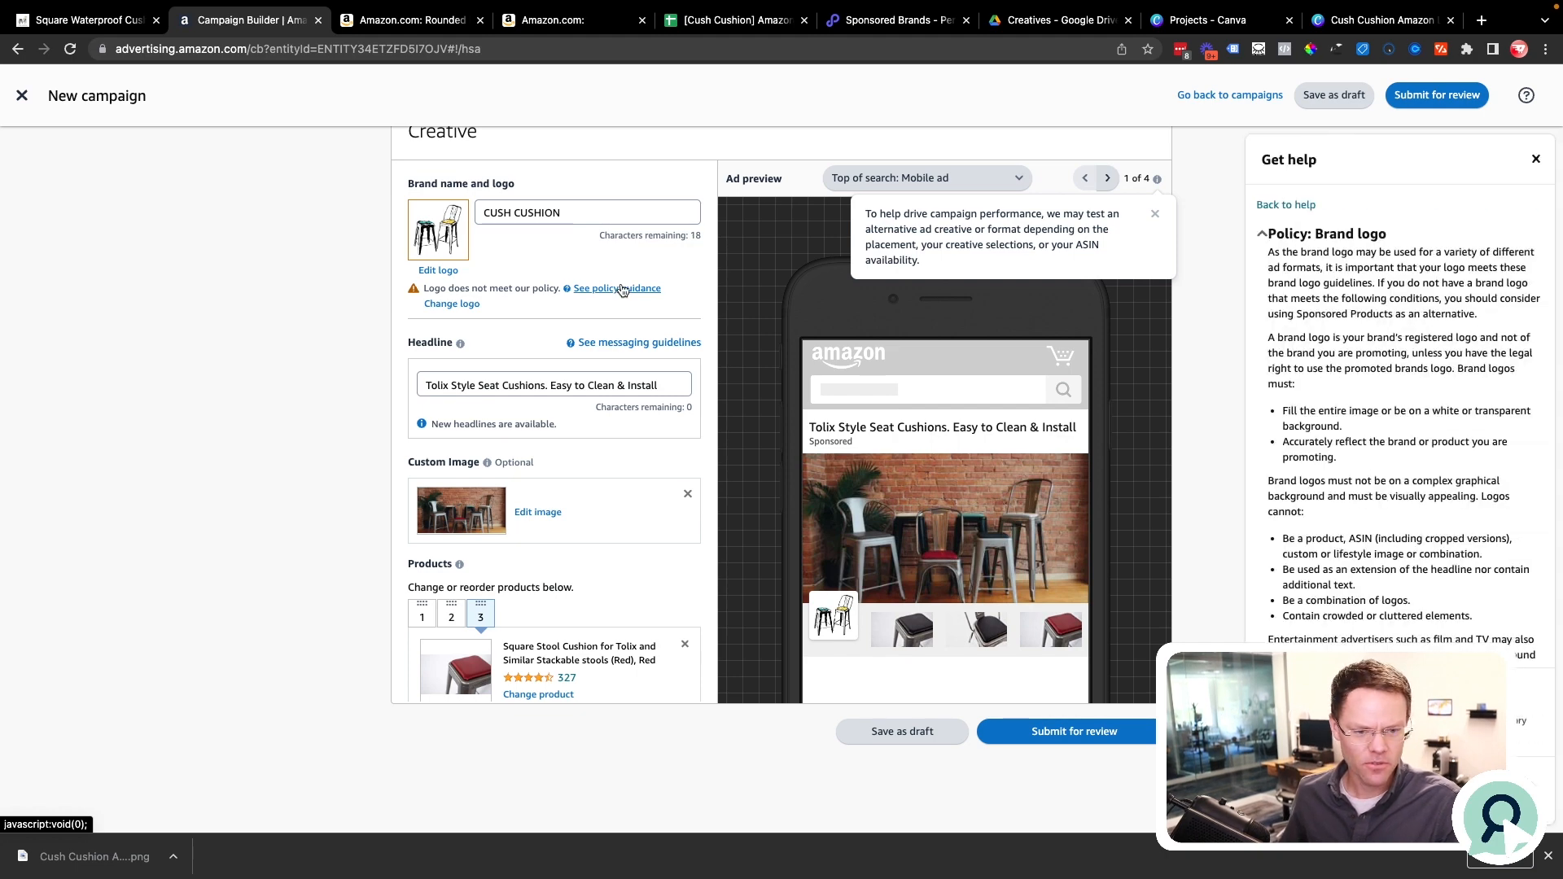
pyautogui.click(1528, 158)
pyautogui.scroll(2, 1104, 732)
pyautogui.scroll(3, 1104, 733)
pyautogui.scroll(3, 418, 503)
pyautogui.scroll(-6, 418, 503)
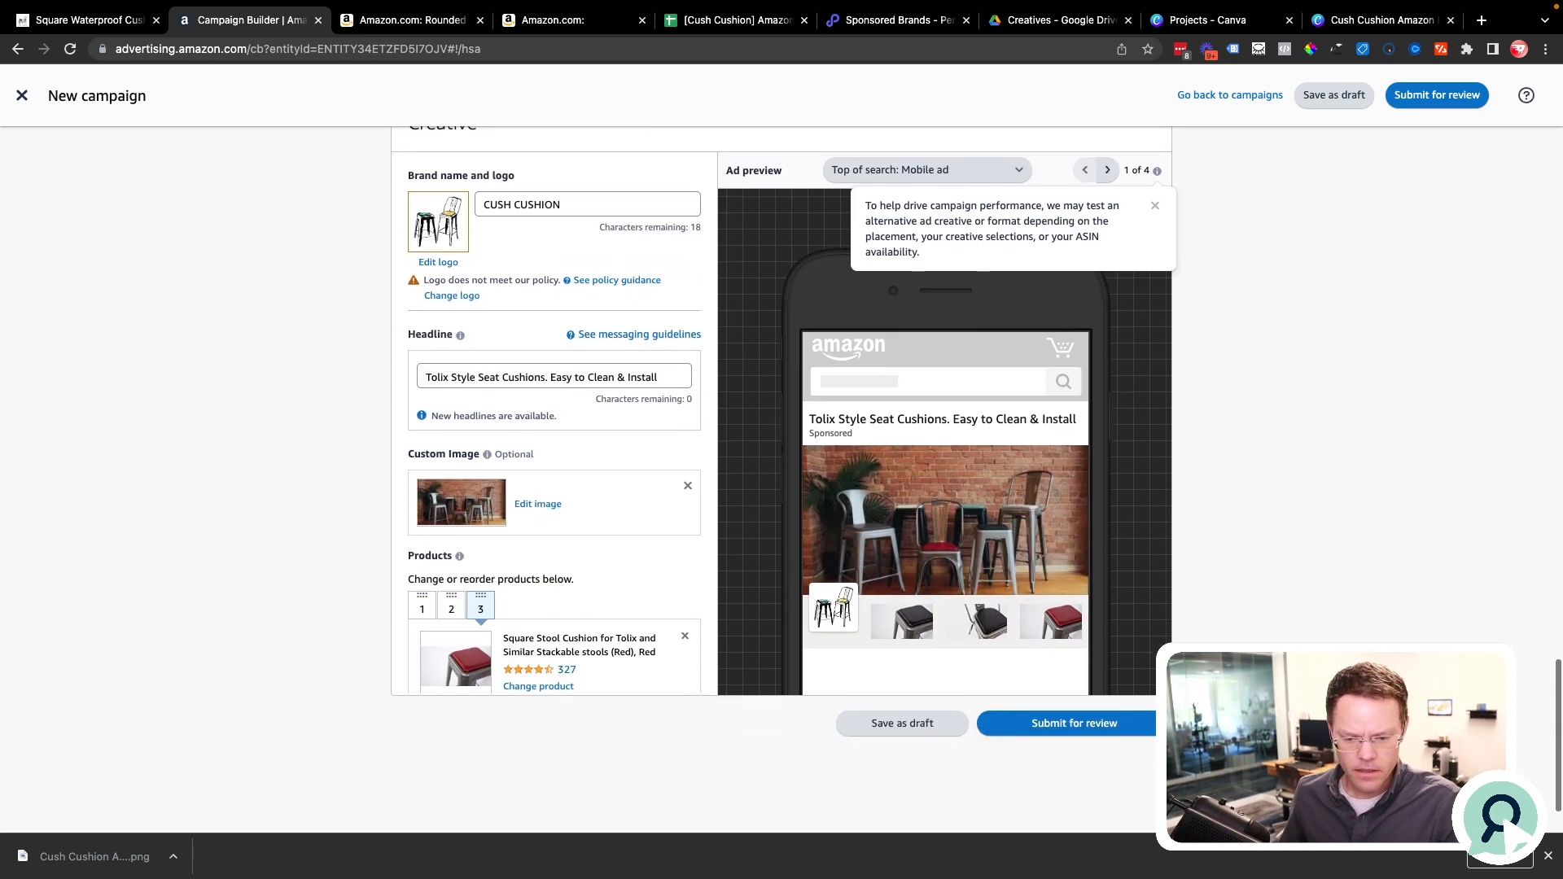
pyautogui.click(1094, 726)
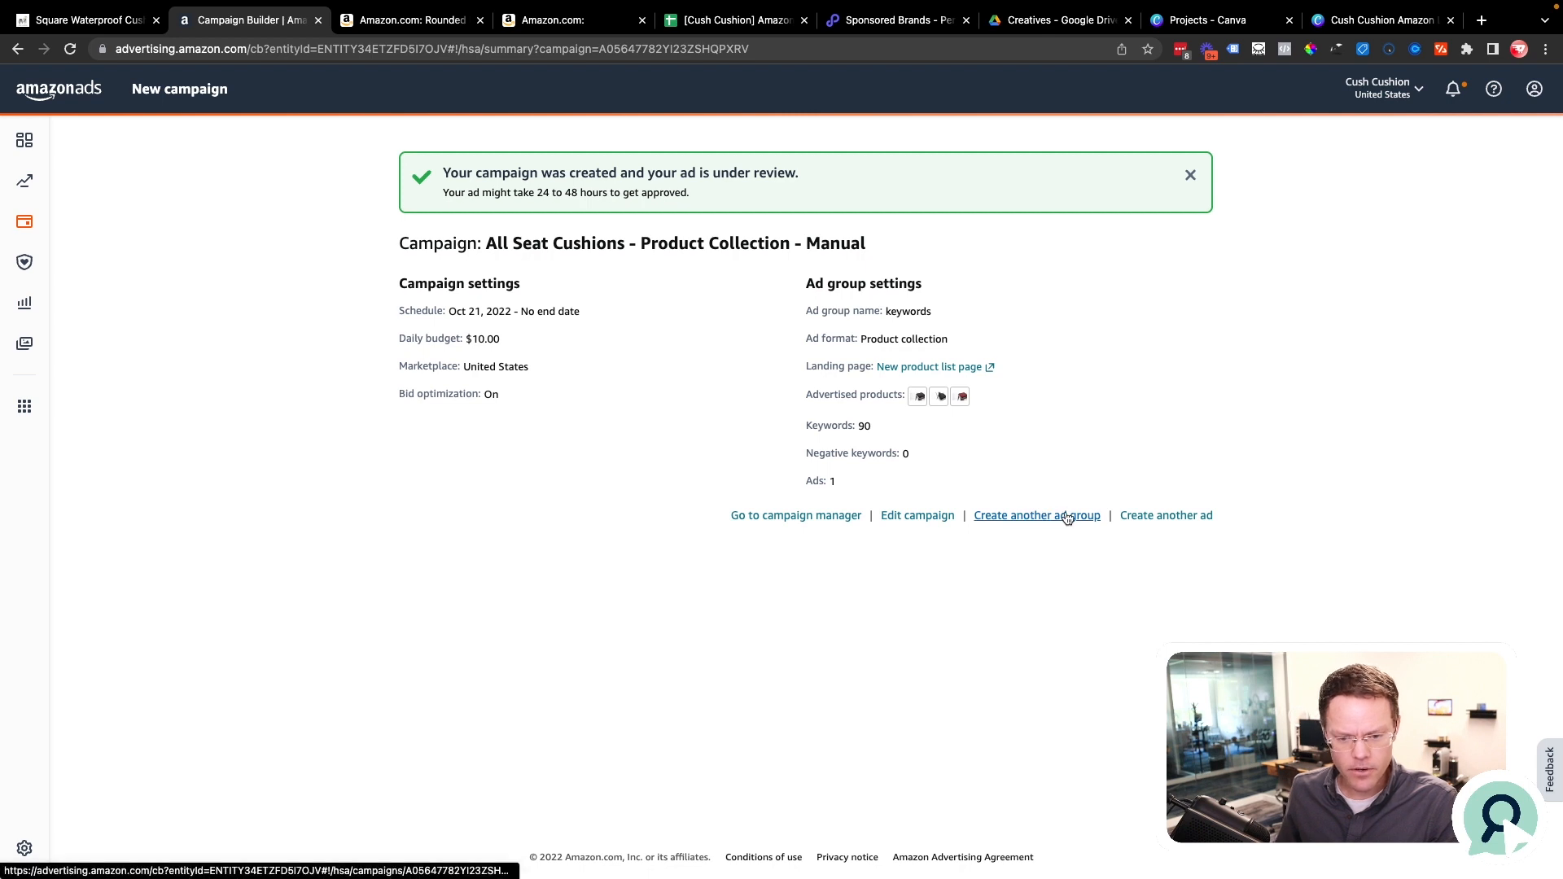
# Look through the lifestyle images in the creative assets for another ad in the campaign, and discard that ad.
pyautogui.click(1135, 518)
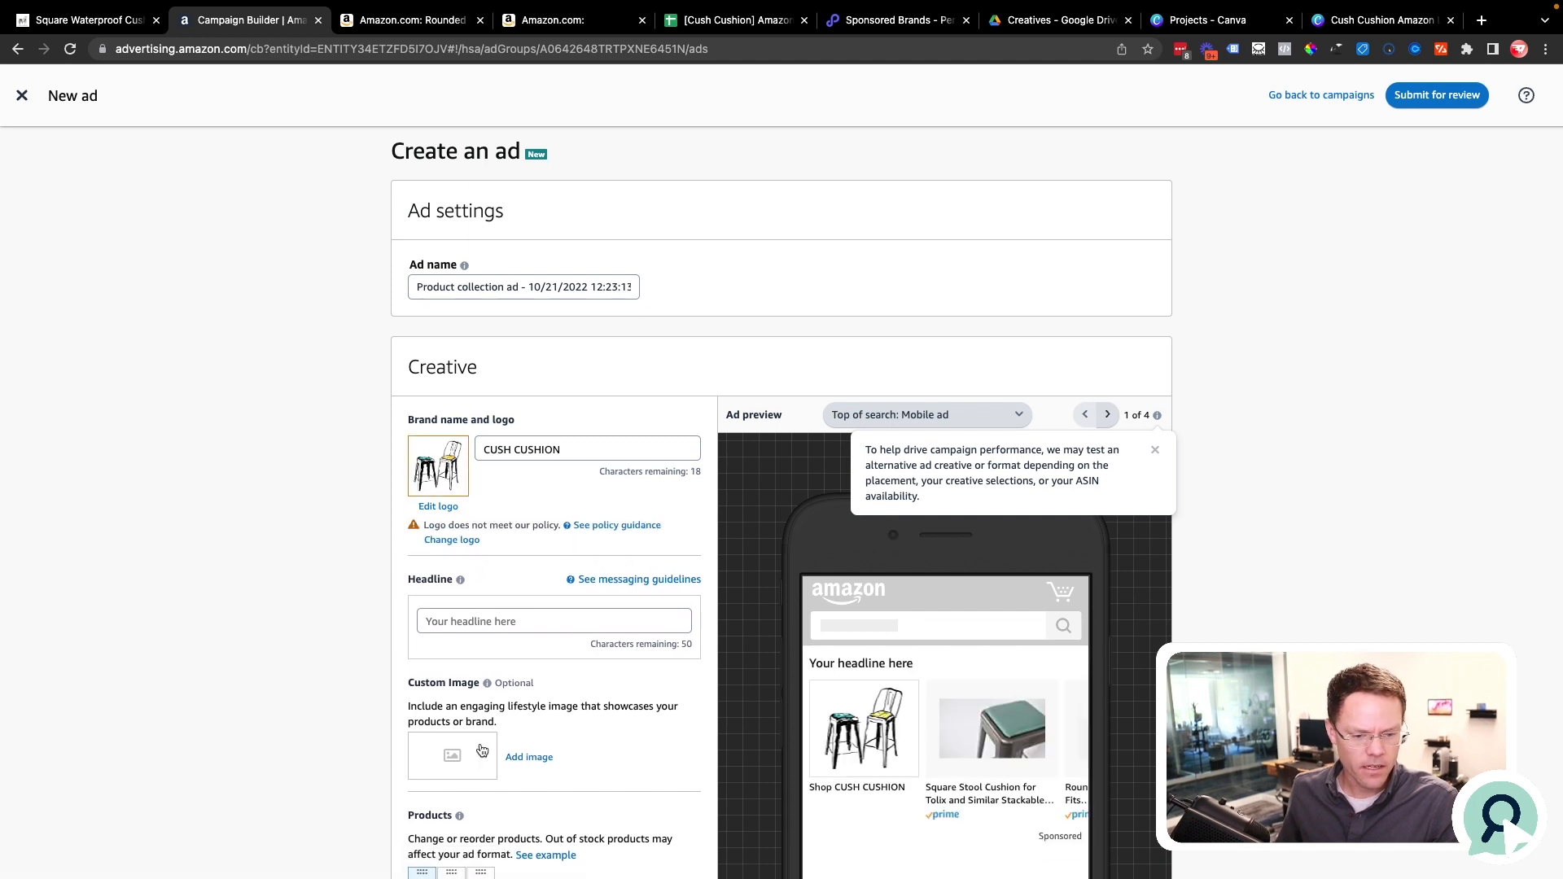
pyautogui.click(527, 756)
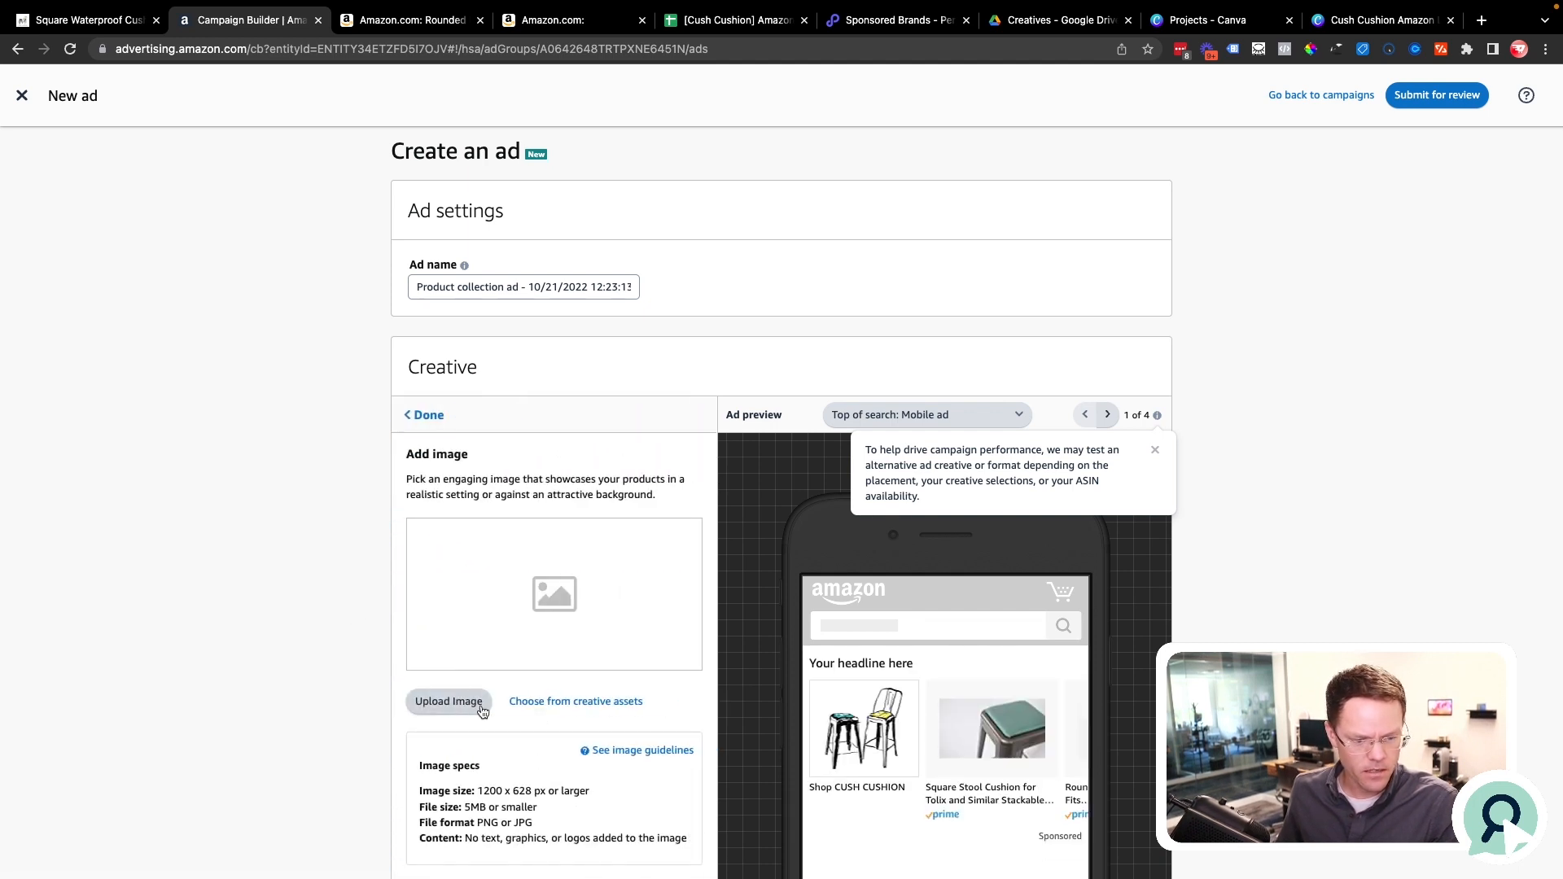
pyautogui.click(549, 701)
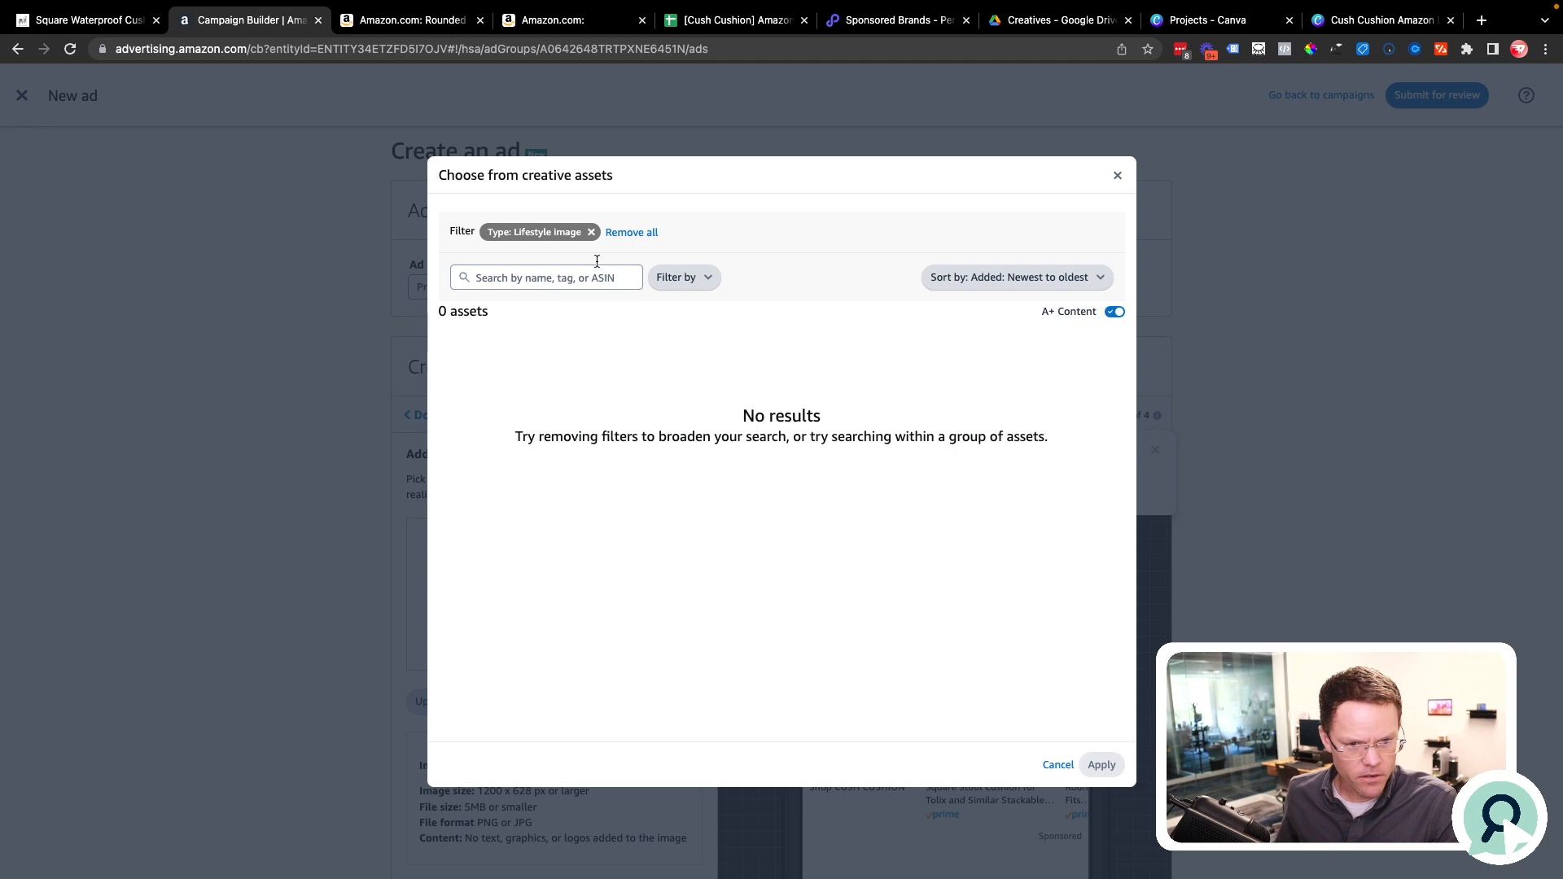
pyautogui.click(694, 396)
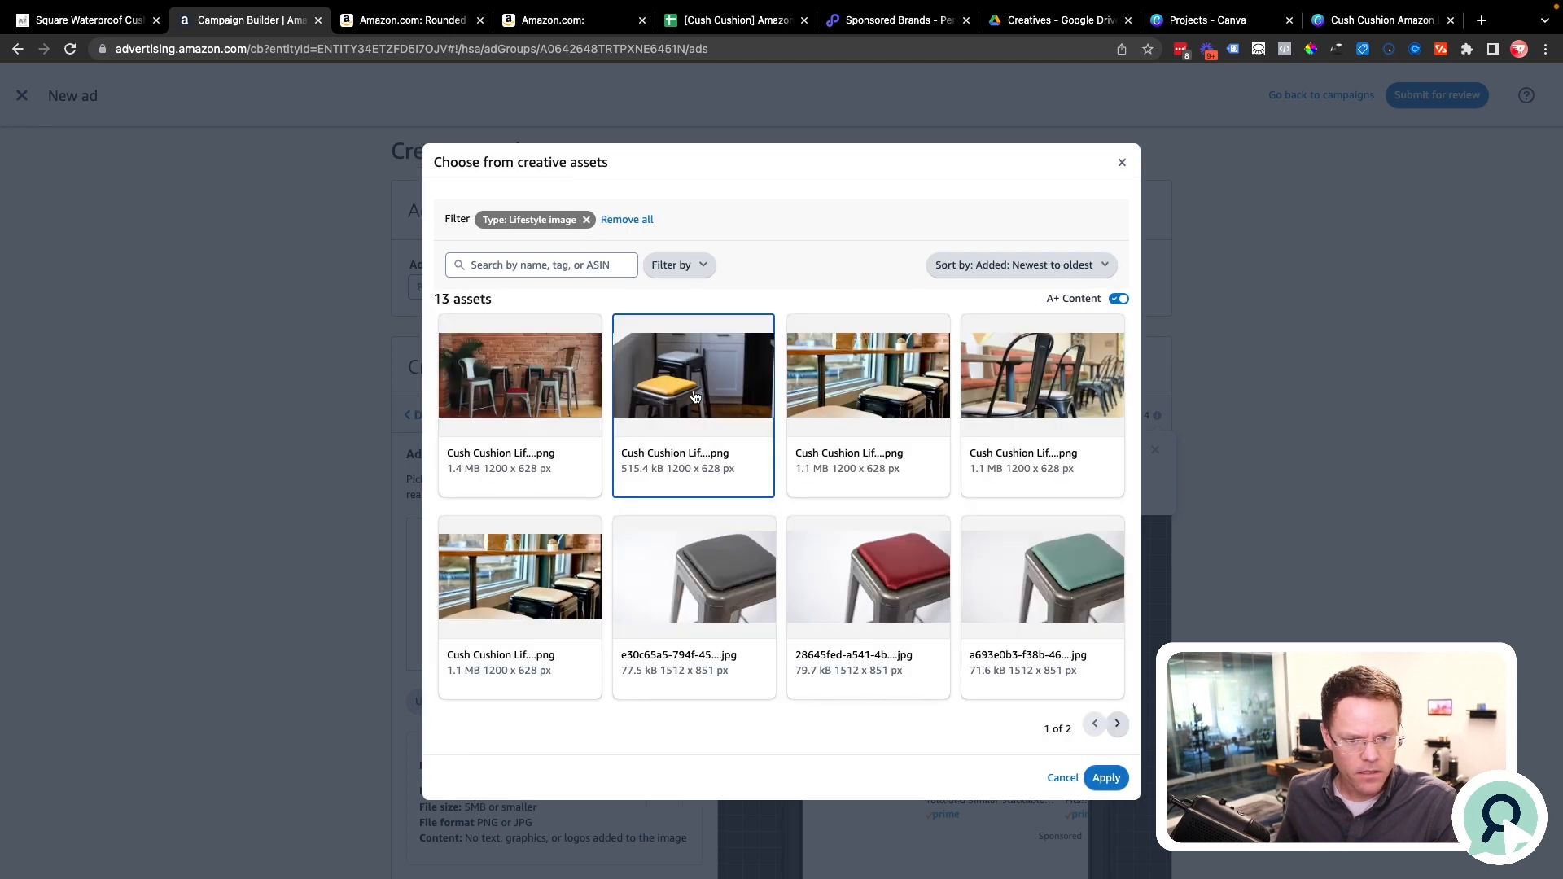
pyautogui.click(871, 402)
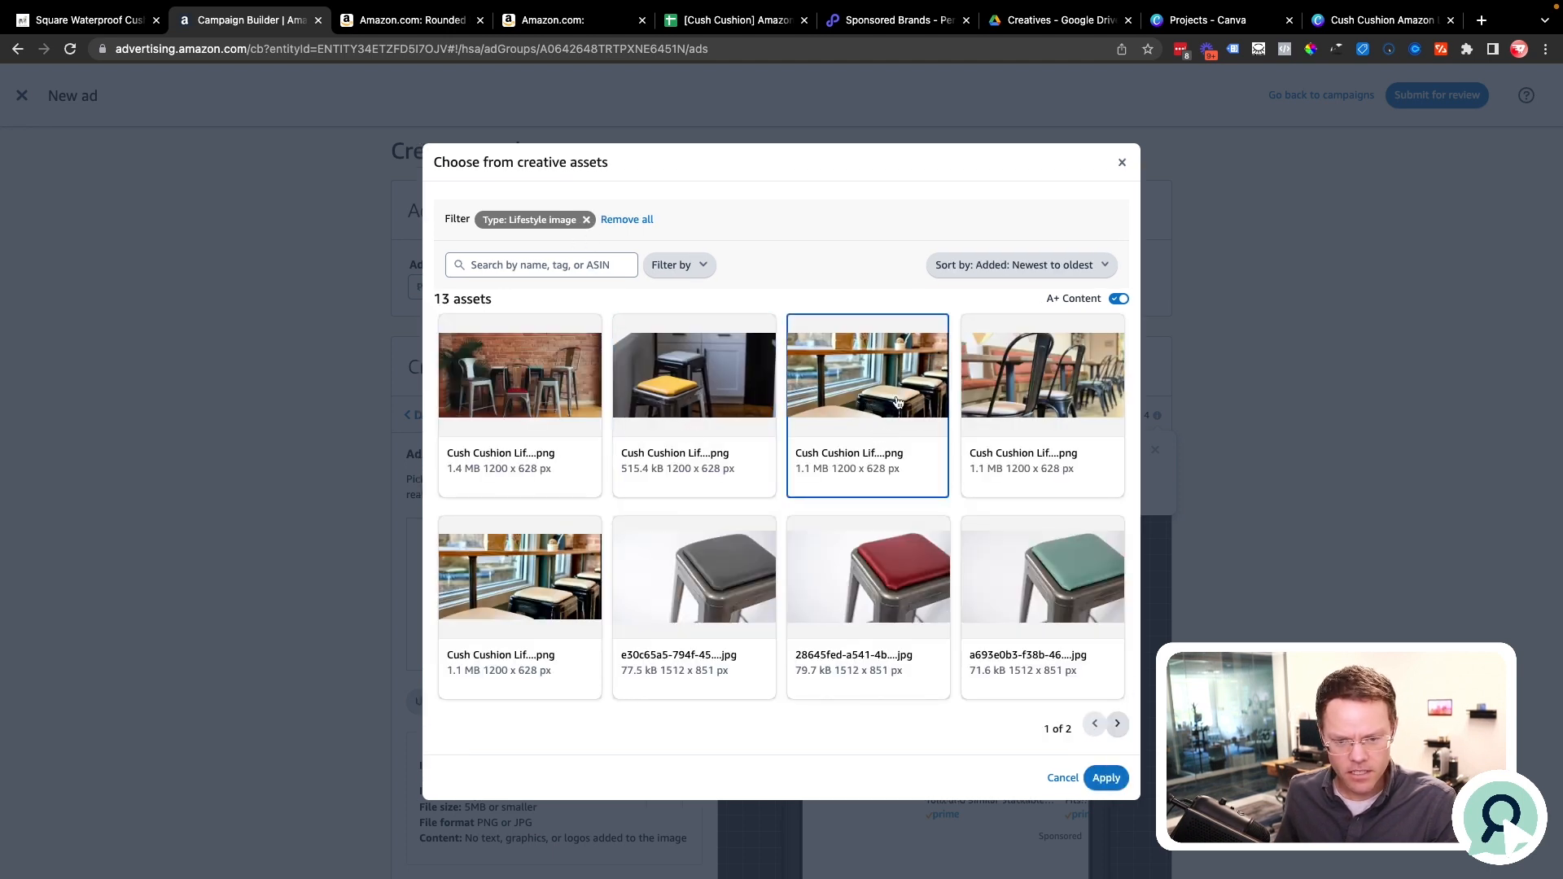
pyautogui.click(1047, 388)
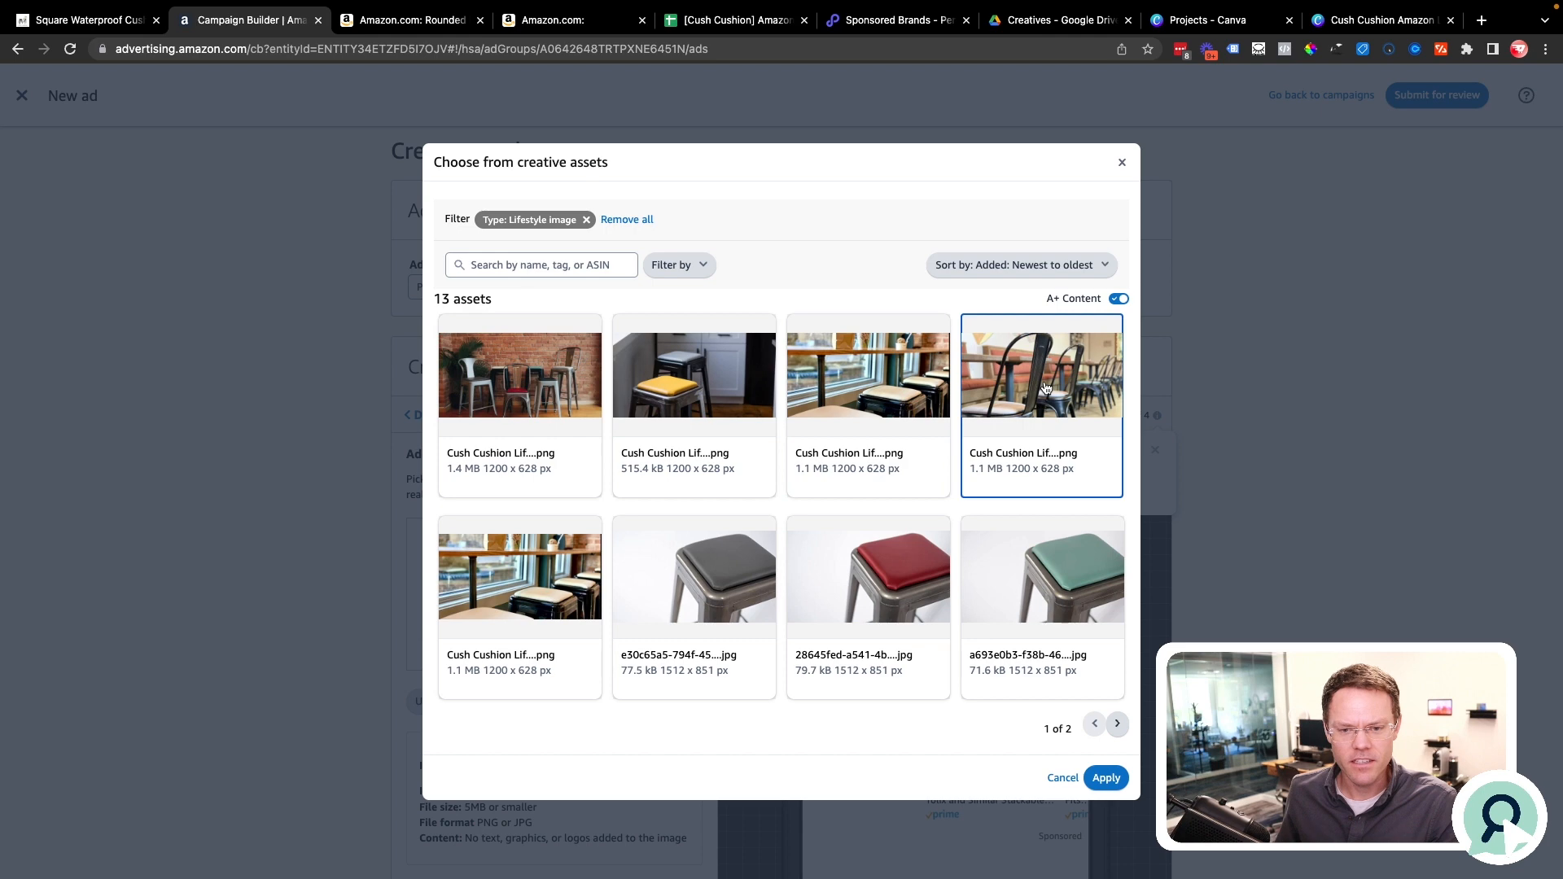
pyautogui.click(1062, 779)
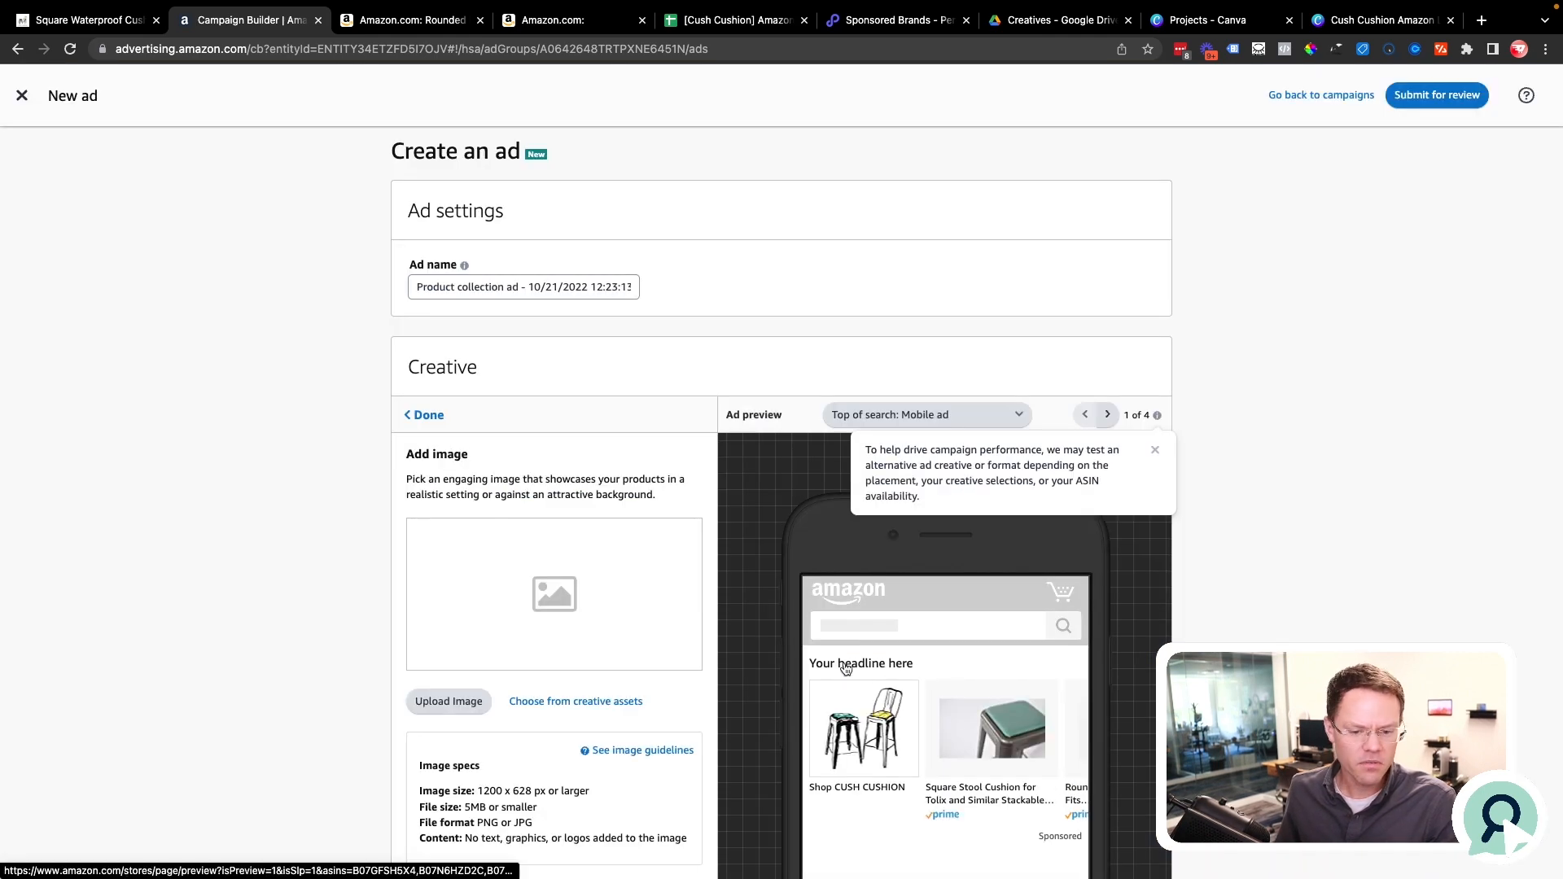
pyautogui.click(23, 96)
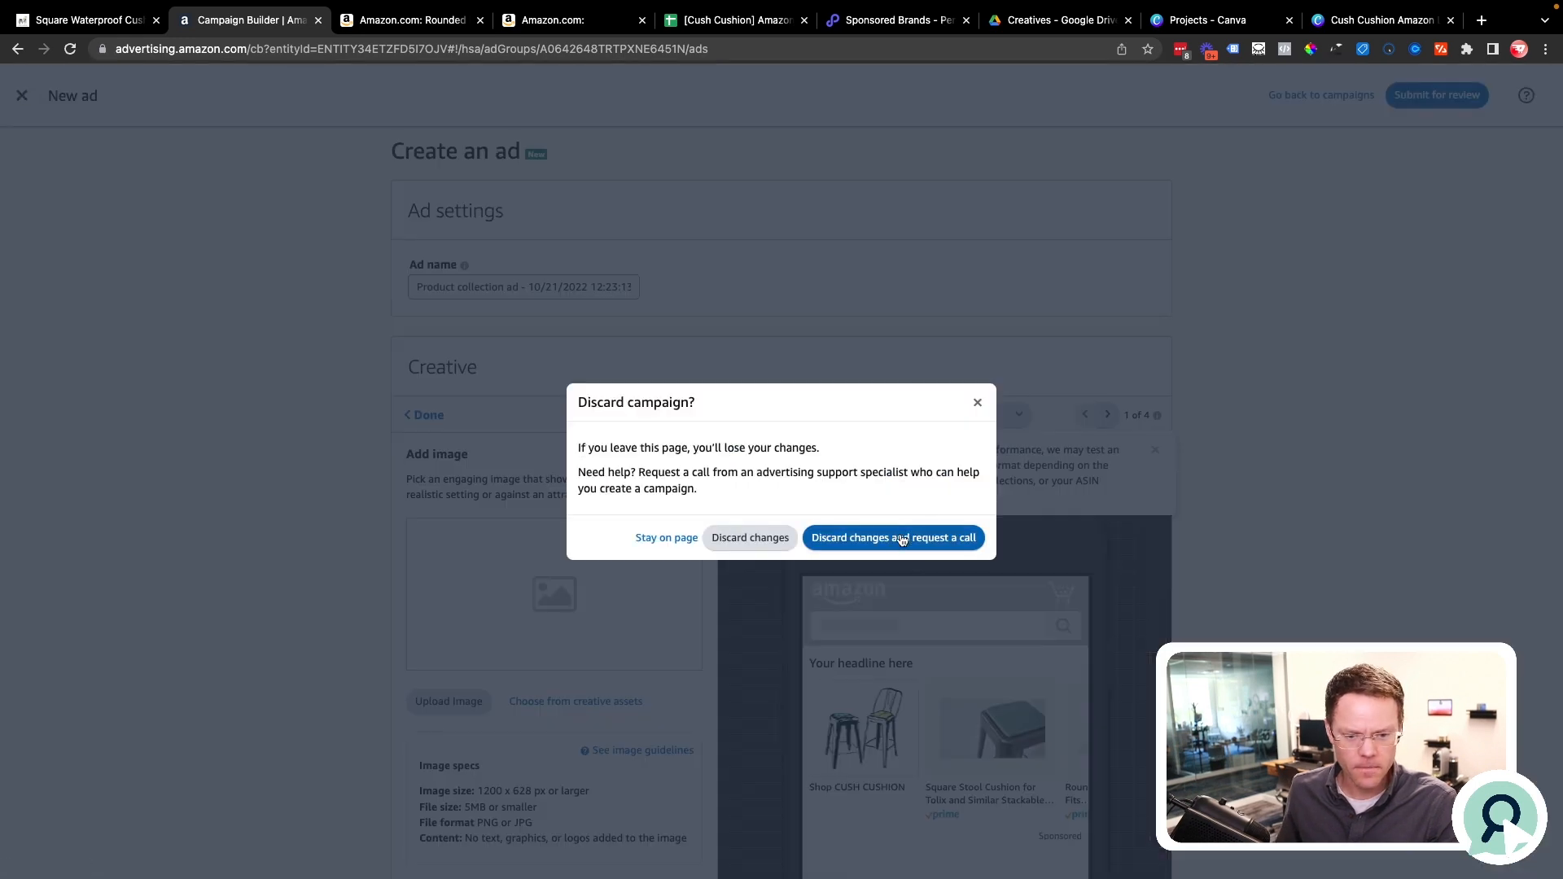
pyautogui.click(750, 538)
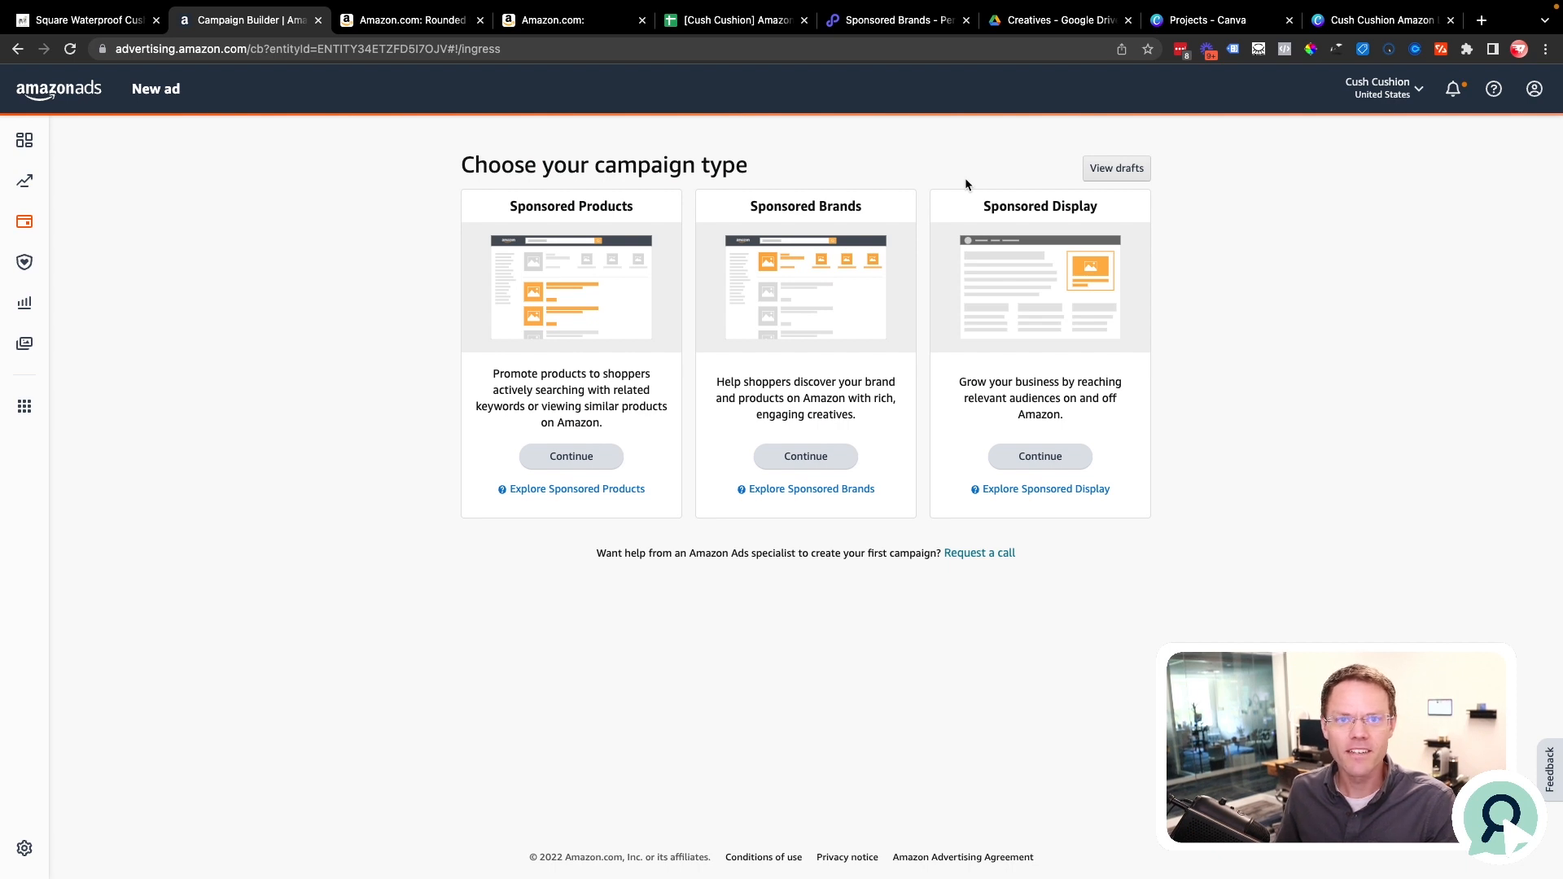
# Start a Sponsored Display campaign and name it "All Seat Cushions - Manual".
pyautogui.click(1053, 460)
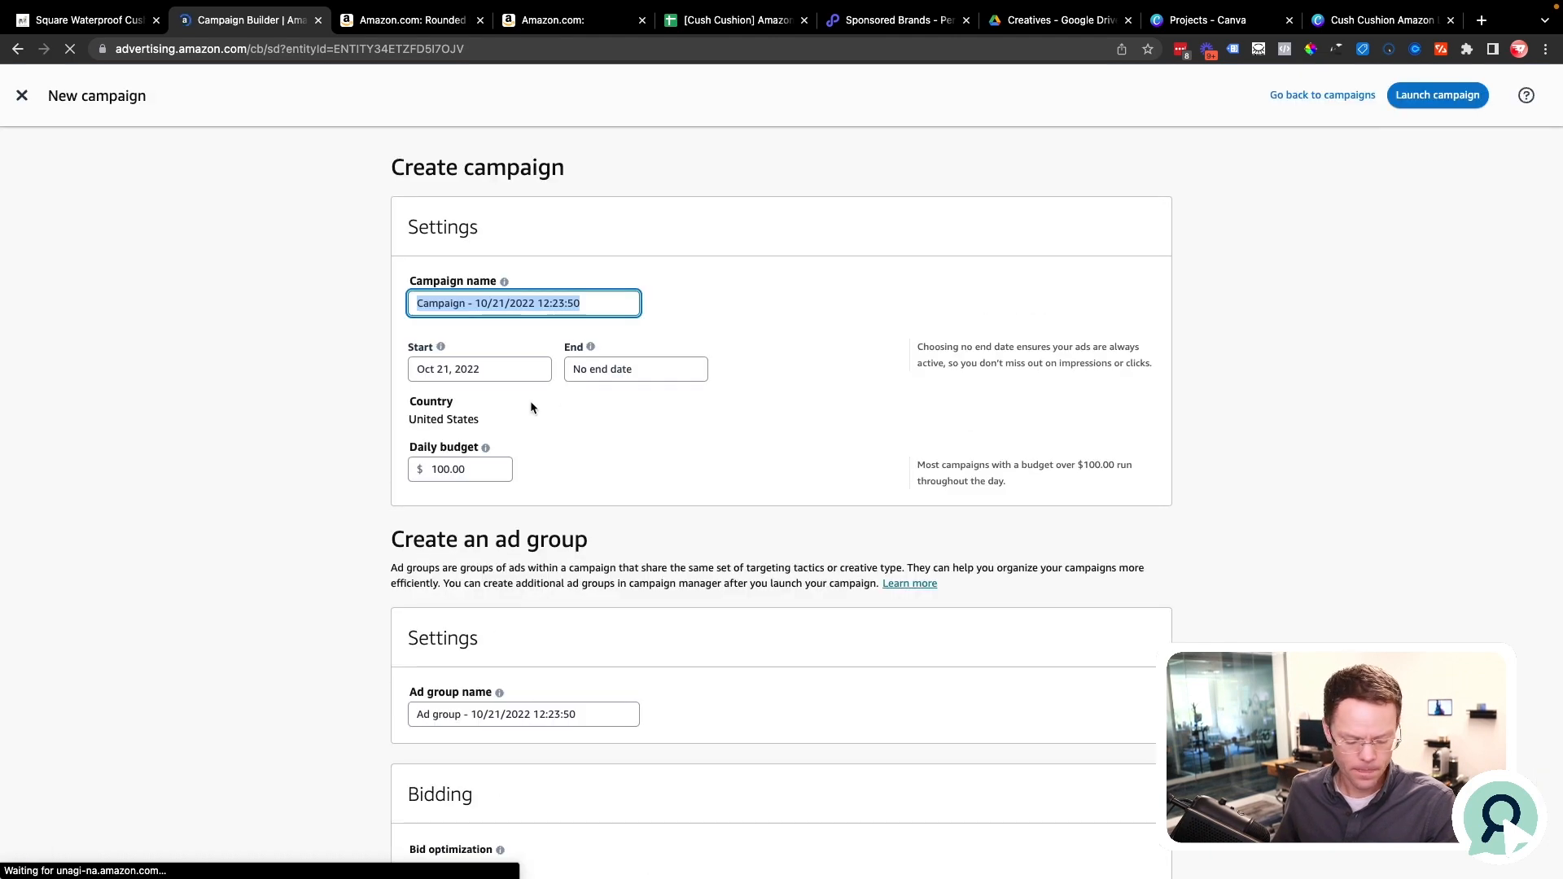
pyautogui.press('super+a')
pyautogui.write('Al')
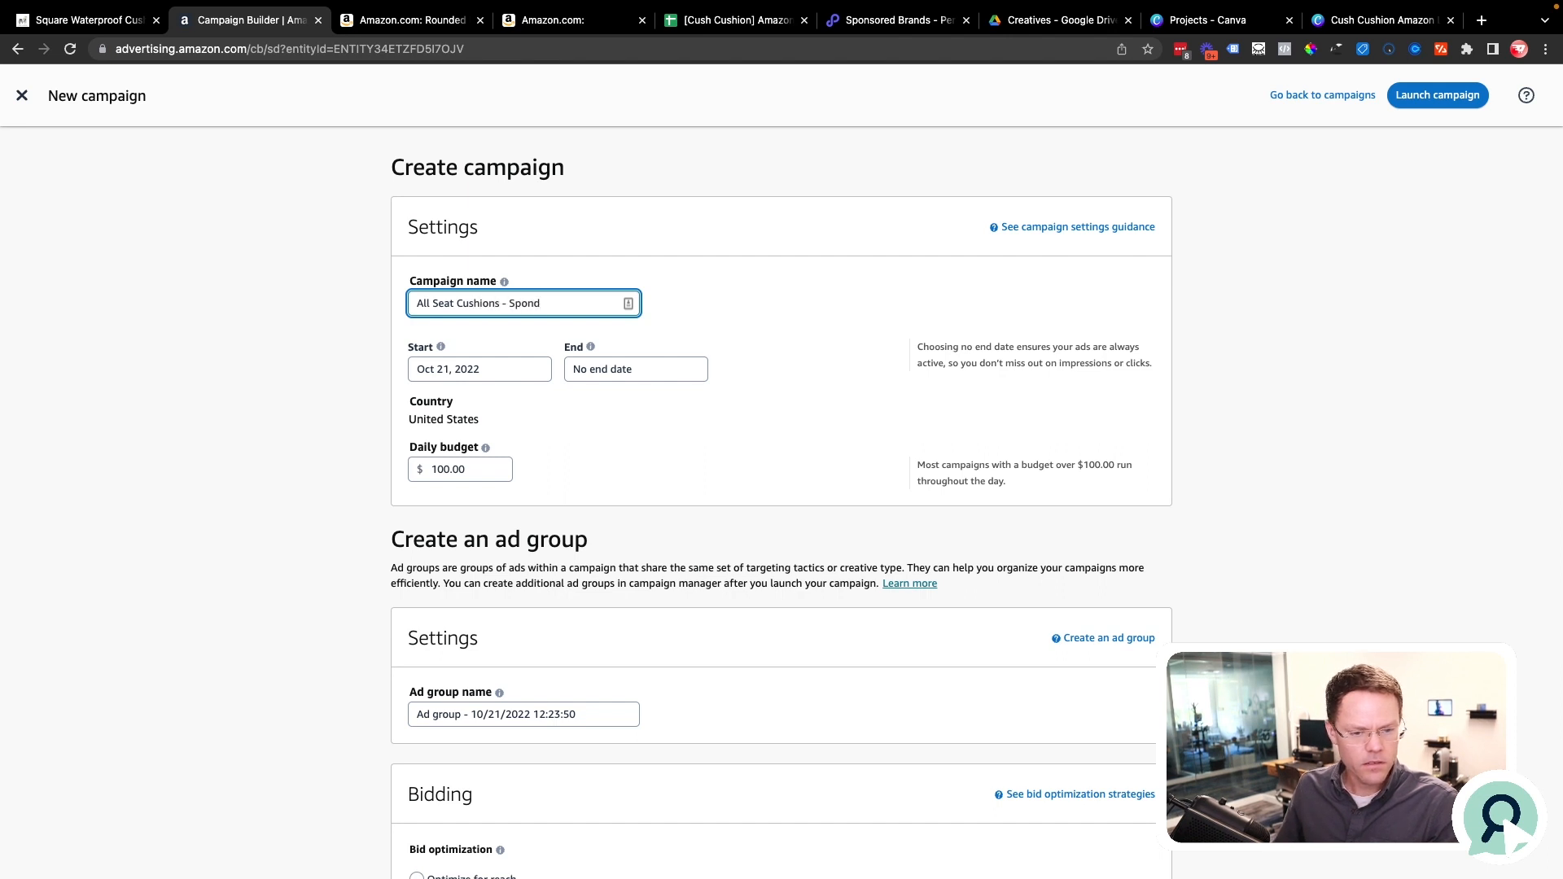
pyautogui.press('BackSpace')
pyautogui.write('so')
pyautogui.hotkey('alt', 'BackSpace')
pyautogui.write('Manual')
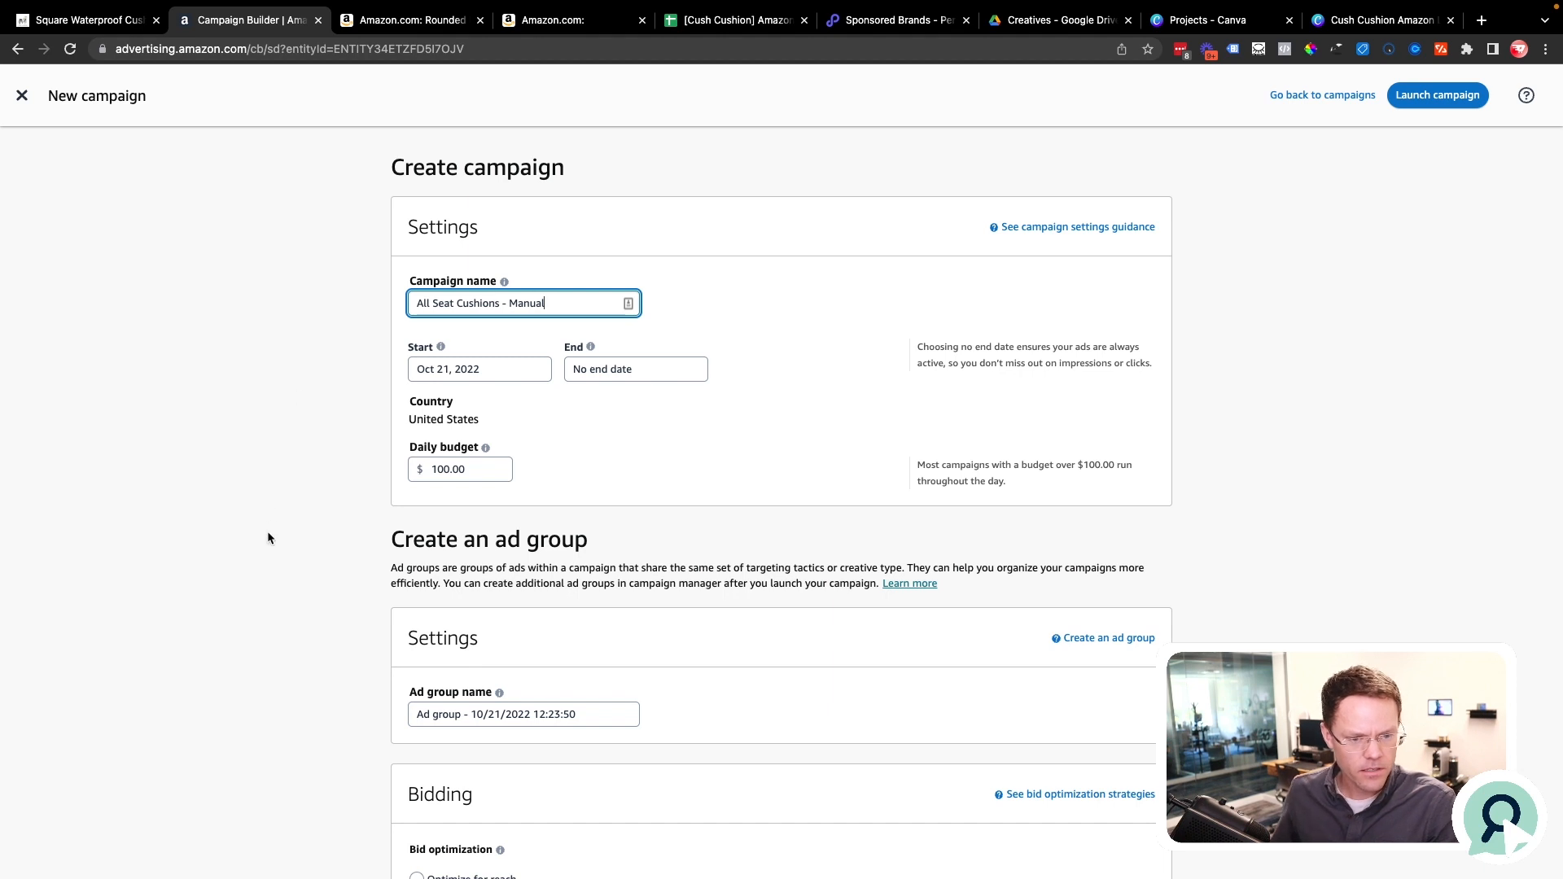
# Set the Sponsored Display campaign's daily budget to $10.
pyautogui.scroll(-1, 443, 433)
pyautogui.doubleClick(448, 412)
pyautogui.write('1')
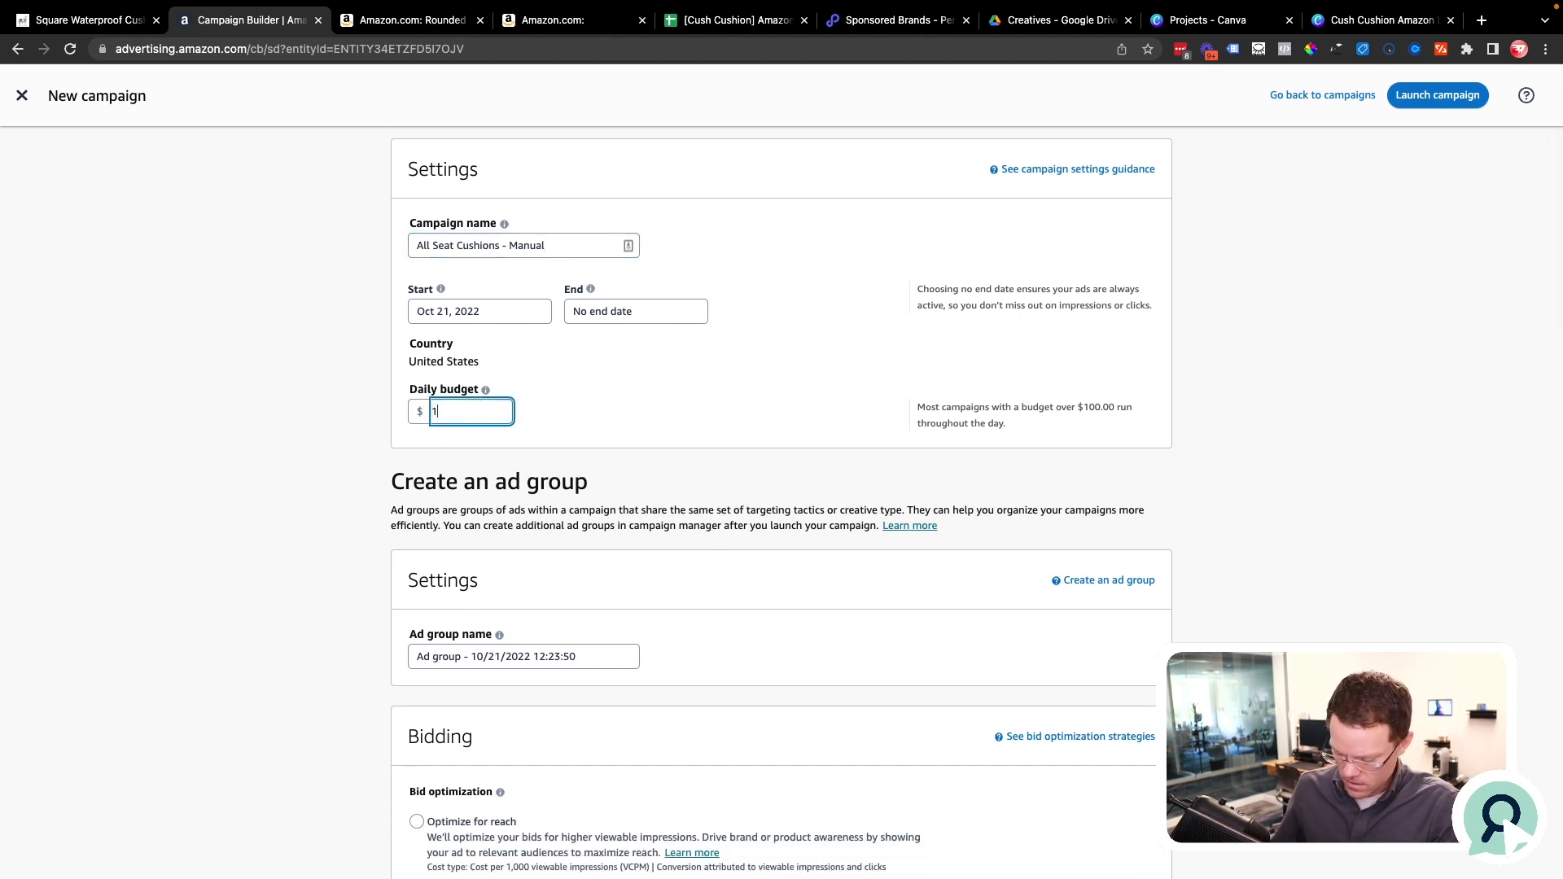
pyautogui.write('0')
pyautogui.click(309, 436)
# Name the ad group "Product Page Visitors".
pyautogui.scroll(-1, 310, 436)
pyautogui.scroll(-1, 550, 745)
pyautogui.scroll(-1, 549, 745)
pyautogui.click(610, 397)
pyautogui.press('super+a')
pyautogui.write('A')
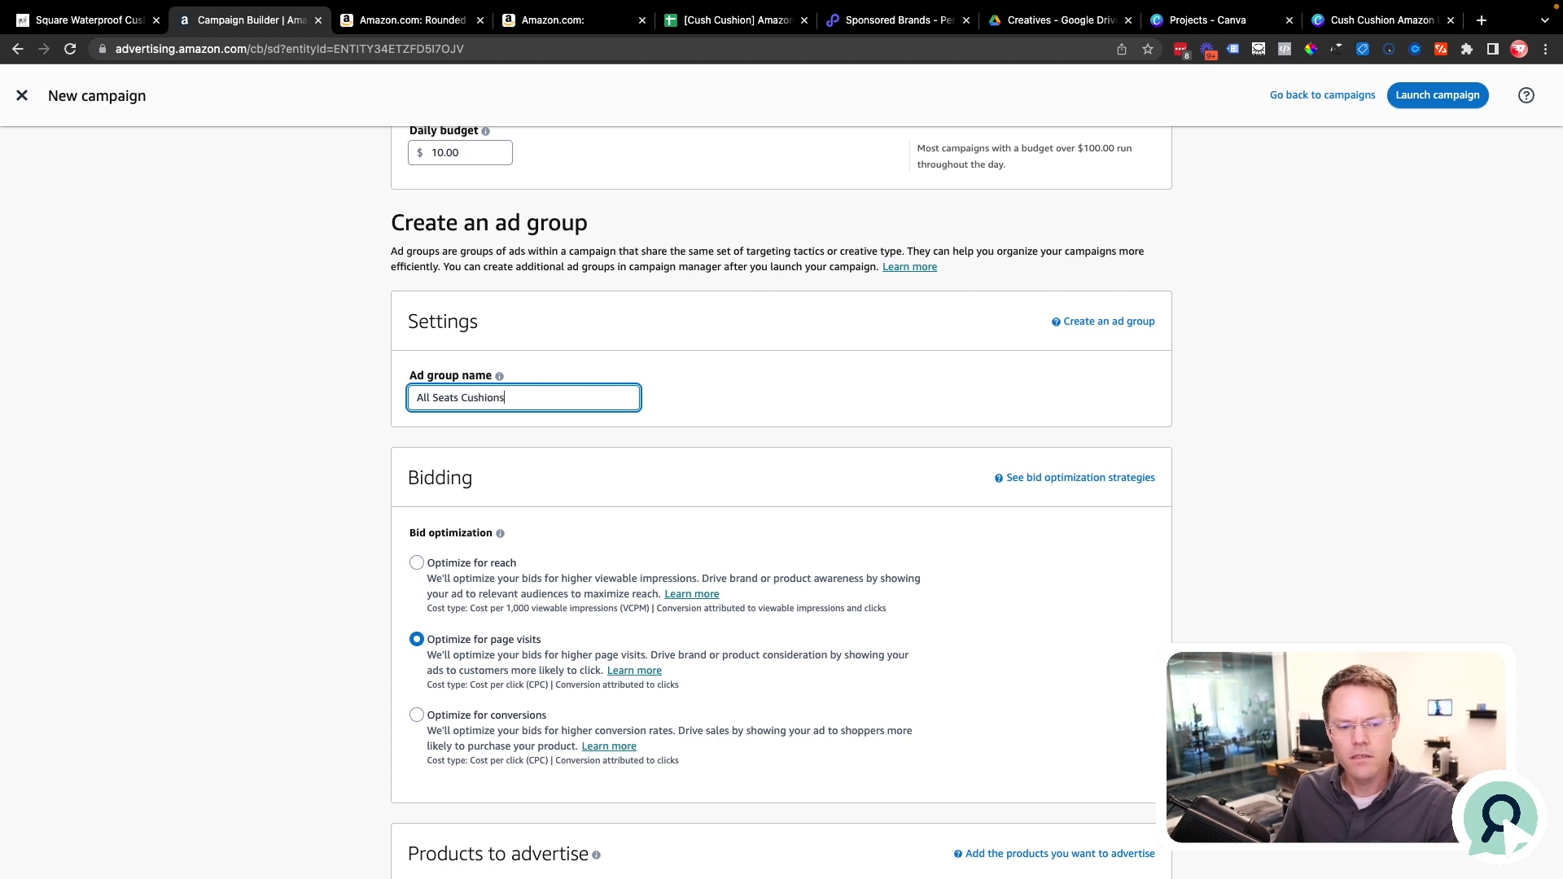
pyautogui.press('super+a')
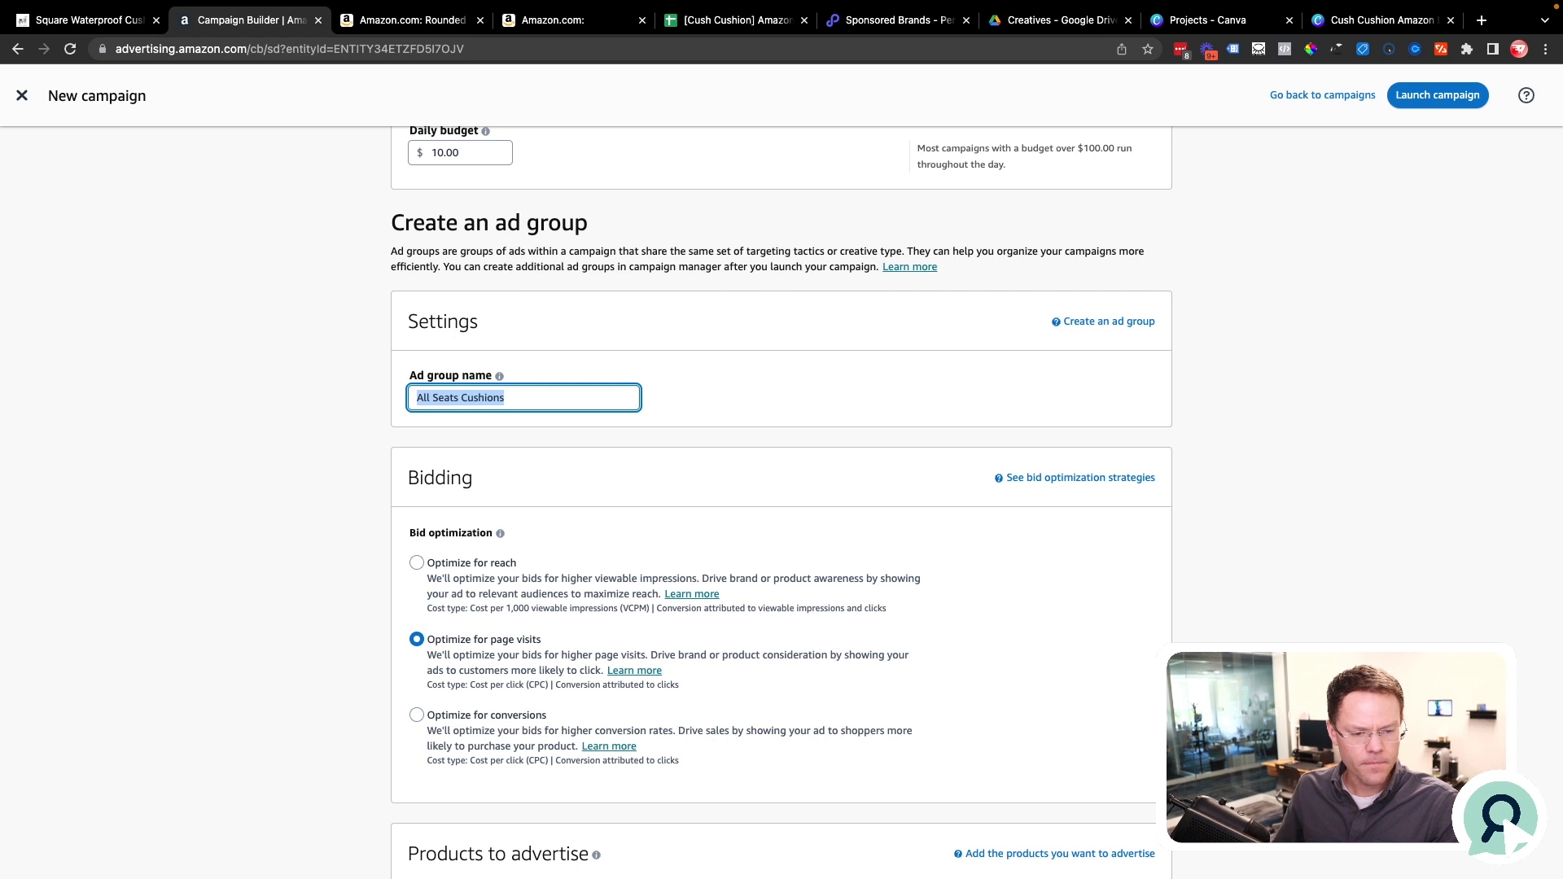
pyautogui.write('Product Page Visitors')
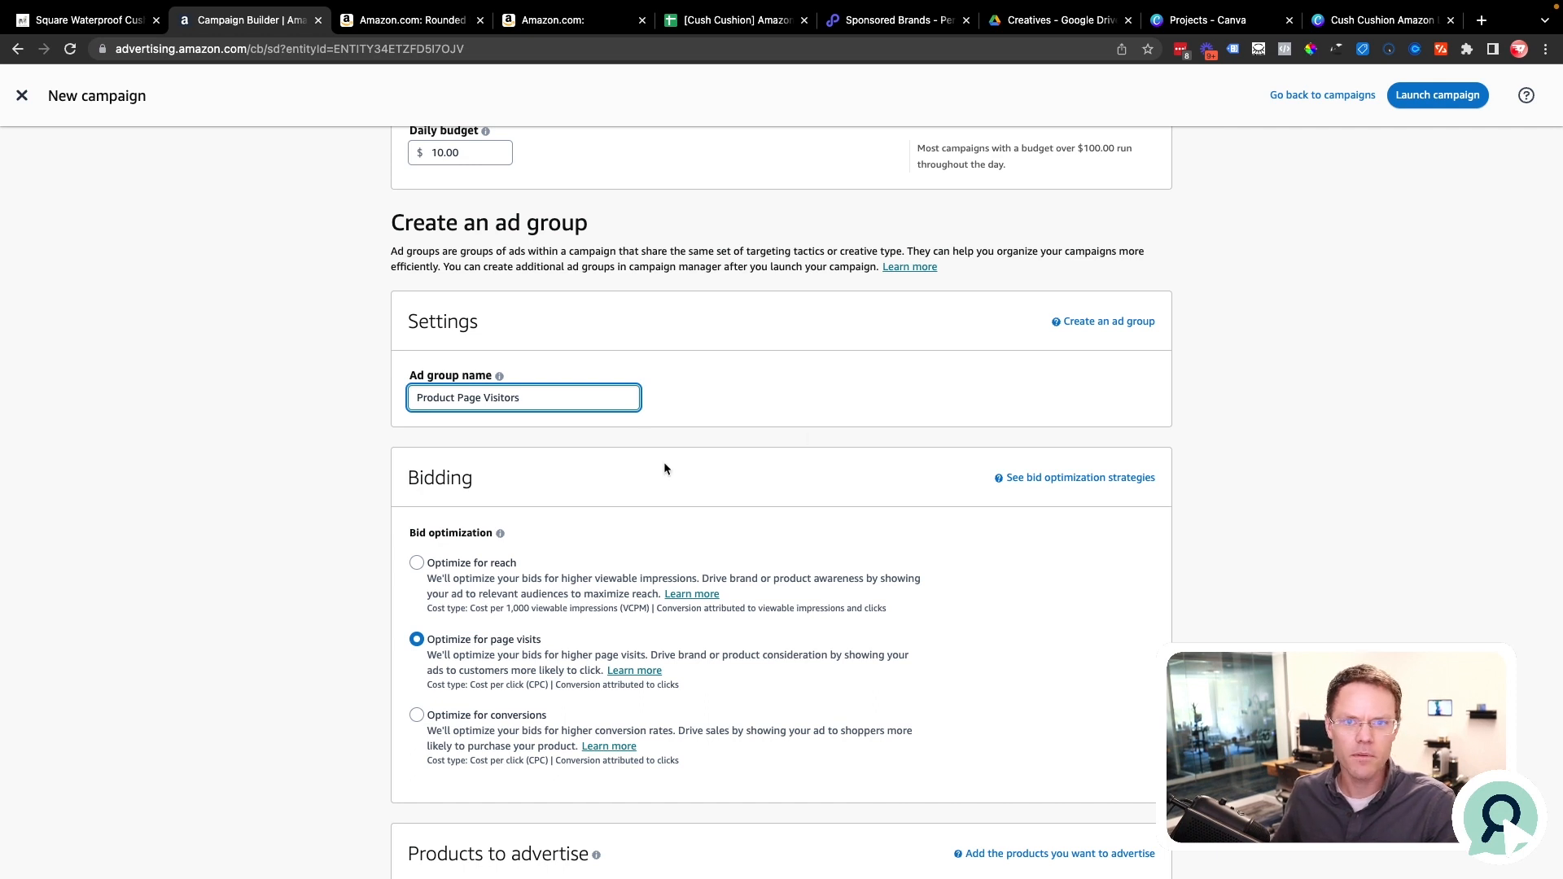
# Set the ad group's bid optimization to Optimize for conversions.
pyautogui.scroll(-2, 662, 462)
pyautogui.scroll(-1, 534, 570)
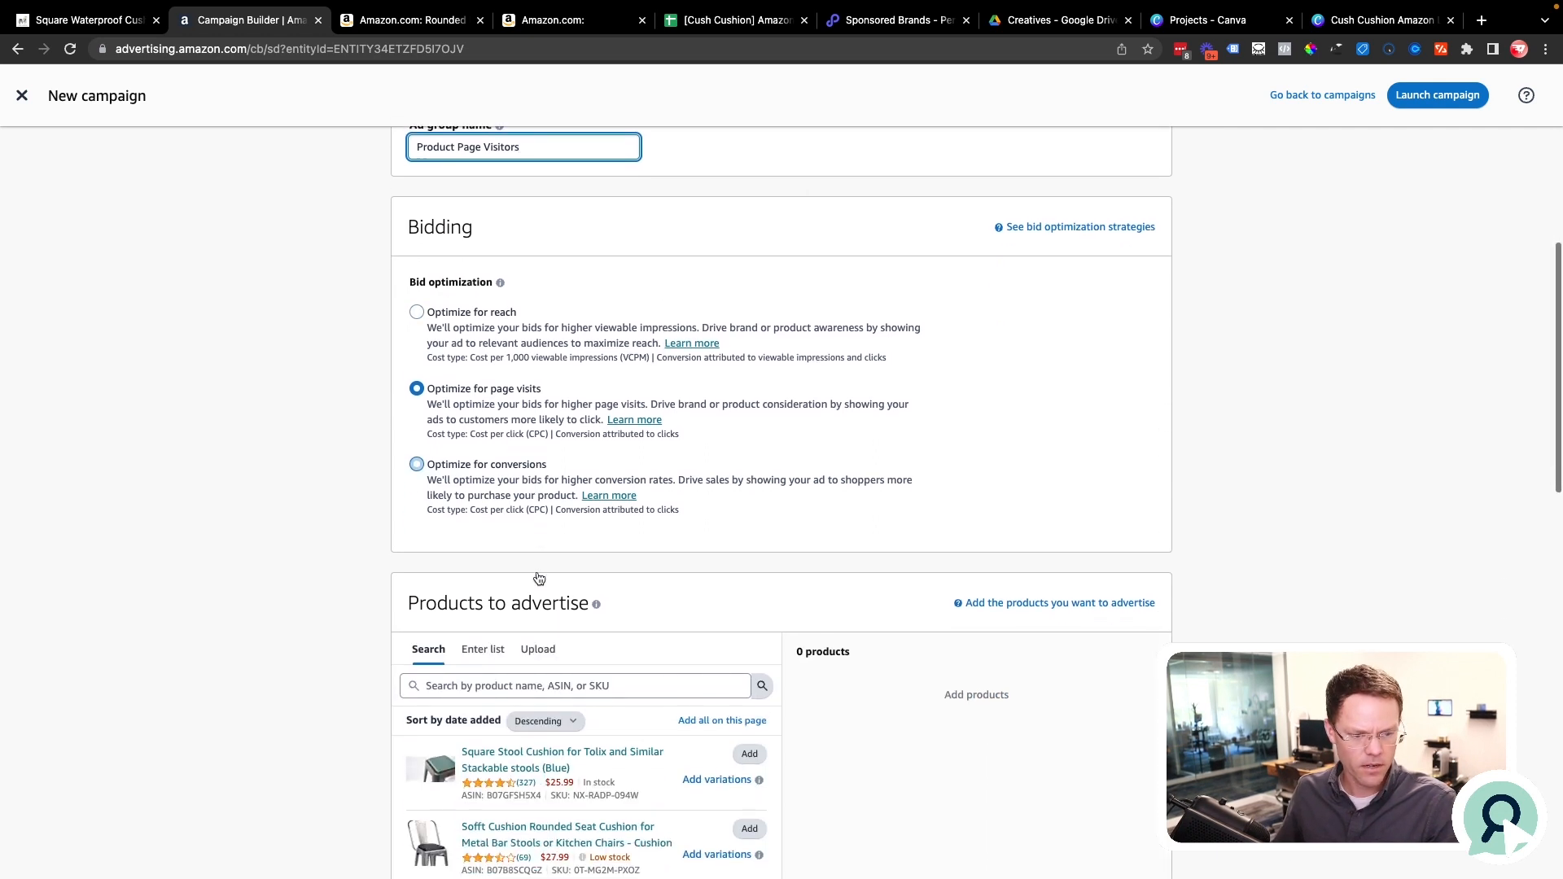
pyautogui.click(417, 466)
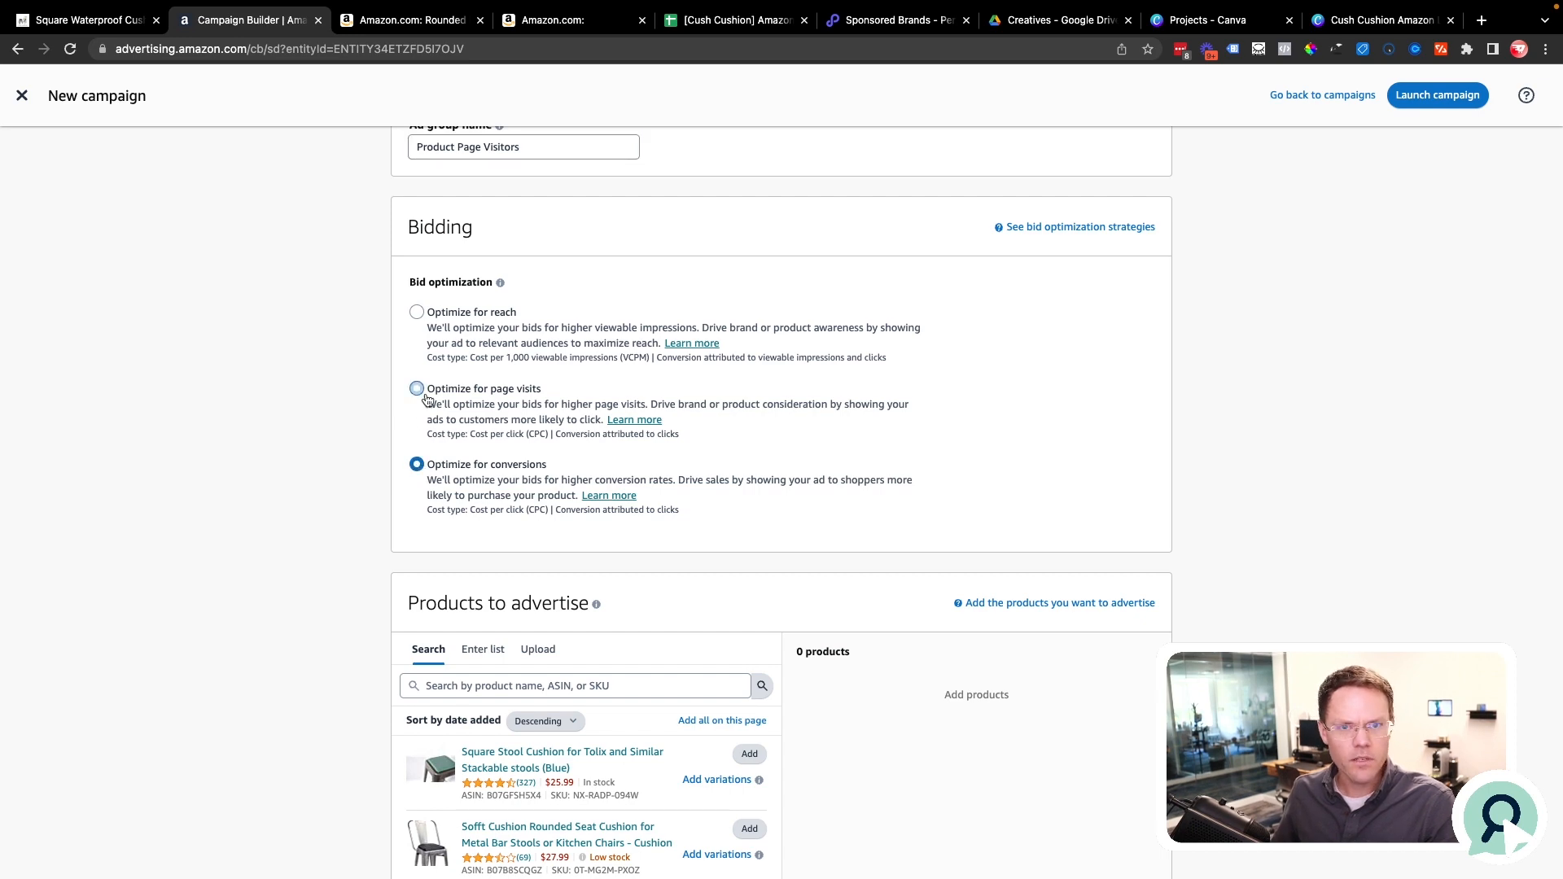
# Add all products on the search results page to the products to advertise.
pyautogui.scroll(-3, 290, 659)
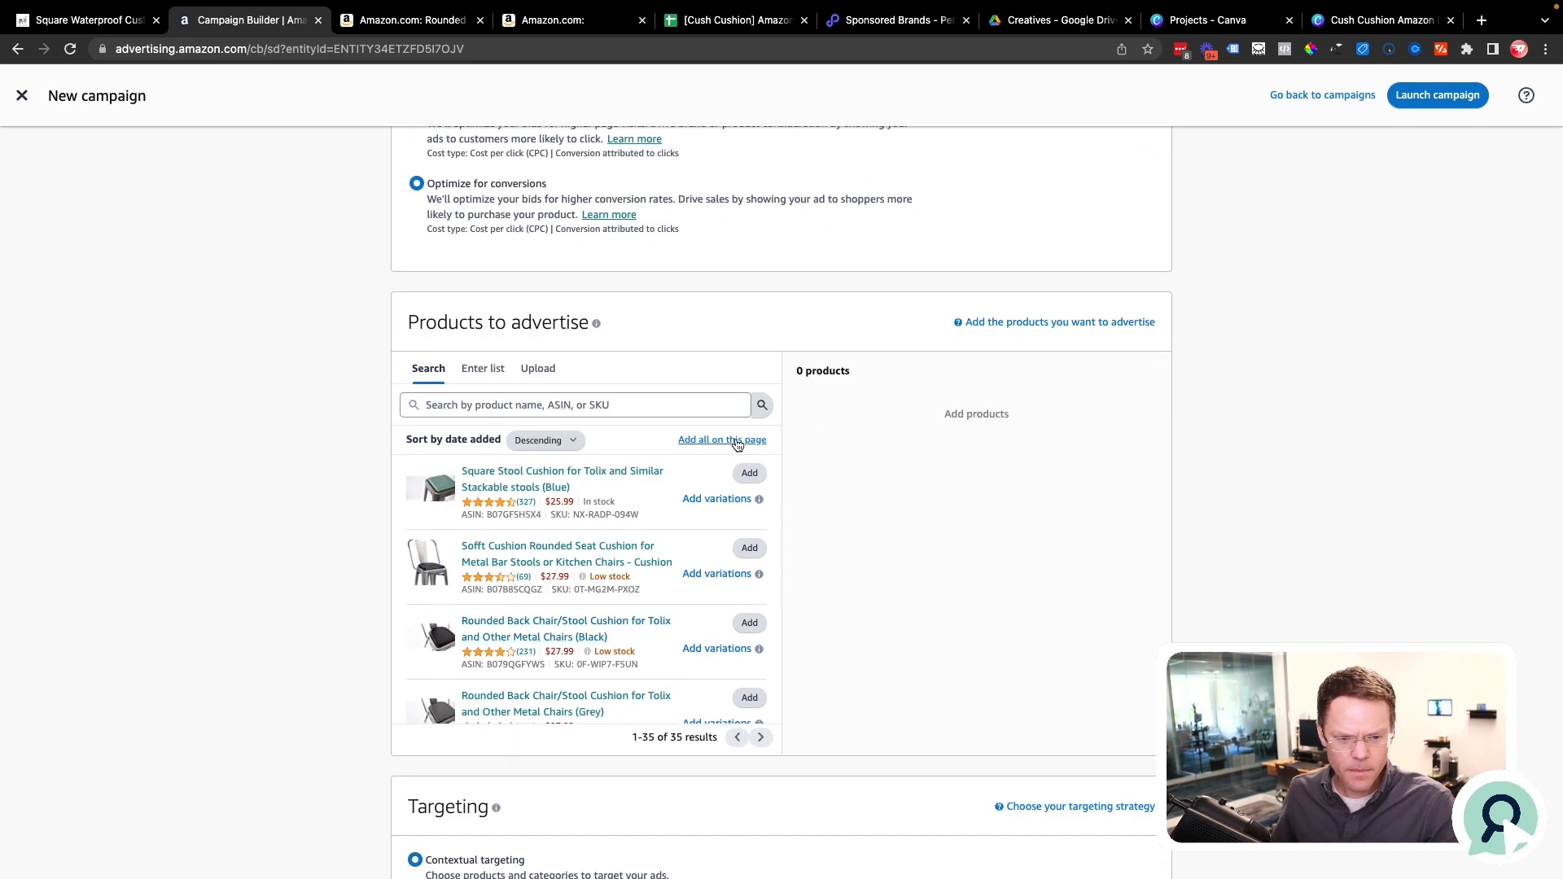
pyautogui.click(737, 440)
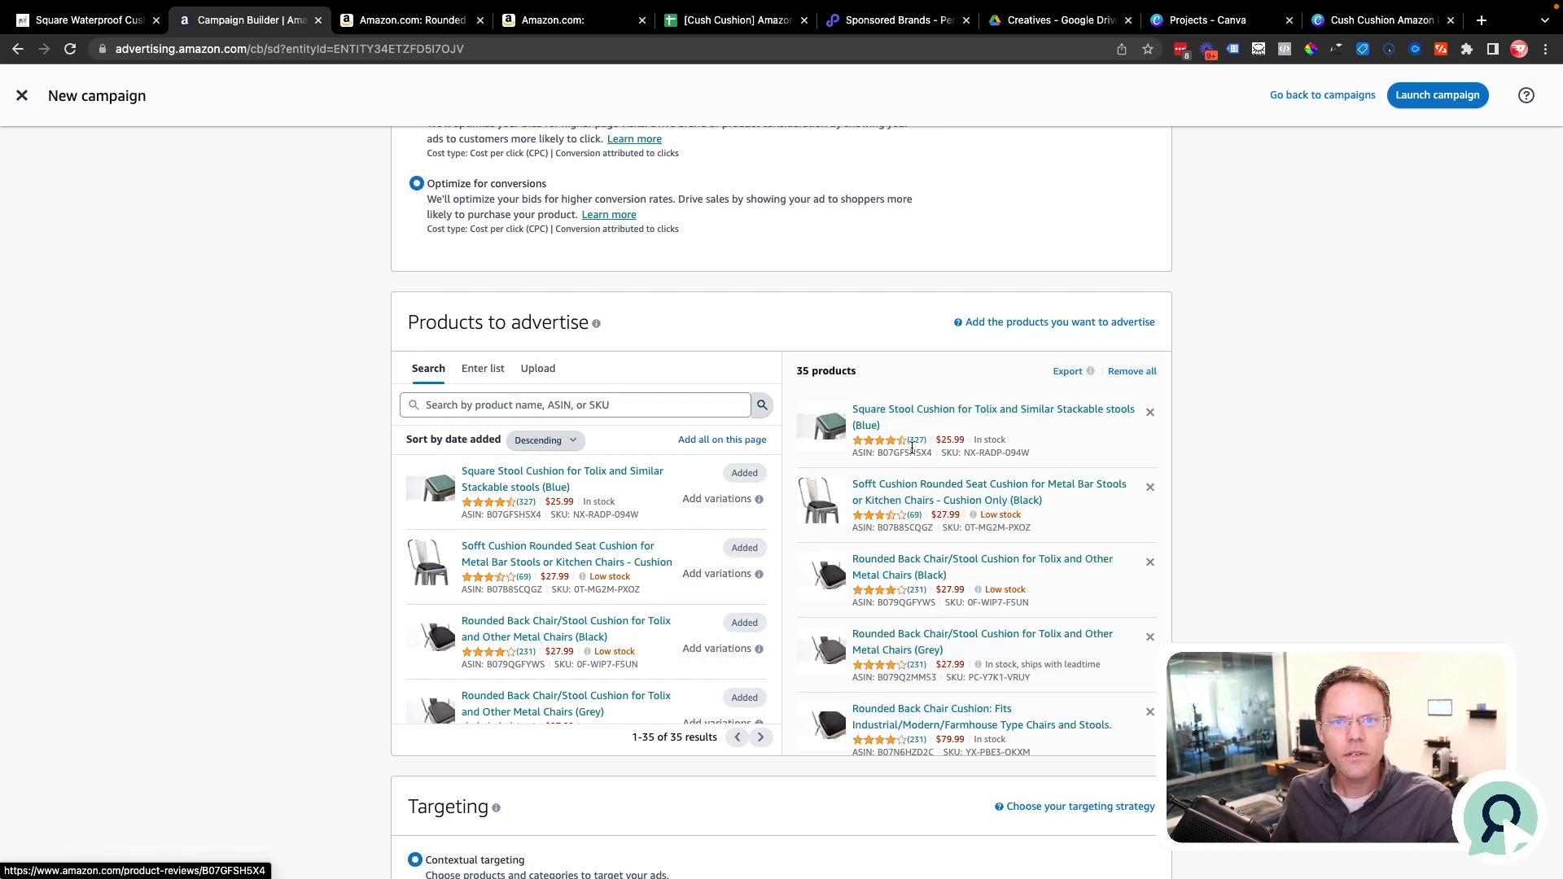
pyautogui.scroll(-5, 912, 453)
pyautogui.scroll(-5, 911, 454)
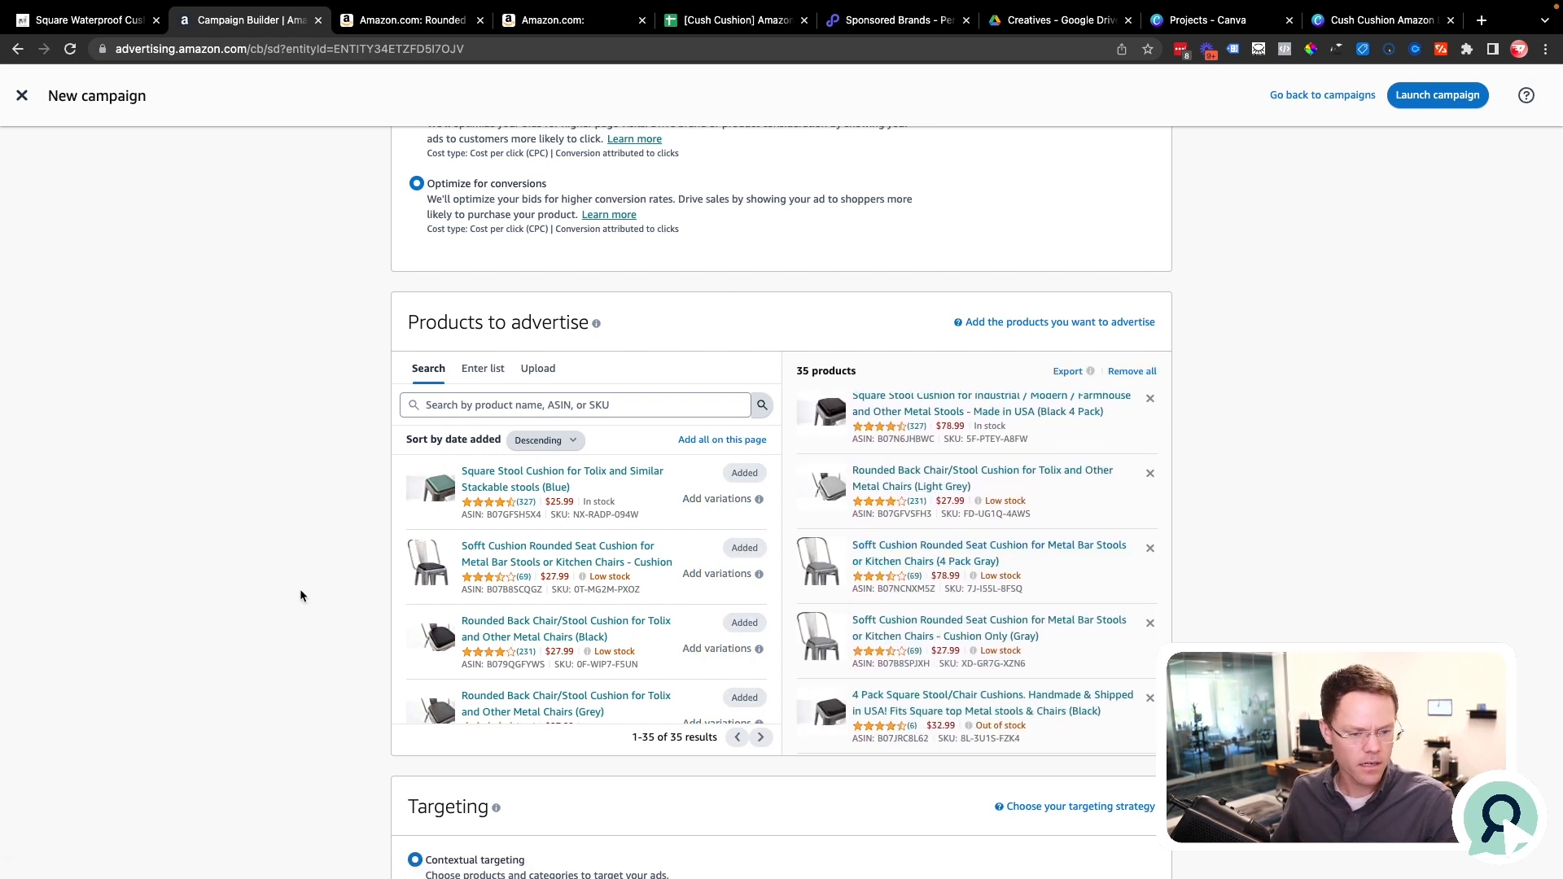
# Set the targeting to Audiences and open the suggested Views remarketing audiences.
pyautogui.scroll(-7, 300, 589)
pyautogui.scroll(2, 371, 339)
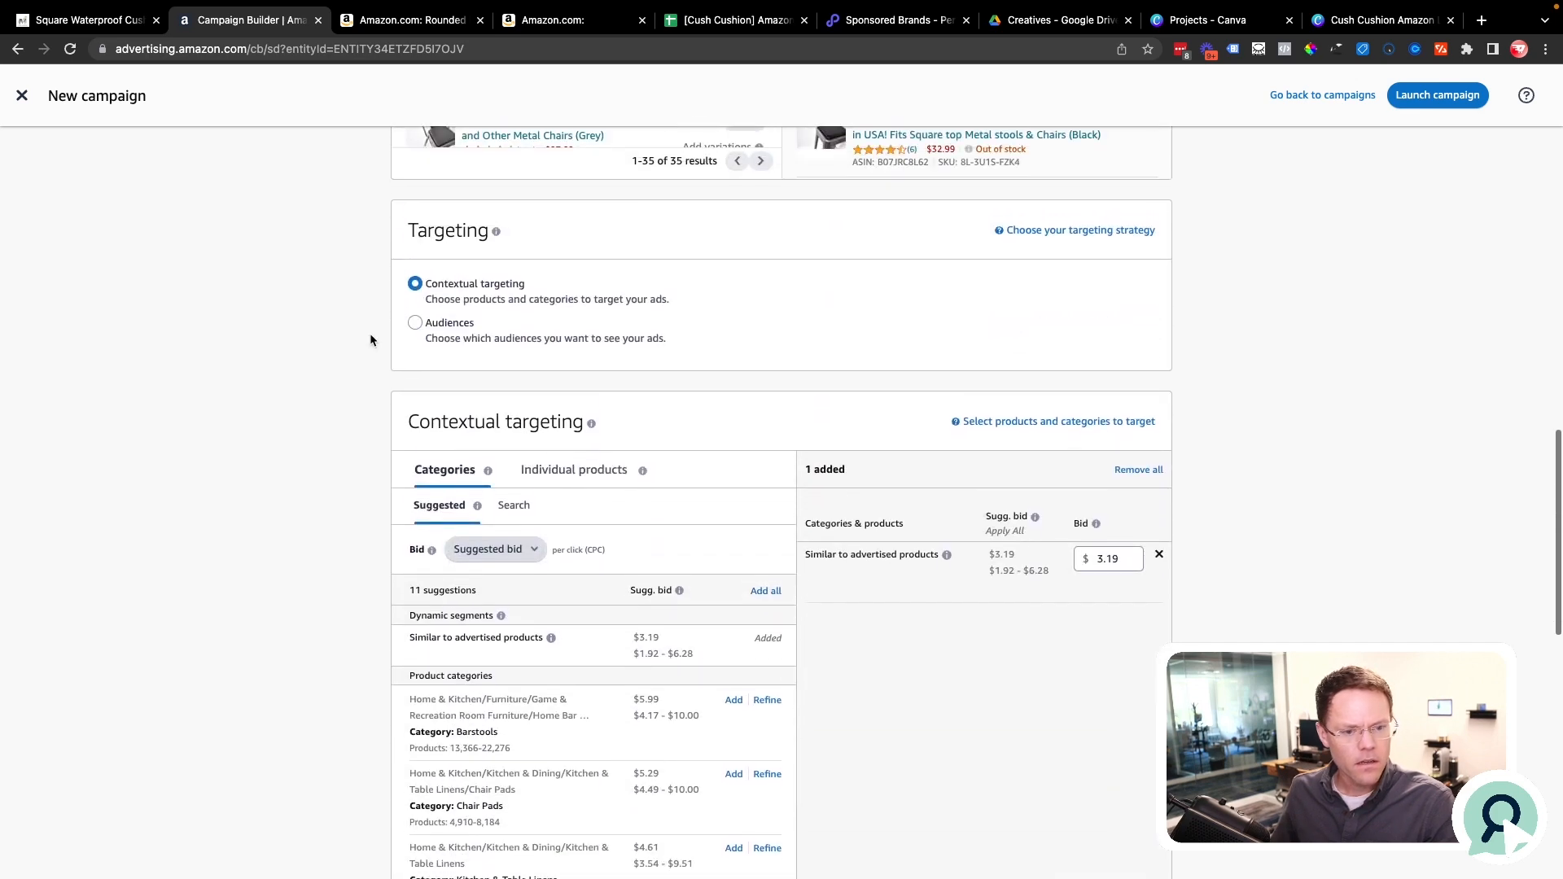
pyautogui.click(417, 331)
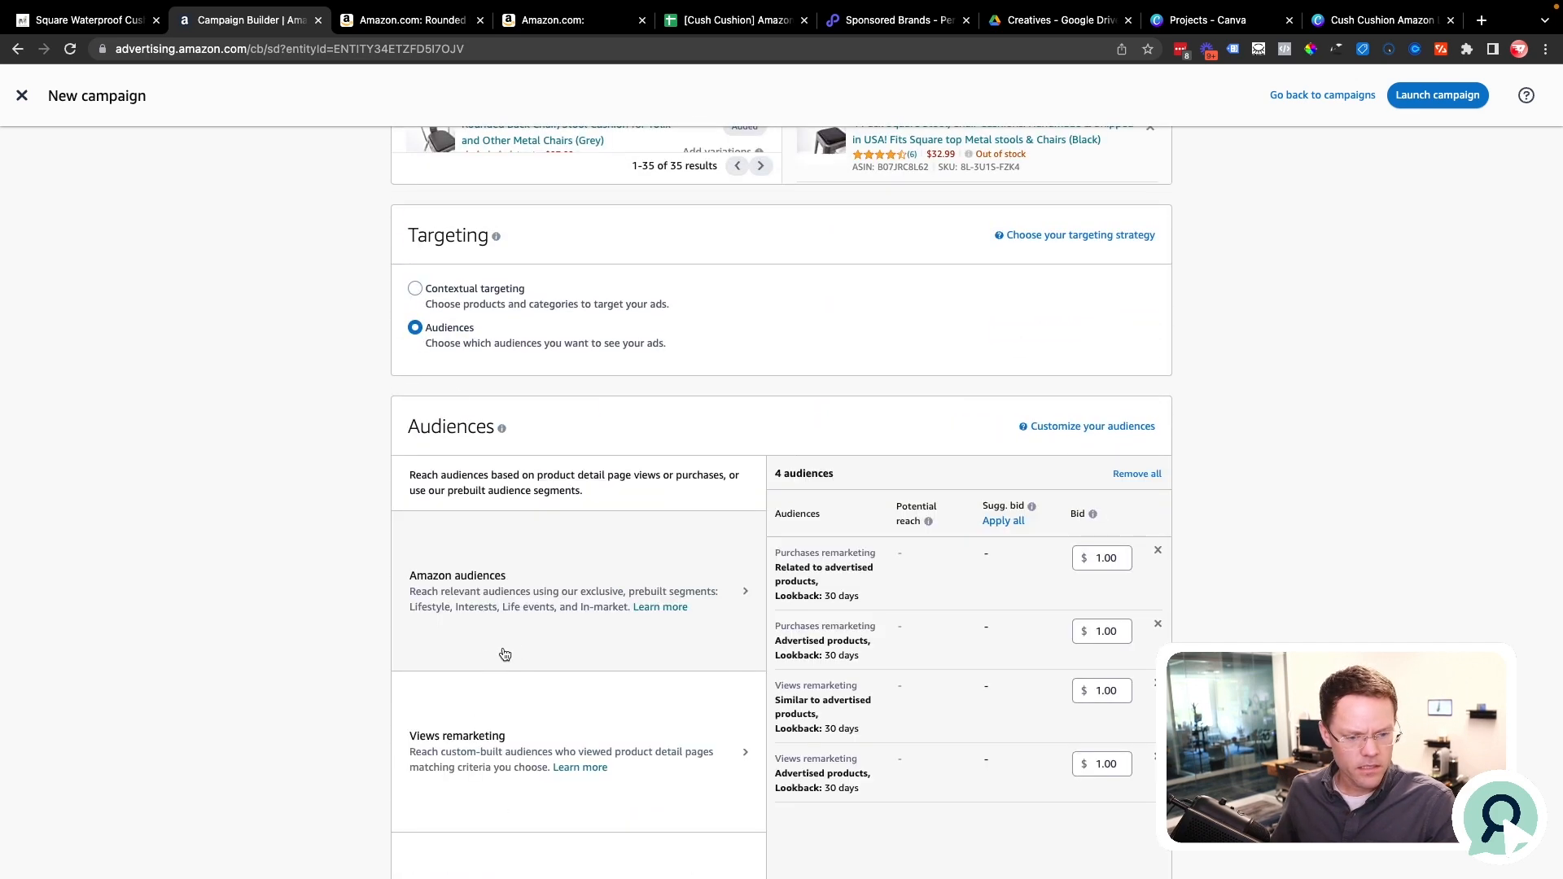
pyautogui.click(570, 745)
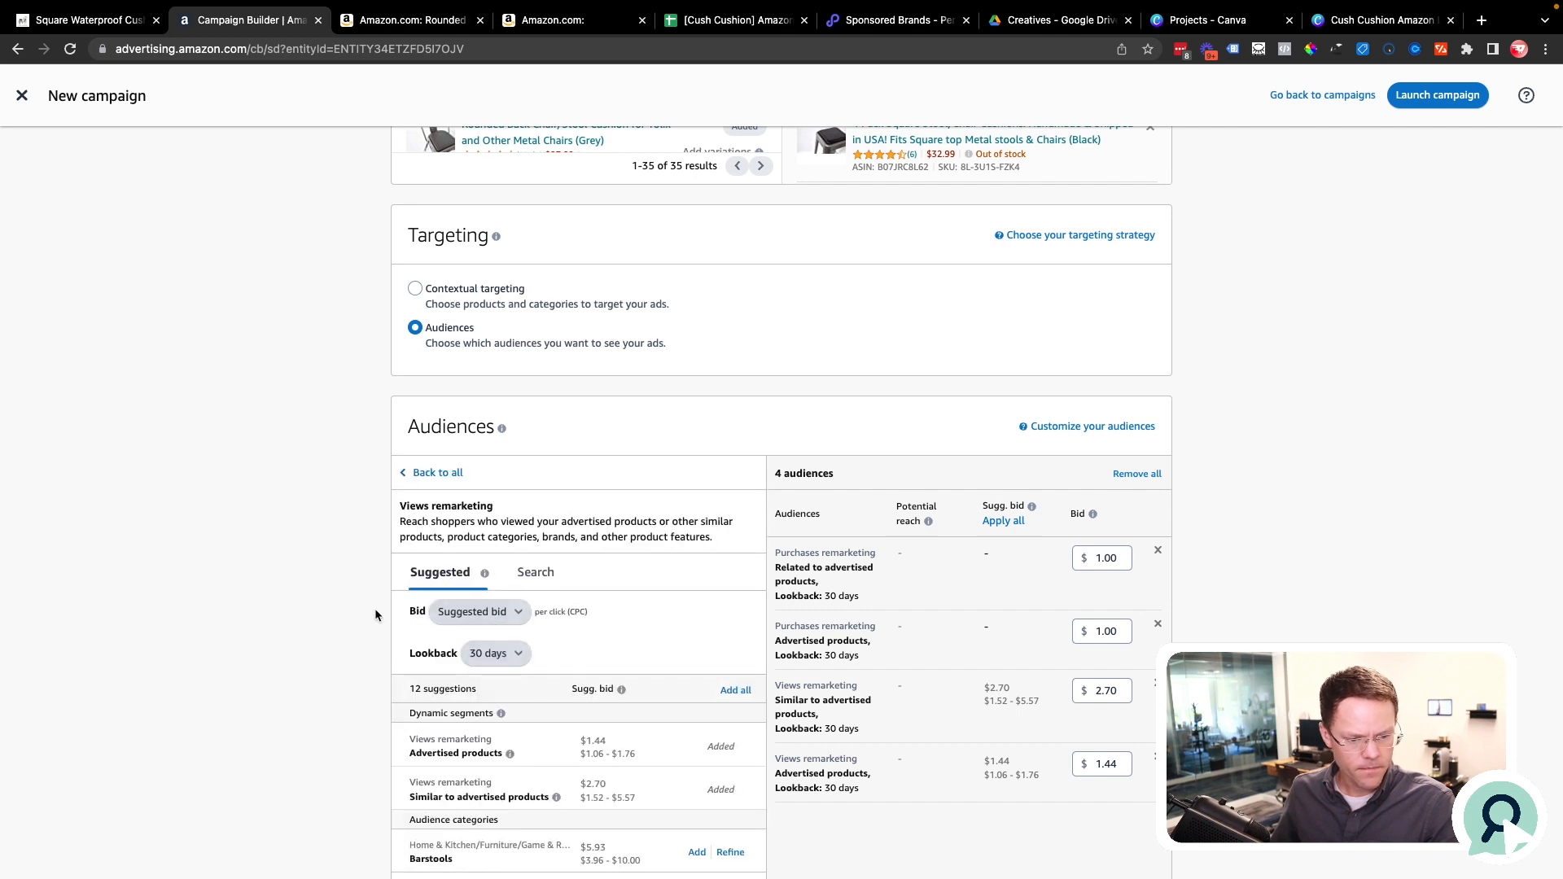
pyautogui.scroll(-3, 375, 614)
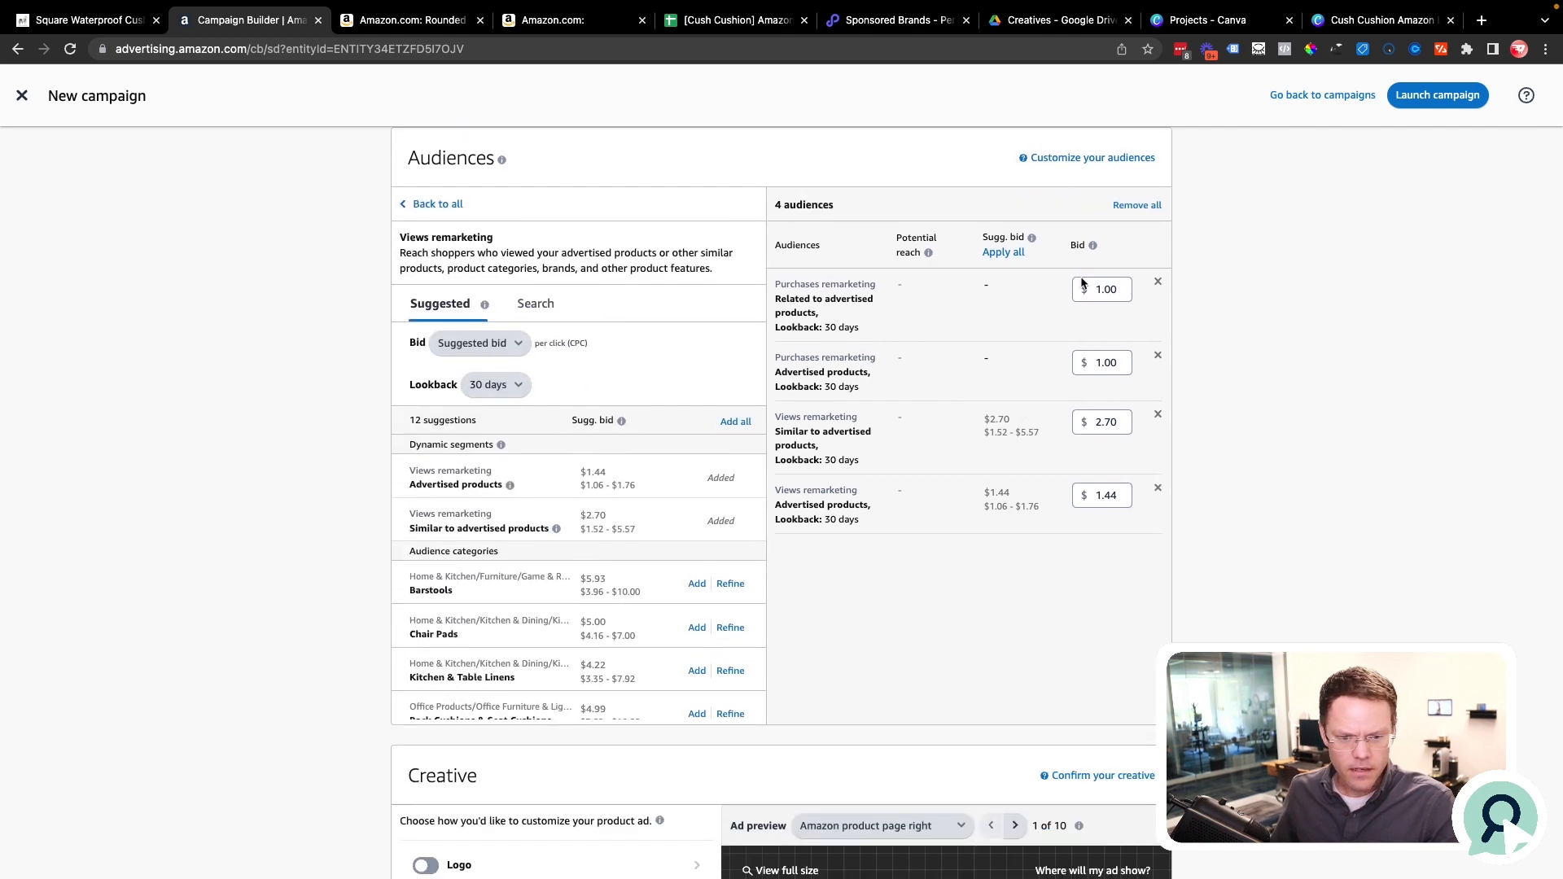
pyautogui.moveTo(449, 482); pyautogui.dragTo(513, 489)
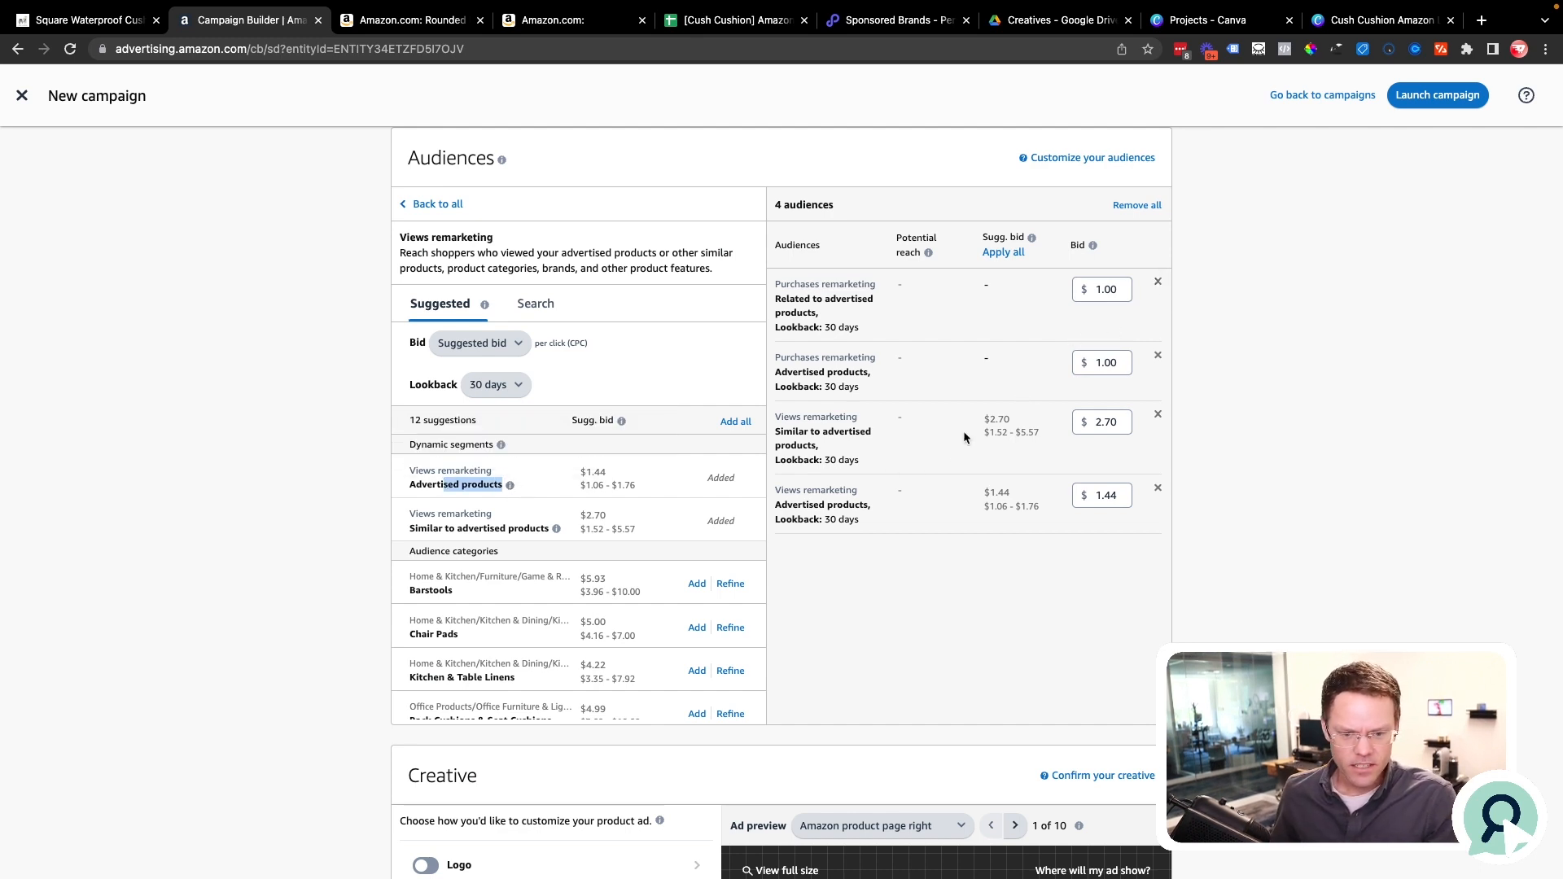
pyautogui.scroll(-2, 542, 676)
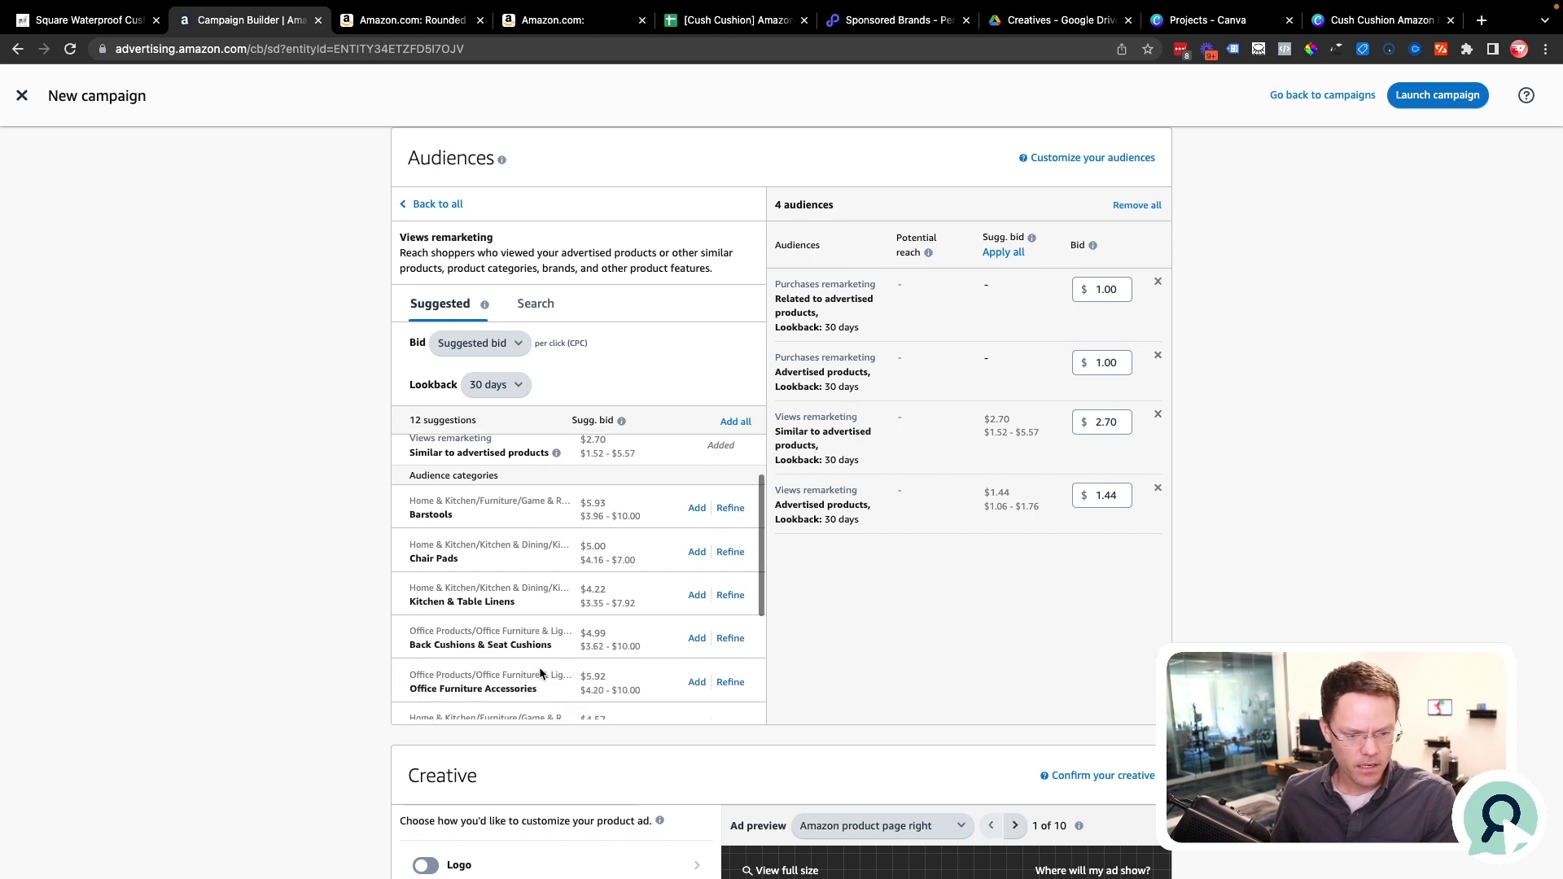
pyautogui.click(698, 554)
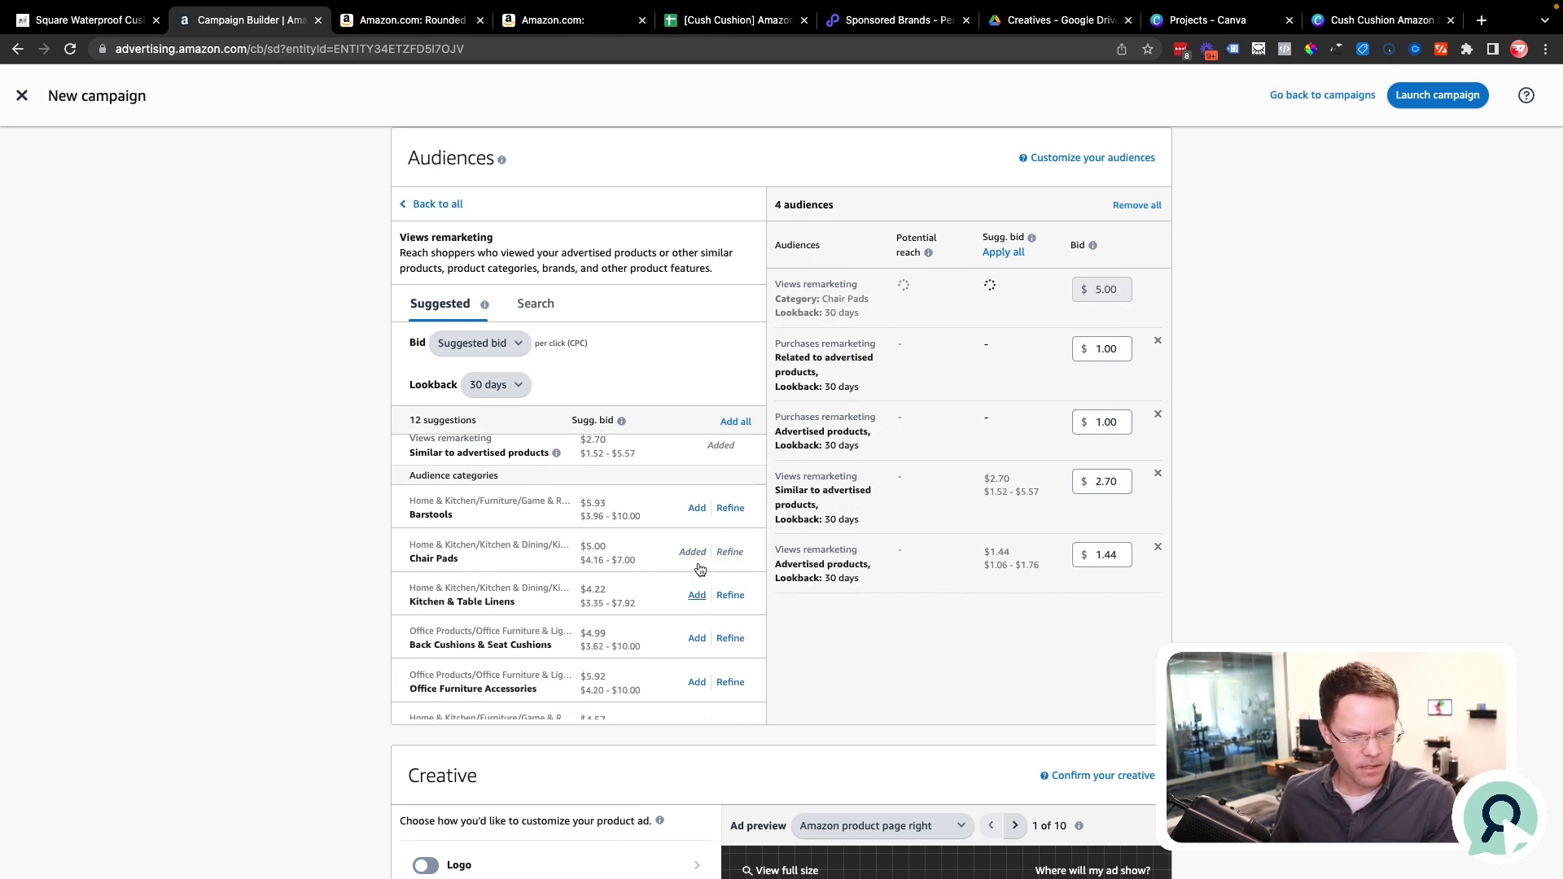
pyautogui.click(697, 509)
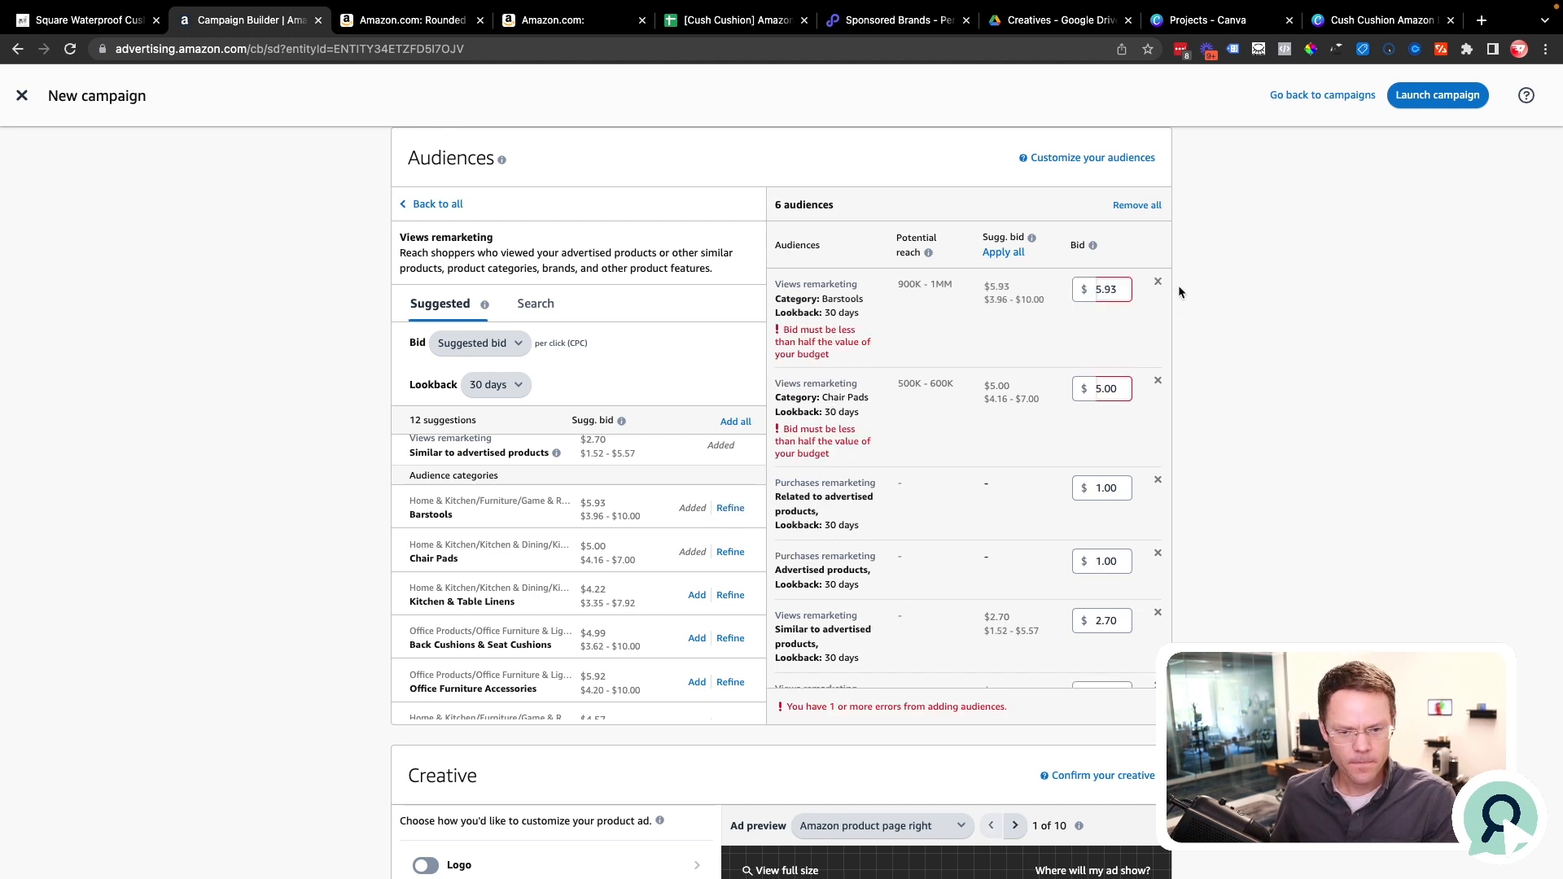
pyautogui.click(1158, 282)
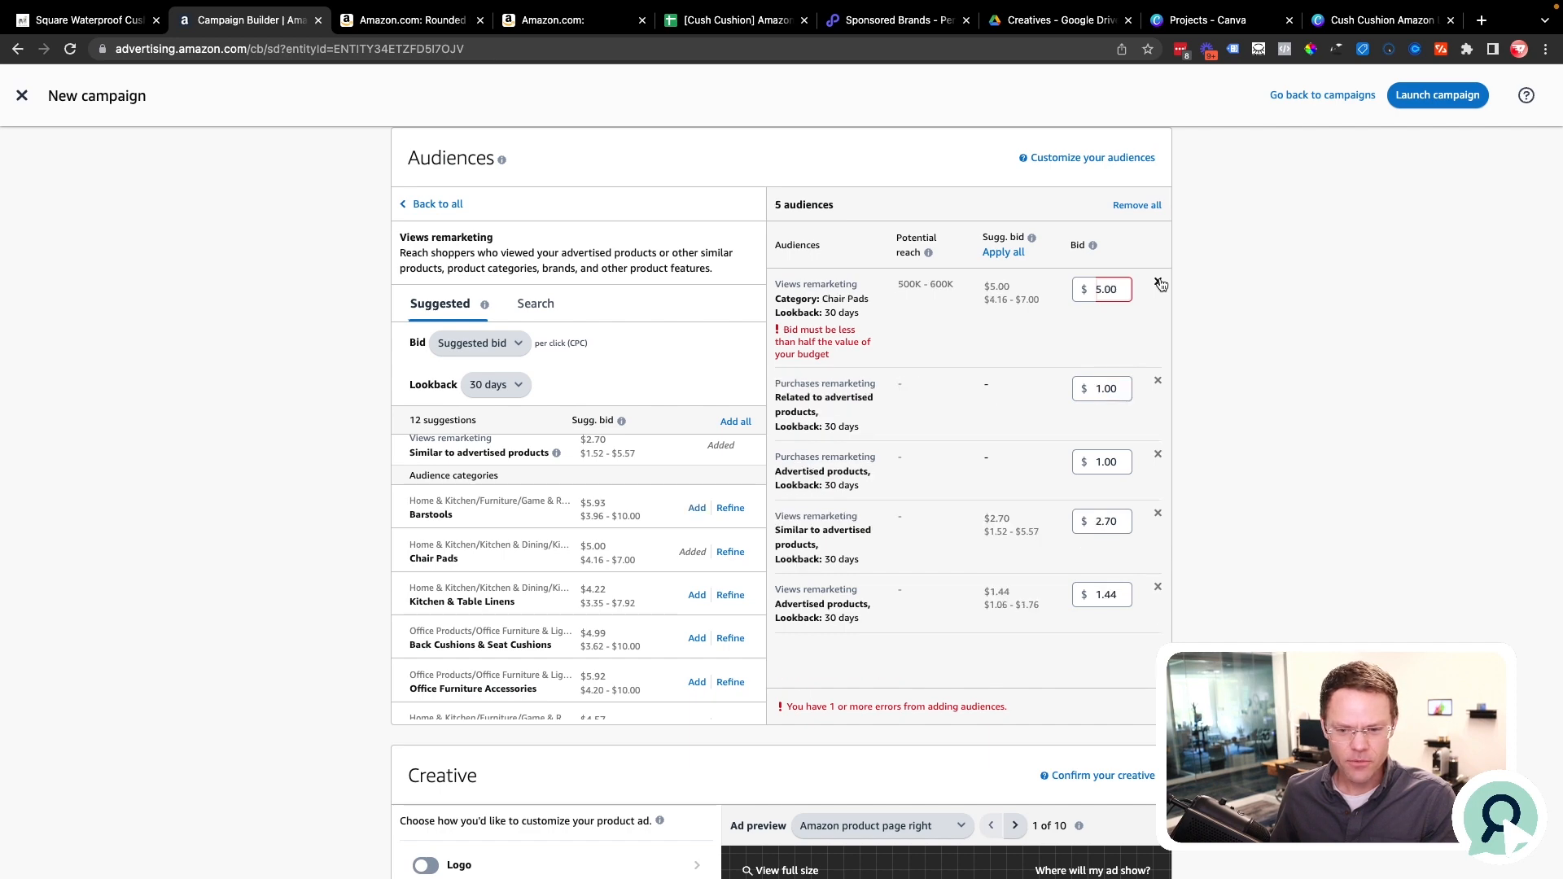
pyautogui.click(1157, 282)
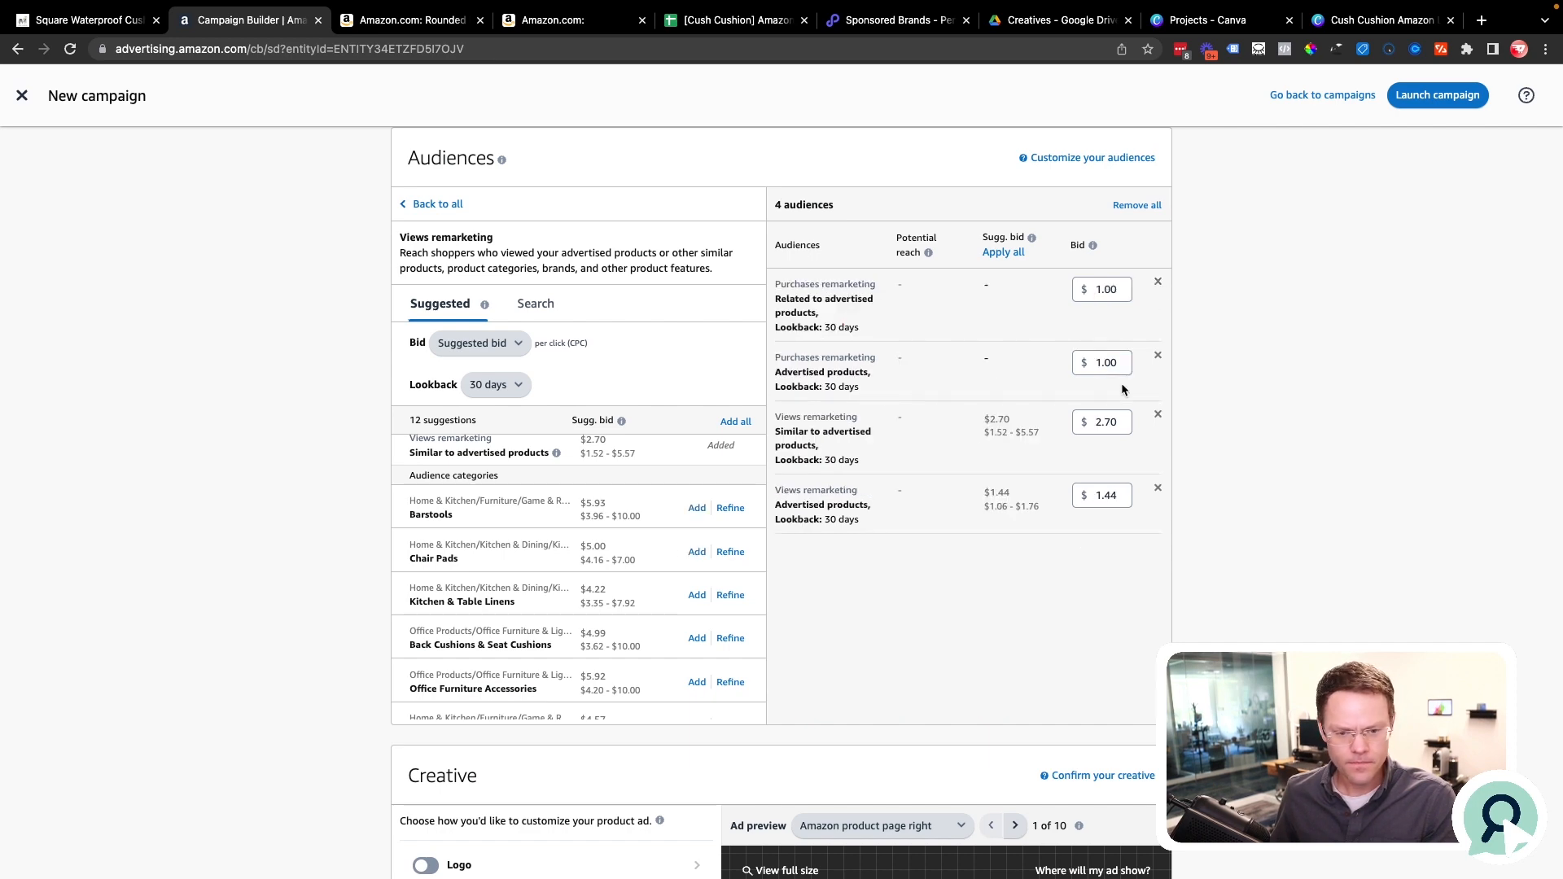
# Check the Sponsored Display target in the Campaigns sheet and remove the similar-products views and related-products purchases audiences from the campaign.
pyautogui.click(735, 19)
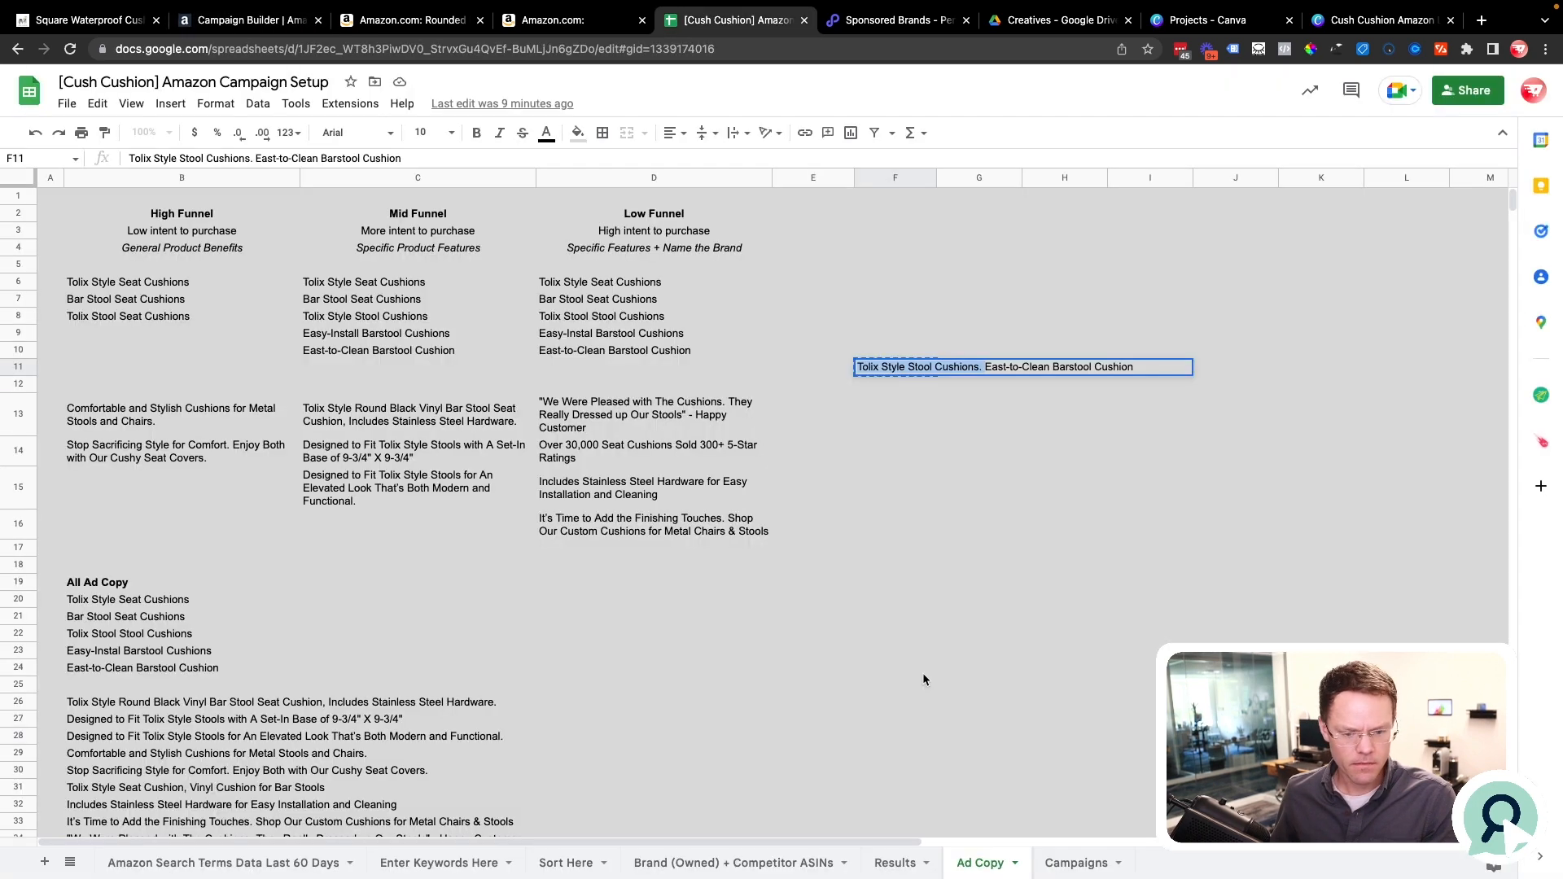
pyautogui.click(1076, 862)
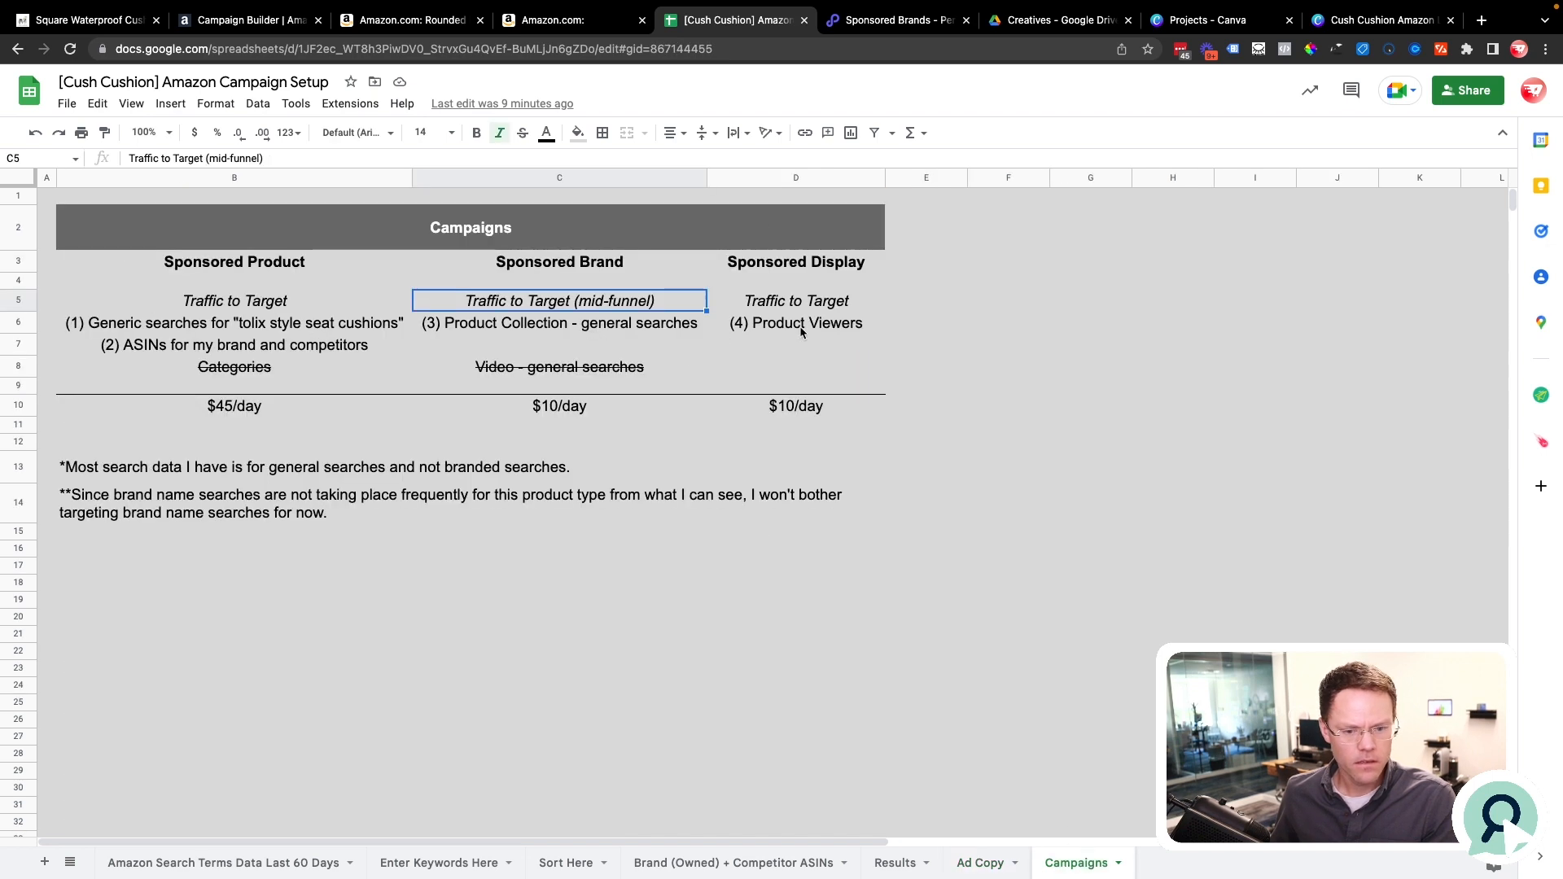
pyautogui.click(803, 320)
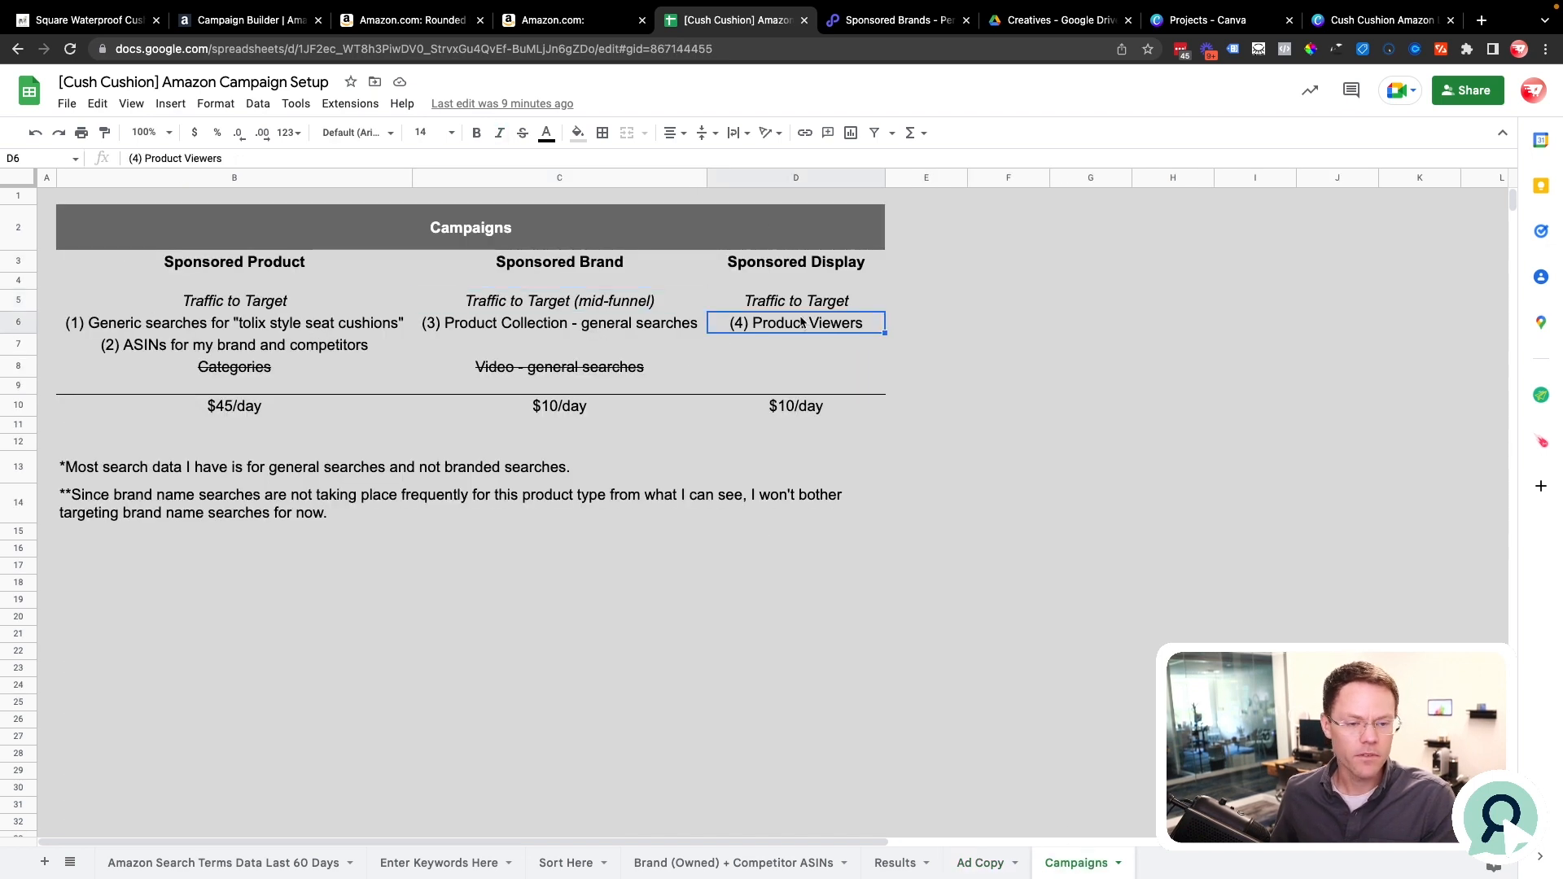
pyautogui.click(261, 26)
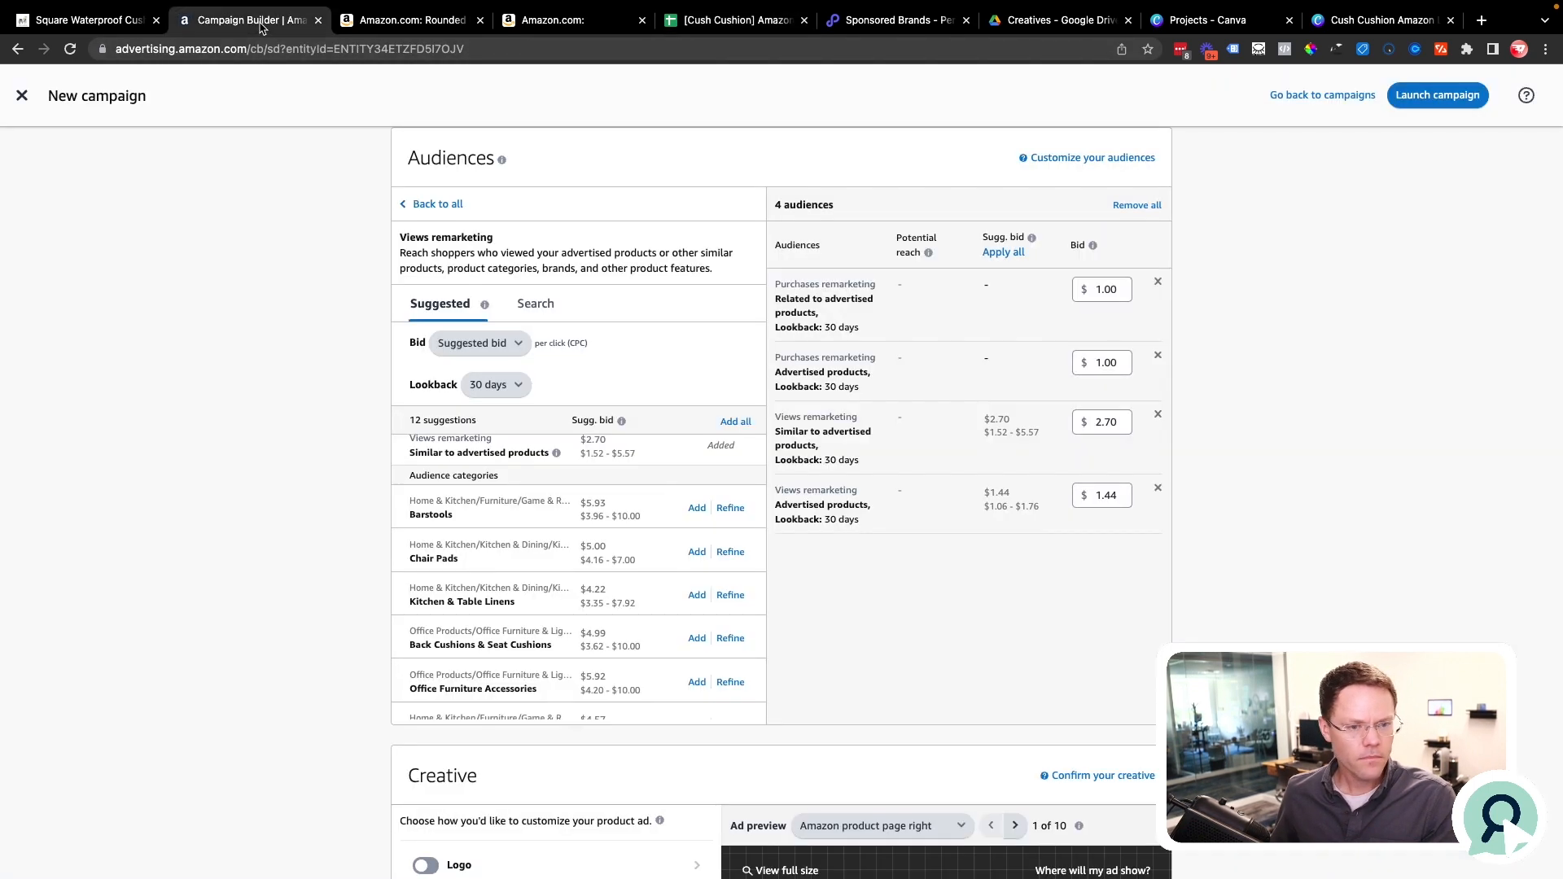
pyautogui.click(1158, 416)
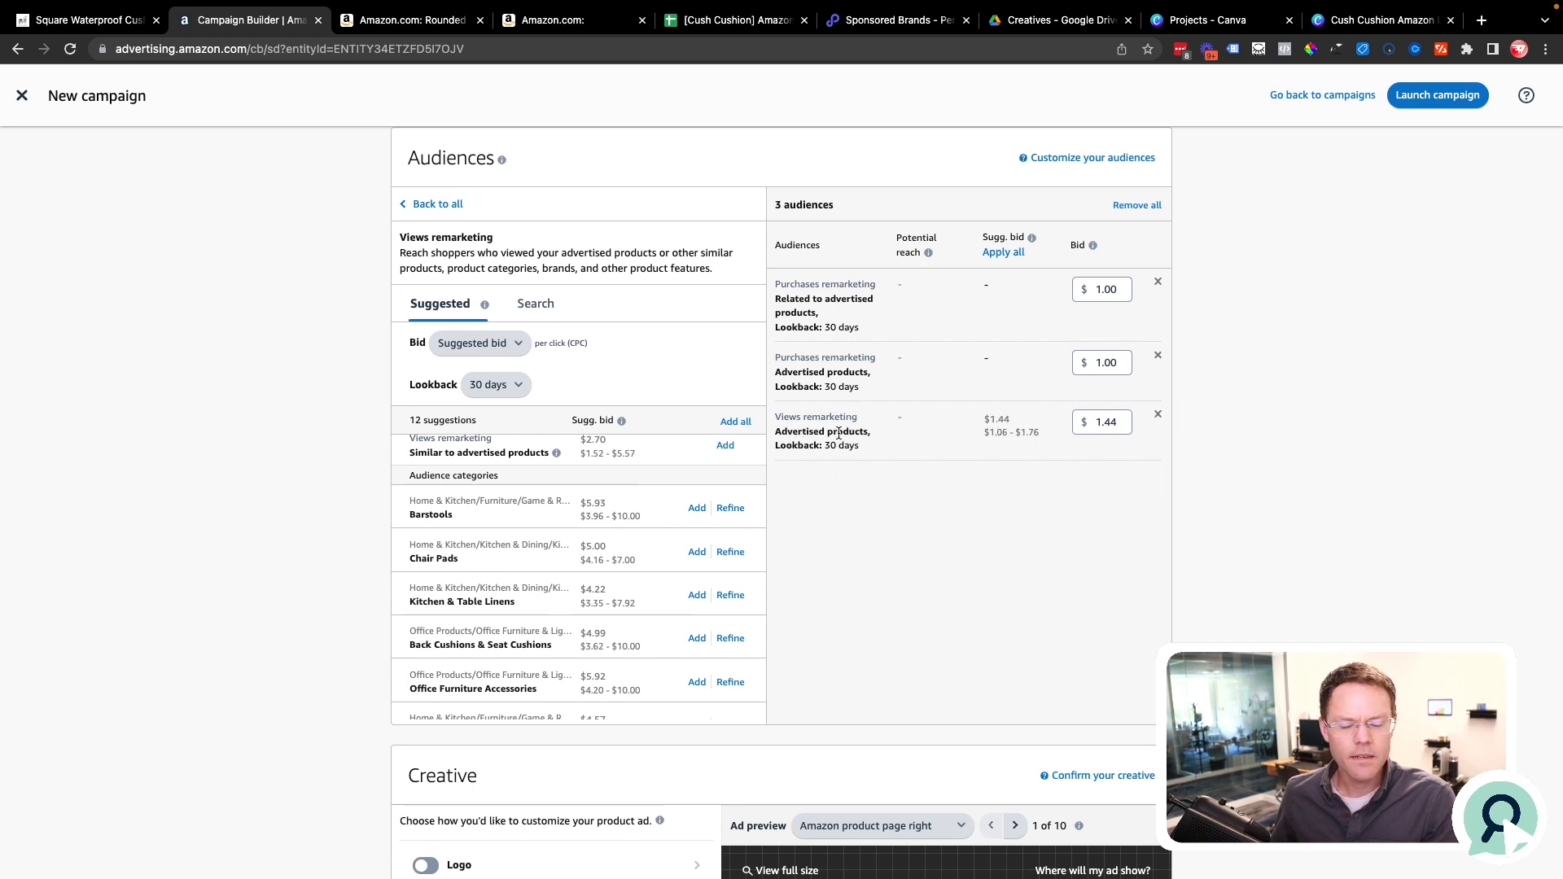
pyautogui.moveTo(780, 284); pyautogui.dragTo(861, 359)
pyautogui.click(857, 373)
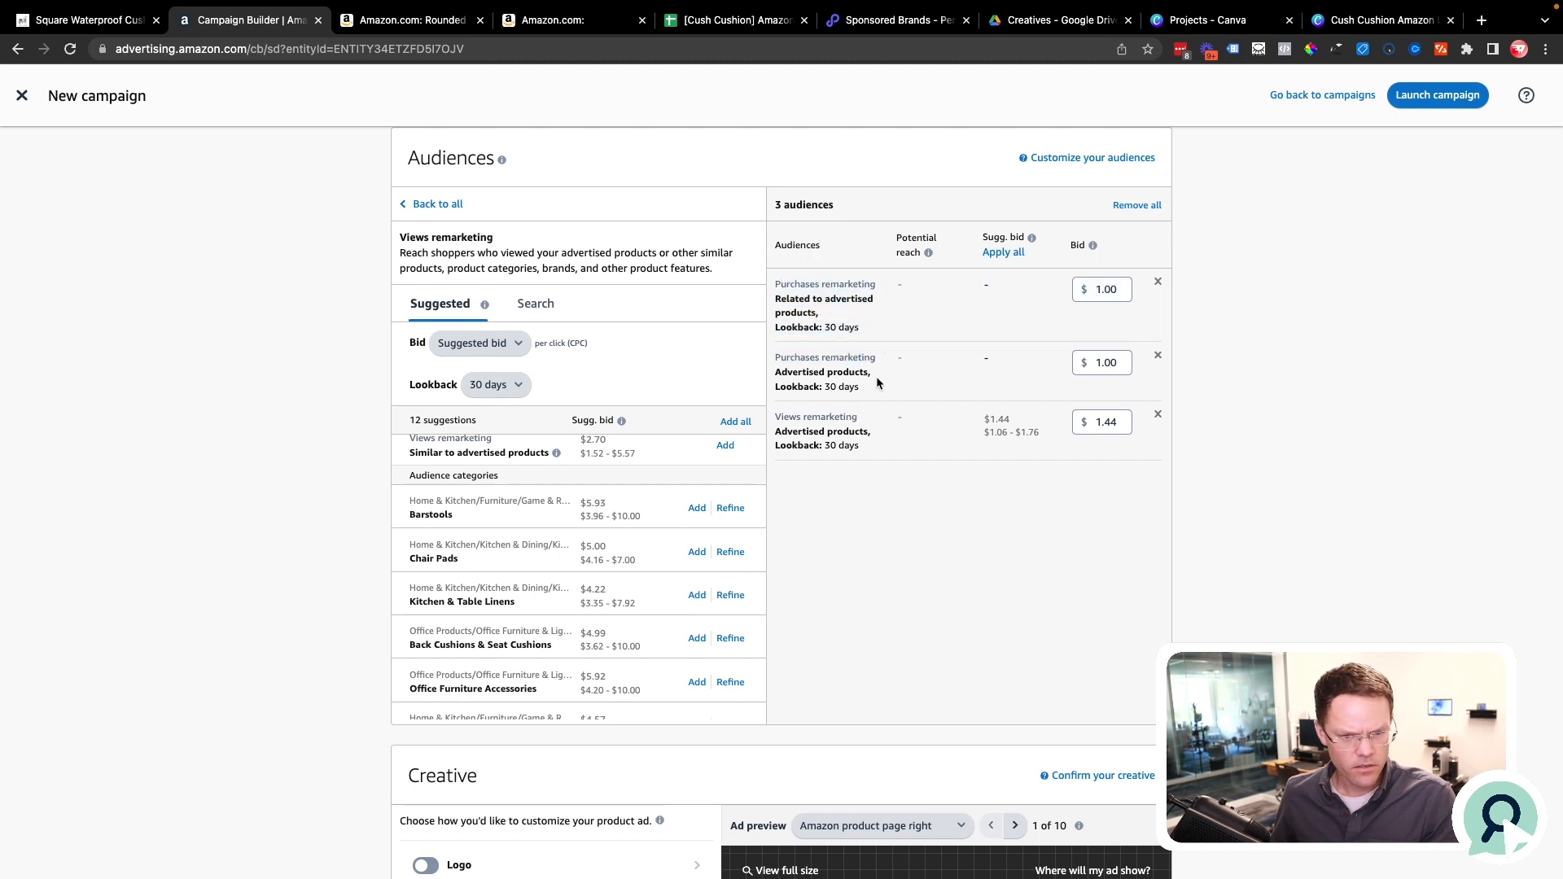
pyautogui.click(1157, 283)
pyautogui.moveTo(773, 283); pyautogui.dragTo(865, 314)
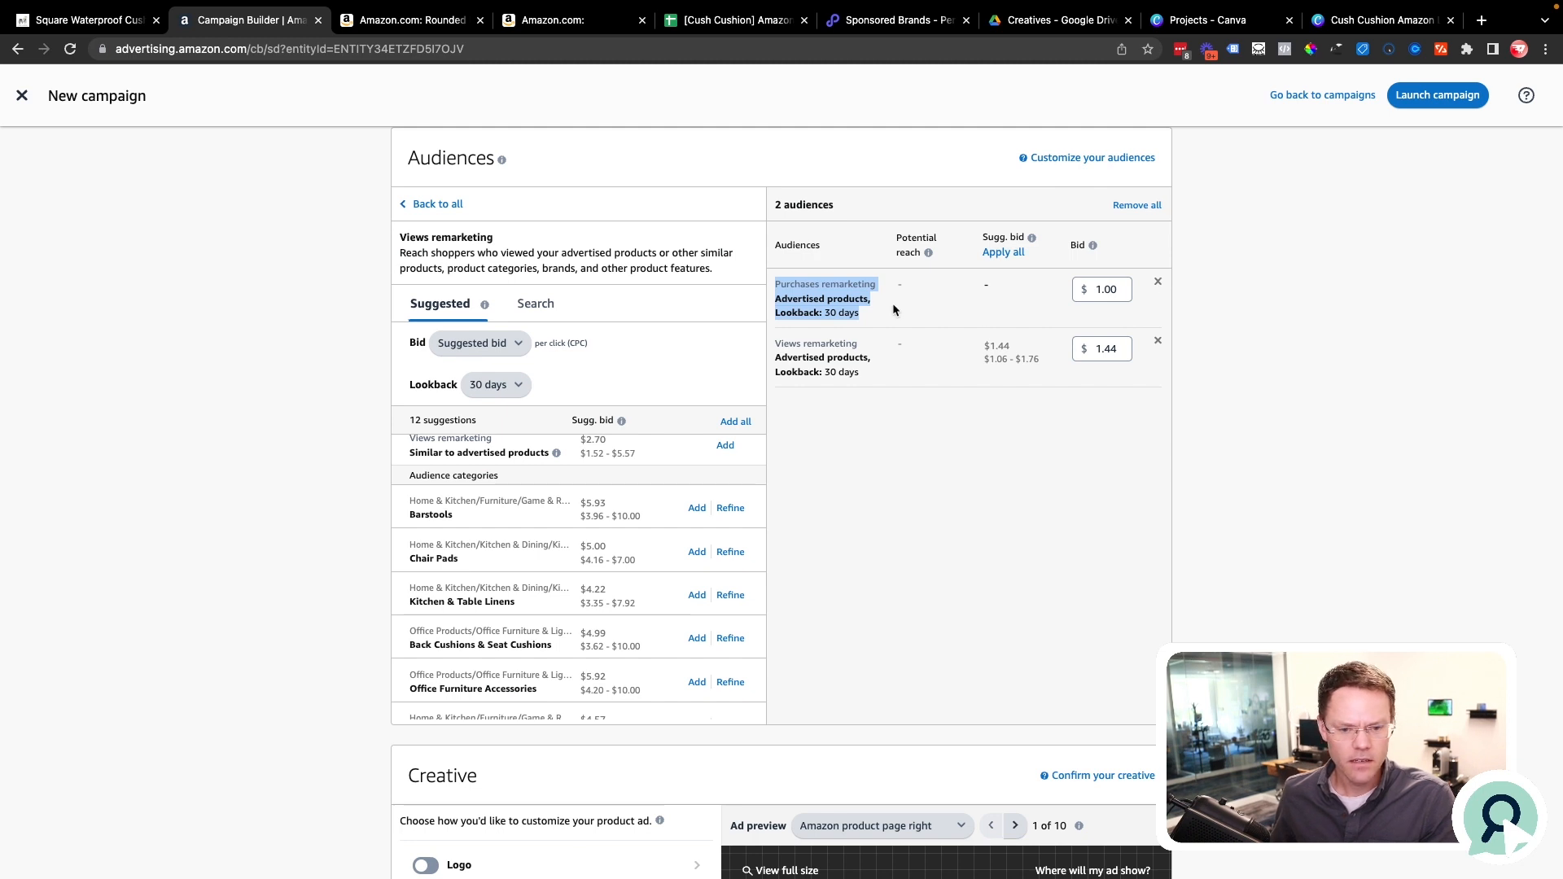
pyautogui.click(867, 309)
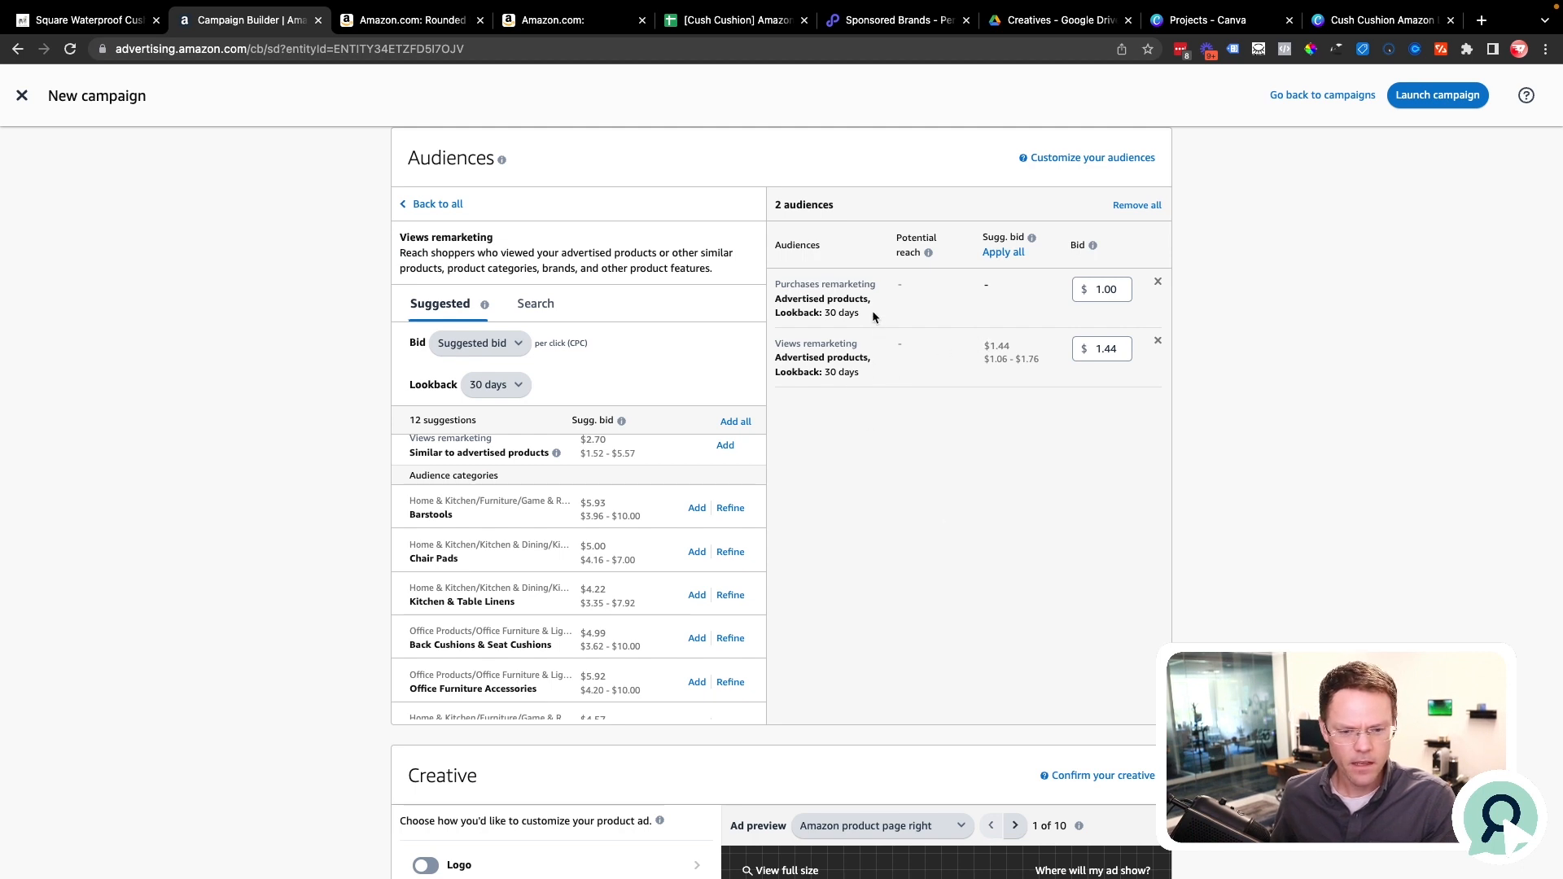
pyautogui.moveTo(872, 320); pyautogui.dragTo(772, 302)
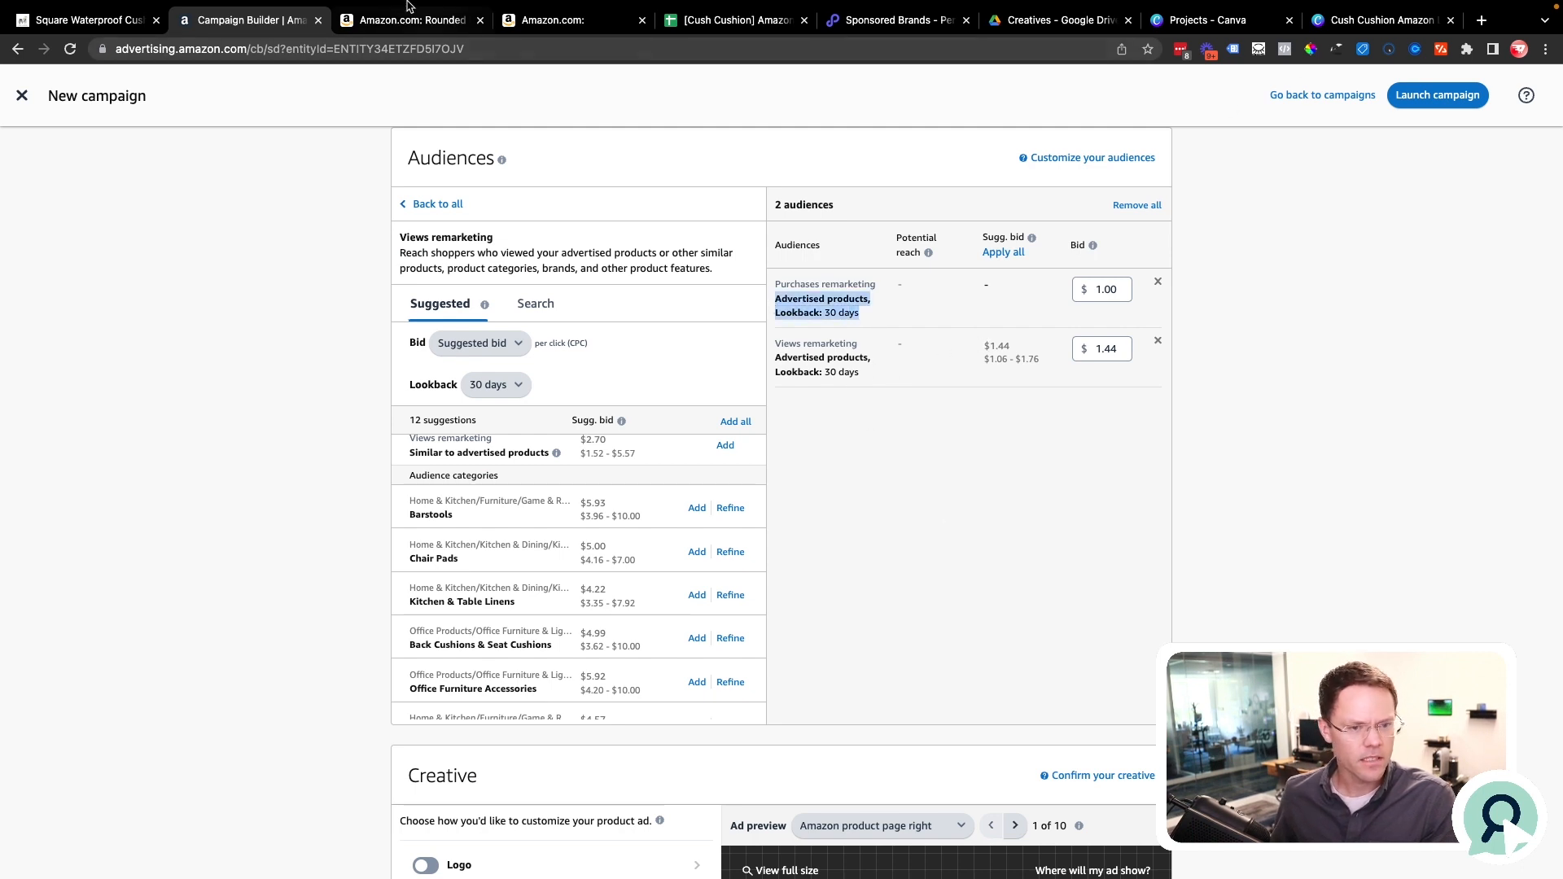
# In the Campaigns sheet, change the Sponsored Display target to "(4) Product Viewers & Purchasers" and widen column D to fit.
pyautogui.click(725, 23)
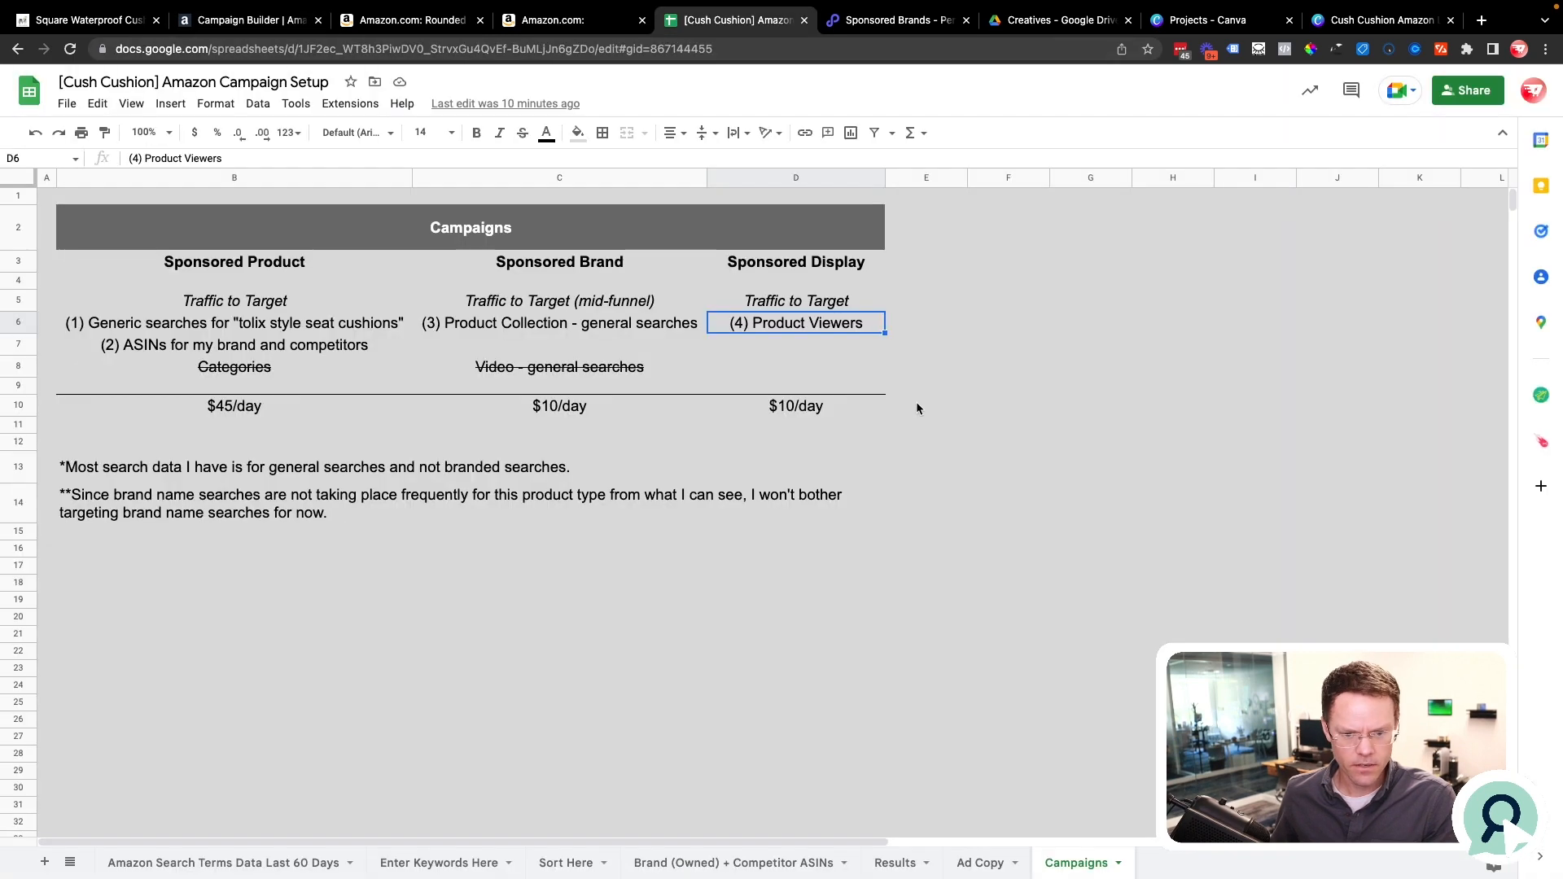
pyautogui.doubleClick(784, 344)
pyautogui.doubleClick(867, 323)
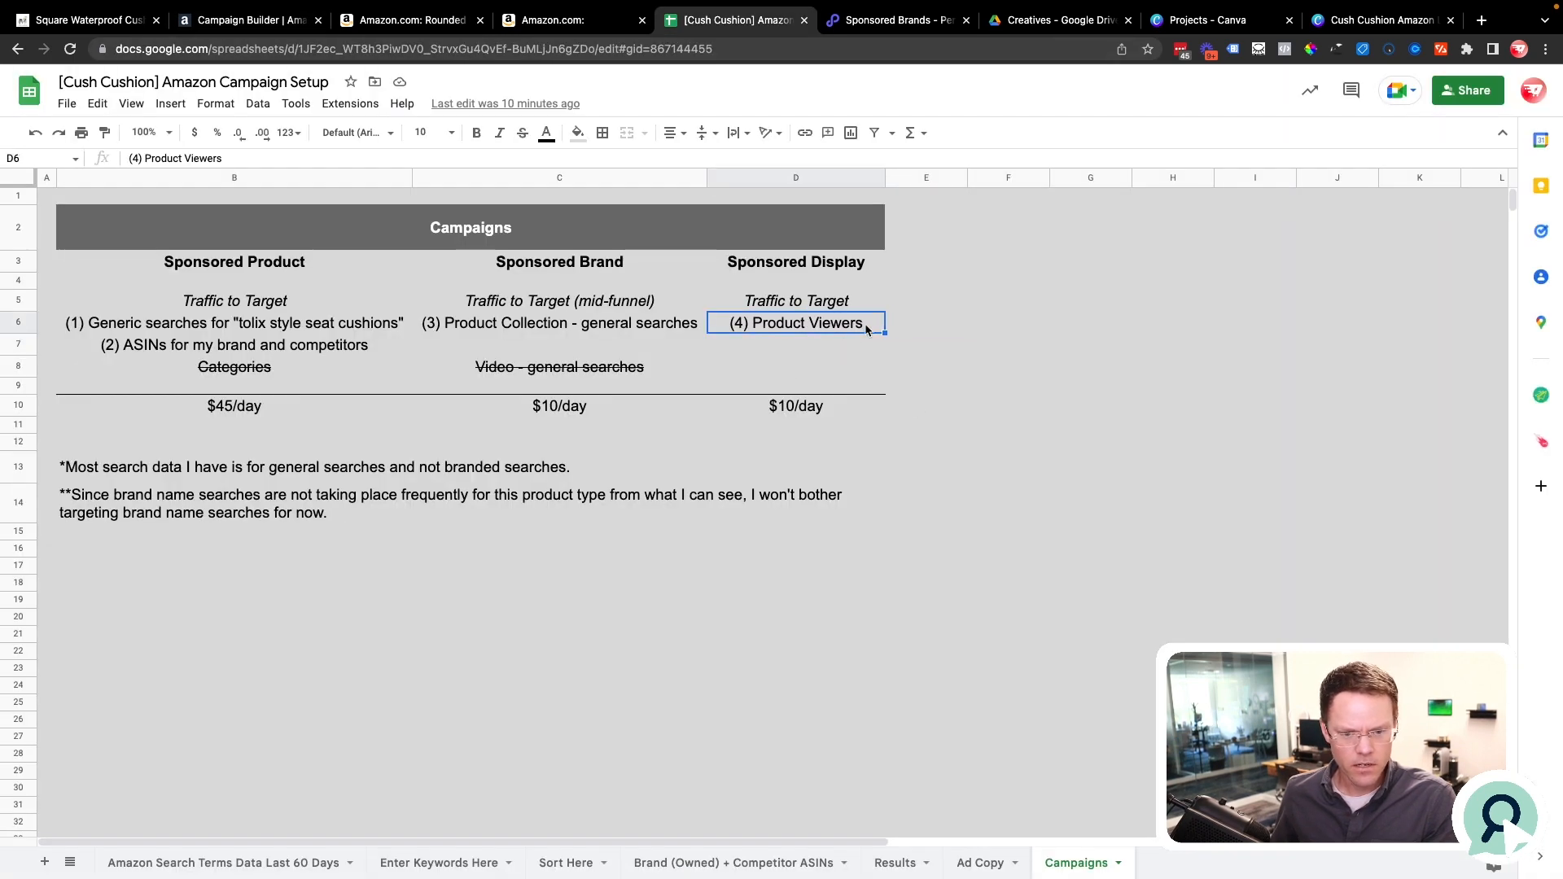
pyautogui.write('Purchasers')
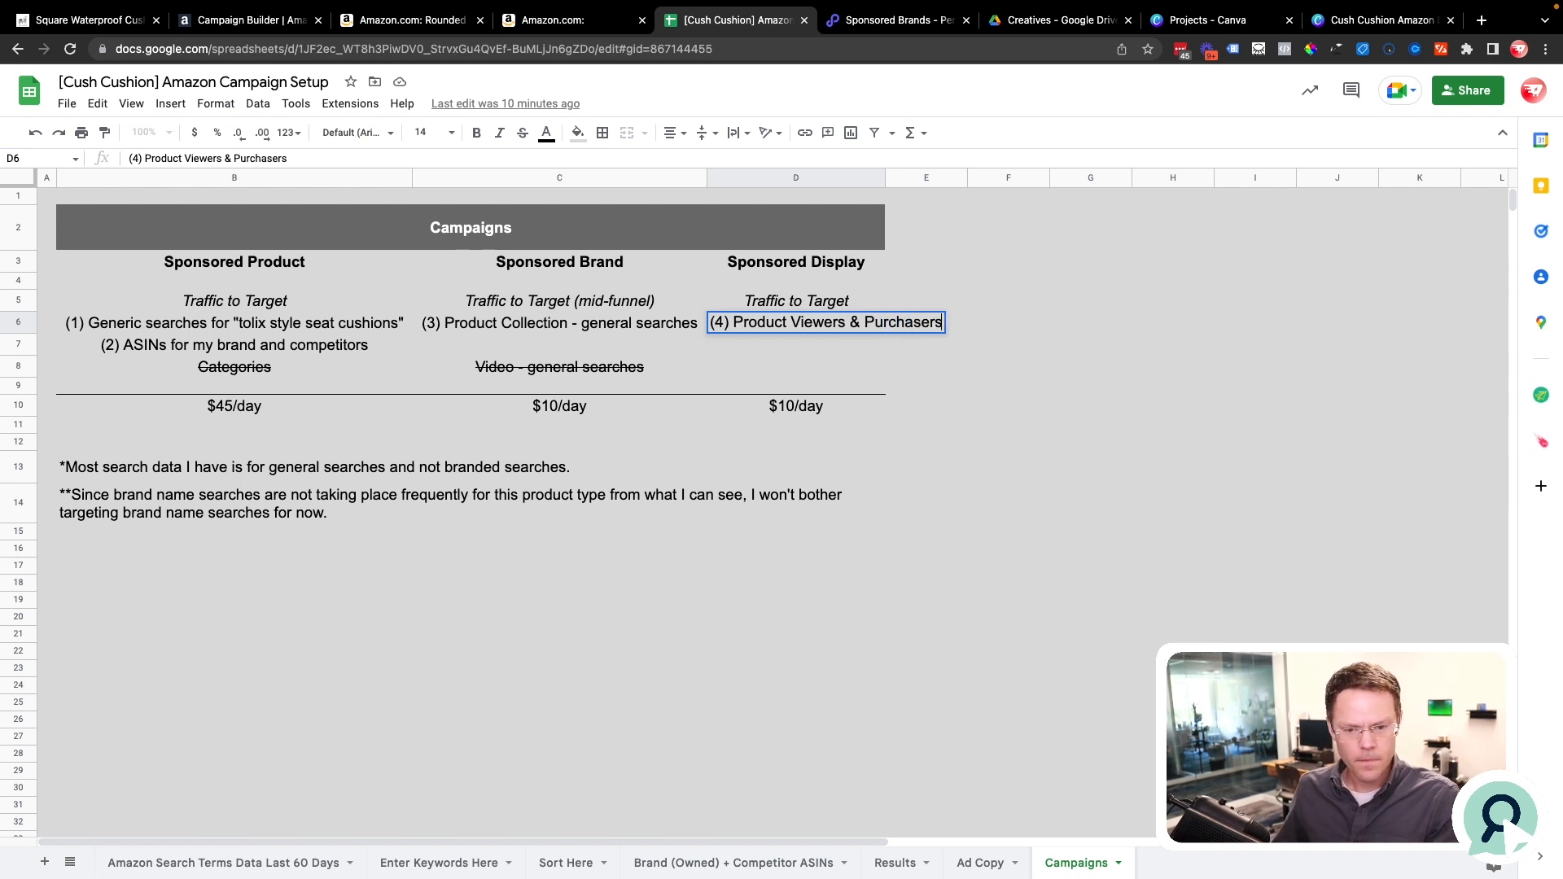
pyautogui.click(985, 413)
pyautogui.moveTo(885, 178); pyautogui.dragTo(951, 177)
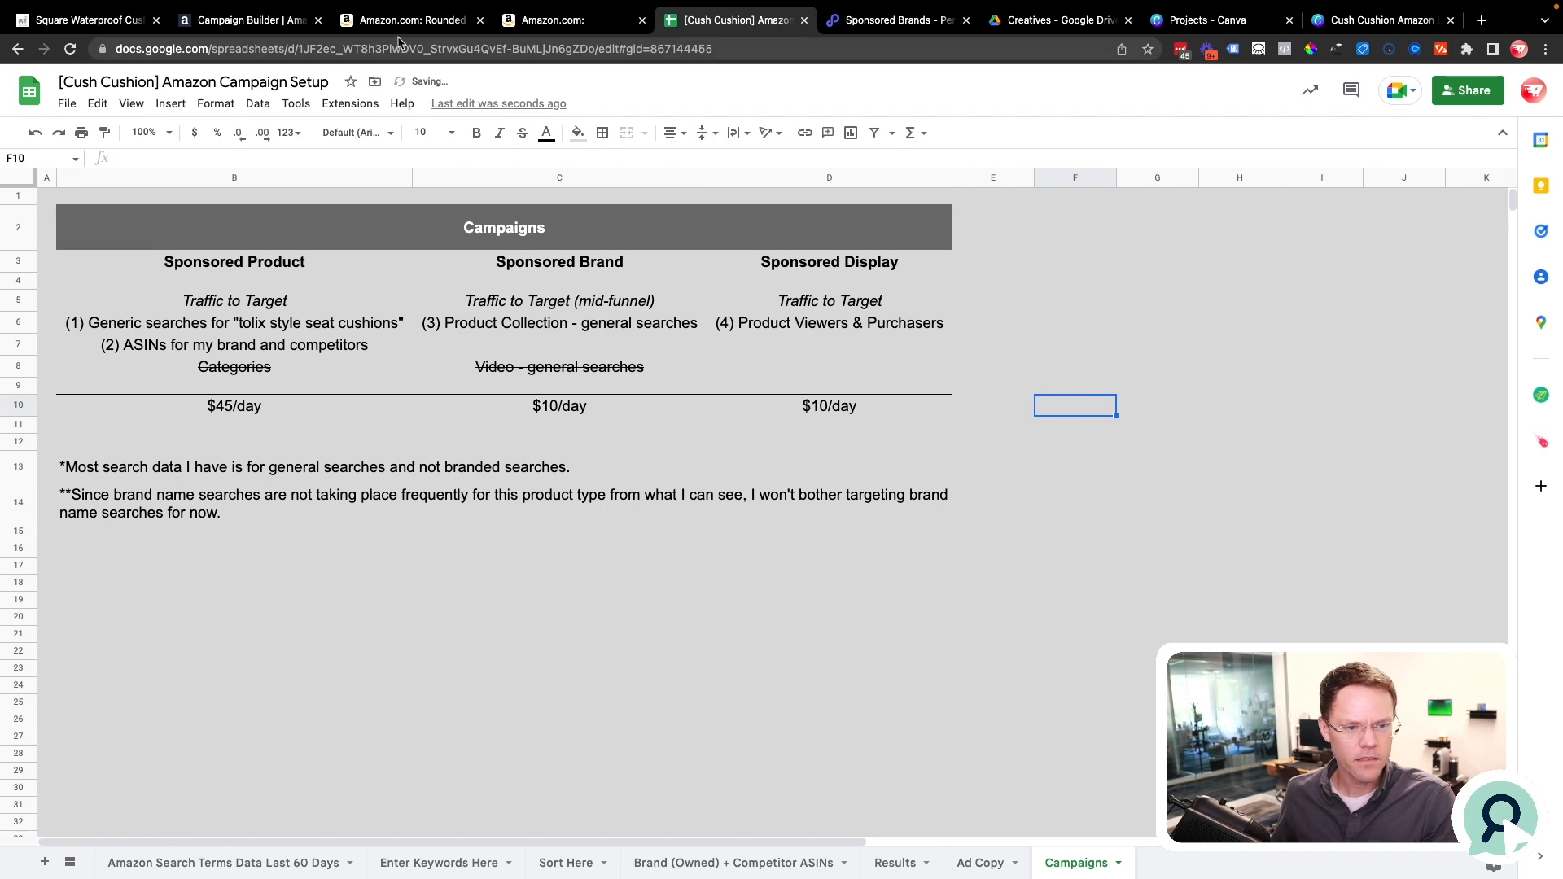
# Back in the campaign builder, enable the creative's logo and apply the 1395 x 1395 px Cush Cushion JPG from the creative assets, saving its crop.
pyautogui.click(257, 20)
pyautogui.click(944, 558)
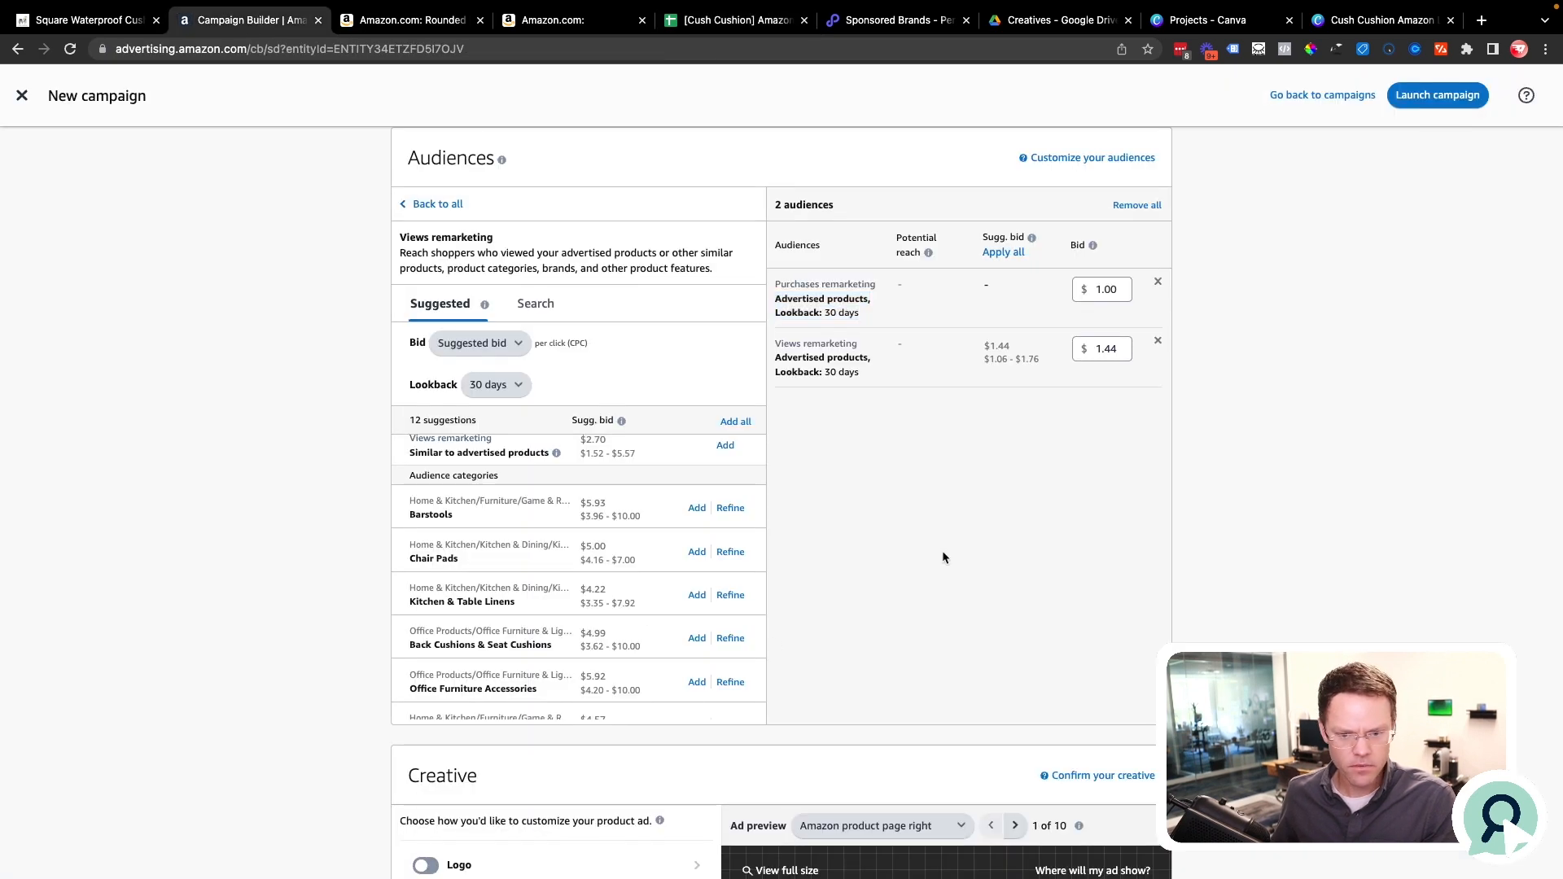
pyautogui.scroll(-5, 944, 558)
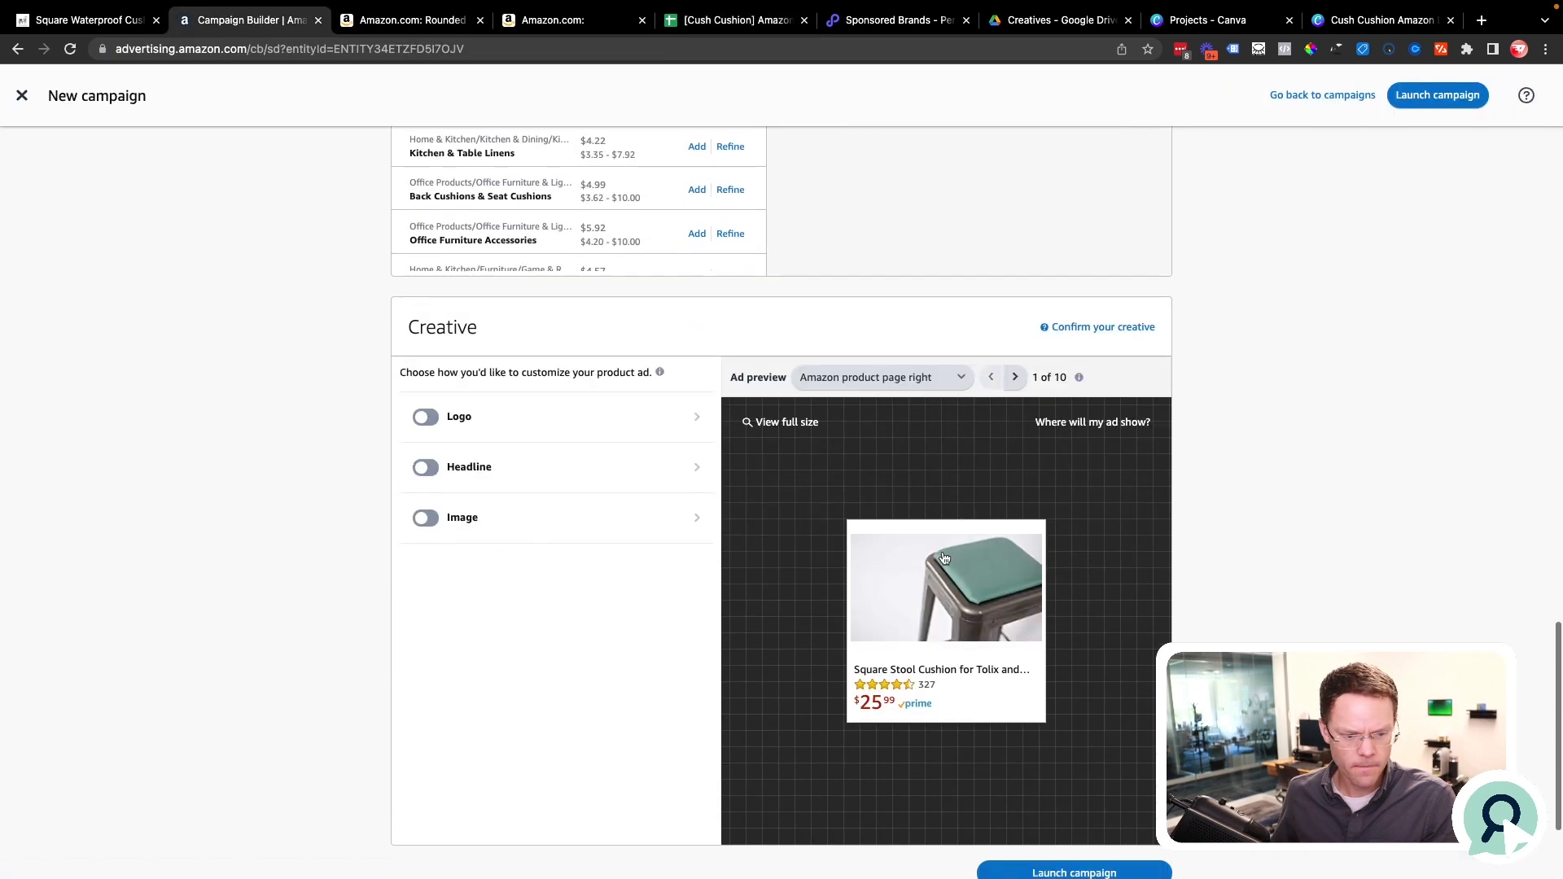
pyautogui.click(427, 419)
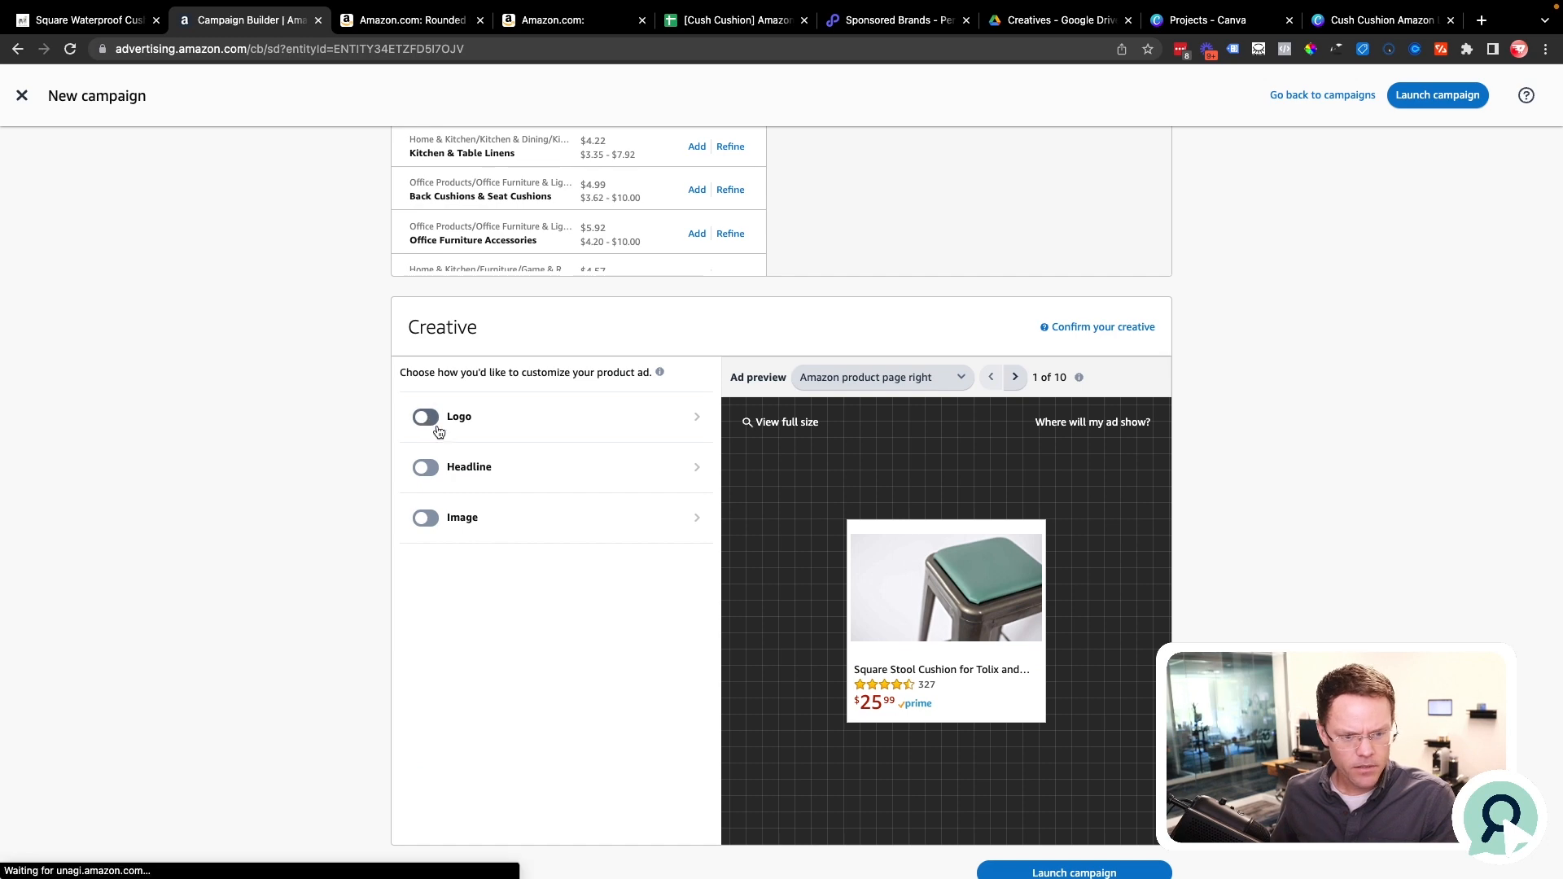
pyautogui.click(697, 418)
pyautogui.click(437, 547)
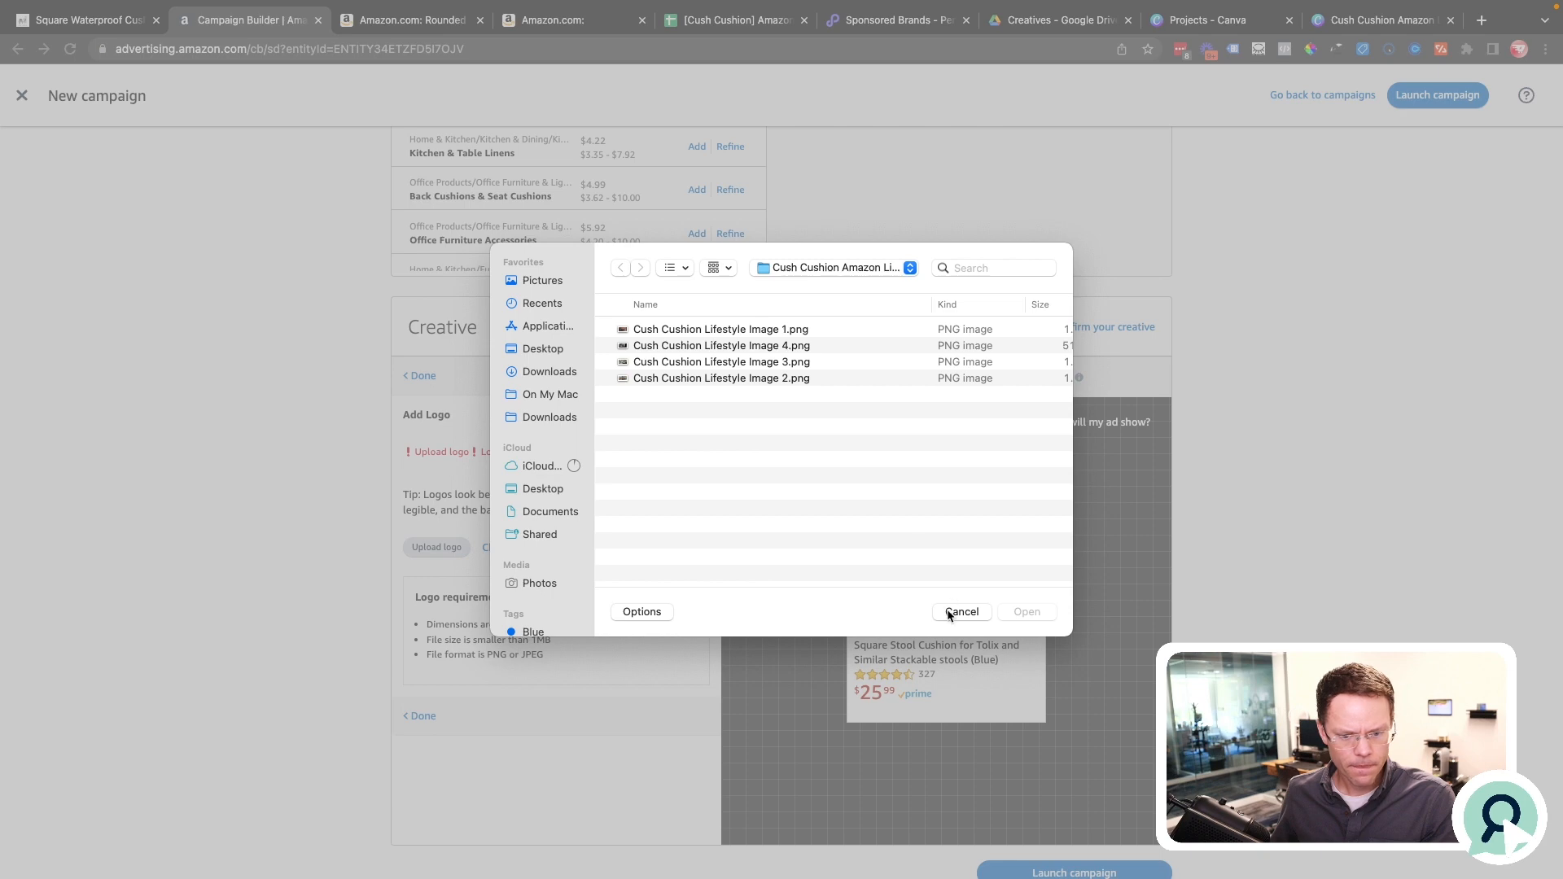
pyautogui.click(950, 614)
pyautogui.click(551, 545)
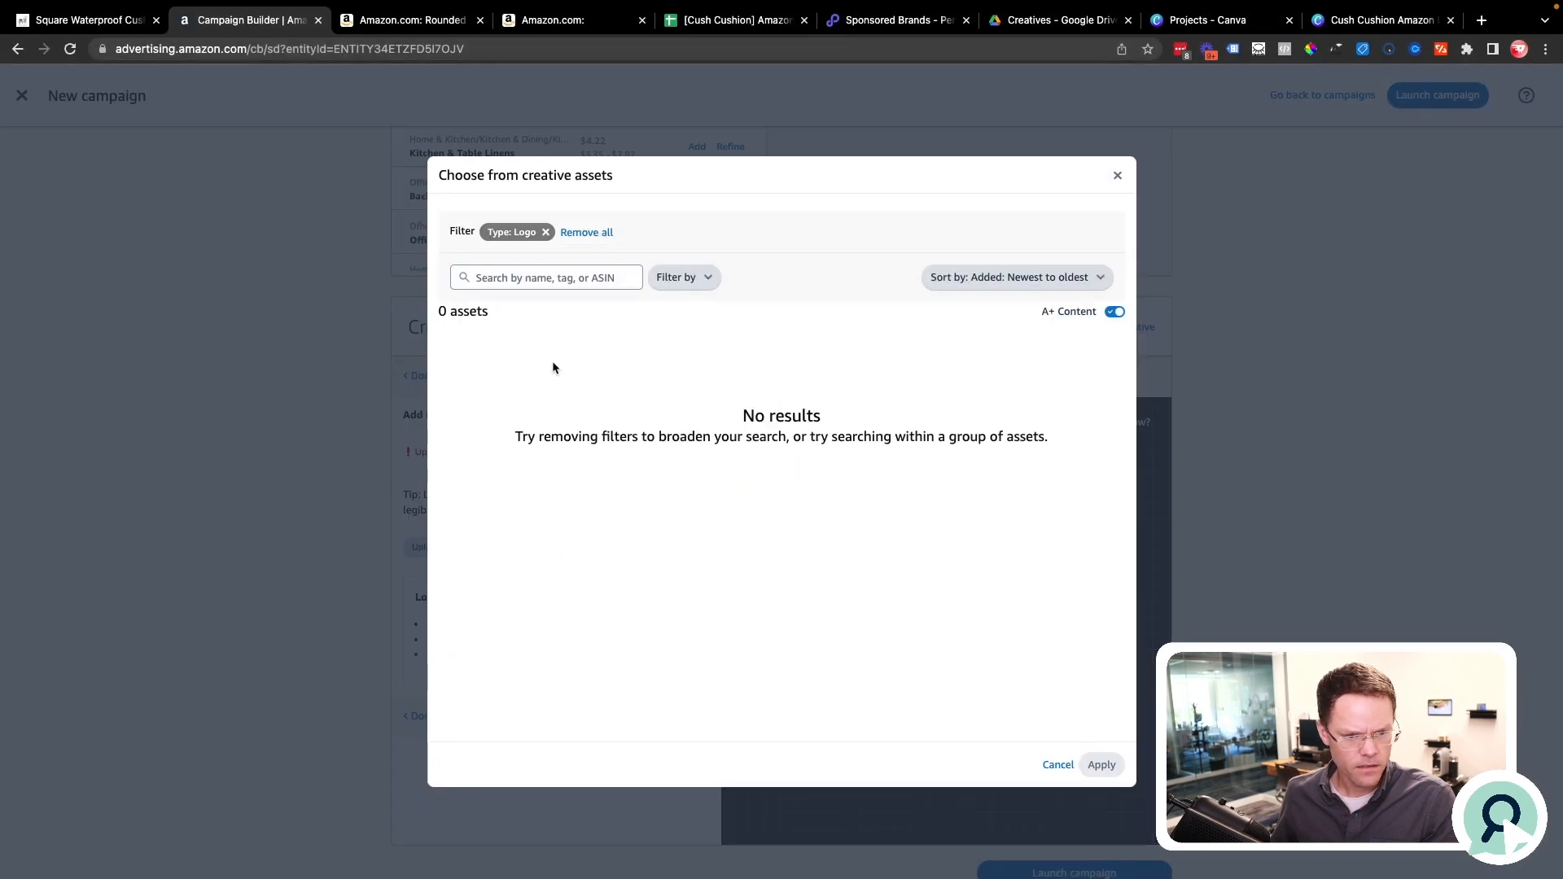
pyautogui.click(521, 394)
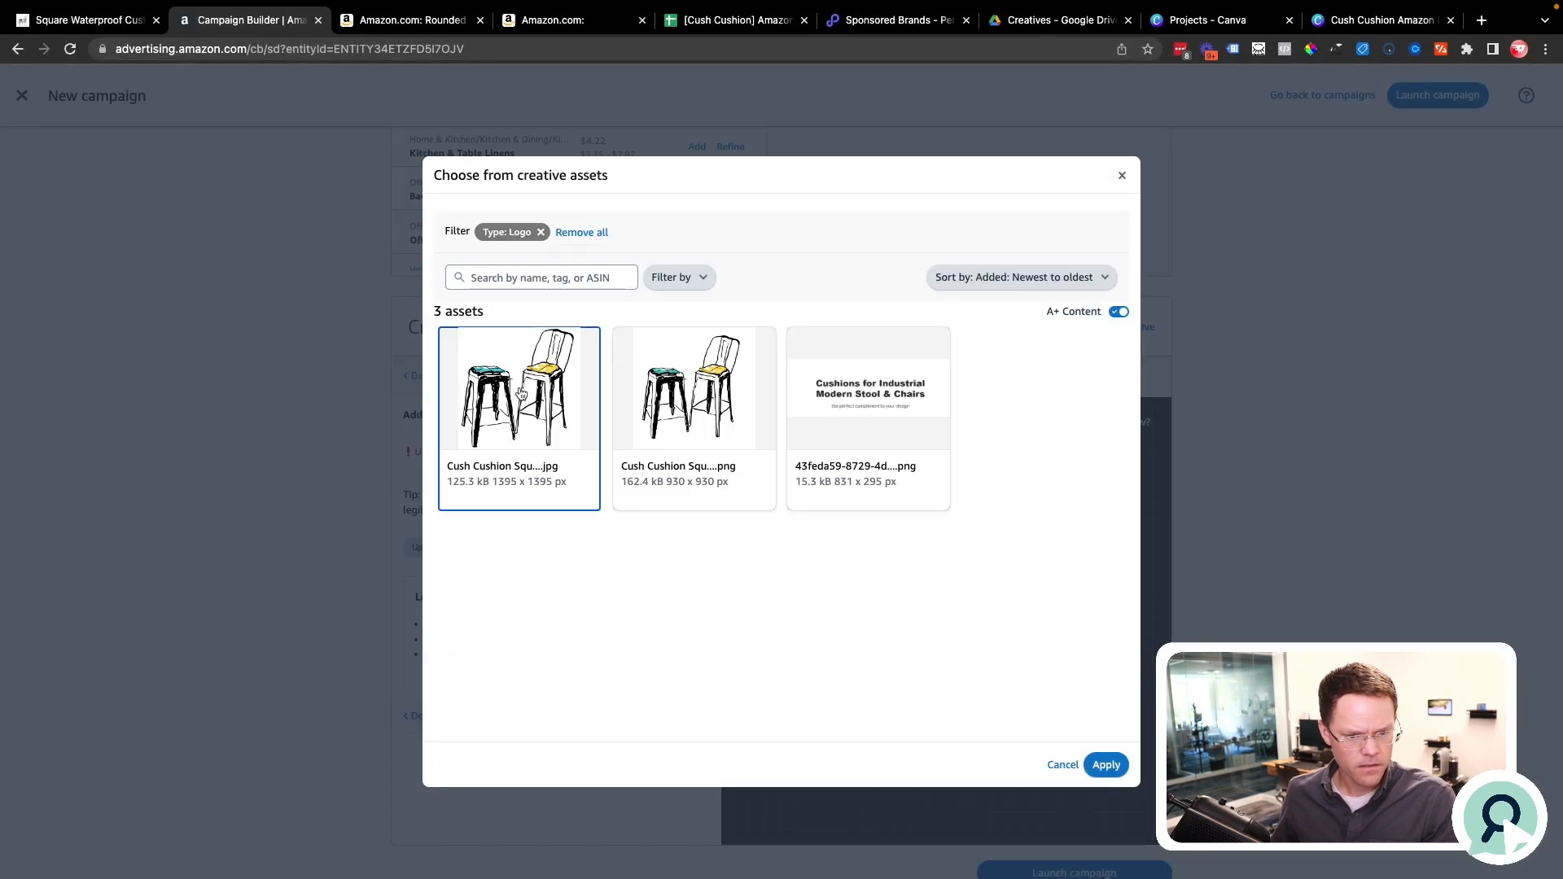
pyautogui.click(1105, 765)
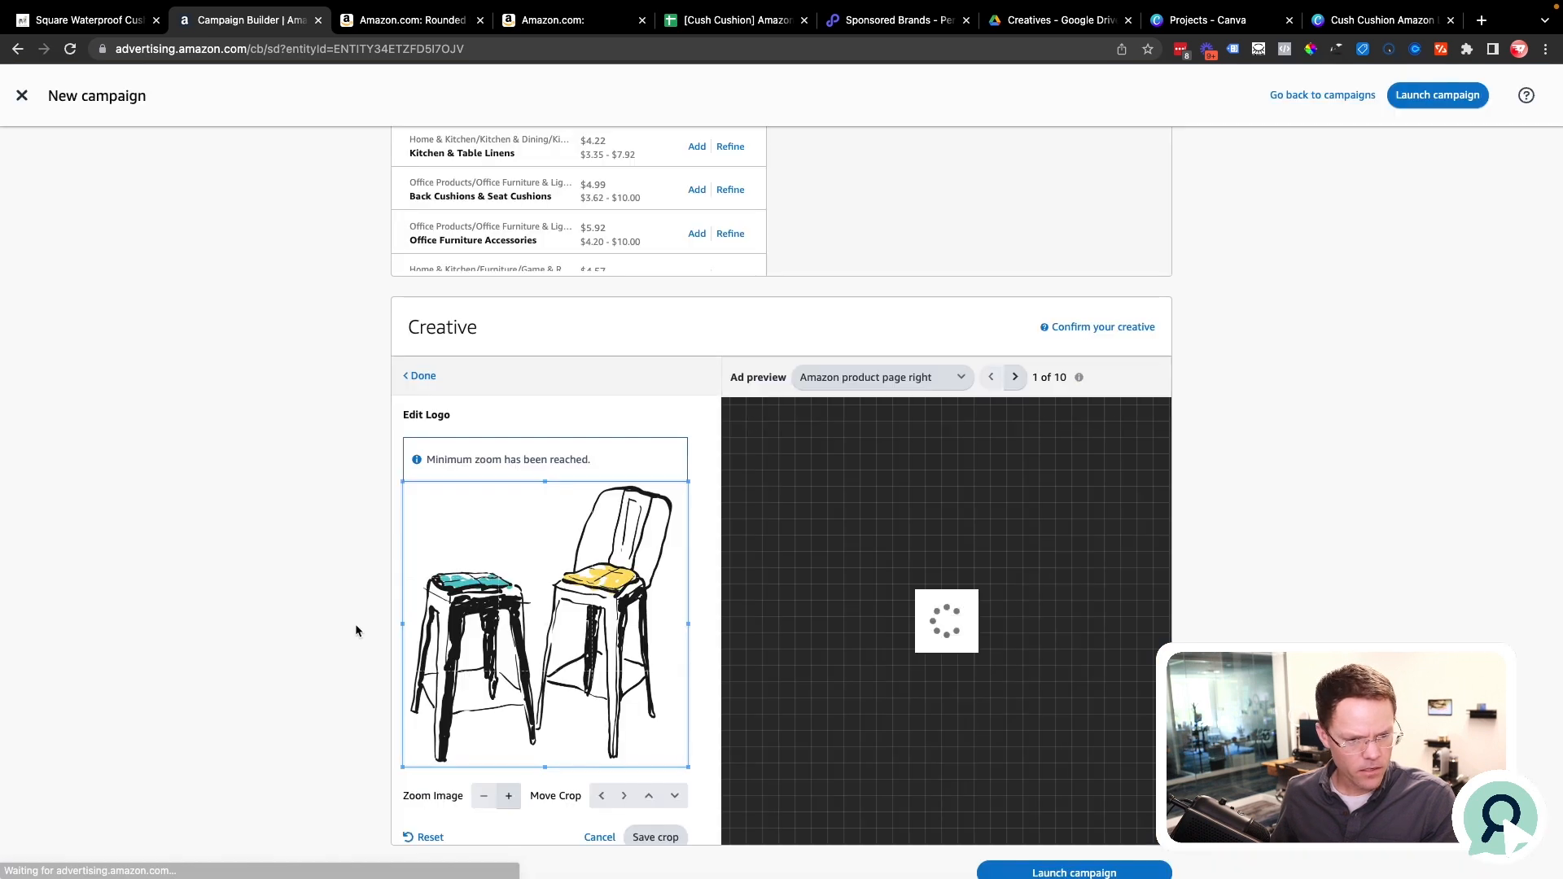
pyautogui.click(652, 655)
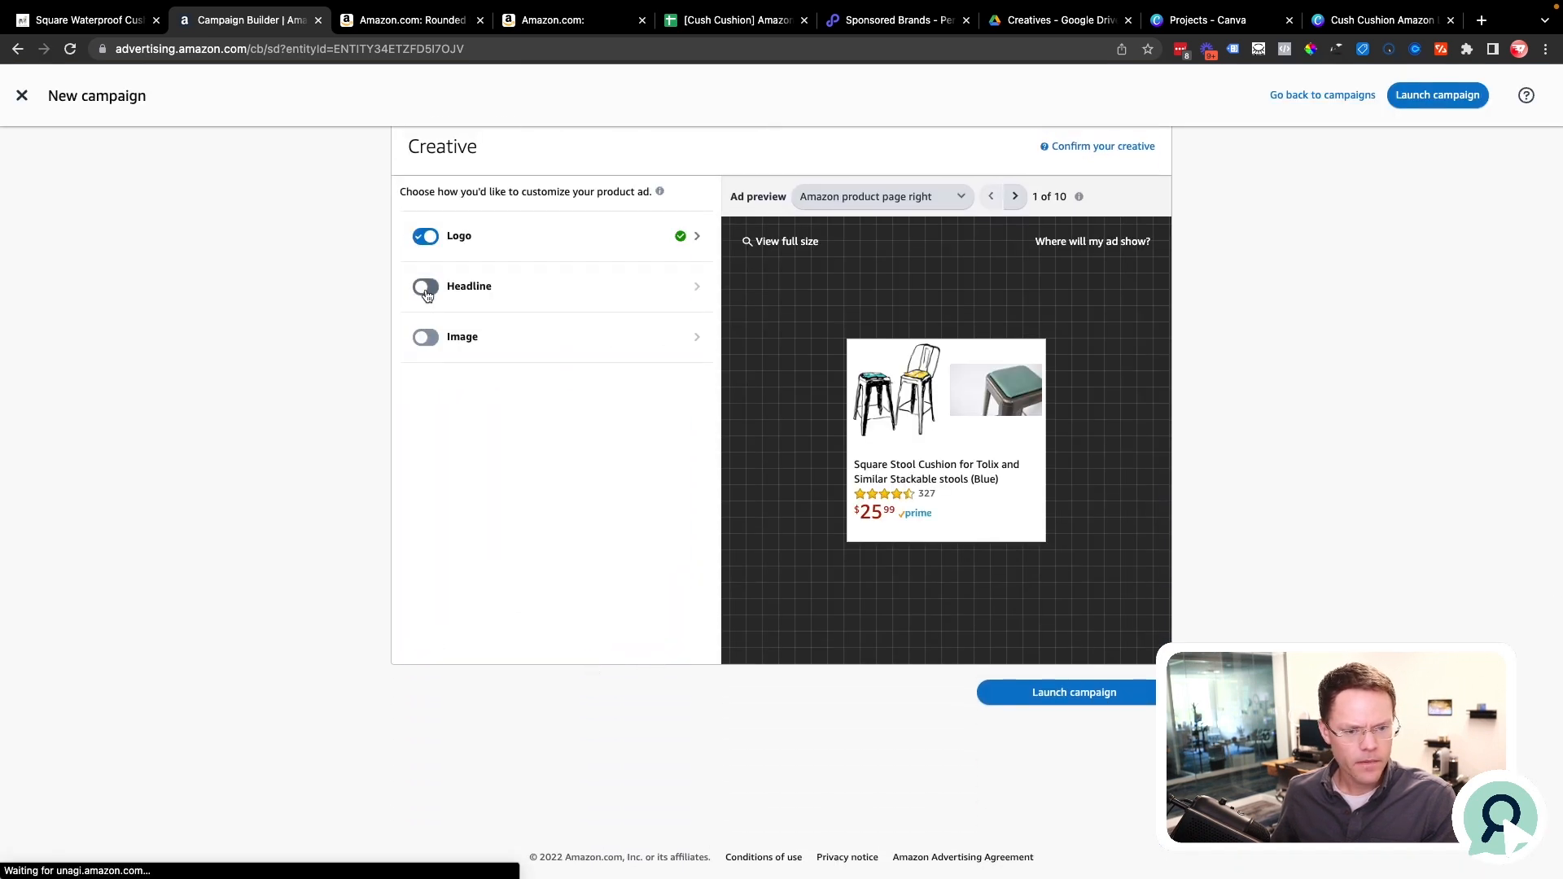
# Turn on the creative's headline and copy "Tolix Style Seat Cushions" from the Low Funnel column of the Ad Copy sheet.
pyautogui.click(425, 287)
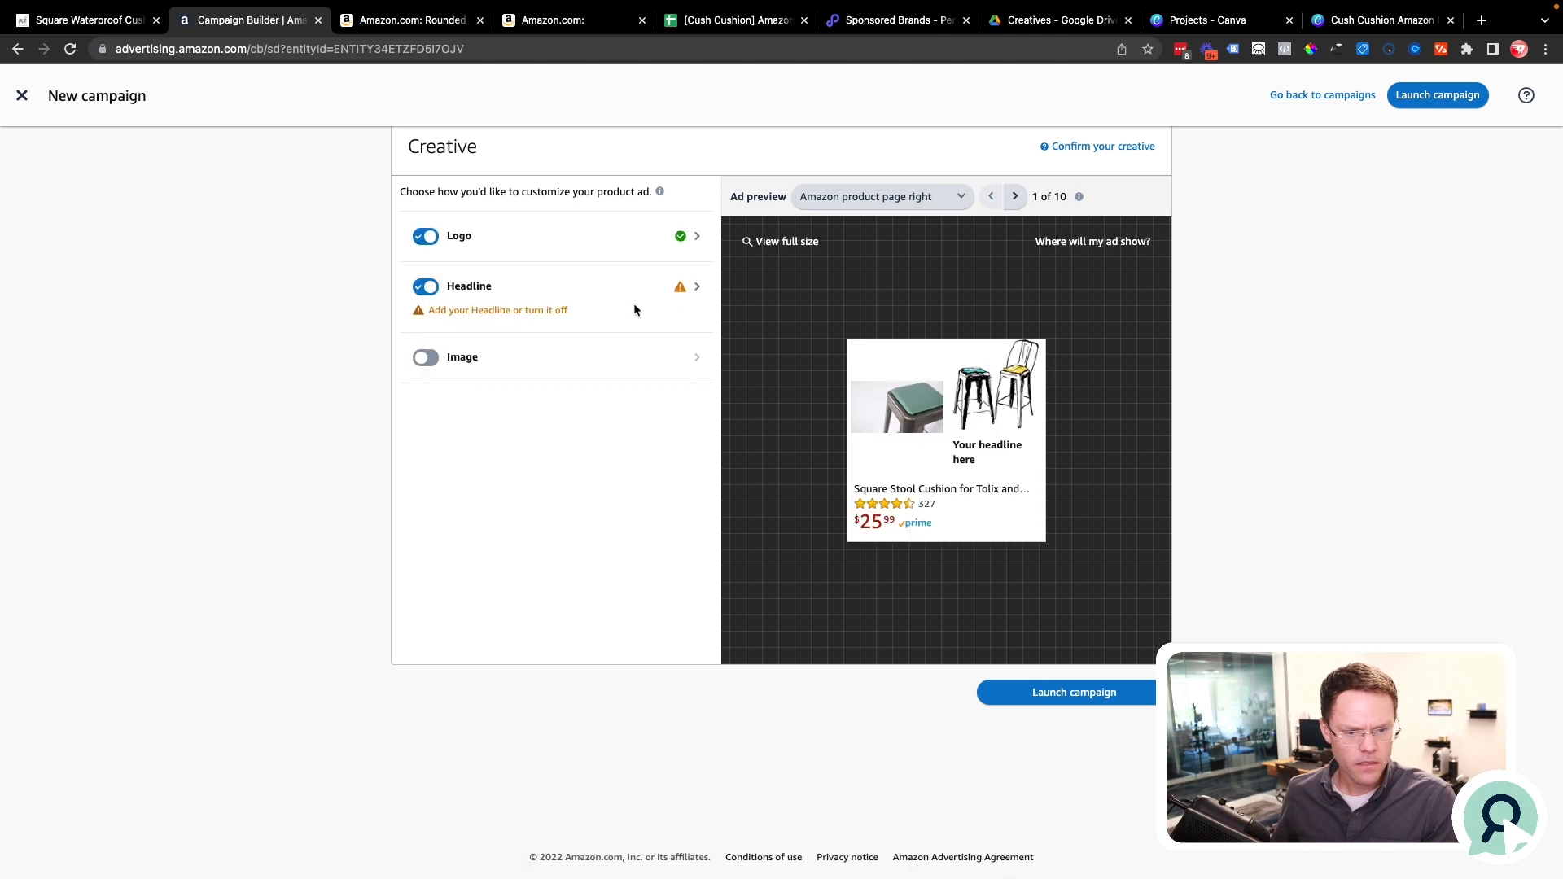
pyautogui.click(696, 290)
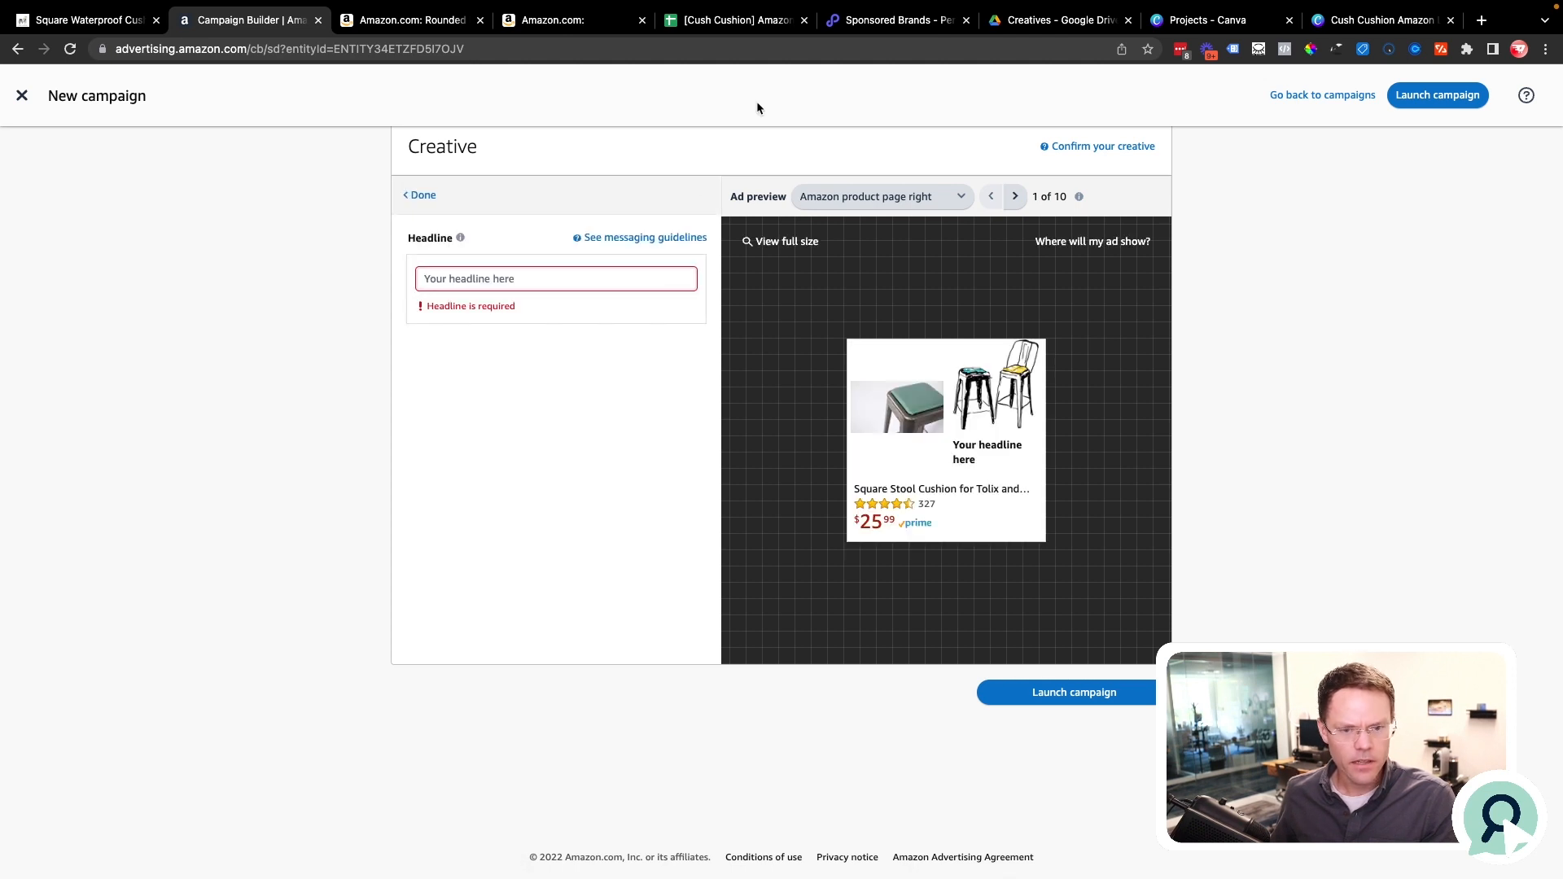
pyautogui.click(740, 20)
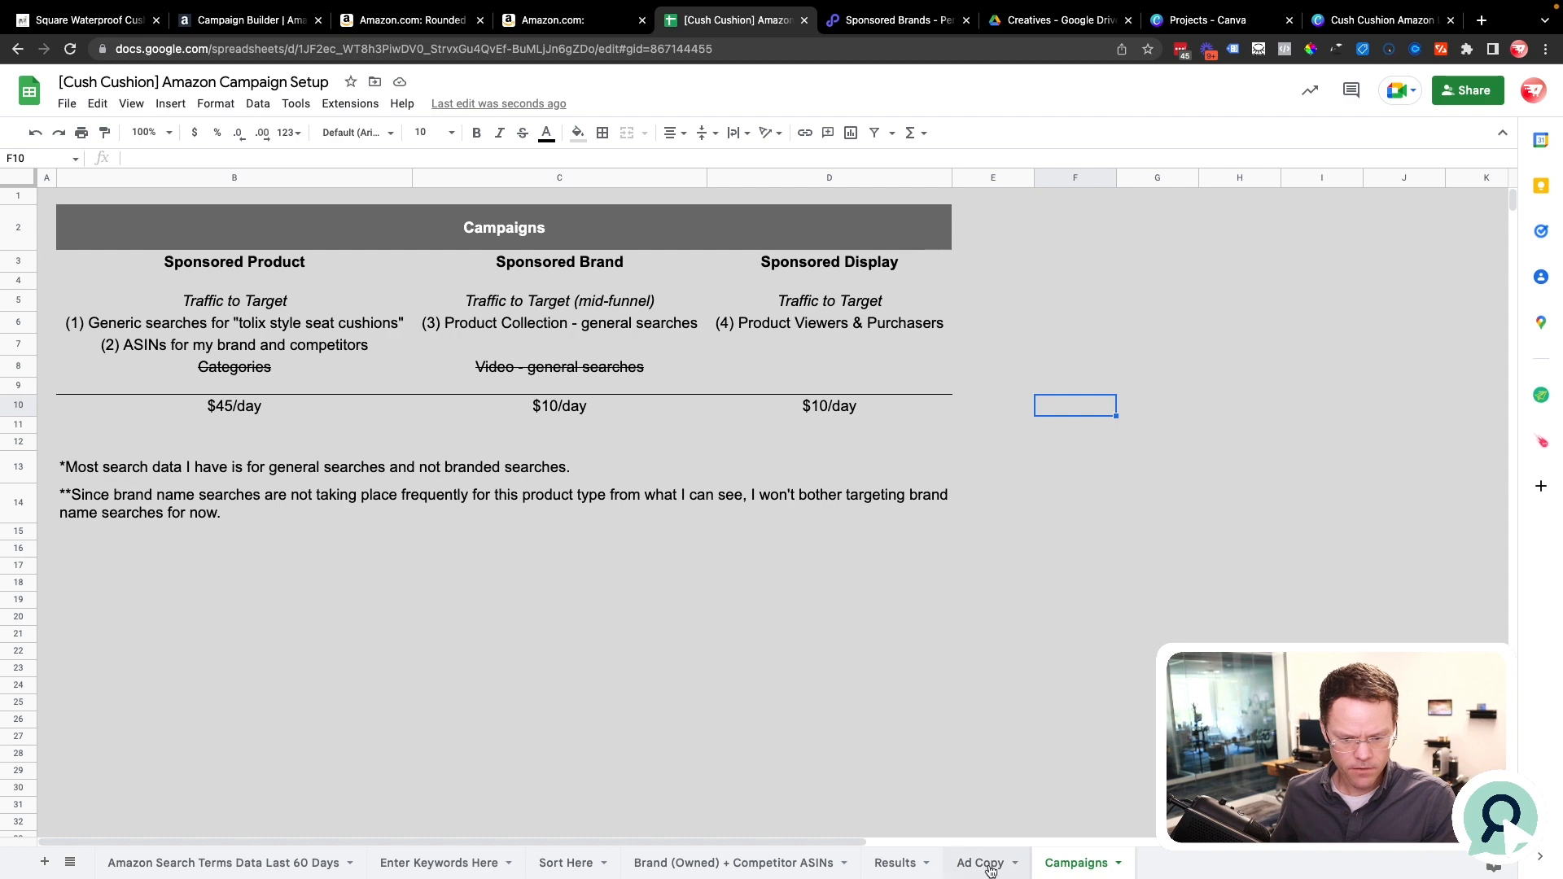
pyautogui.click(976, 861)
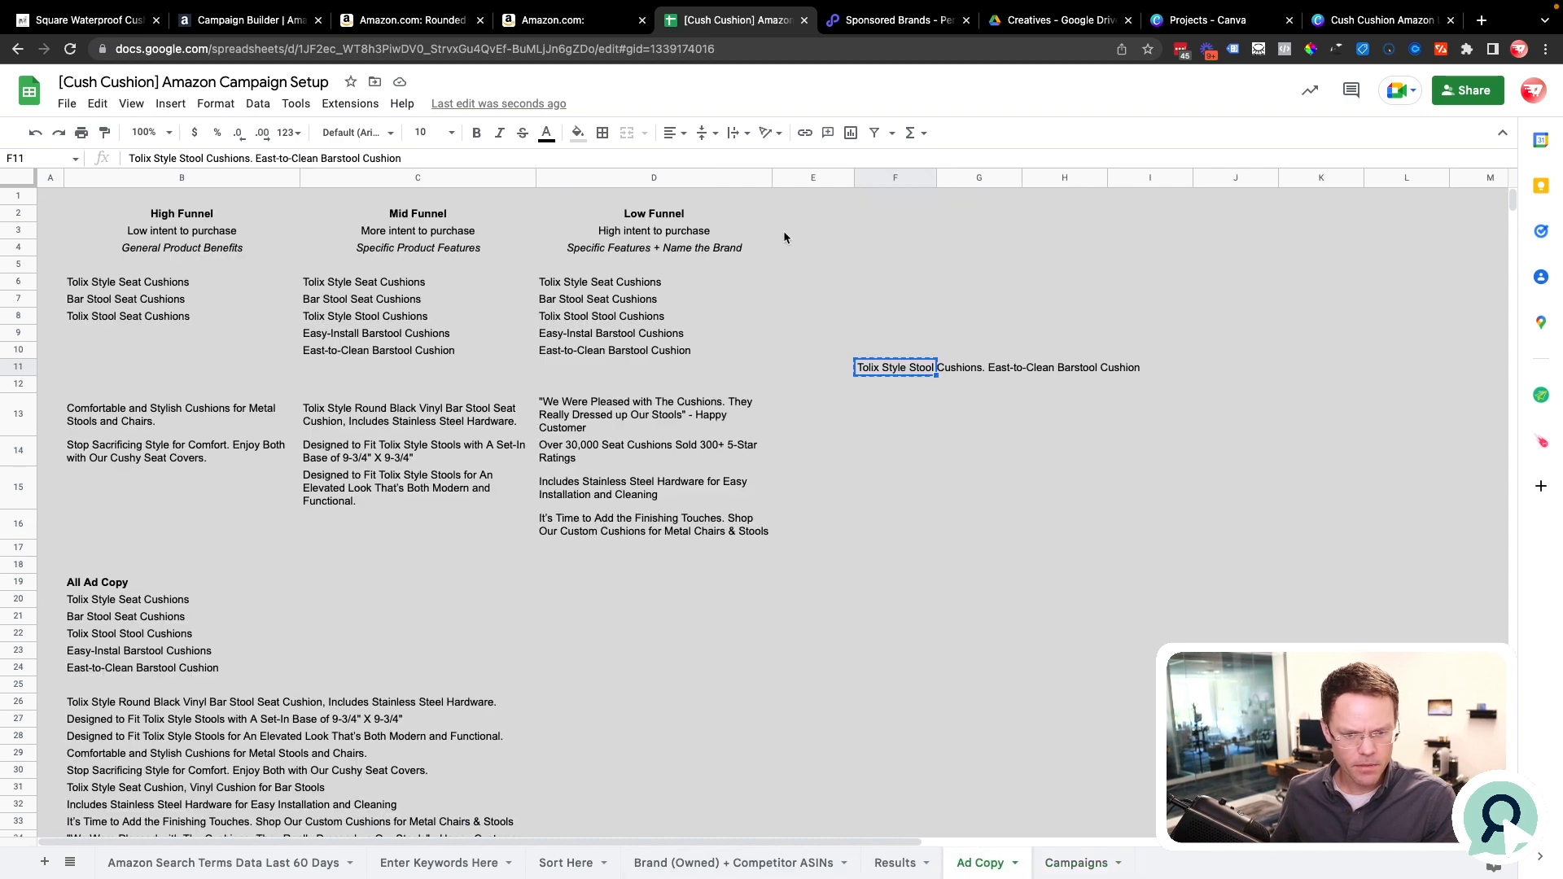
pyautogui.click(632, 335)
pyautogui.click(626, 352)
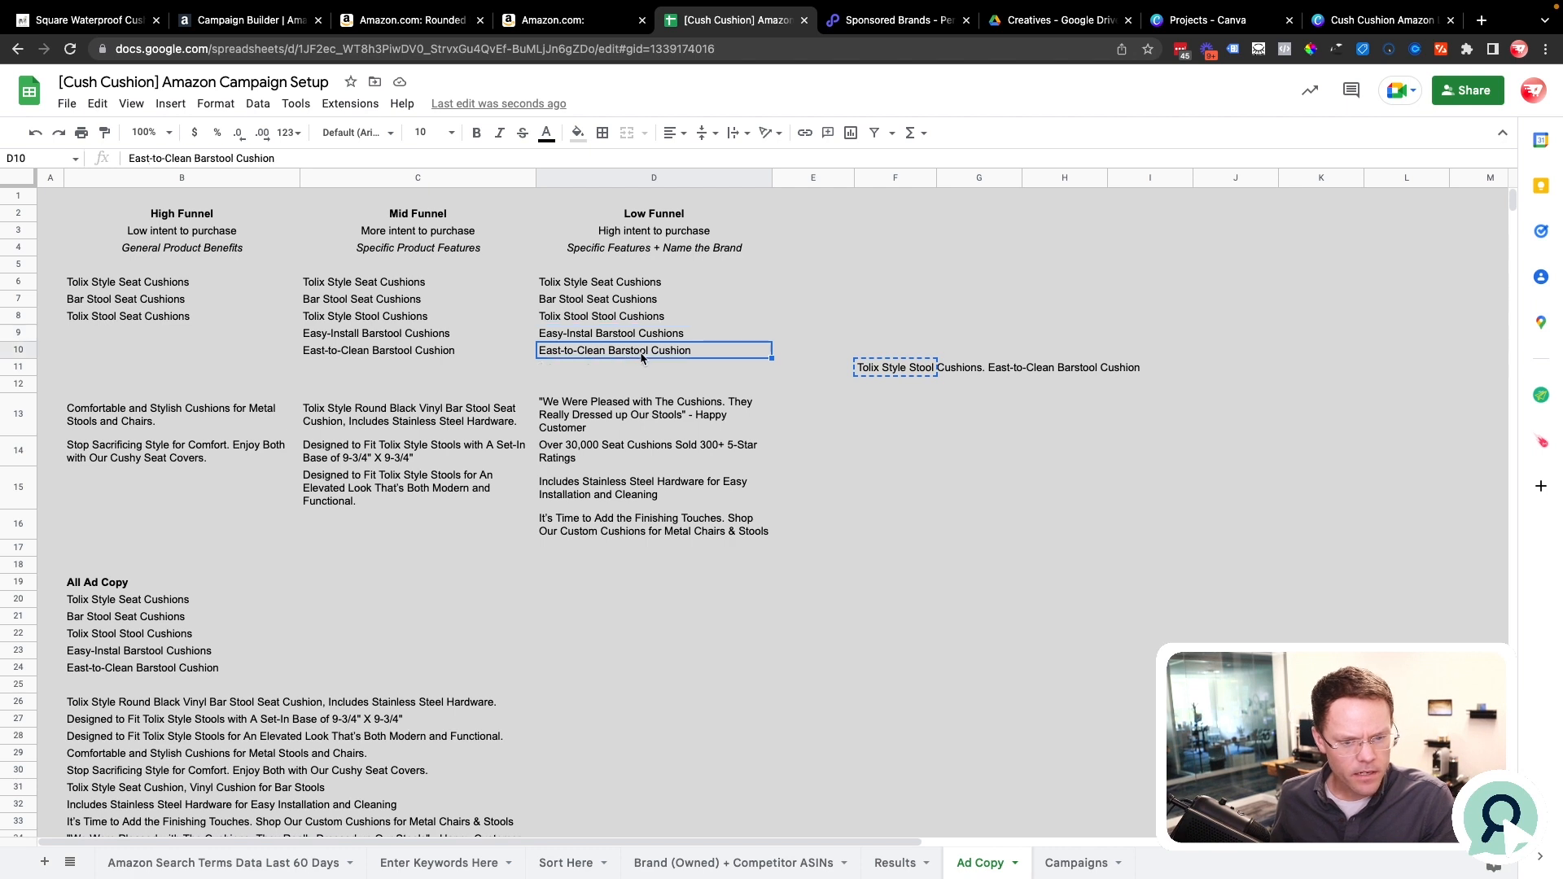
pyautogui.click(615, 319)
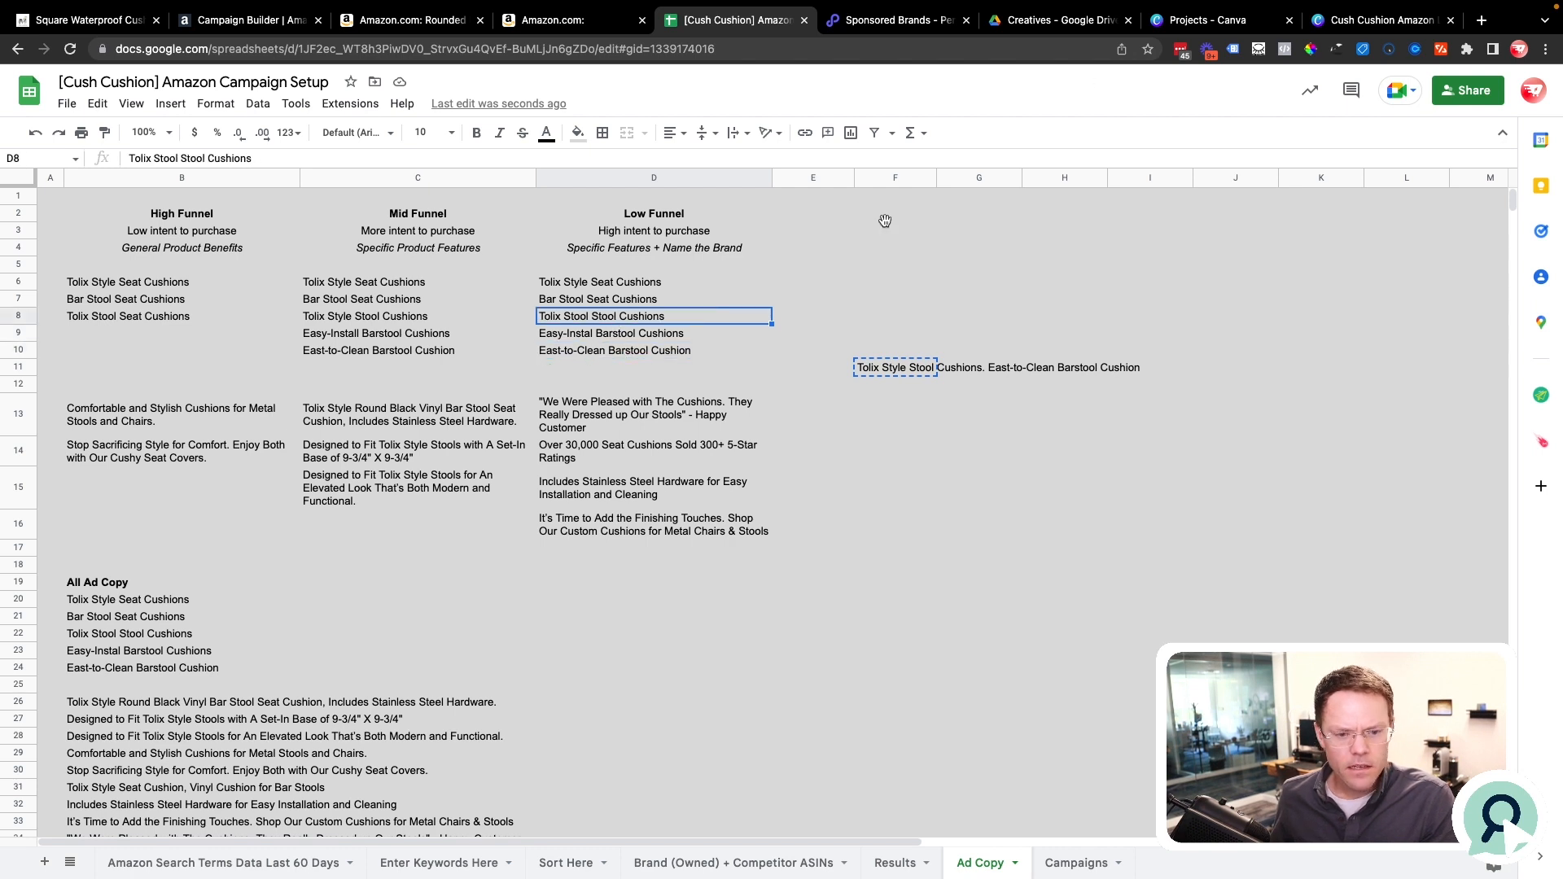
pyautogui.tripleClick(624, 283)
pyautogui.hotkey('ctrl', 'c')
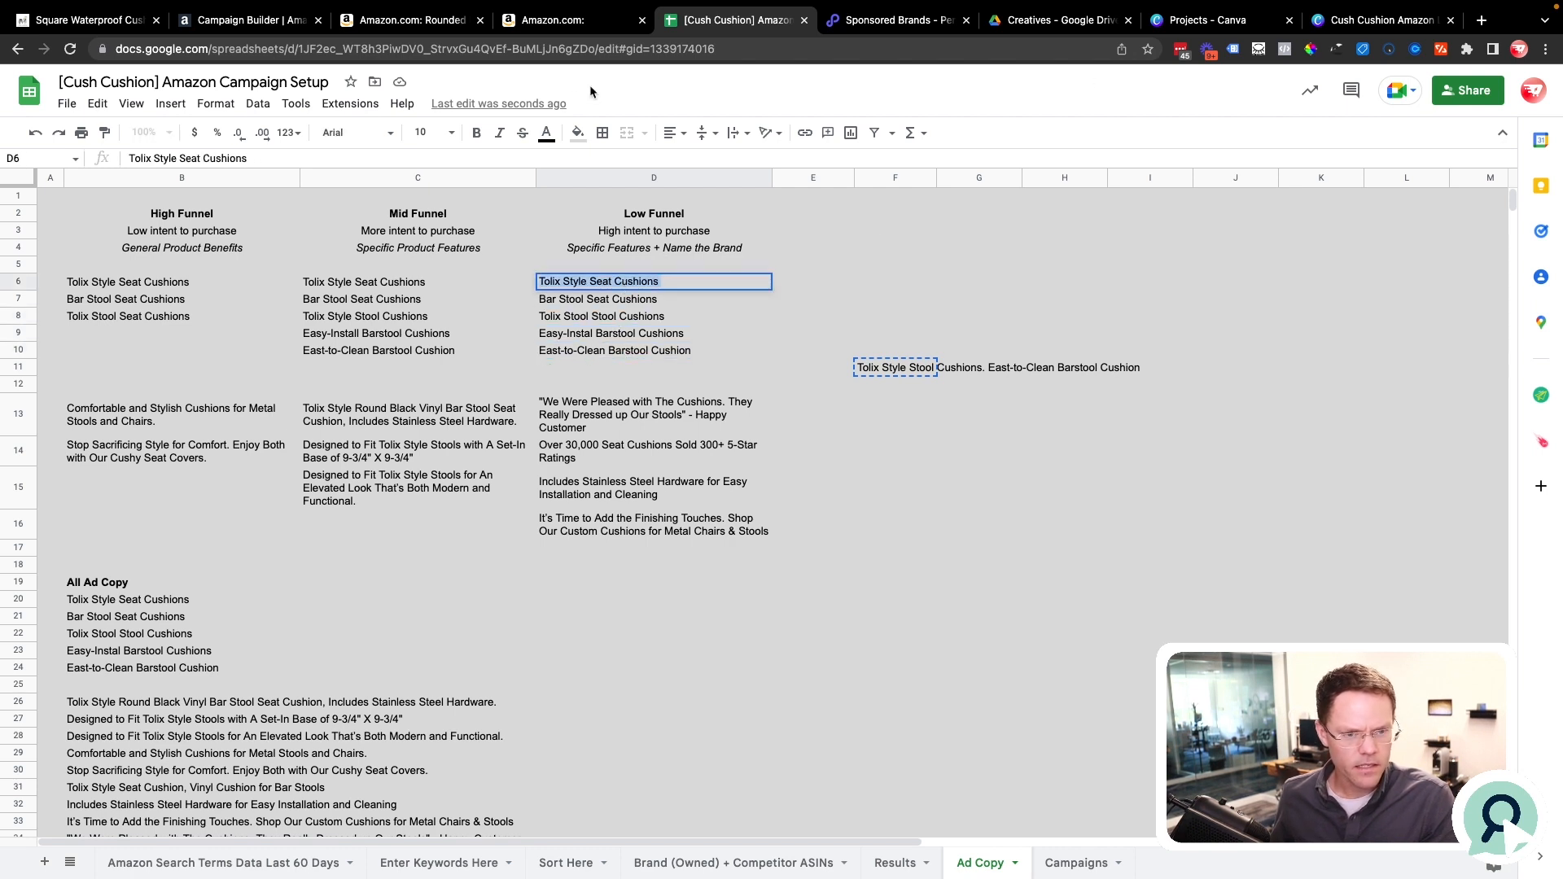
# Back in the campaign builder, paste "Tolix Style Seat Cushions" as the creative's headline.
pyautogui.click(243, 18)
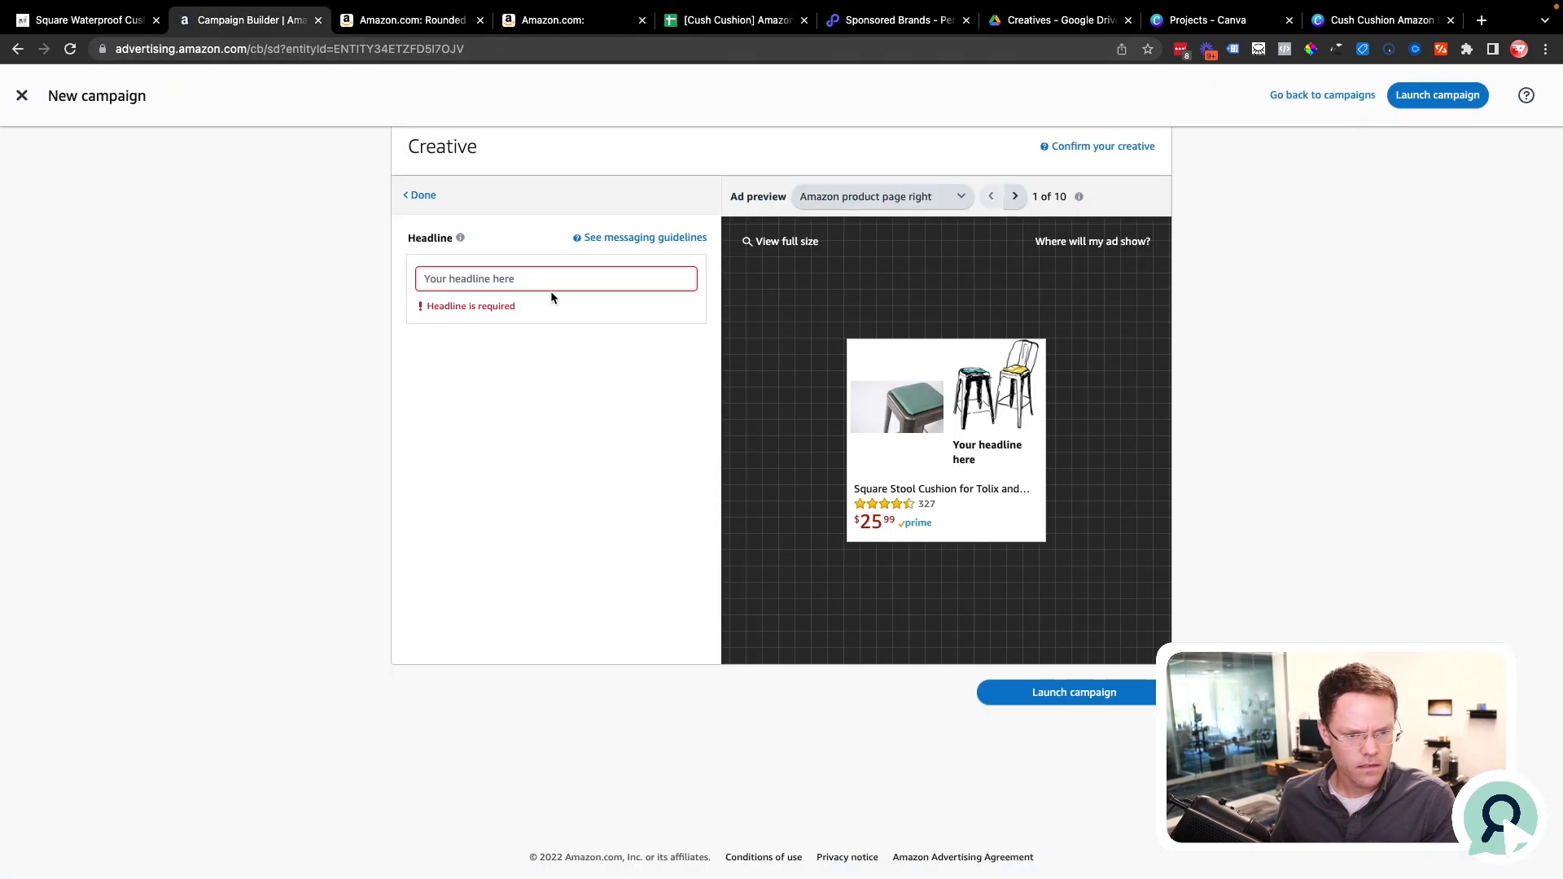
pyautogui.click(532, 279)
pyautogui.hotkey('ctrl', 'v')
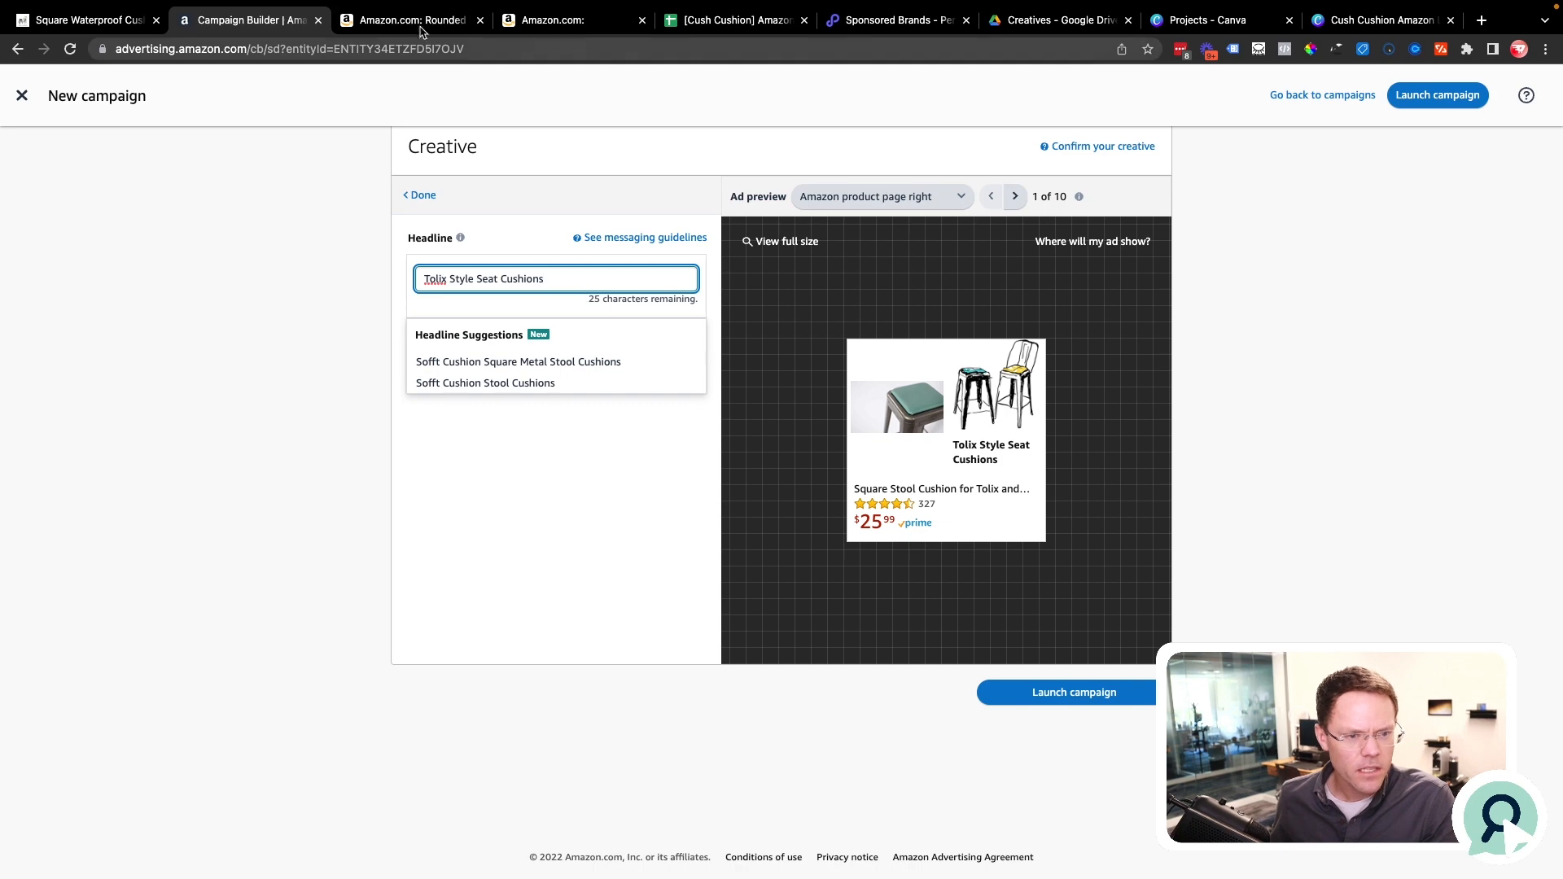
# In cell F6 of the Ad Copy sheet, start a draft headline with "Tolix Style Seat Cushions.".
pyautogui.click(684, 23)
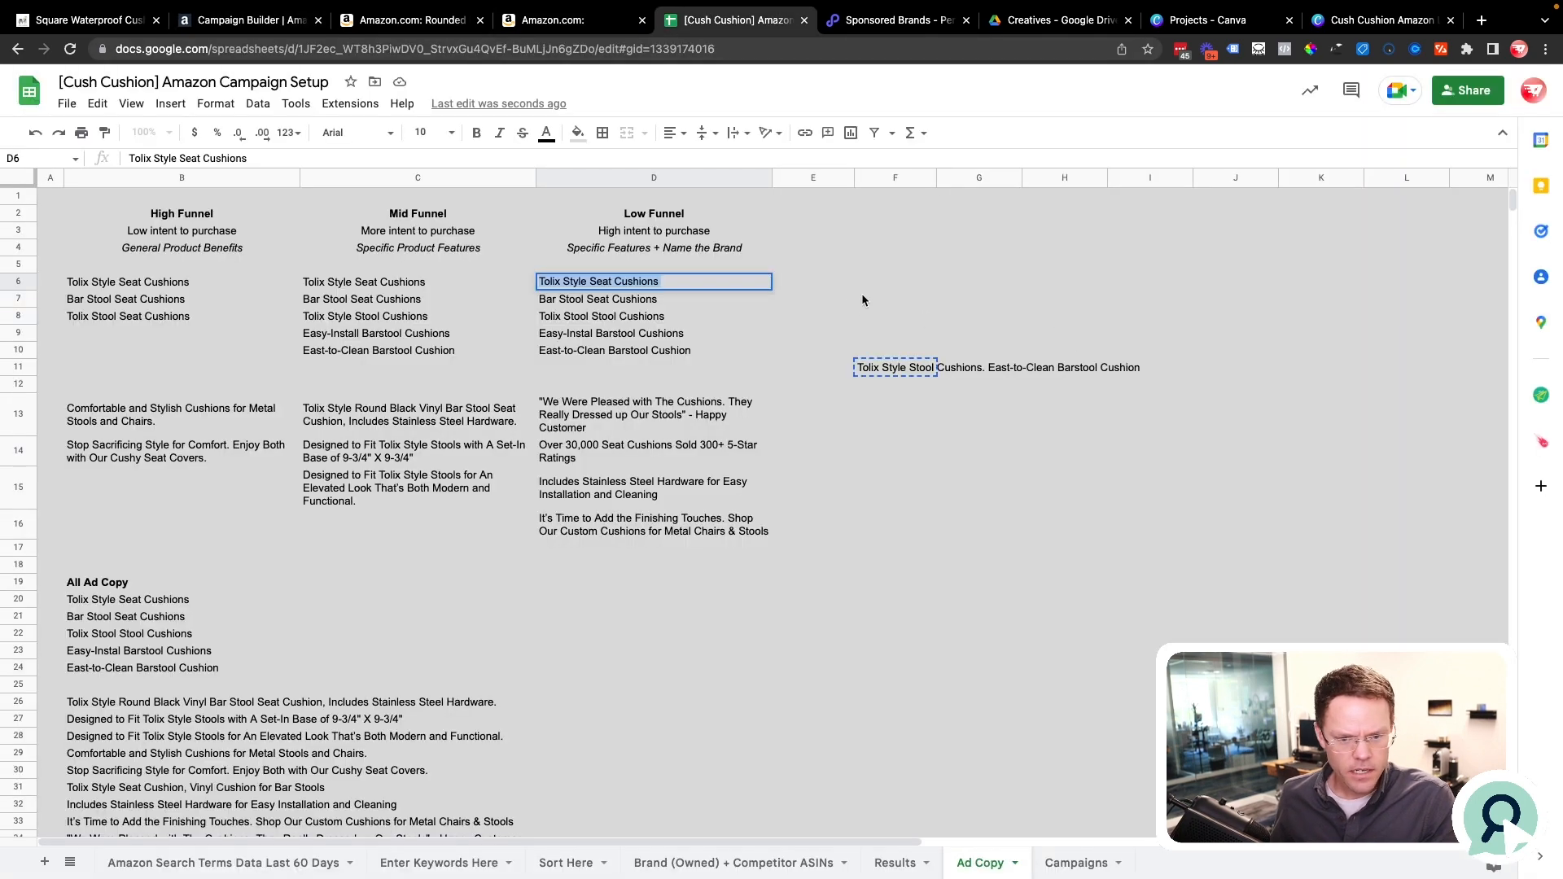
pyautogui.doubleClick(907, 285)
pyautogui.hotkey('ctrl', 'v')
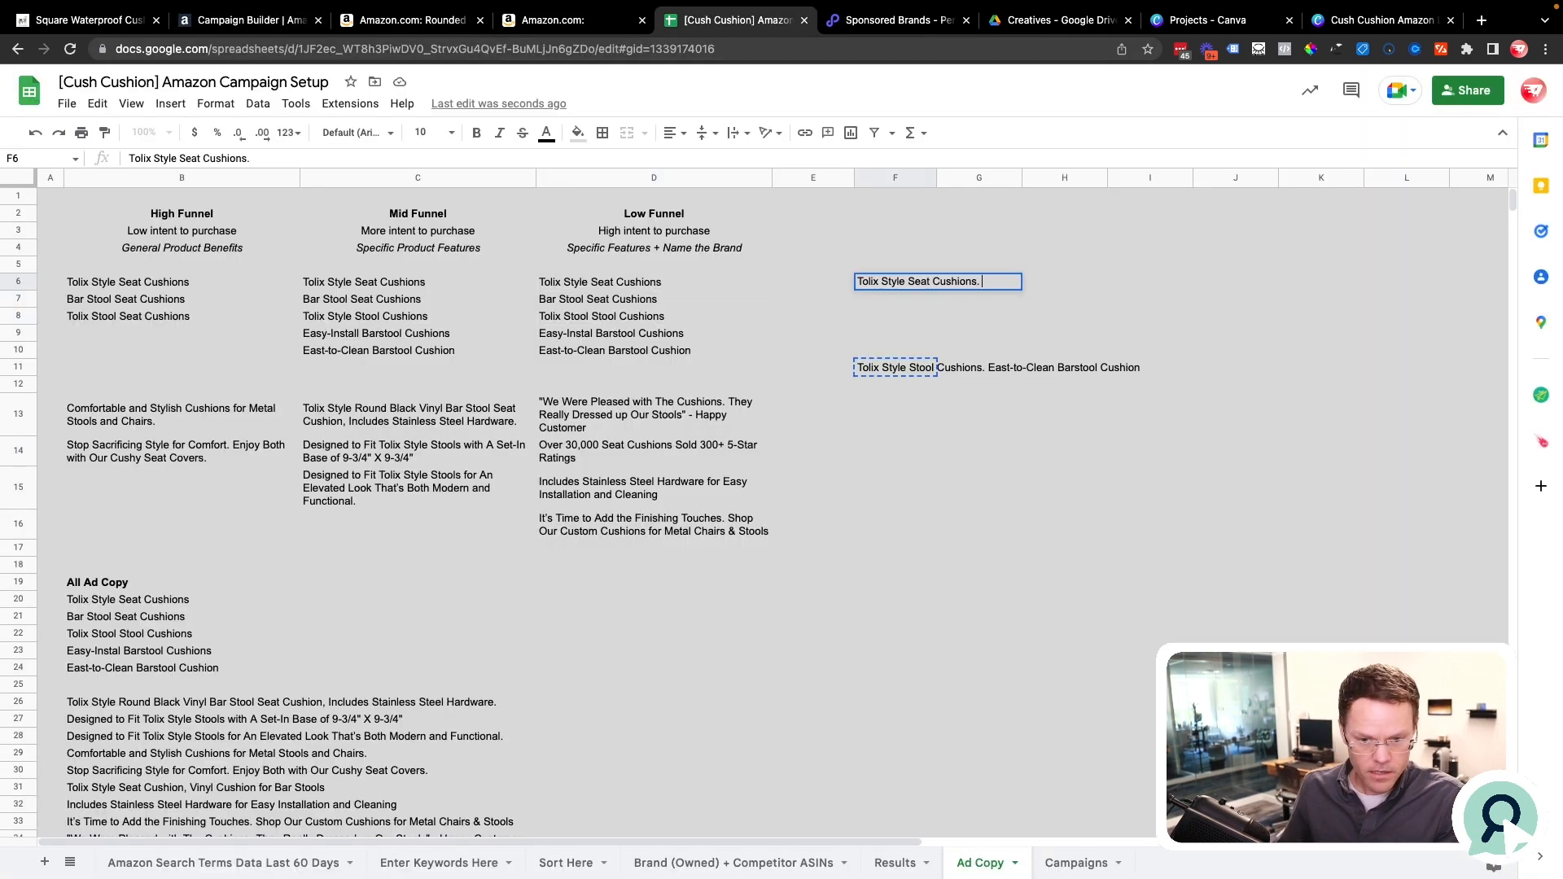
# Correct the Low Funnel phrase in D9 to "Easy-Install Barstool Cushions" and select its whole text for copying.
pyautogui.doubleClick(590, 337)
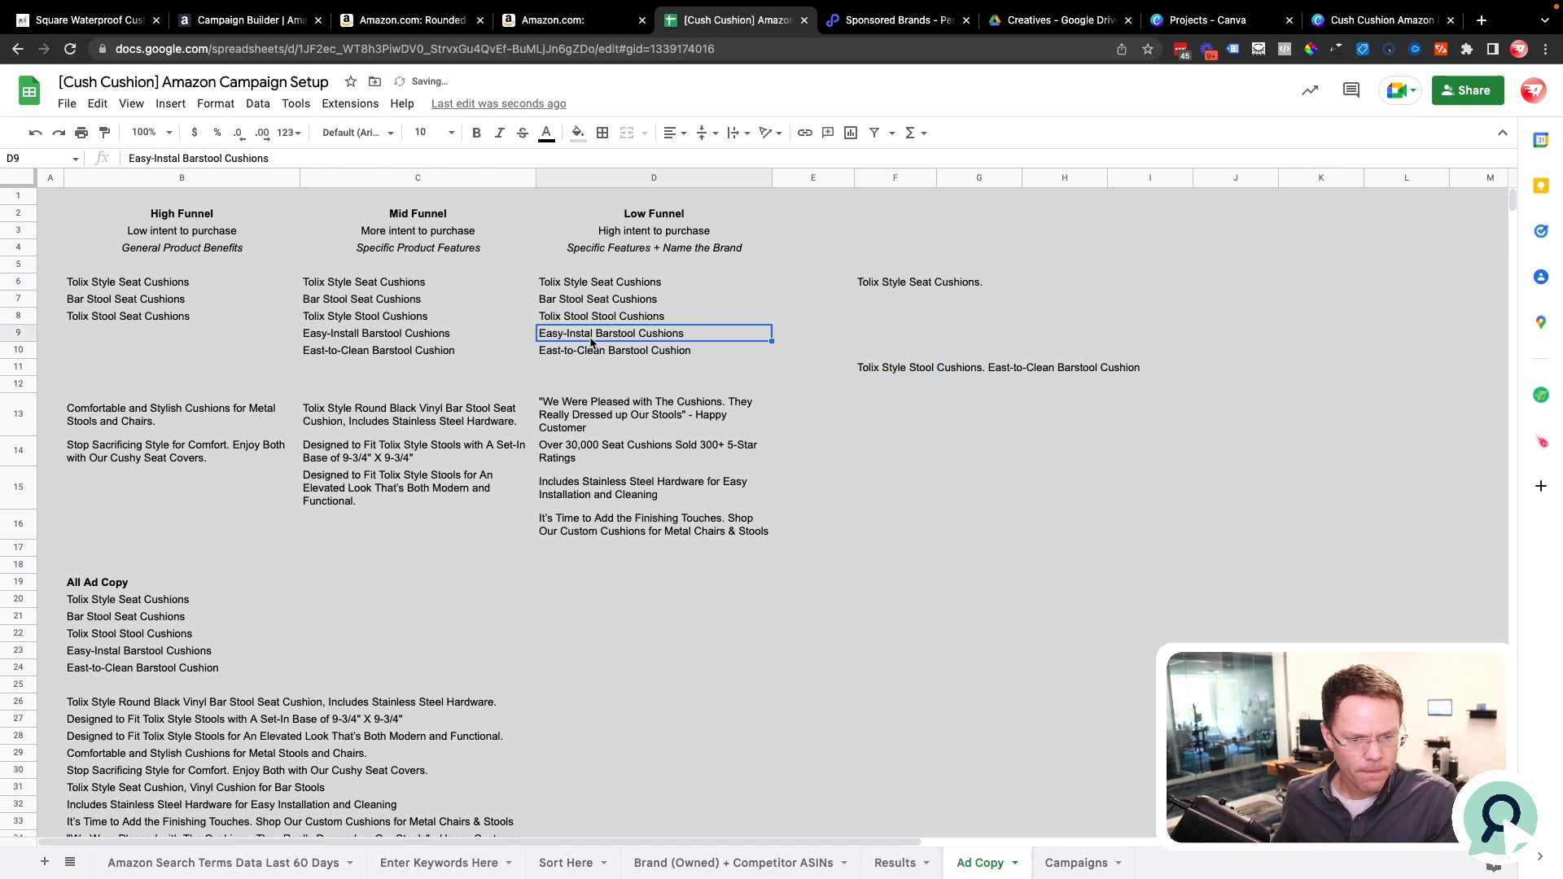
pyautogui.click(590, 337)
pyautogui.write('l')
pyautogui.hotkey('ctrl', 'a')
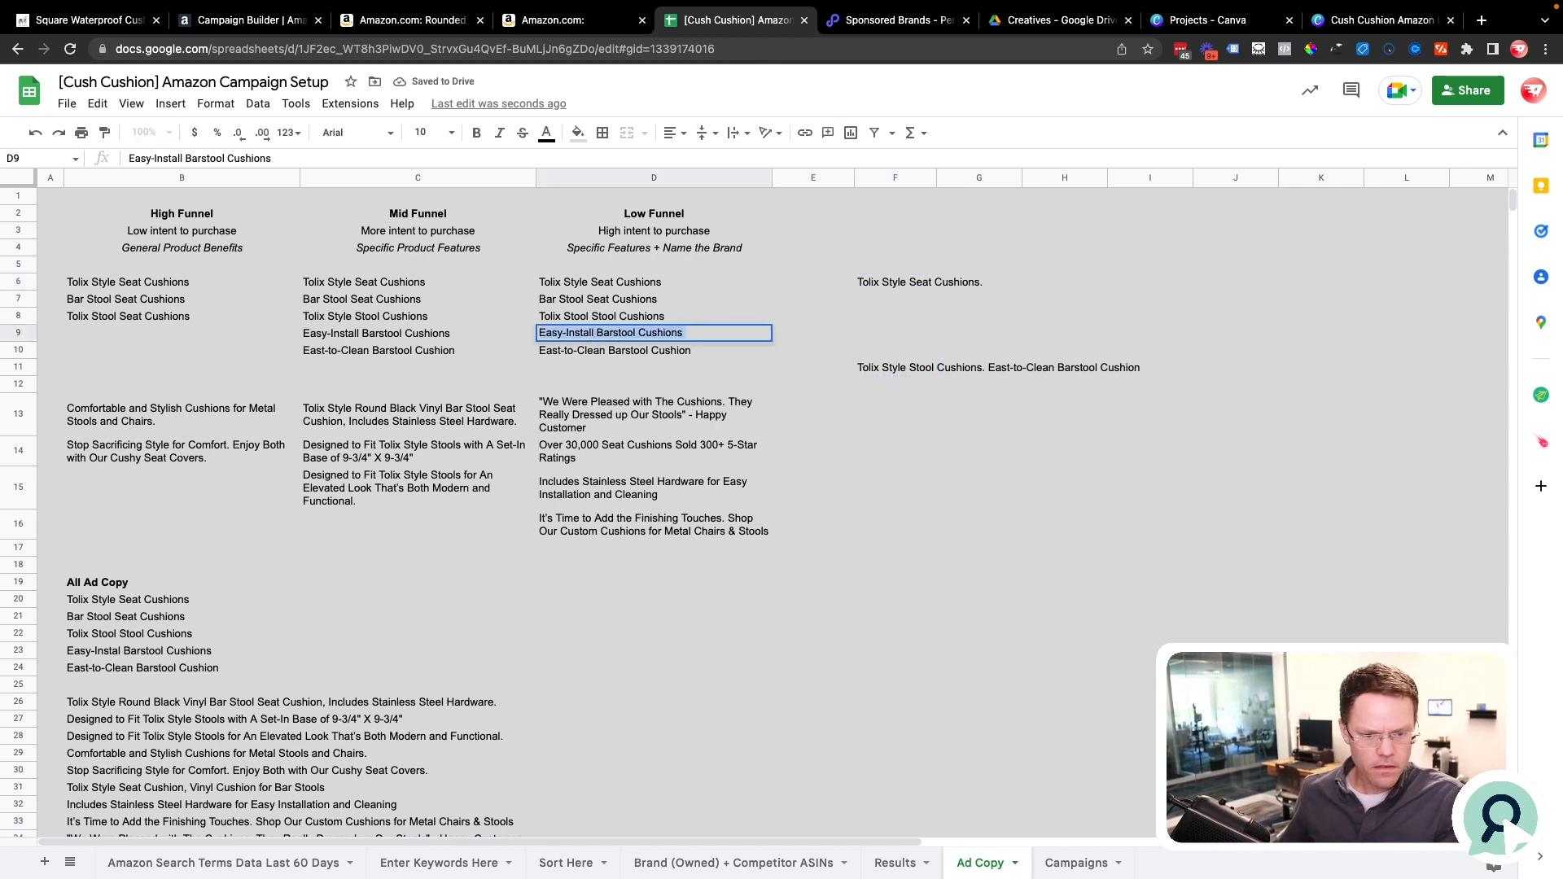
# Append "Easy-Install Barstool Cushions" to the draft headline in F6 and select the added text.
pyautogui.doubleClick(916, 285)
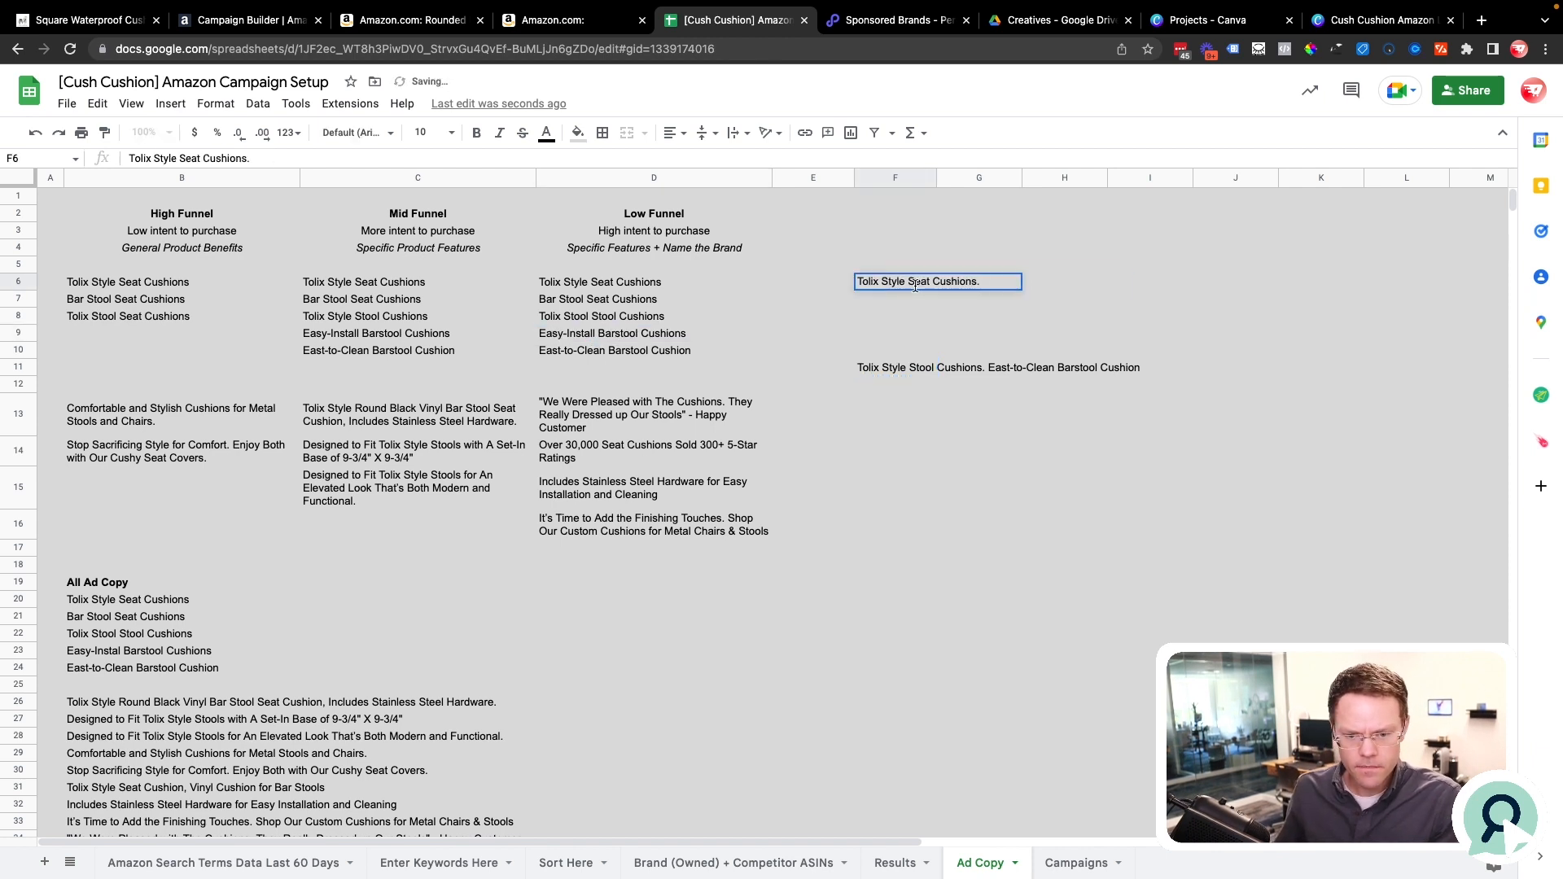
pyautogui.write('Easy-Install Barstool Cushions')
pyautogui.moveTo(995, 279); pyautogui.dragTo(1156, 283)
# In the campaign builder, extend the headline to "Tolix Style Seat Cushions. Easy to Clean & Install" and finish the headline settings.
pyautogui.hotkey('ctrl', '2')
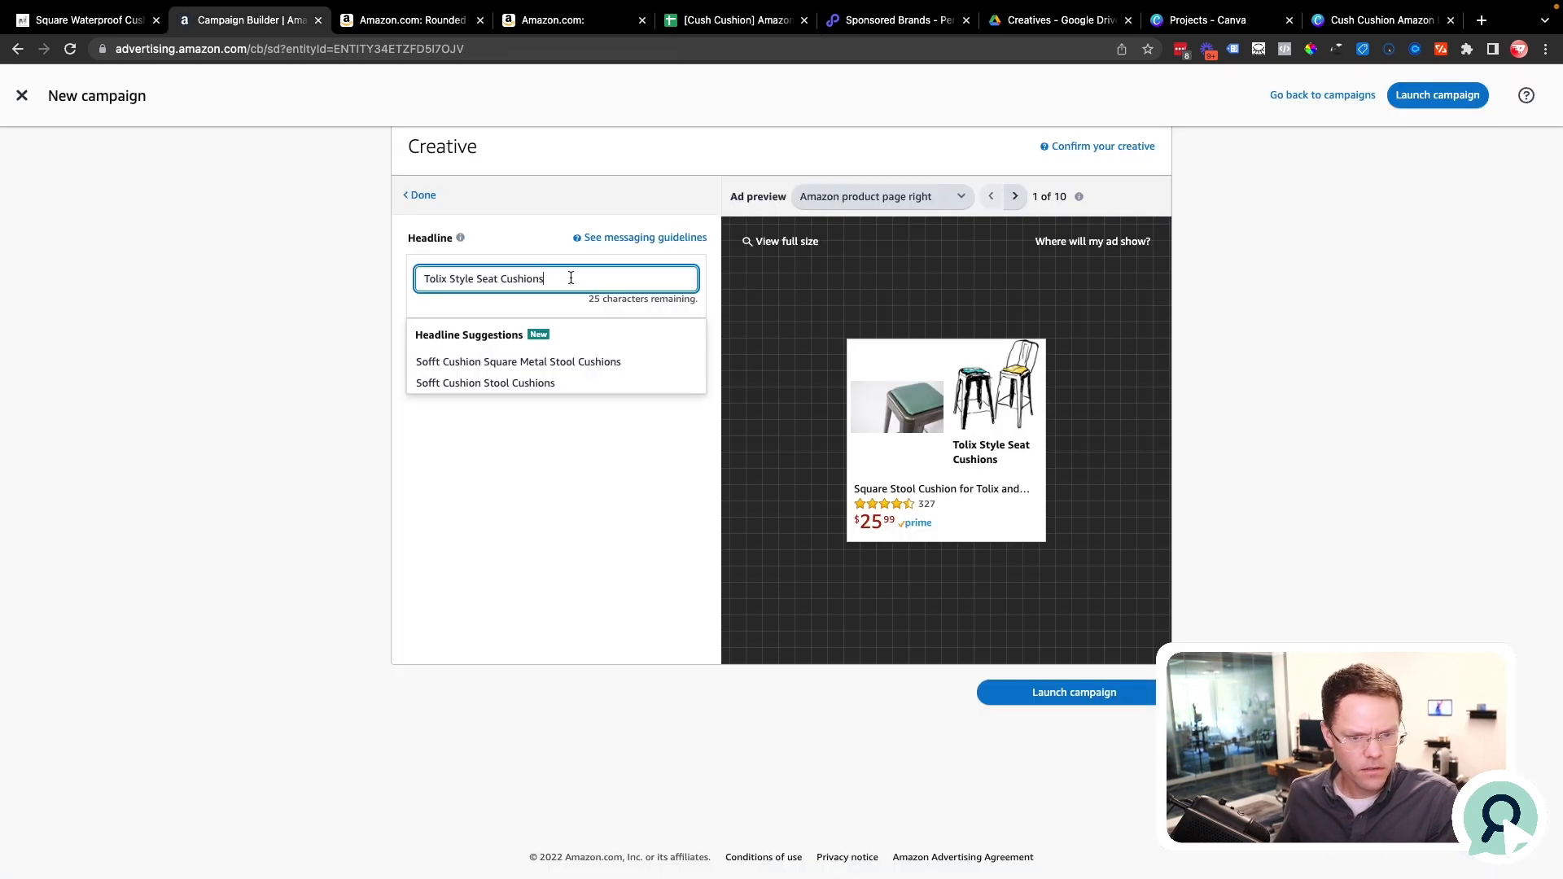
pyautogui.write('. Easy to Clean ')
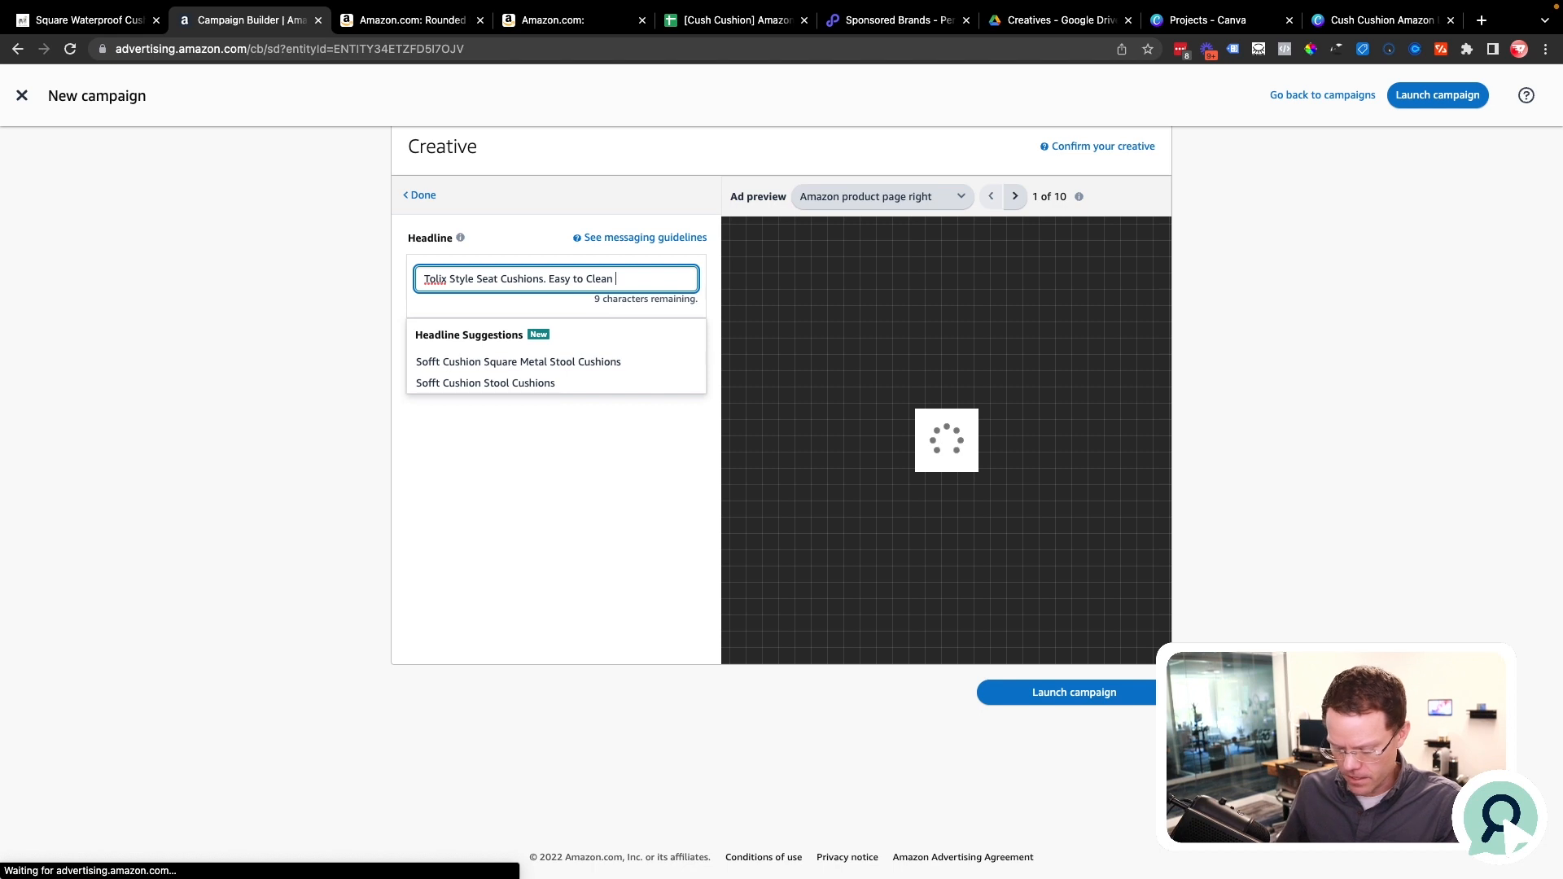
pyautogui.write('& Ints')
pyautogui.press('BackSpace')
pyautogui.press('BackSpace')
pyautogui.write('stall')
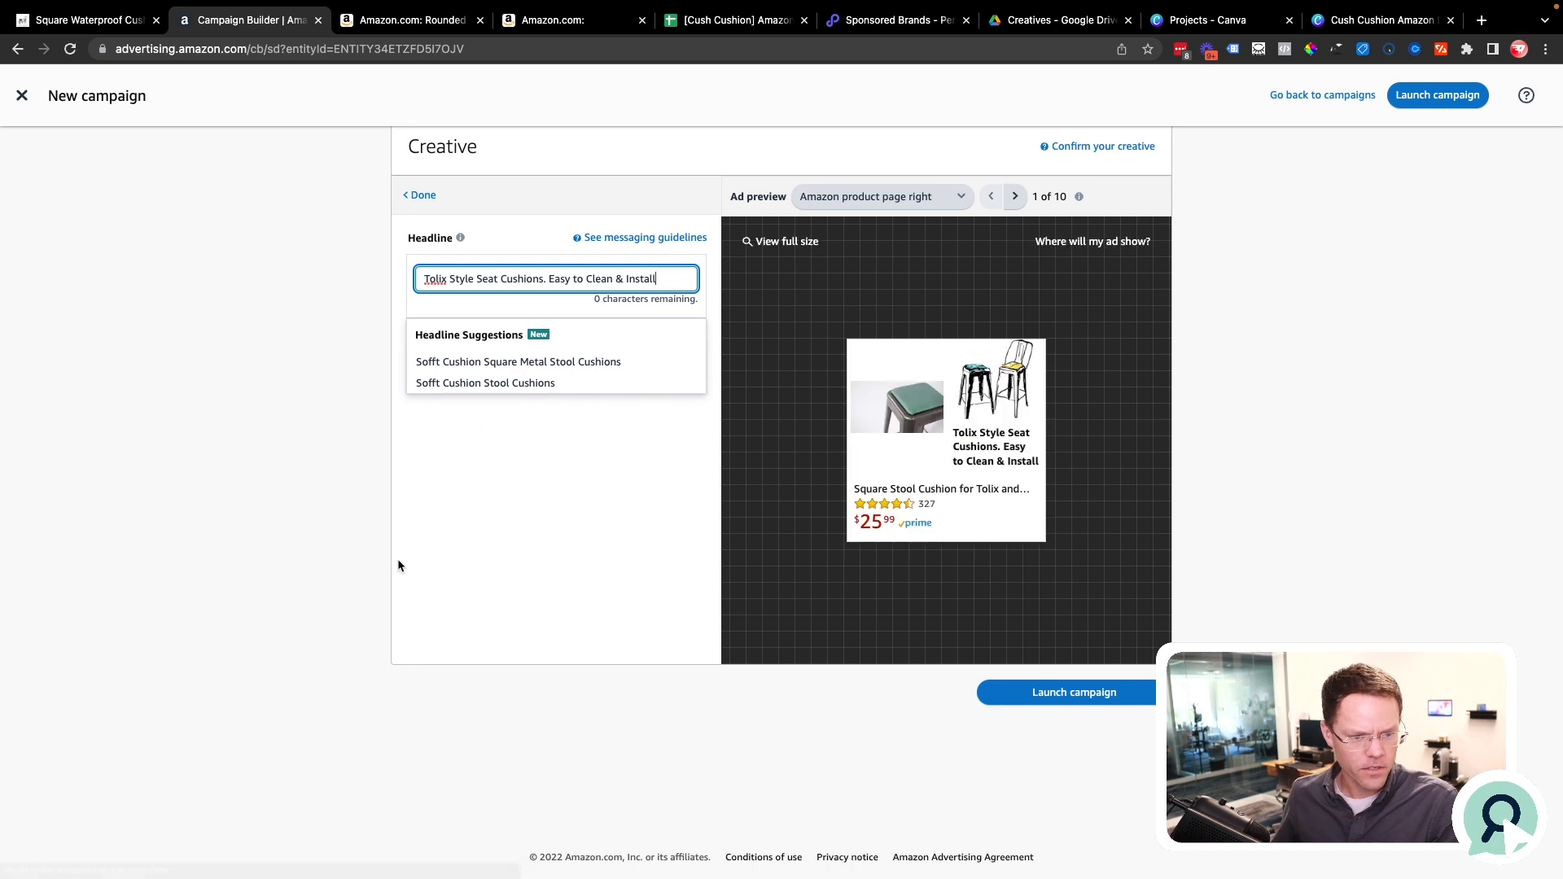
pyautogui.click(516, 526)
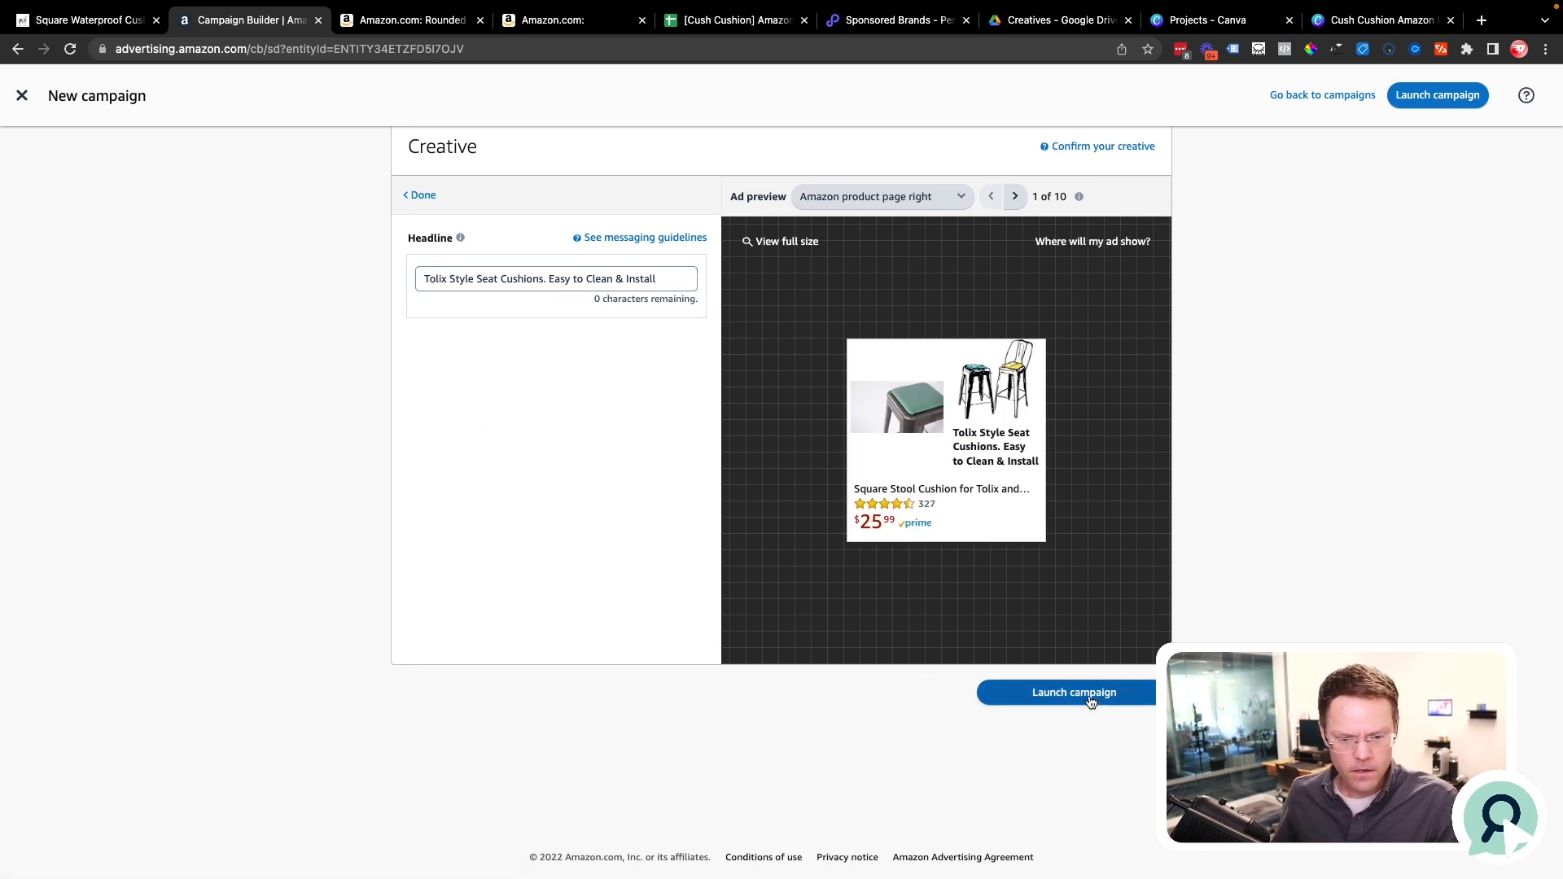
pyautogui.click(420, 196)
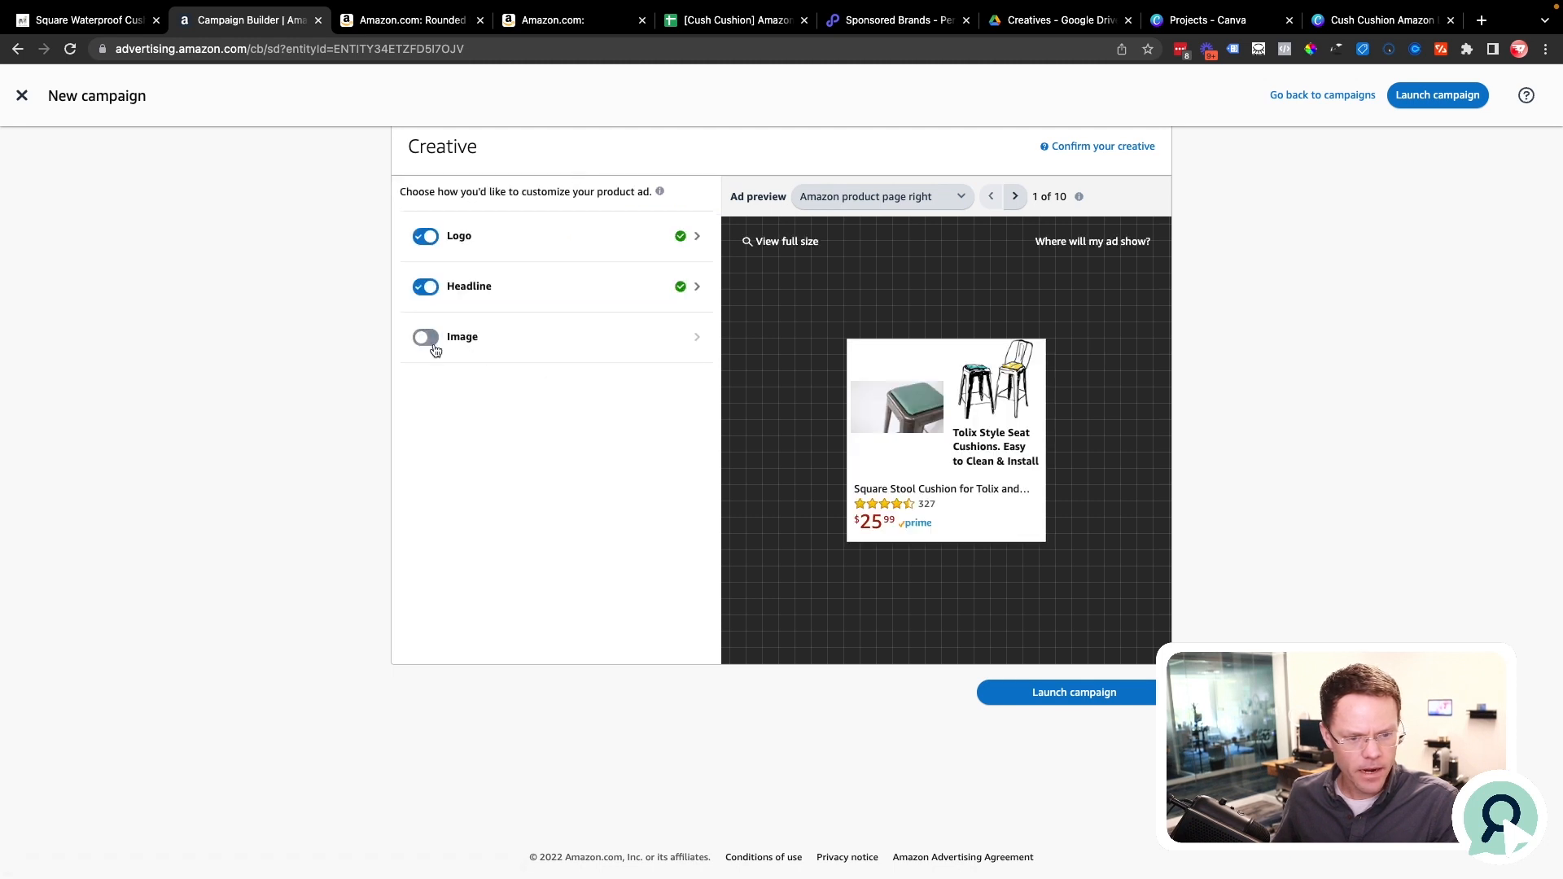
# Turn on the creative's image and apply the 515.4 kB, 1200 x 628 px yellow-cushion lifestyle PNG from the creative assets.
pyautogui.click(699, 338)
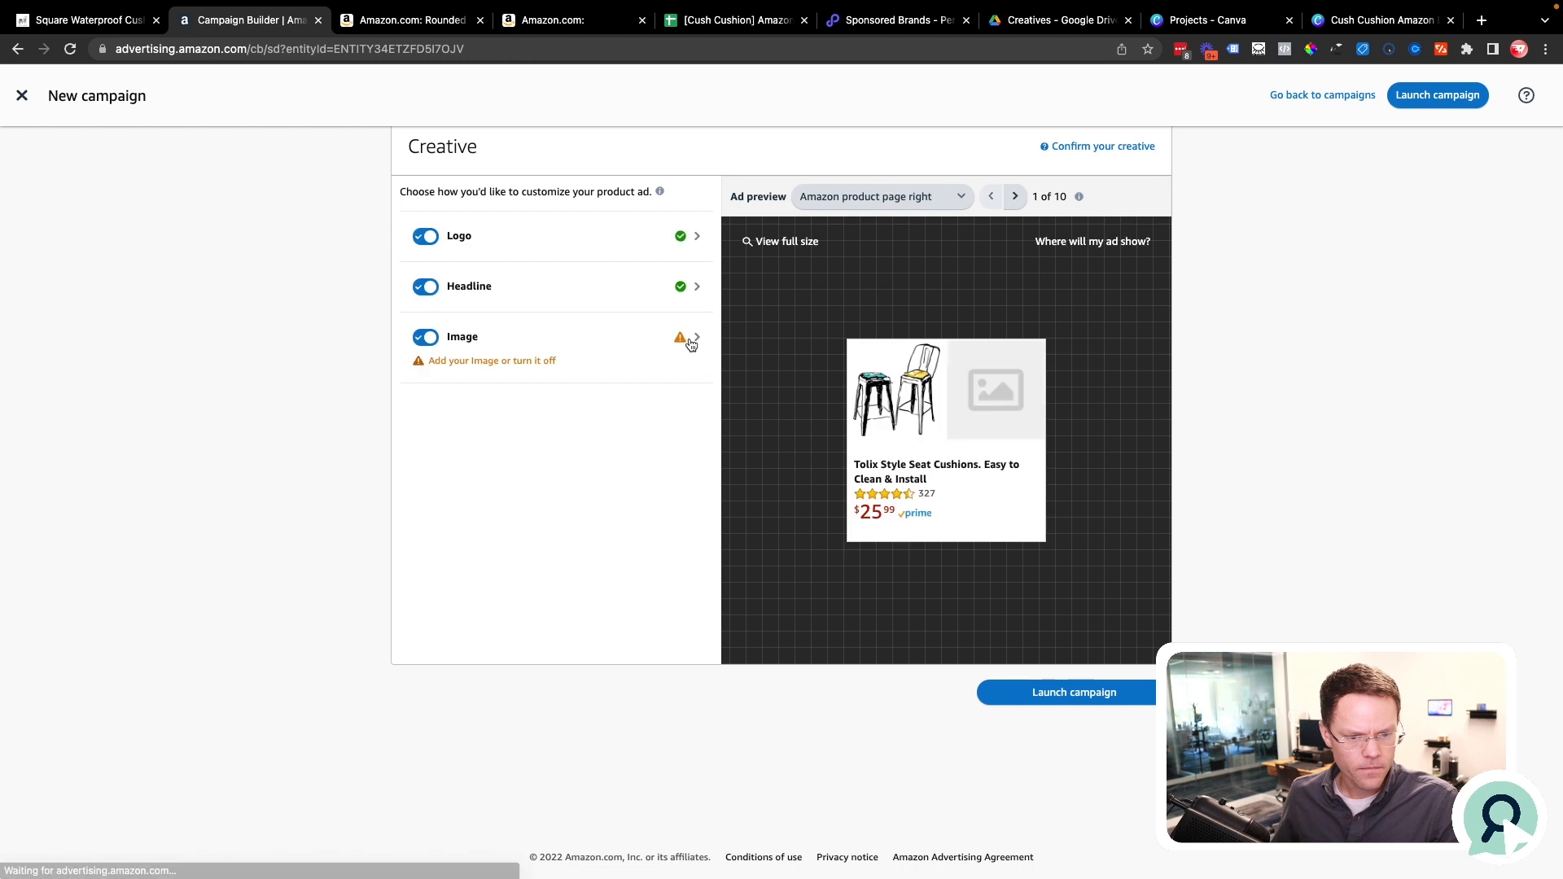
pyautogui.click(690, 340)
pyautogui.click(455, 358)
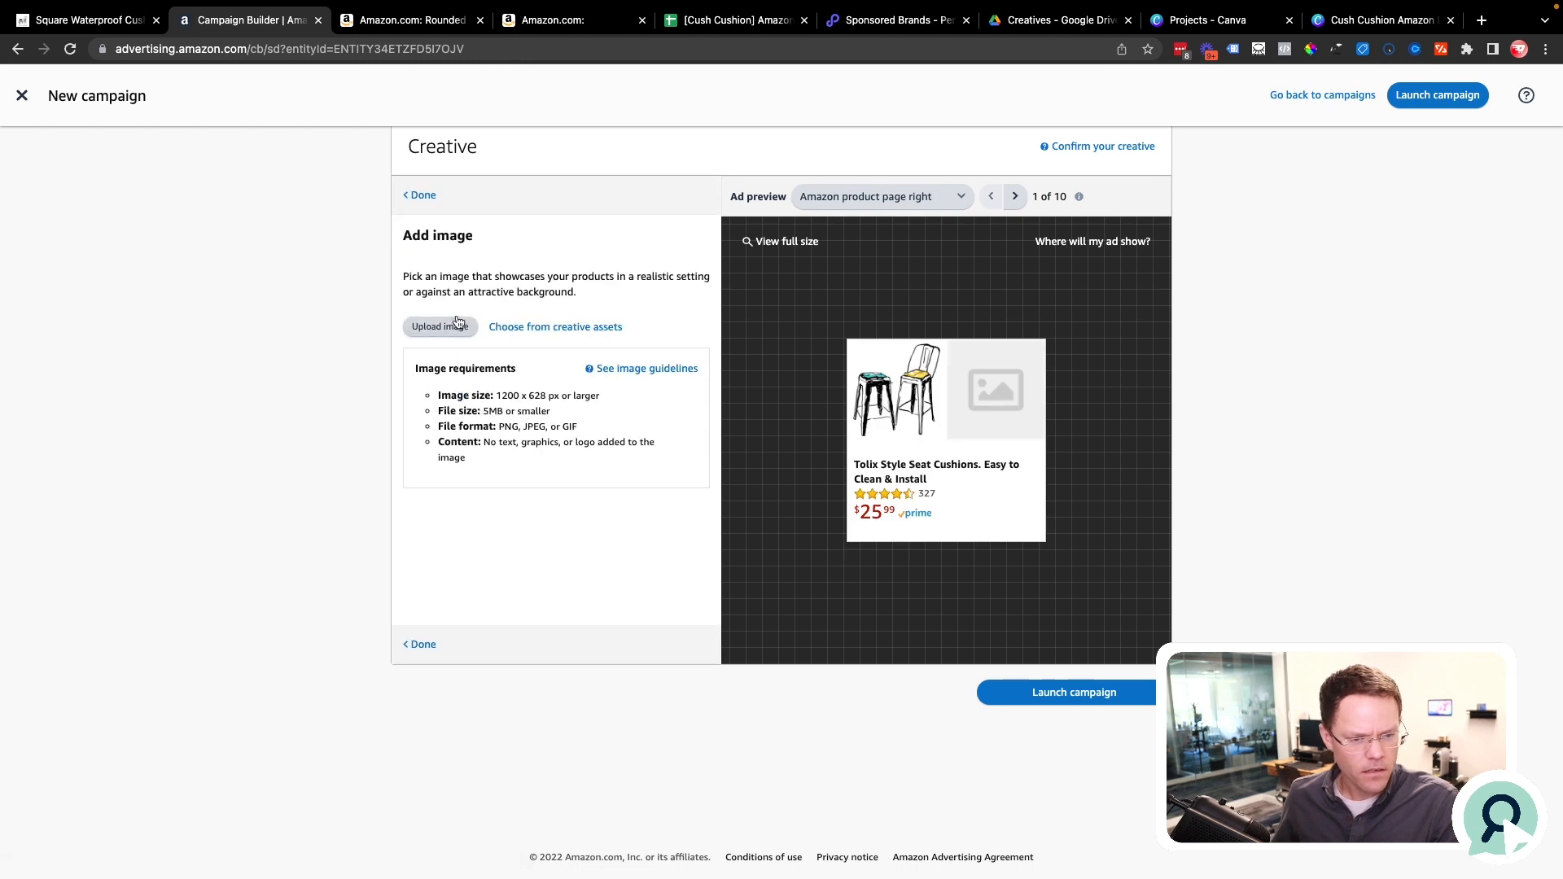
pyautogui.click(511, 325)
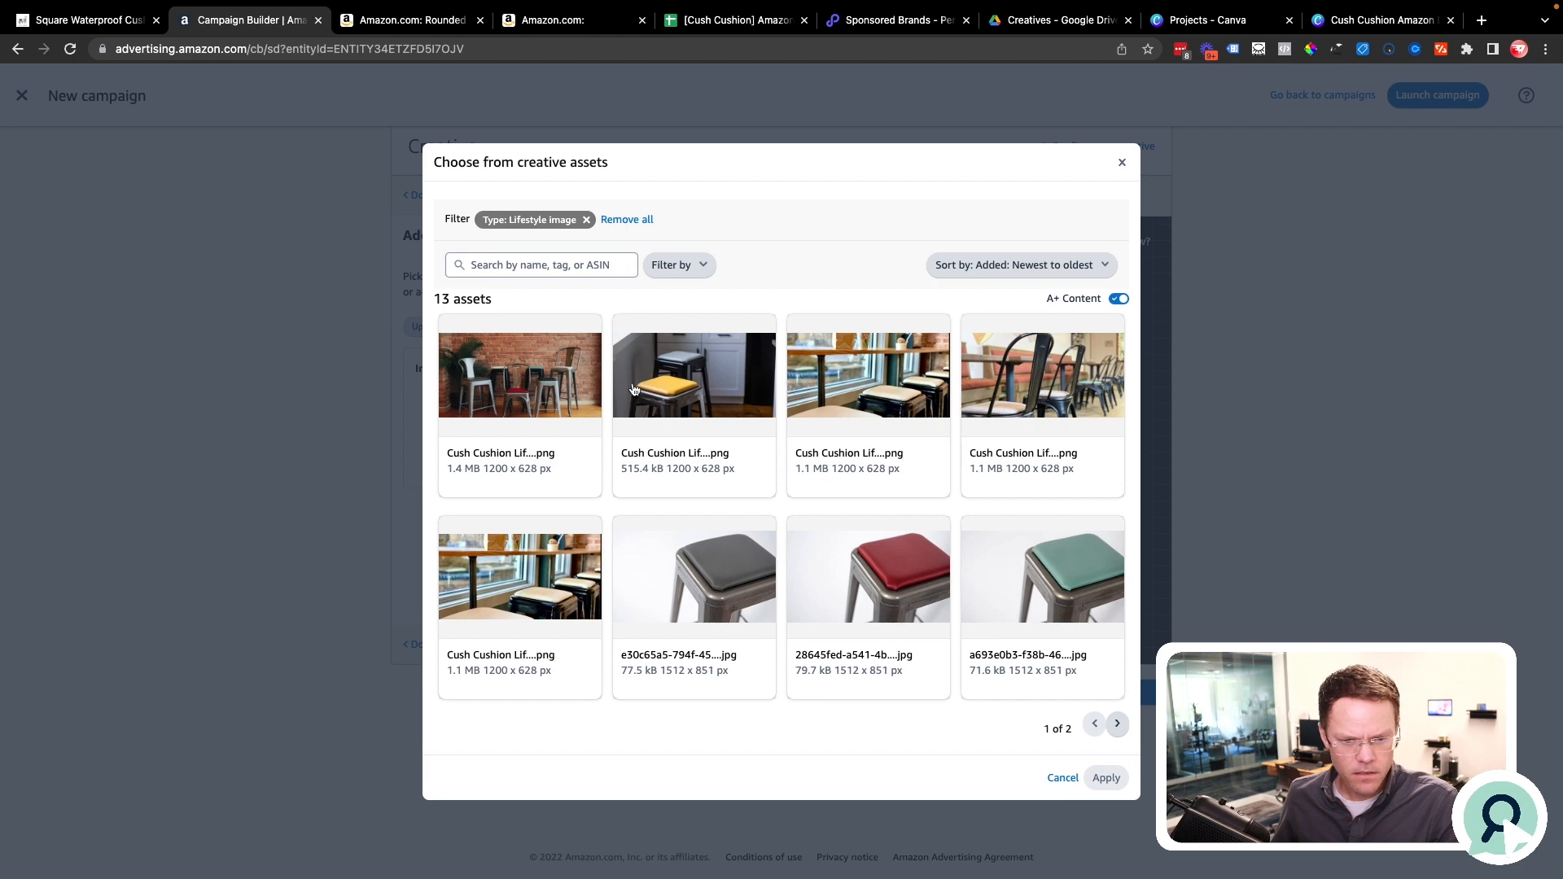
pyautogui.click(716, 389)
pyautogui.click(1105, 777)
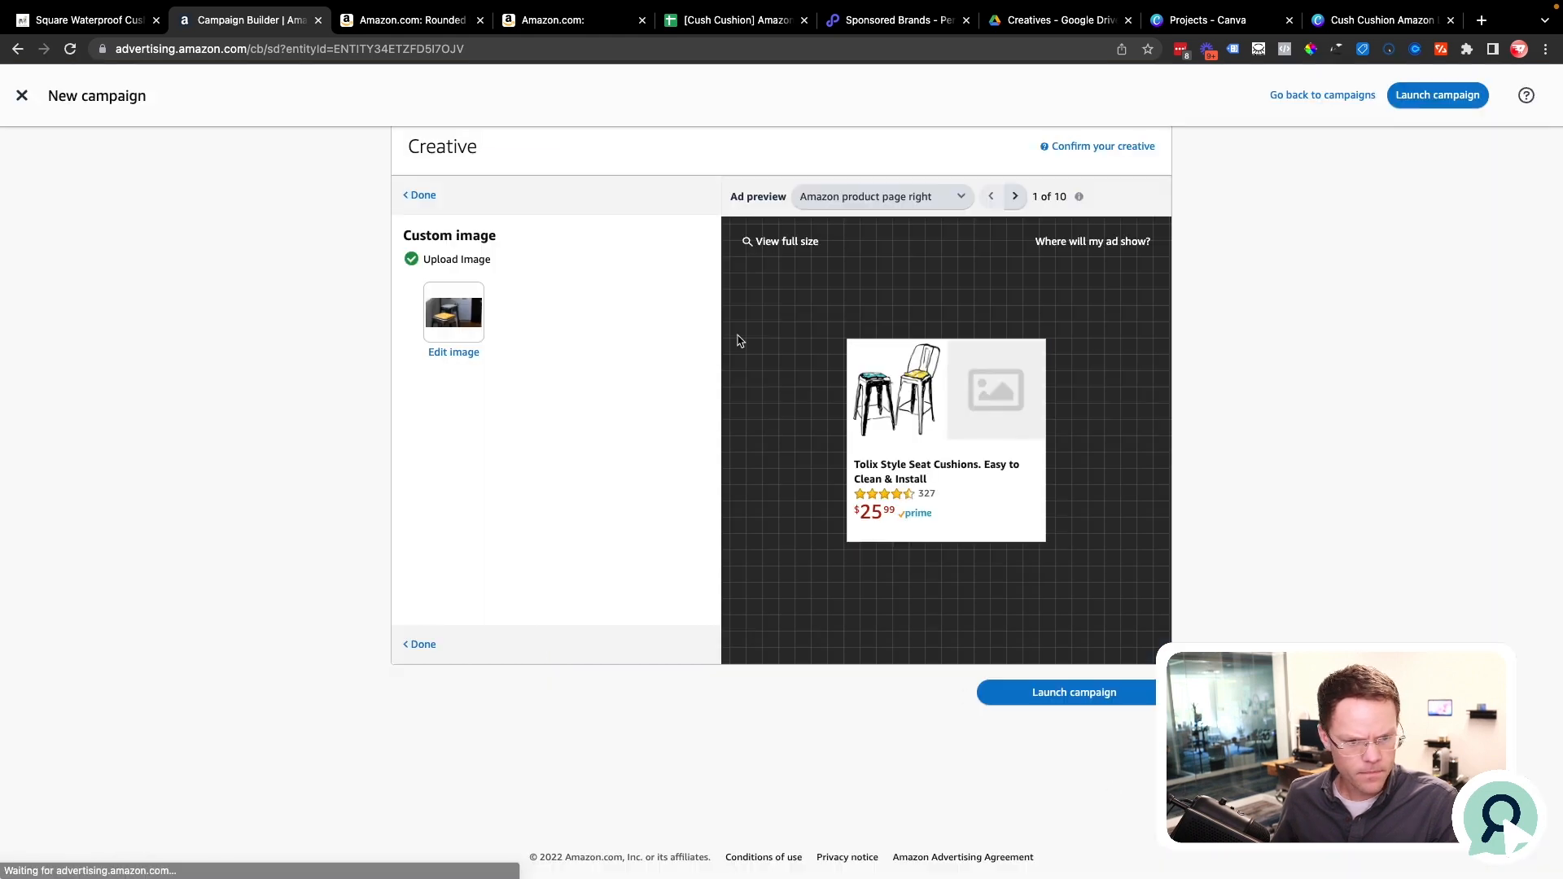
pyautogui.scroll(2, 795, 559)
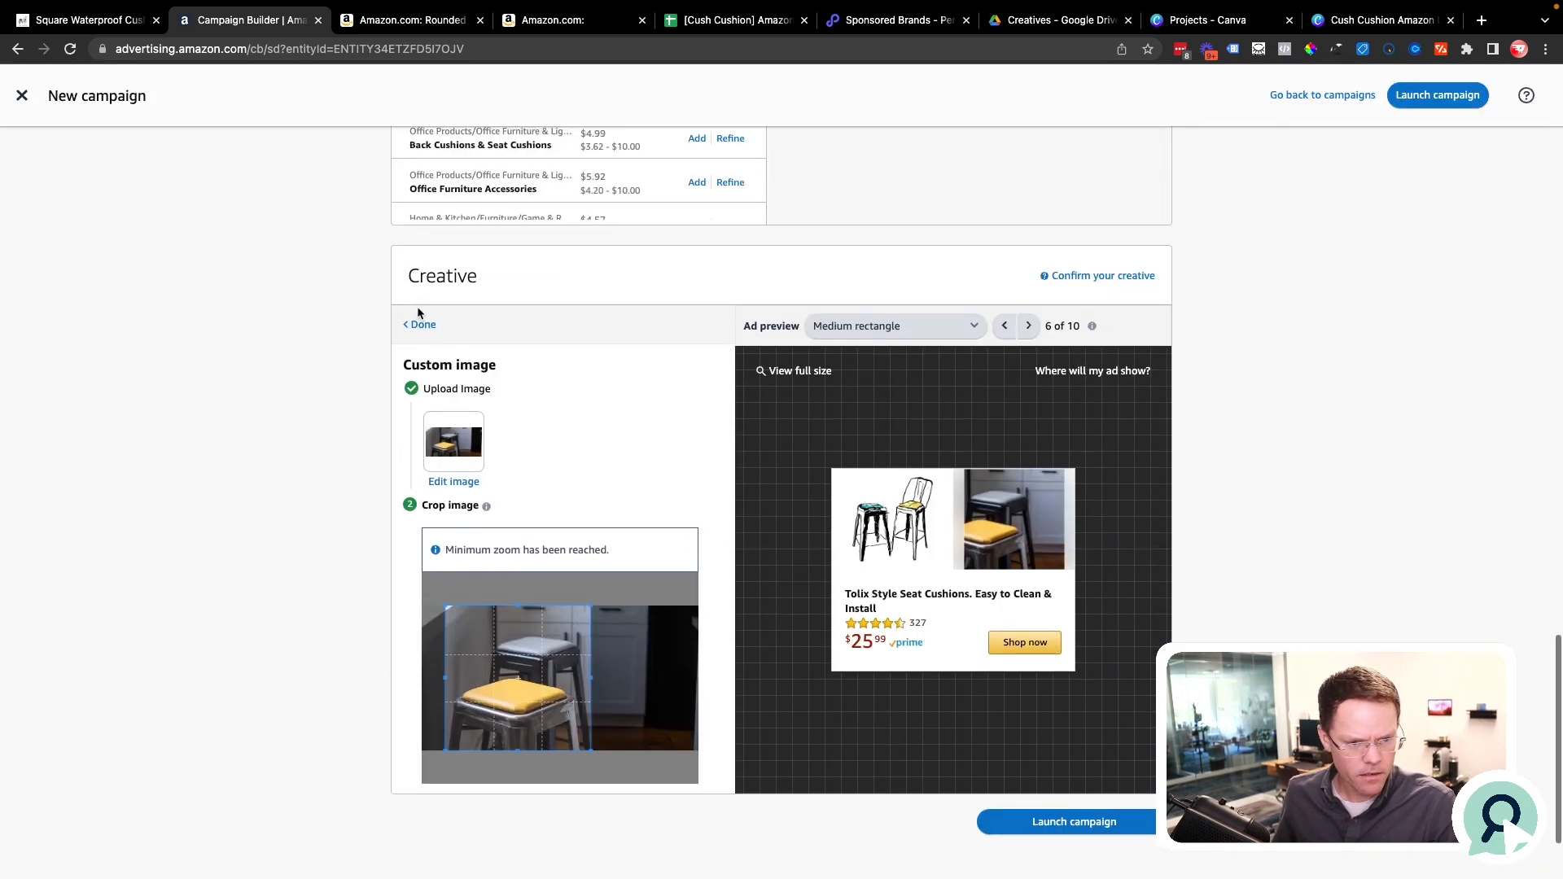
pyautogui.click(413, 328)
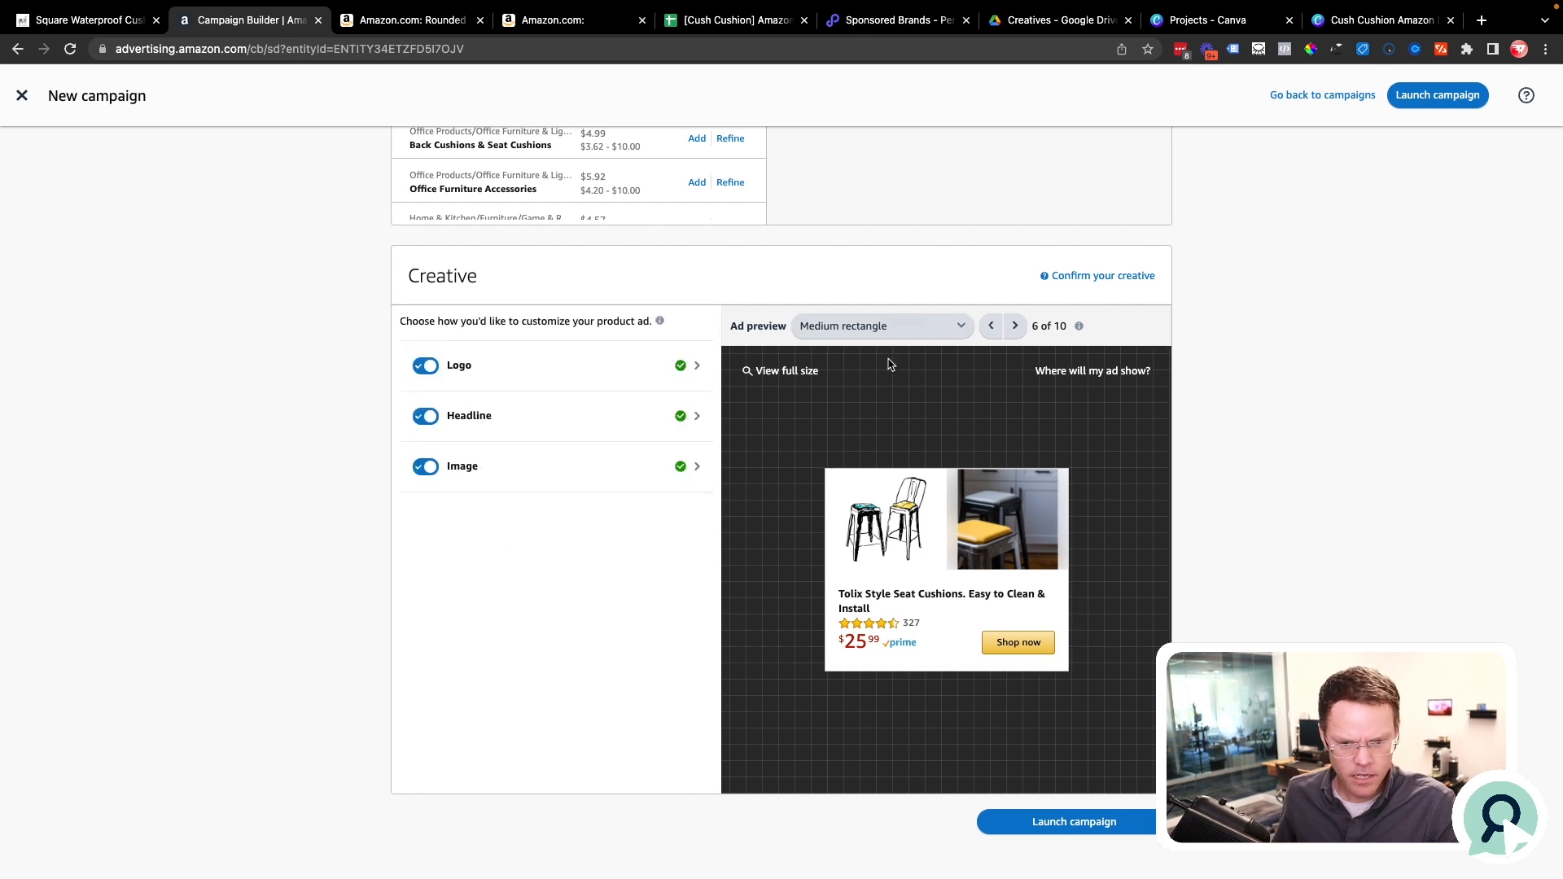
# Preview the ad in the Billboard and Mobile leaderboard formats.
pyautogui.click(919, 327)
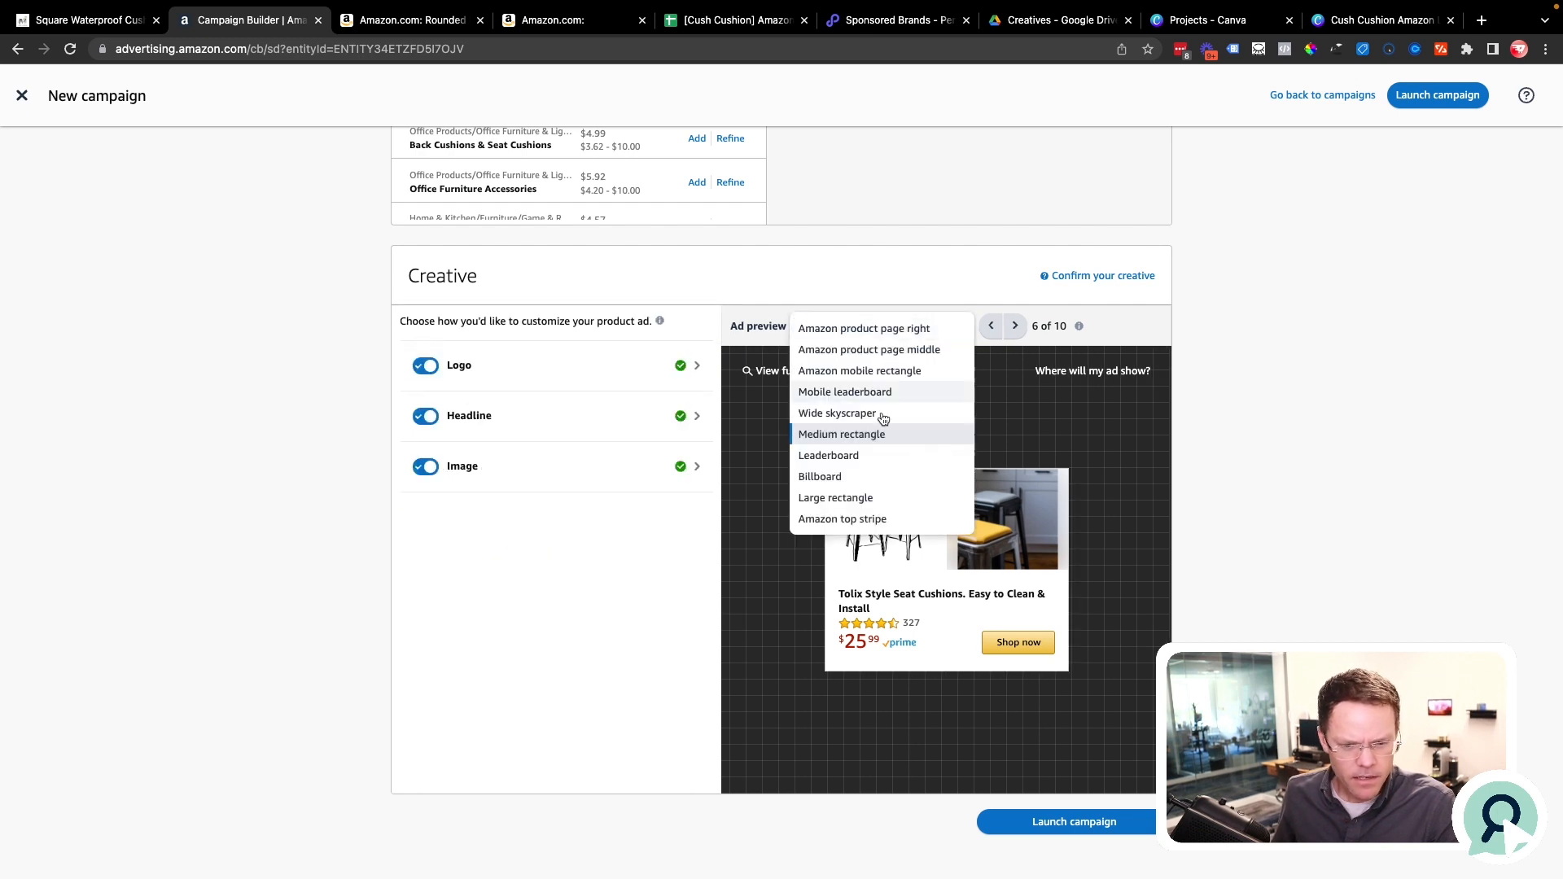
pyautogui.click(861, 478)
pyautogui.click(911, 327)
pyautogui.click(838, 393)
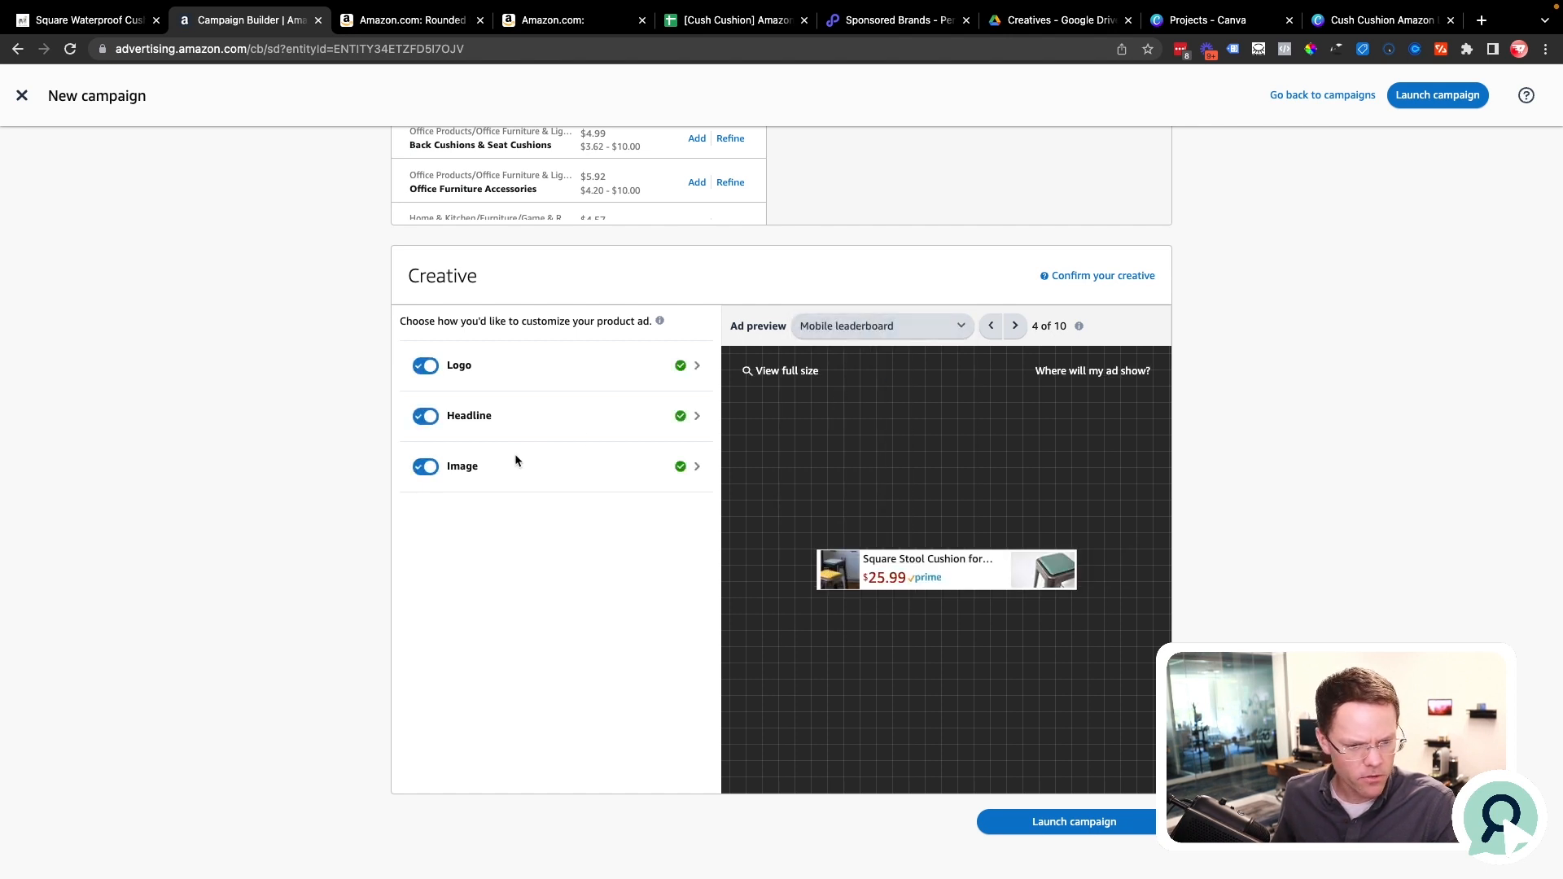
# Reposition the custom image's crop to frame the yellow-cushioned stool and the stool behind it, and save the crop.
pyautogui.click(694, 469)
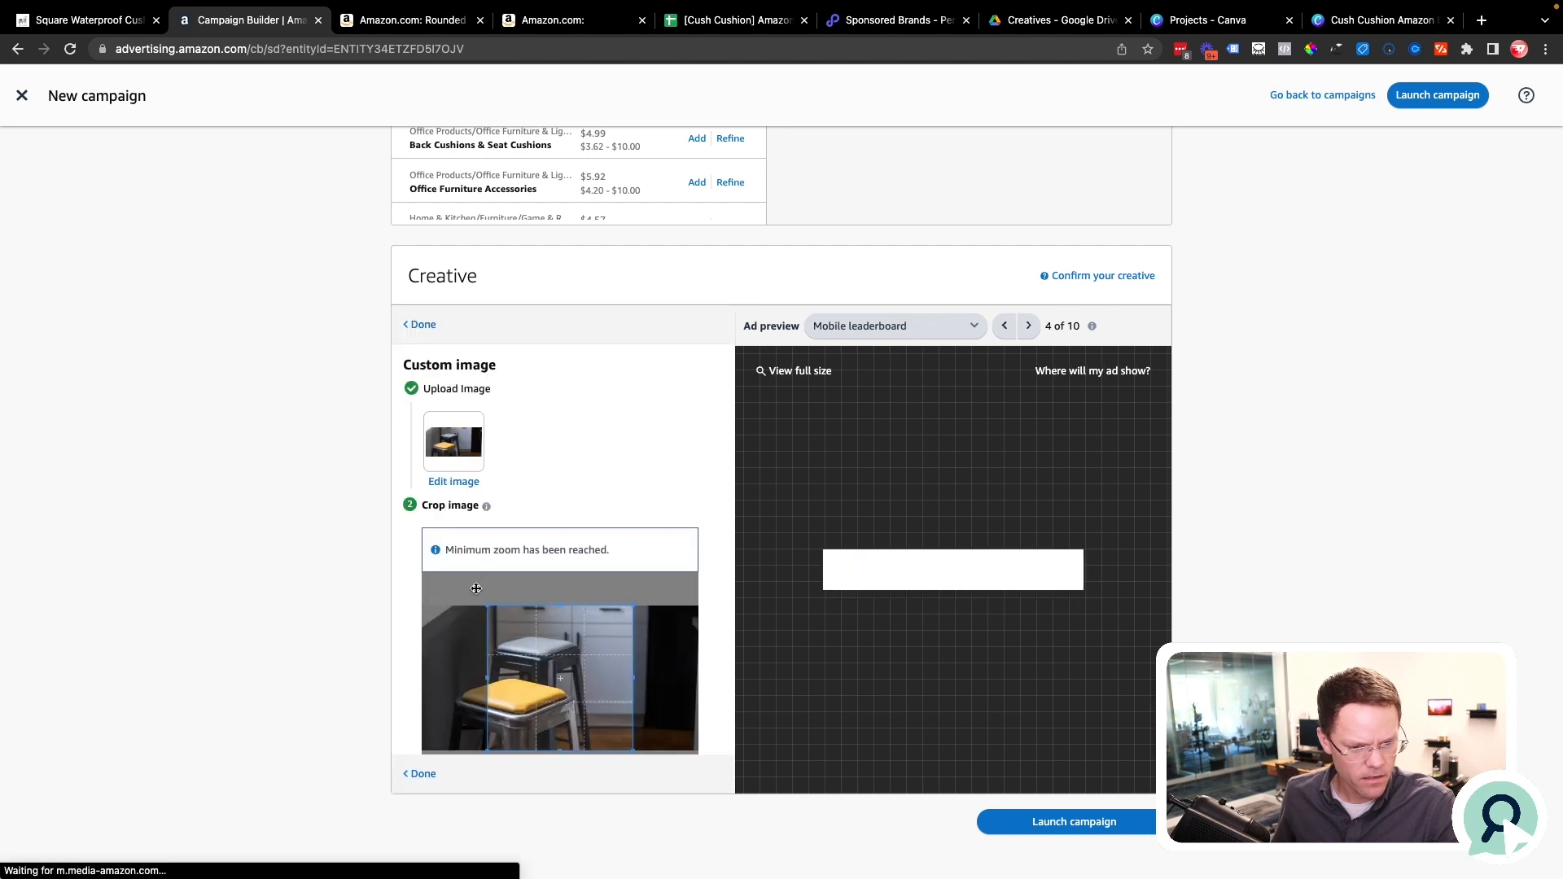
pyautogui.moveTo(564, 667); pyautogui.dragTo(529, 675)
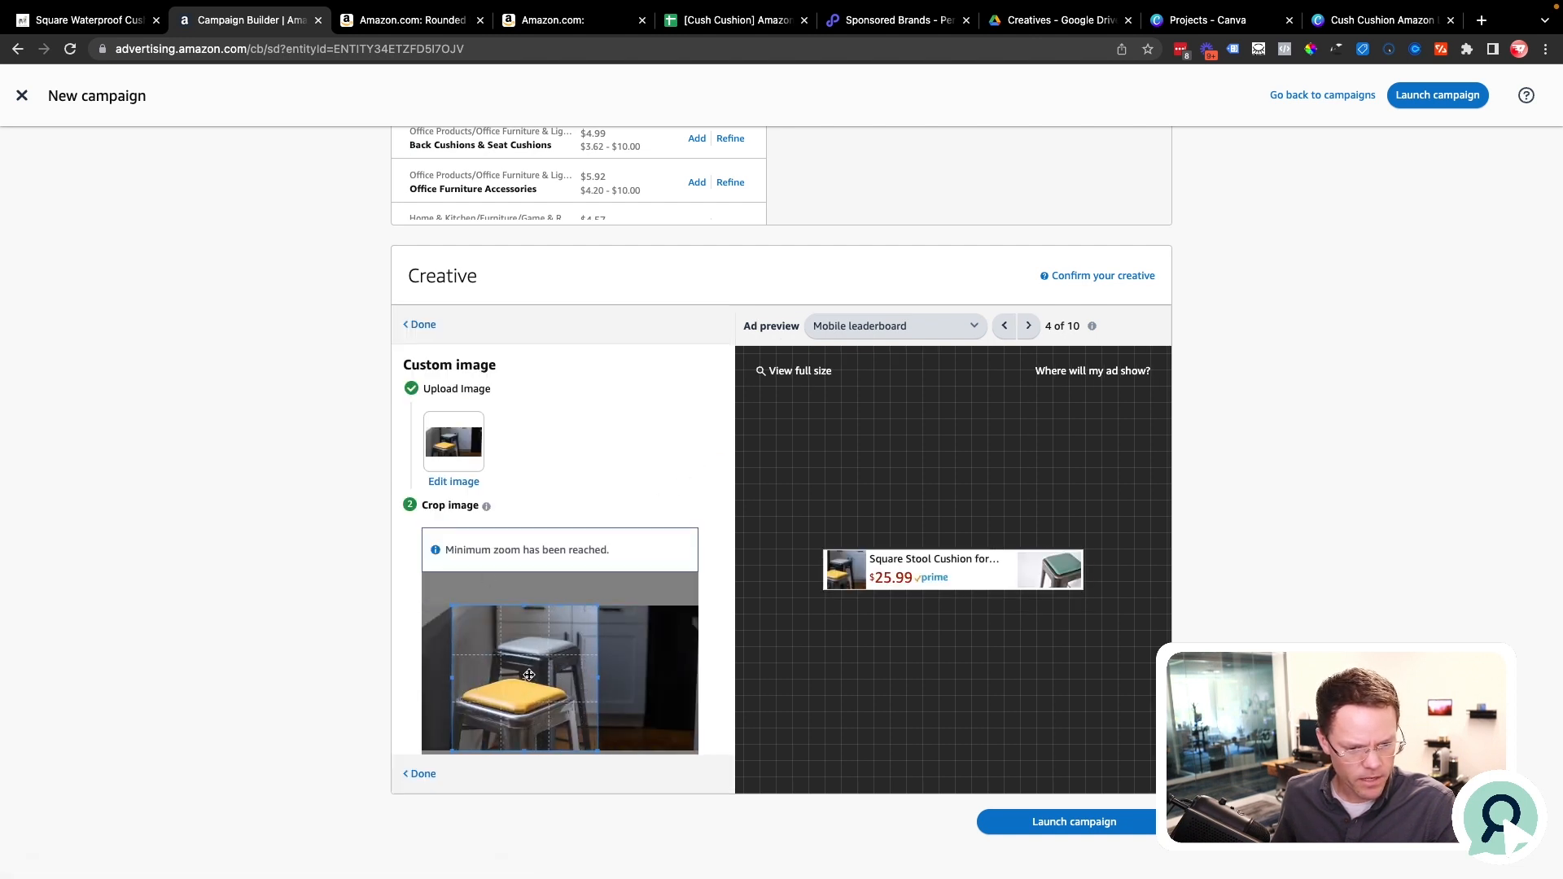
pyautogui.scroll(-3, 604, 448)
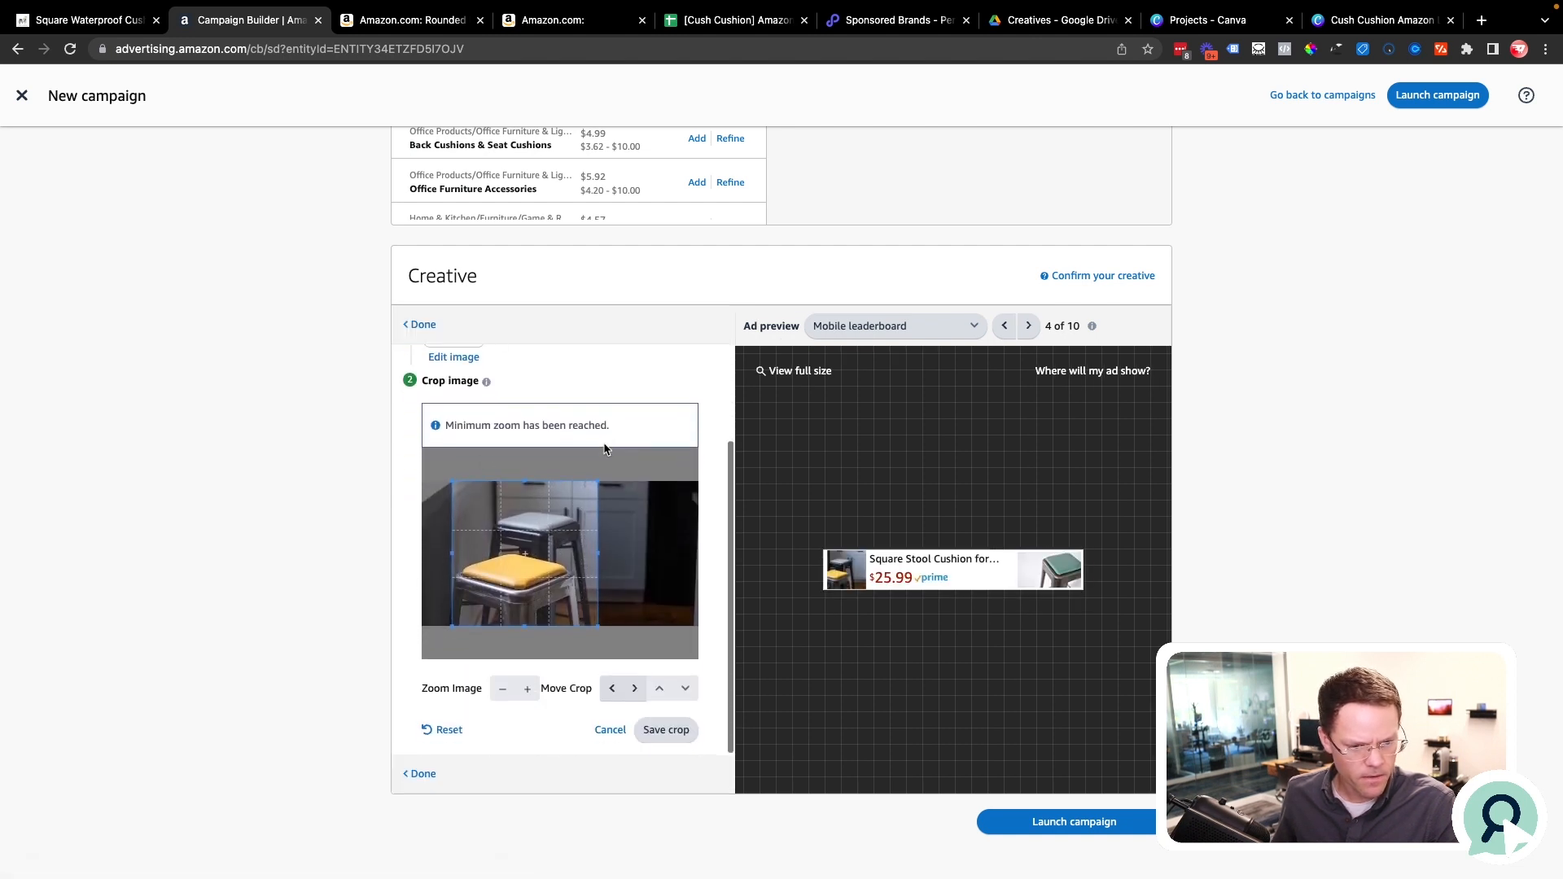
pyautogui.click(670, 737)
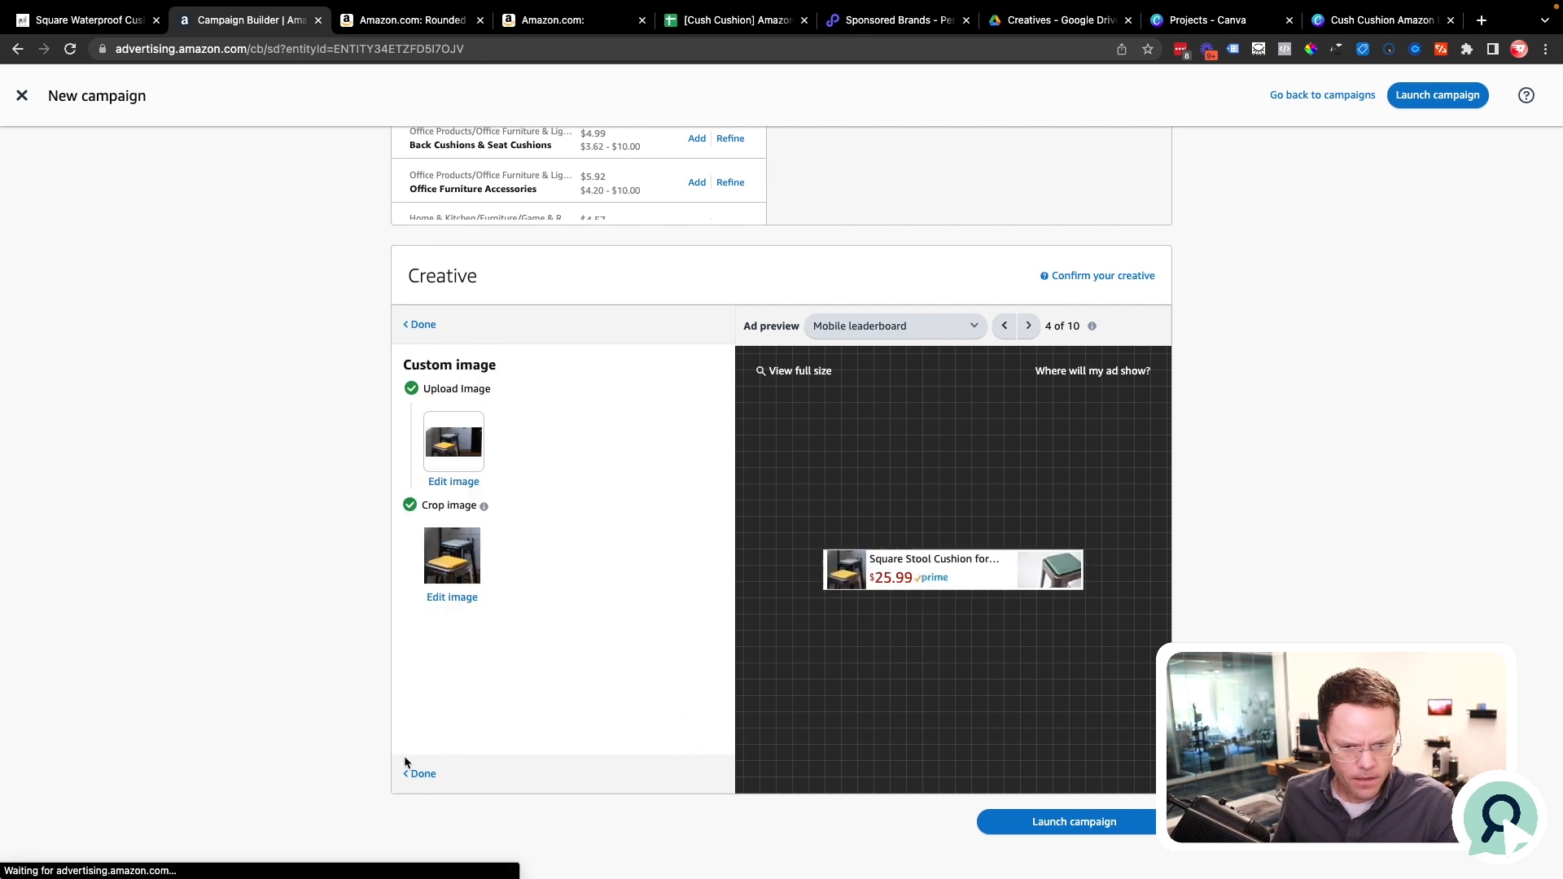
pyautogui.click(416, 773)
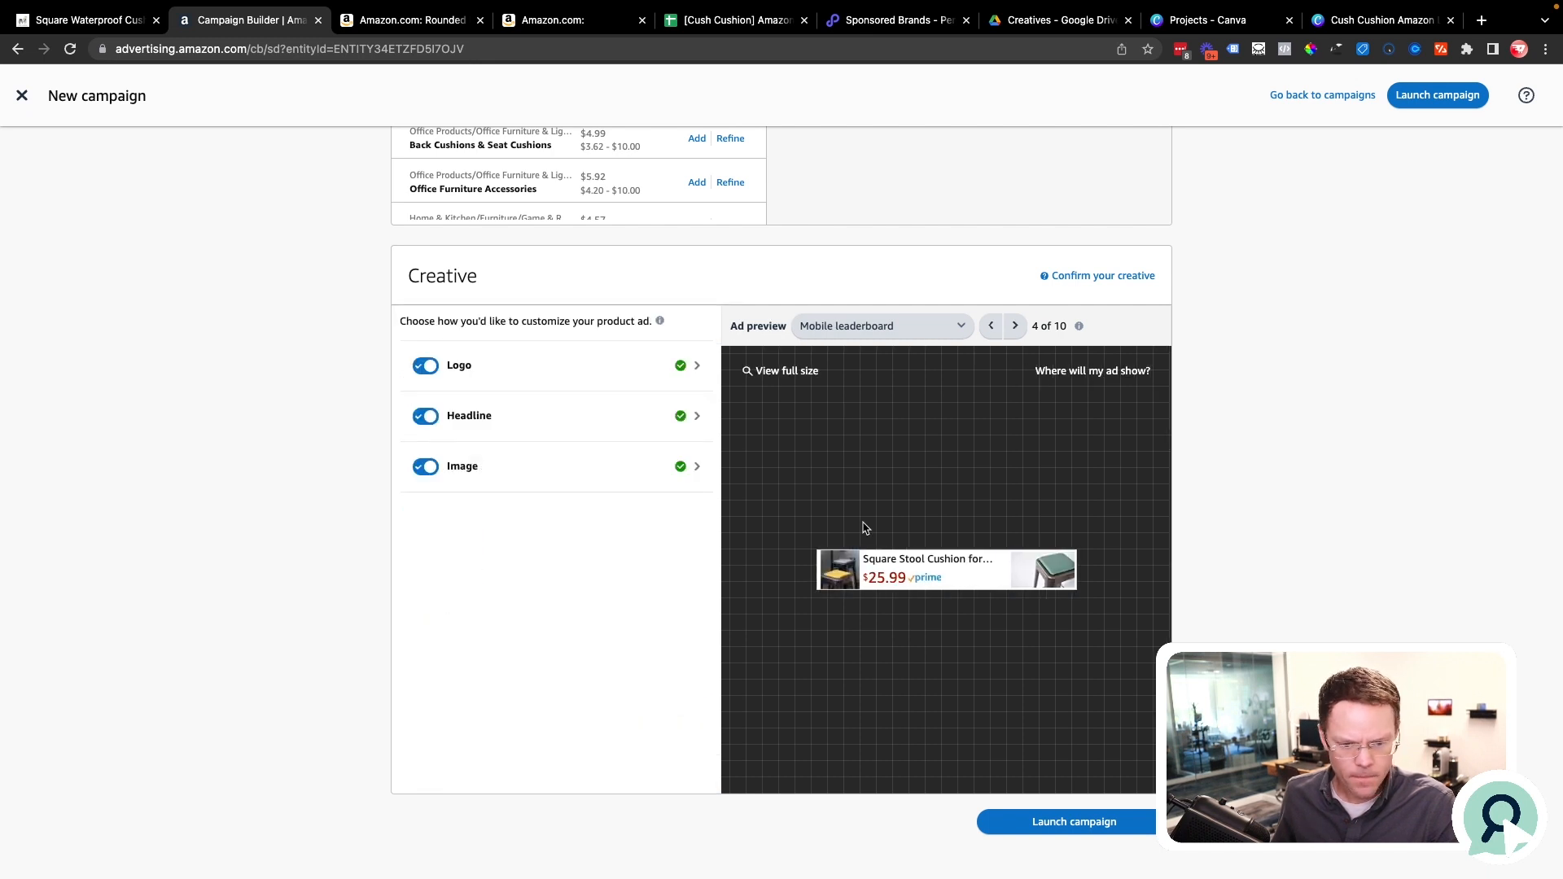
# Examine the Mobile leaderboard ad preview up close, checking the cropped image, product title and price.
pyautogui.click(958, 328)
pyautogui.click(1076, 311)
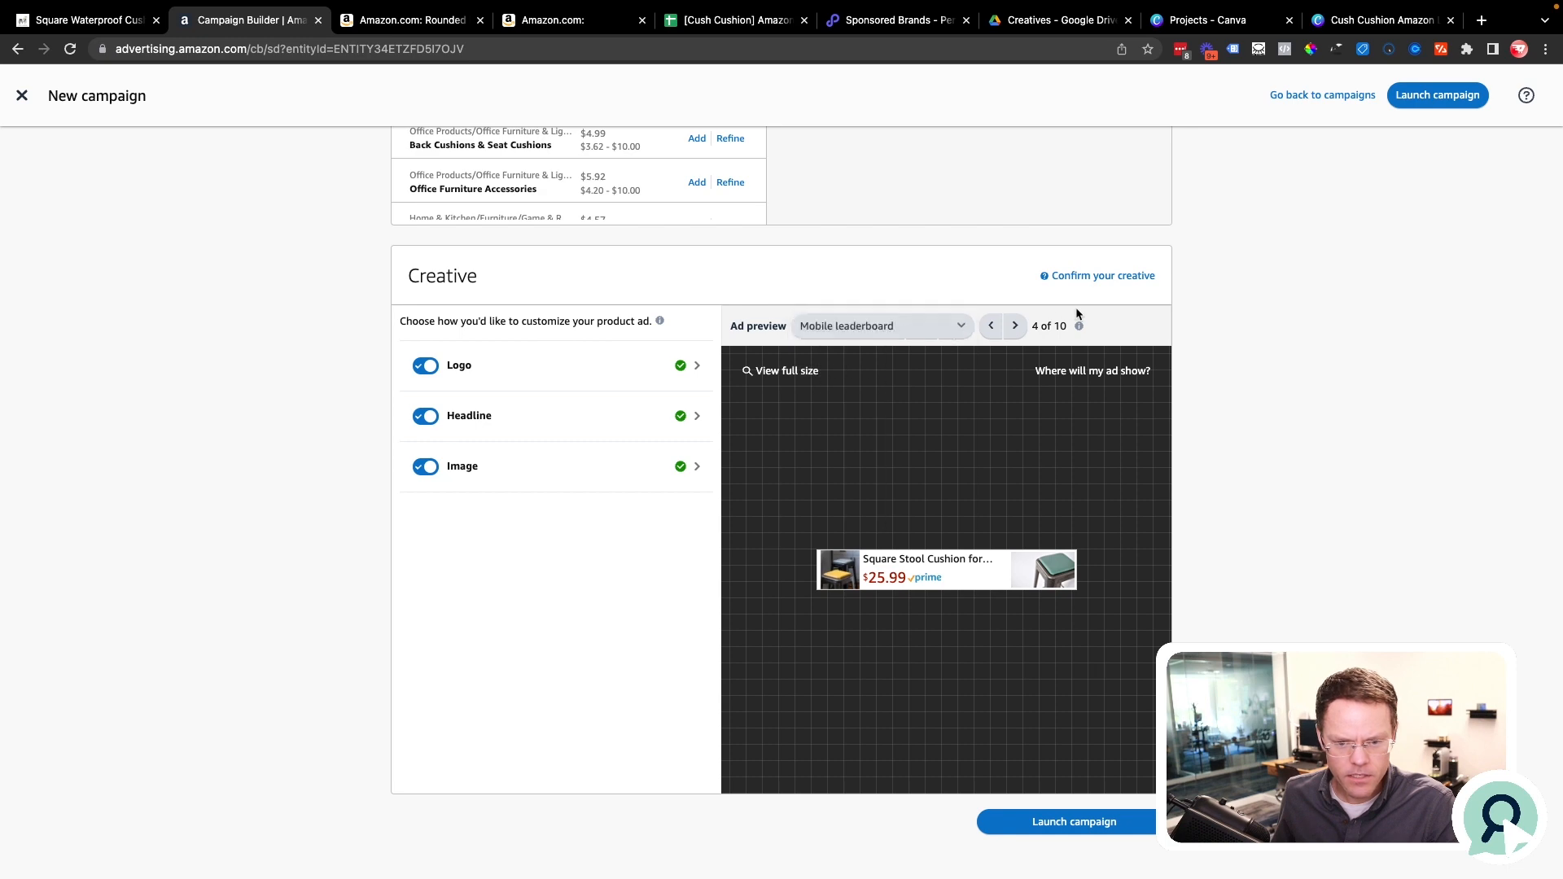
pyautogui.scroll(5, 973, 620)
pyautogui.scroll(-1, 973, 620)
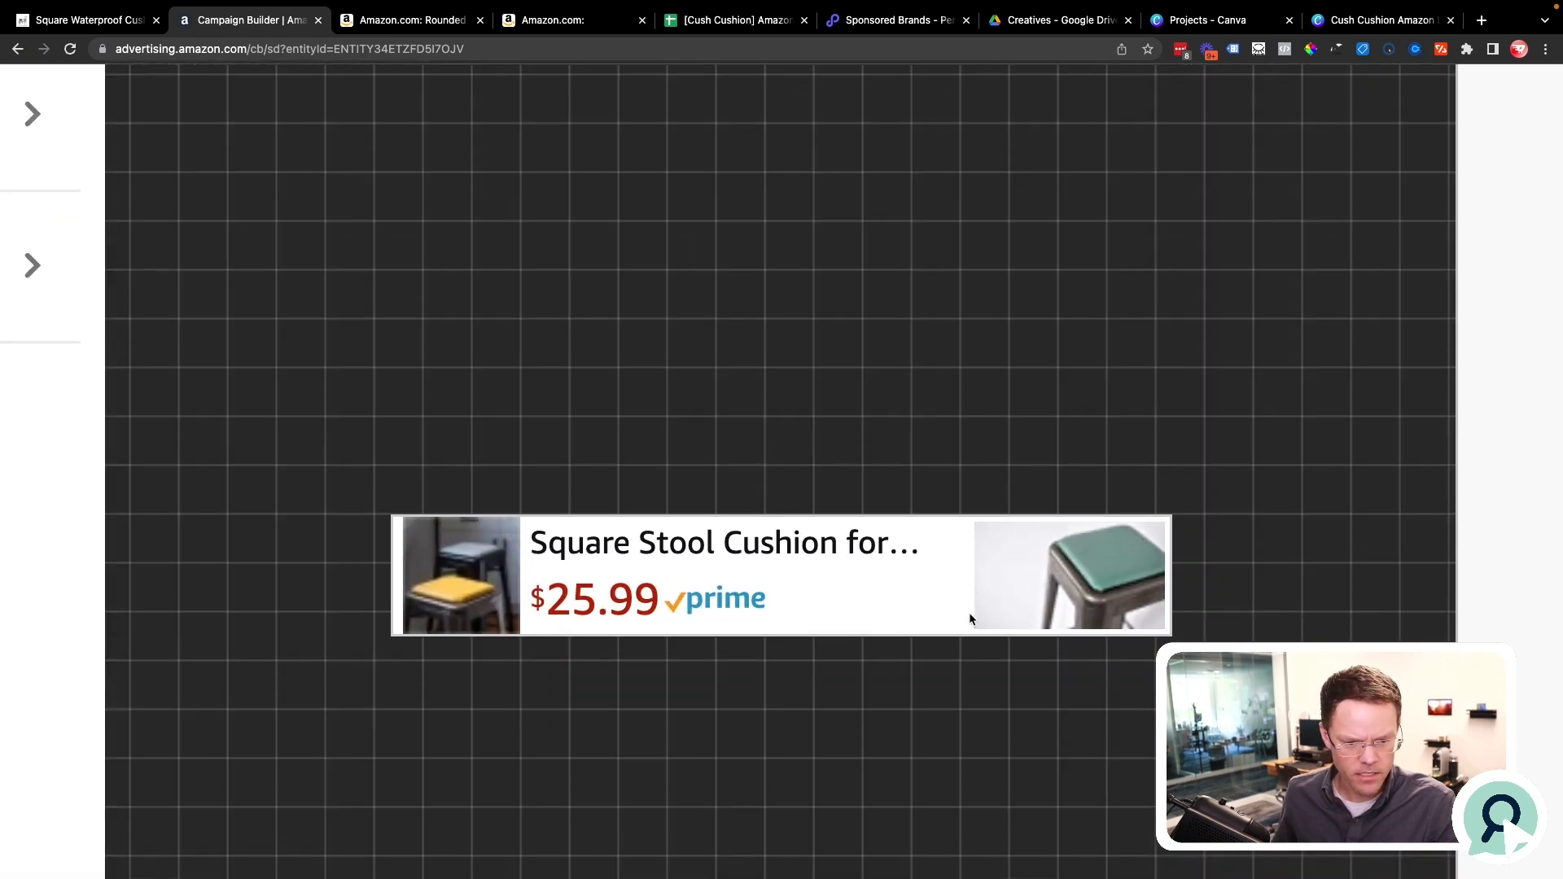
pyautogui.scroll(5, 444, 596)
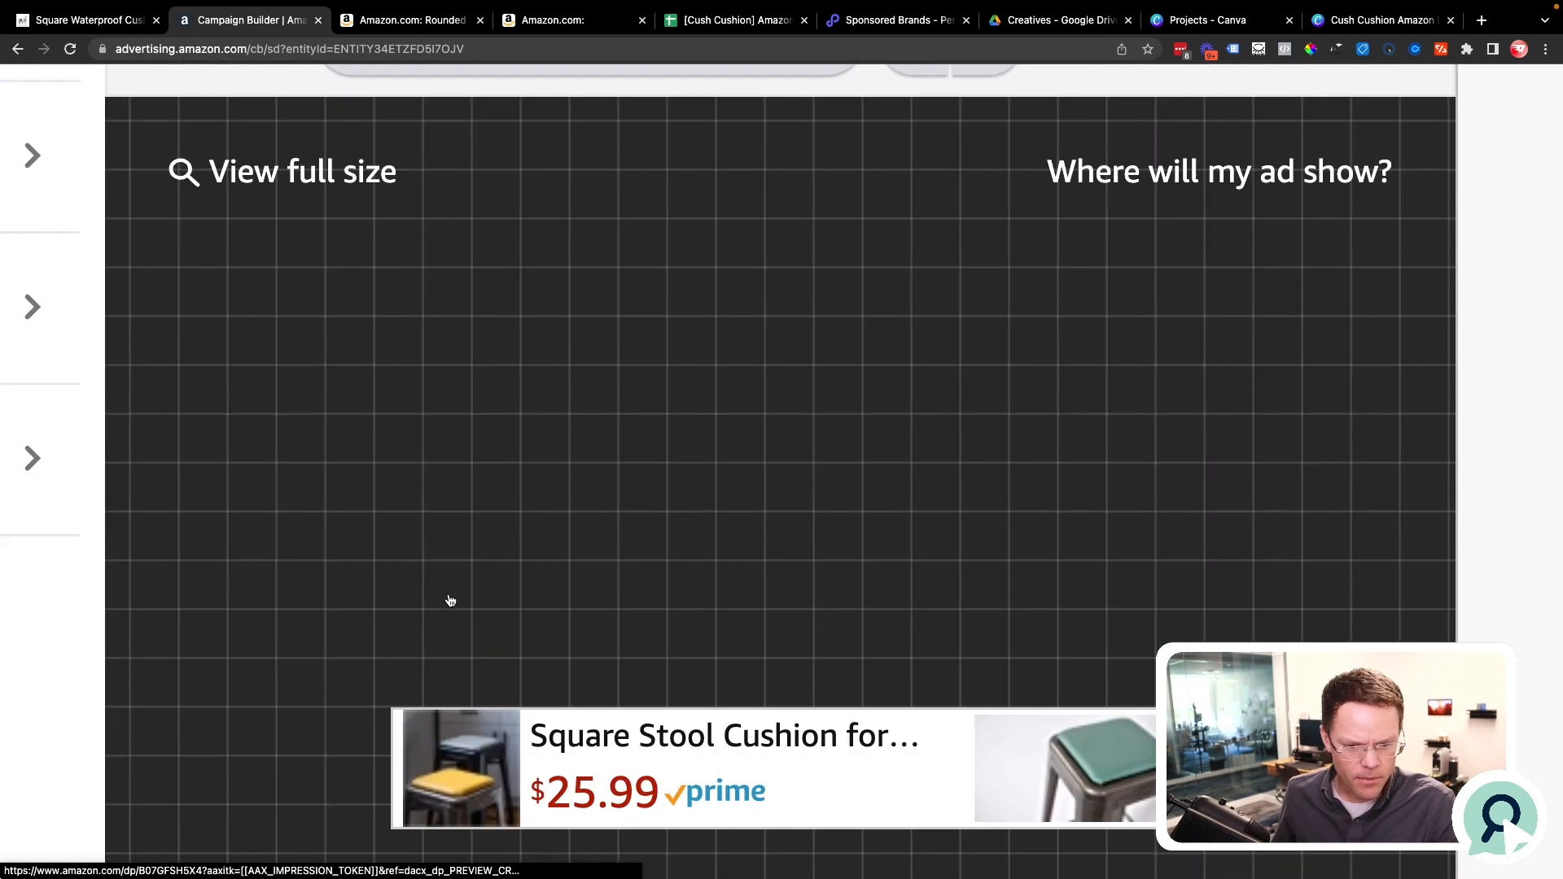
# Preview the ad in the Medium rectangle and Wide skyscraper formats, checking the skyscraper's logo, headline and image up close.
pyautogui.click(989, 295)
pyautogui.scroll(-5, 979, 345)
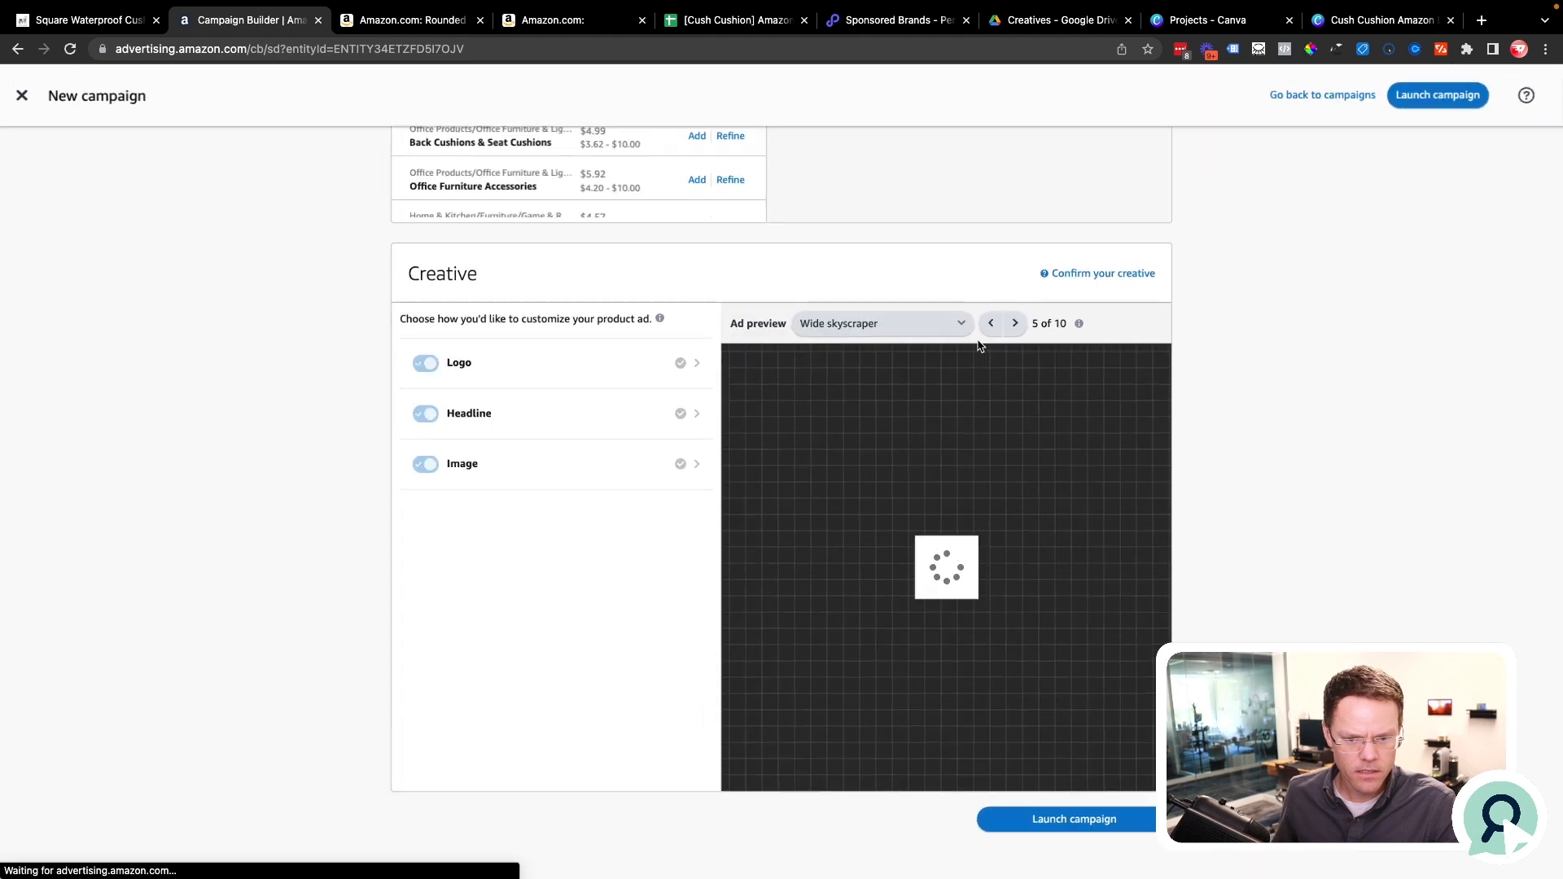
pyautogui.click(1017, 326)
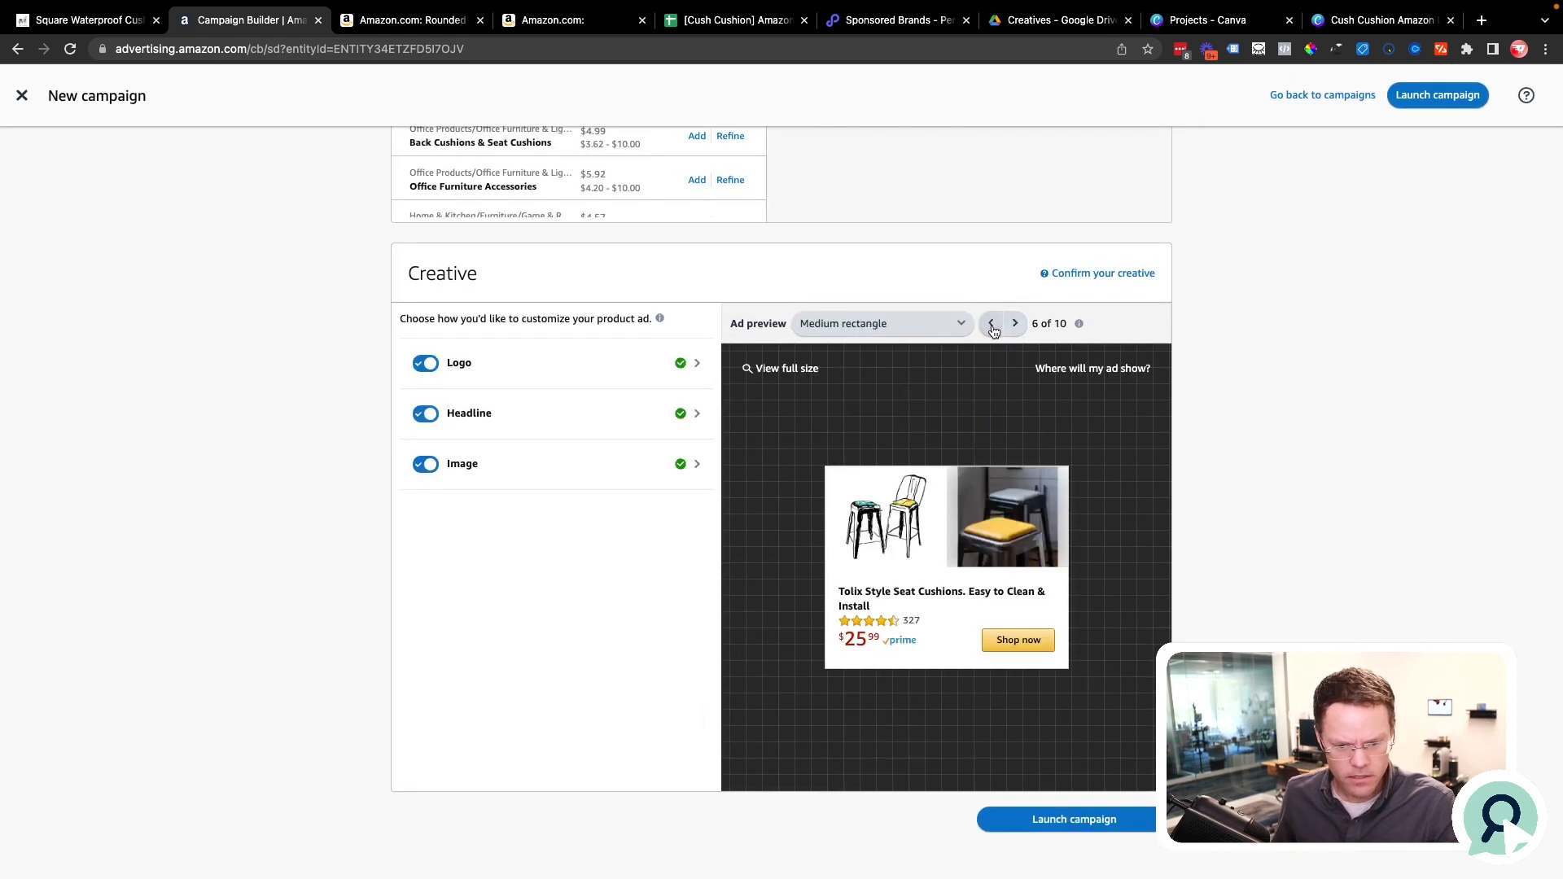
pyautogui.click(991, 325)
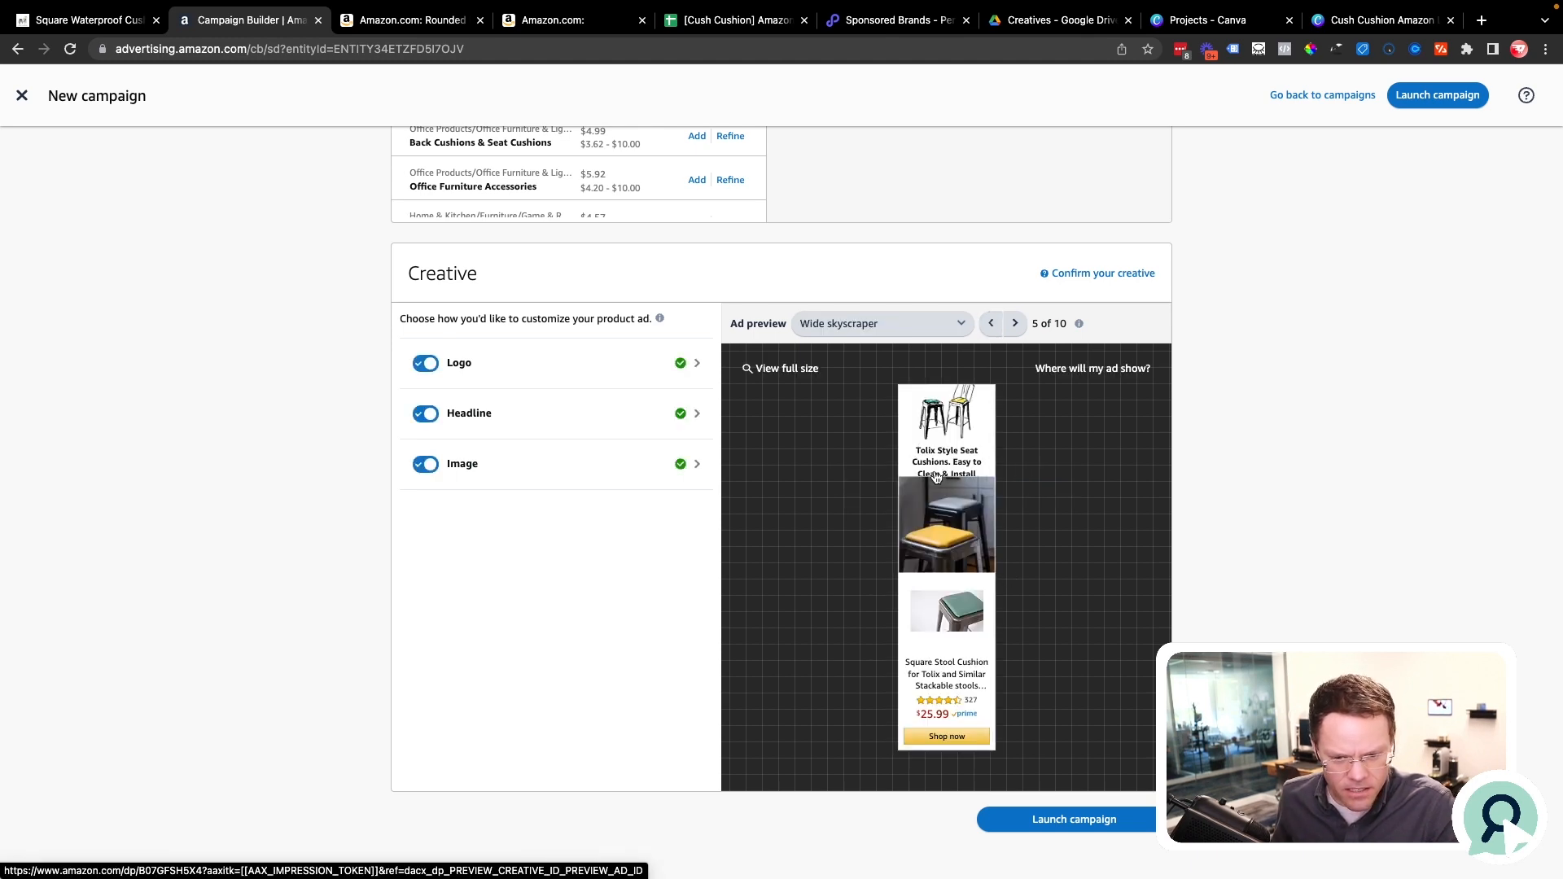
pyautogui.scroll(5, 936, 478)
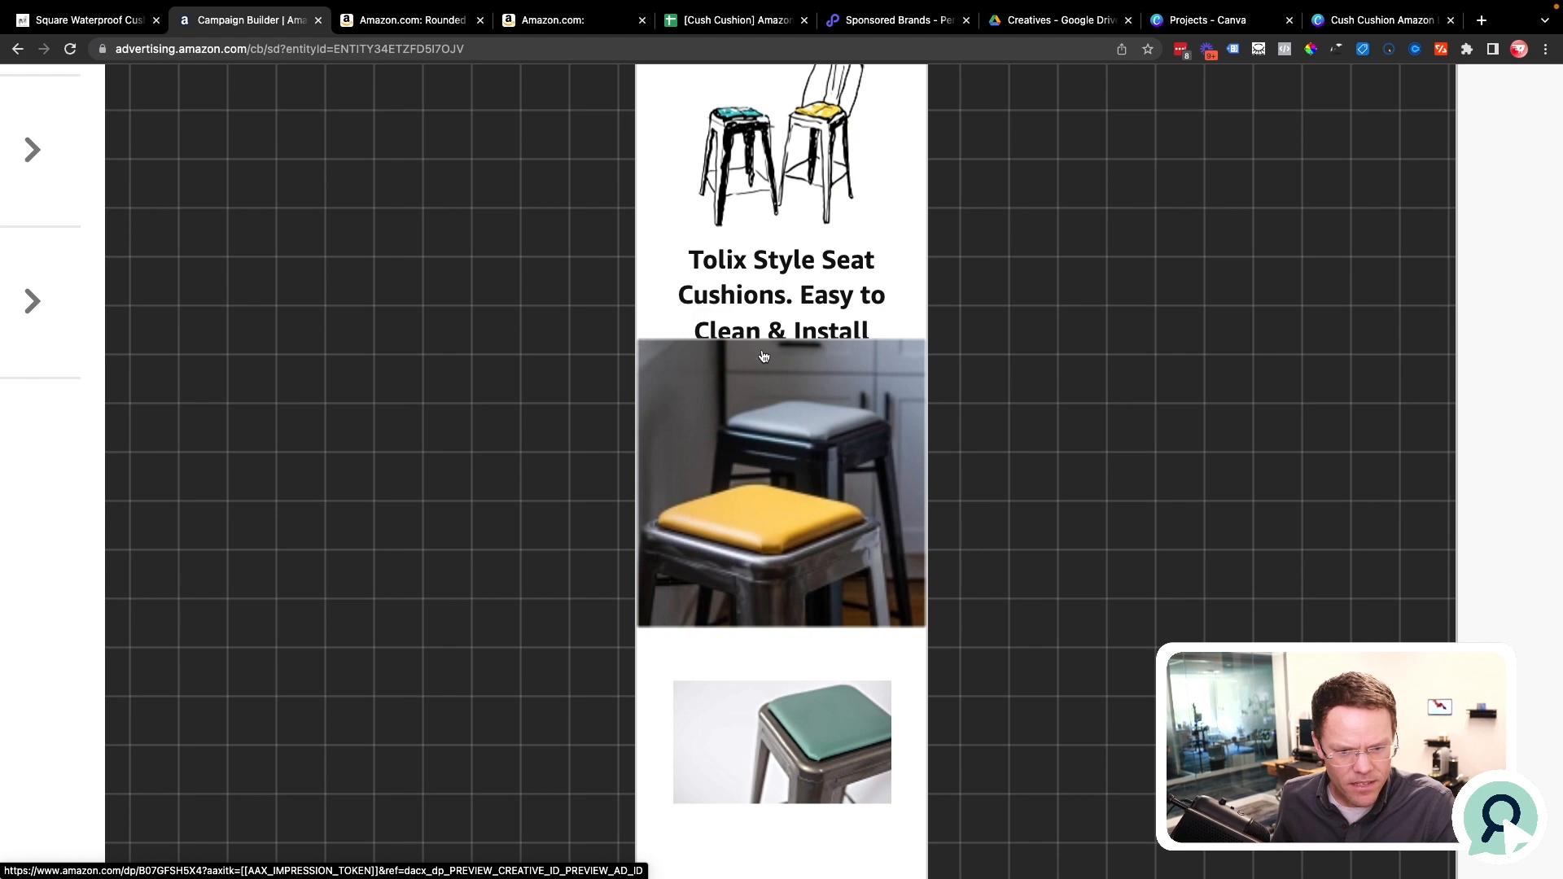
pyautogui.scroll(-5, 764, 355)
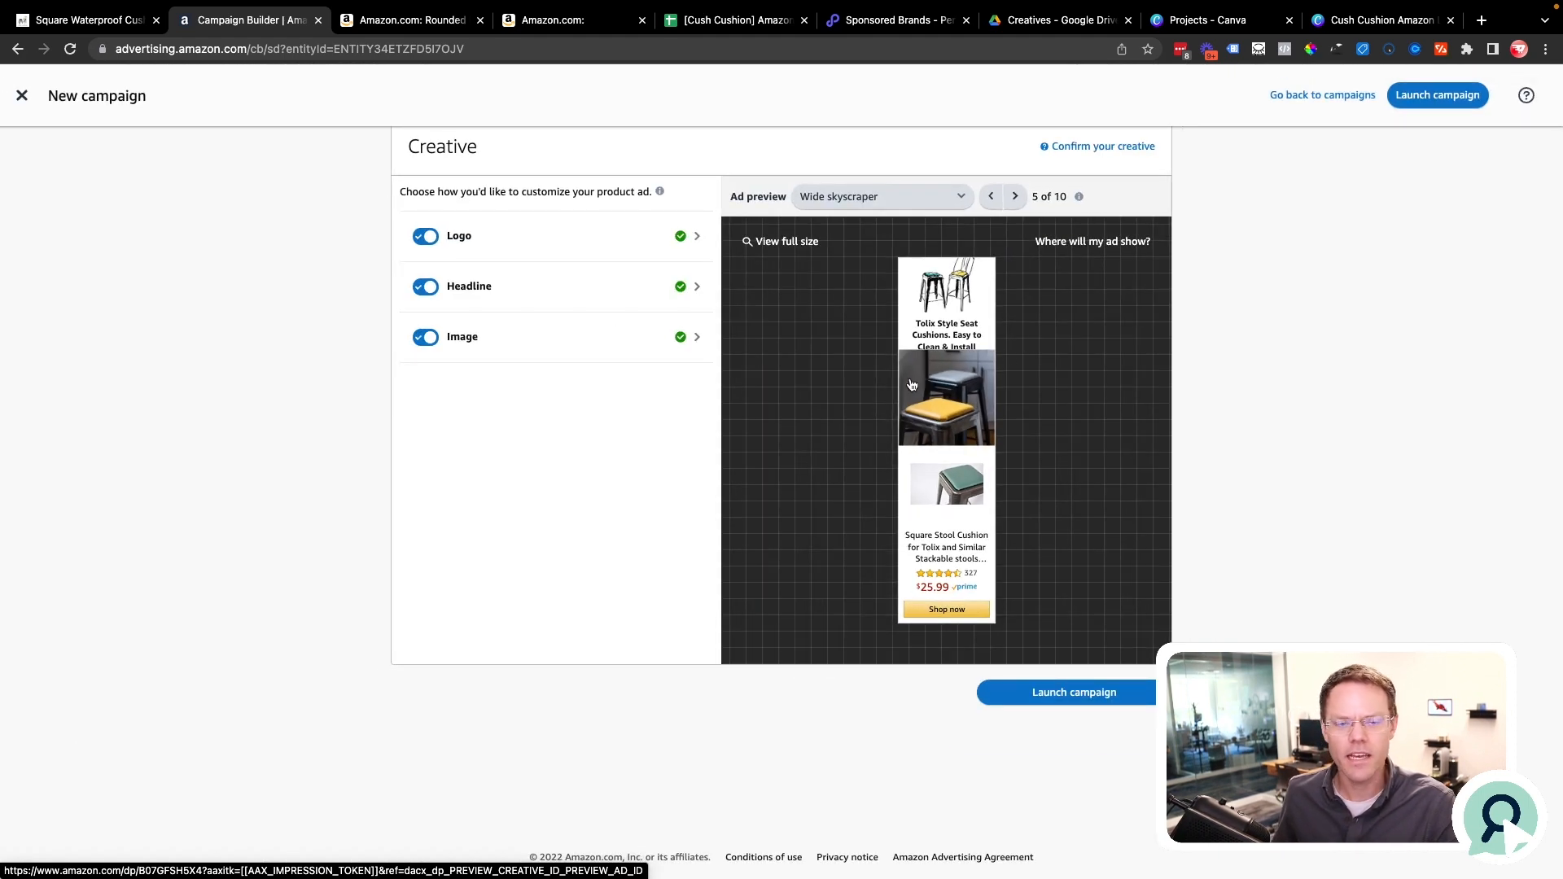
# Review the campaign's remarketing audiences and bids, and launch the Sponsored Display campaign.
pyautogui.scroll(5, 1110, 607)
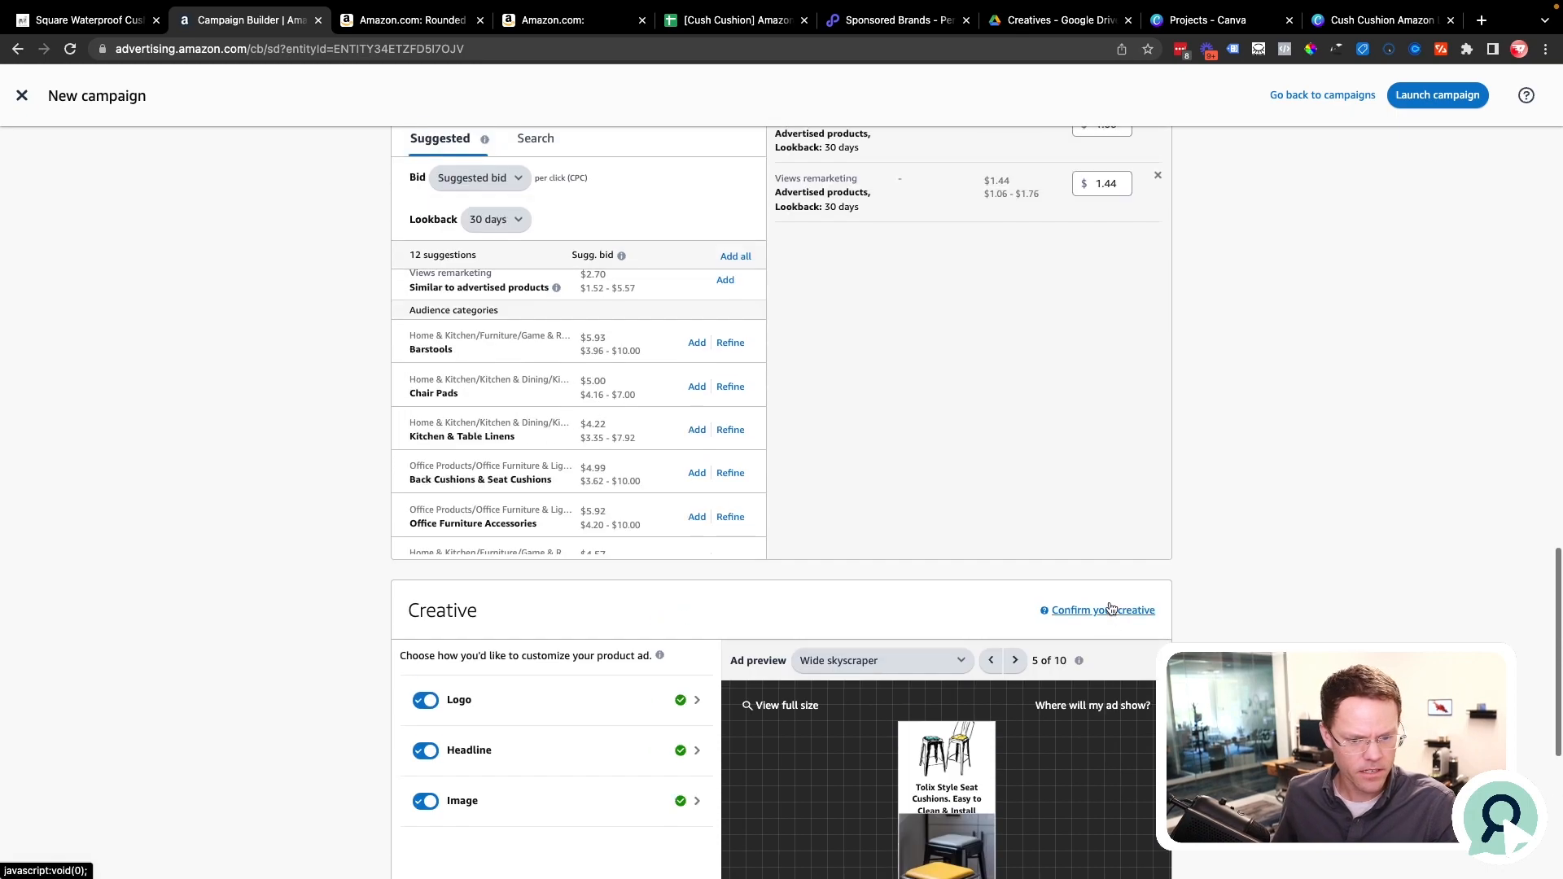
pyautogui.scroll(15, 1110, 608)
pyautogui.scroll(-15, 1109, 606)
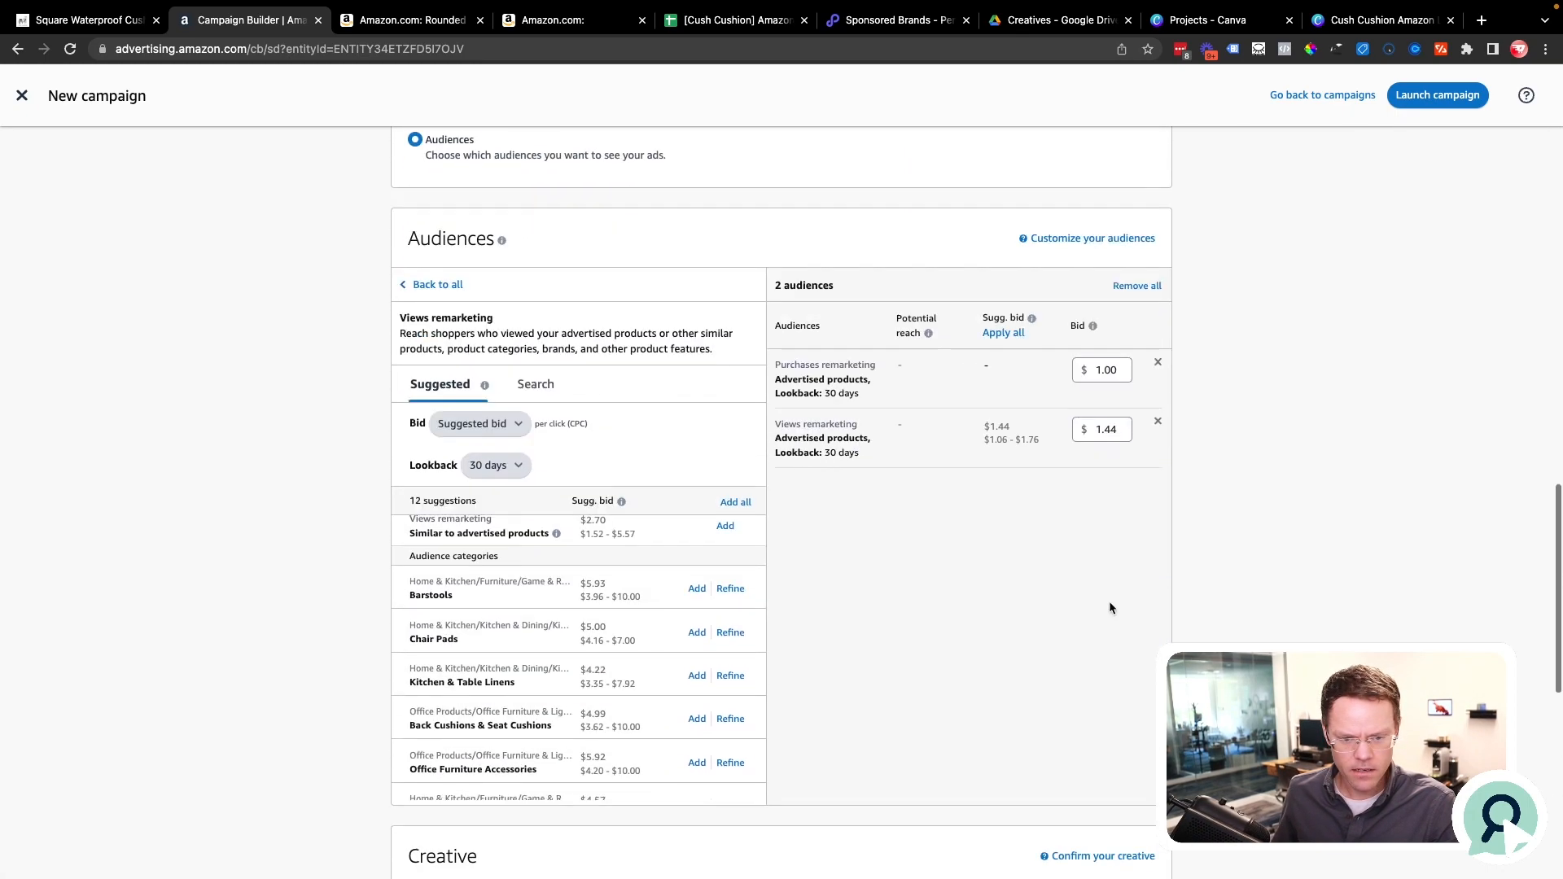
pyautogui.scroll(-10, 1110, 608)
pyautogui.click(1088, 692)
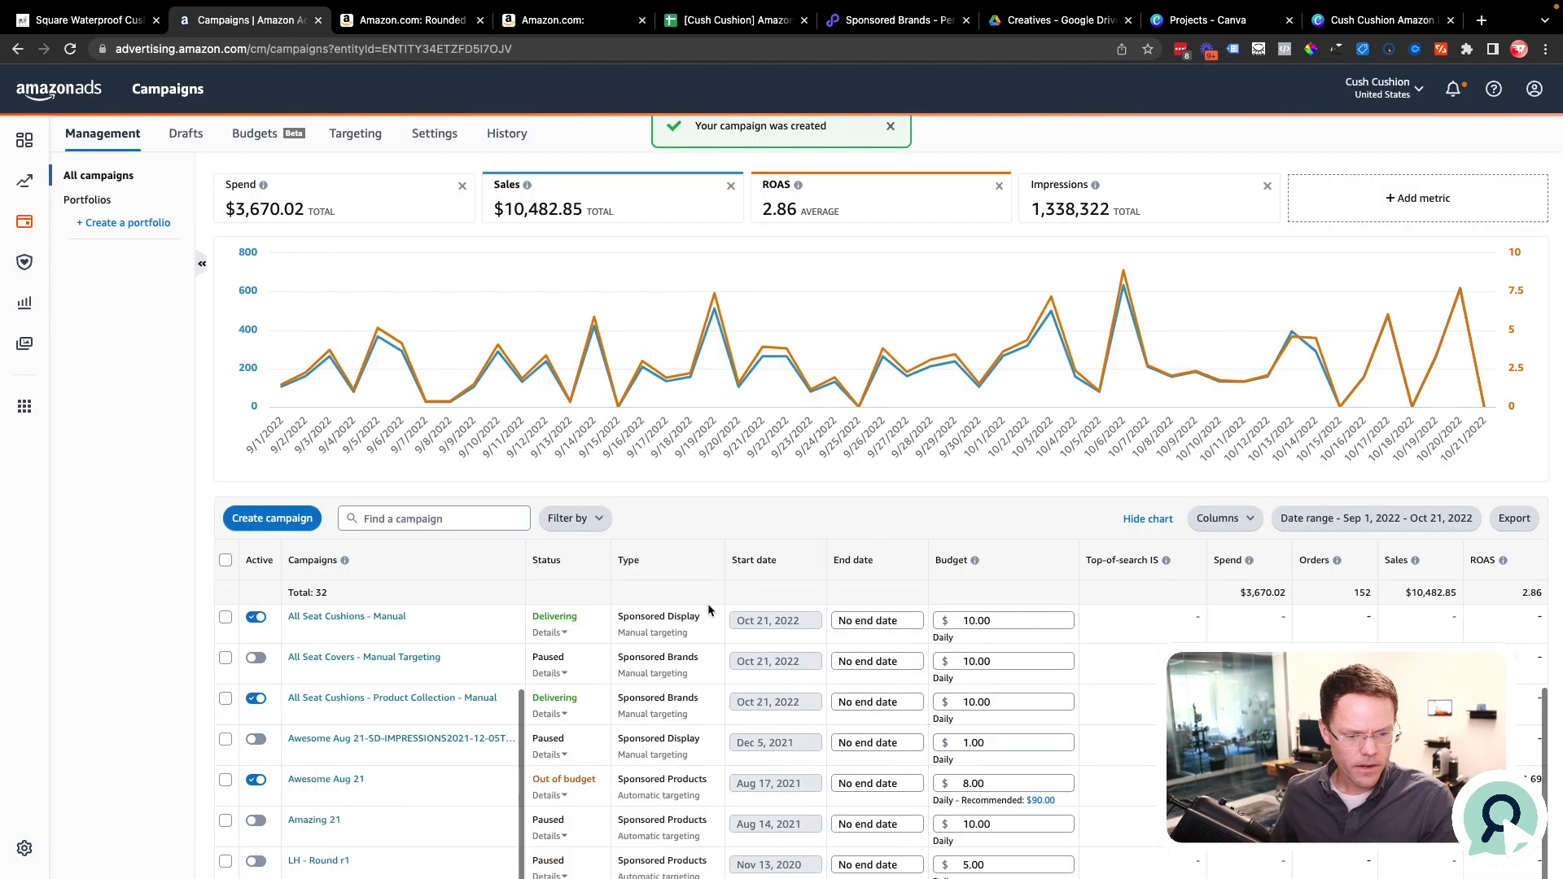
# Pause the "All Seat Cushions - Product Collection - Manual" and "All Seat Cushions - Manual" campaigns and look over the campaign list.
pyautogui.scroll(-2, 570, 489)
pyautogui.scroll(-2, 385, 611)
pyautogui.scroll(-3, 391, 609)
pyautogui.scroll(6, 404, 603)
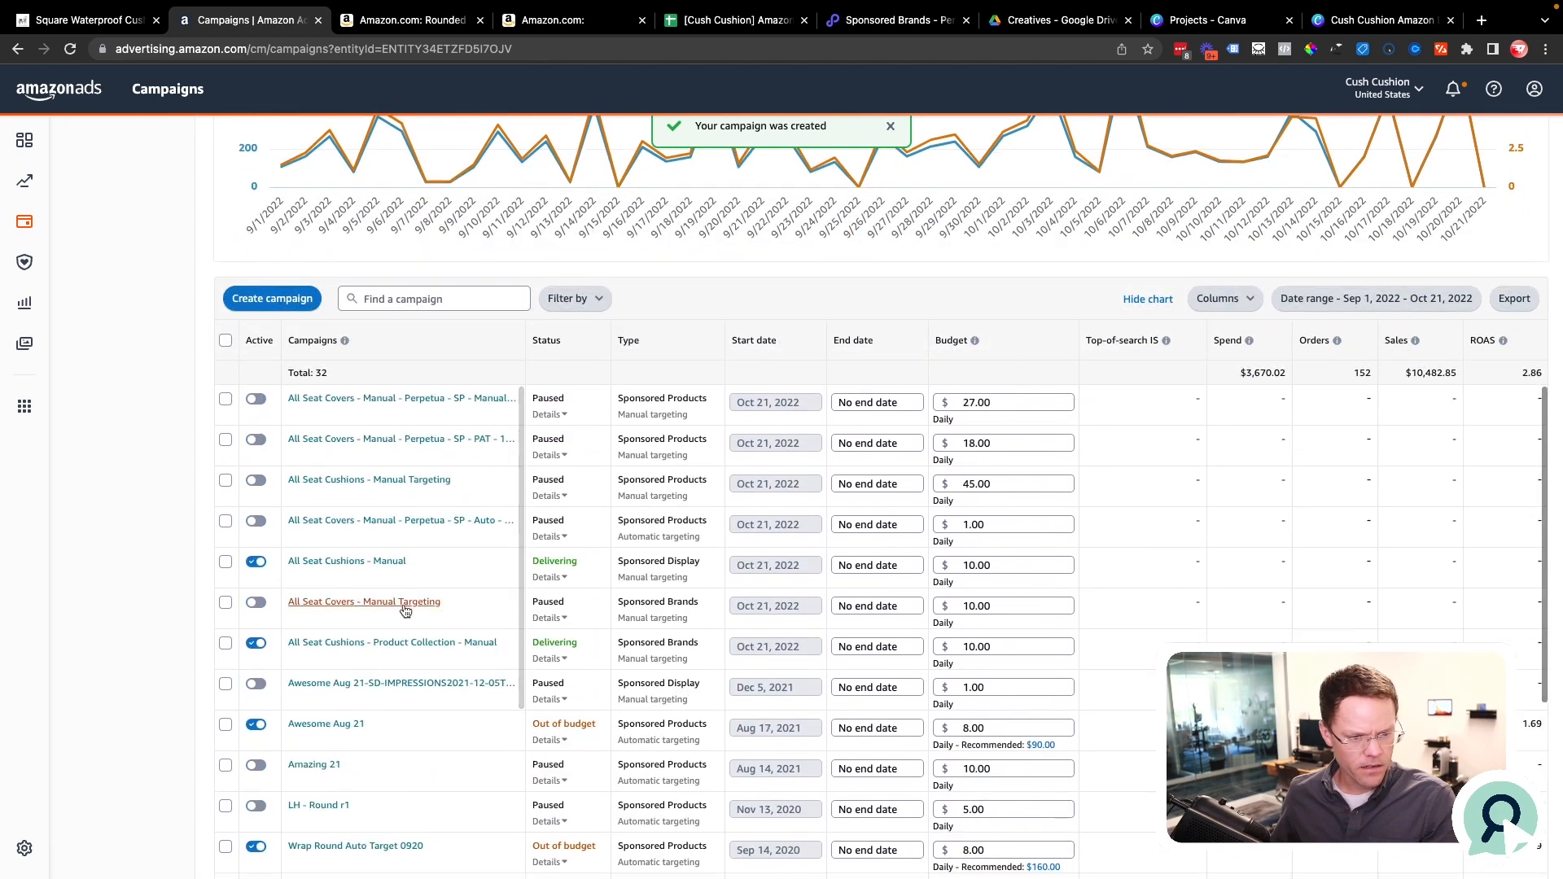
pyautogui.click(256, 644)
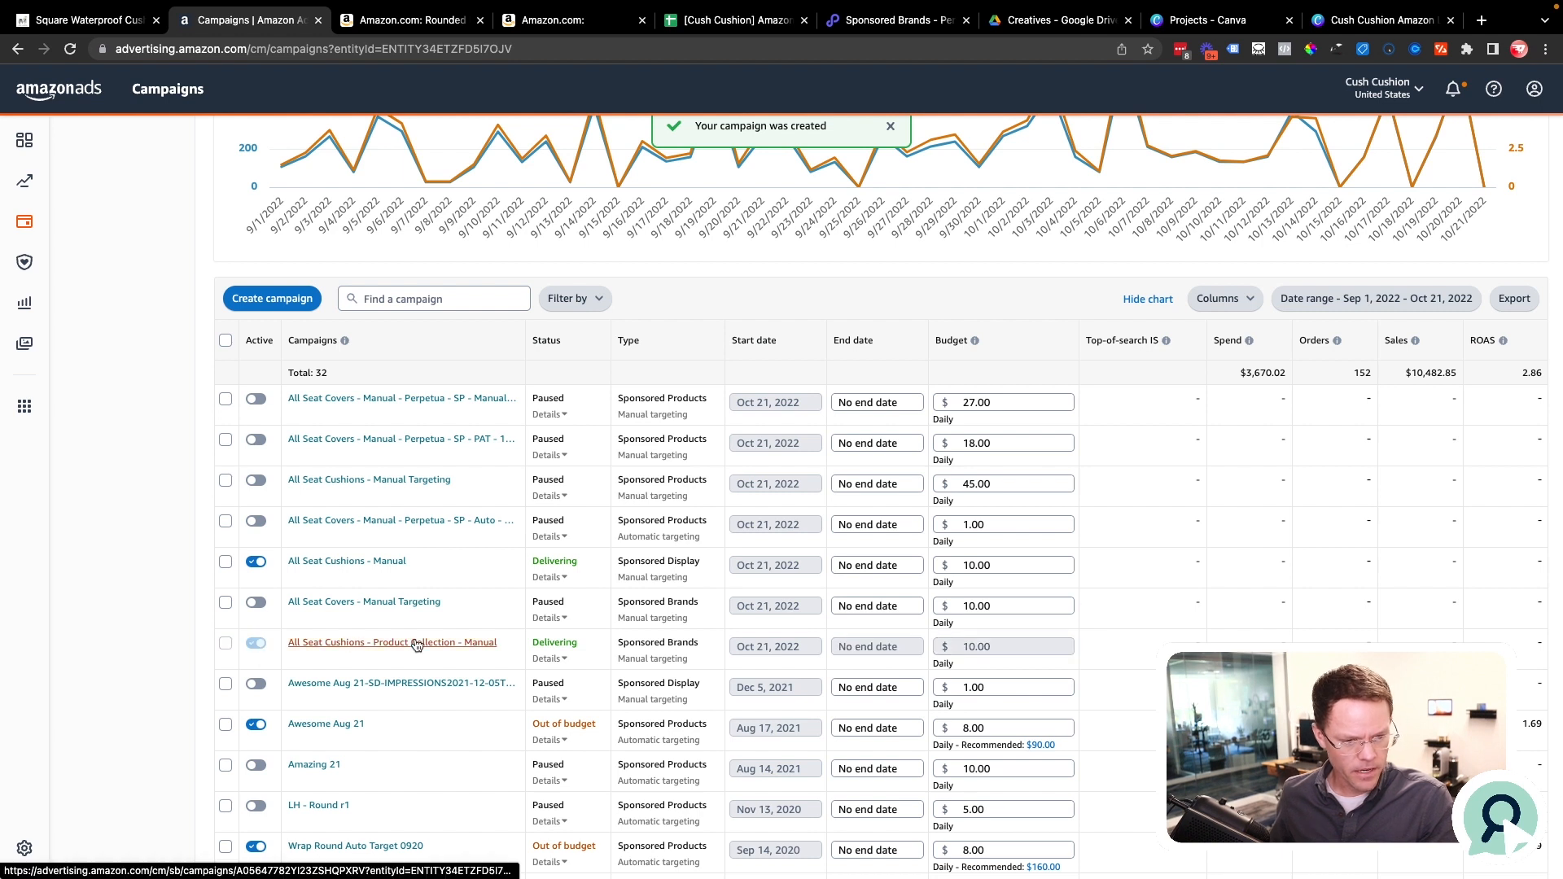
pyautogui.click(256, 562)
pyautogui.scroll(-2, 343, 648)
pyautogui.scroll(-6, 342, 649)
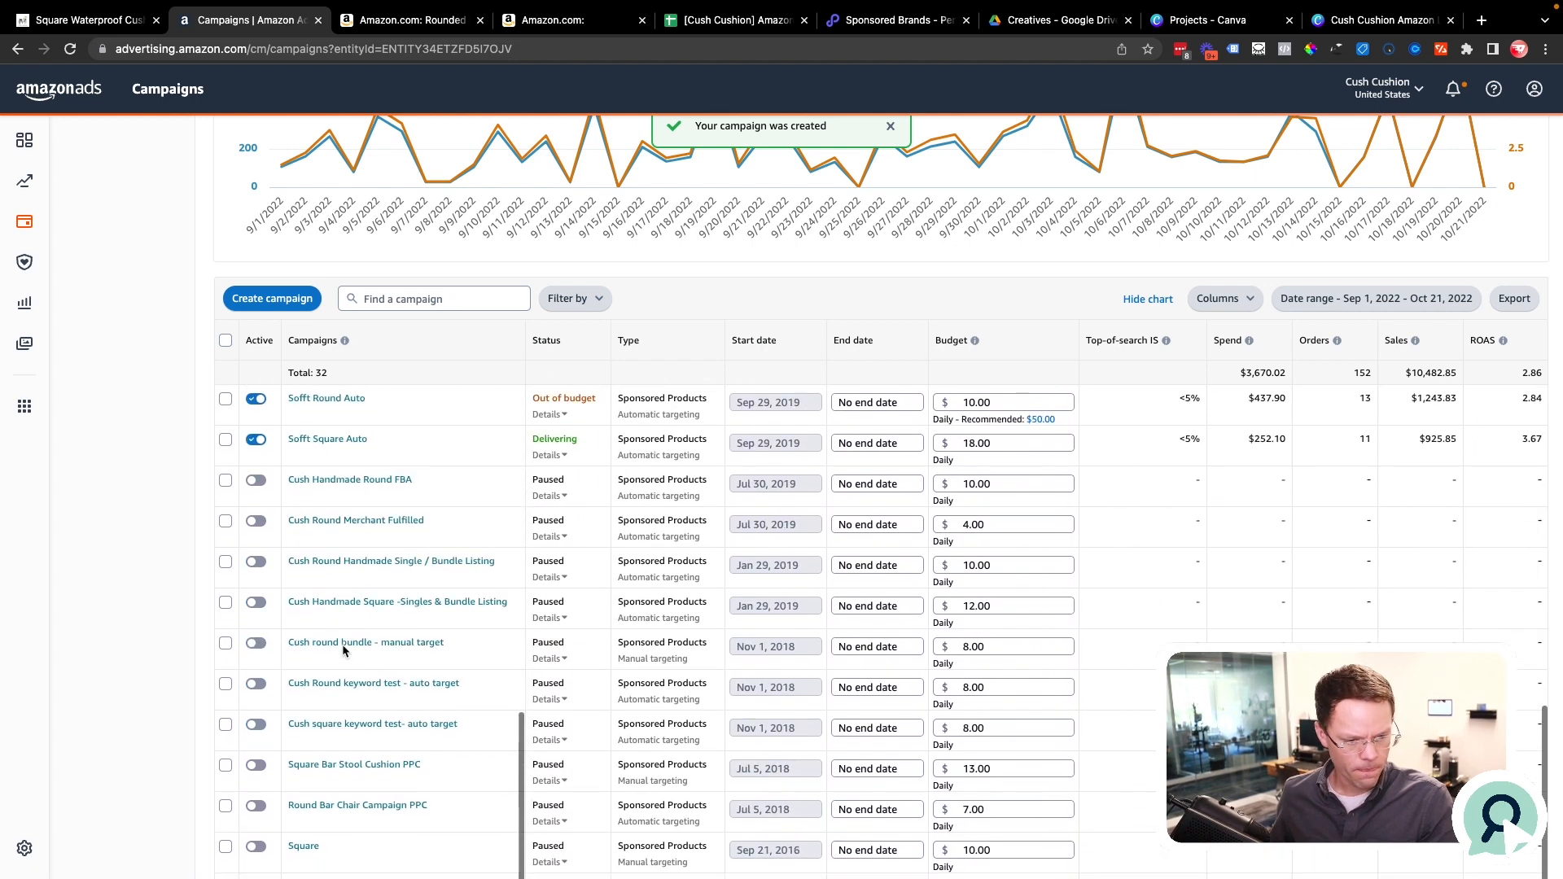
pyautogui.scroll(8, 342, 645)
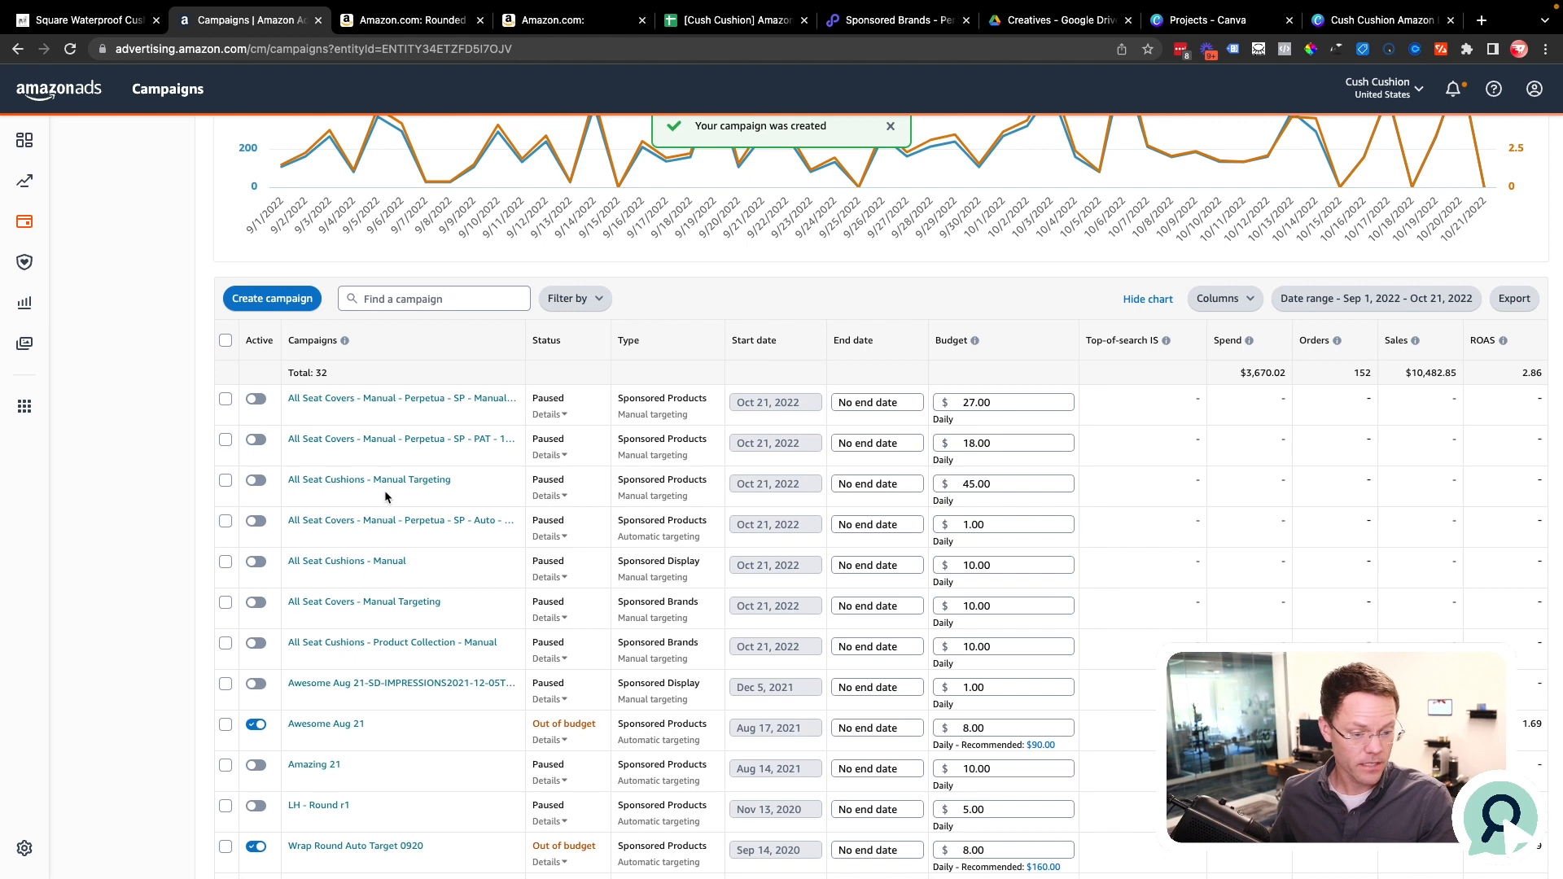